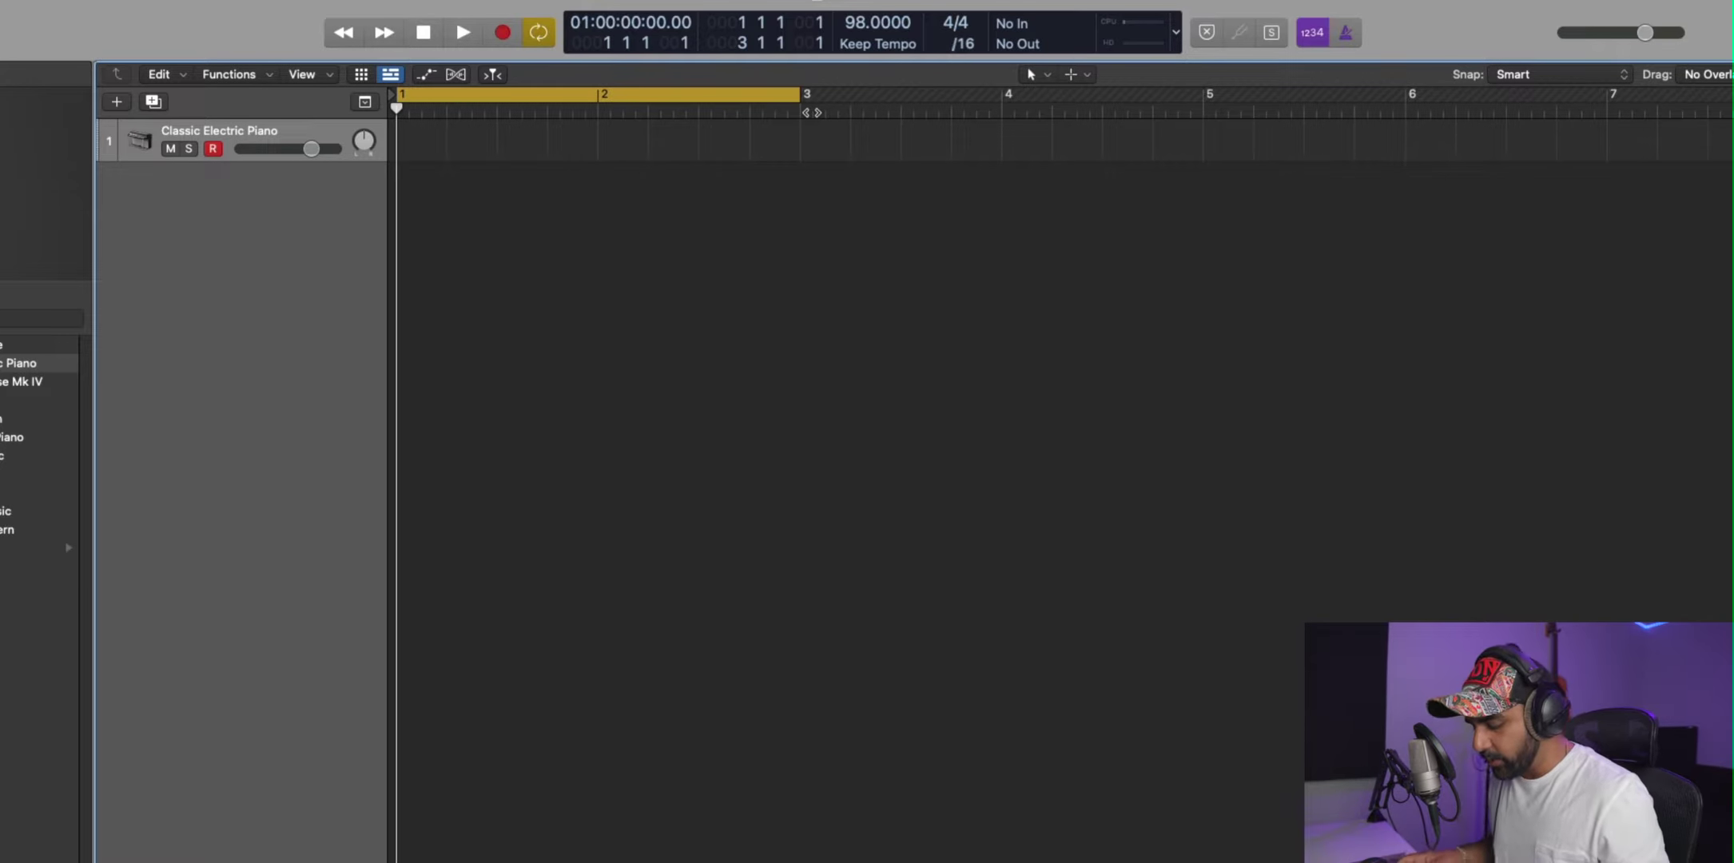
Record a chord progression over bars 1 and 2 on the Classic Electric Piano track.
key(r)
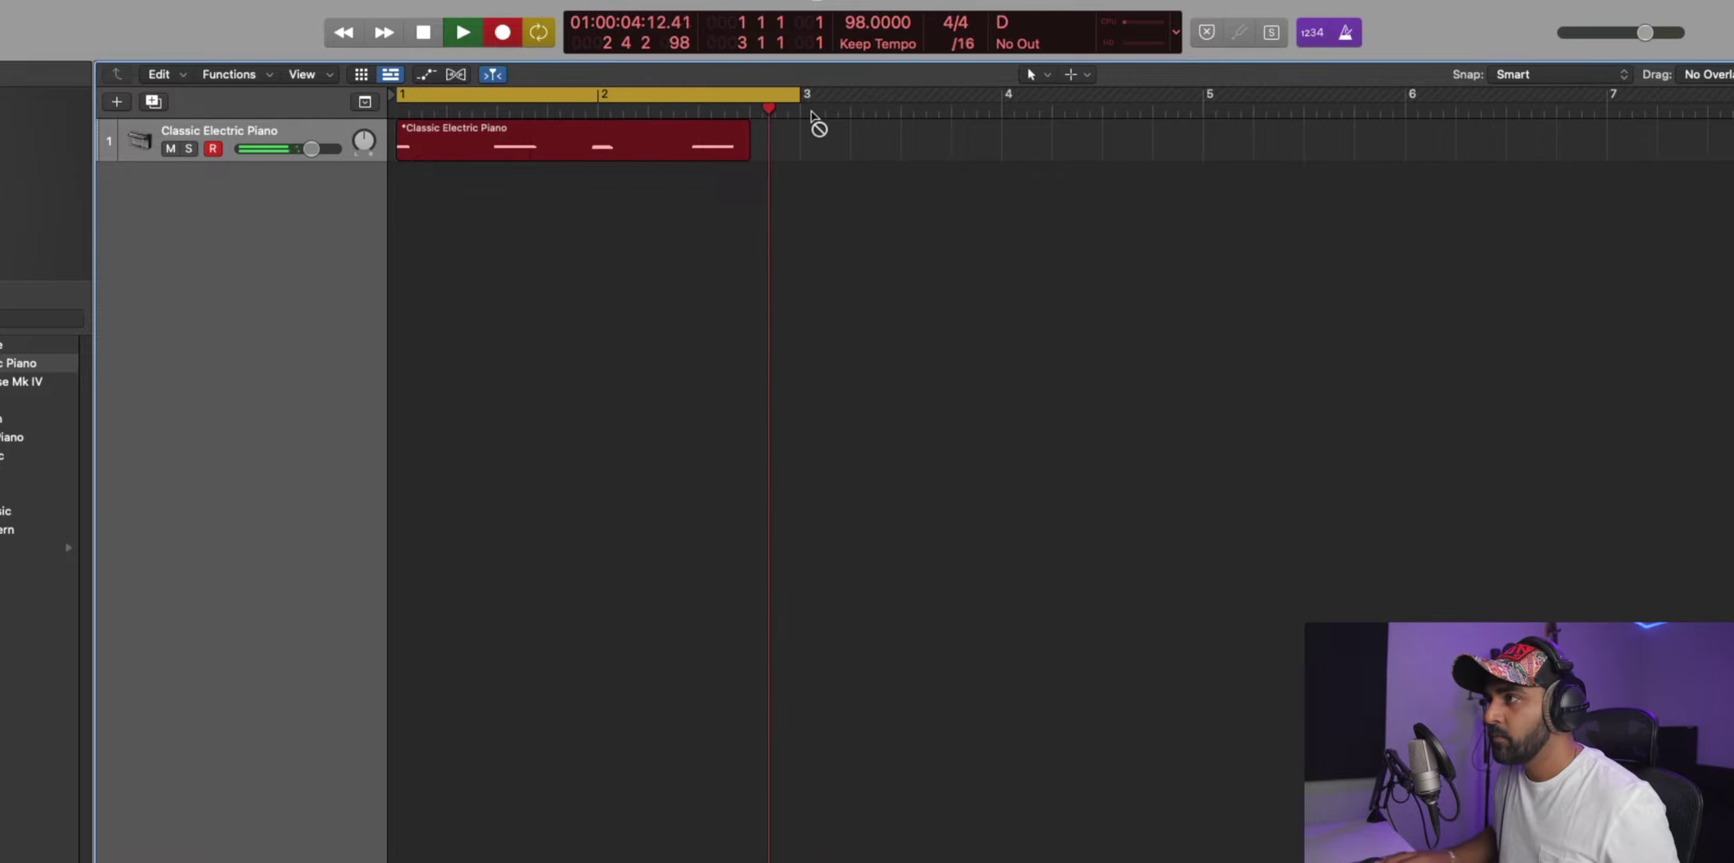
key(space)
Open the recorded region in the Piano Roll and force legato on all its notes so the chords connect.
key(p)
drag(493, 843, 380, 668)
click(581, 682)
key(super+a)
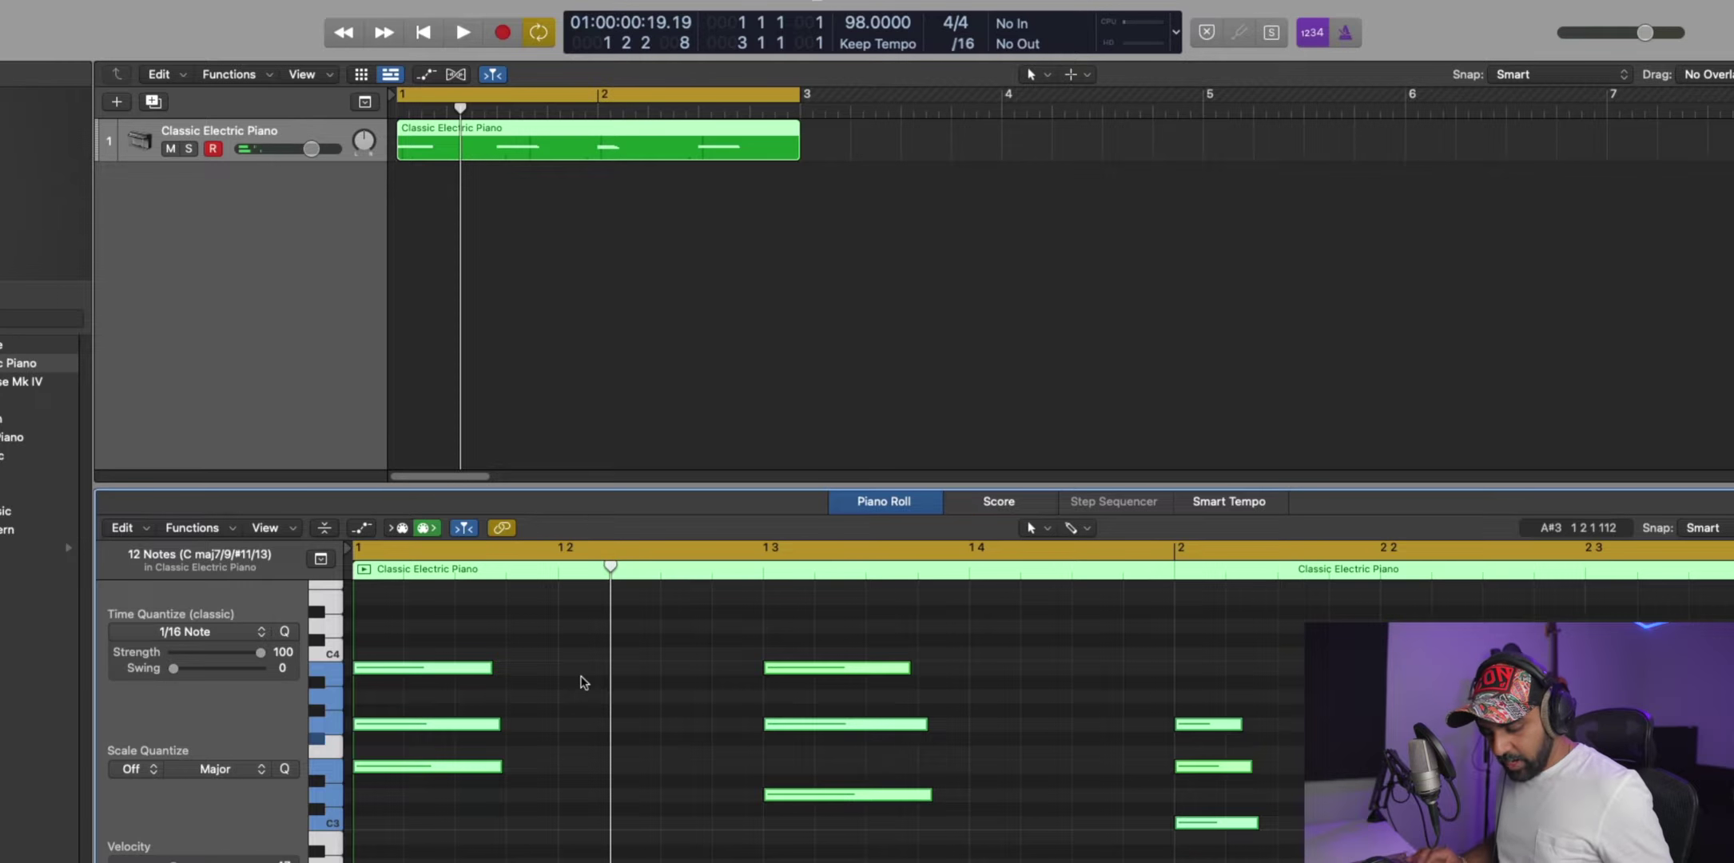
key(shift+l)
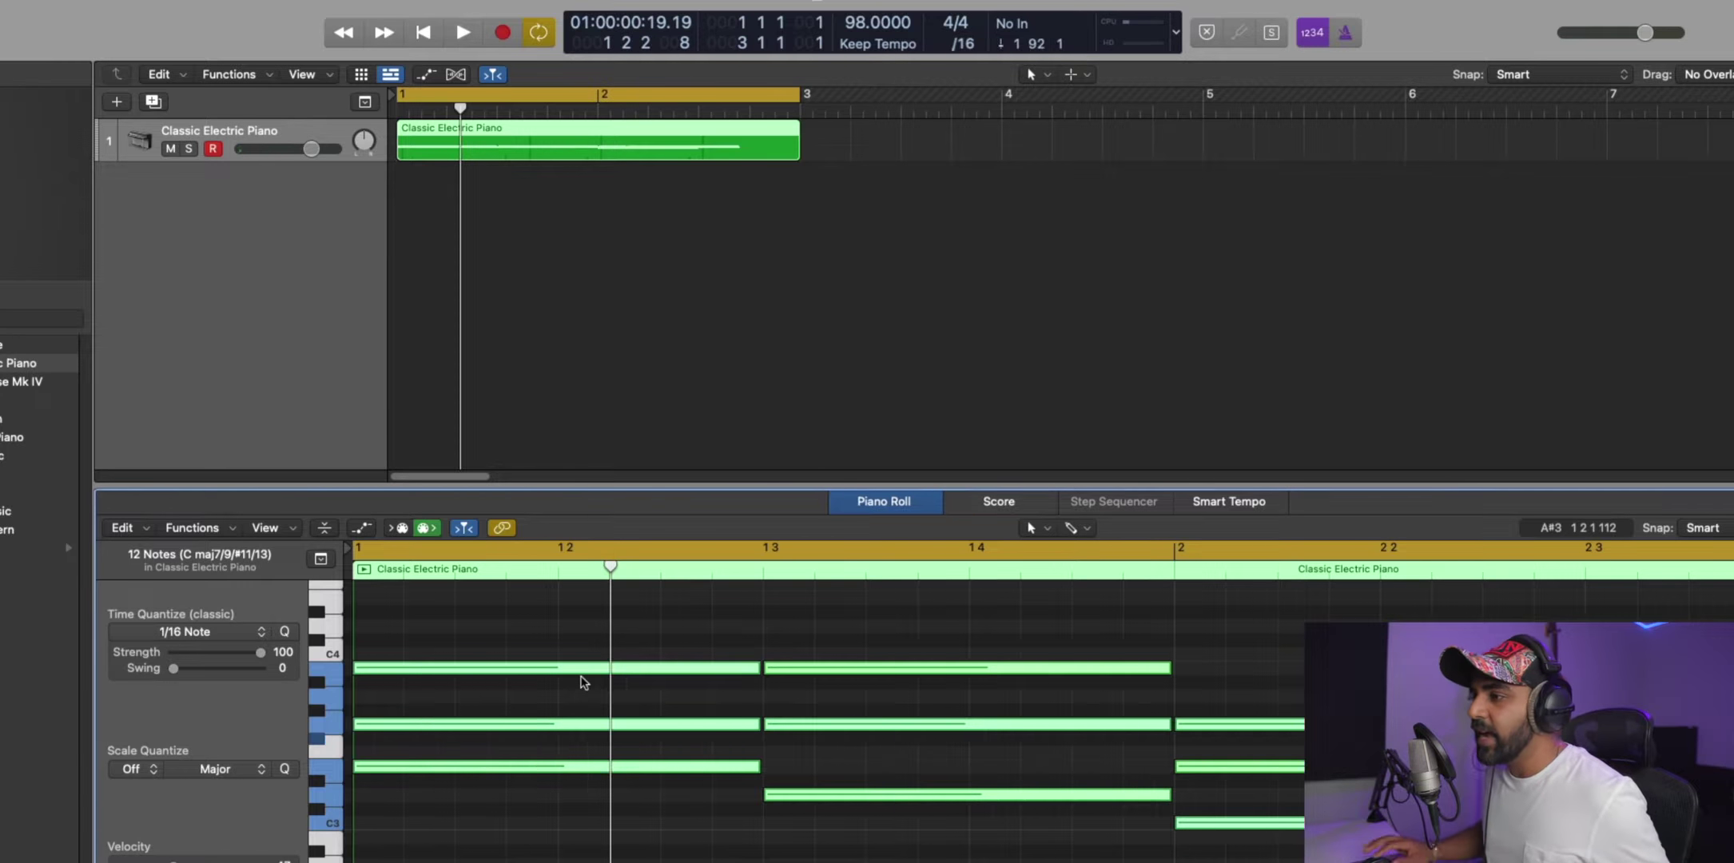
Extend the three notes of the last chord to the end of bar 2 and play the region back.
click(727, 689)
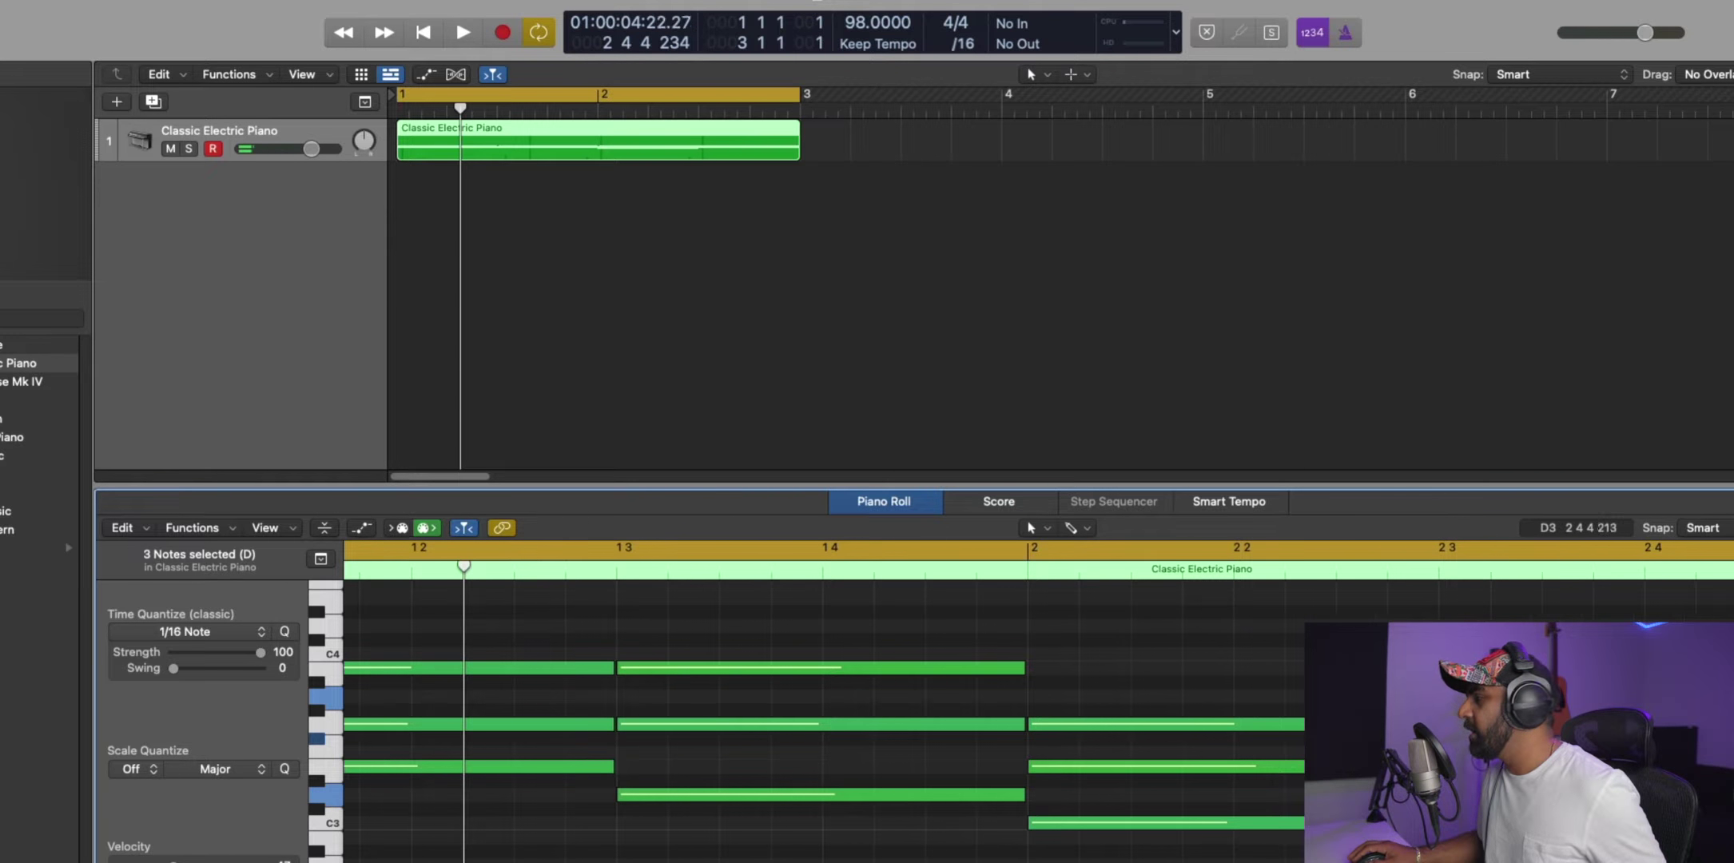
key(super+a)
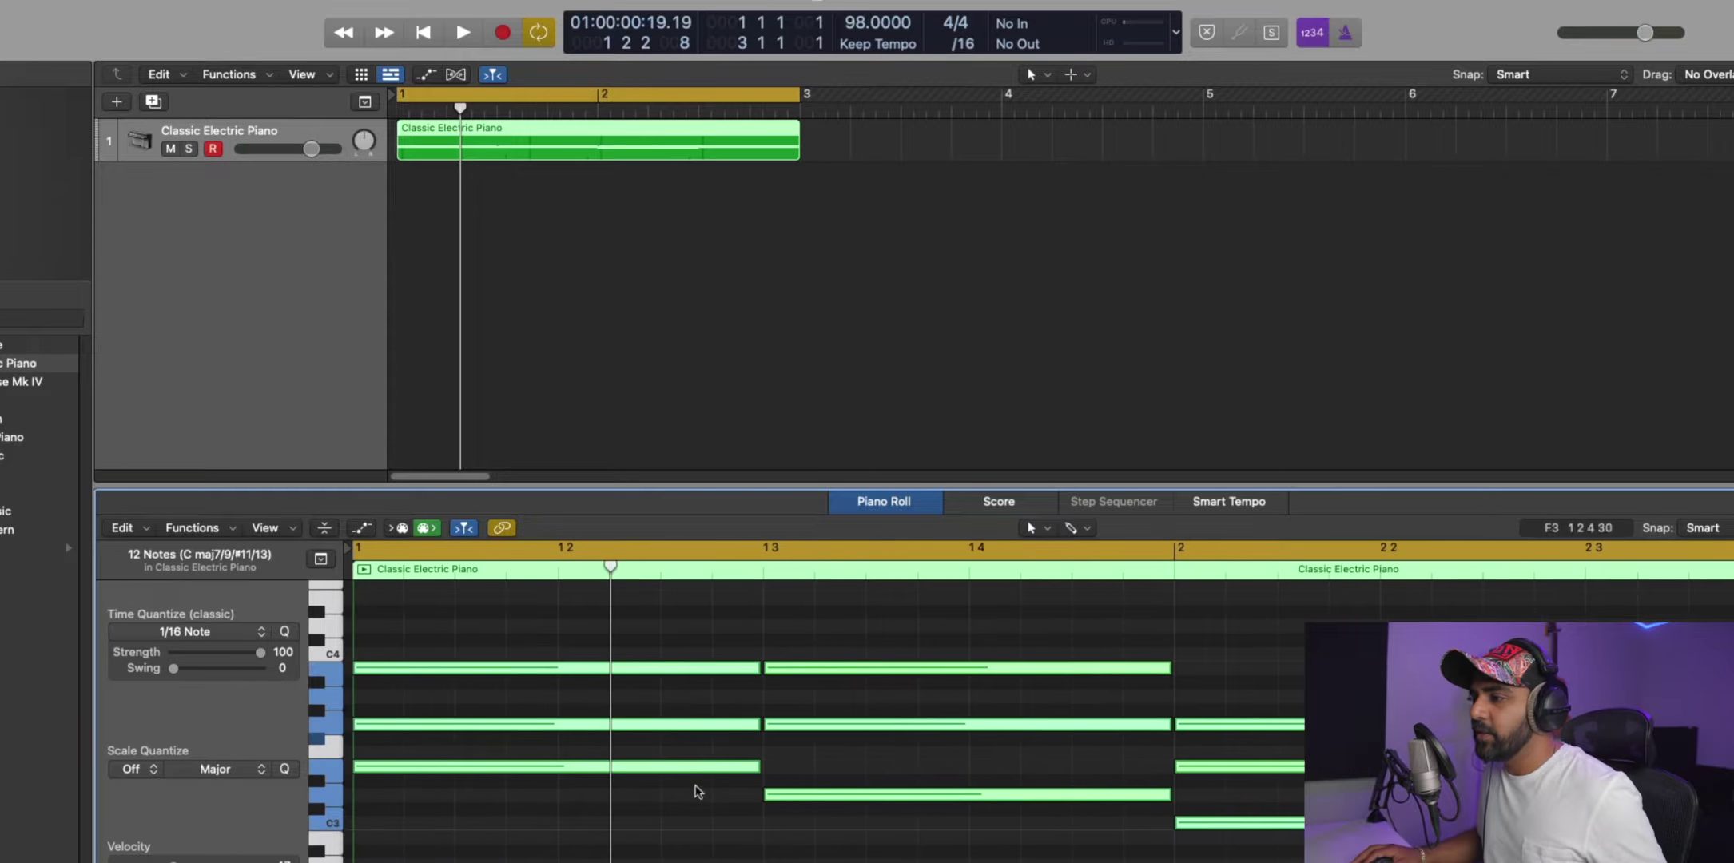
click(689, 844)
key(space)
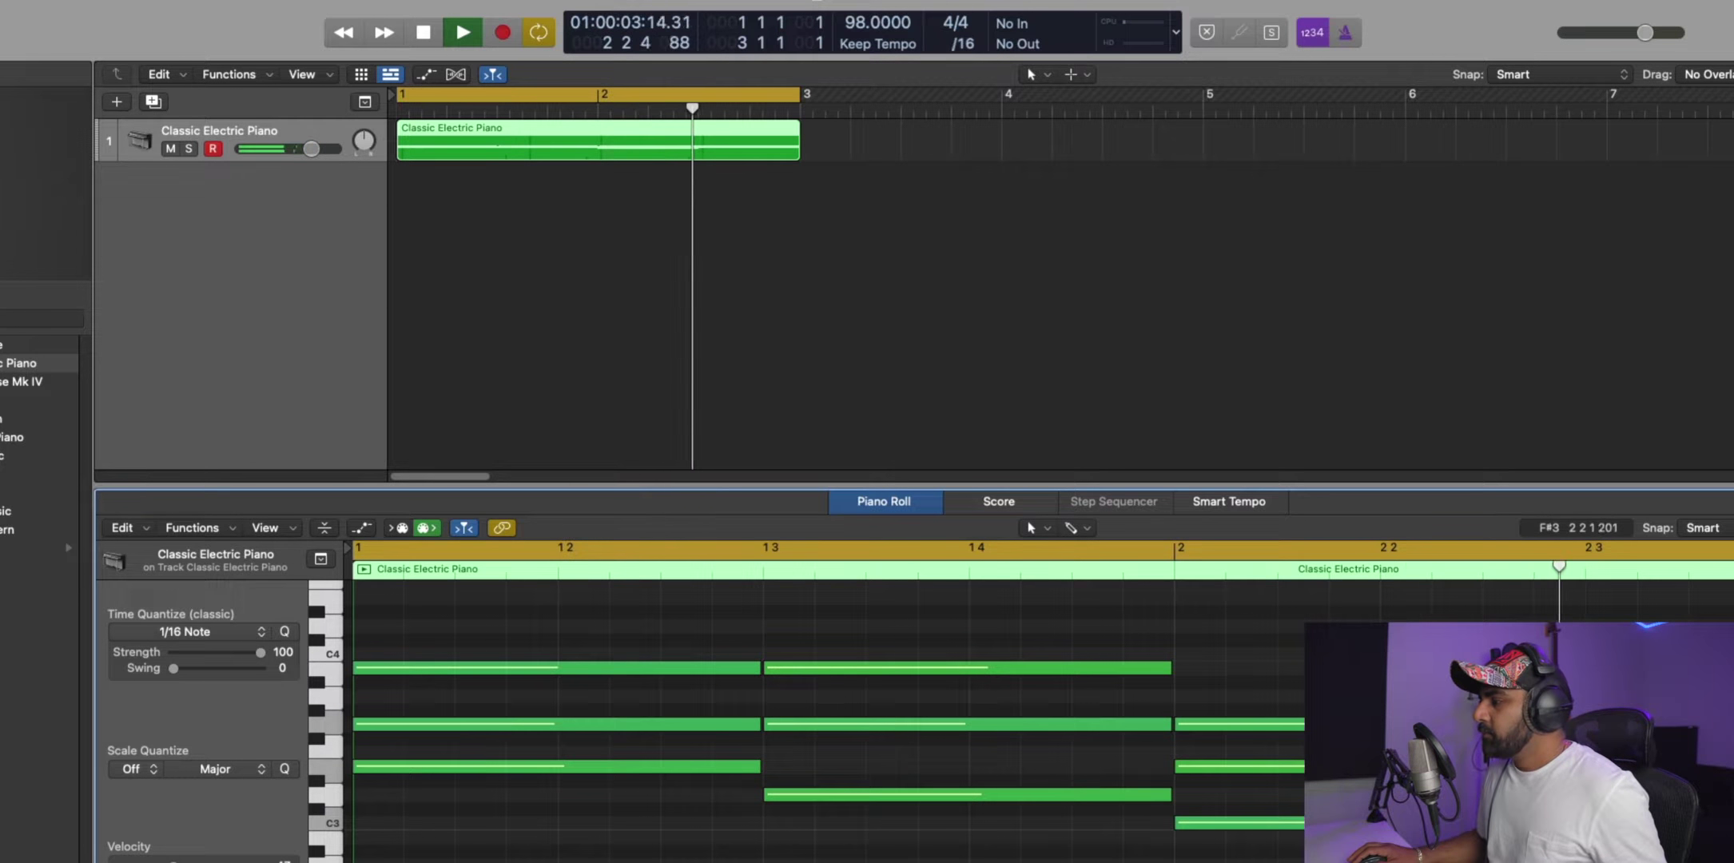
Show the inspector, add a second software instrument track and clear its E-Piano instrument.
key(i)
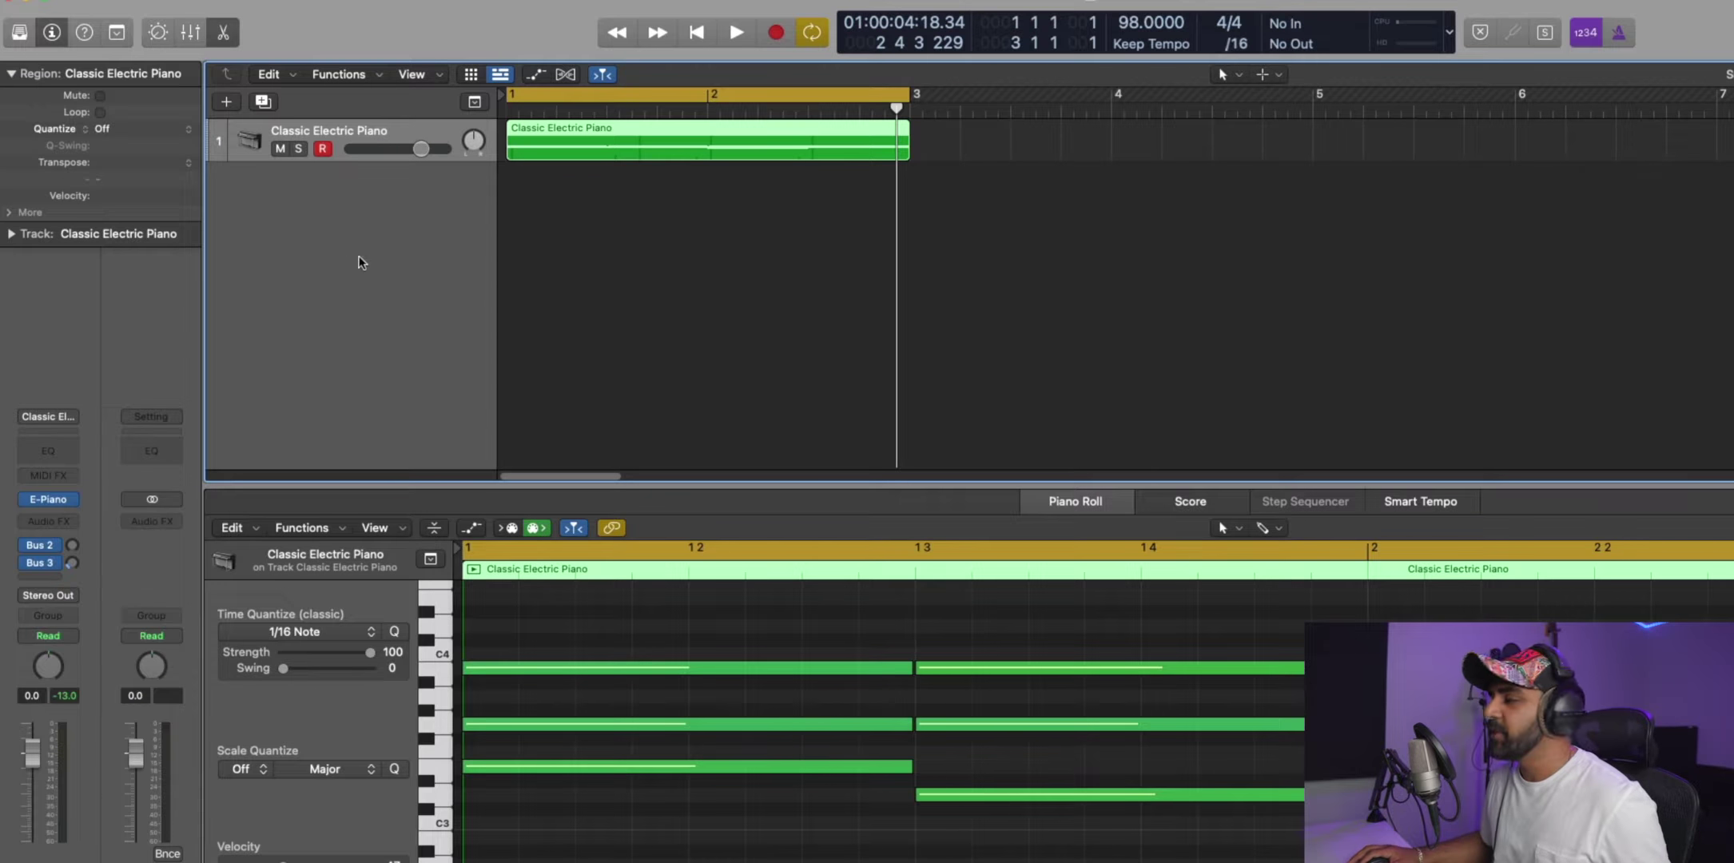
double_click(429, 251)
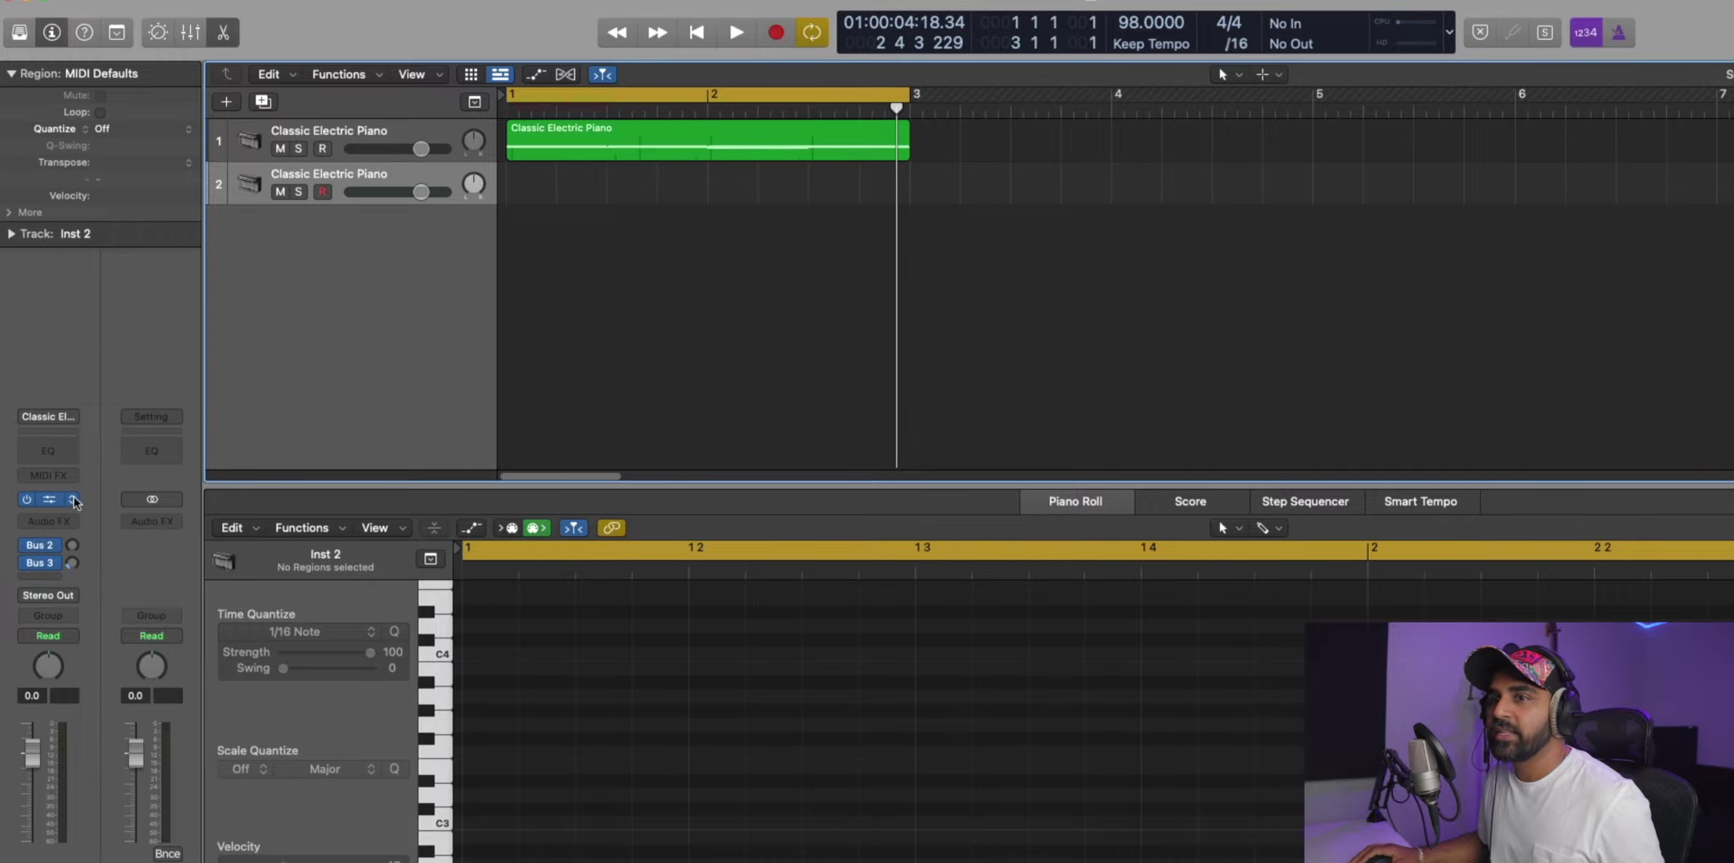
click(48, 499)
click(104, 216)
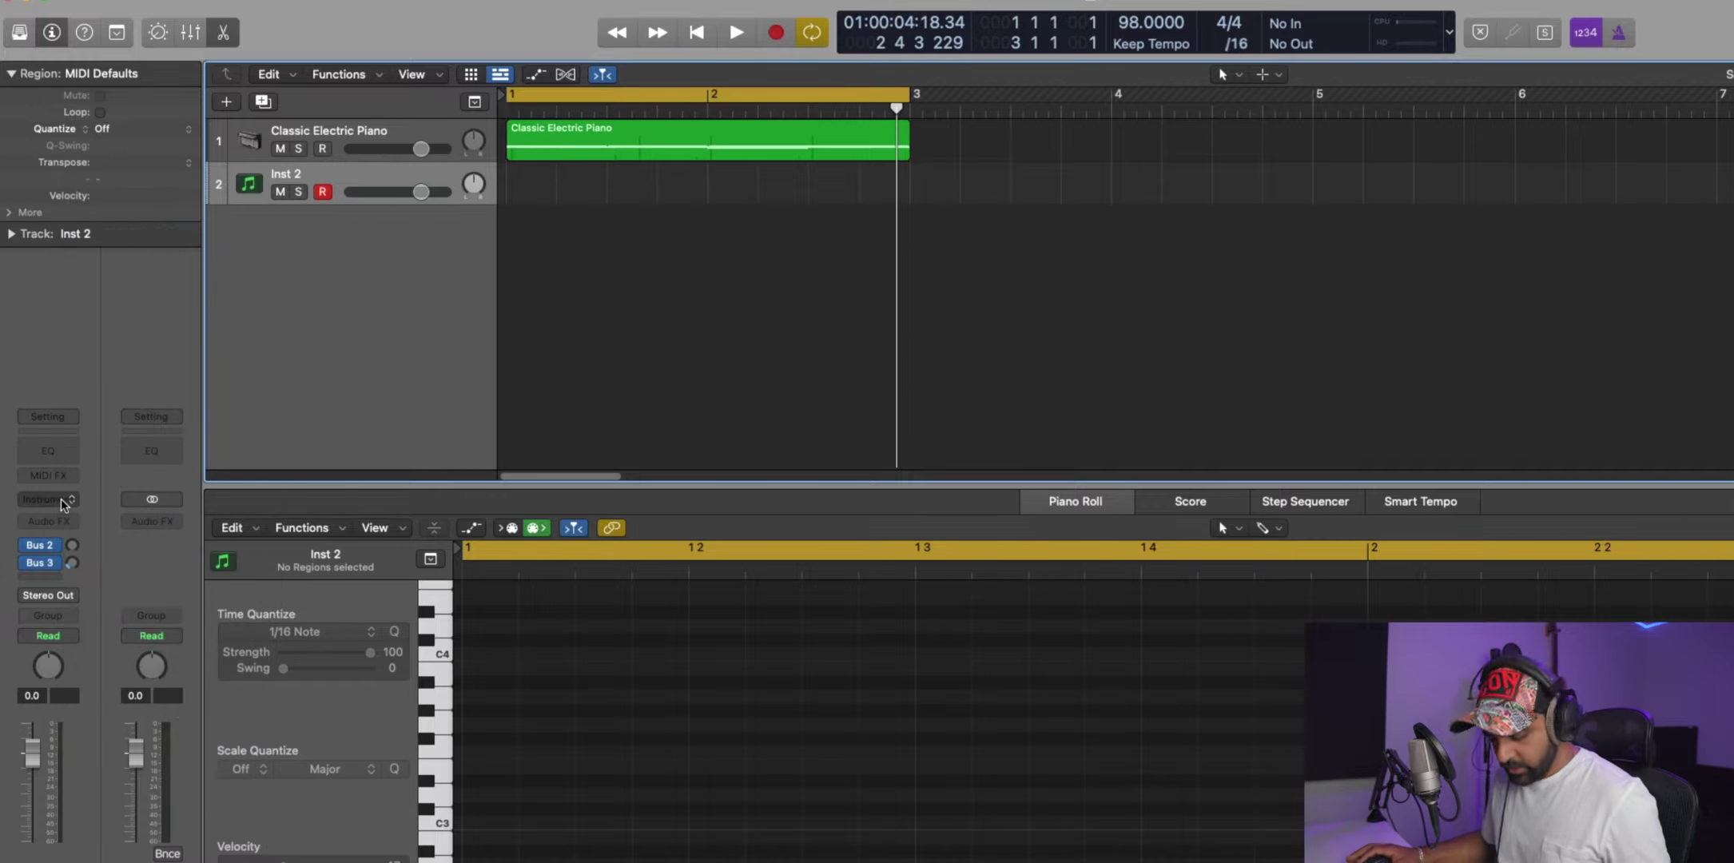
Load the Serum synthesizer as the instrument on the new track.
click(63, 501)
text(serum)
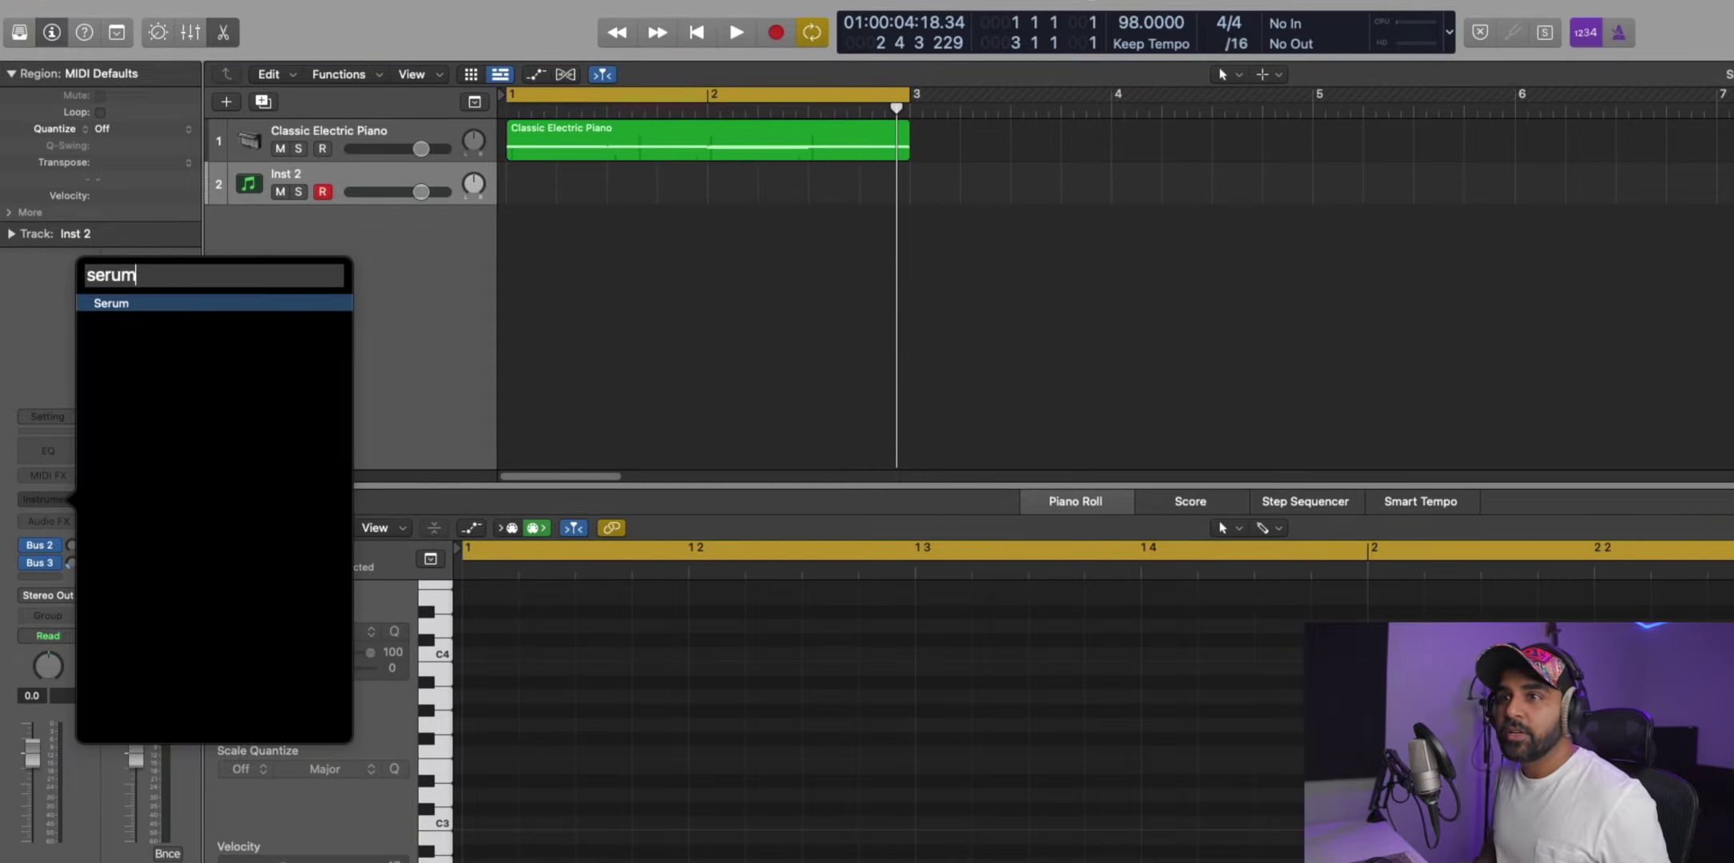
key(Escape)
click(48, 499)
key(Escape)
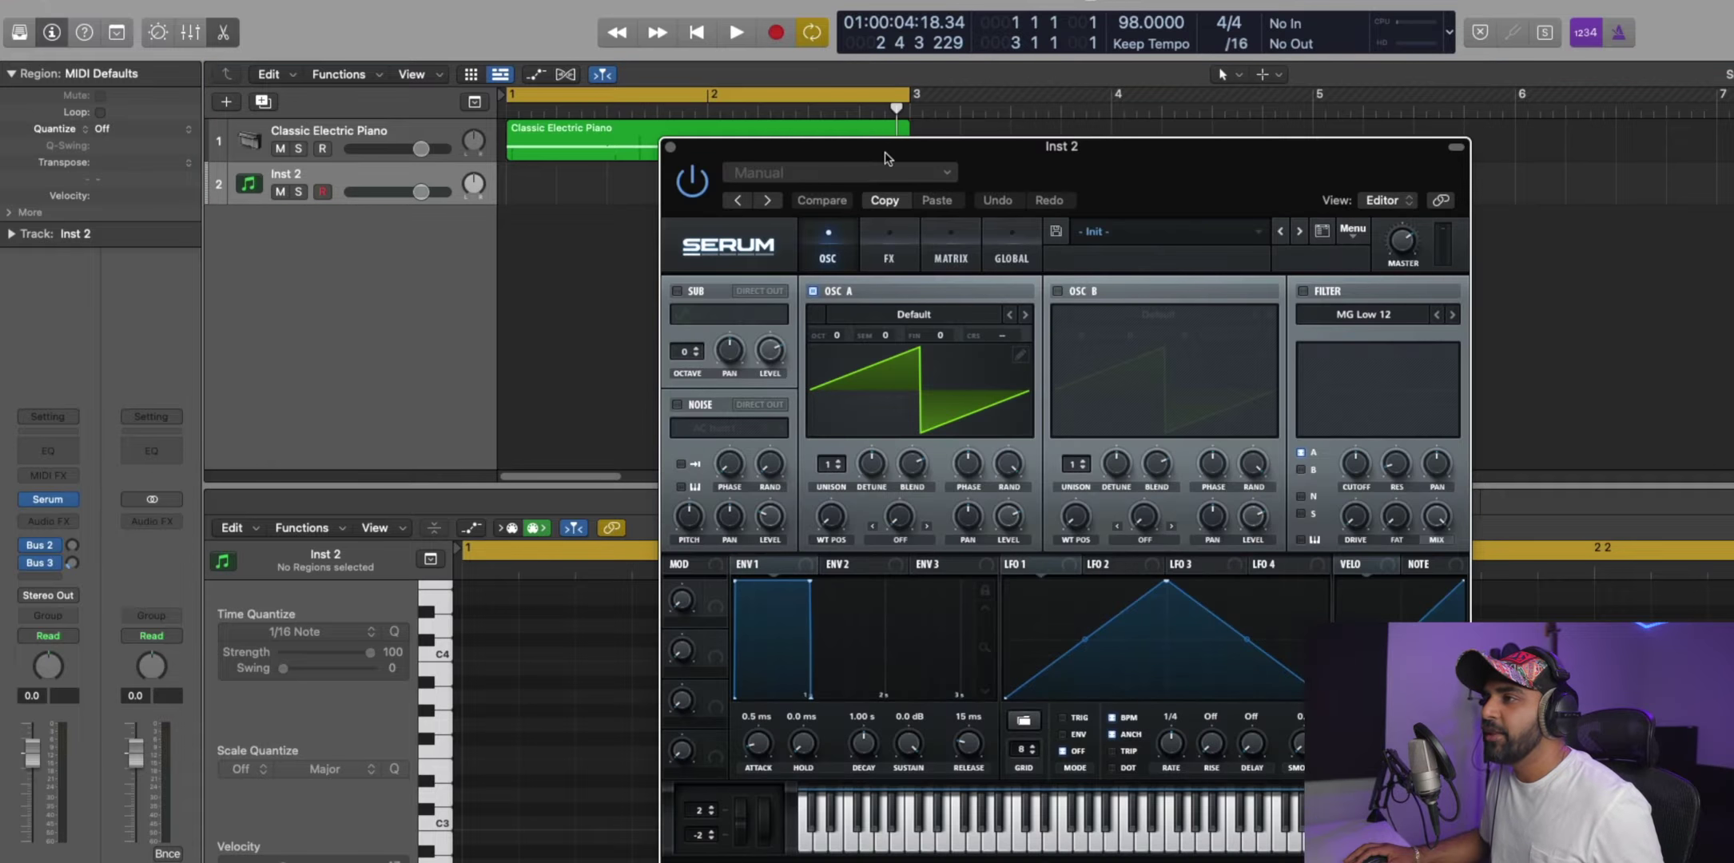
drag(885, 157, 863, 130)
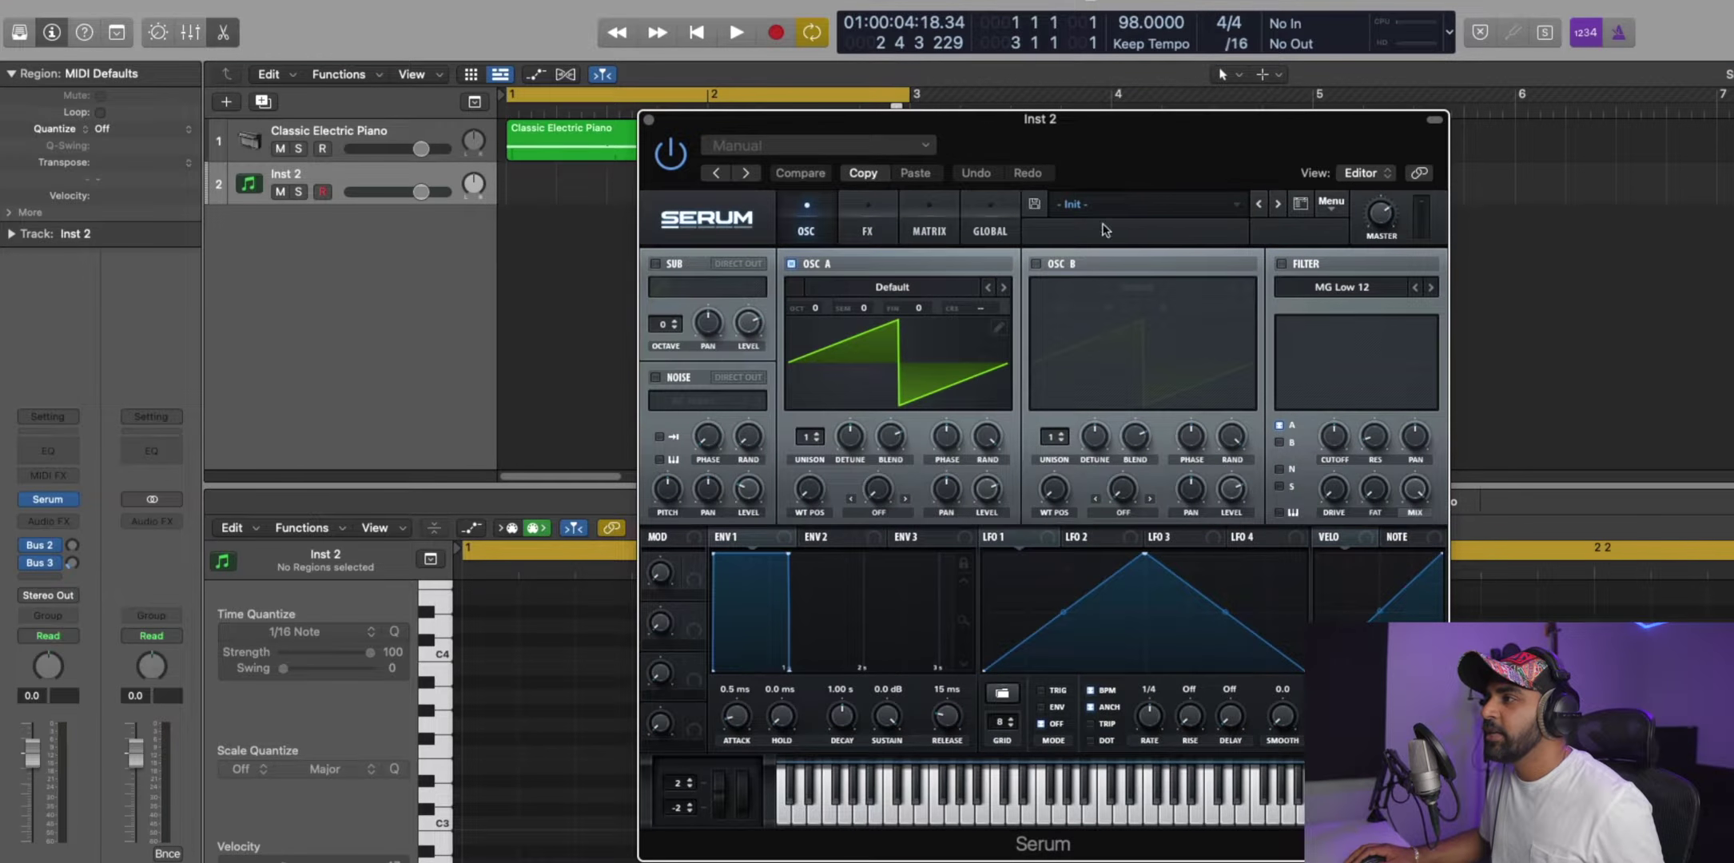
Search Serum's presets for "pluck" and load [PLUCK] PhatHarmonics.
click(1300, 203)
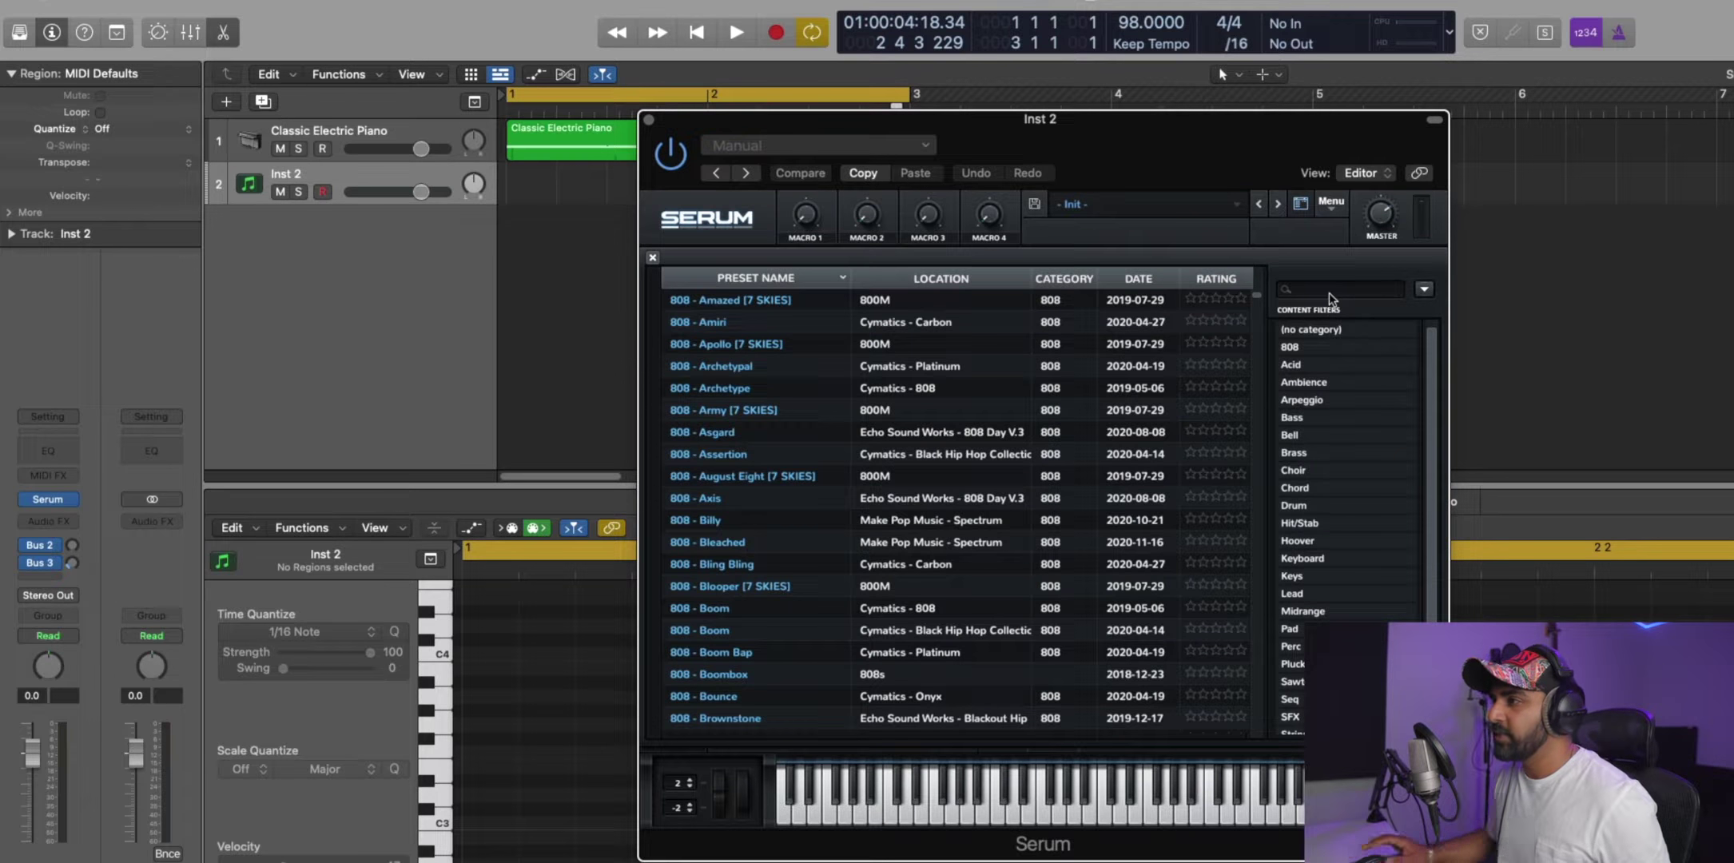
click(1330, 291)
text(pluck)
key(Return)
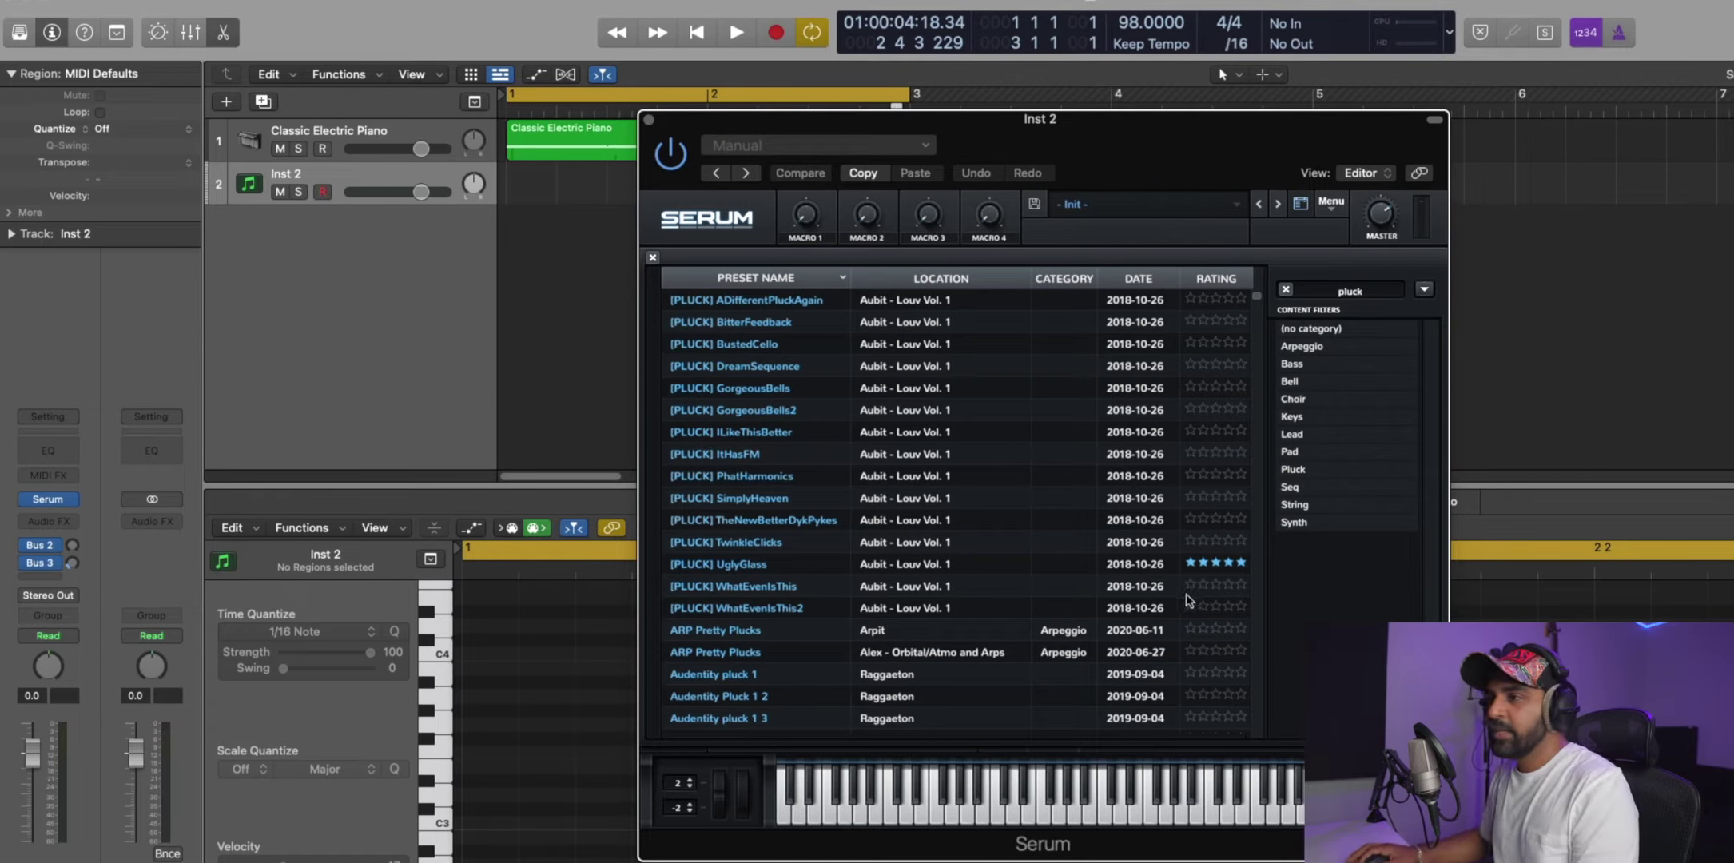
click(746, 477)
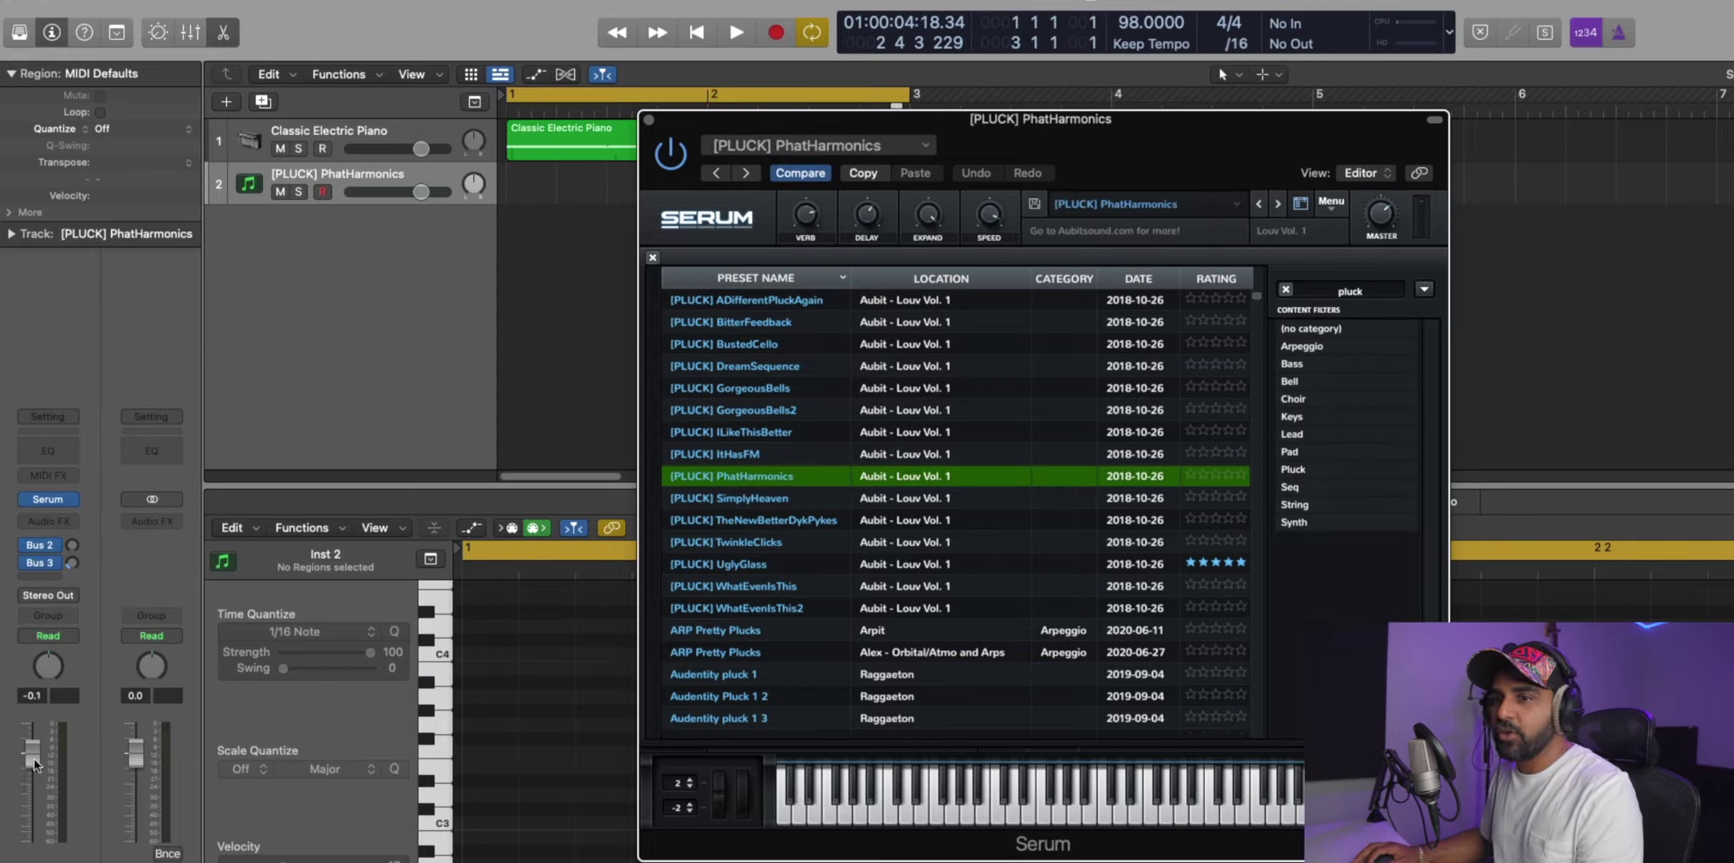
Lower the pluck track's volume to -5.5 dB and rate the PhatHarmonics preset five stars.
drag(36, 761, 36, 791)
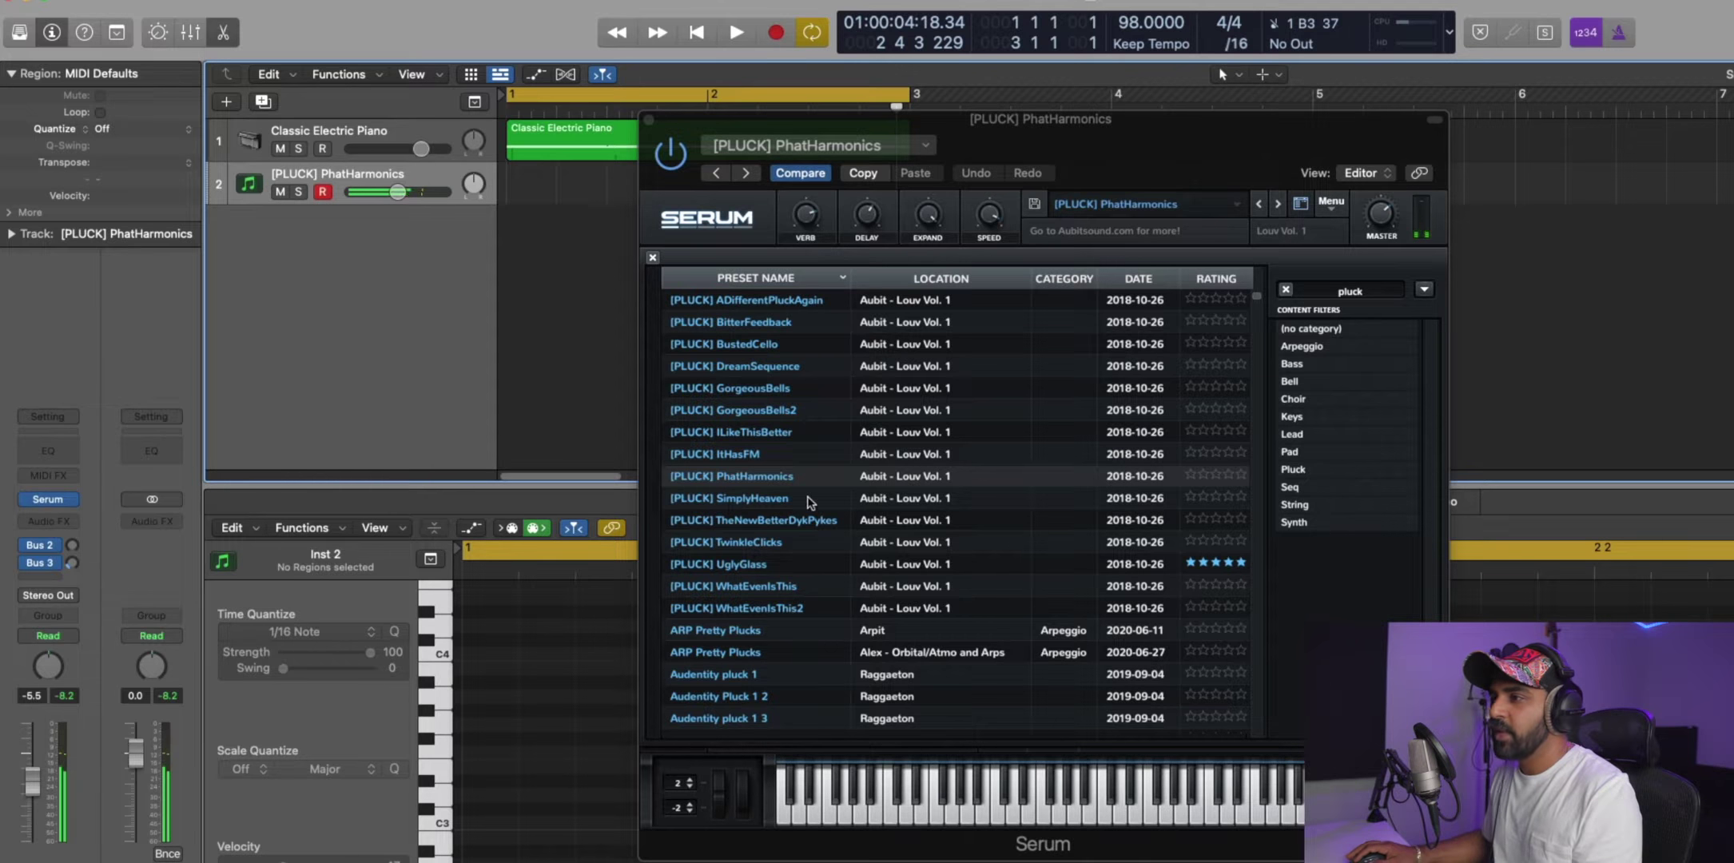
click(1241, 475)
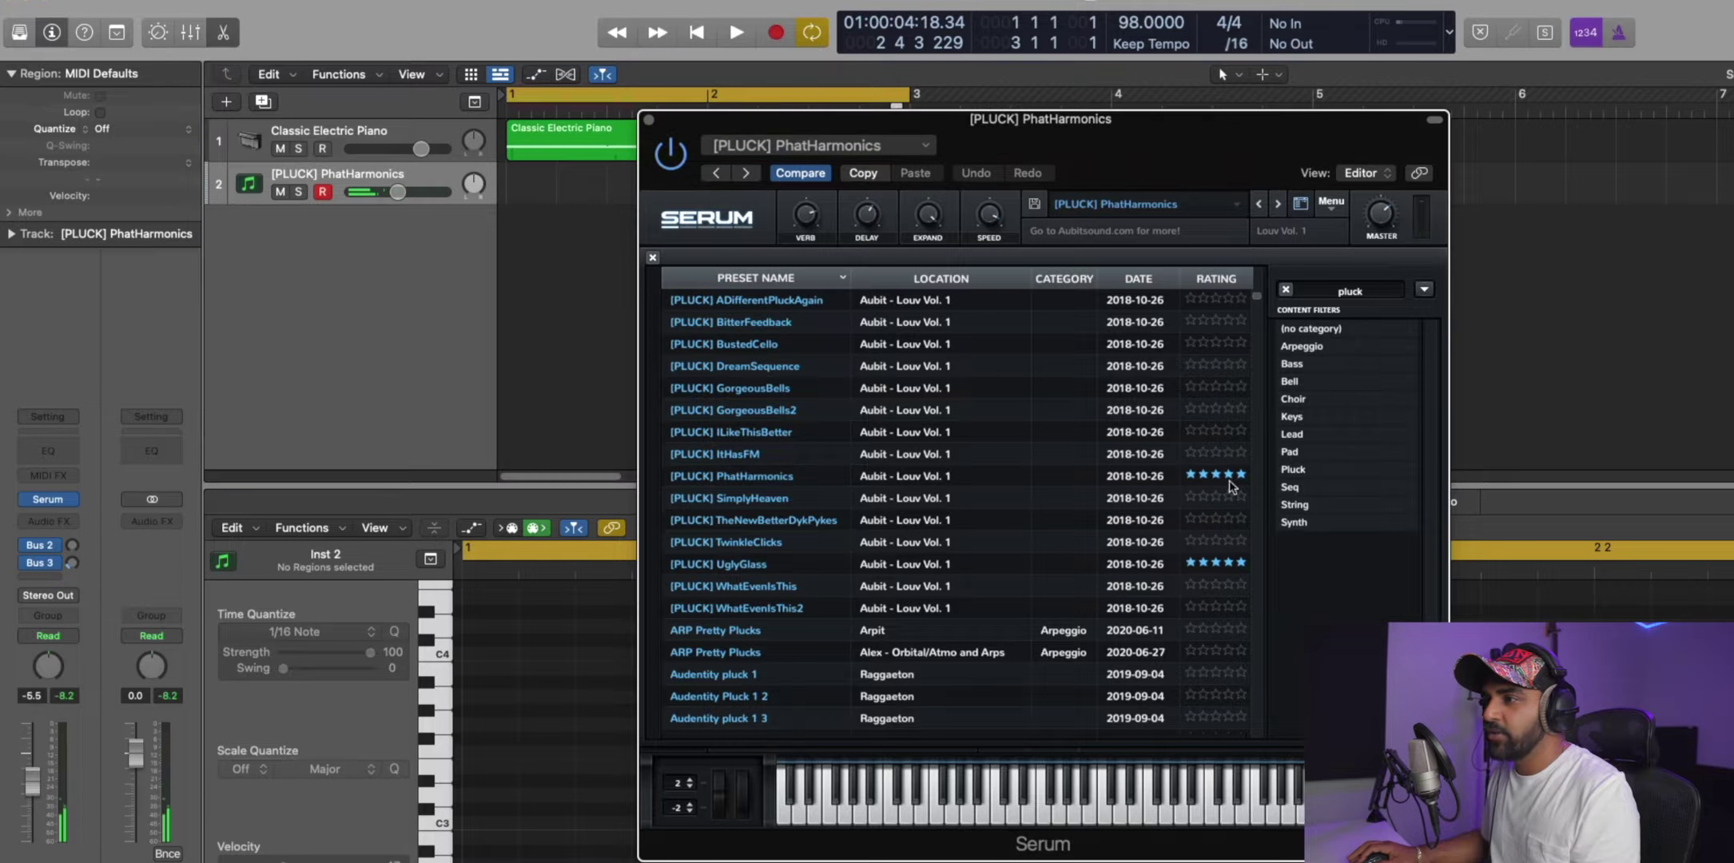
Try the ELX_VS_pluck_france preset, sort the presets by rating and load [PLUCK] UglyGlass.
scroll(730, 525, down, 10)
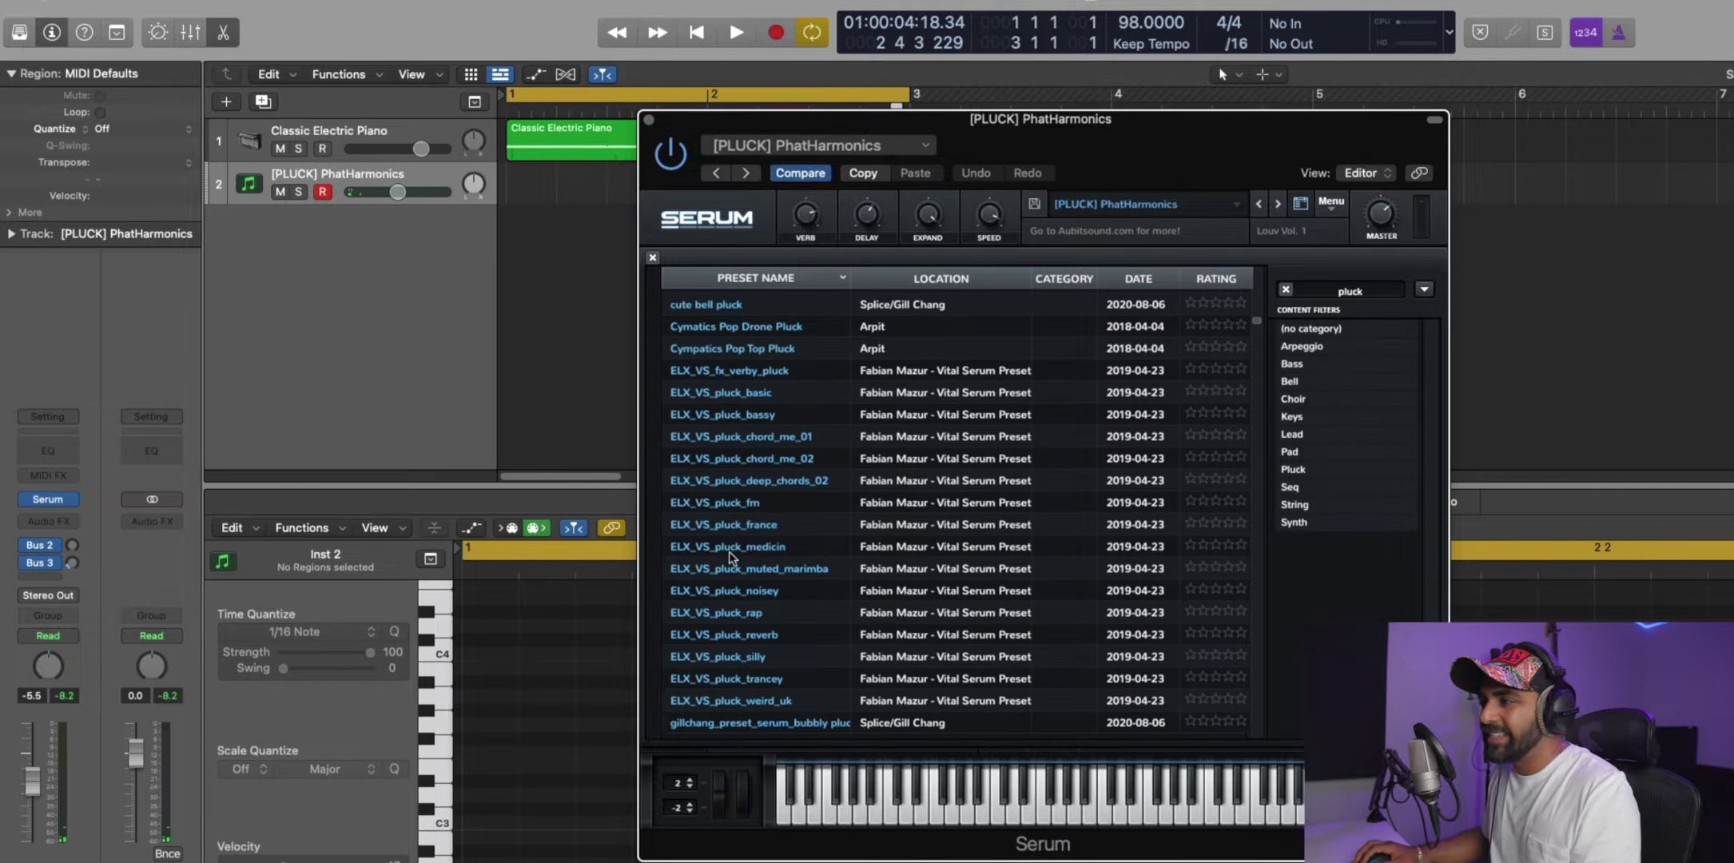
click(730, 524)
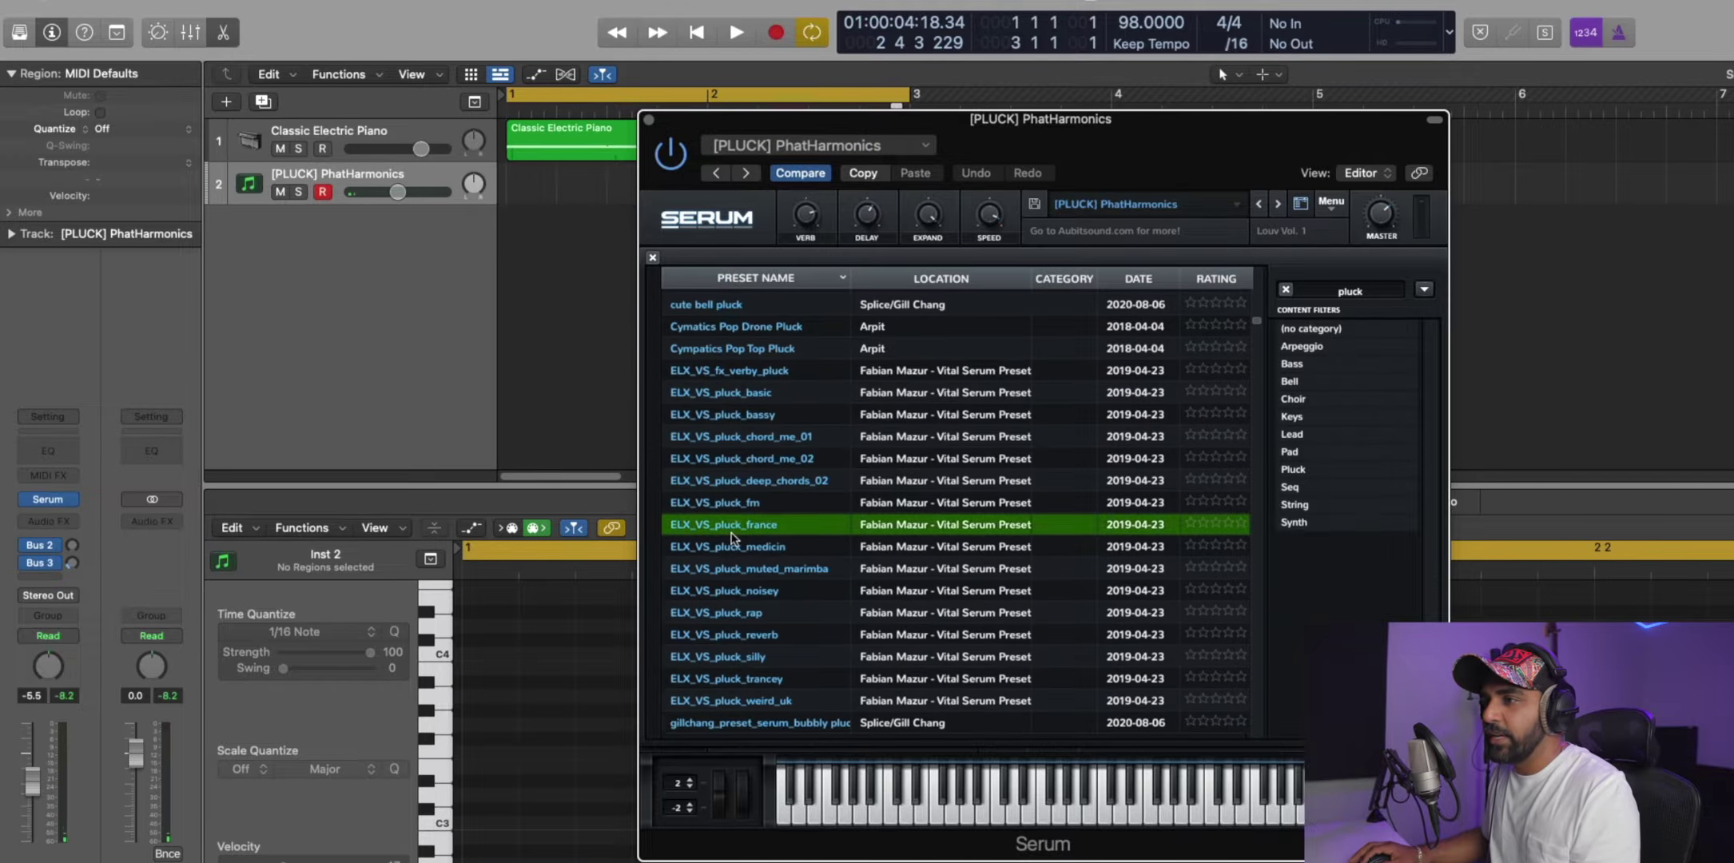
click(1195, 280)
click(1198, 280)
click(1208, 278)
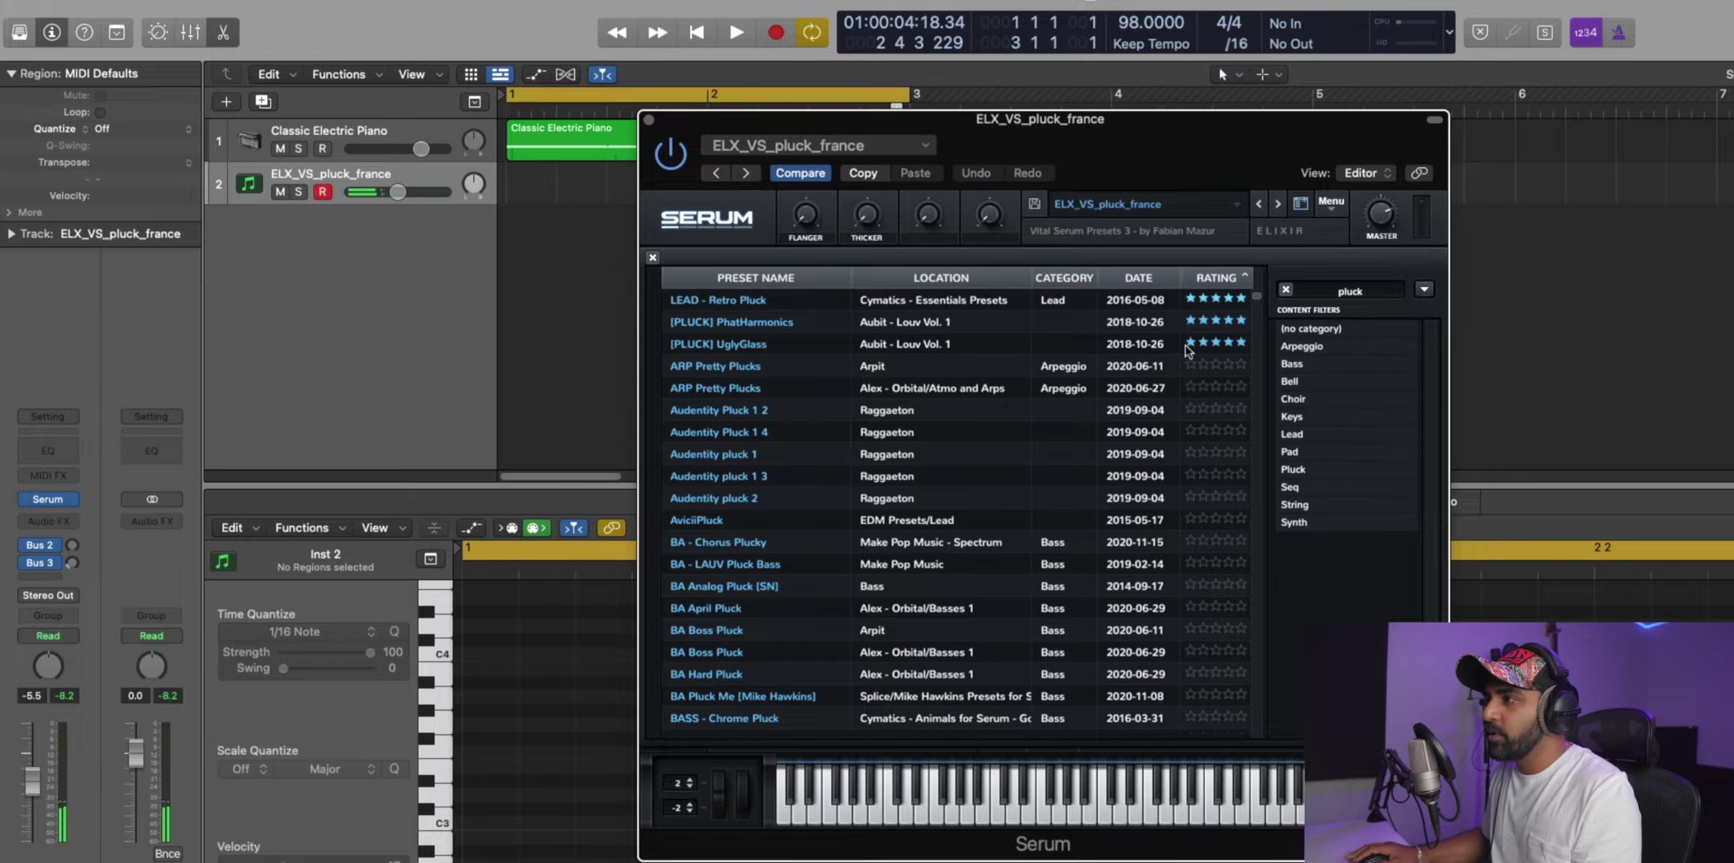
click(730, 345)
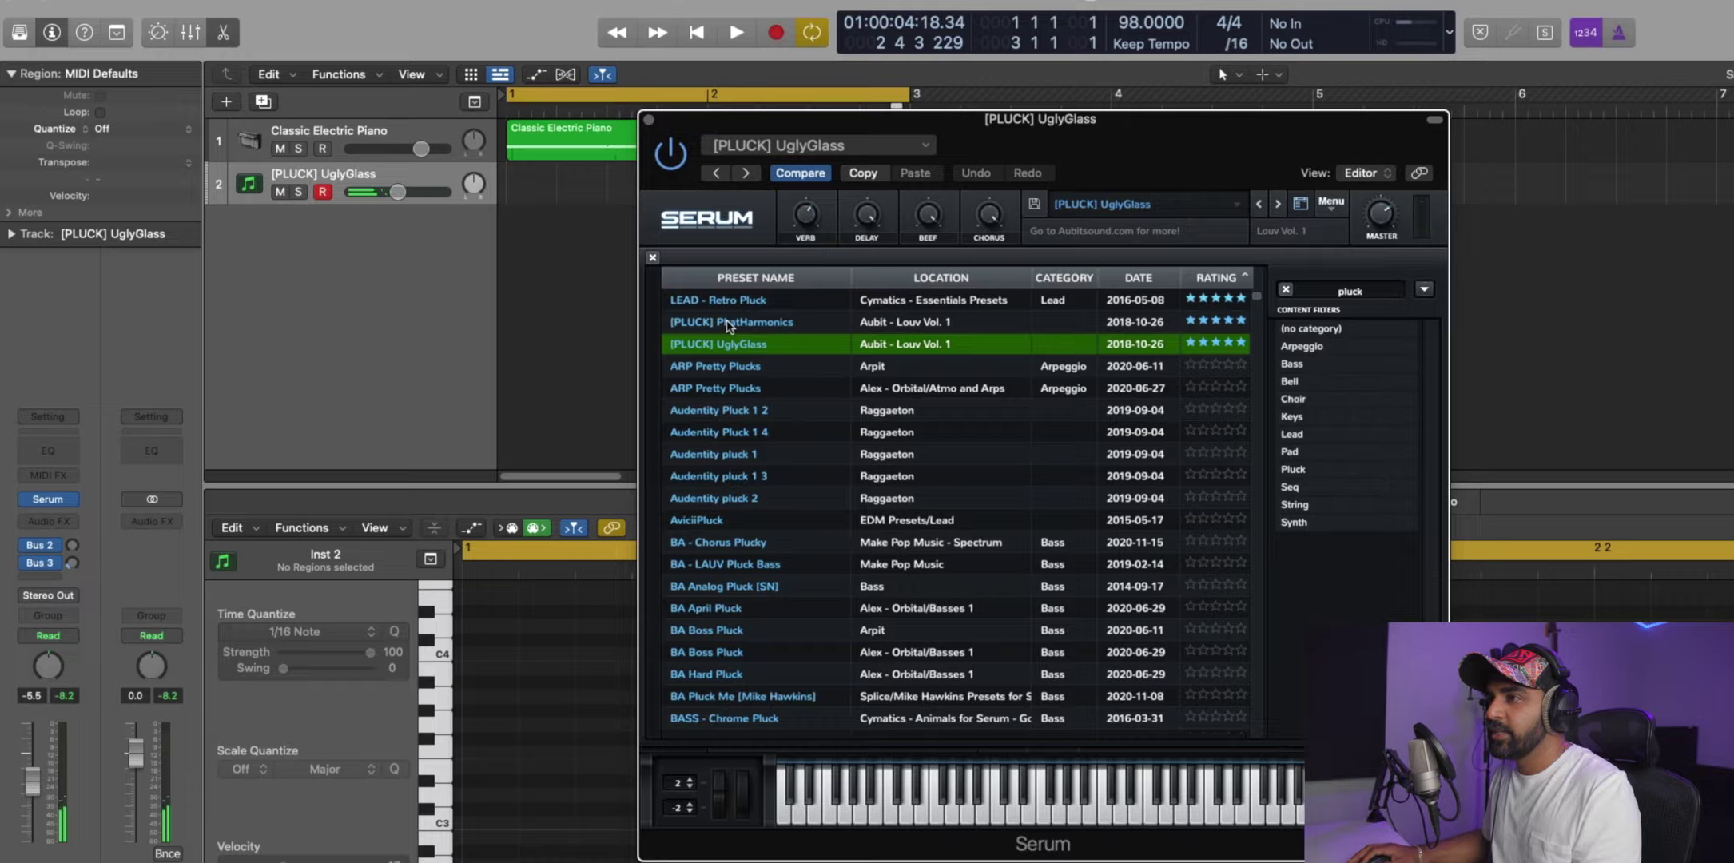
Close Serum, copy the piano chord region onto the [PLUCK] UglyGlass track at bar 1 and start playback.
click(646, 121)
drag(586, 154, 582, 204)
key(space)
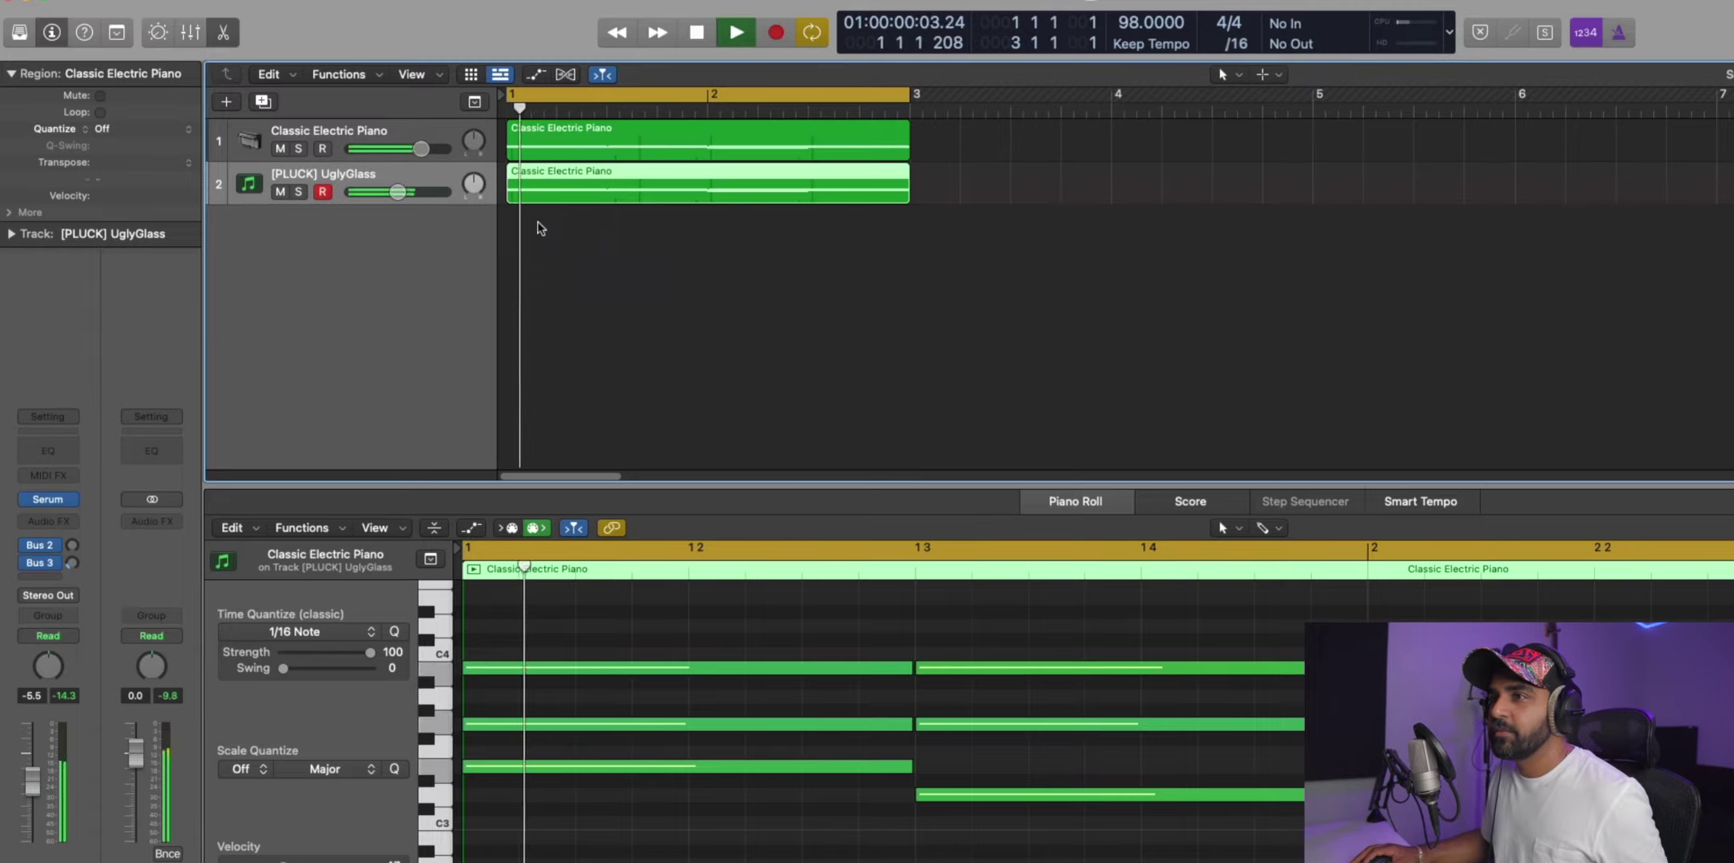
Lower the Classic Electric Piano track's volume during playback and stop the transport.
drag(423, 154, 387, 151)
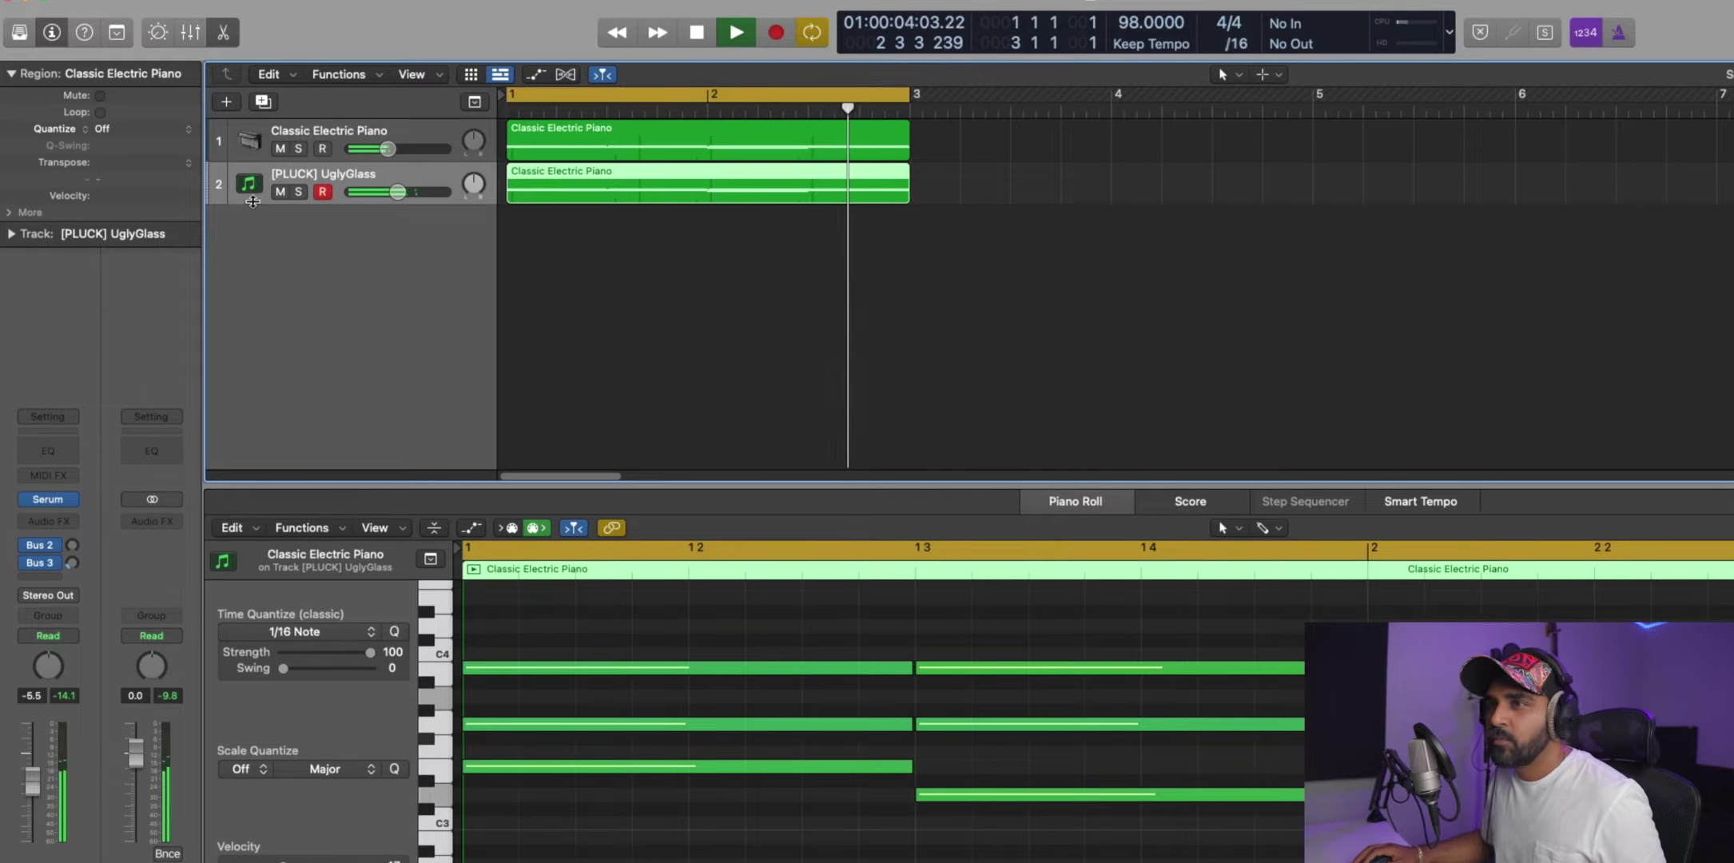
key(space)
Duplicate the [PLUCK] UglyGlass track and search the new track's Serum presets for "pluck".
click(262, 101)
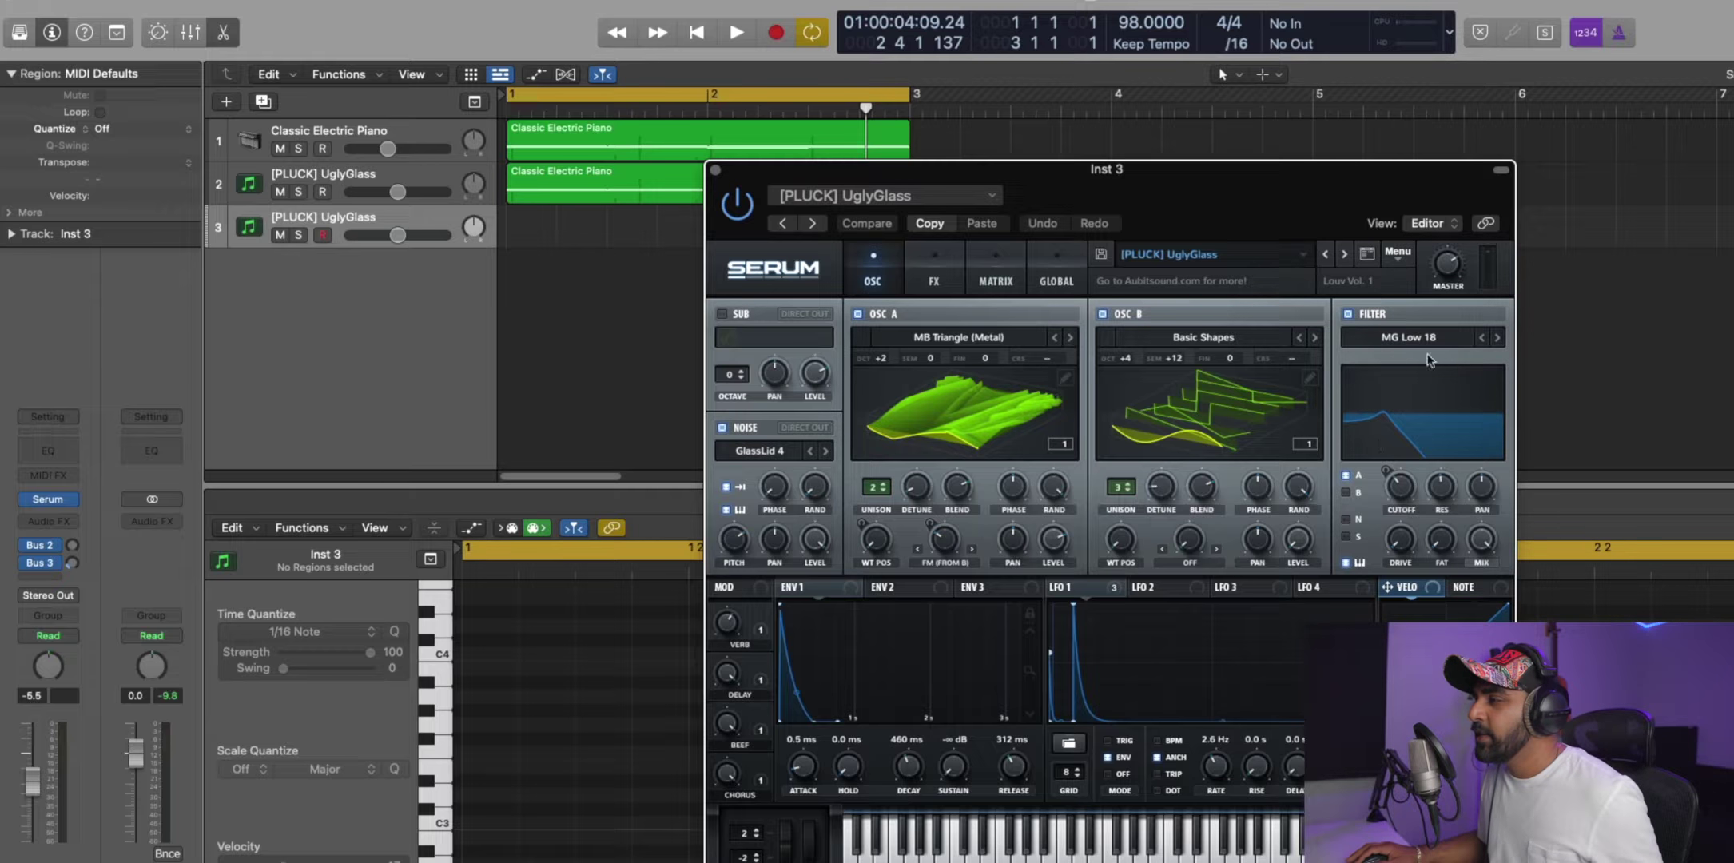
click(1368, 257)
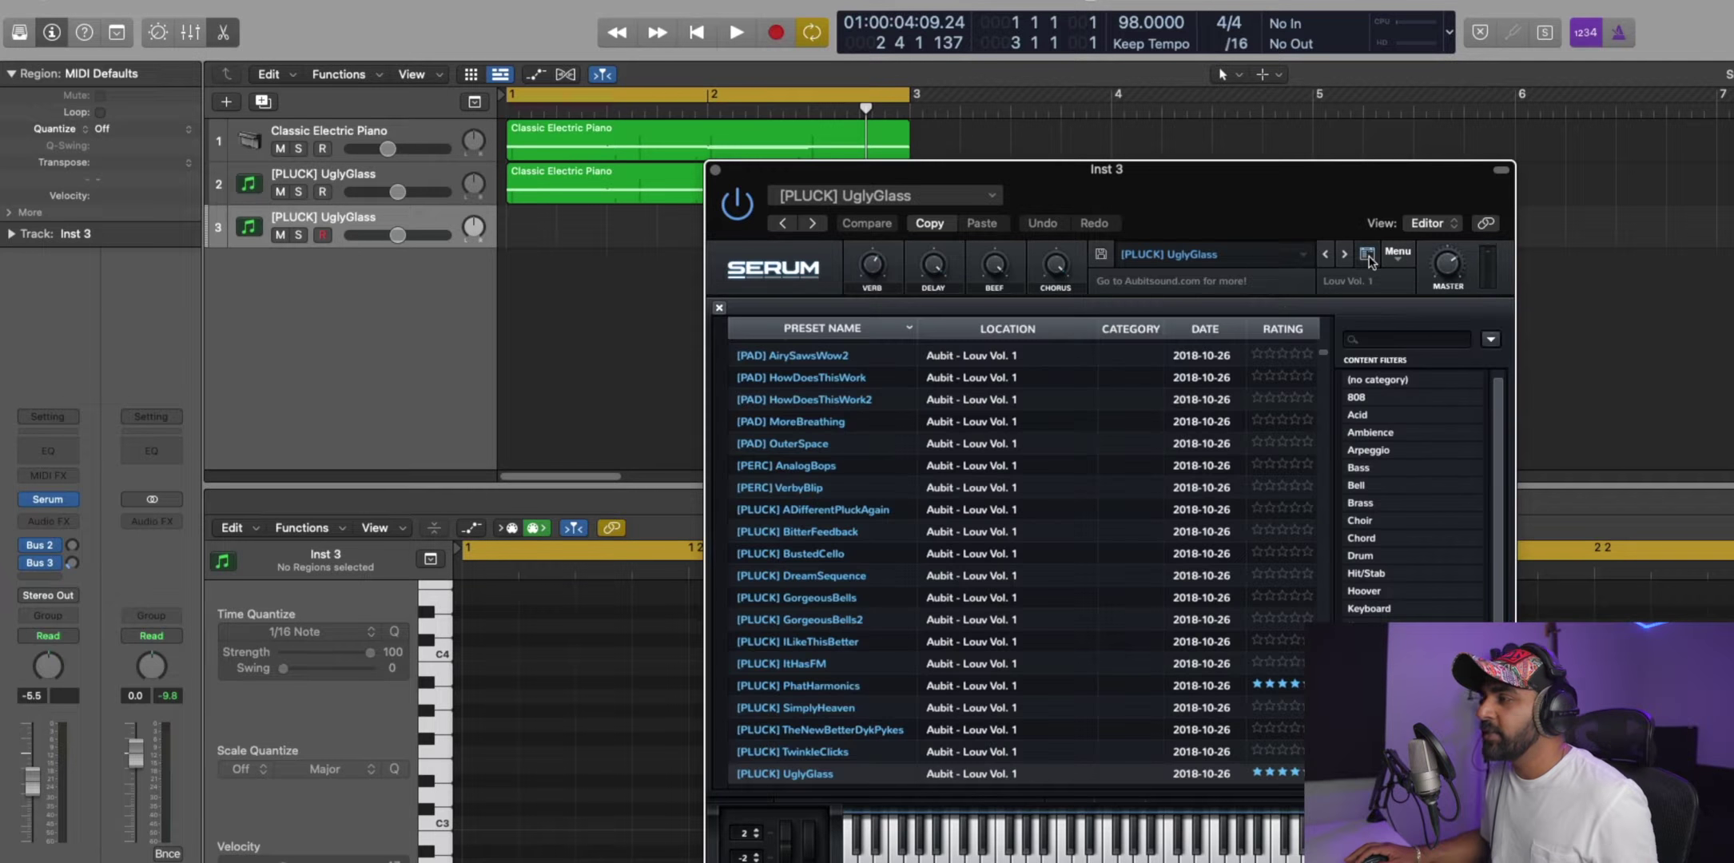
click(1388, 339)
text(pluck)
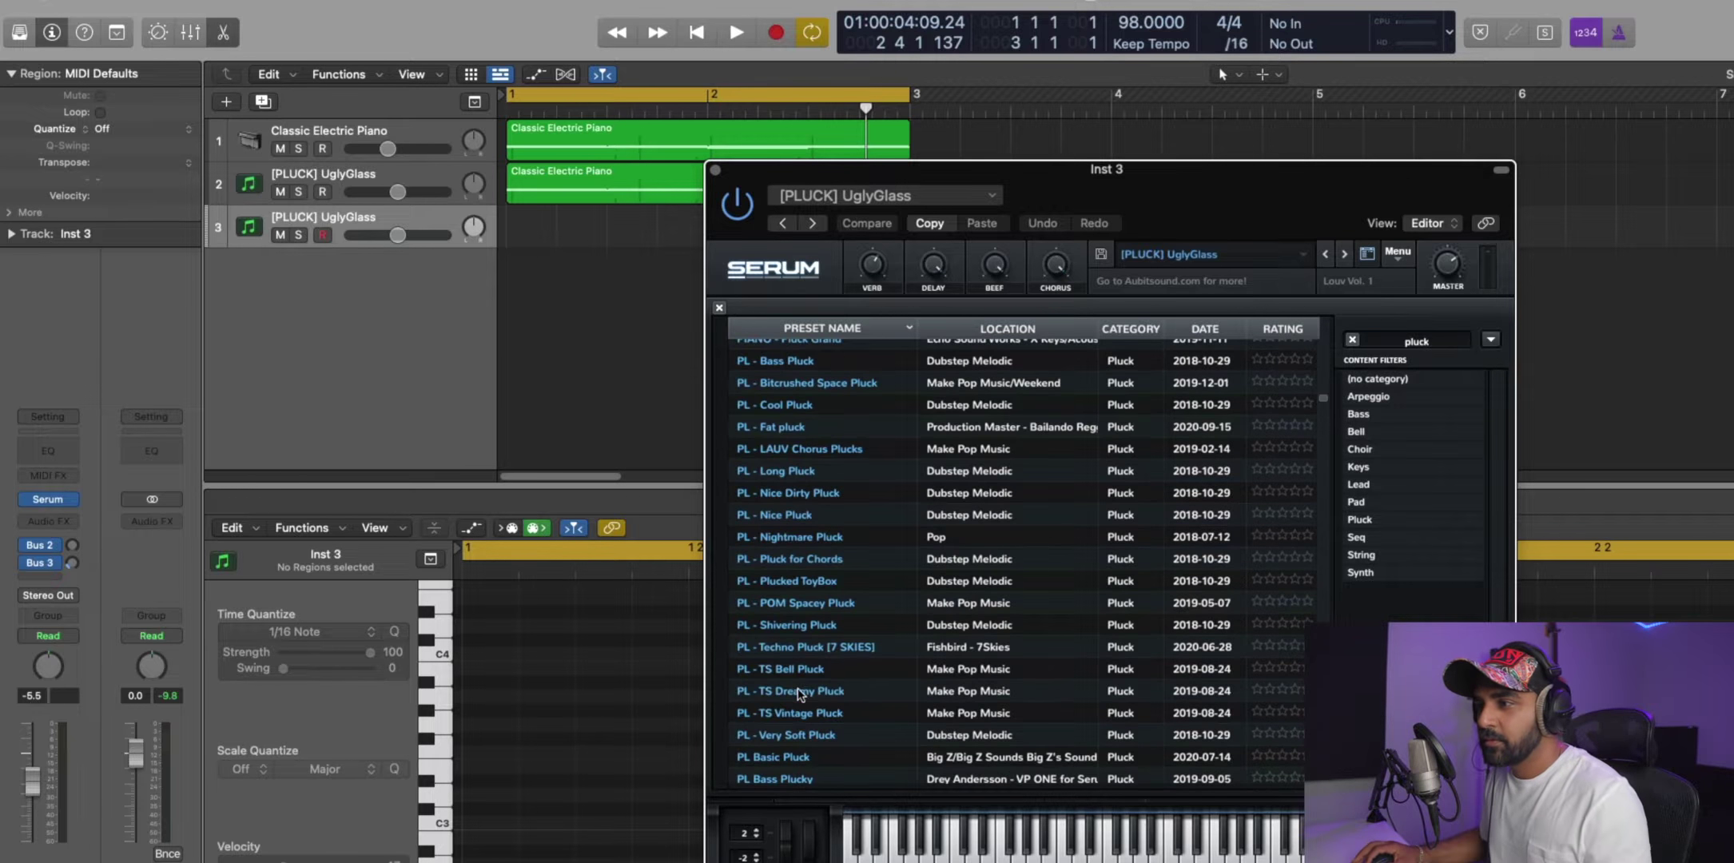
Audition the TS Dreamy, TS Vintage and Very Soft pluck presets, load PL Basic Pluck and close the preset browser.
click(799, 692)
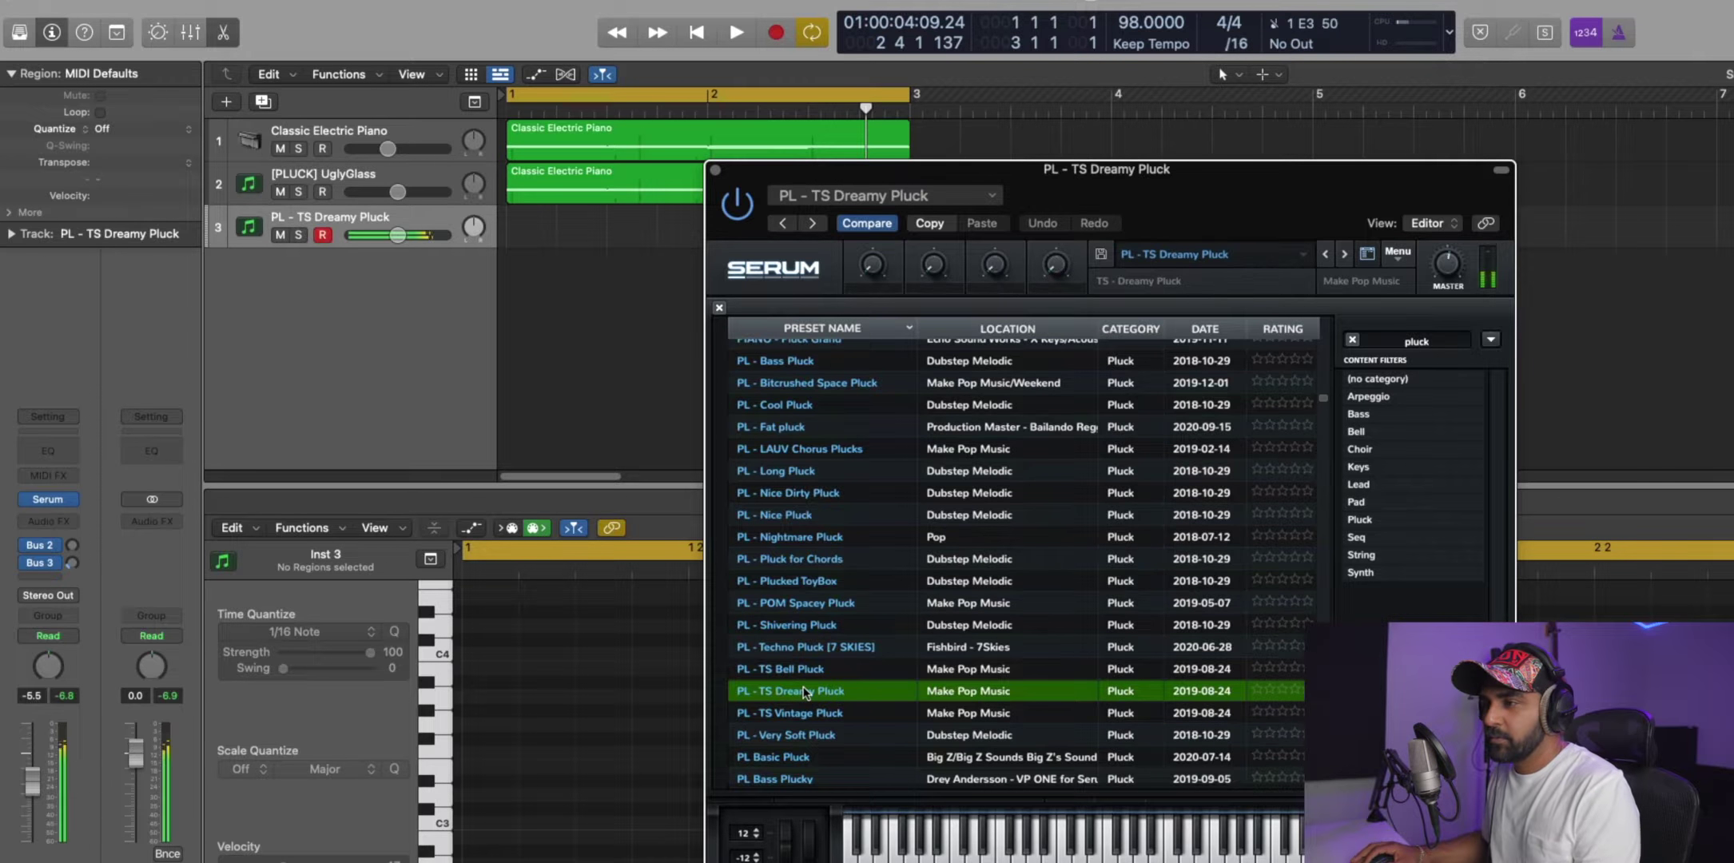
click(800, 714)
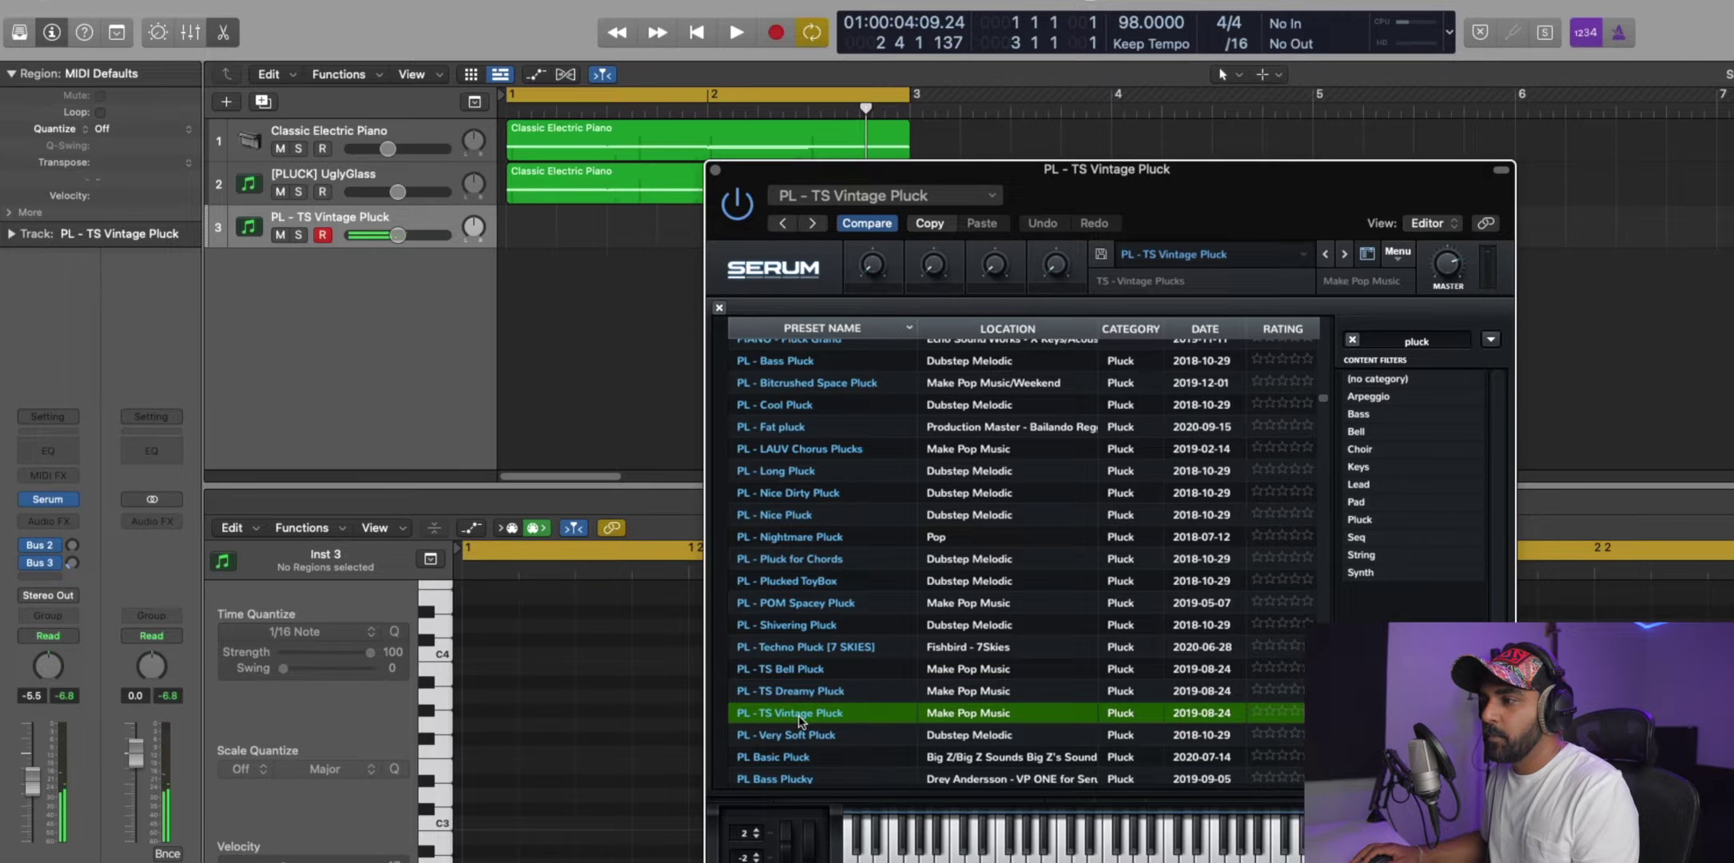
click(797, 751)
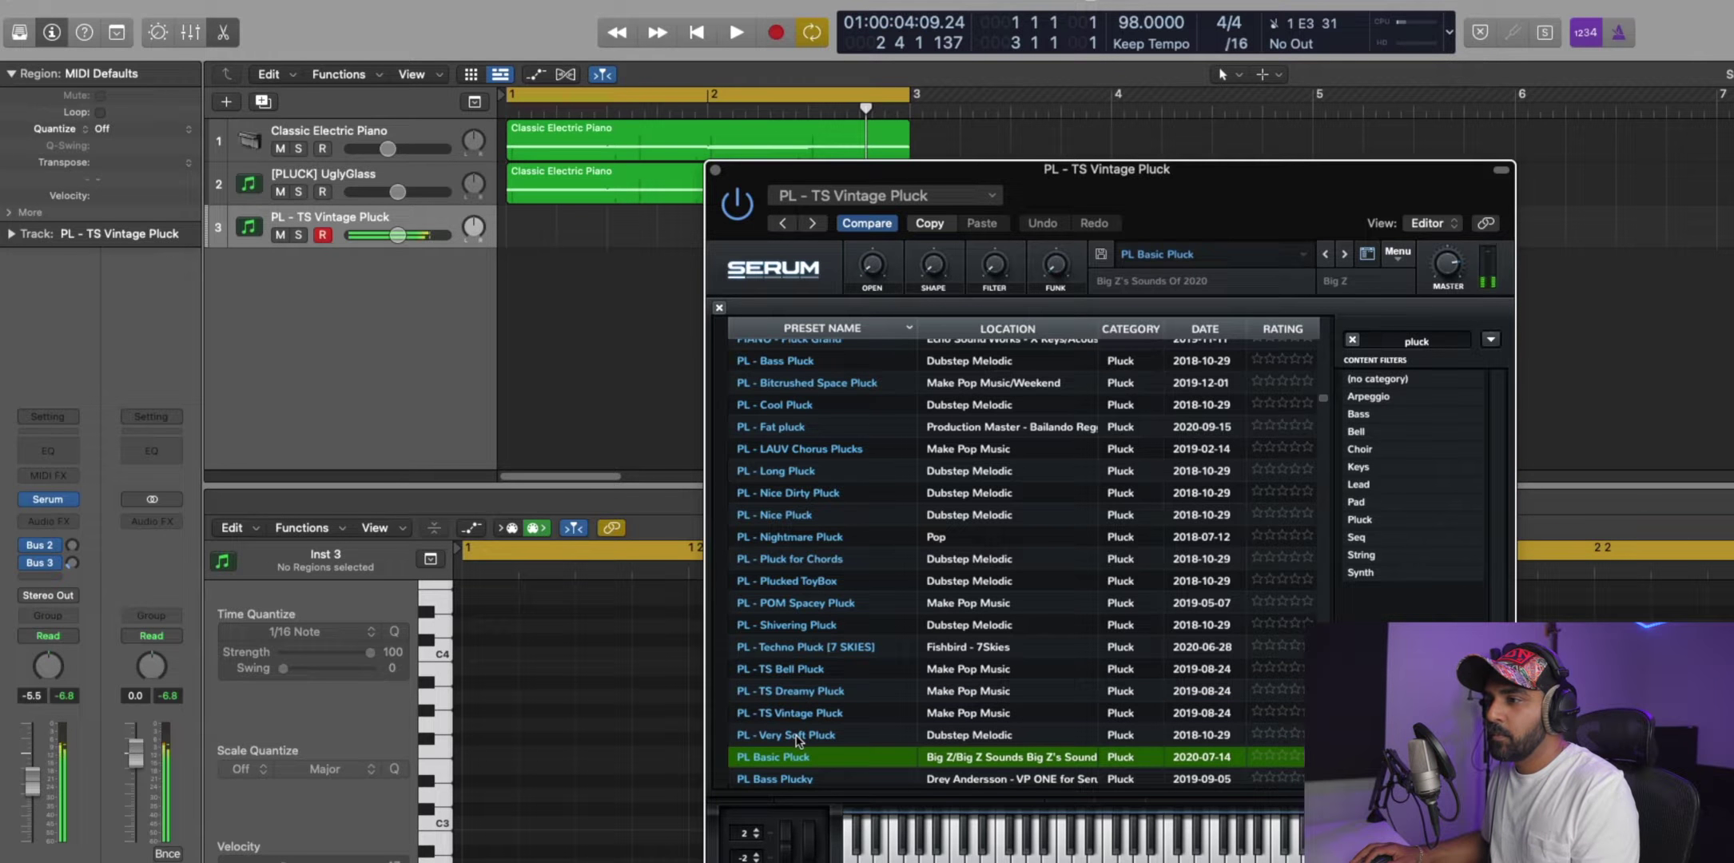
click(796, 735)
click(790, 759)
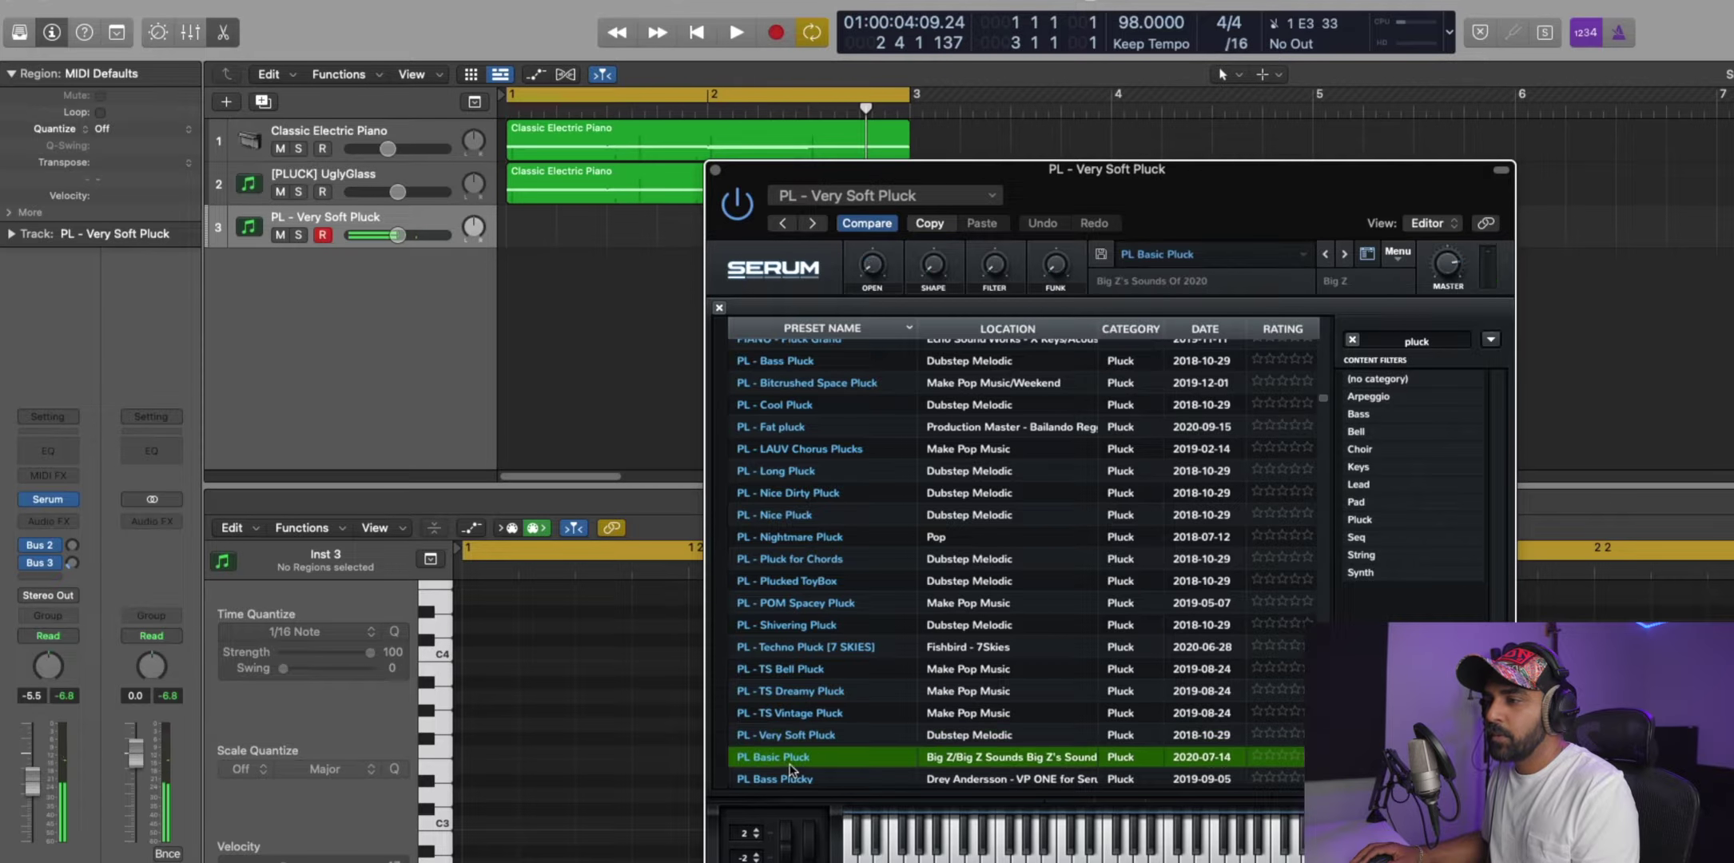
click(1367, 254)
Turn down the delay mix in the PL Basic Pluck preset's effects and close Serum.
drag(1257, 211, 1265, 118)
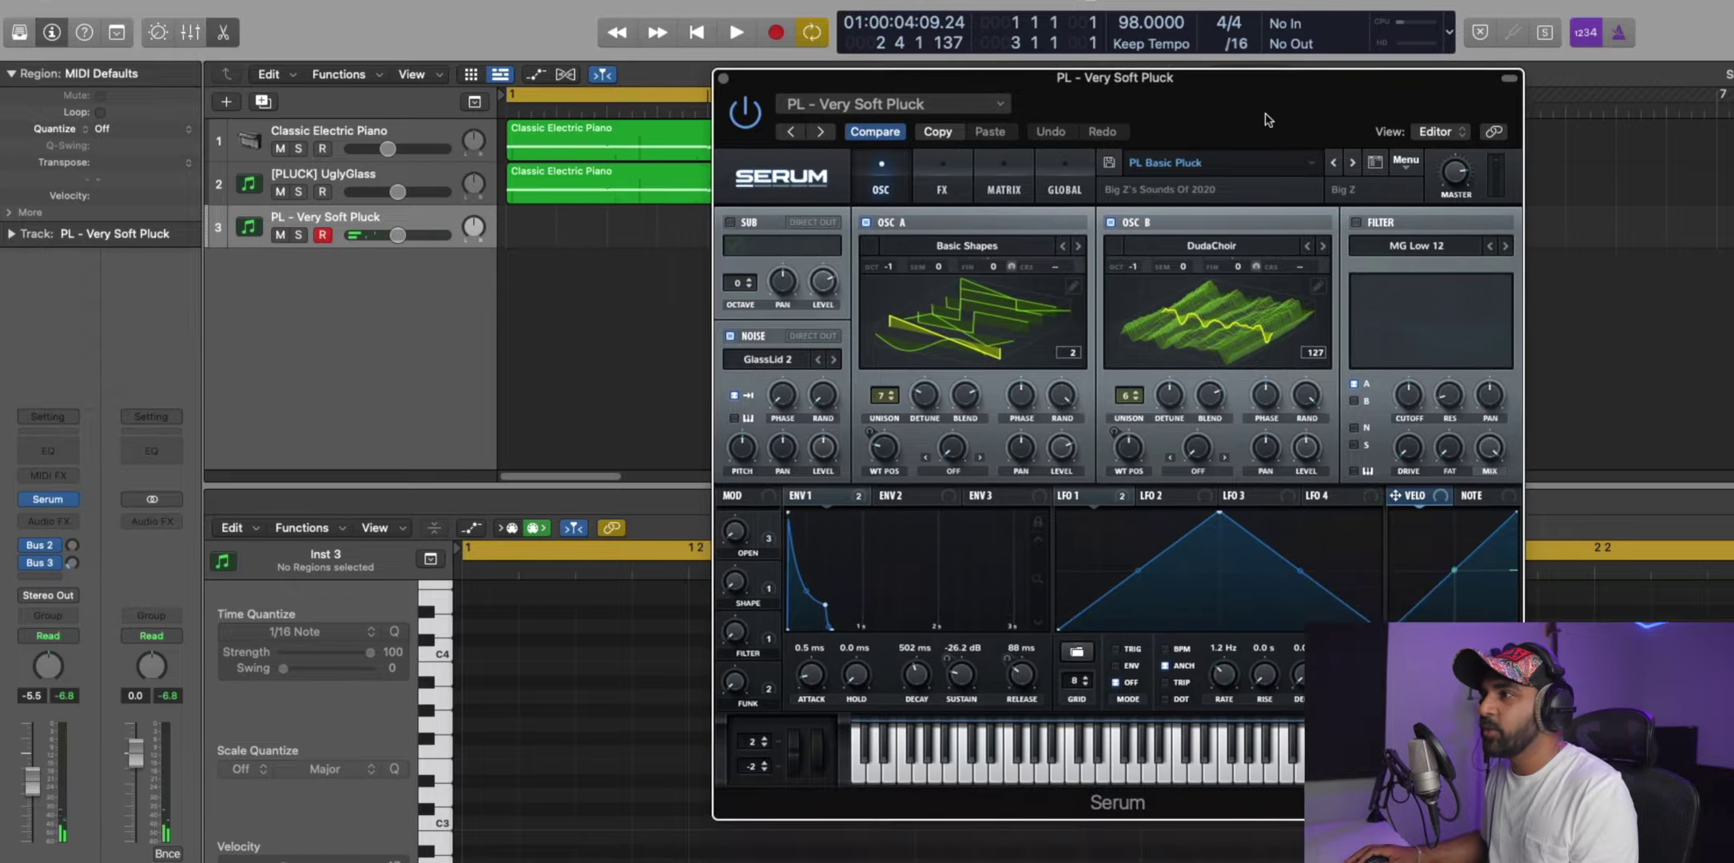
click(966, 174)
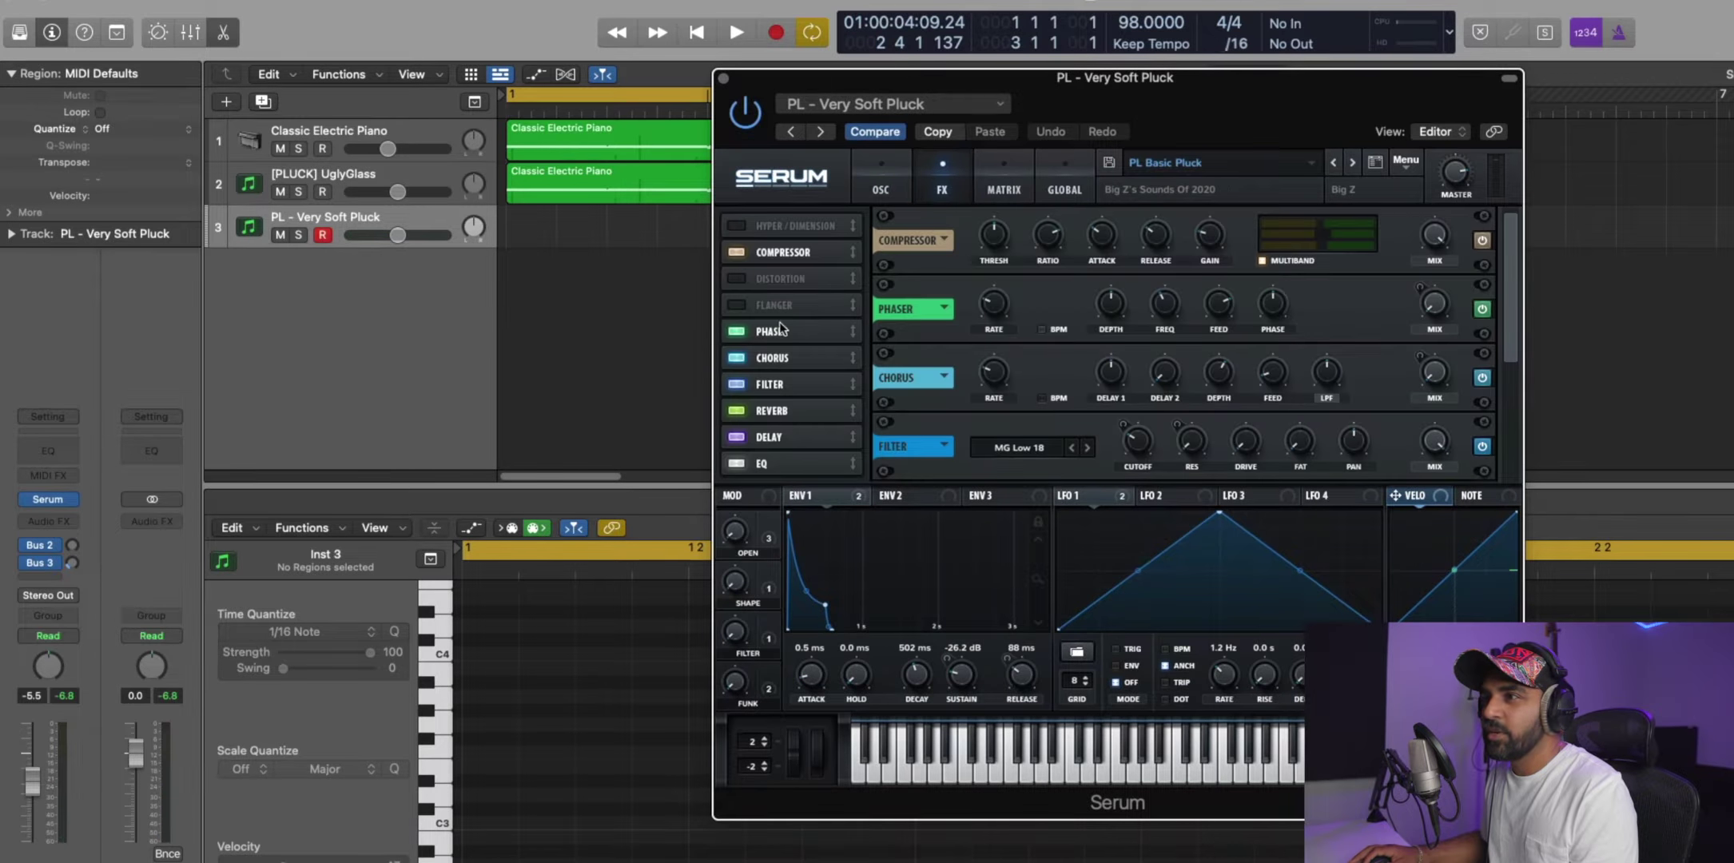
click(775, 422)
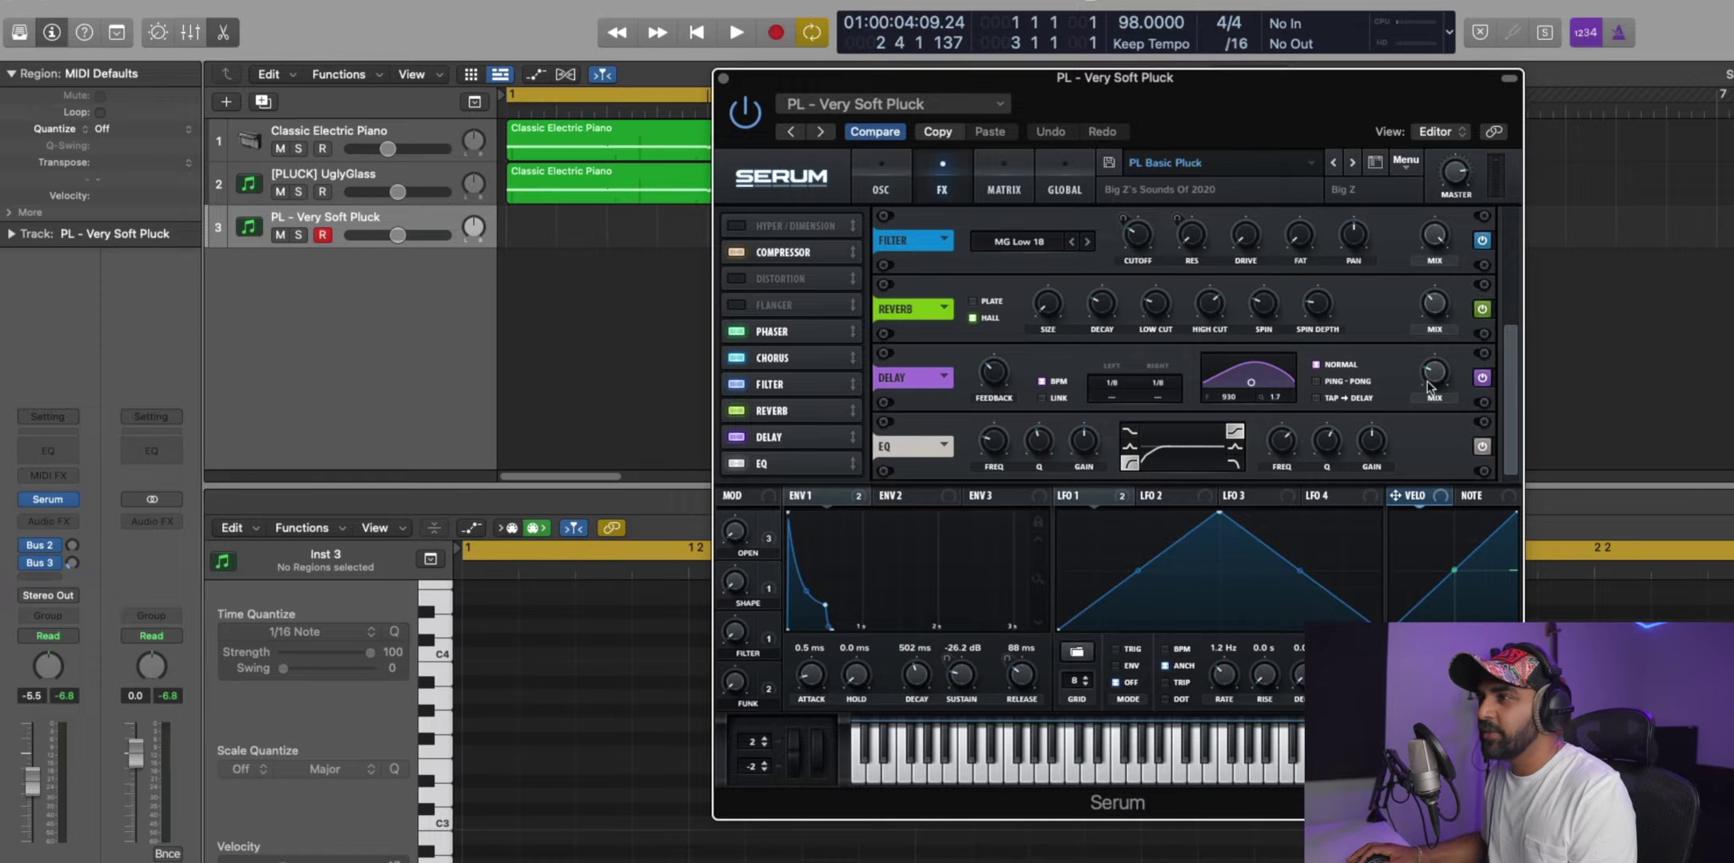
drag(1434, 376, 1437, 478)
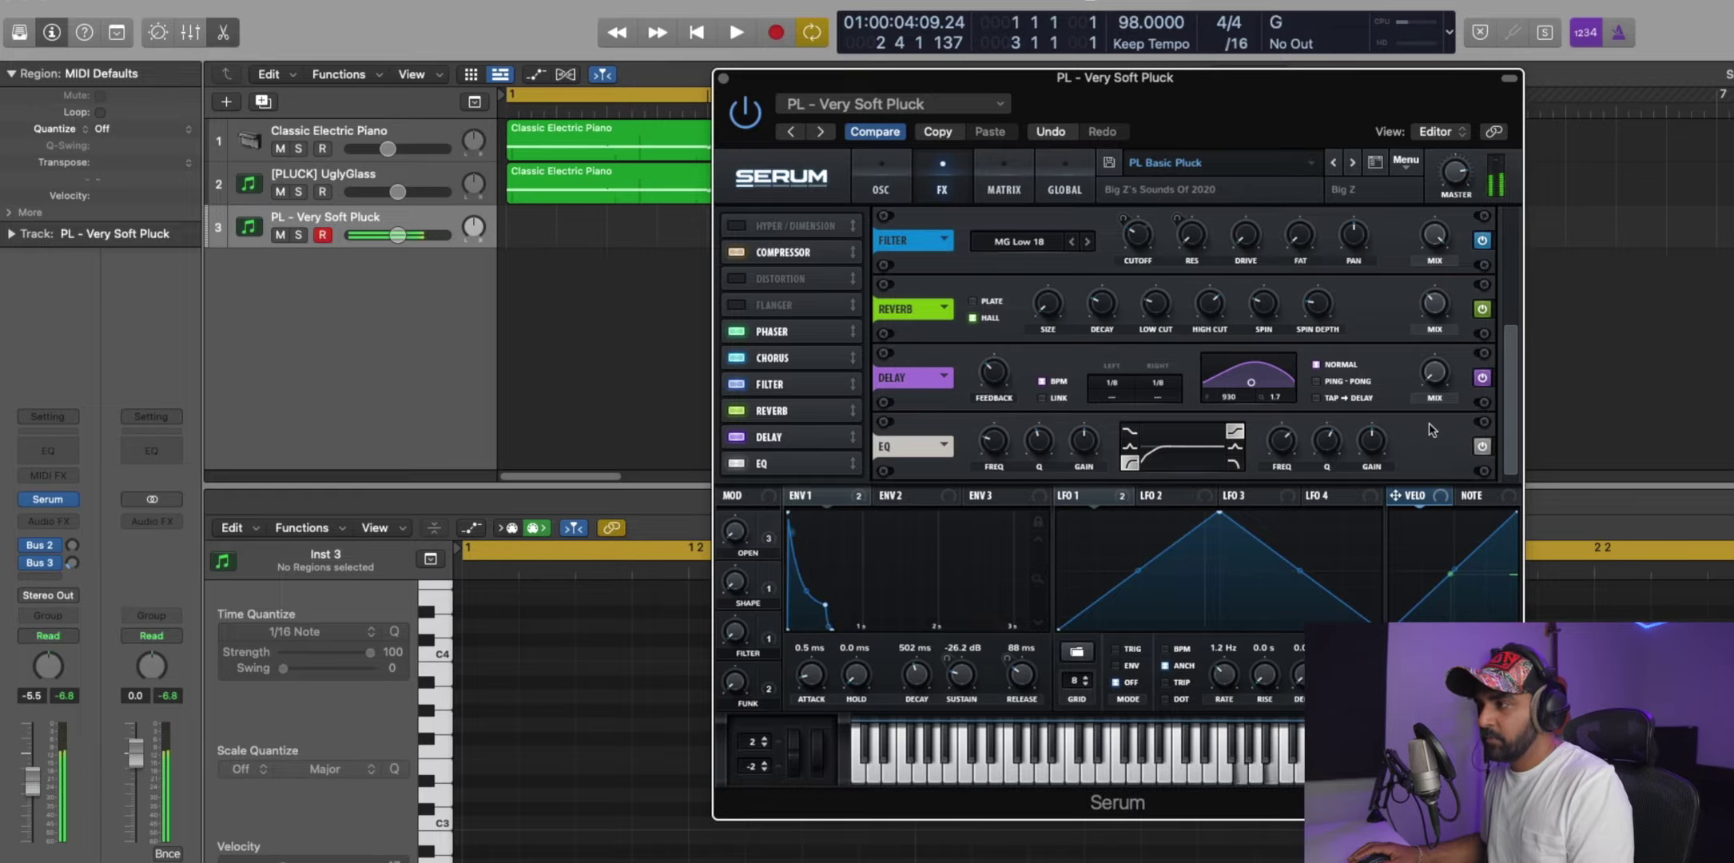
click(722, 78)
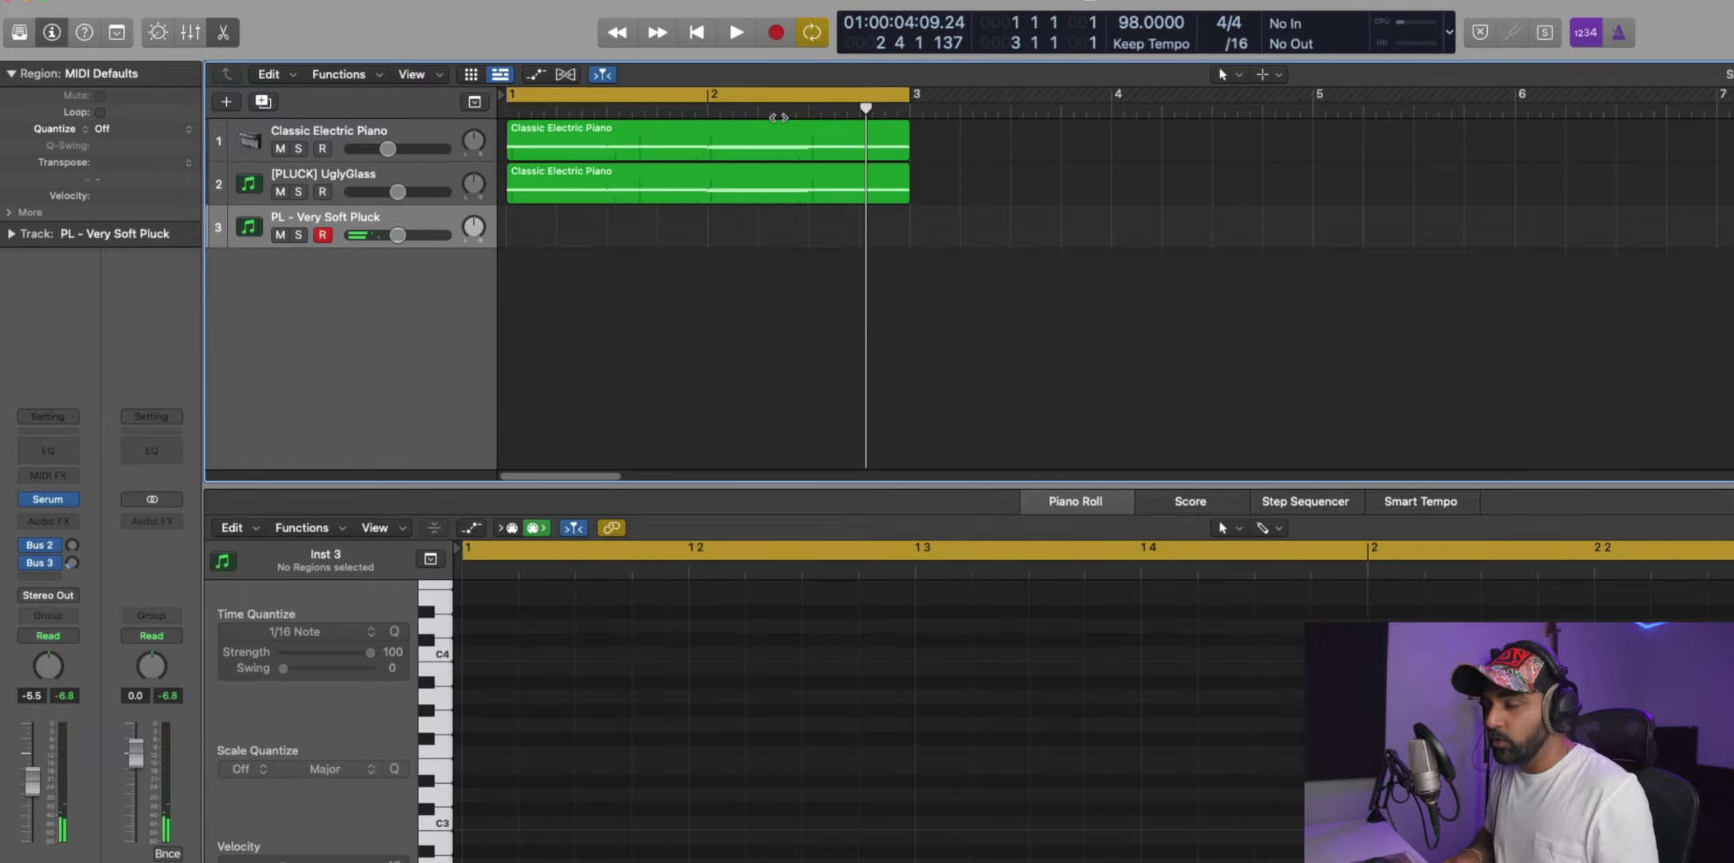
Copy the chord region from the [PLUCK] UglyGlass track onto the PL - Very Soft Pluck track.
drag(557, 195, 549, 226)
click(755, 631)
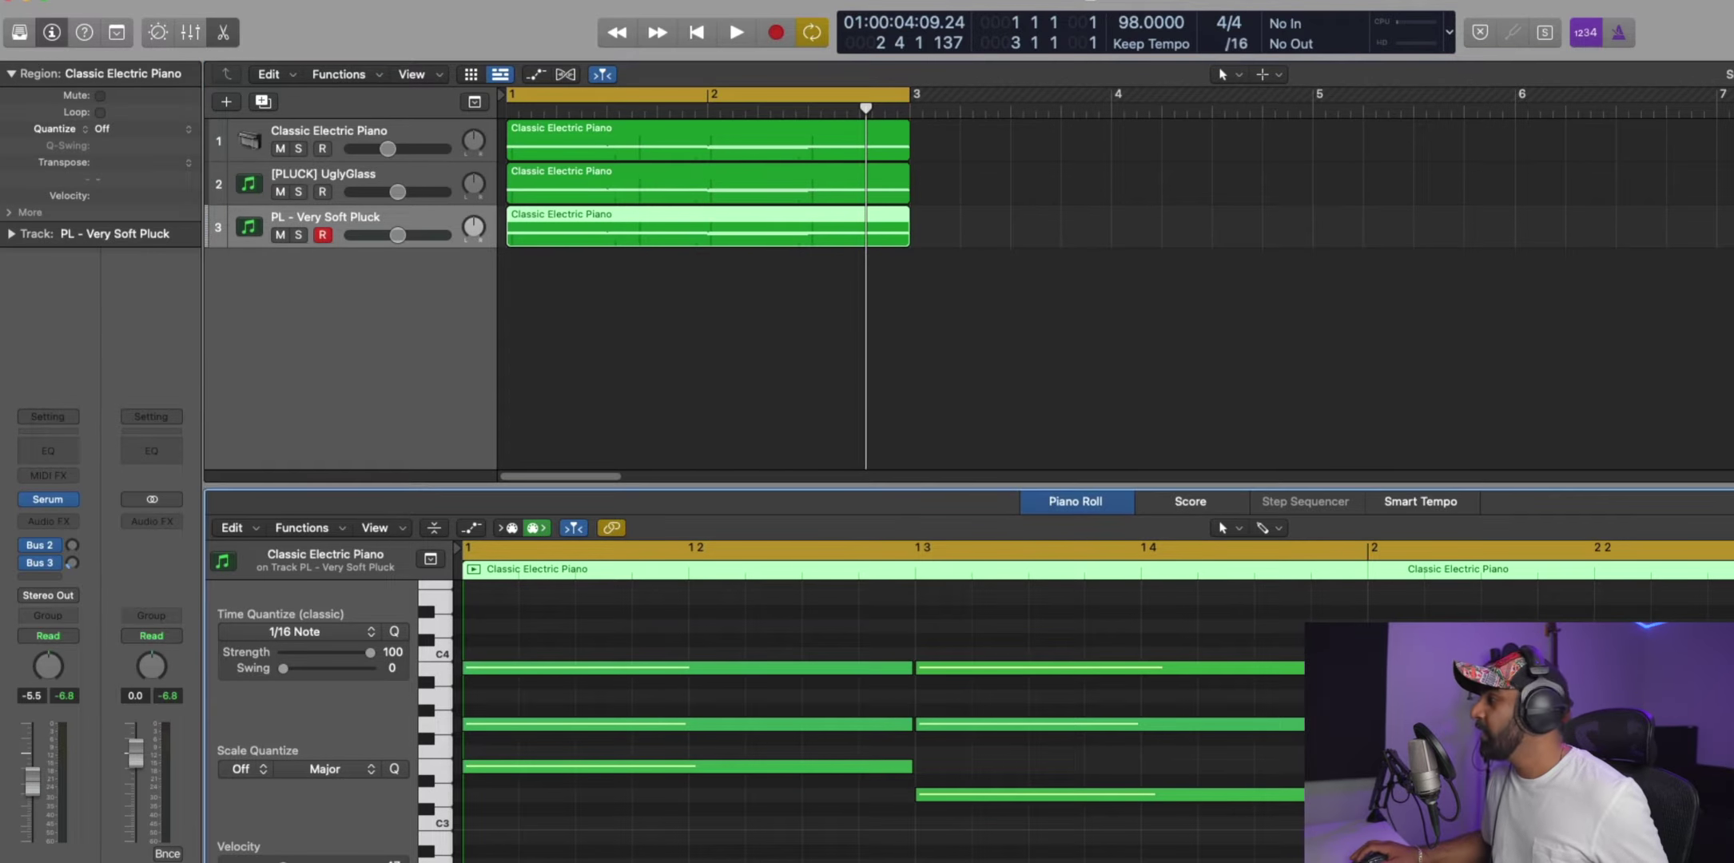
Shorten all notes in the PL - Very Soft Pluck region and copy them twice to give three short hits per chord.
key(super+Left)
key(super+Left)
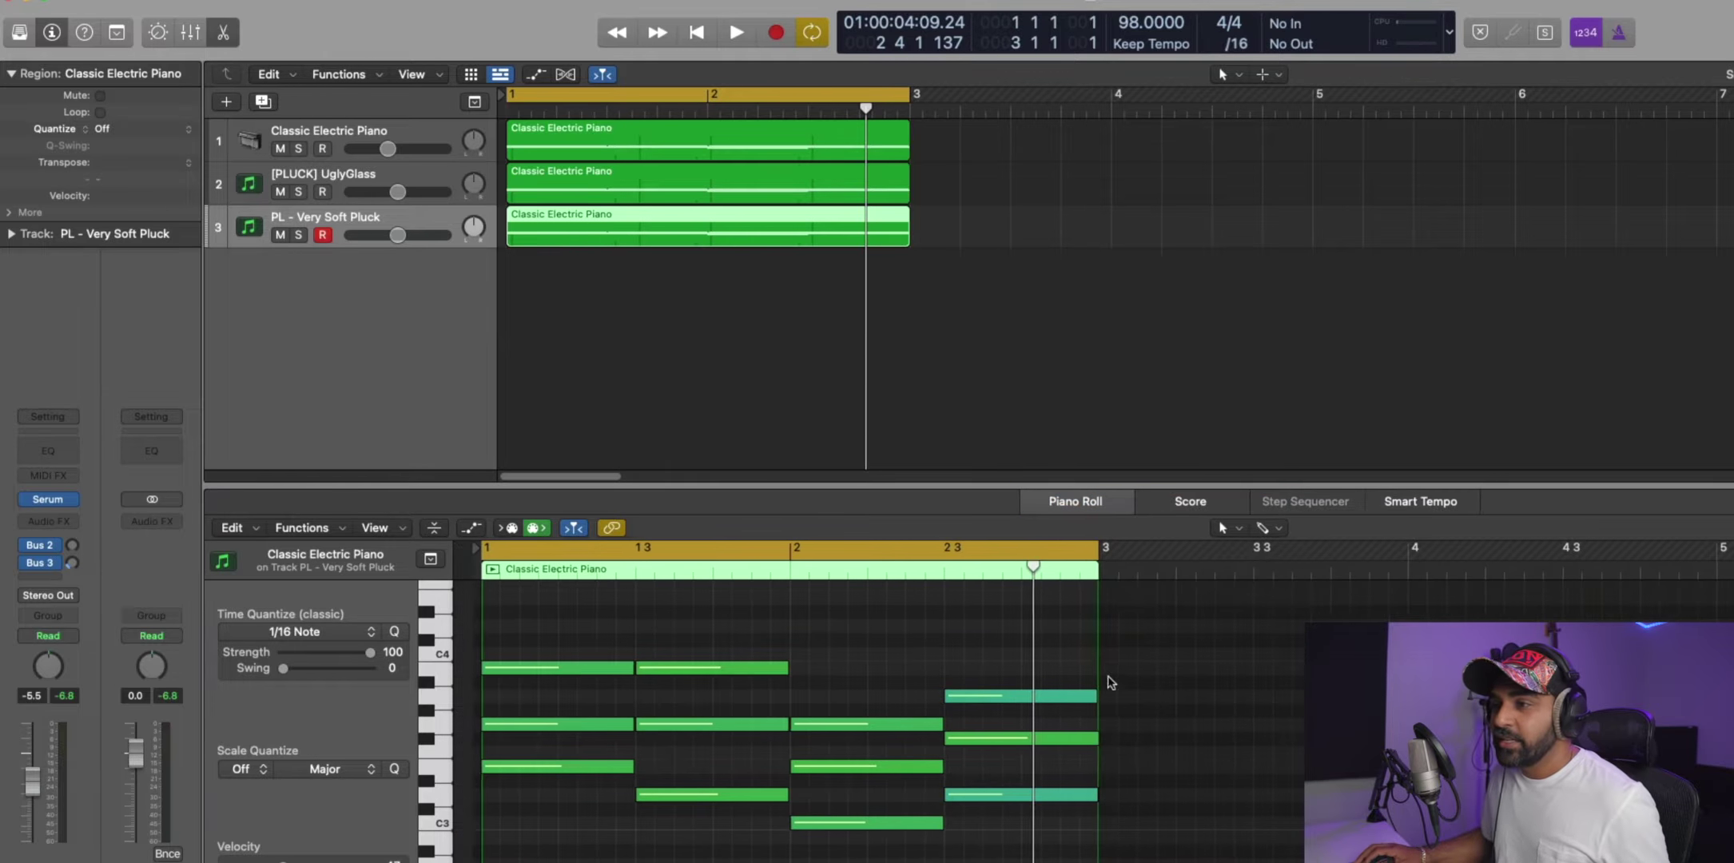
key(super+a)
drag(765, 668, 654, 668)
drag(478, 672, 591, 674)
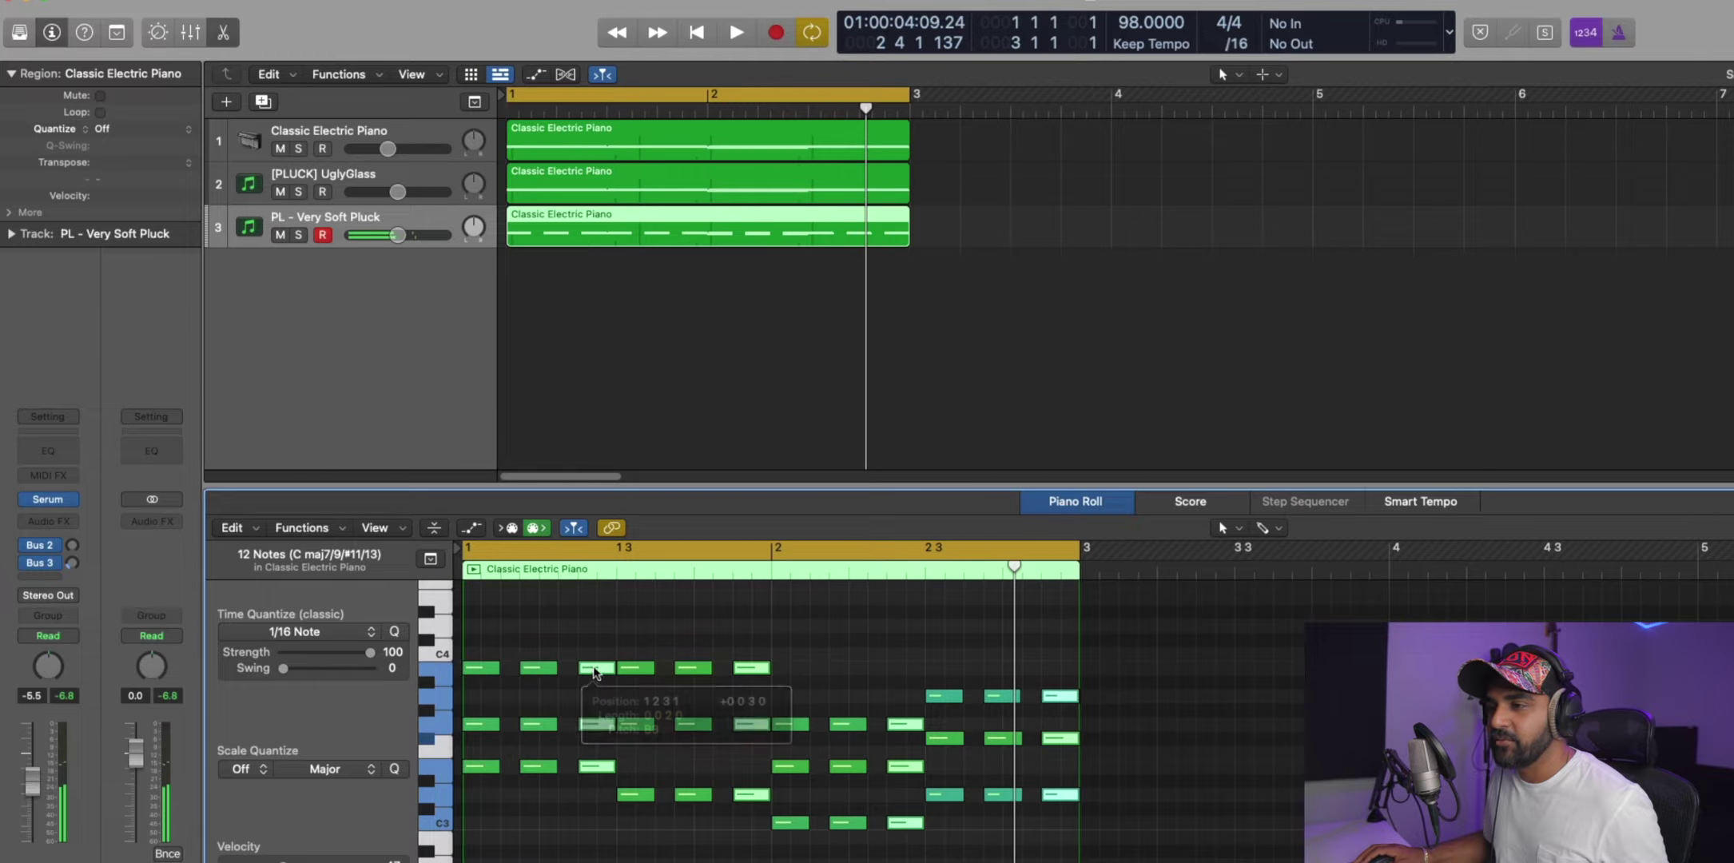
Play the loop, lower the [PLUCK] UglyGlass volume slightly and set PL - Very Soft Pluck to -7.2 dB.
key(space)
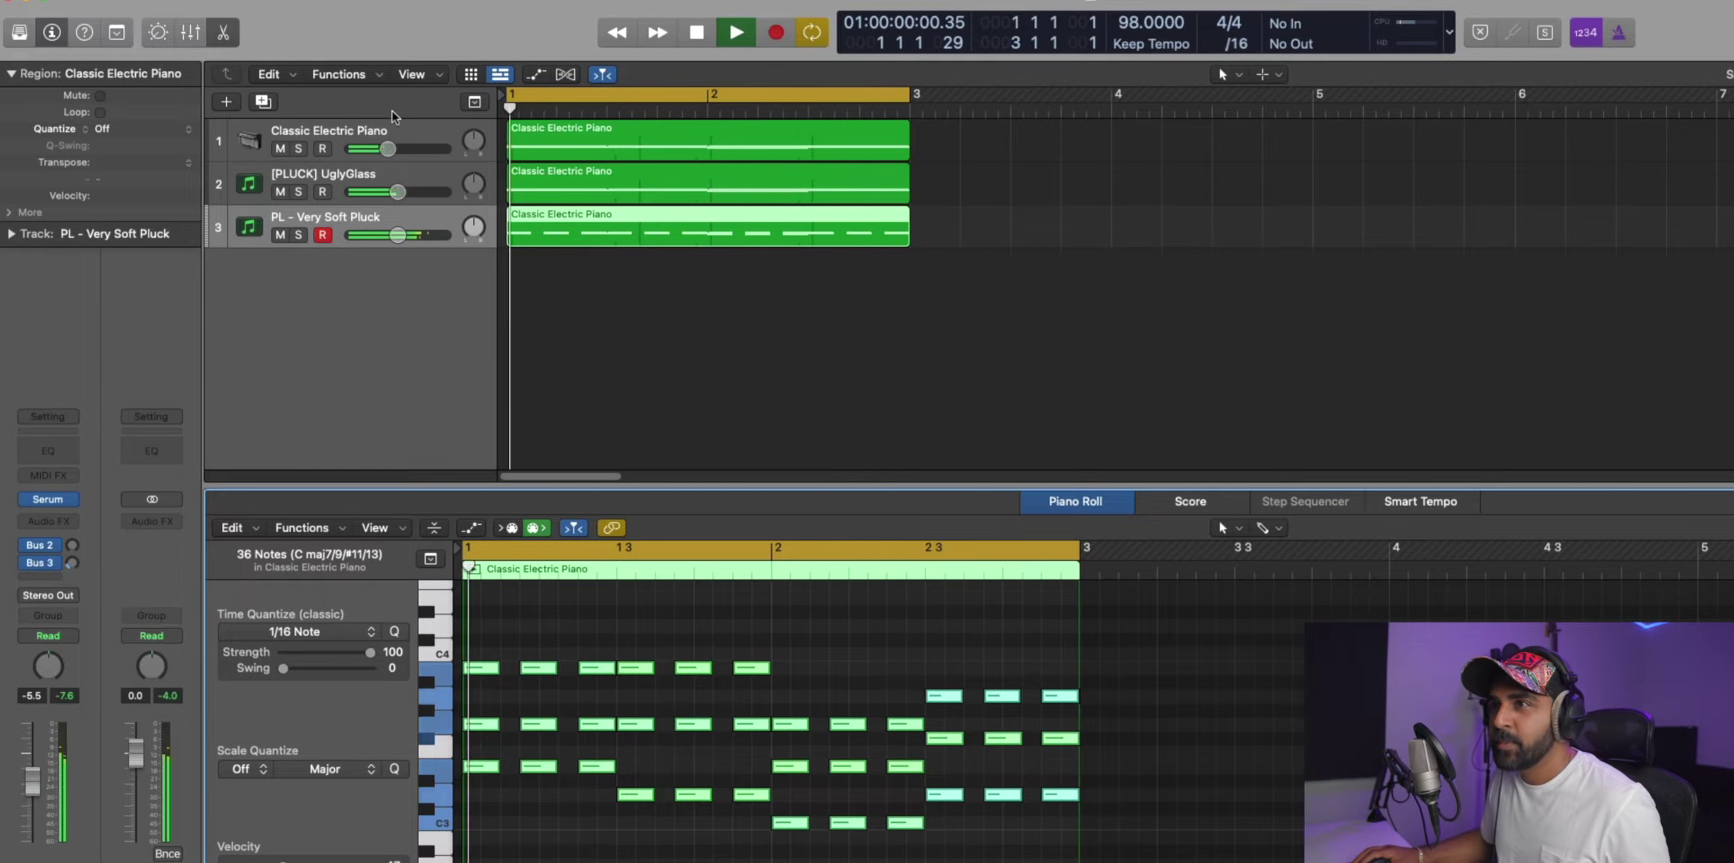
drag(397, 192, 391, 194)
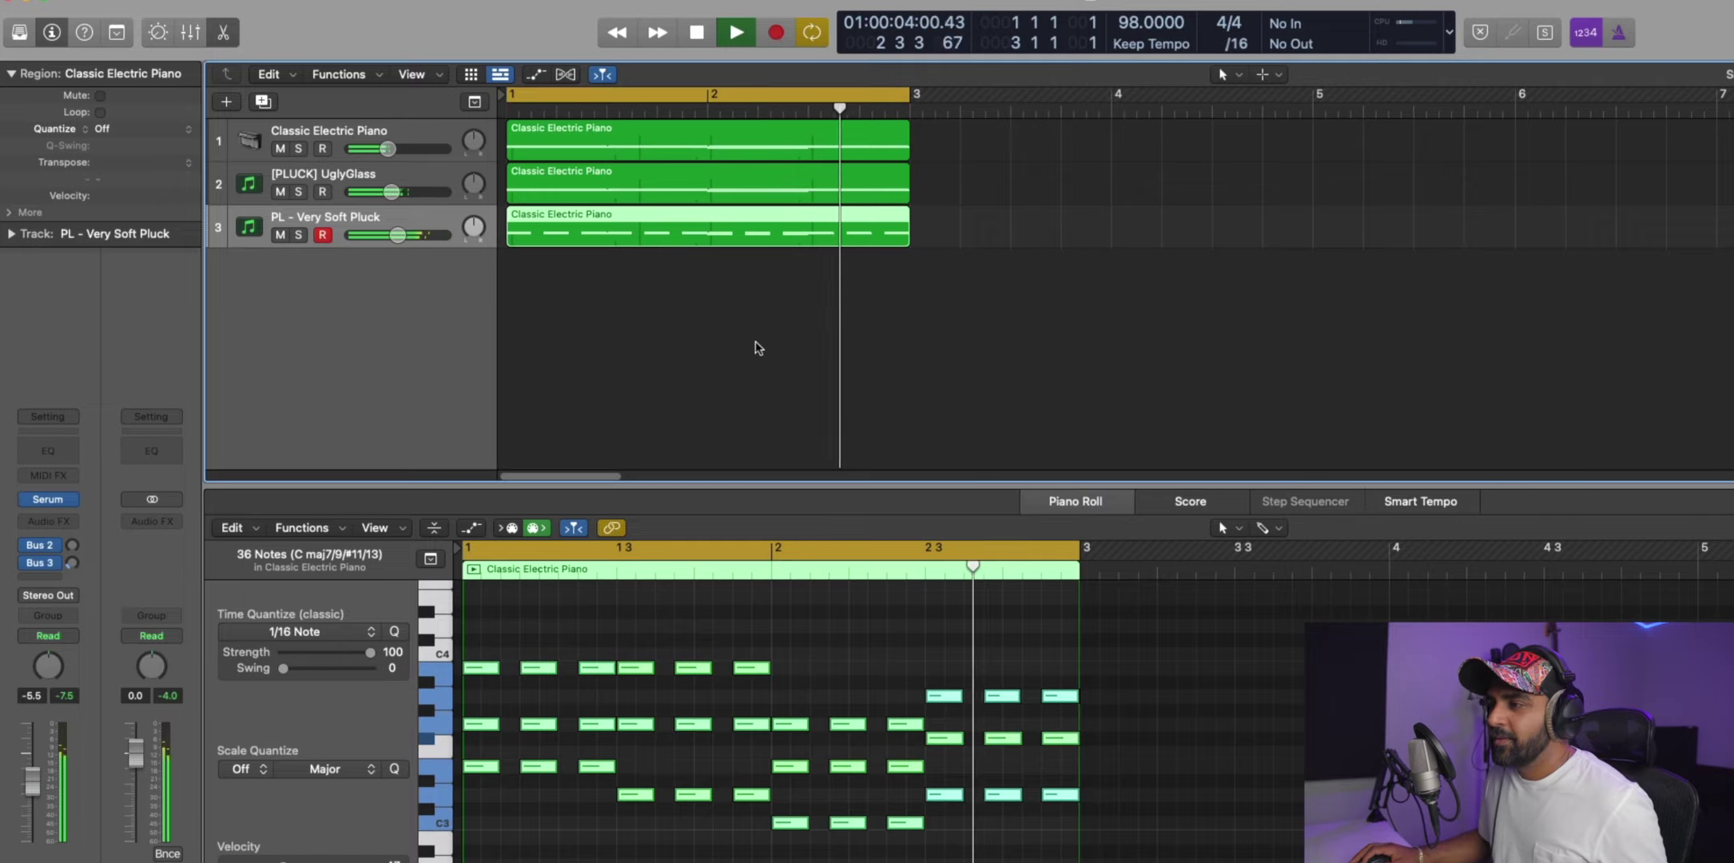
key(space)
drag(397, 235, 392, 235)
Add a Channel EQ with a 168 Hz low cut to PL - Very Soft Pluck, check it in playback and close it.
click(48, 452)
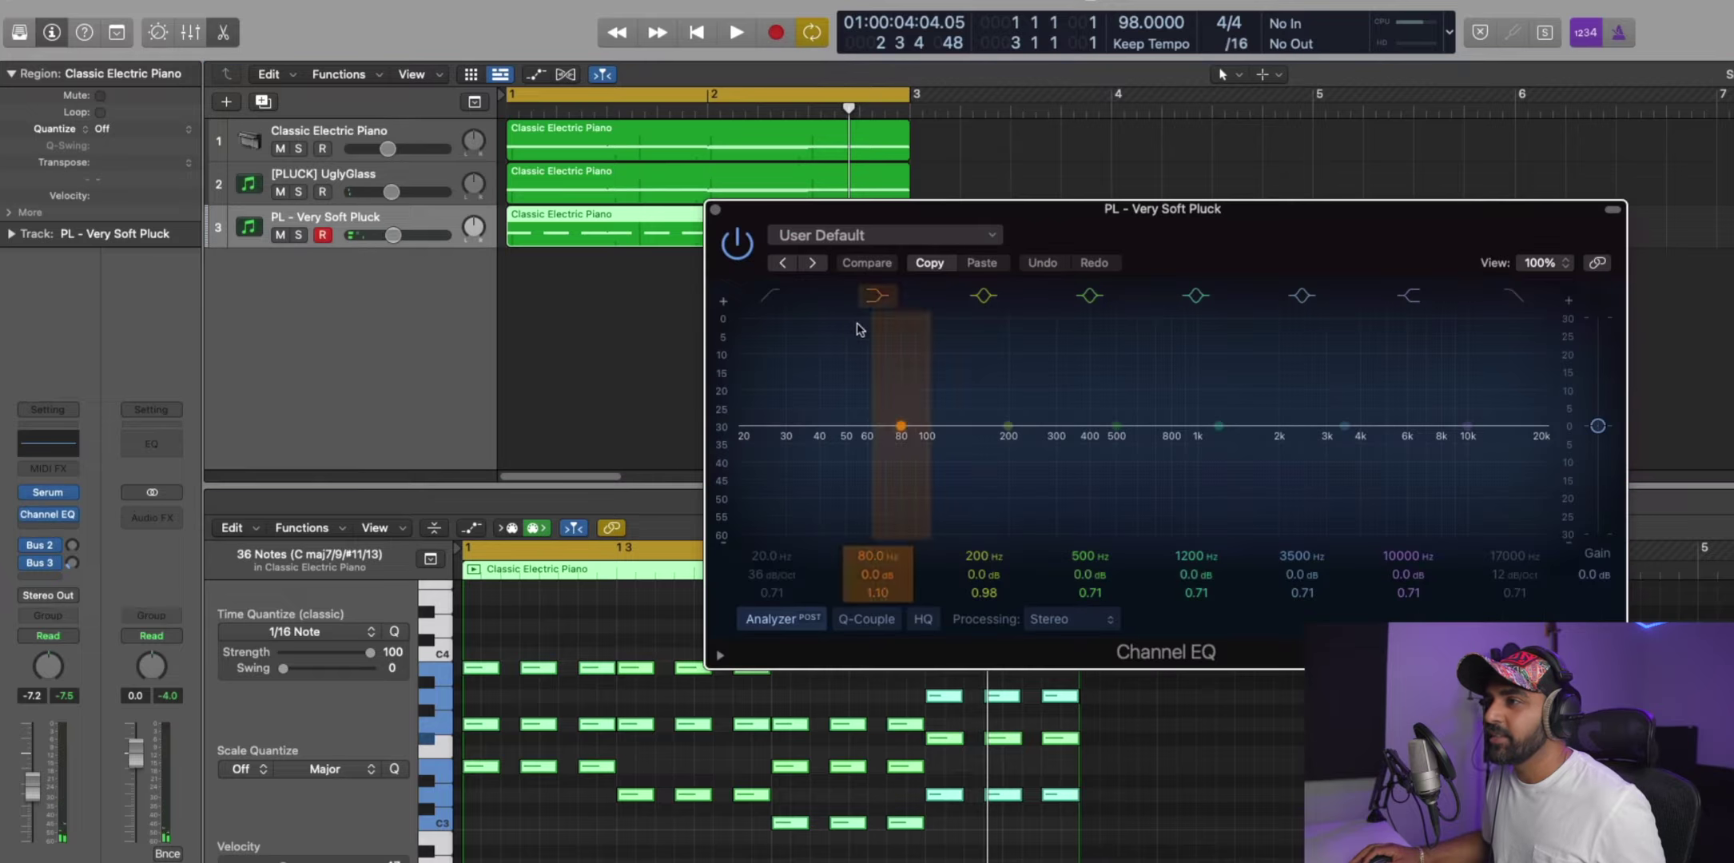
drag(767, 386, 995, 425)
key(space)
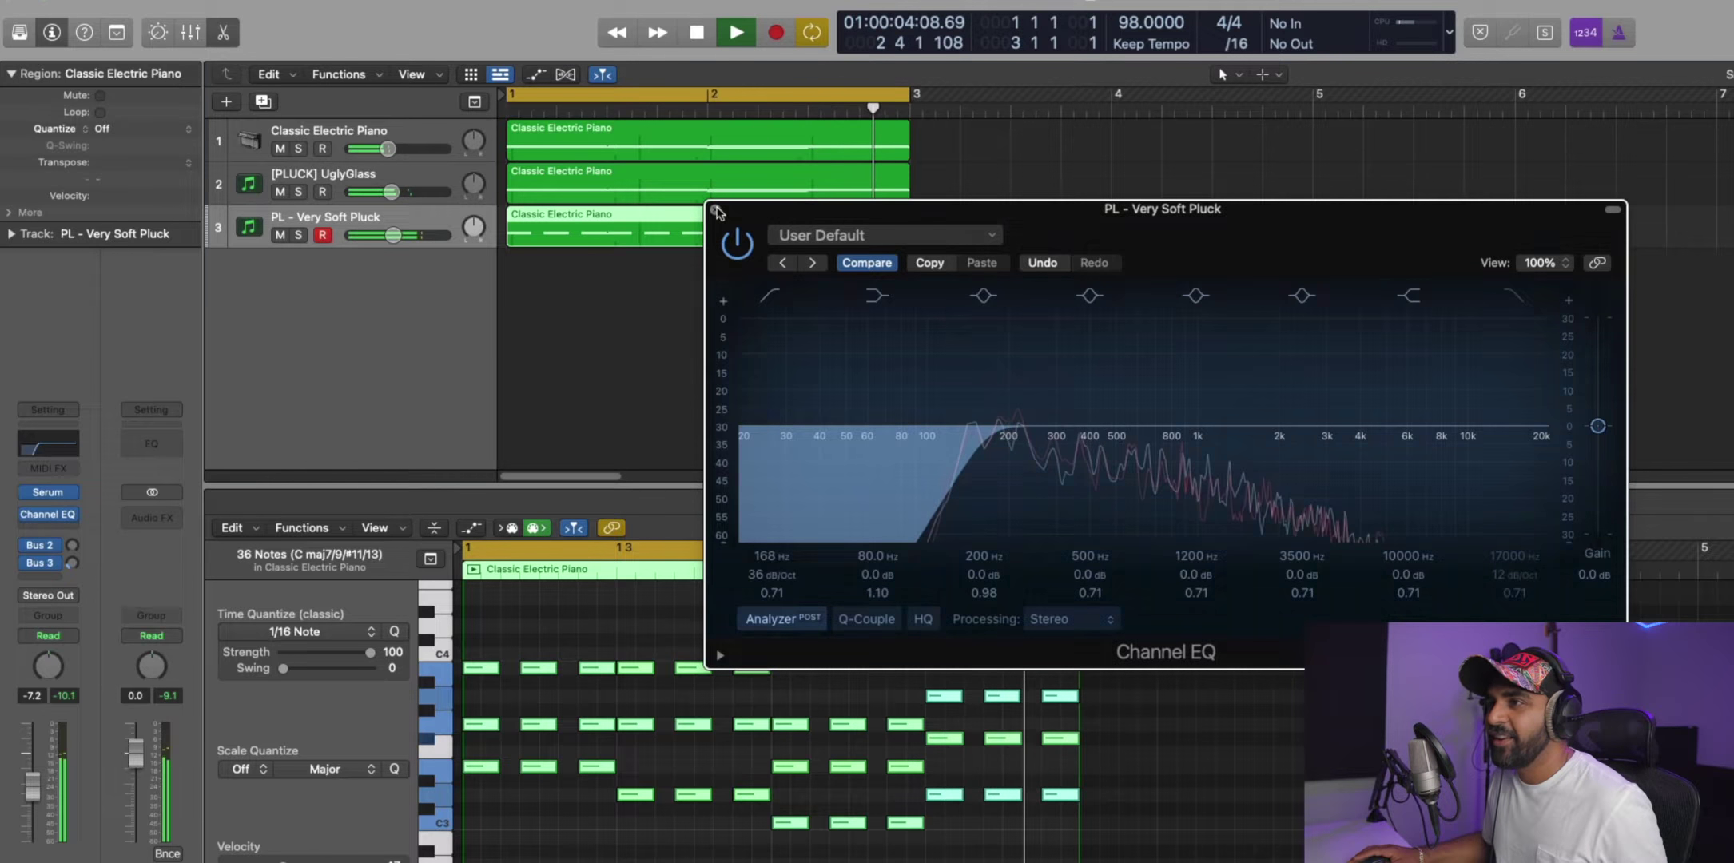
click(717, 212)
key(space)
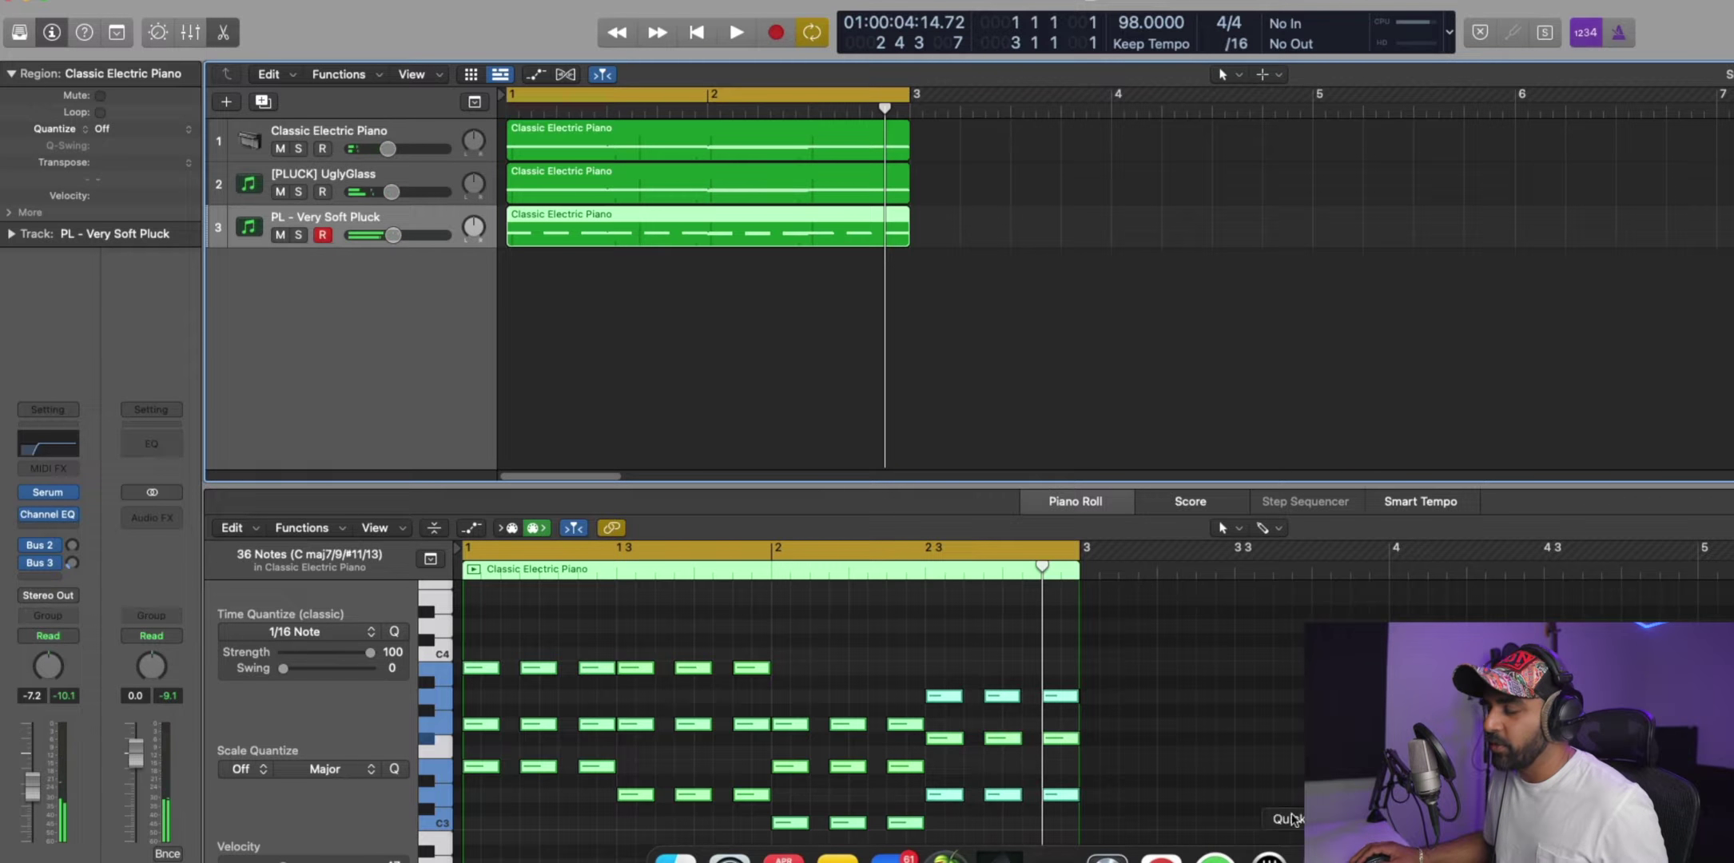
Open Splice and look through the recently added samples for a kick one-shot, auditioning sounds along the way.
key(super+space)
text(spli)
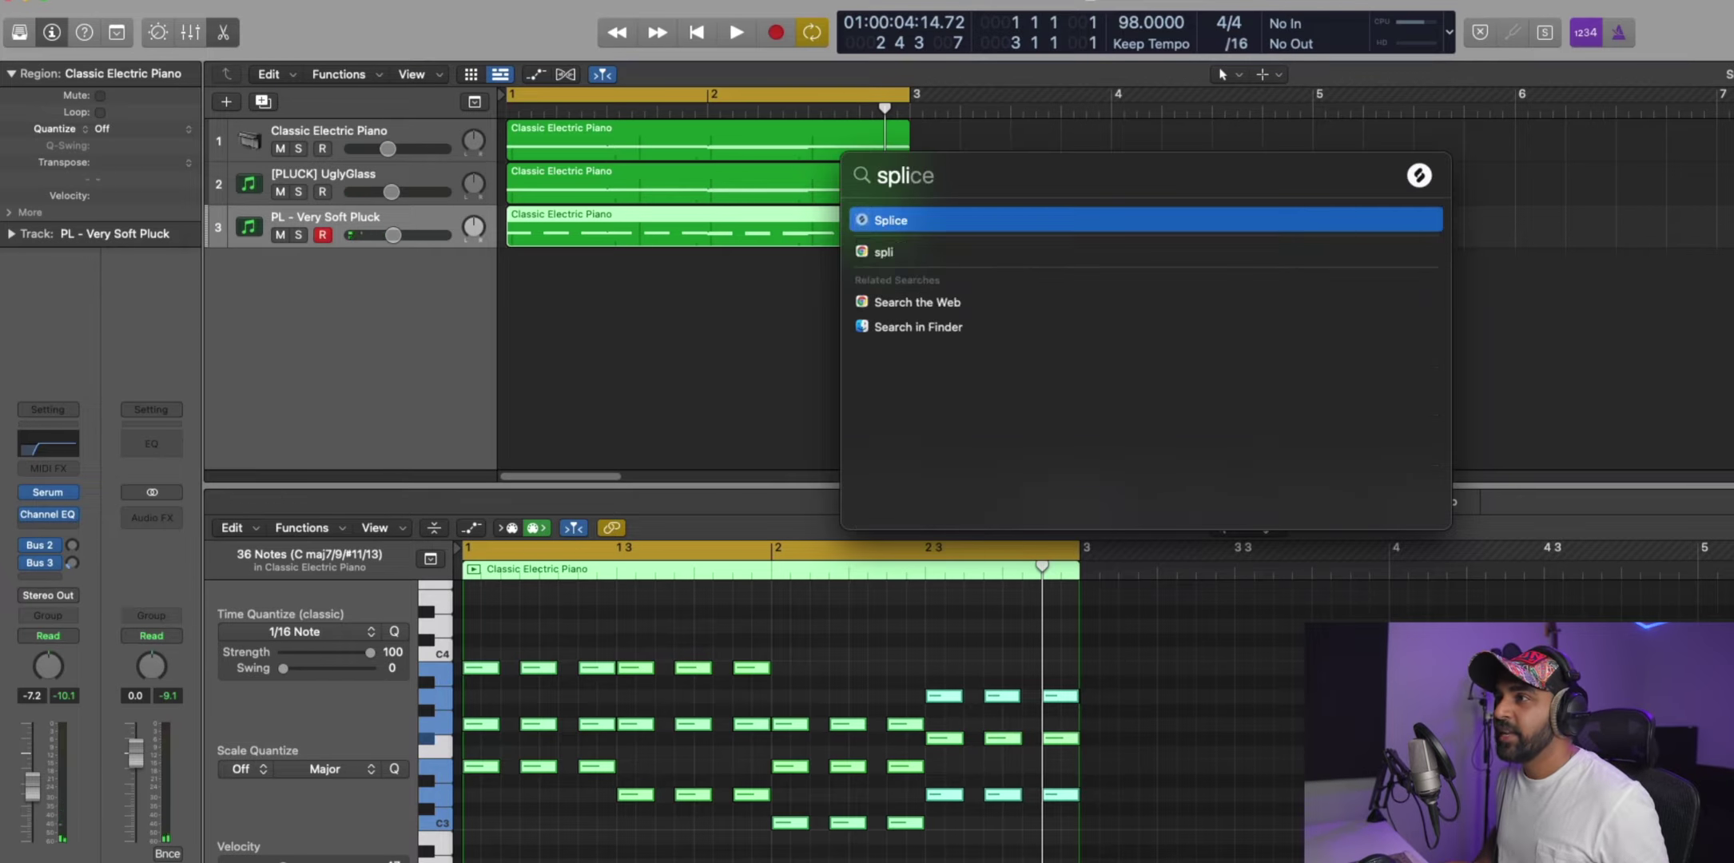
key(Return)
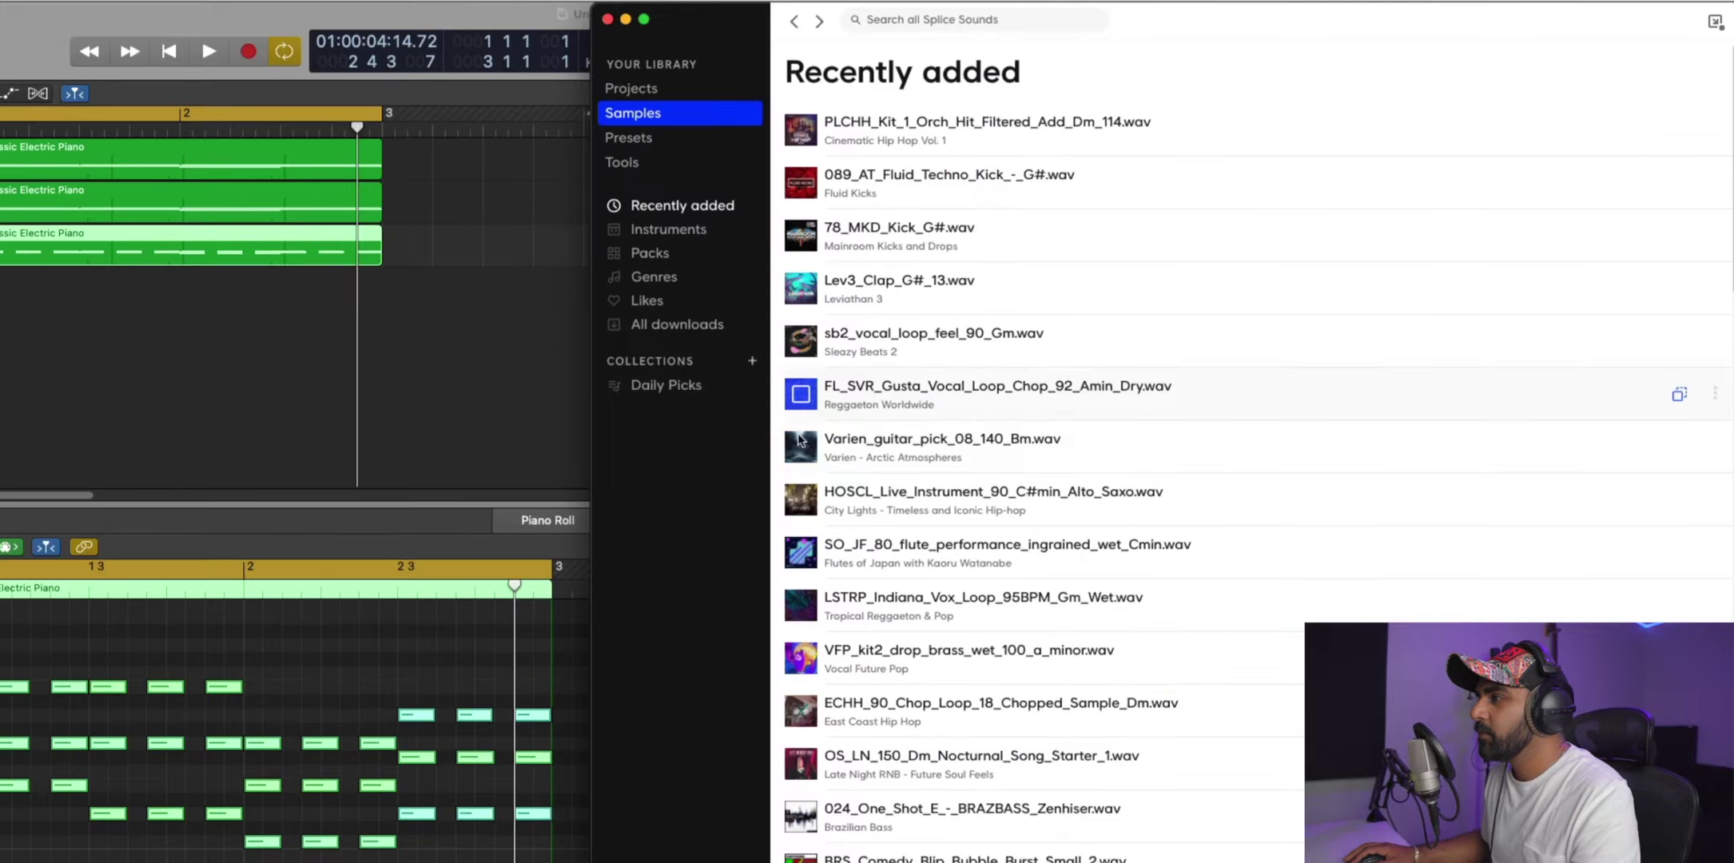
click(1328, 427)
click(800, 504)
scroll(805, 529, down, 4)
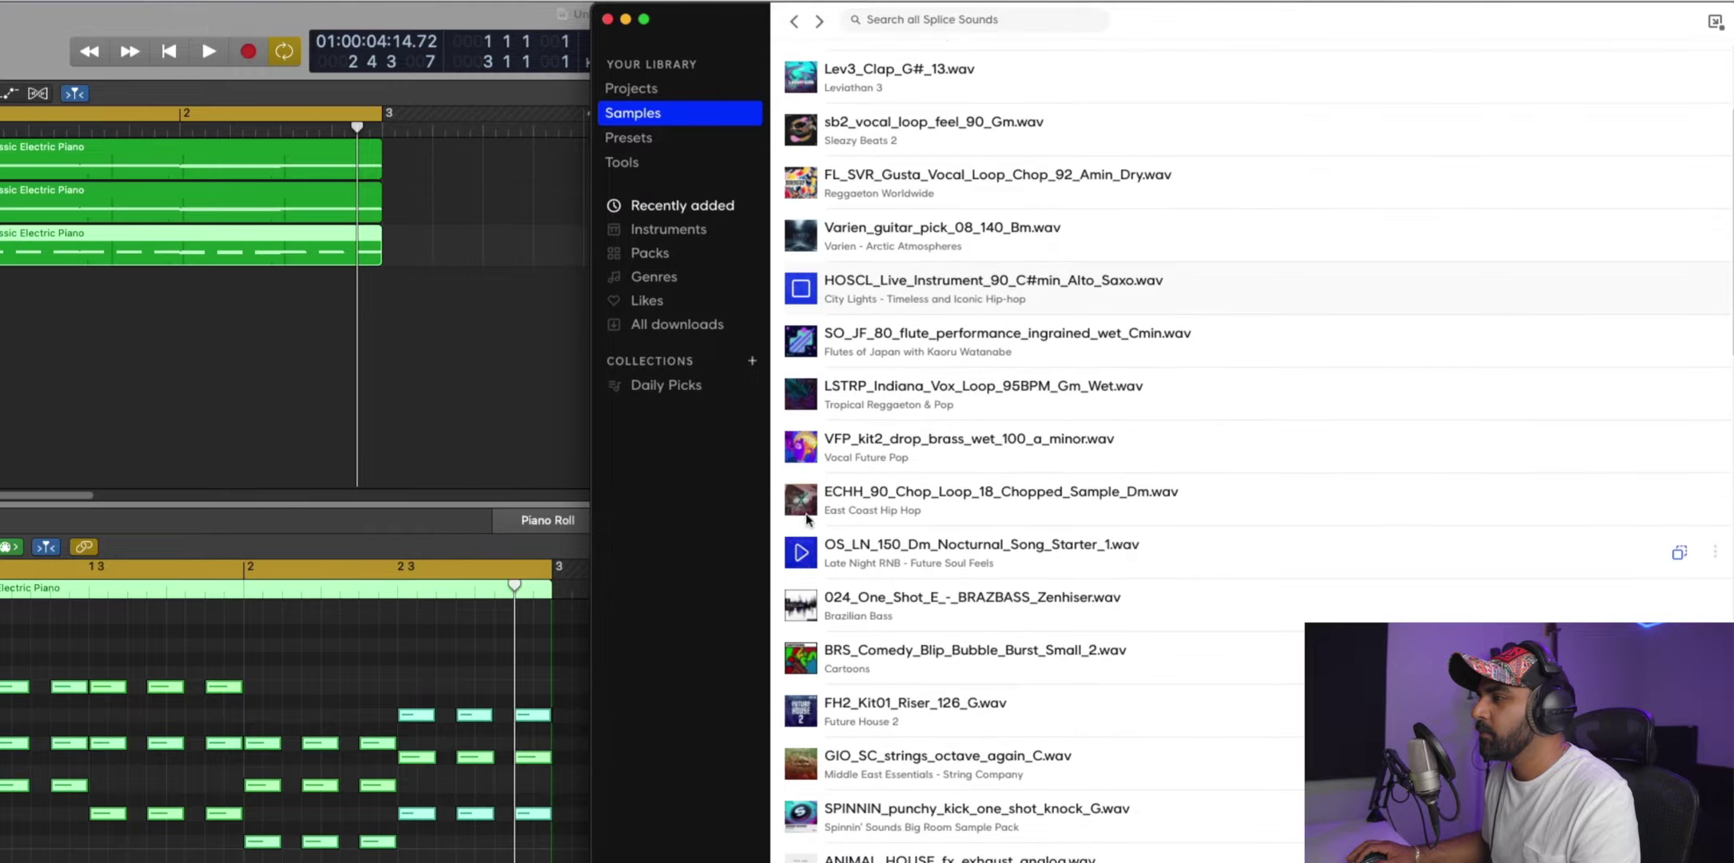
scroll(801, 599, down, 4)
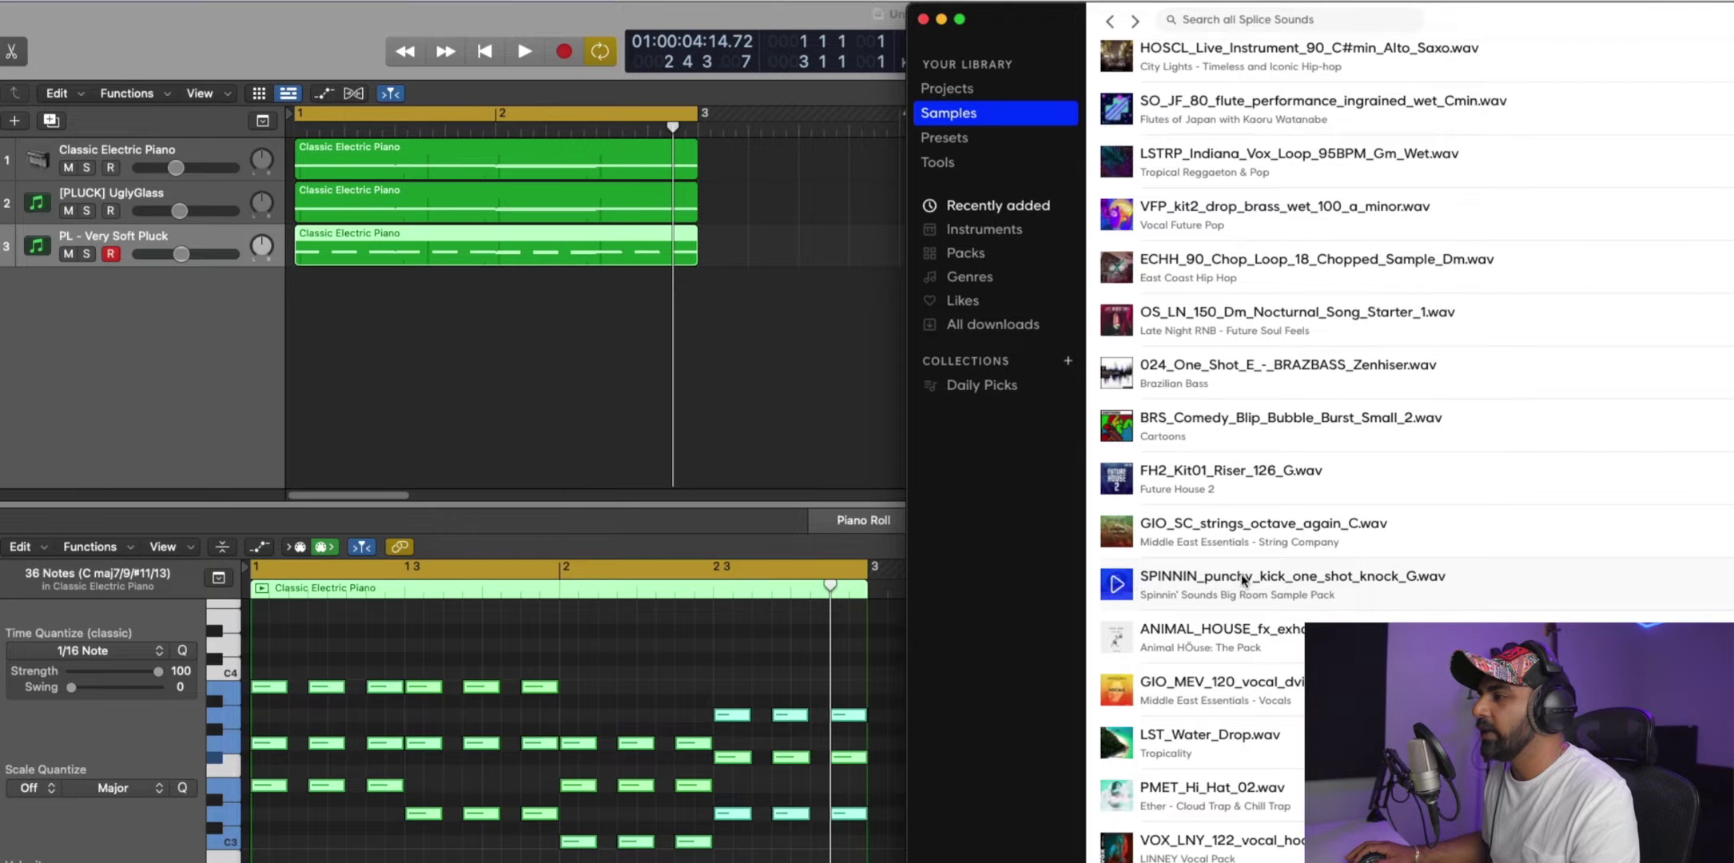
Load SPINNIN_punchy_kick_one_shot_knock_G.wav from Splice onto a new sampler track in Logic Pro and close the sampler window.
drag(799, 587, 0, 361)
drag(190, 362, 193, 341)
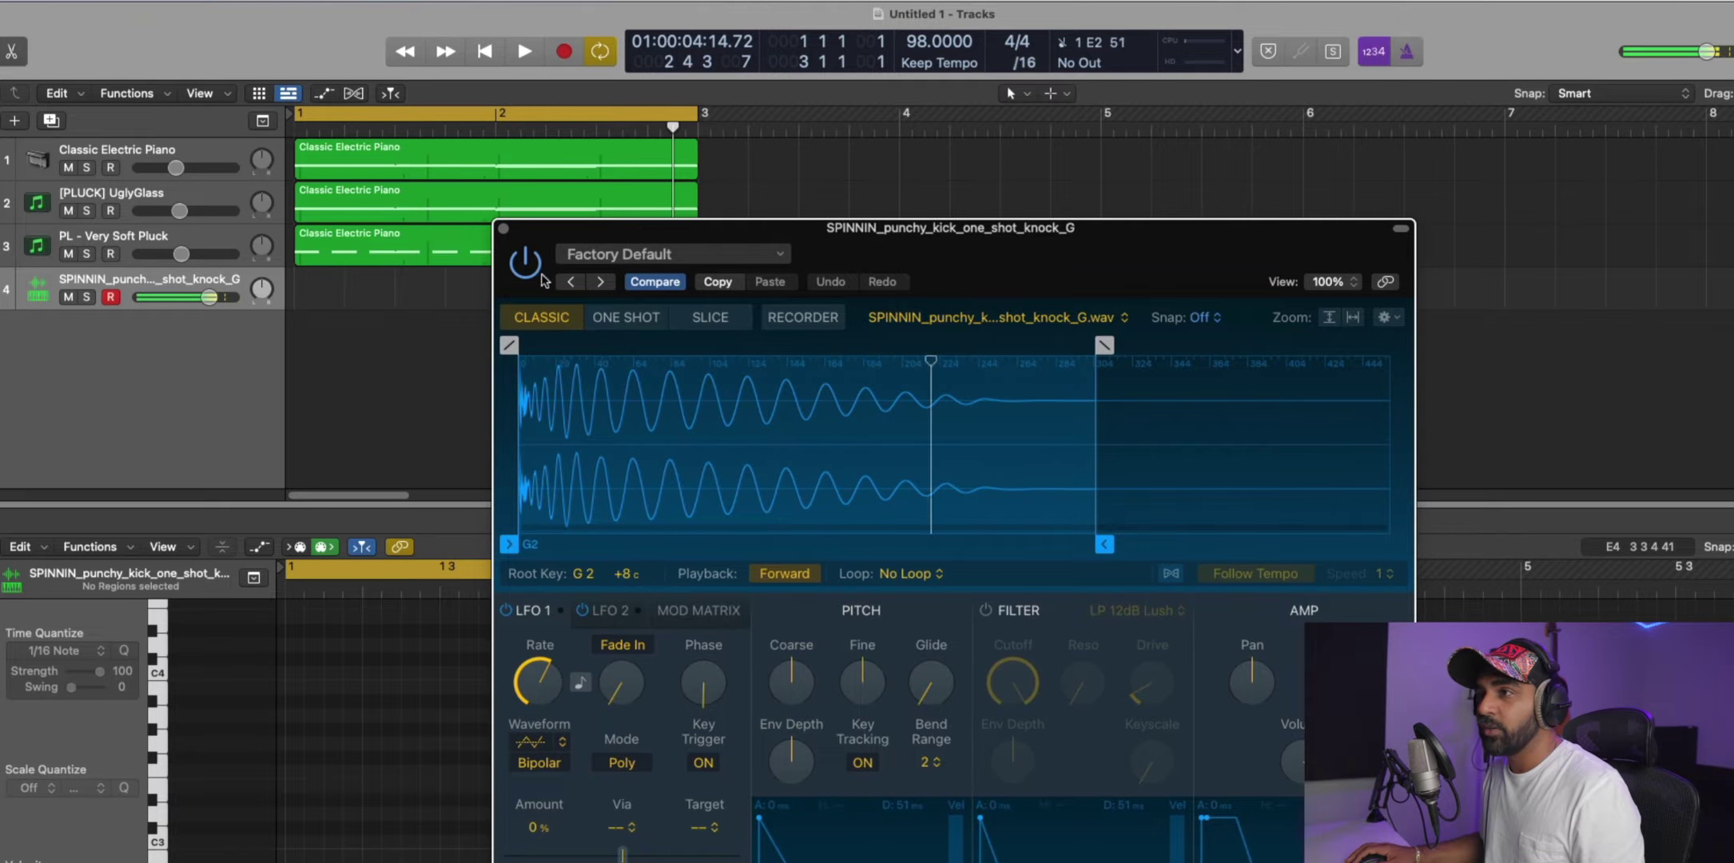
click(503, 230)
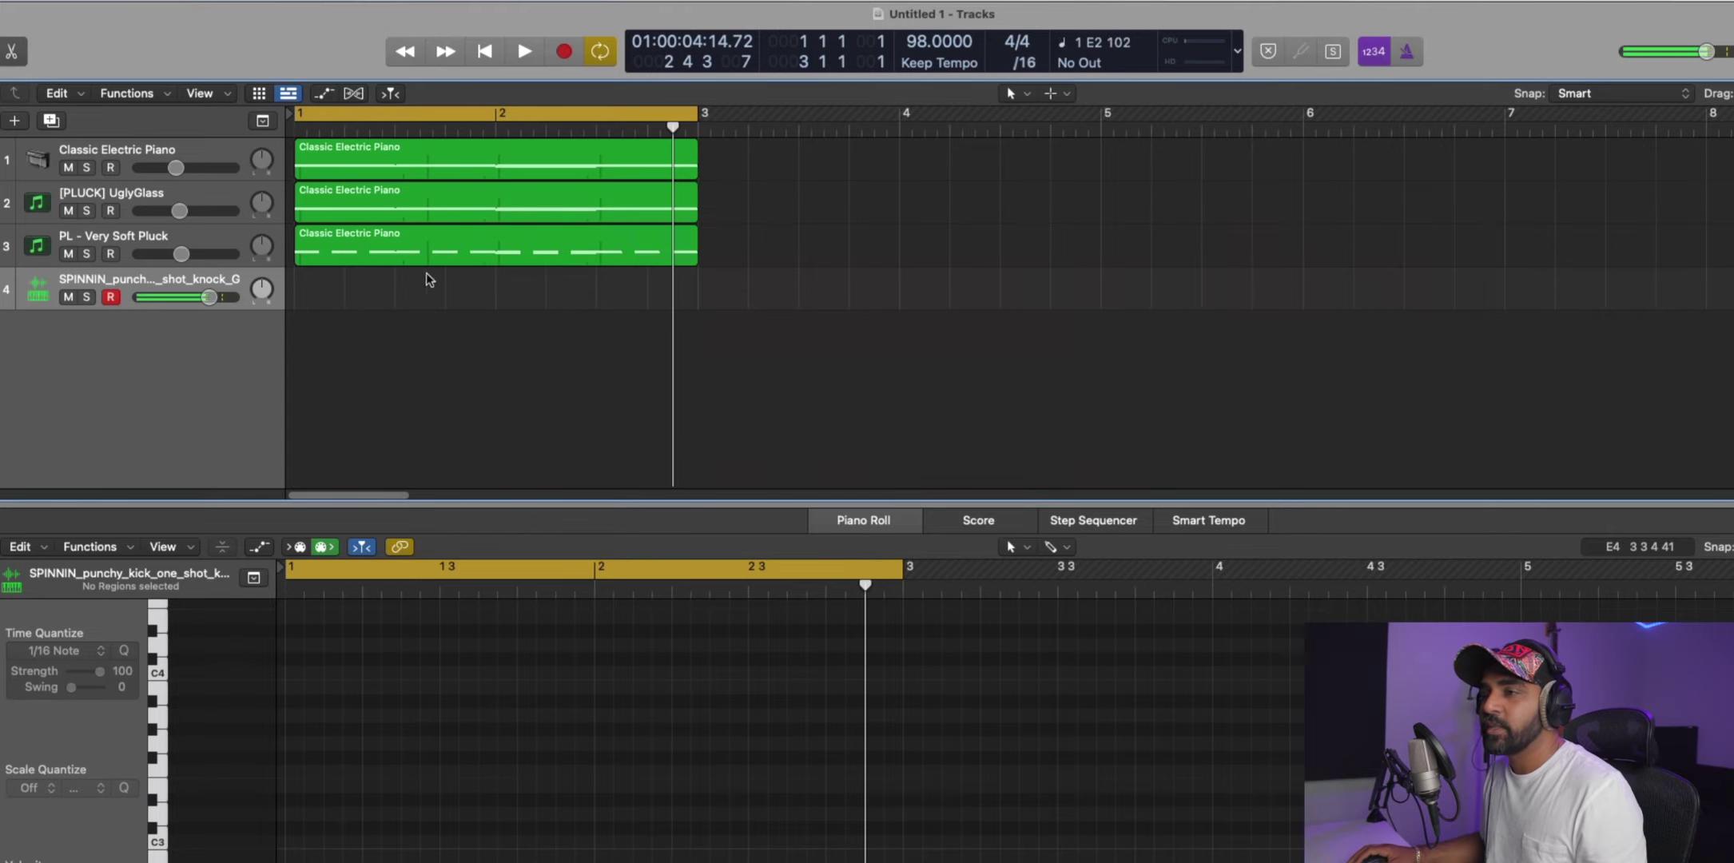
Create a pattern region on the kick track with hits on steps 1, 5, 8 and 13, and shorten it to end at bar 3.
right_click(309, 291)
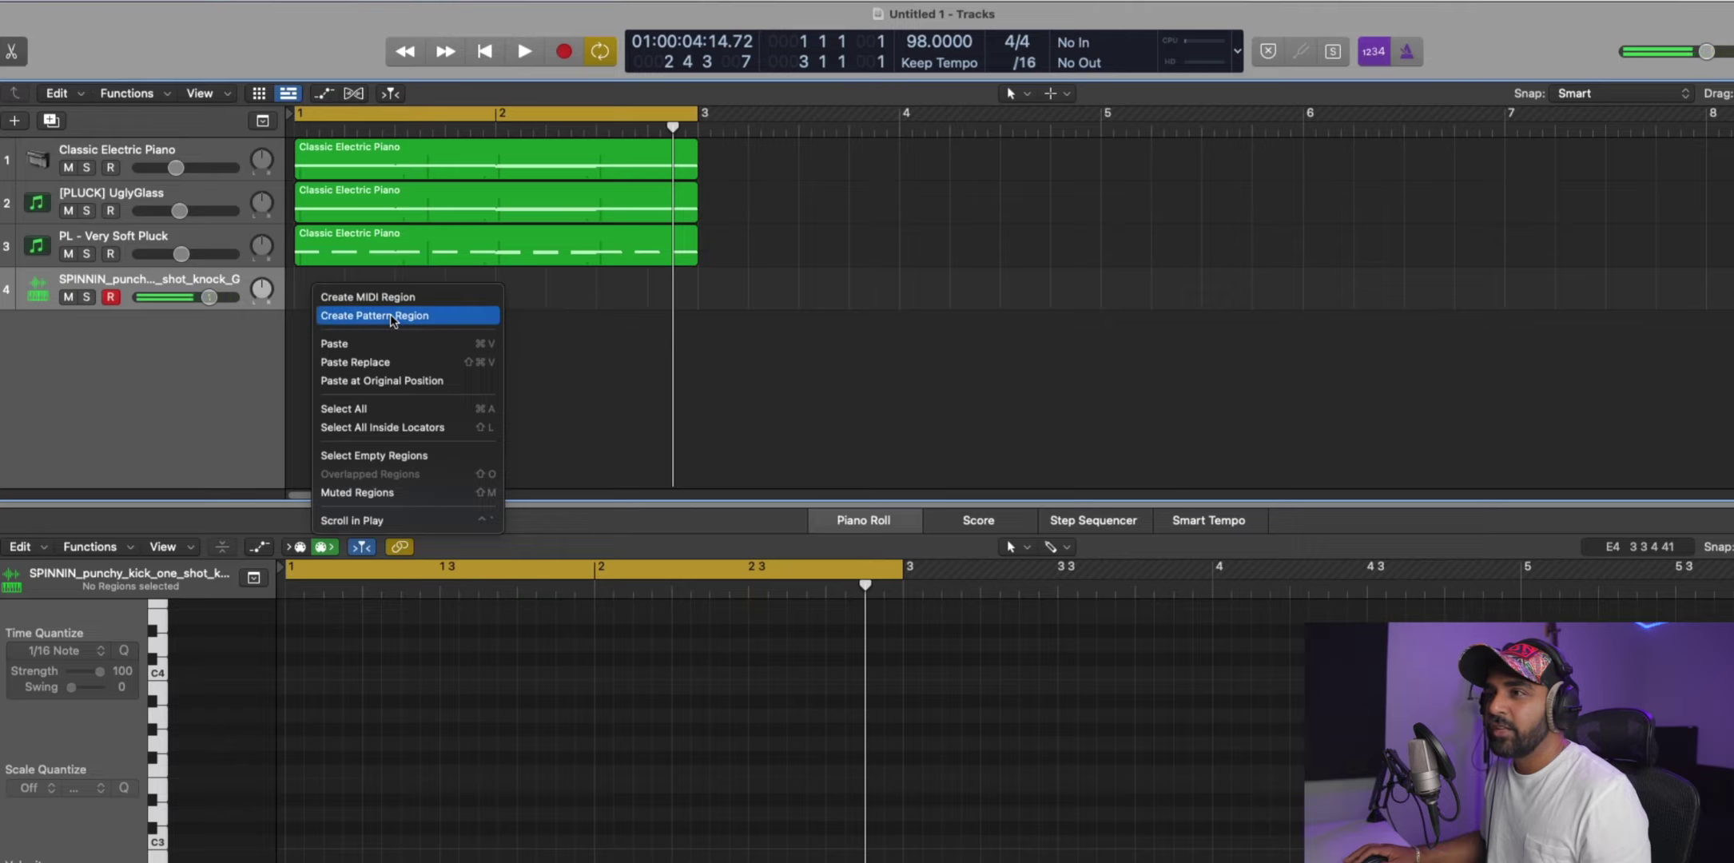
click(363, 304)
click(354, 613)
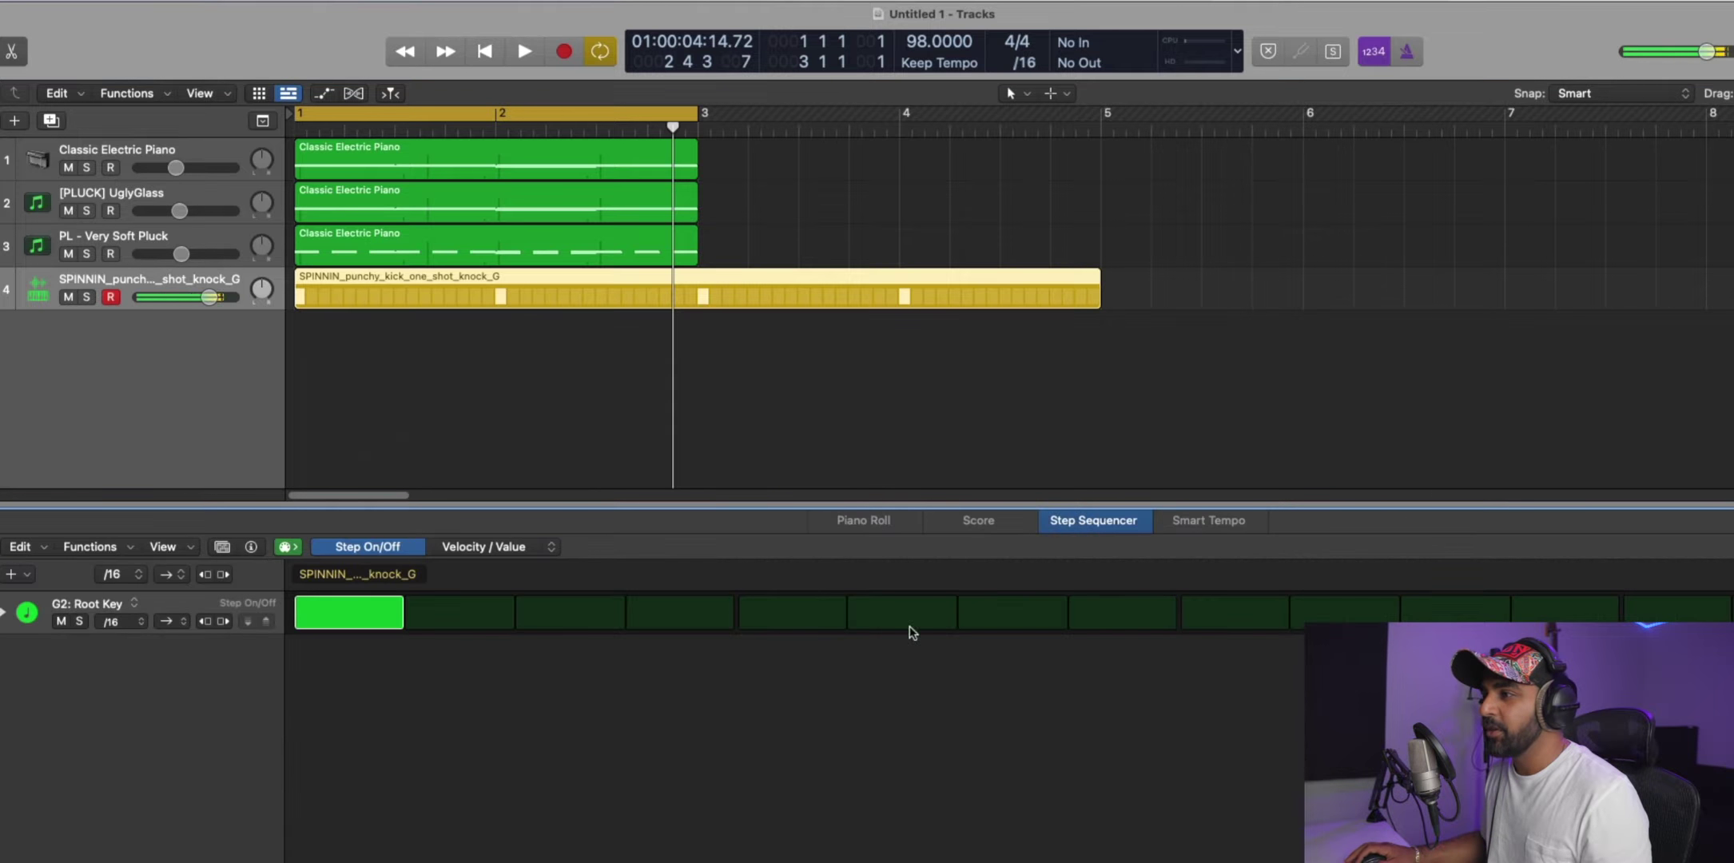
click(818, 616)
click(1104, 624)
click(1669, 616)
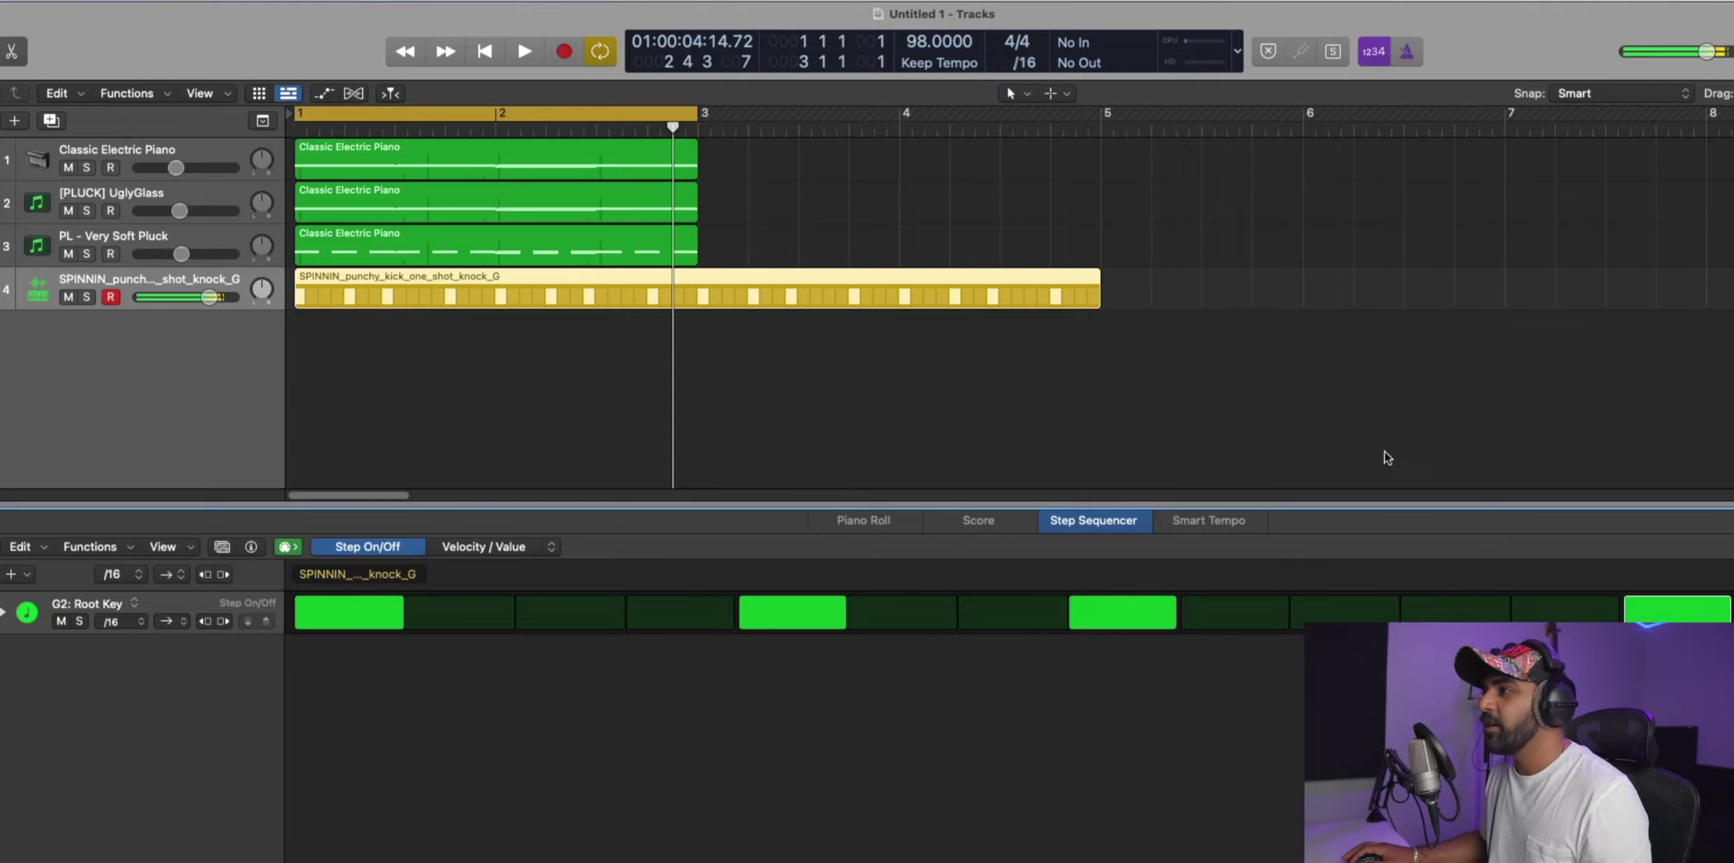
drag(1092, 306, 692, 310)
Play the loop and move the kick hit from step 8 to step 9 before stopping playback.
key(space)
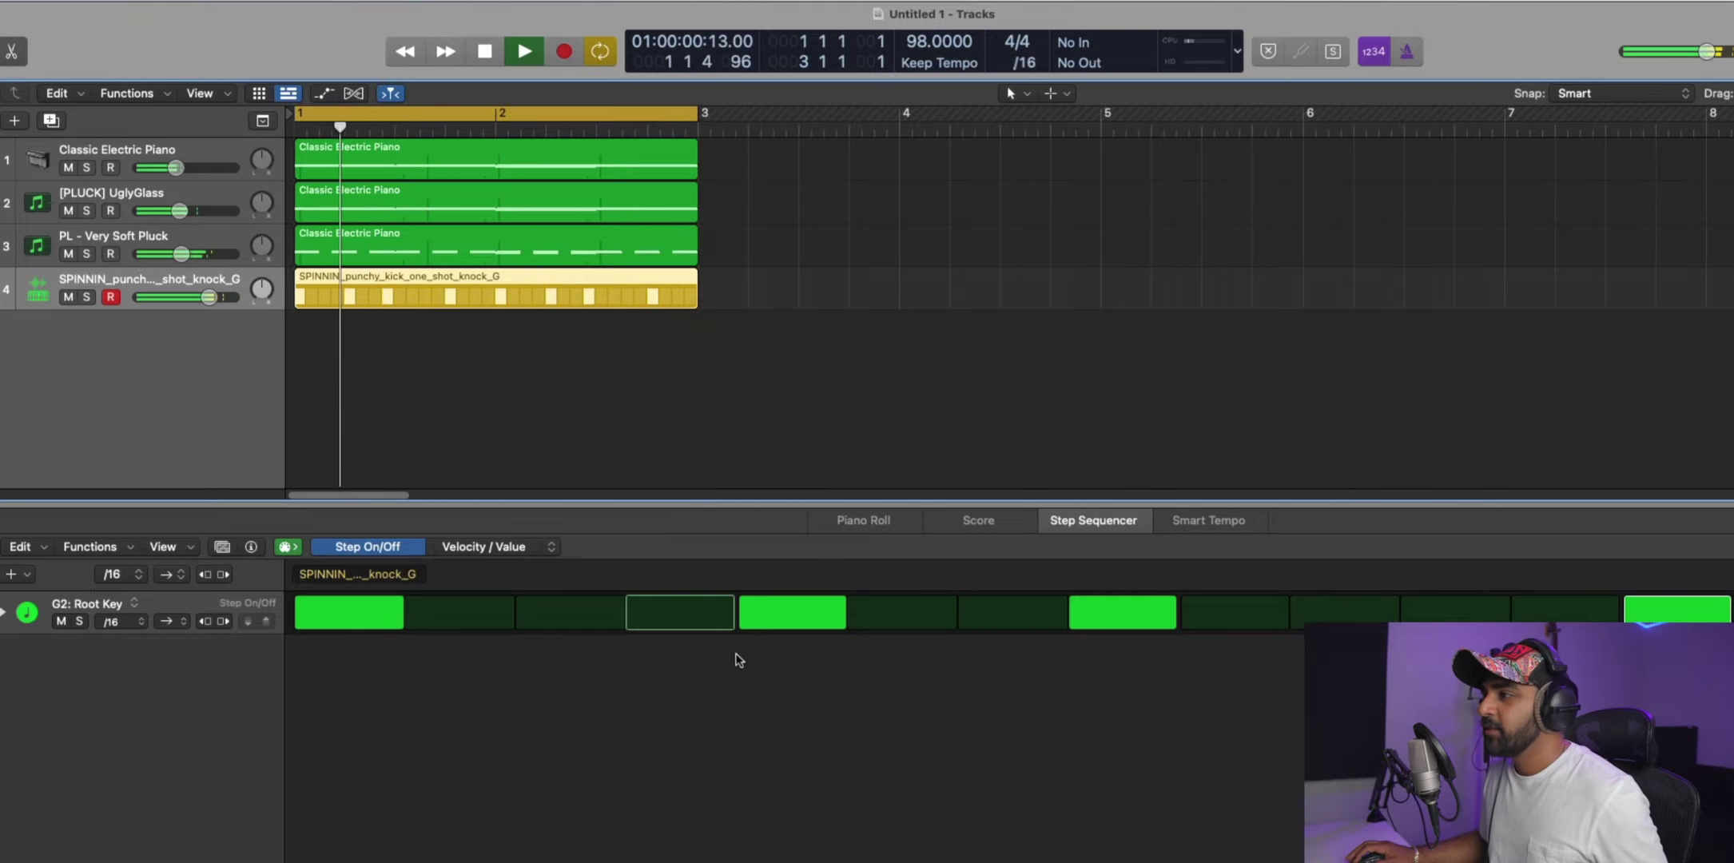
click(1130, 622)
click(1230, 608)
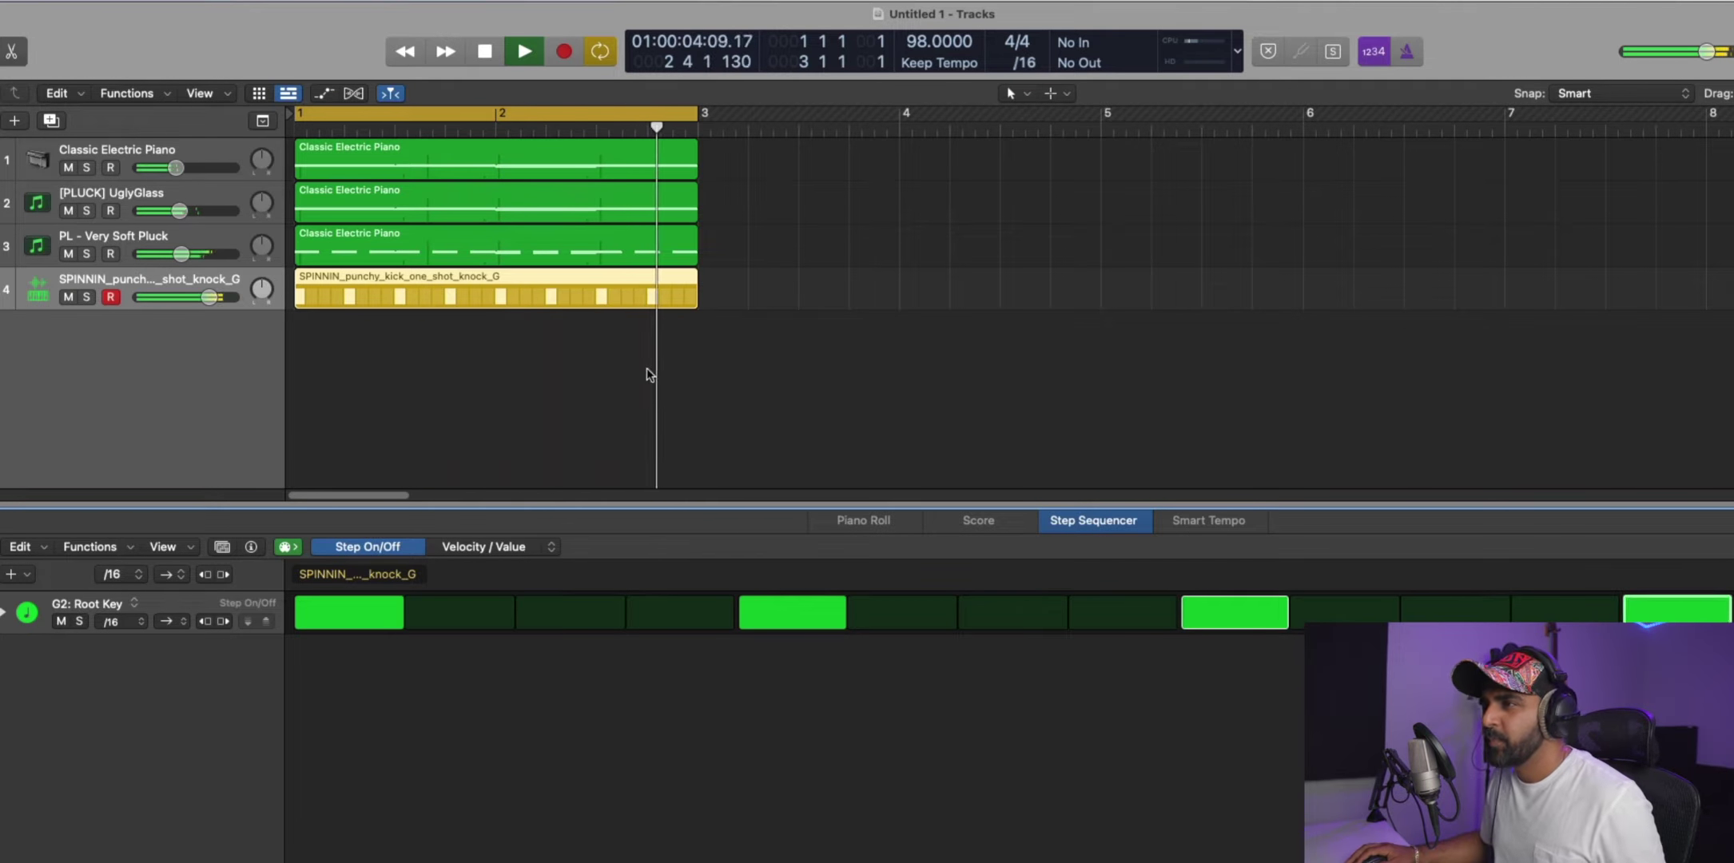
key(space)
Search Splice for "snare", audition the results and load HC_one_shot_snare_gang_04.wav onto a new sampler track in Logic Pro.
key(super+Tab)
click(1256, 21)
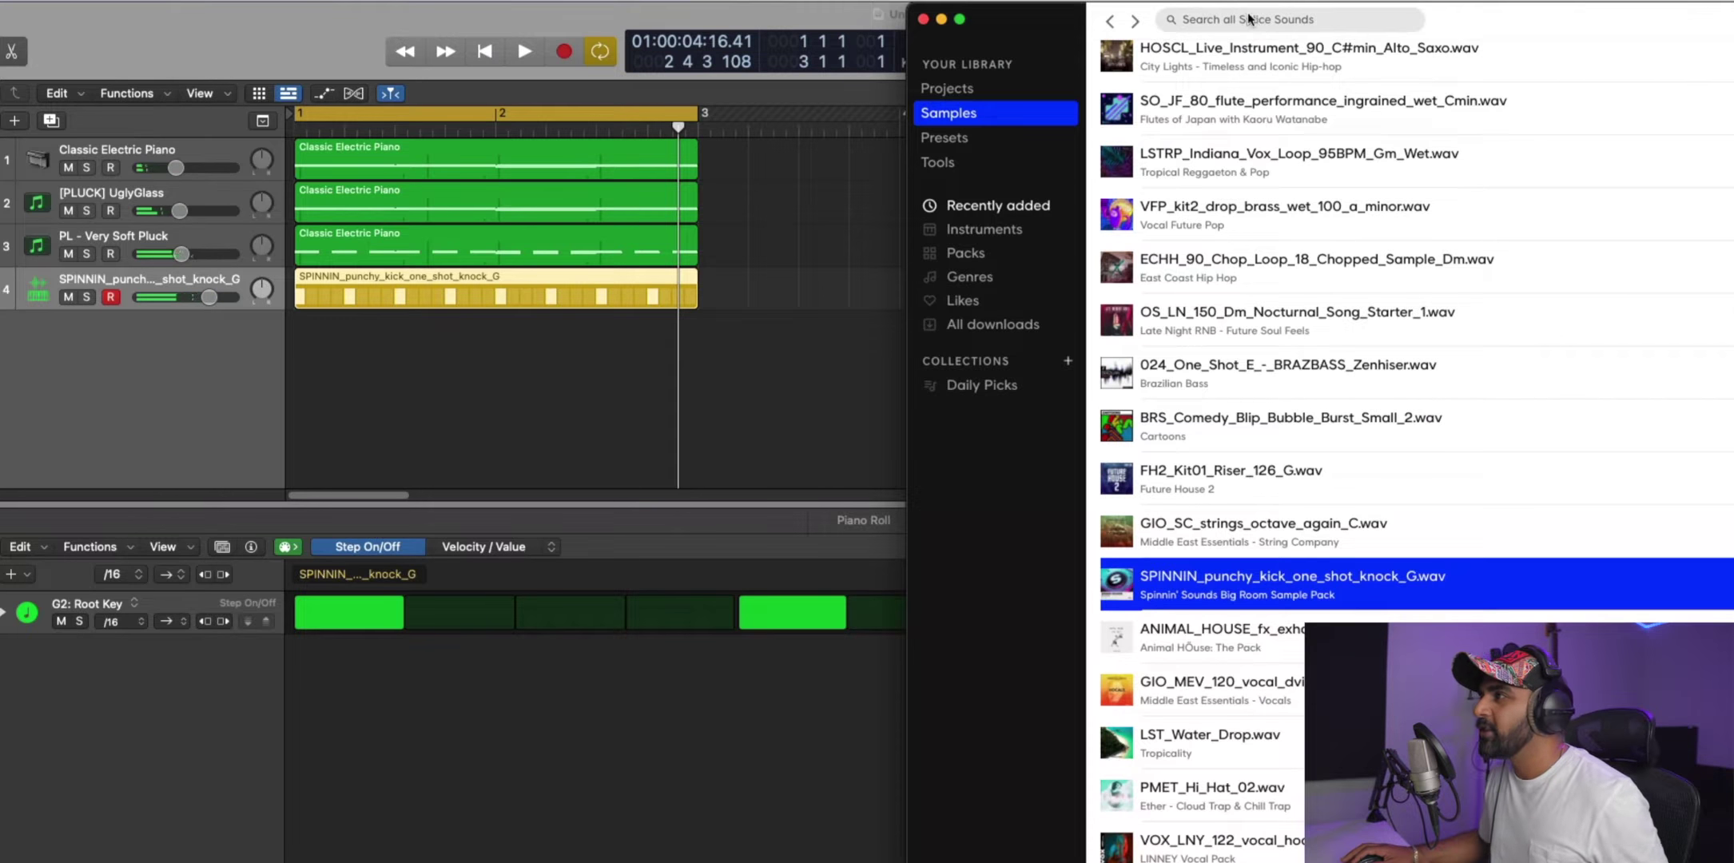
key(Return)
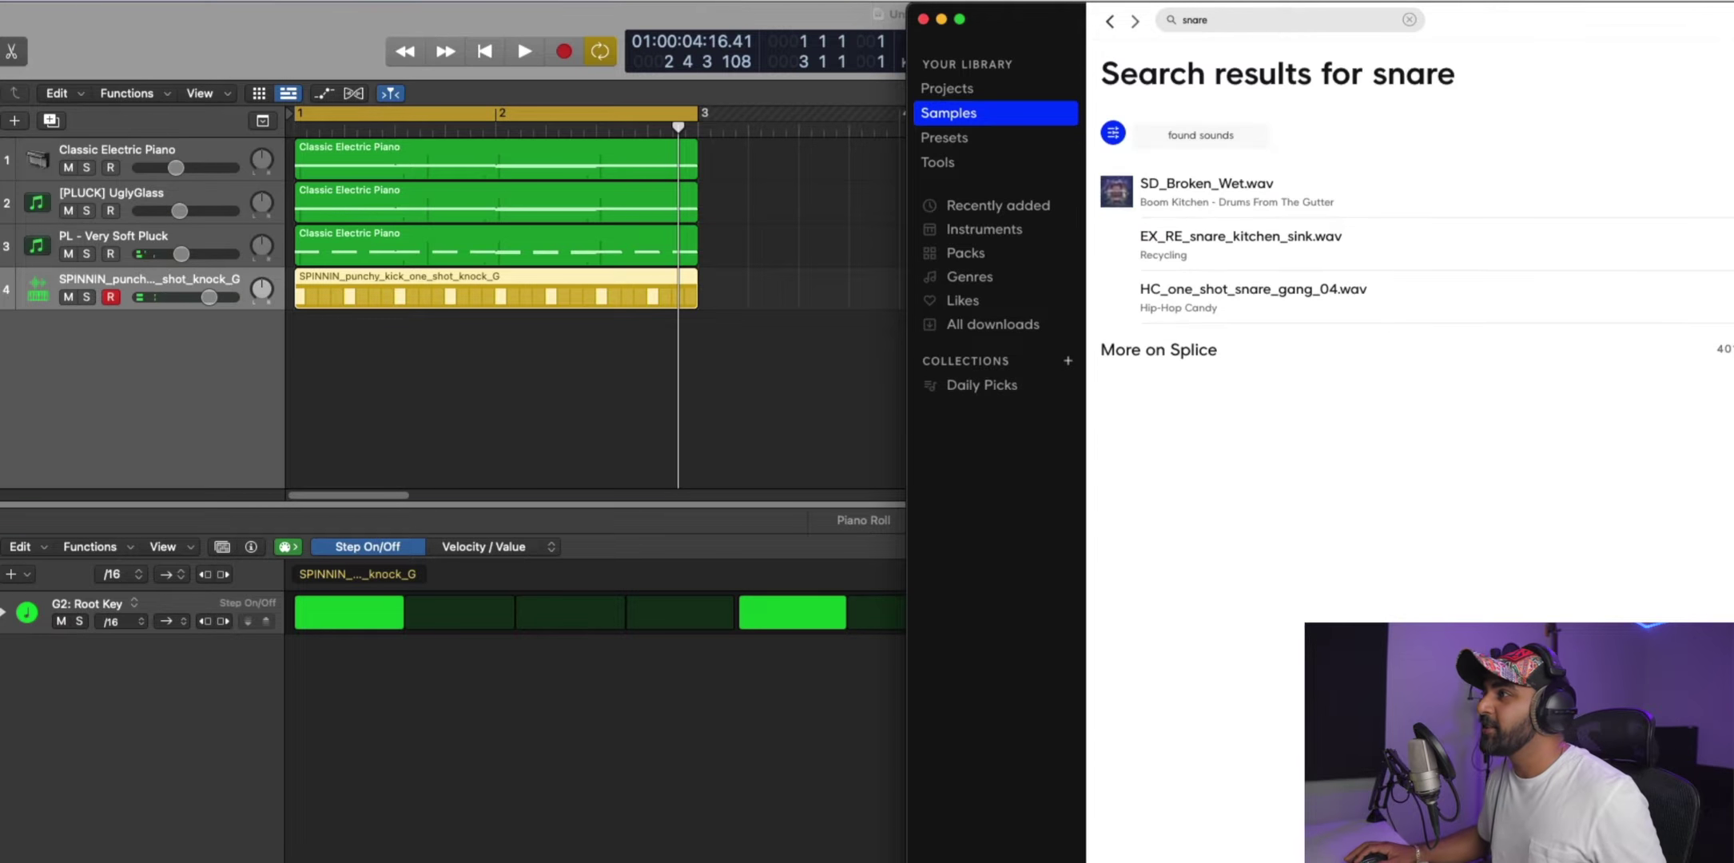
click(1113, 204)
drag(1238, 290, 157, 364)
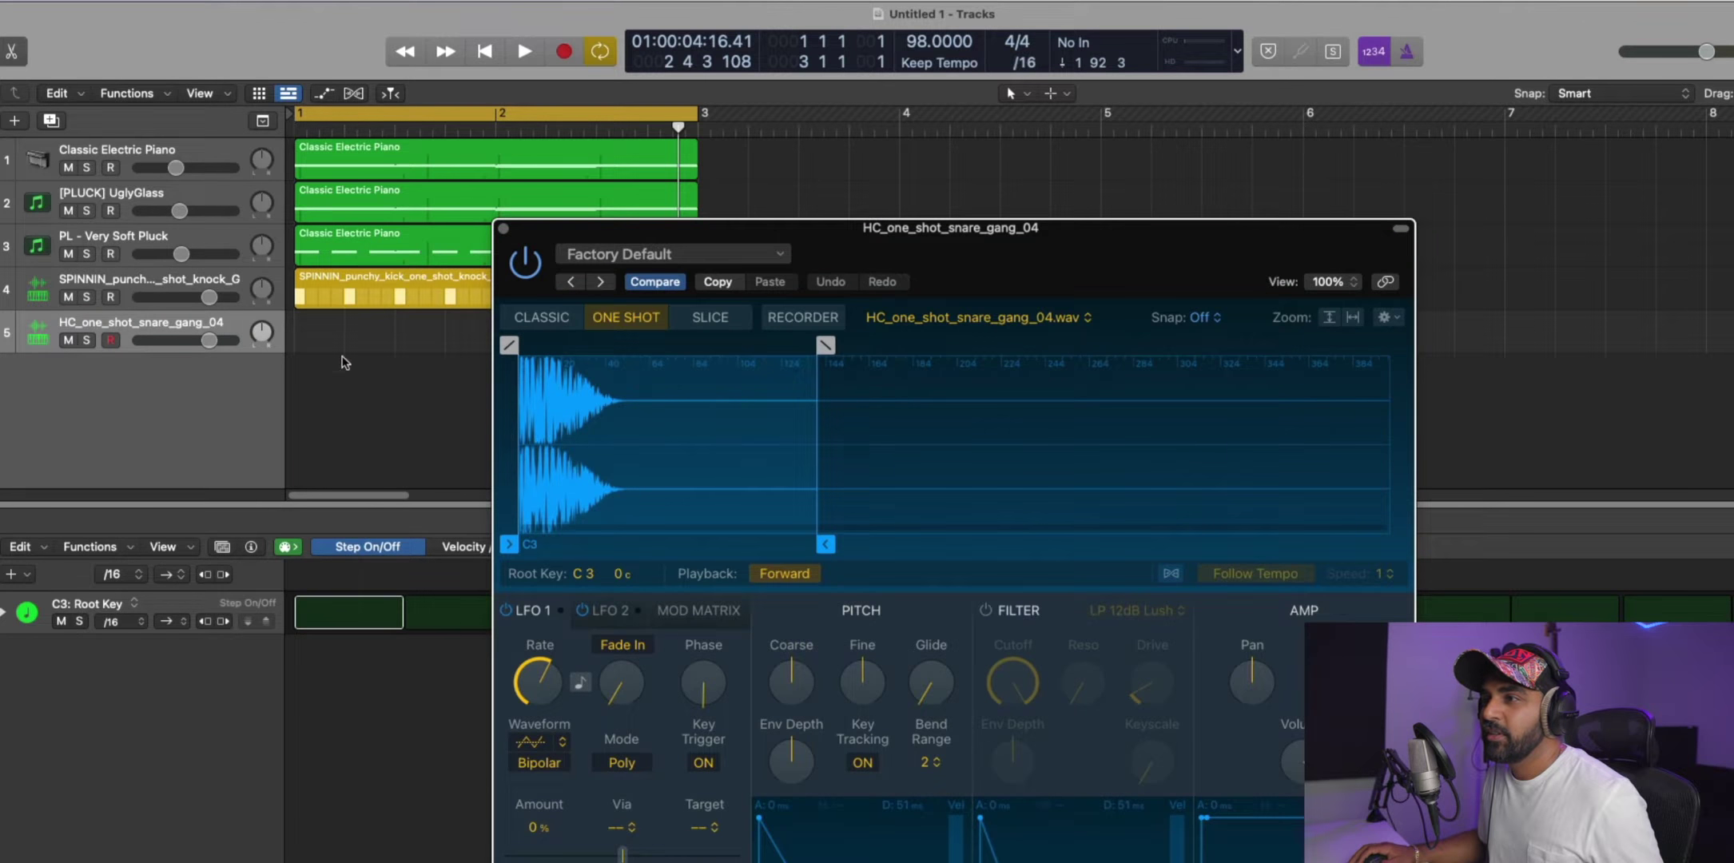
Create a snare pattern region with hits on steps 4, 7, 12 and 15, and shorten it to end at bar 3.
right_click(317, 332)
click(431, 364)
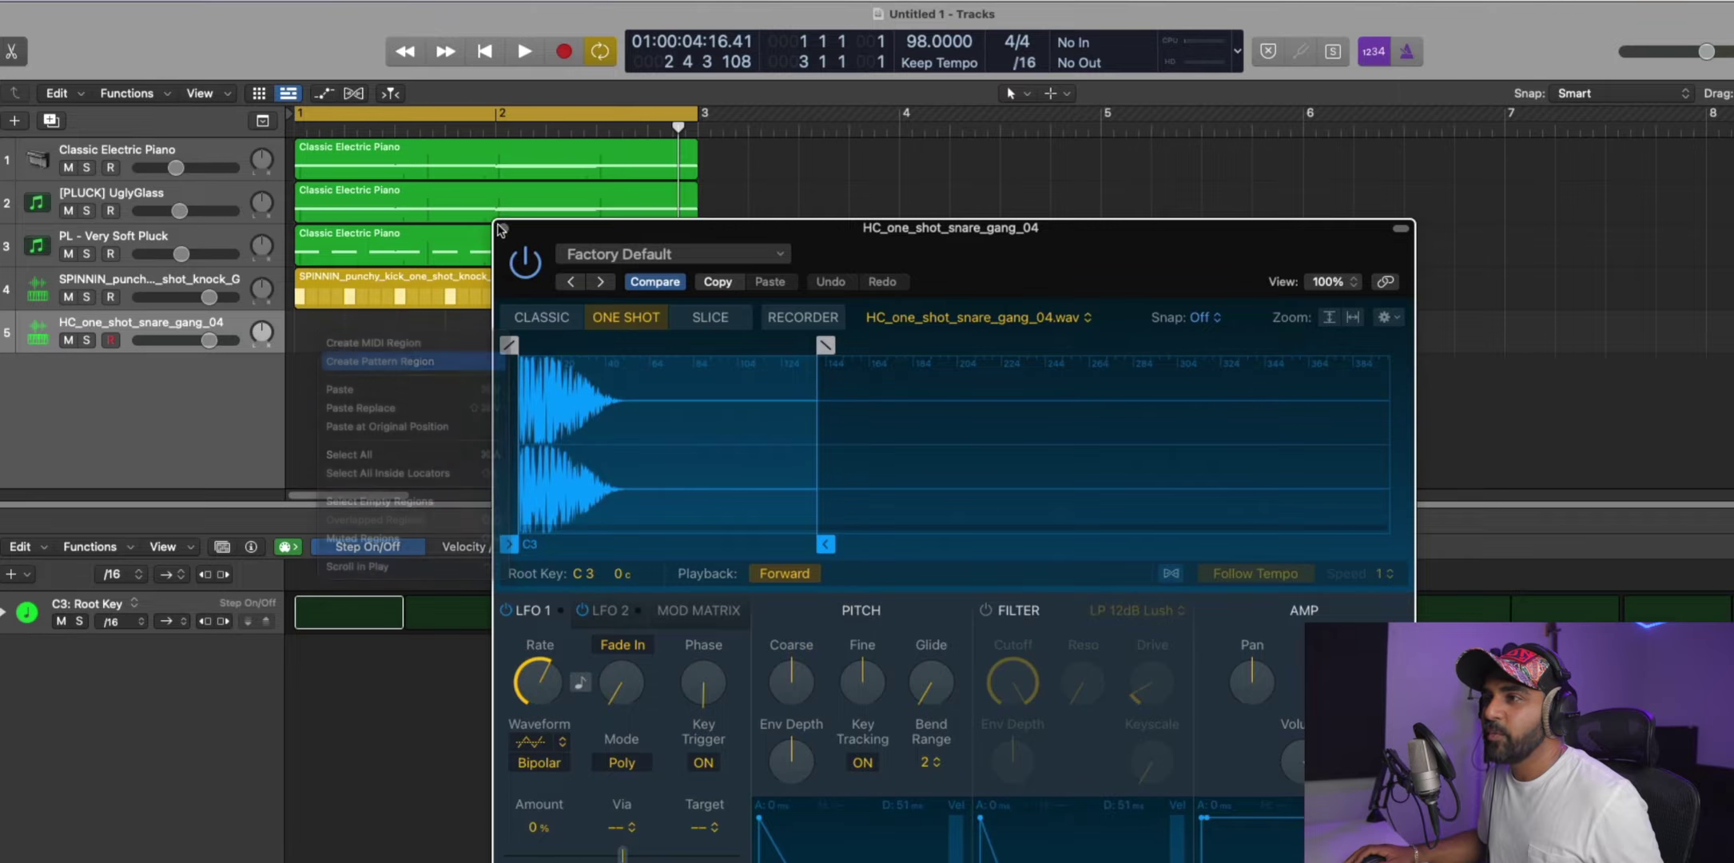
click(501, 230)
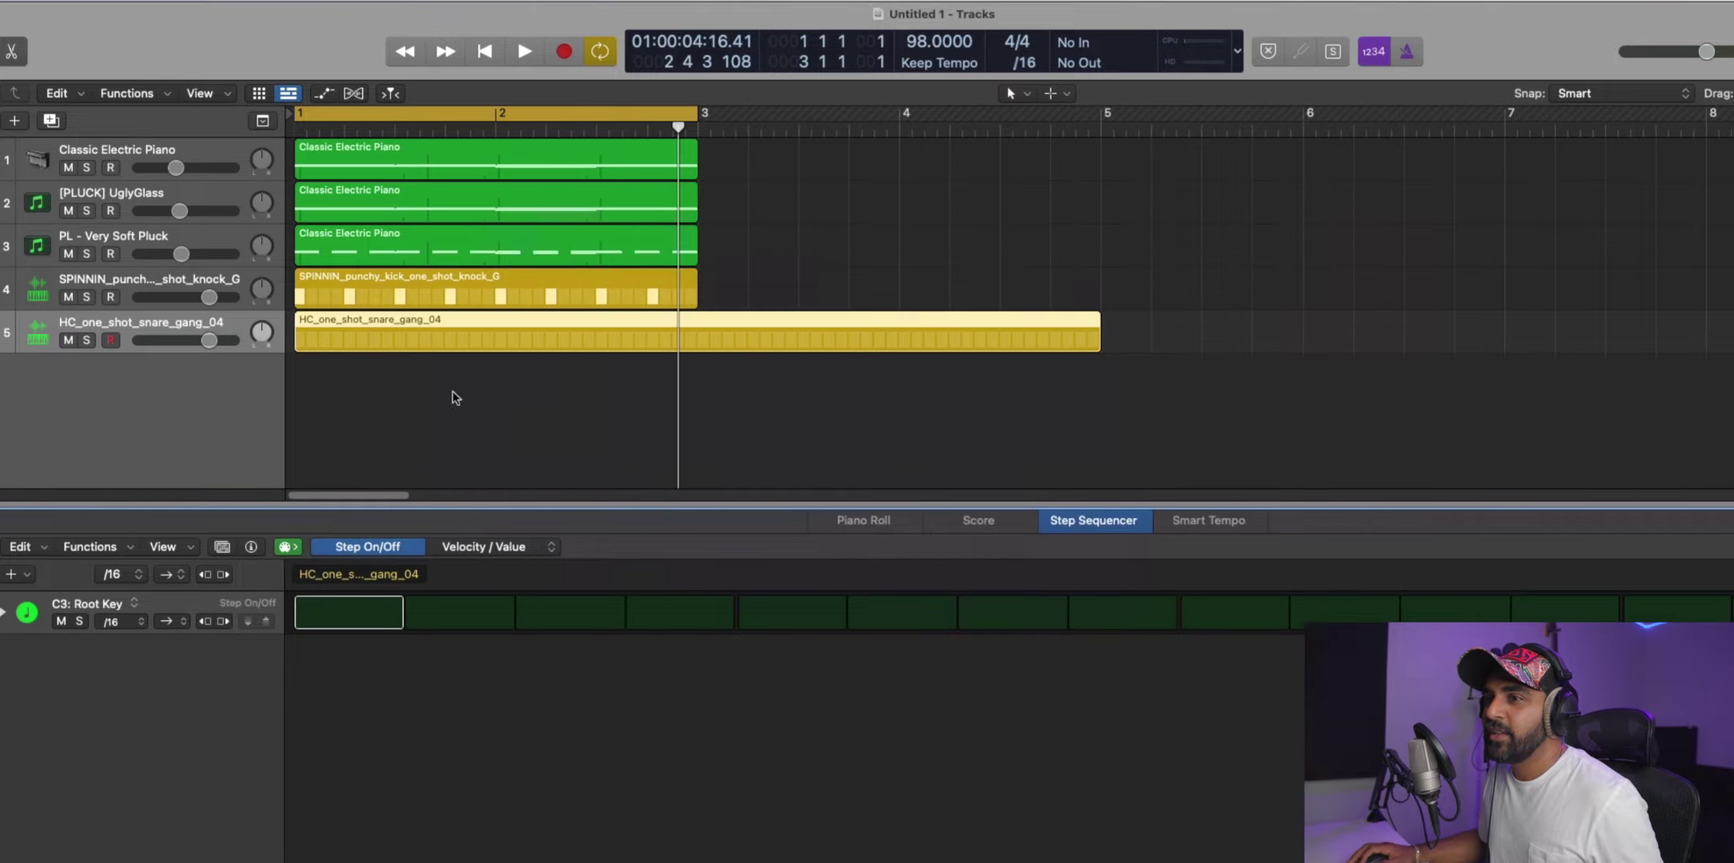
click(686, 618)
click(1057, 615)
click(1564, 611)
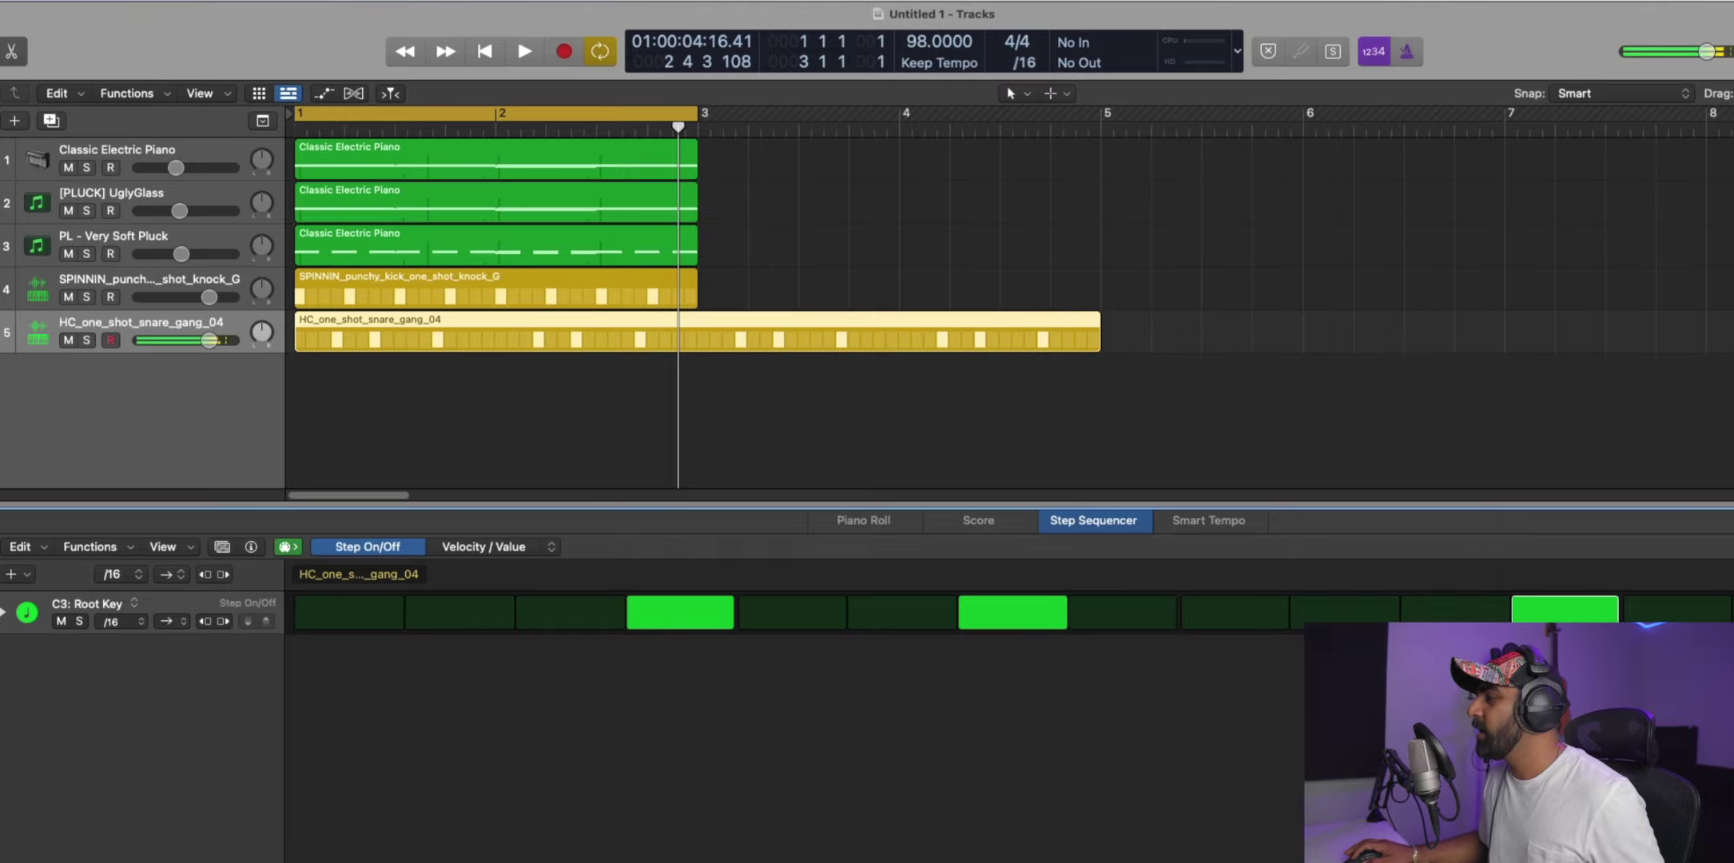
drag(1098, 348, 698, 352)
Lower the snare and kick track volumes during playback and stop the transport.
key(space)
drag(218, 349, 199, 349)
drag(209, 297, 189, 297)
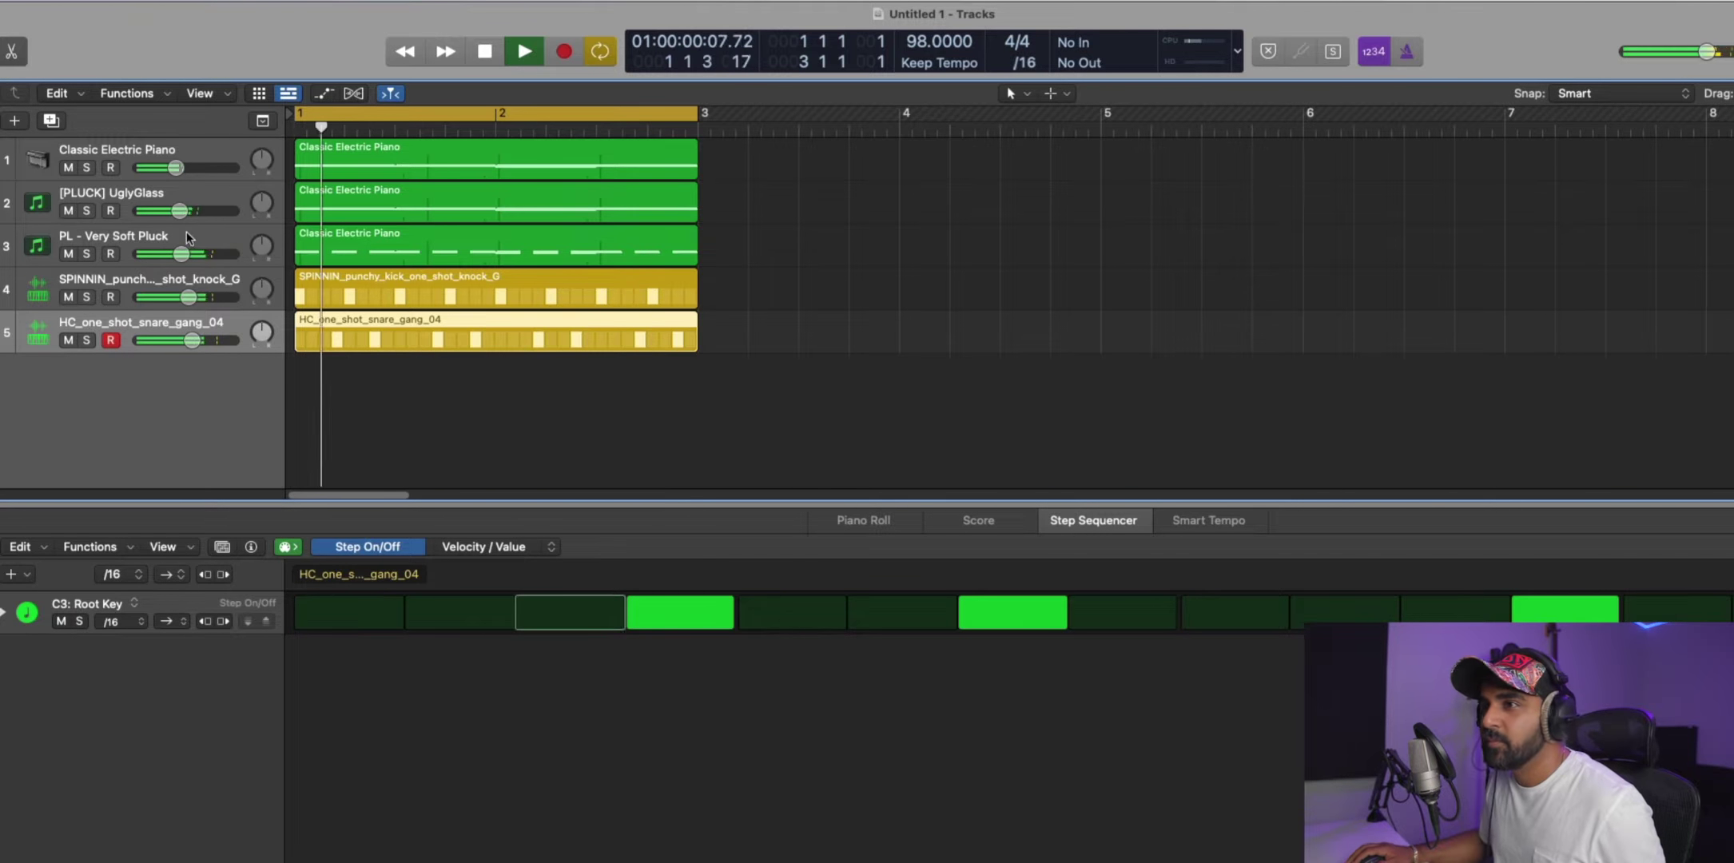
key(space)
Split the chord regions on tracks 1 to 3 into half-bar pieces and spread them out to start one chord per bar.
drag(722, 154, 550, 255)
click(872, 219)
drag(394, 142, 631, 268)
click(485, 146)
drag(485, 147, 826, 319)
click(610, 166)
drag(603, 144, 679, 263)
click(675, 248)
Duplicate each half-bar chord piece to fill bars 1 to 4 and extend the kick and snare patterns to bar 5.
drag(748, 160, 395, 256)
drag(490, 231, 592, 226)
drag(871, 164, 770, 242)
drag(903, 287, 933, 158)
drag(719, 409, 1101, 331)
drag(1046, 162, 453, 252)
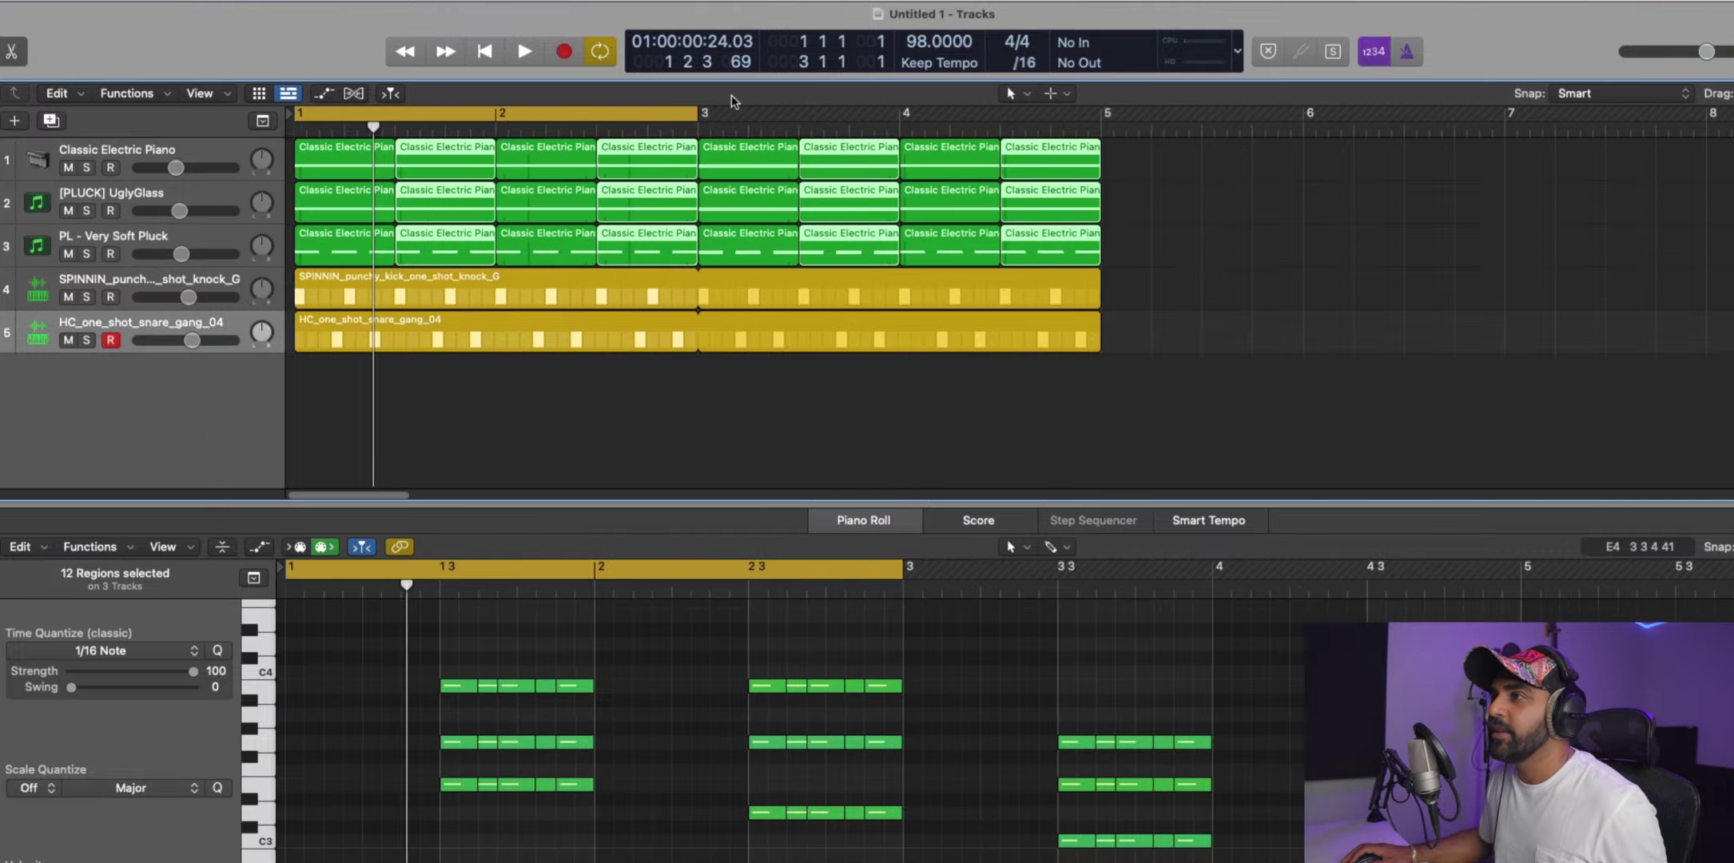
Extend the cycle range to bar 5 and play back the four-bar arrangement.
drag(692, 109, 1101, 111)
click(994, 400)
key(space)
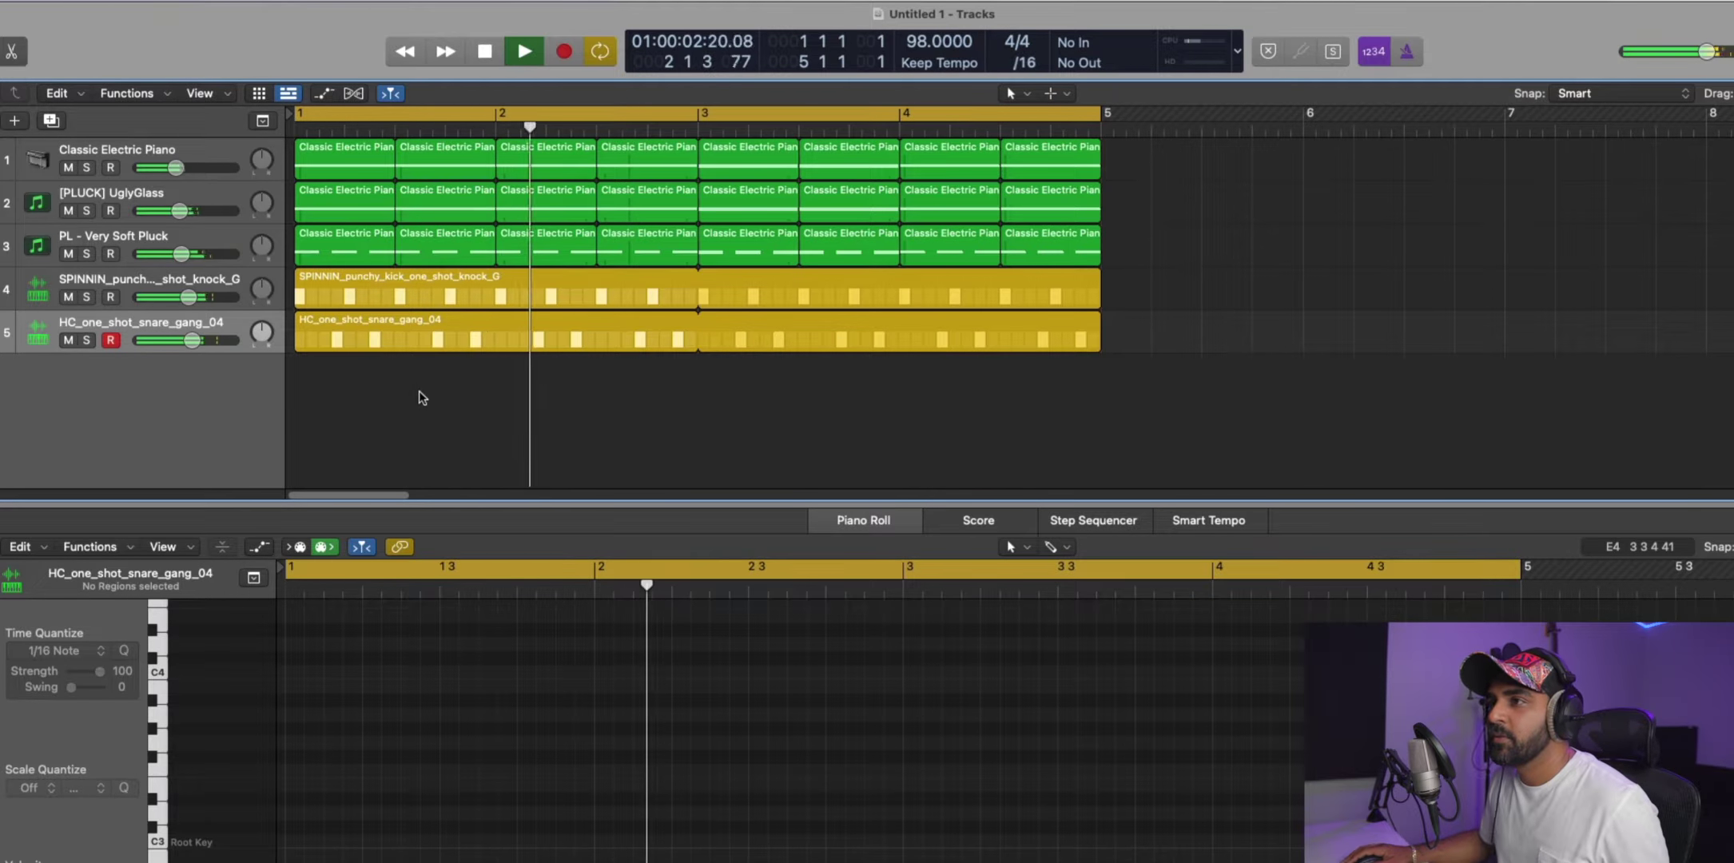
key(space)
Delete the second half-bar region in each of the four bars on the [PLUCK] UglyGlass track and play the loop.
click(455, 214)
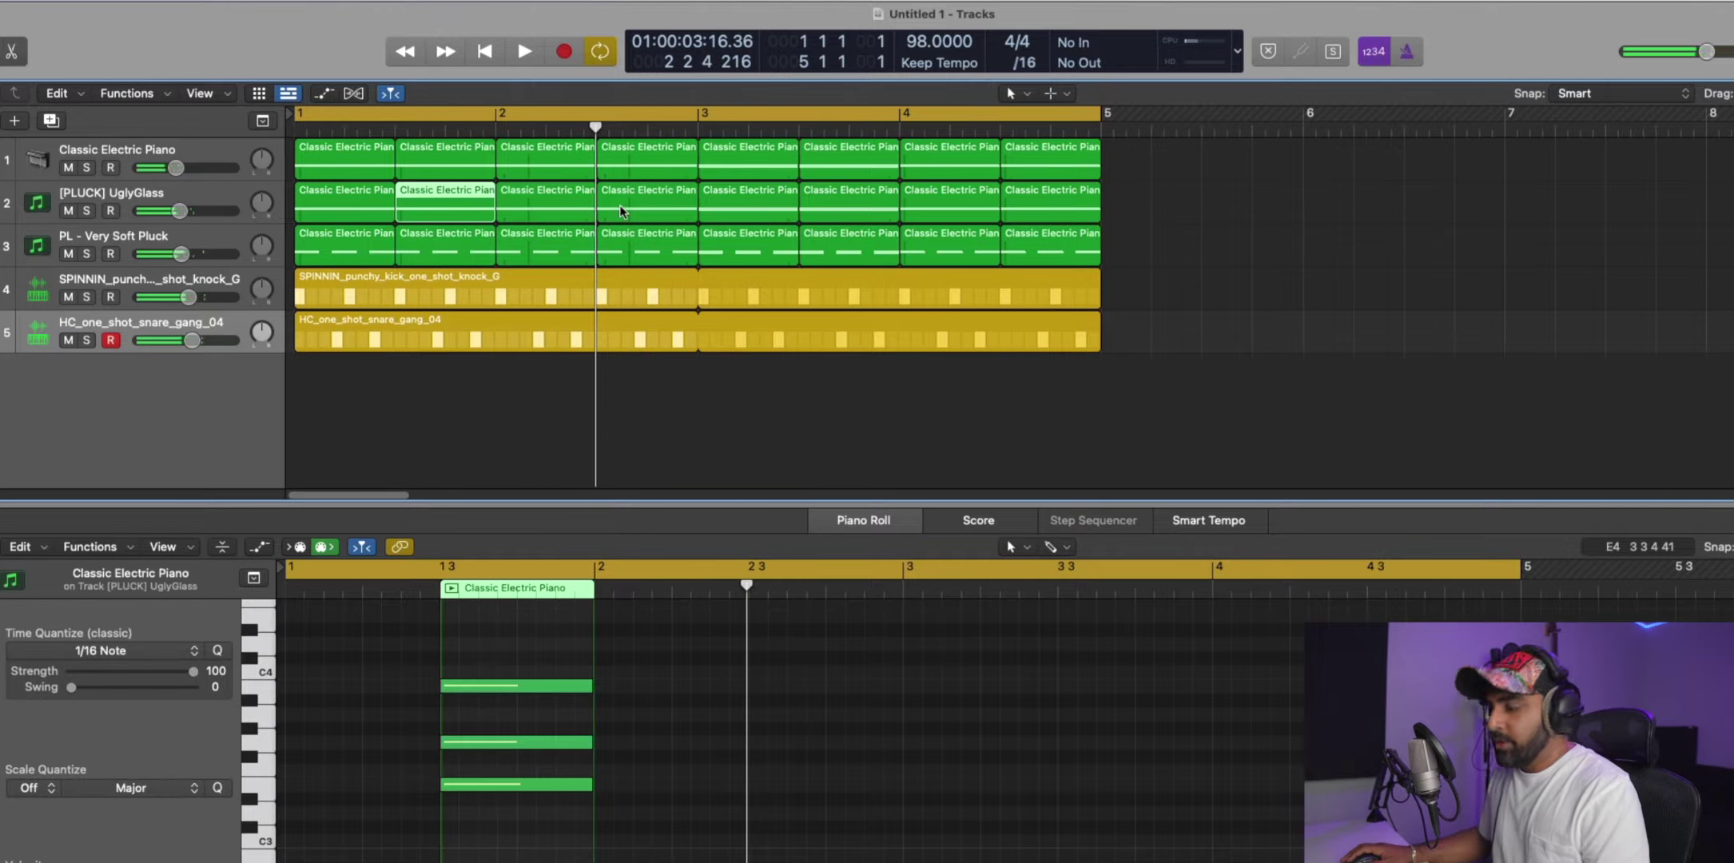
key(Delete)
click(685, 212)
key(Delete)
click(823, 206)
key(Delete)
click(1049, 212)
key(Delete)
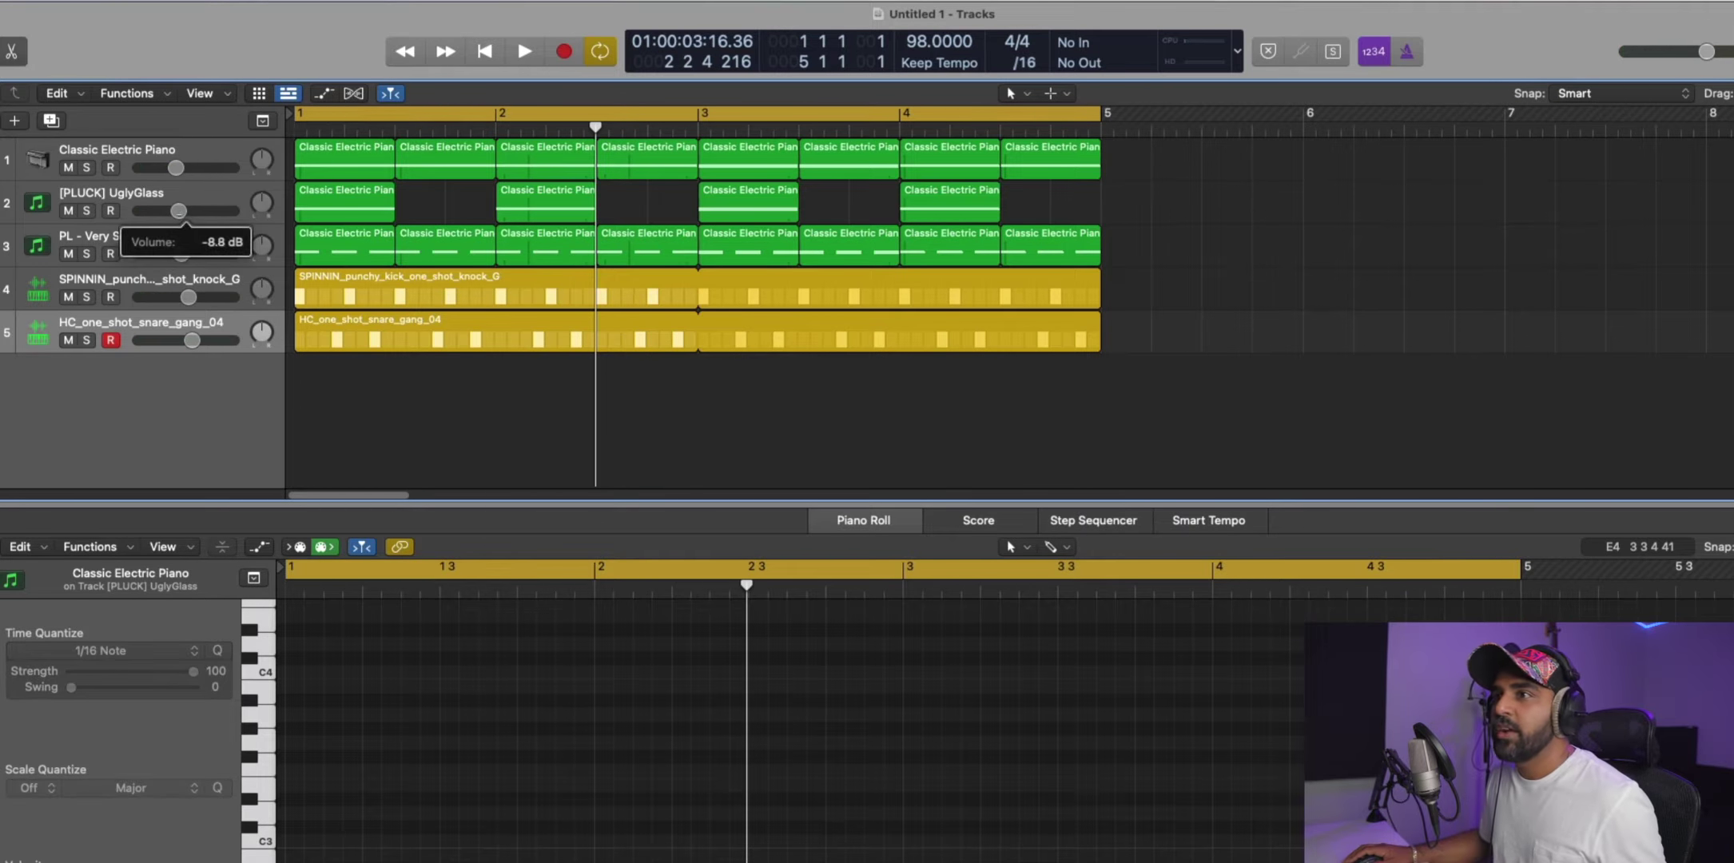
key(space)
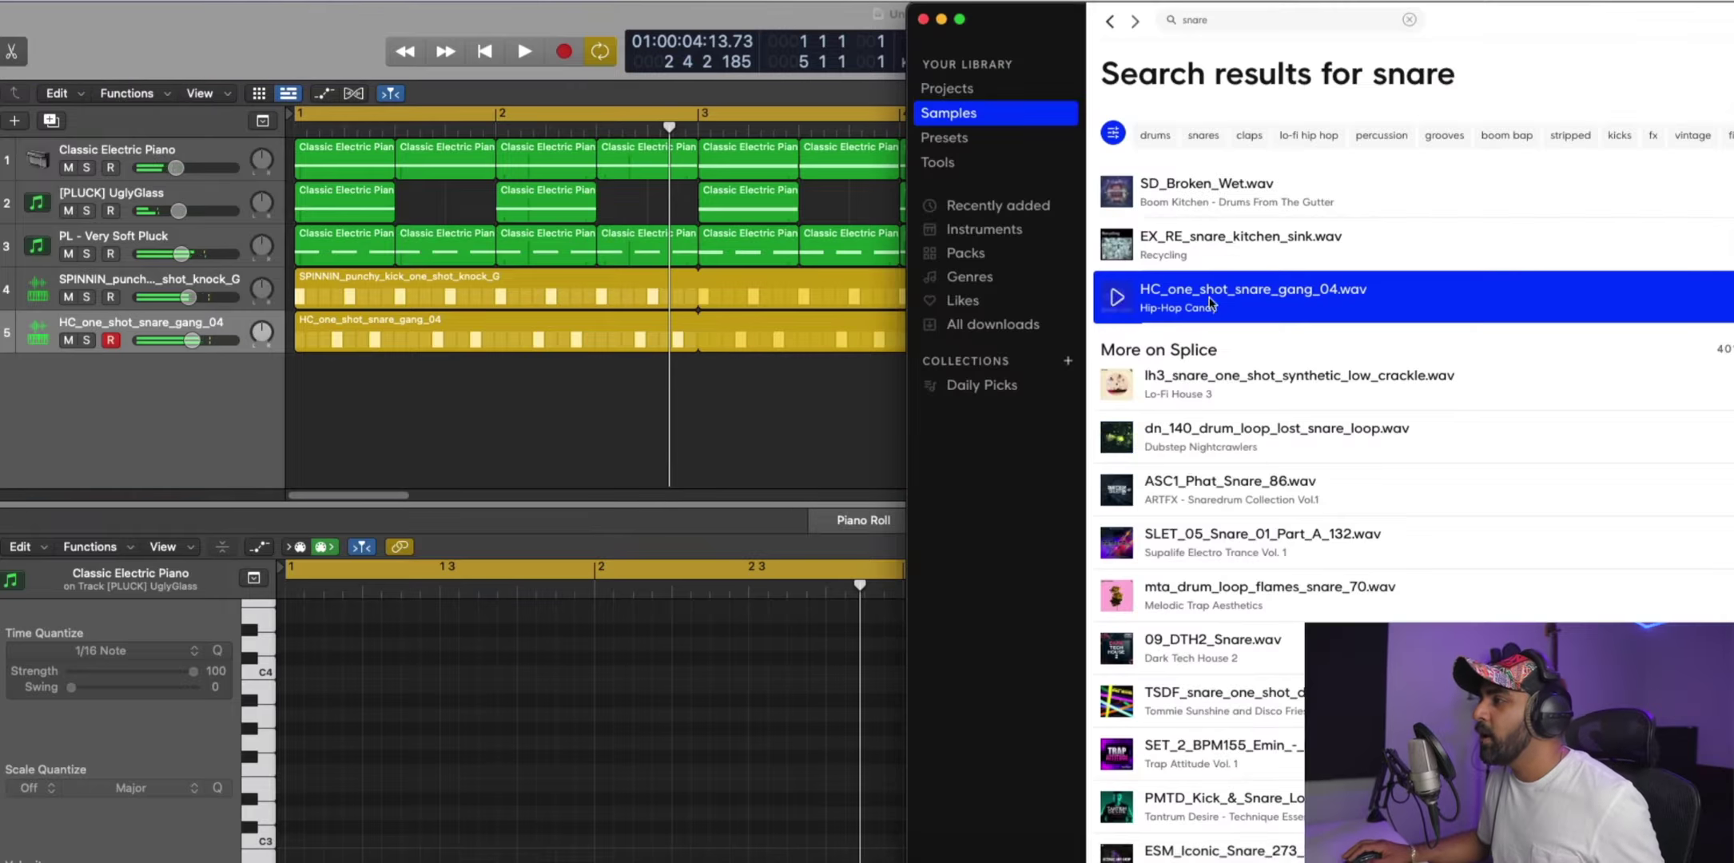
Switch to Splice, search the samples for vocal and preview VFP_kit2_drop_brass_wet_100_a_minor.wav.
key(super+Tab)
click(1197, 24)
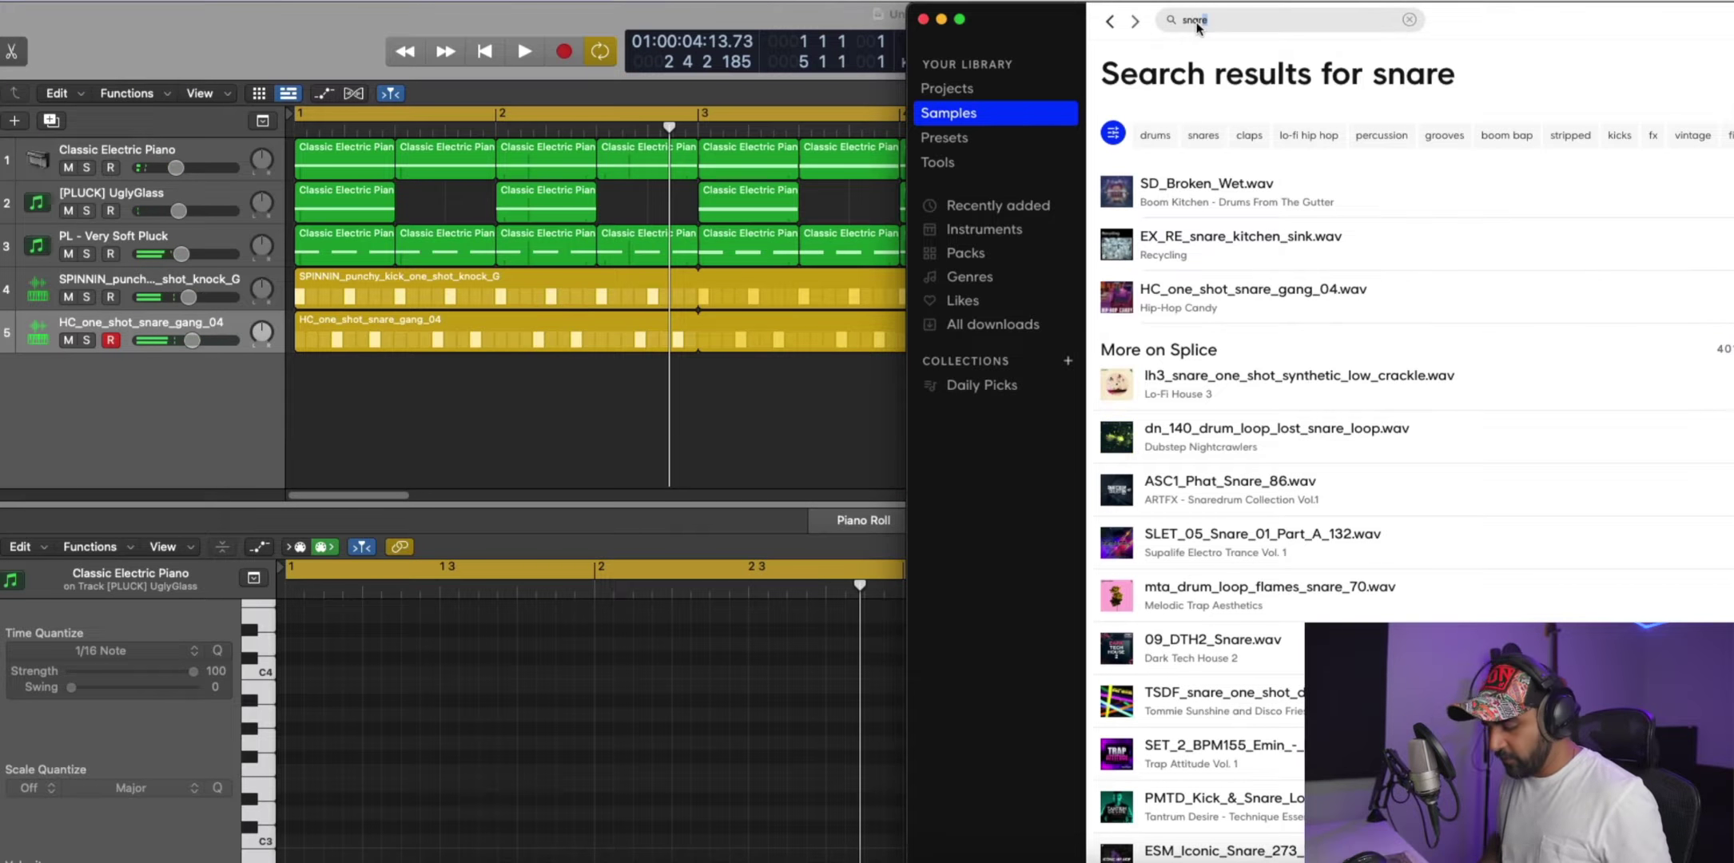
text(vocal)
key(Return)
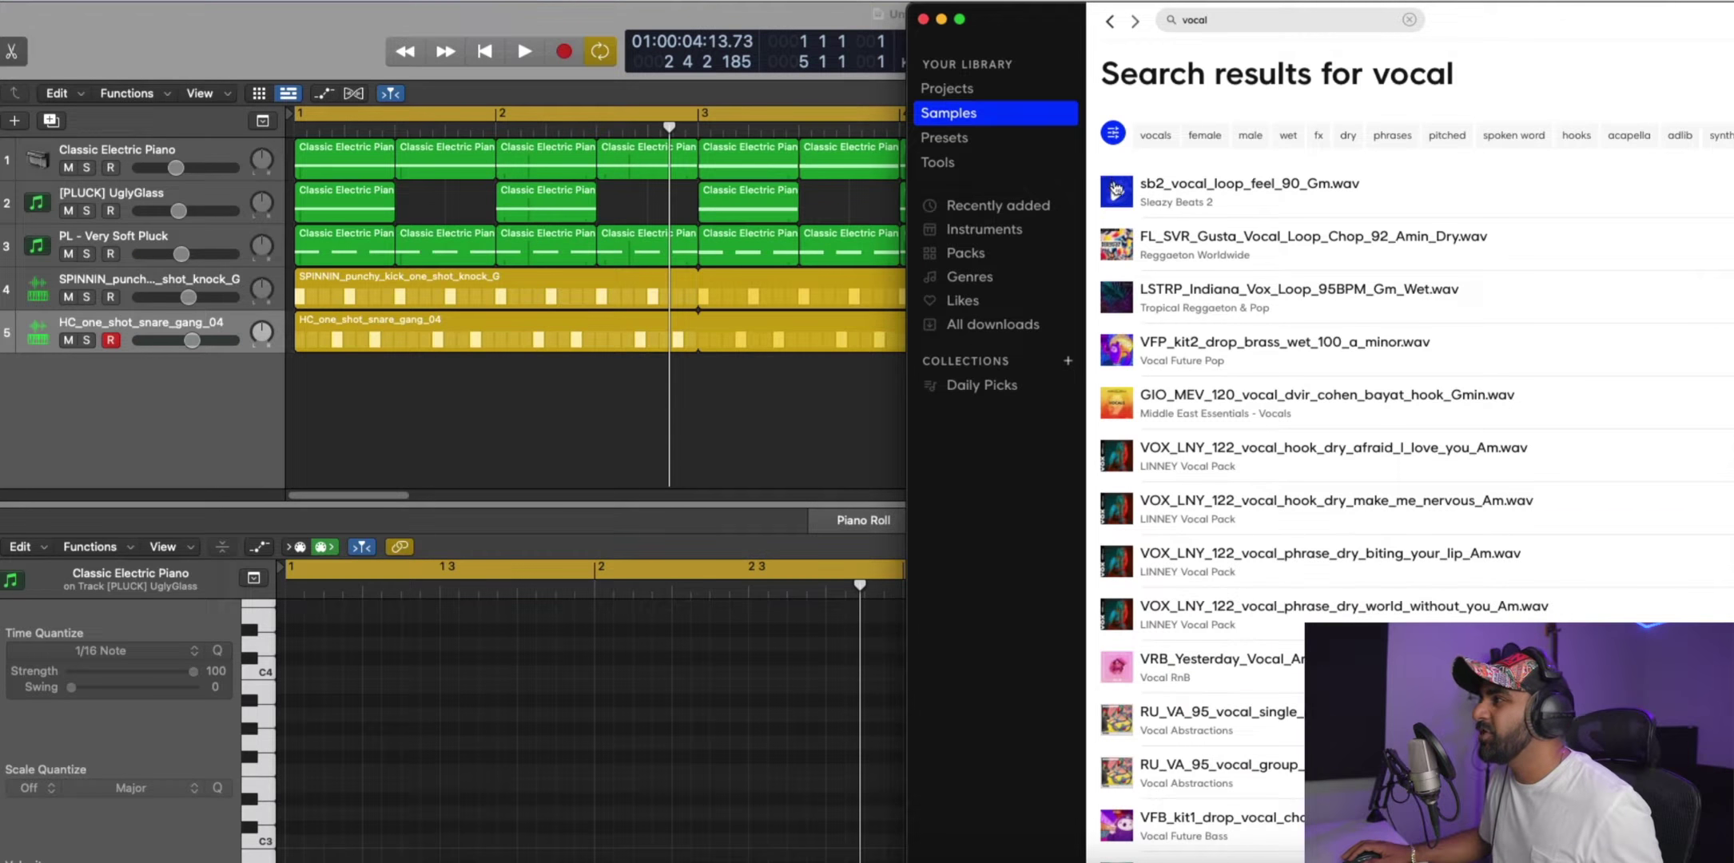
click(1116, 361)
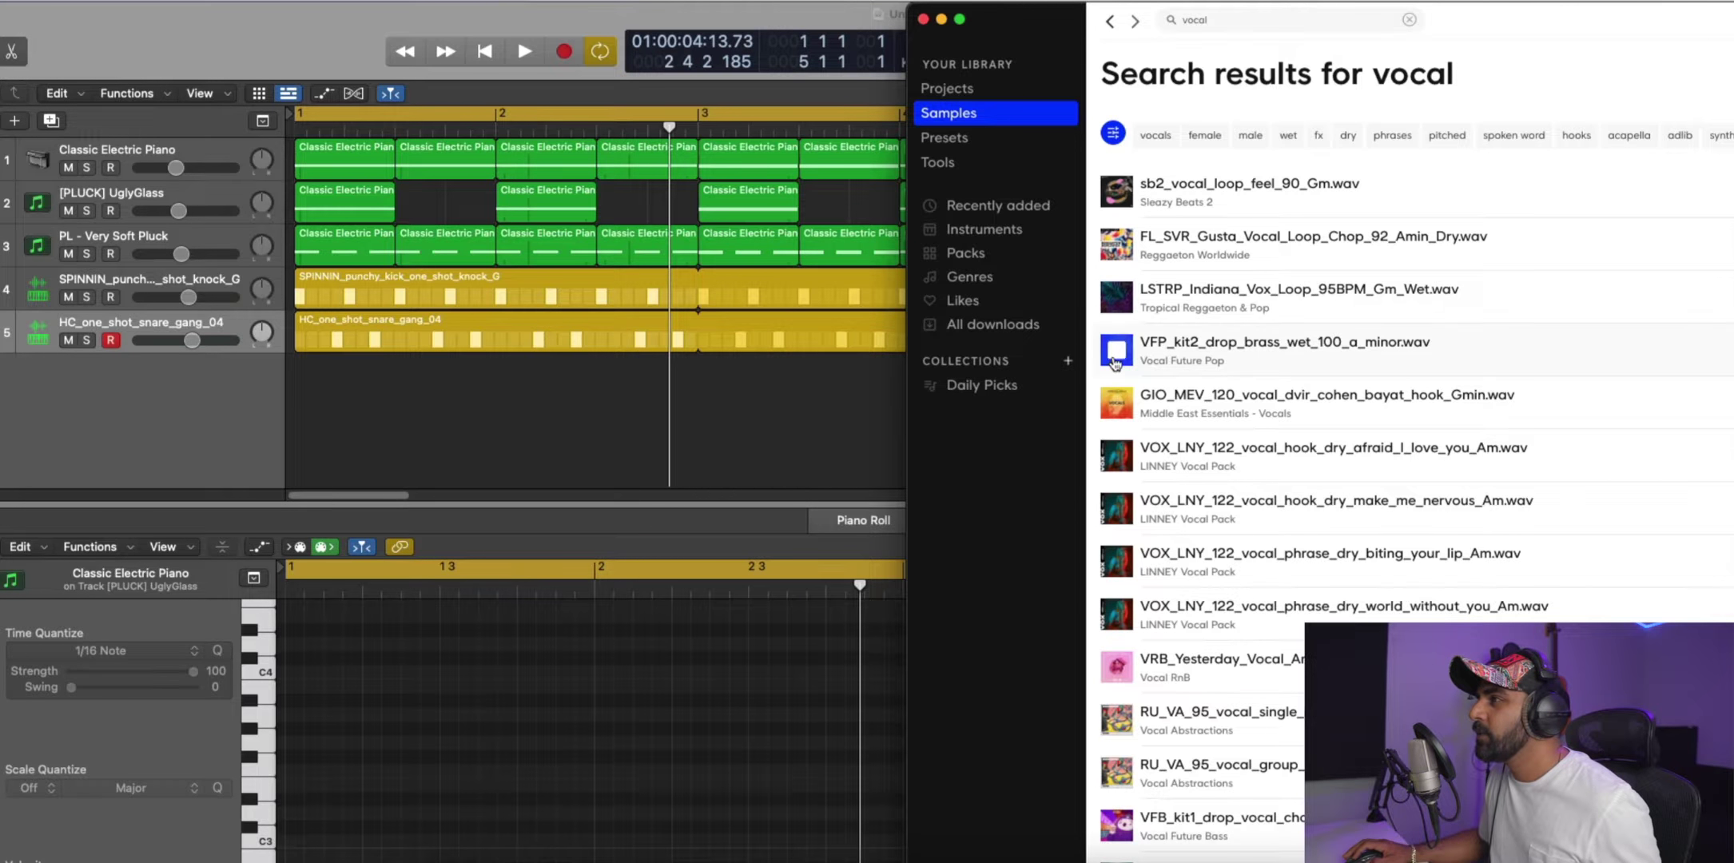
Preview VOX_LNY_122_vocal_hook_dry_afraid_I_love_you_Am.wav, then filter the vocal results to the key of E minor.
scroll(1145, 438, down, 1)
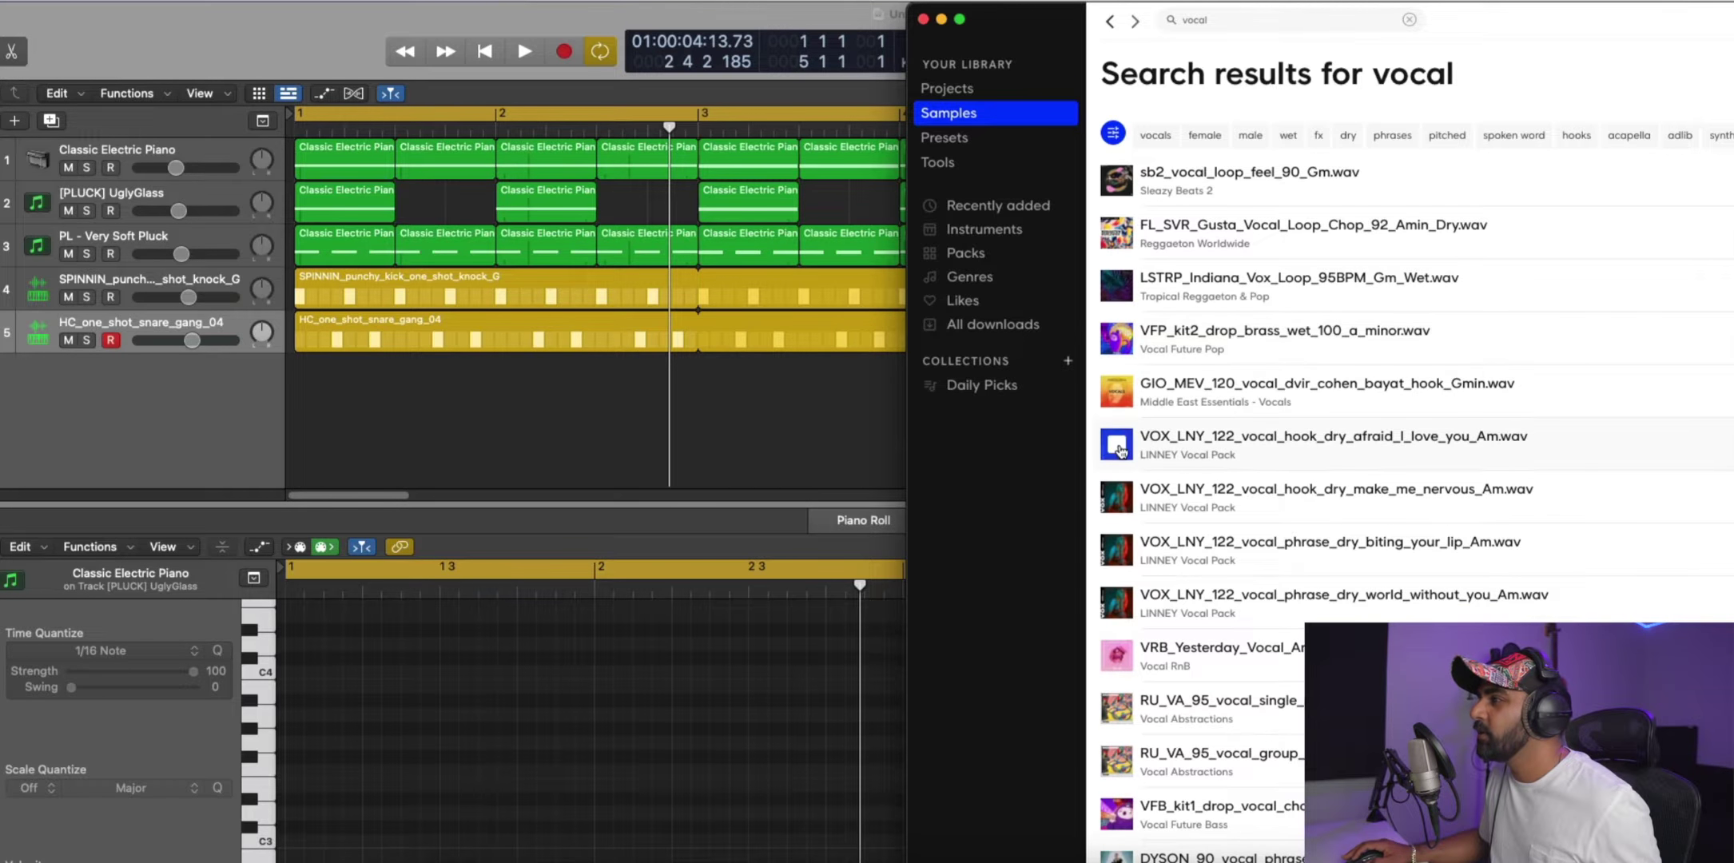
scroll(1121, 451, down, 2)
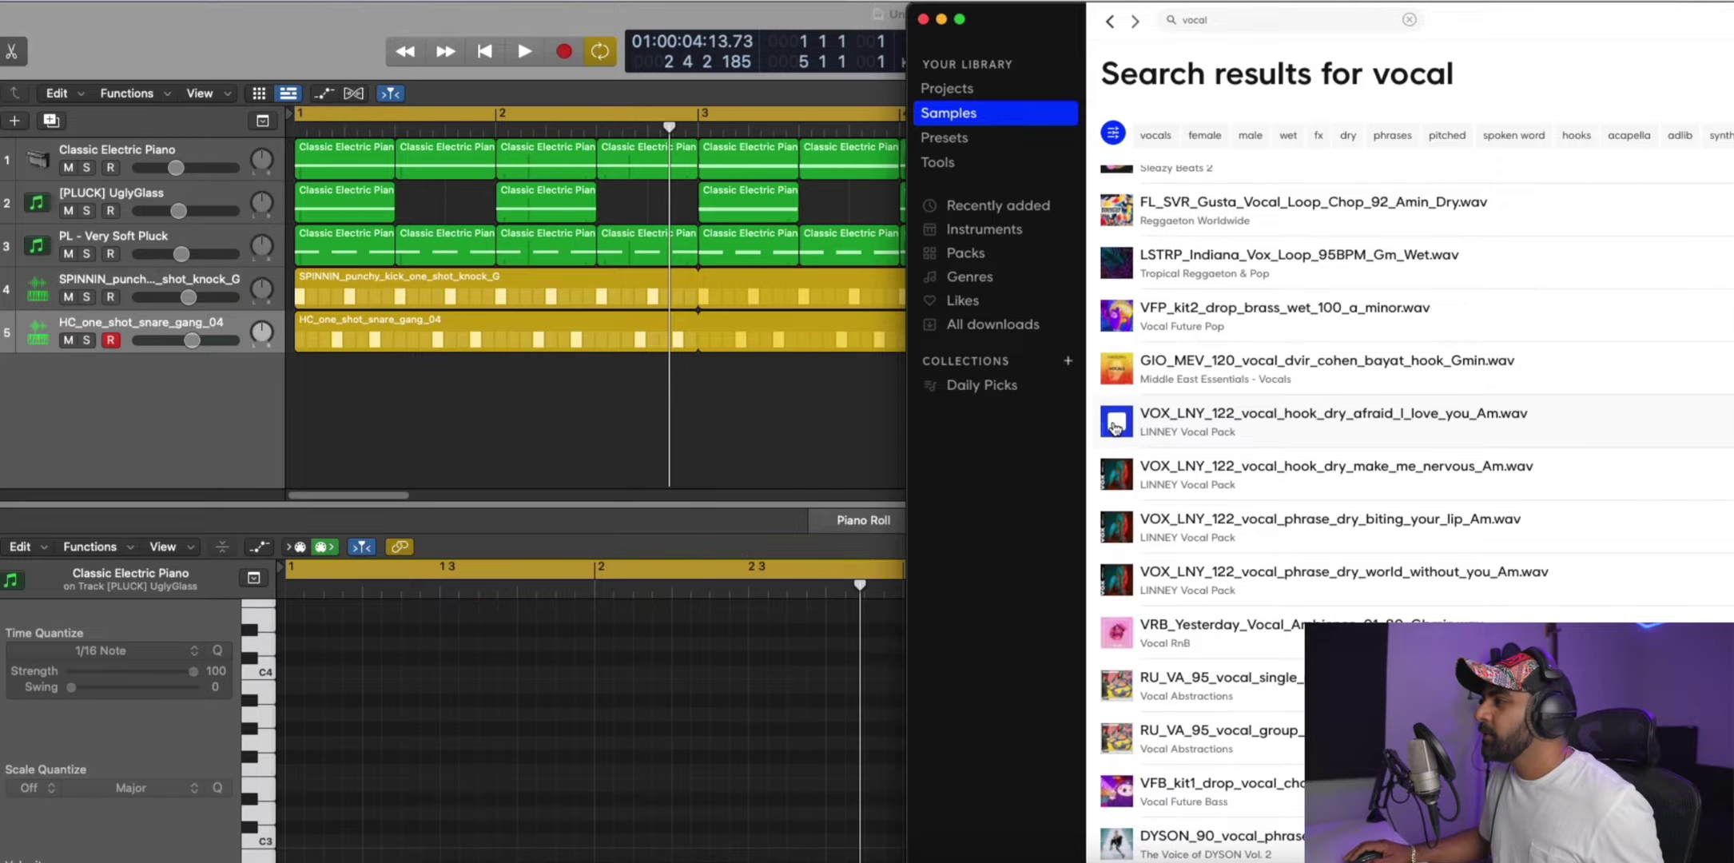
scroll(1116, 427, down, 2)
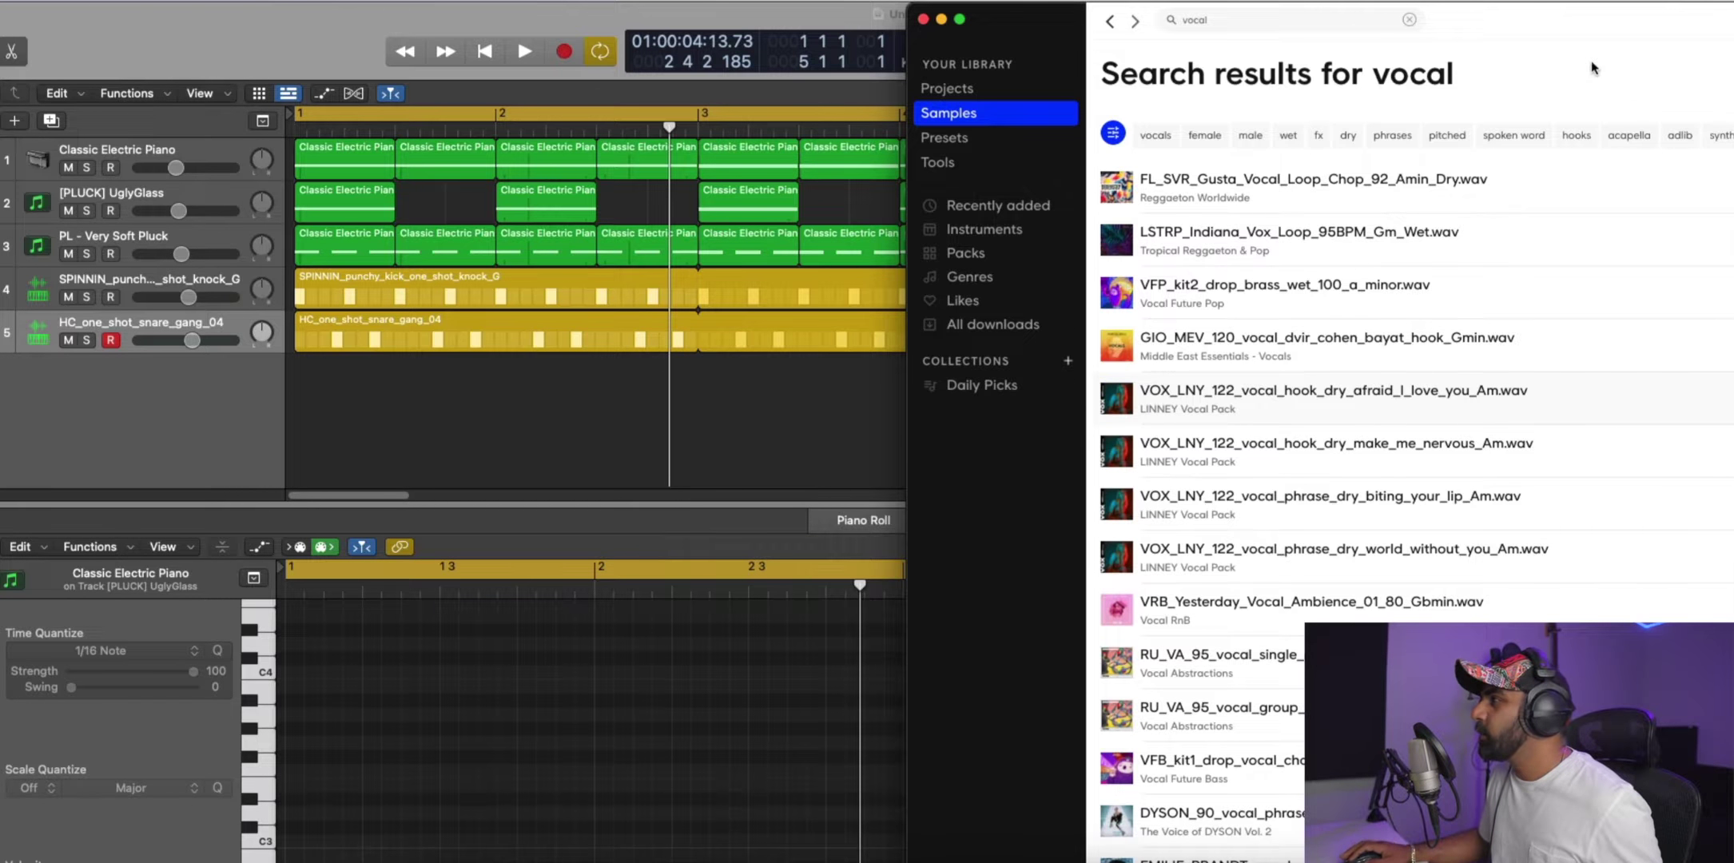
drag(1589, 27, 1196, 27)
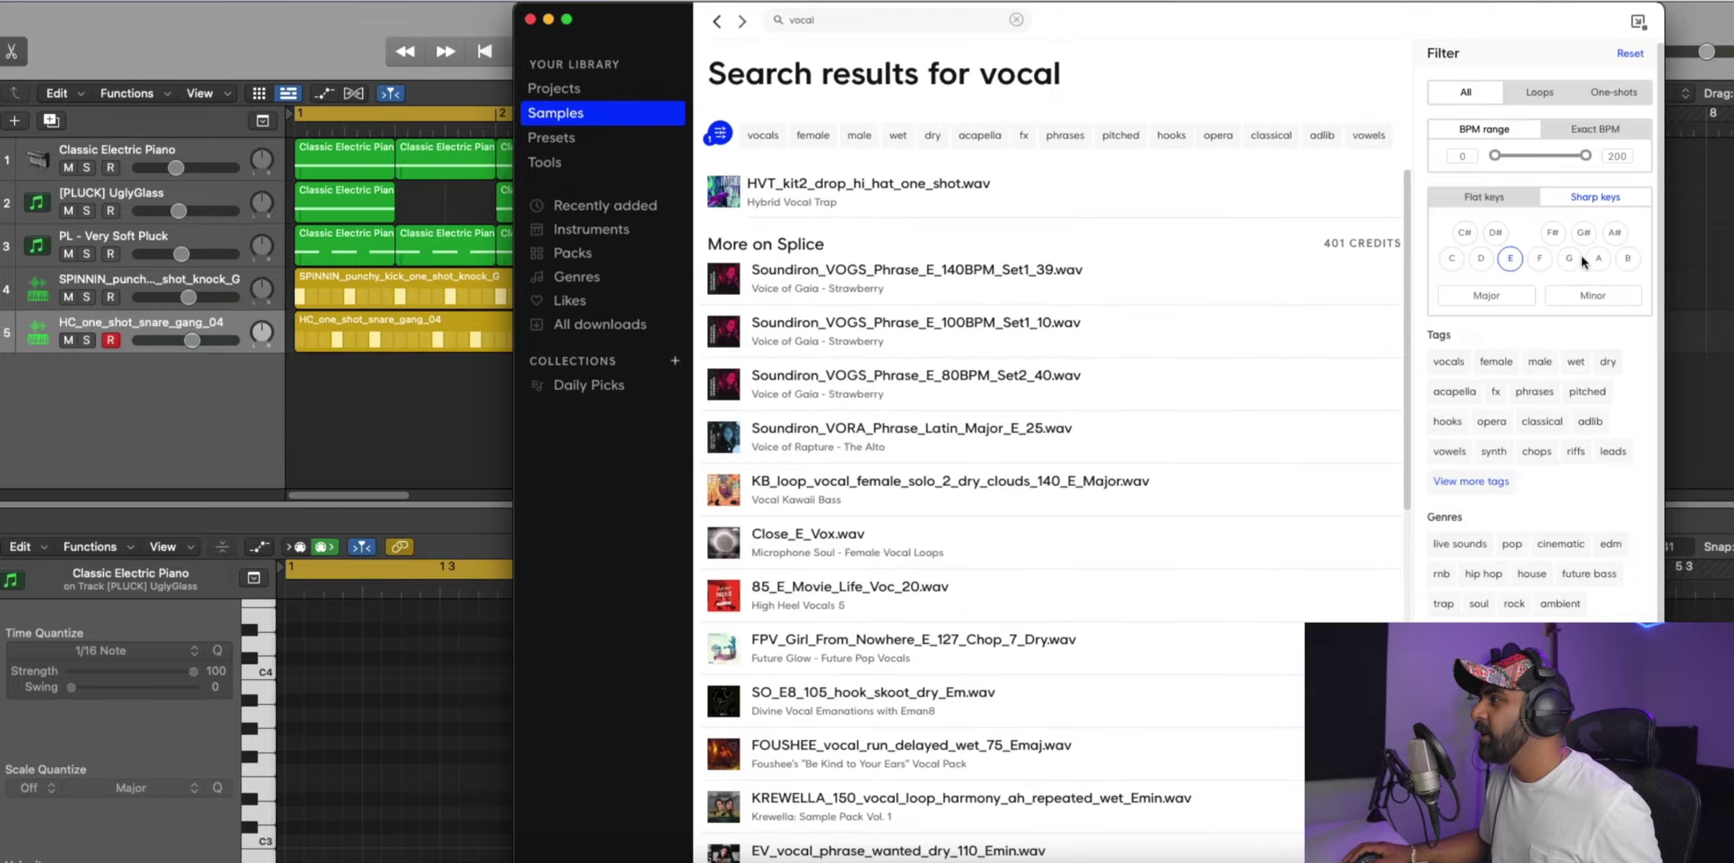
click(1579, 297)
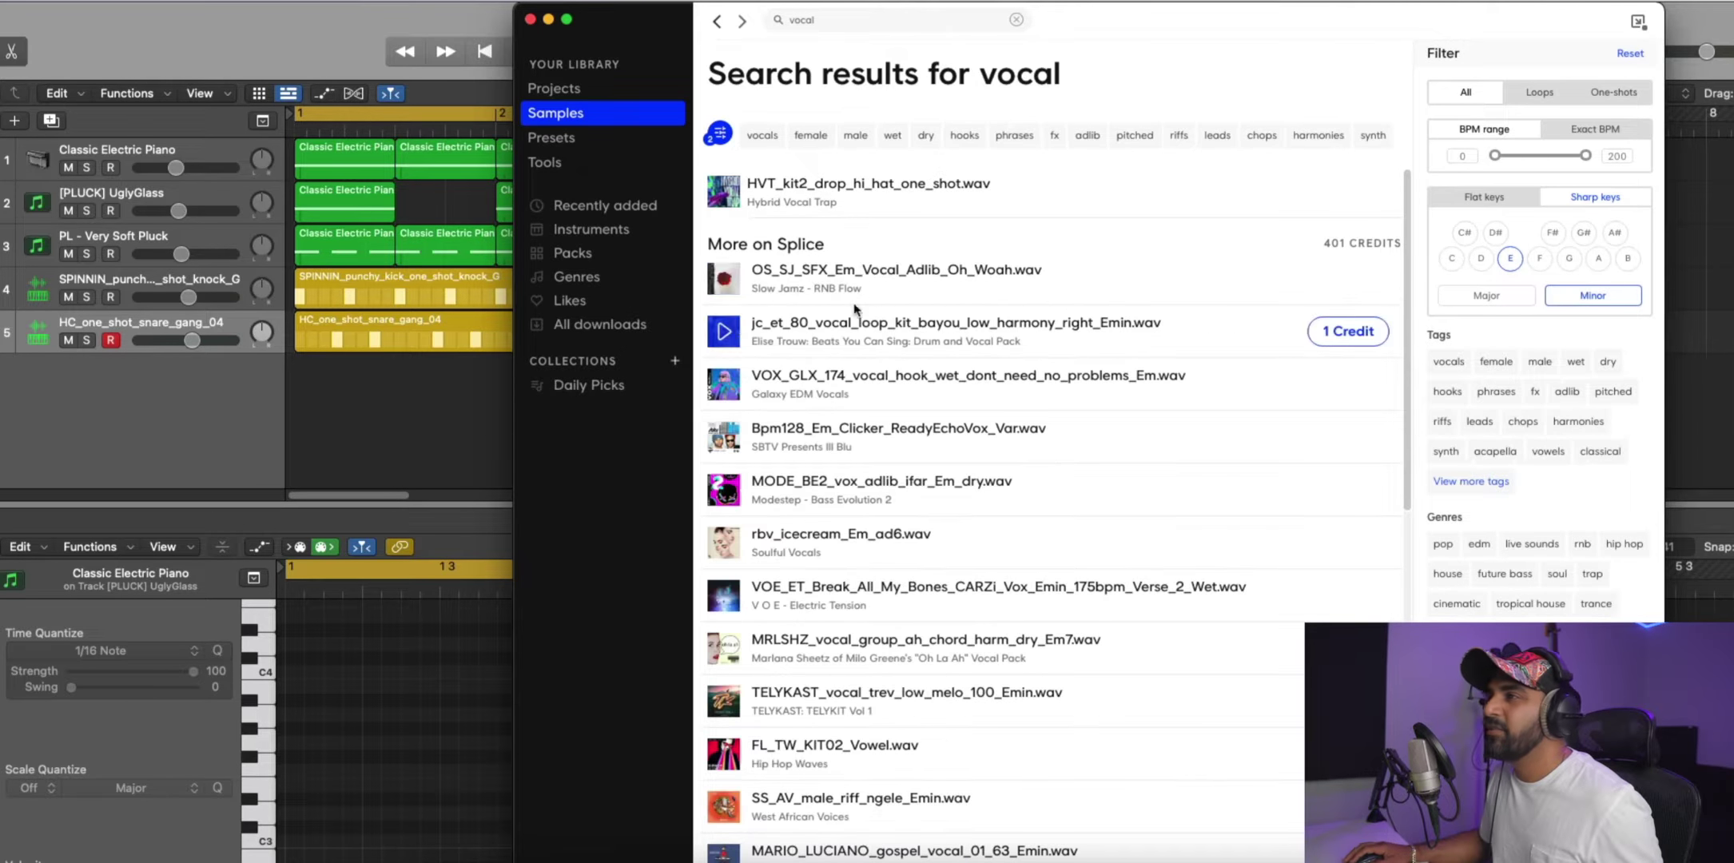
Load HVT_kit2_drop_hi_hat_one_shot.wav from Splice onto a new Quick Sampler (Original) track in Logic Pro.
drag(791, 189, 139, 351)
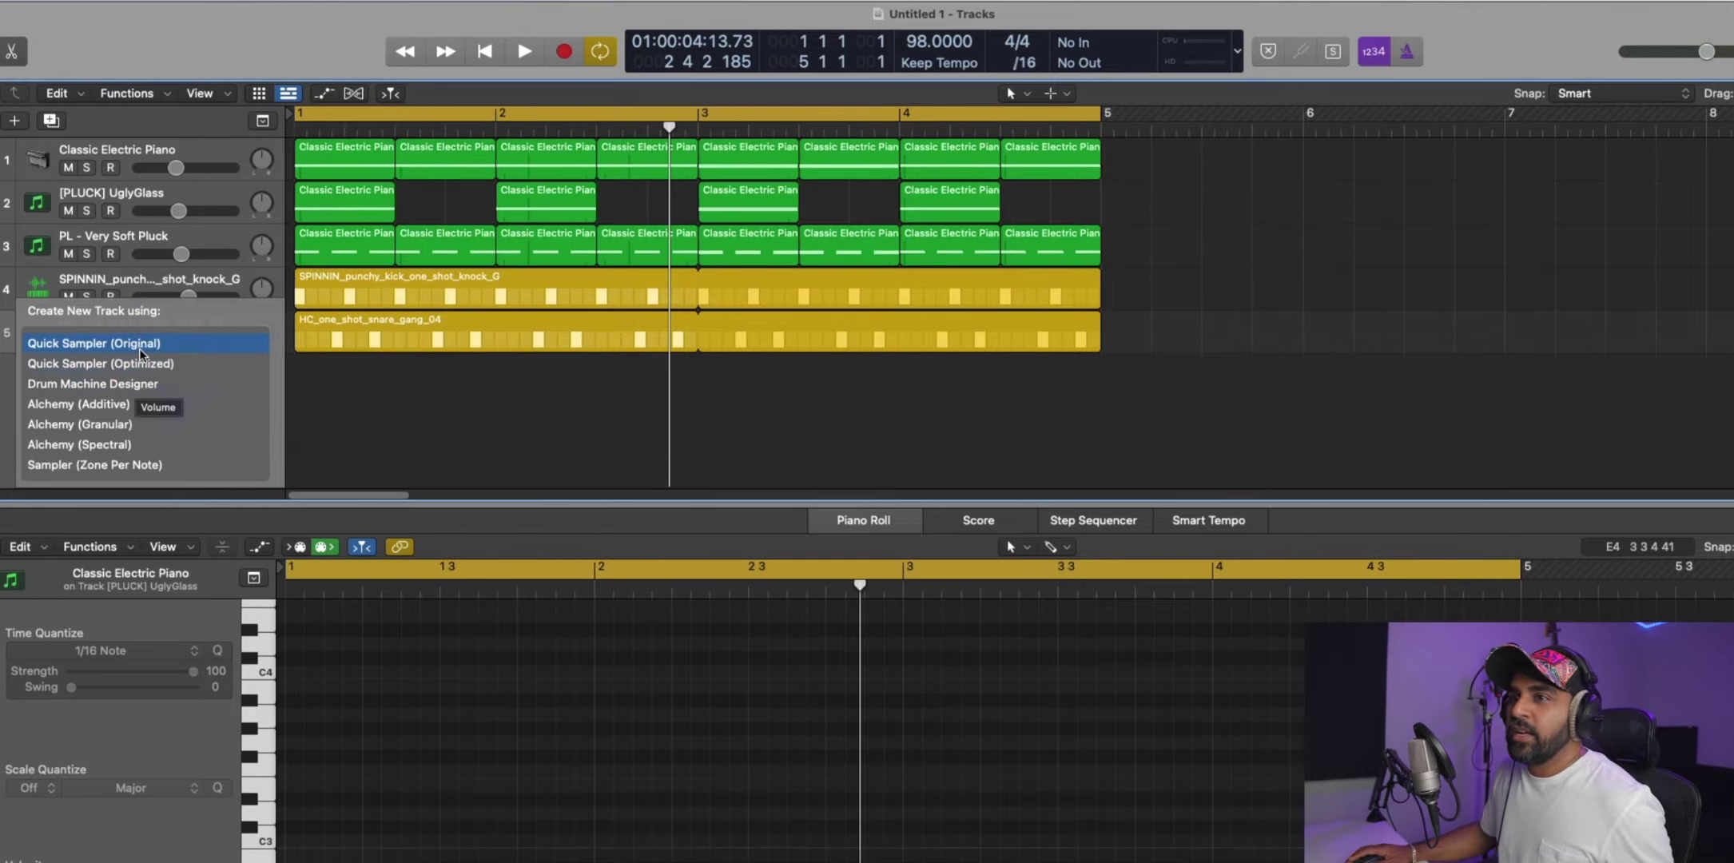
drag(312, 366, 382, 348)
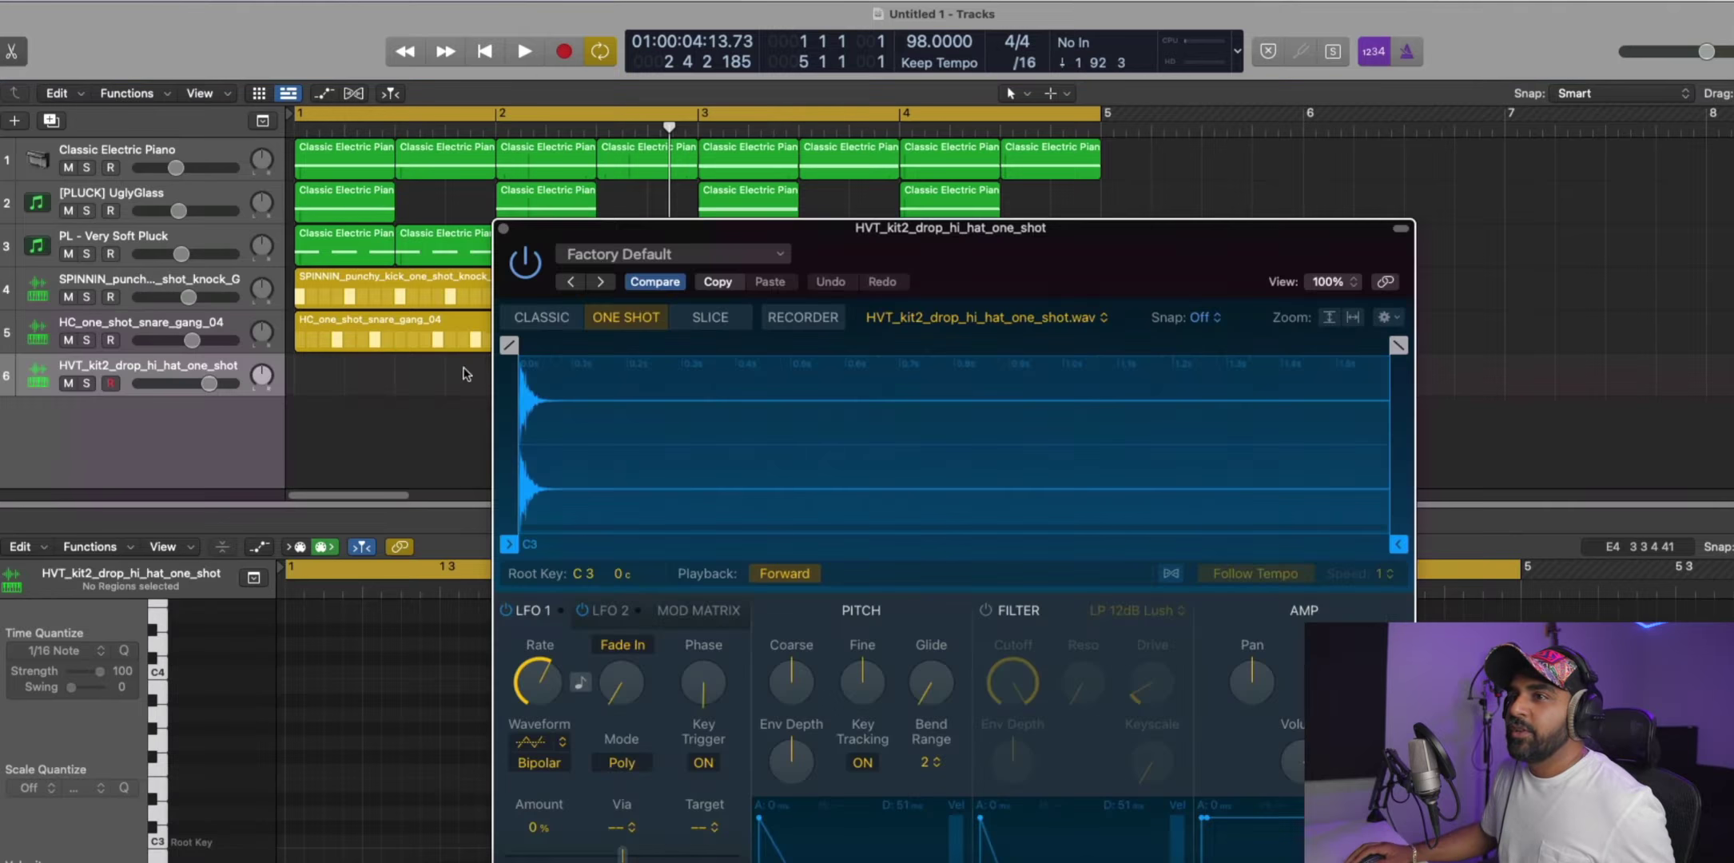
click(504, 229)
Download Soundiron_VORA_Phrase_Vowel_80BPM_Minor_E_03.wav from the Splice results and load it into Quick Sampler on a new track in Logic Pro.
key(super+Tab)
scroll(725, 542, down, 5)
click(724, 537)
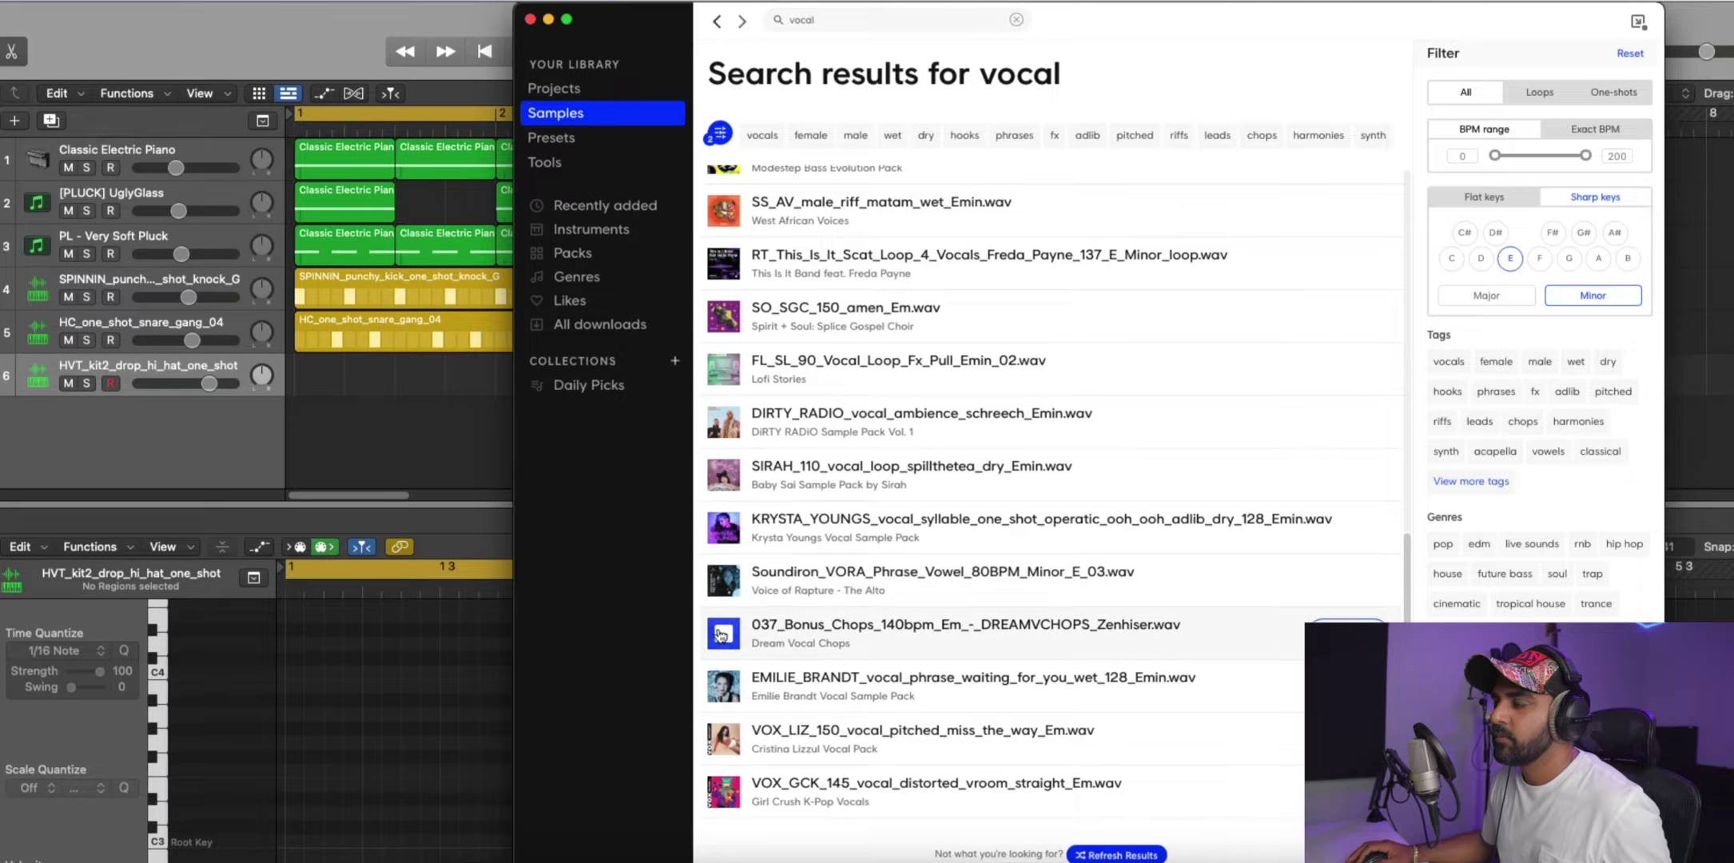
click(723, 591)
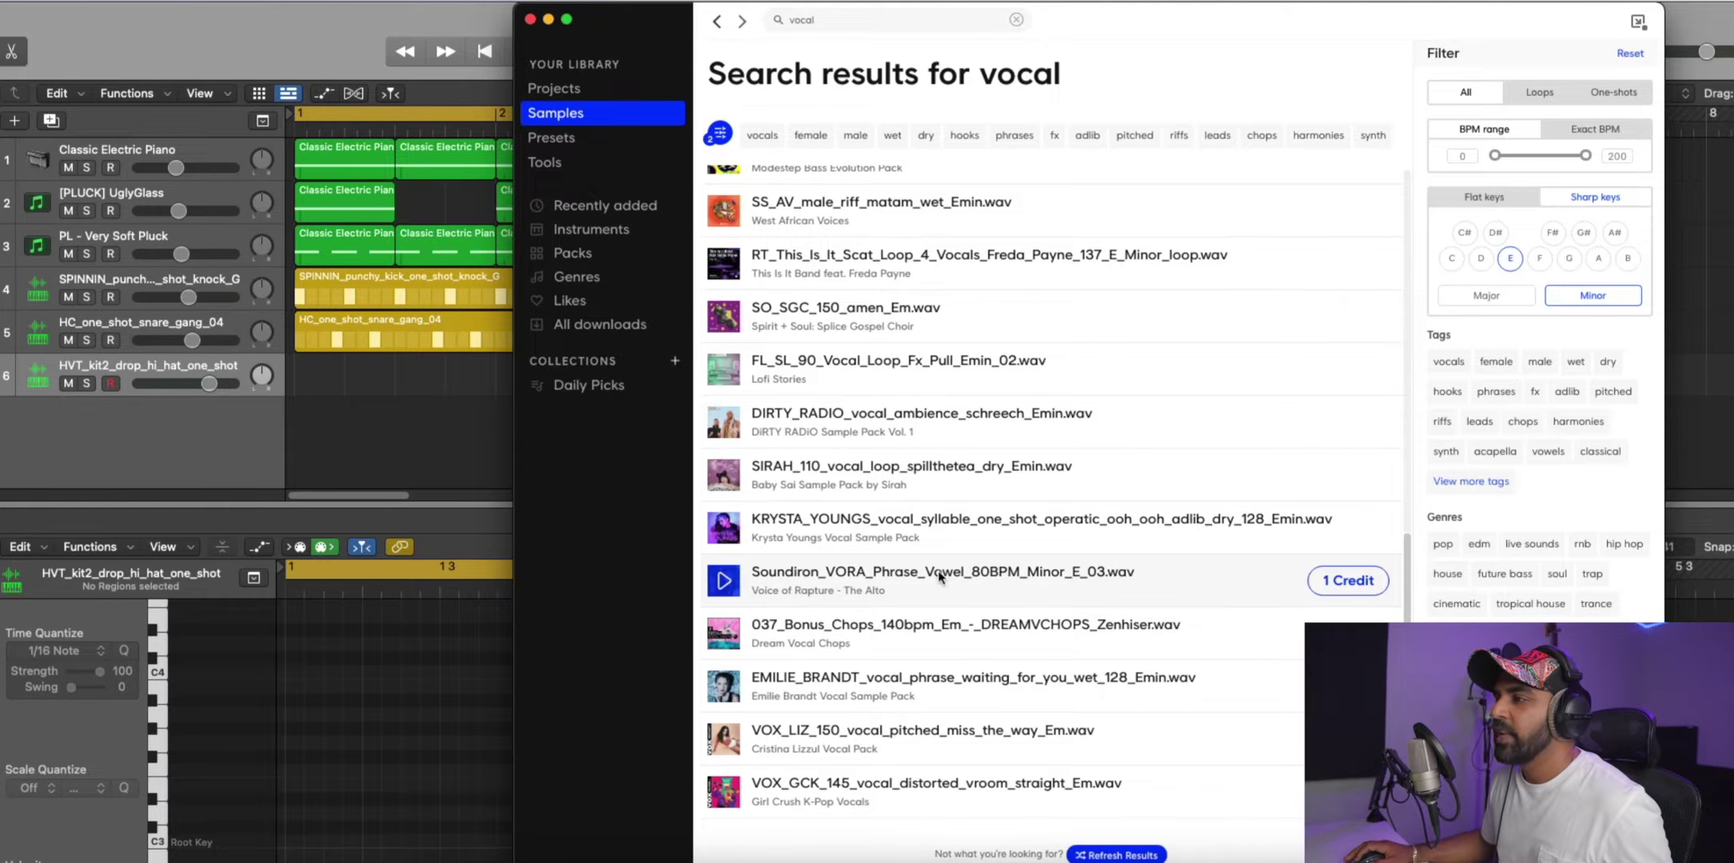
click(1348, 580)
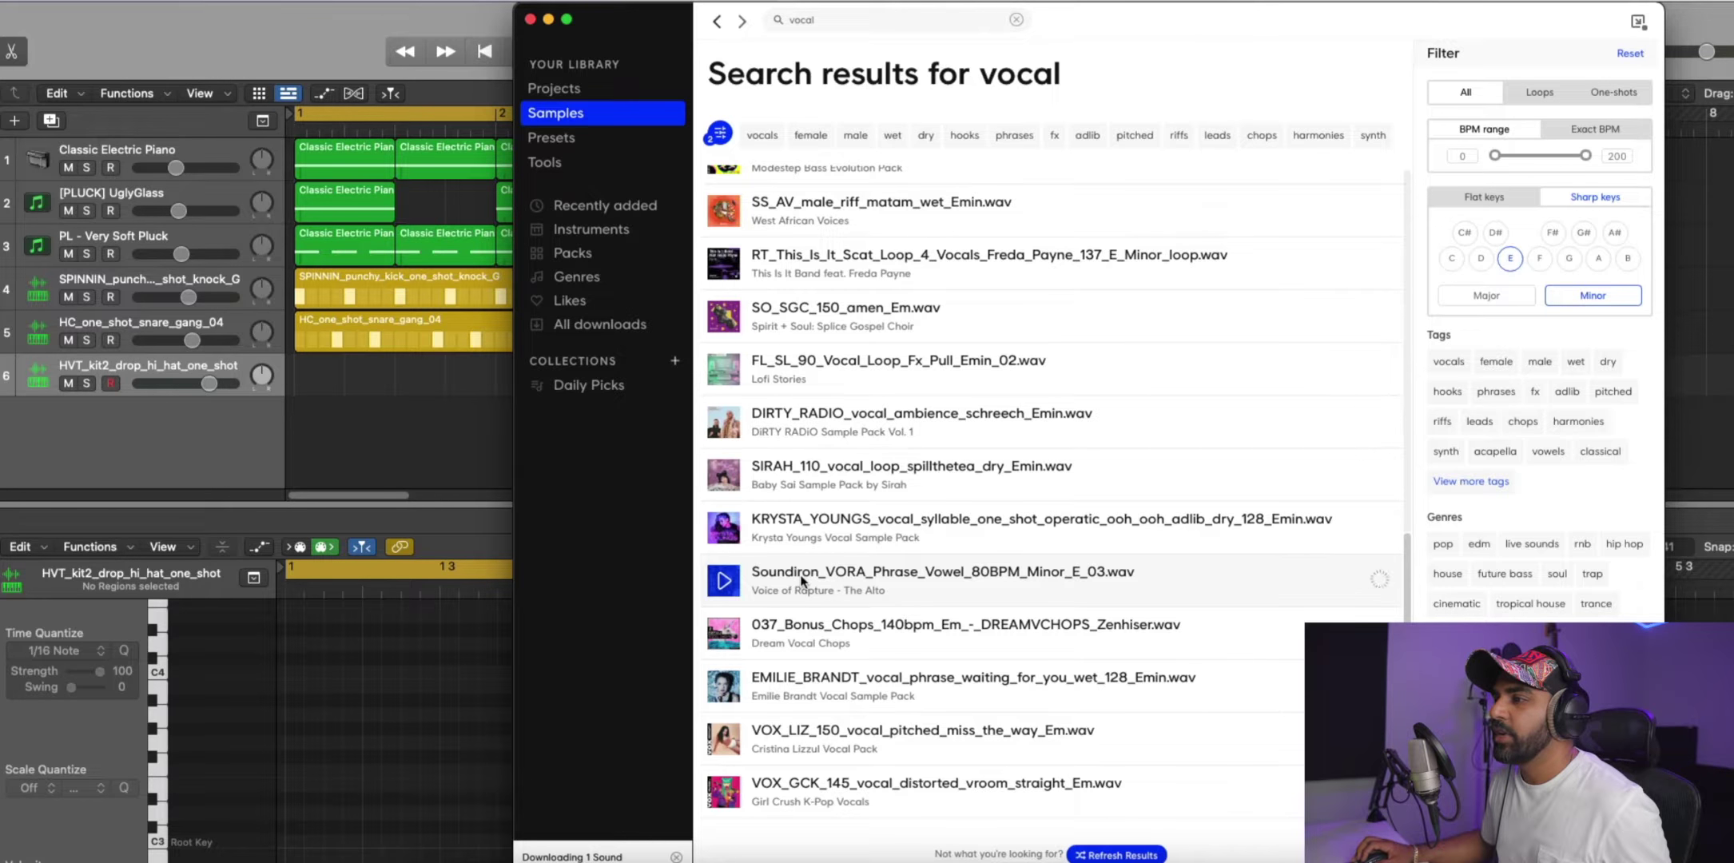
drag(801, 581, 145, 371)
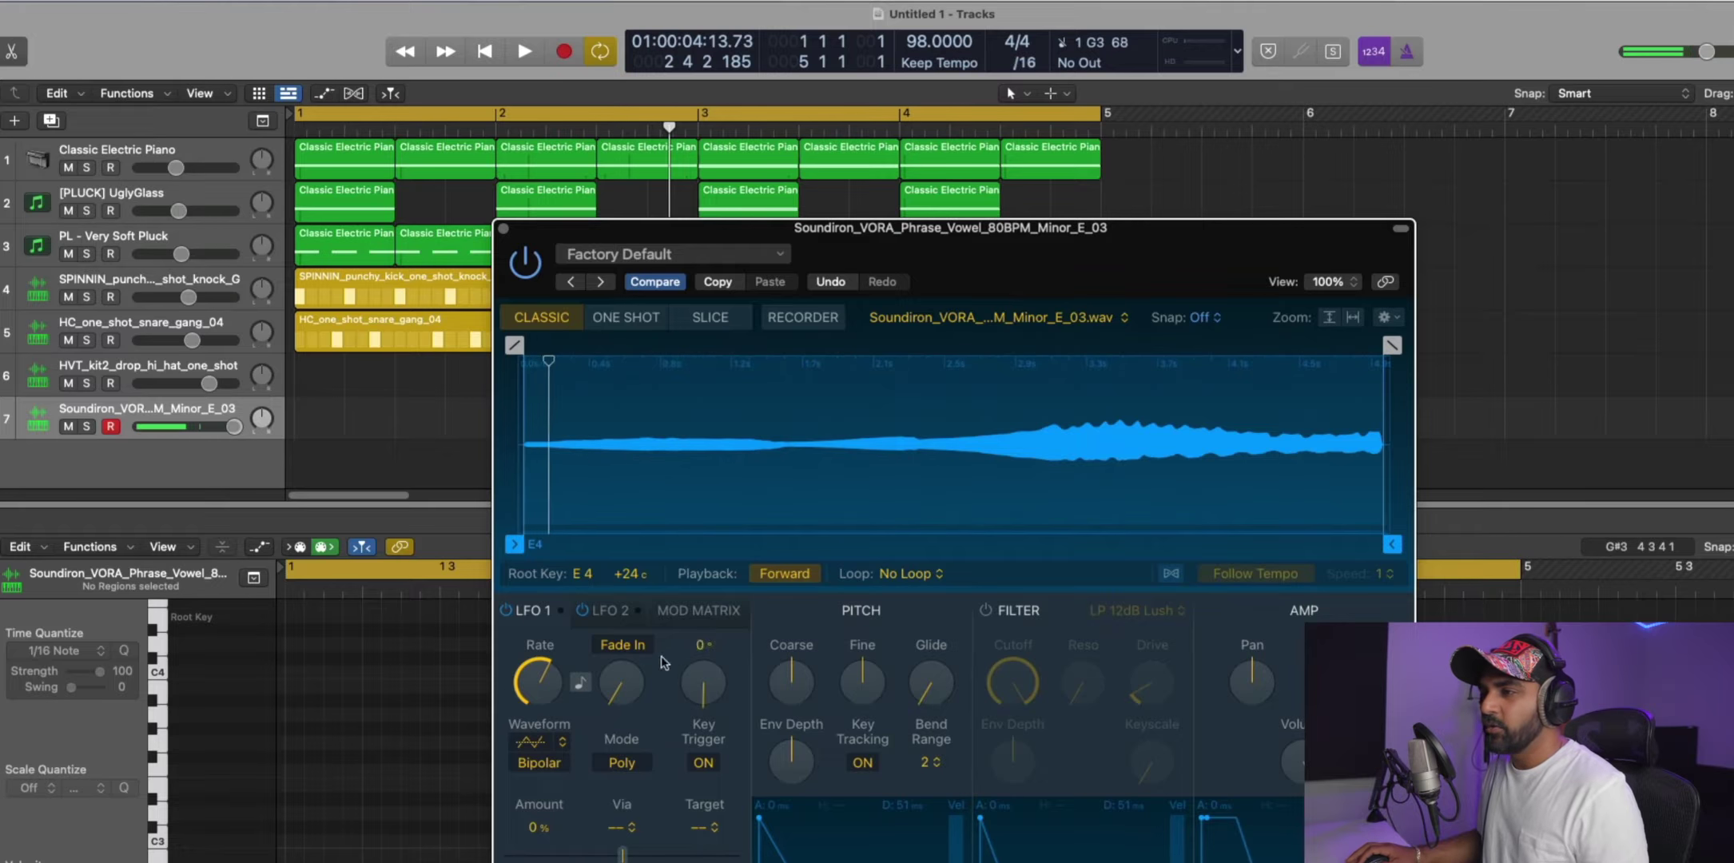
click(504, 229)
Create a pattern region on the HVT_kit2_drop_hi_hat_one_shot track and turn on step 1.
right_click(298, 366)
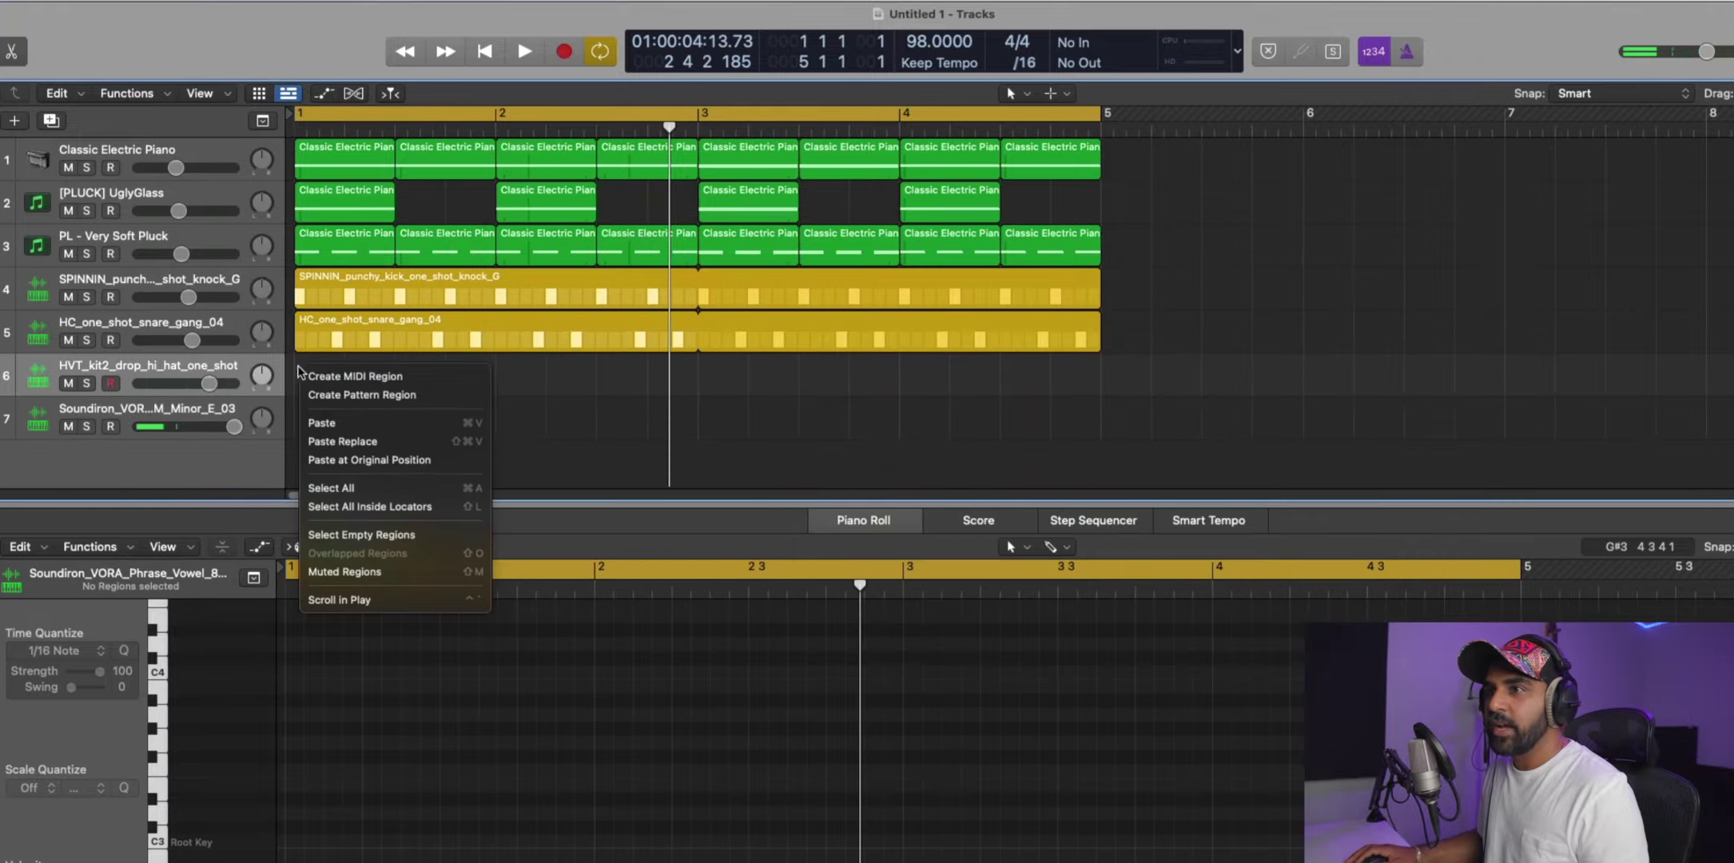
click(419, 391)
click(343, 609)
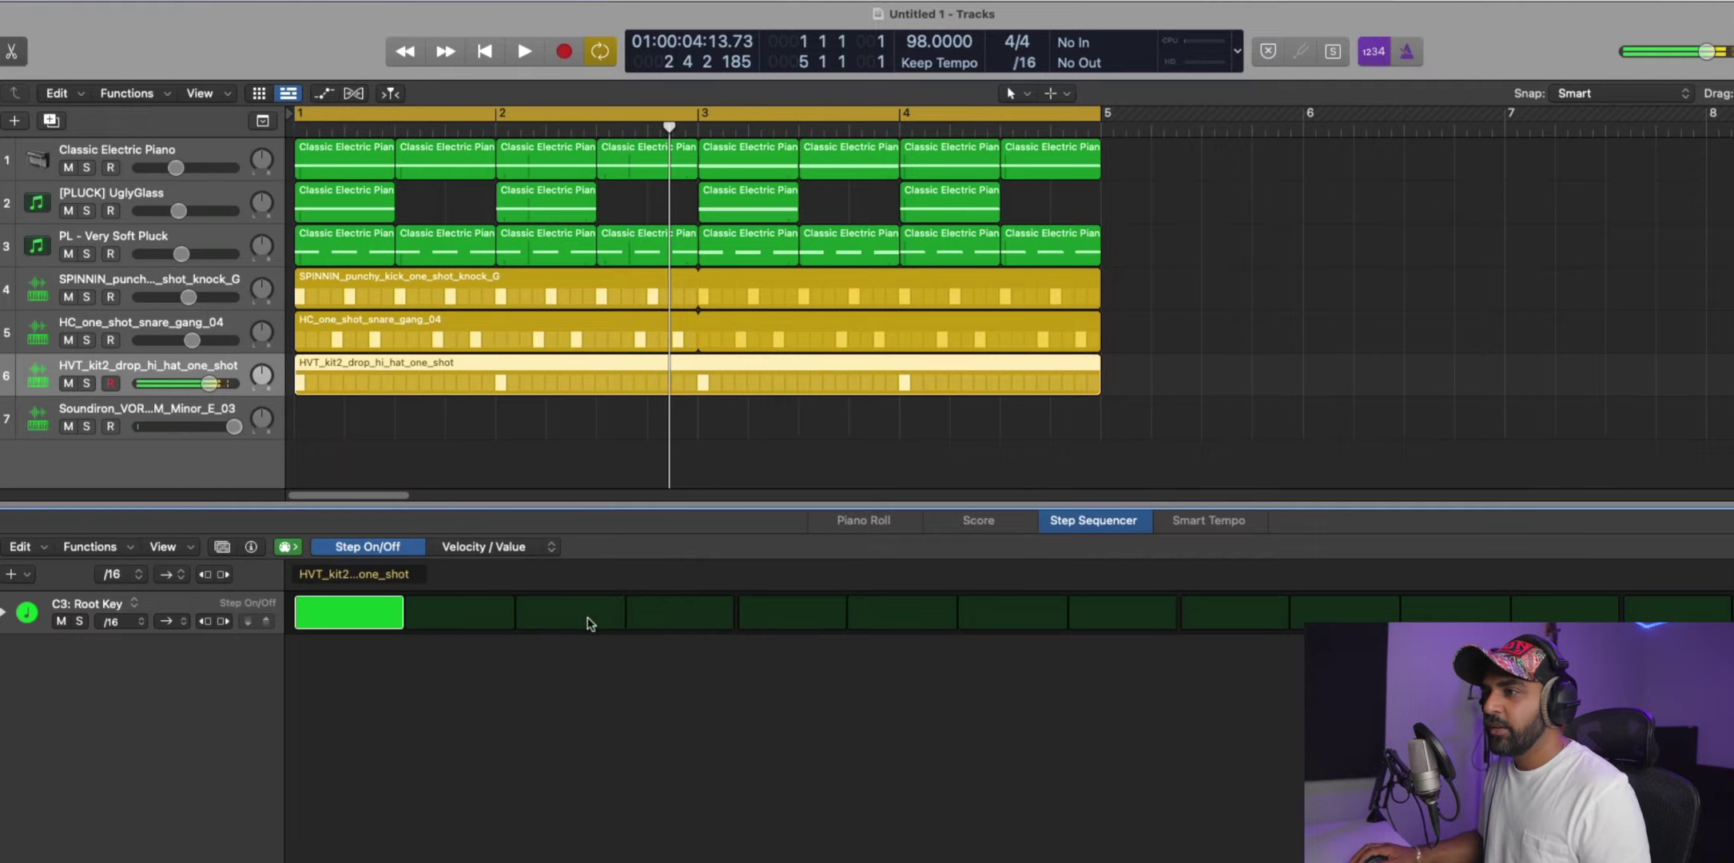
Turn on steps 3, 5, 7, 8, 9, 11 and 13 in the hi-hat pattern and play back the loop.
click(570, 612)
click(792, 612)
click(1012, 612)
click(1148, 616)
click(1234, 612)
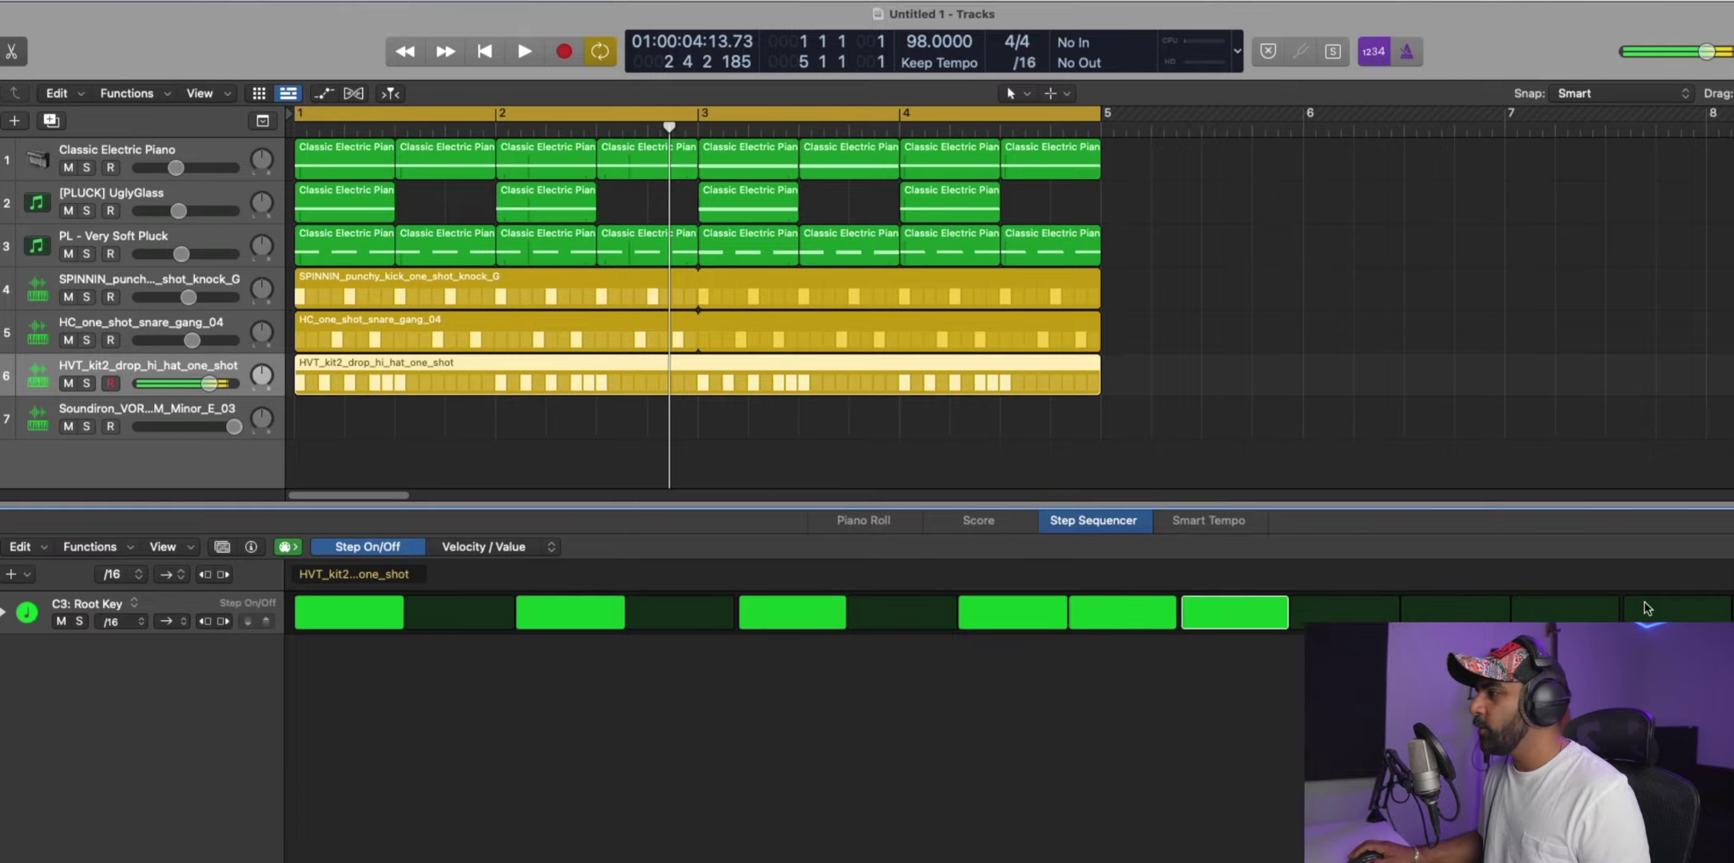
click(1455, 609)
click(1678, 609)
key(space)
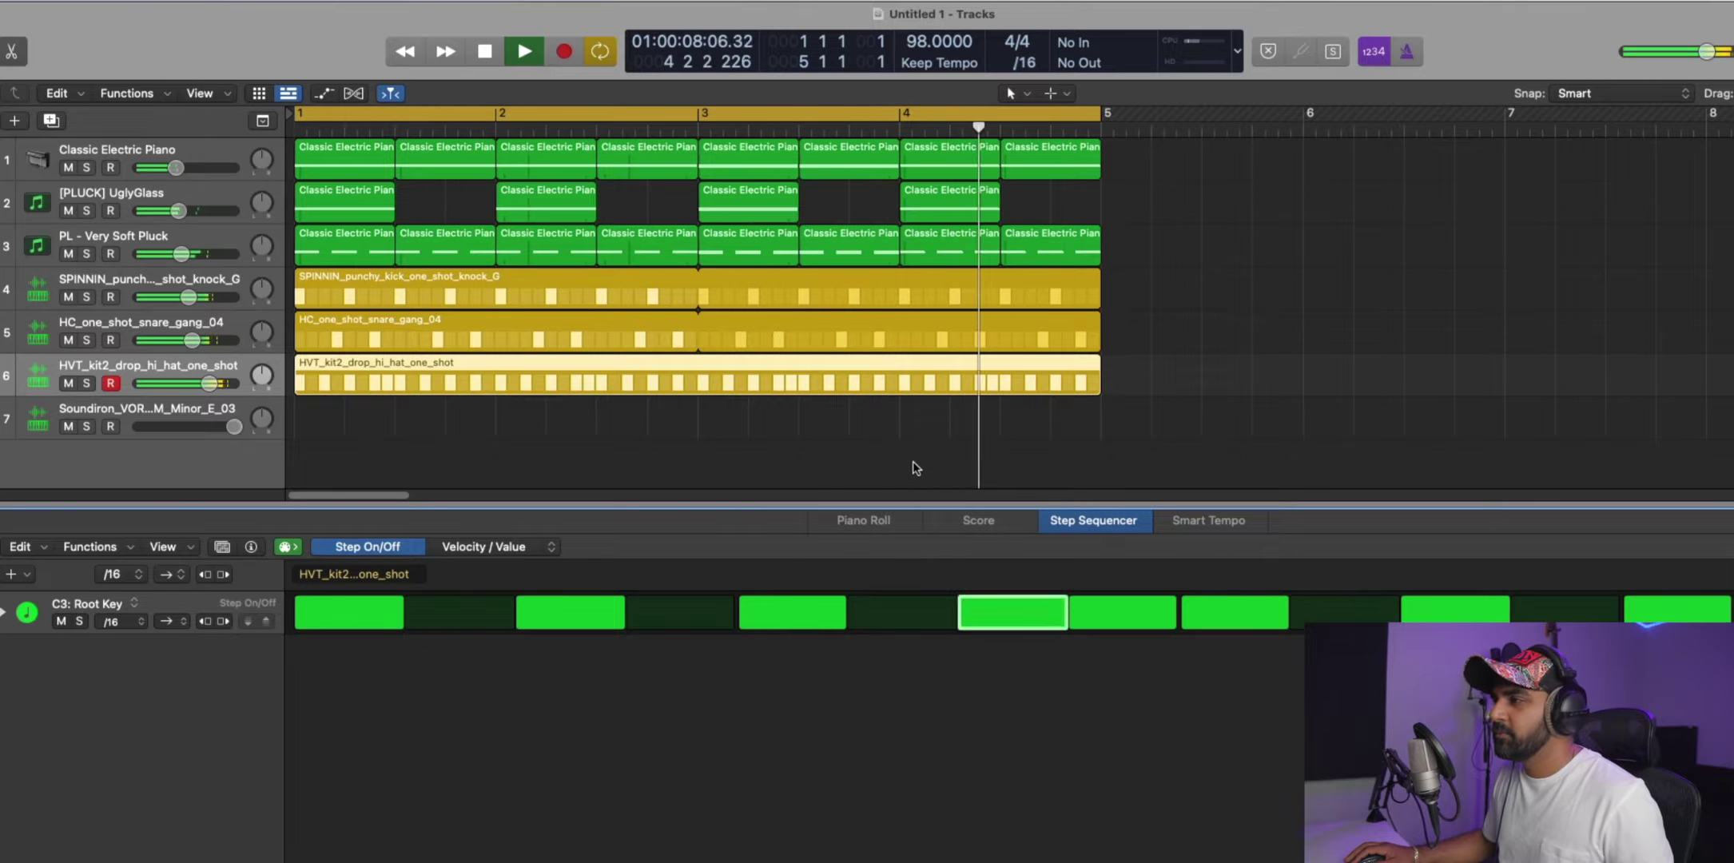
key(space)
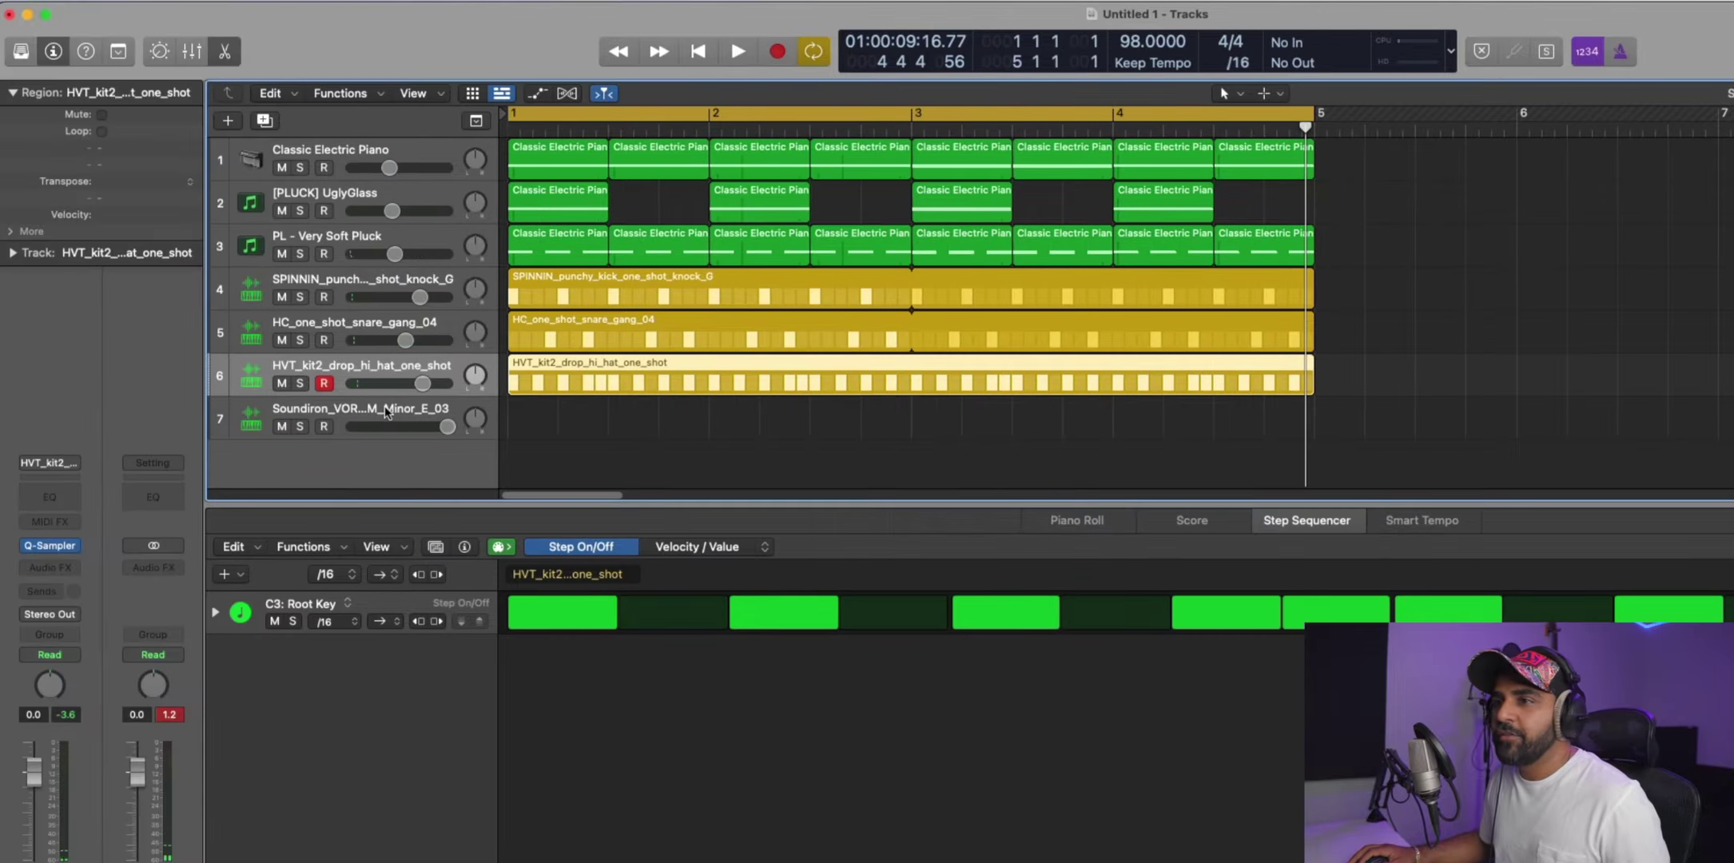
Add a new instrument track, search the library for sub, load the Deep Sub patch and raise its volume to 5.0 dB.
double_click(327, 473)
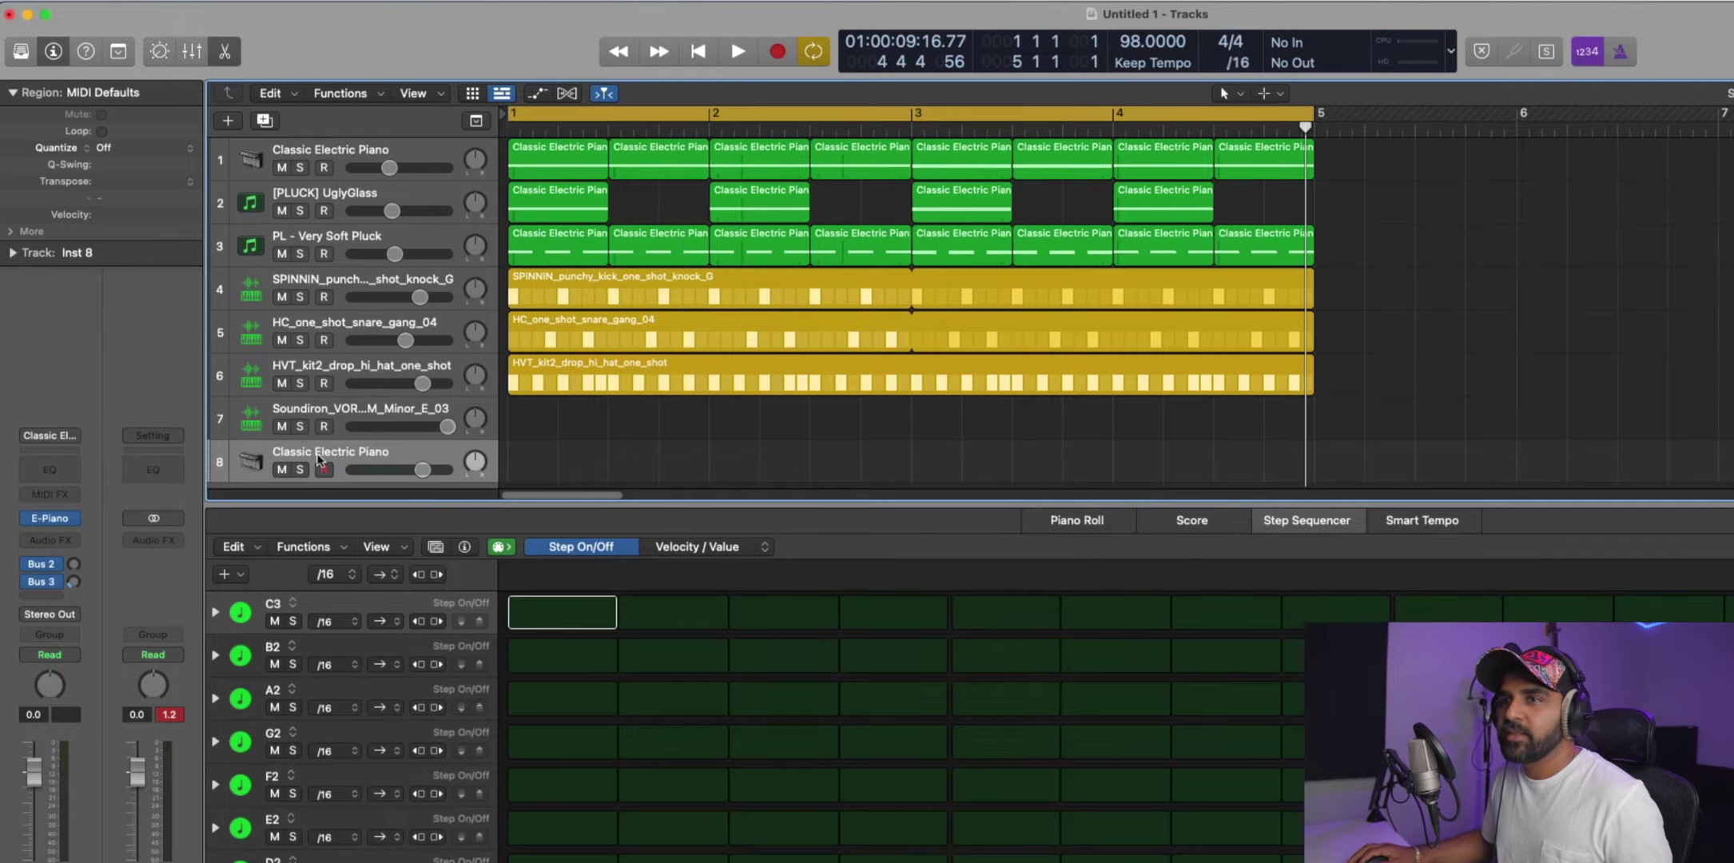
click(21, 51)
click(224, 337)
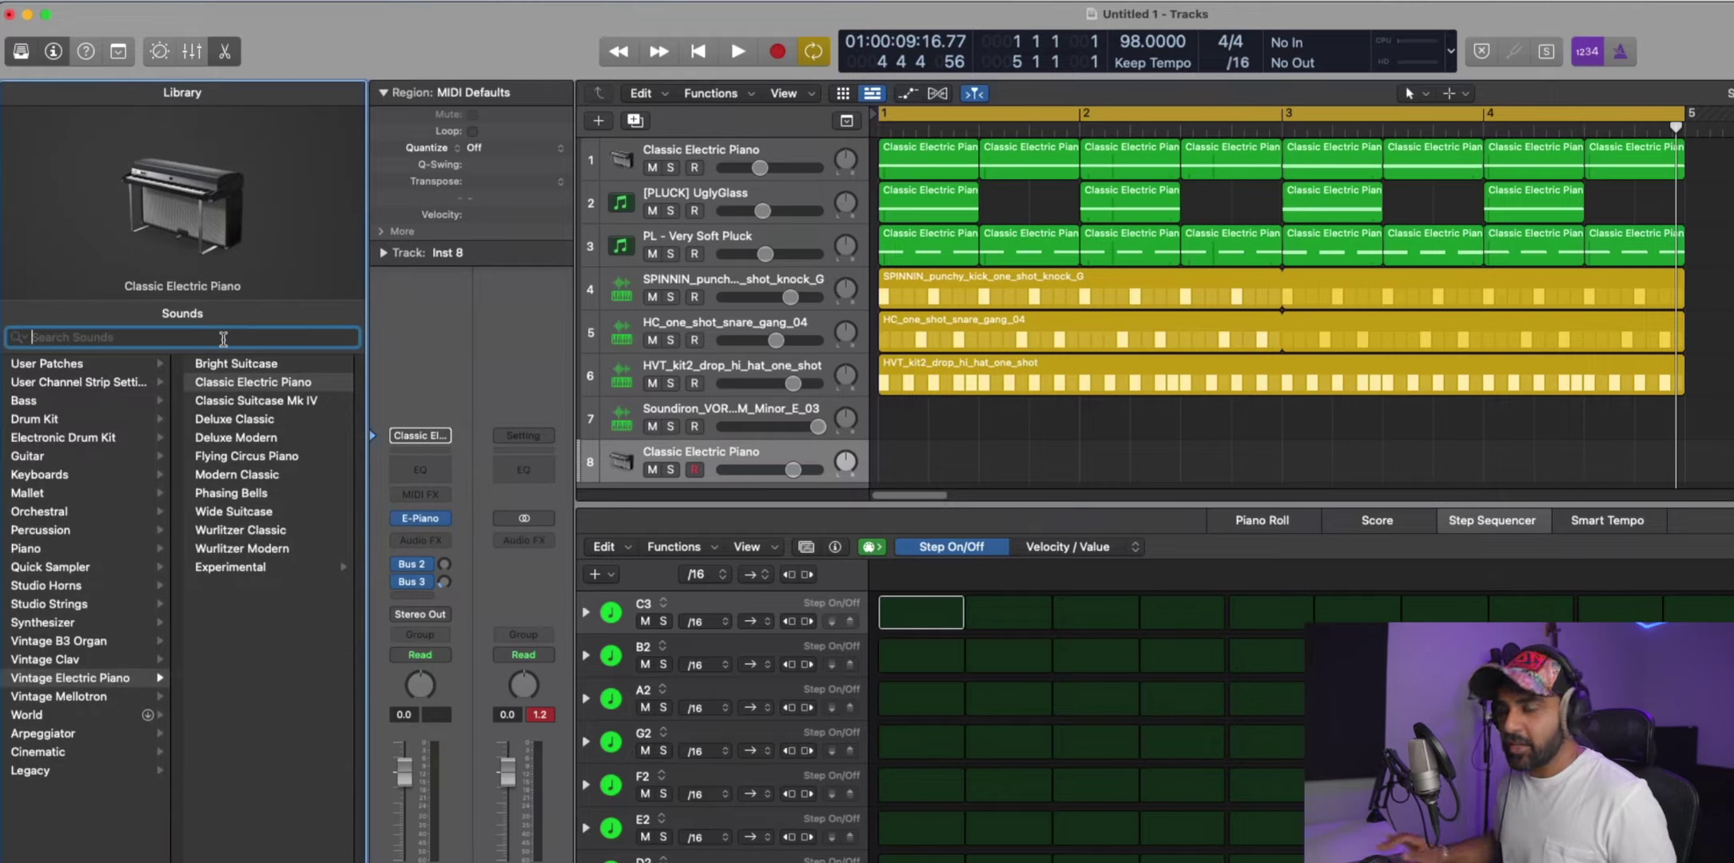
text(sub)
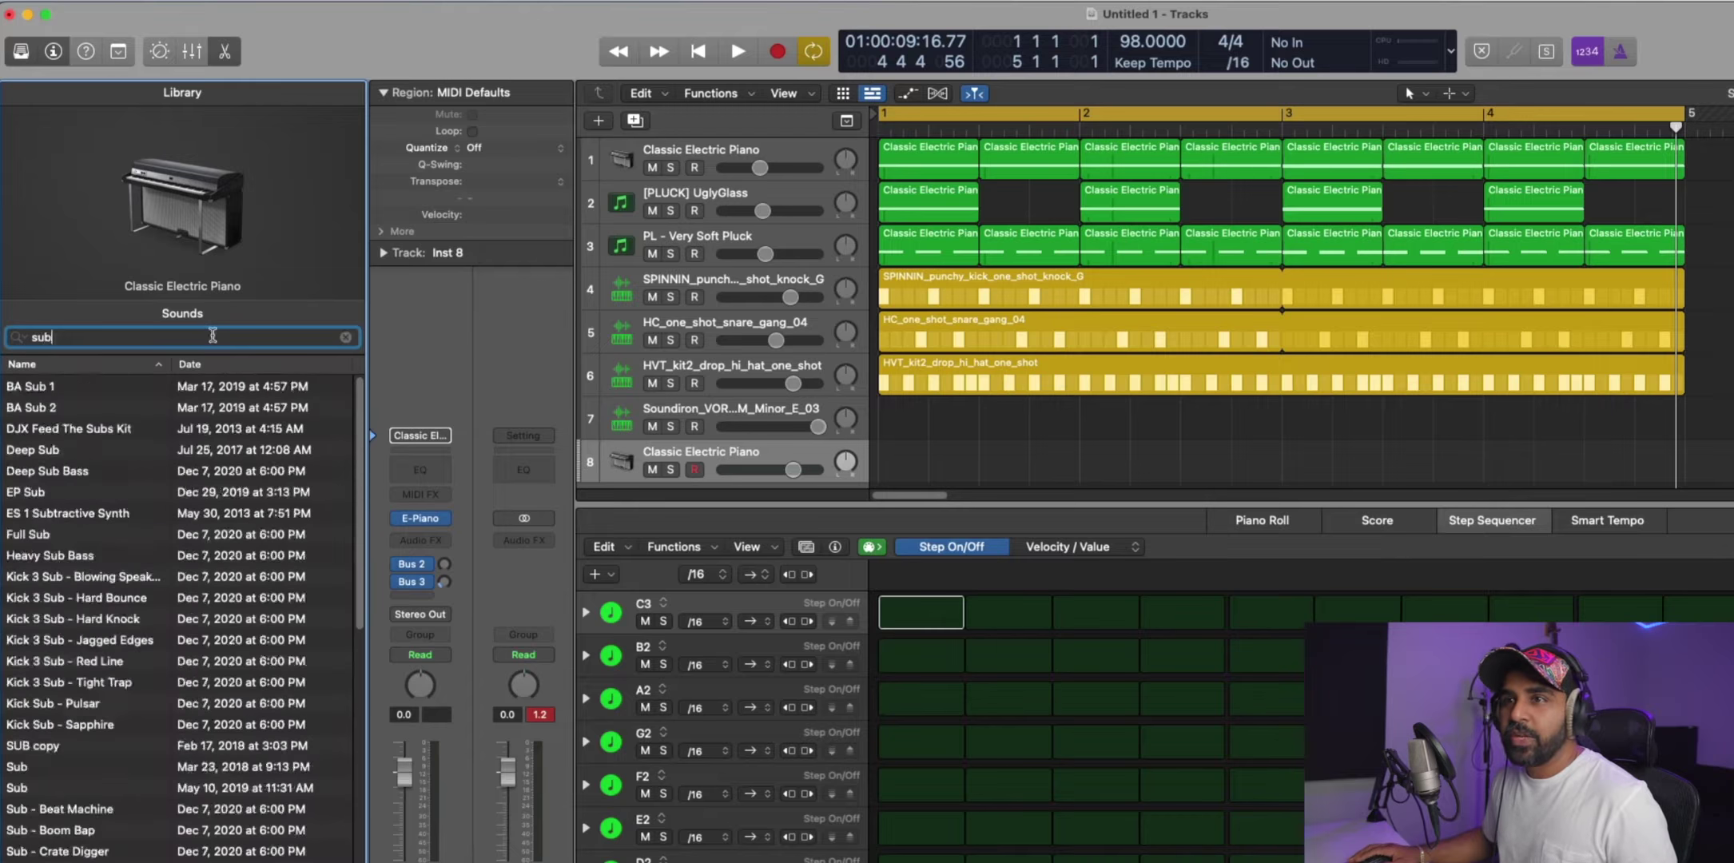
click(46, 450)
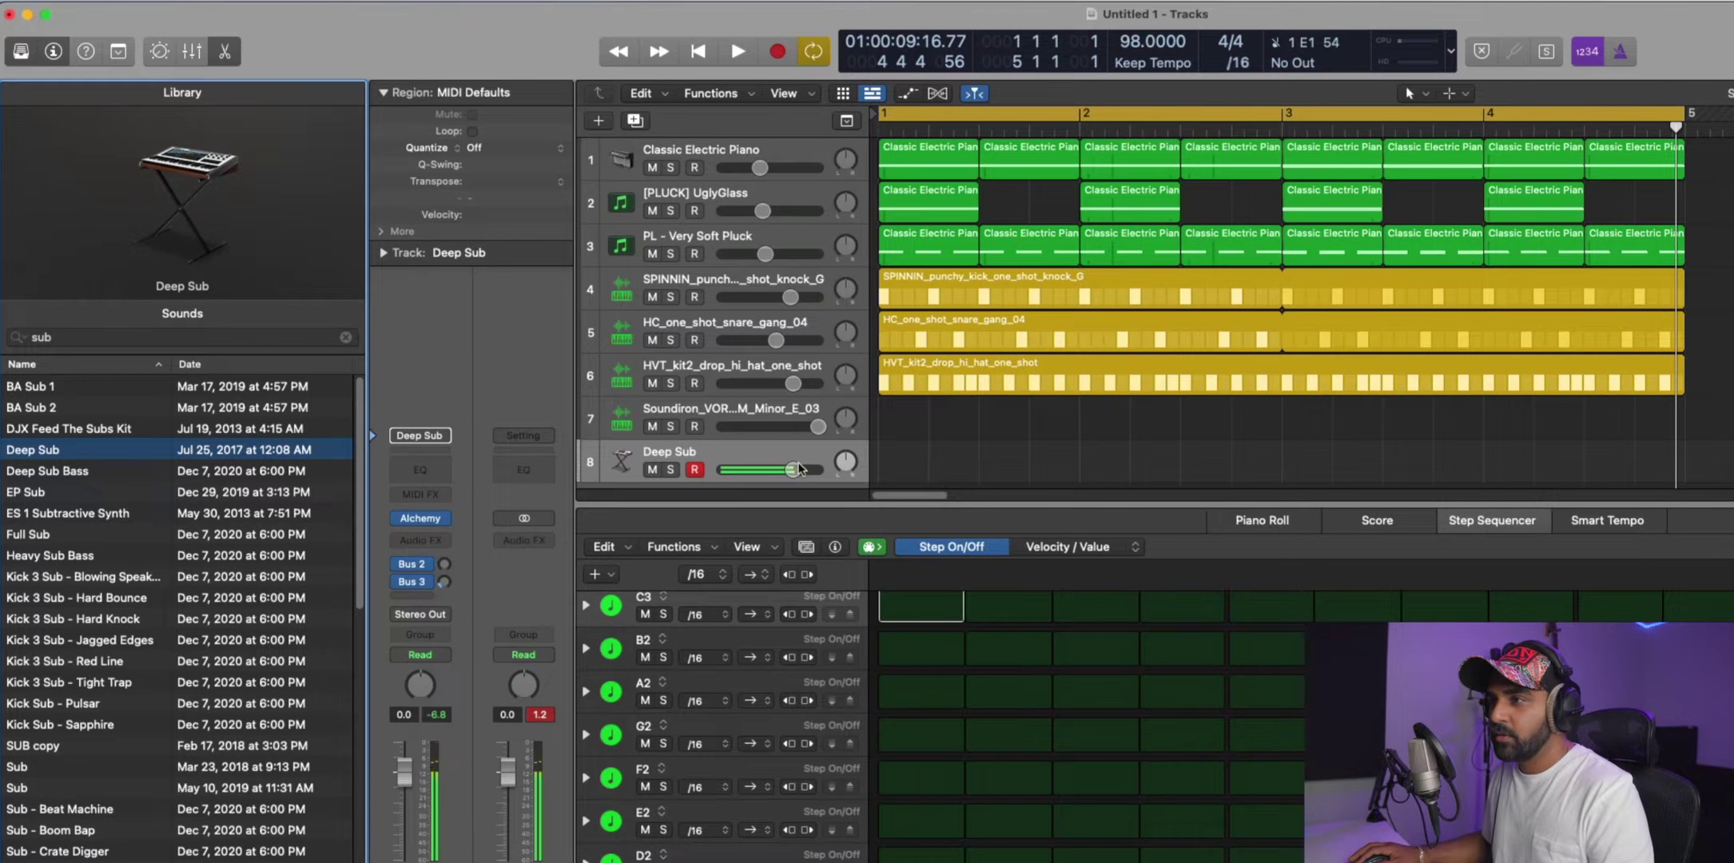
drag(794, 469, 814, 469)
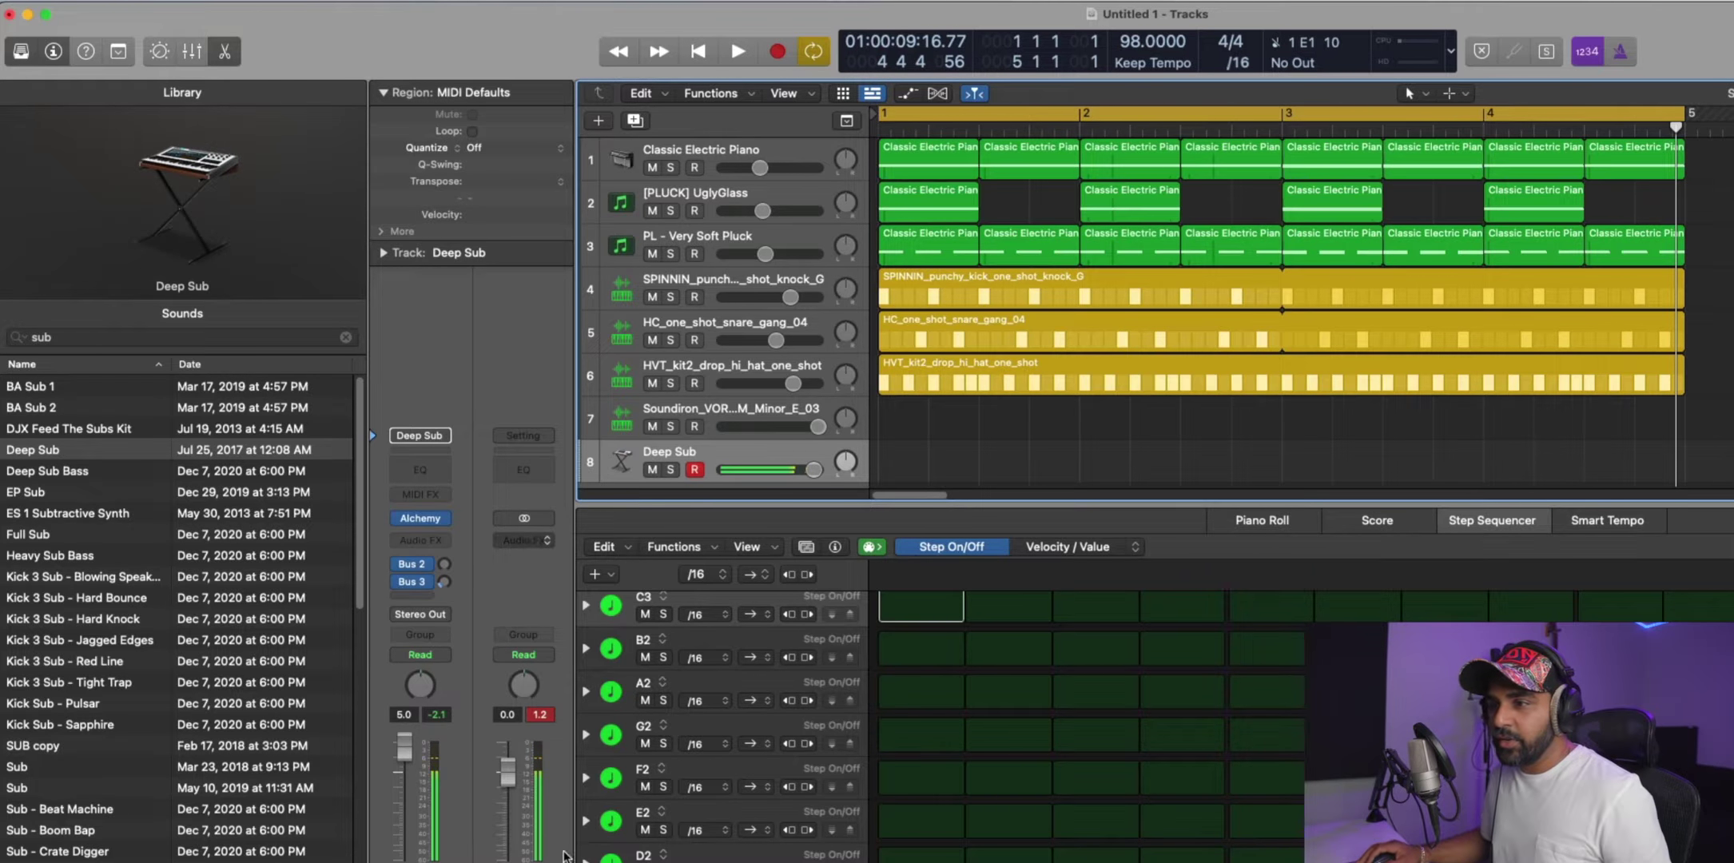
Insert a Limiter on the Stereo Out channel and adjust its gain, trying about -3.1 dB.
click(523, 540)
mouse_move(592, 668)
mouse_move(679, 754)
click(773, 763)
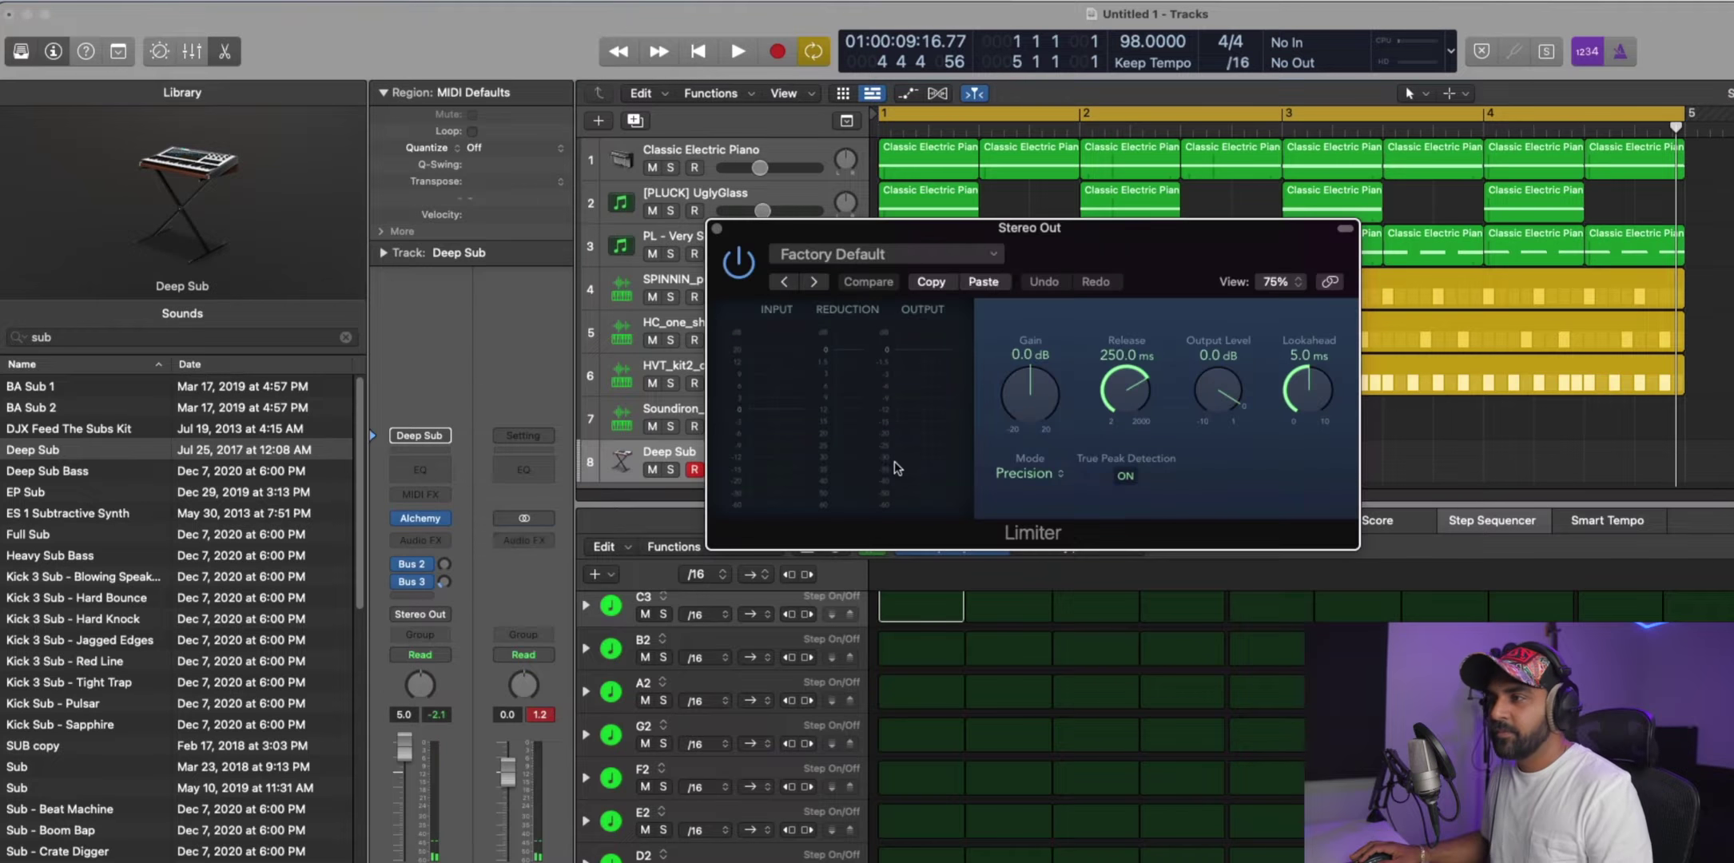
drag(1047, 395, 1049, 413)
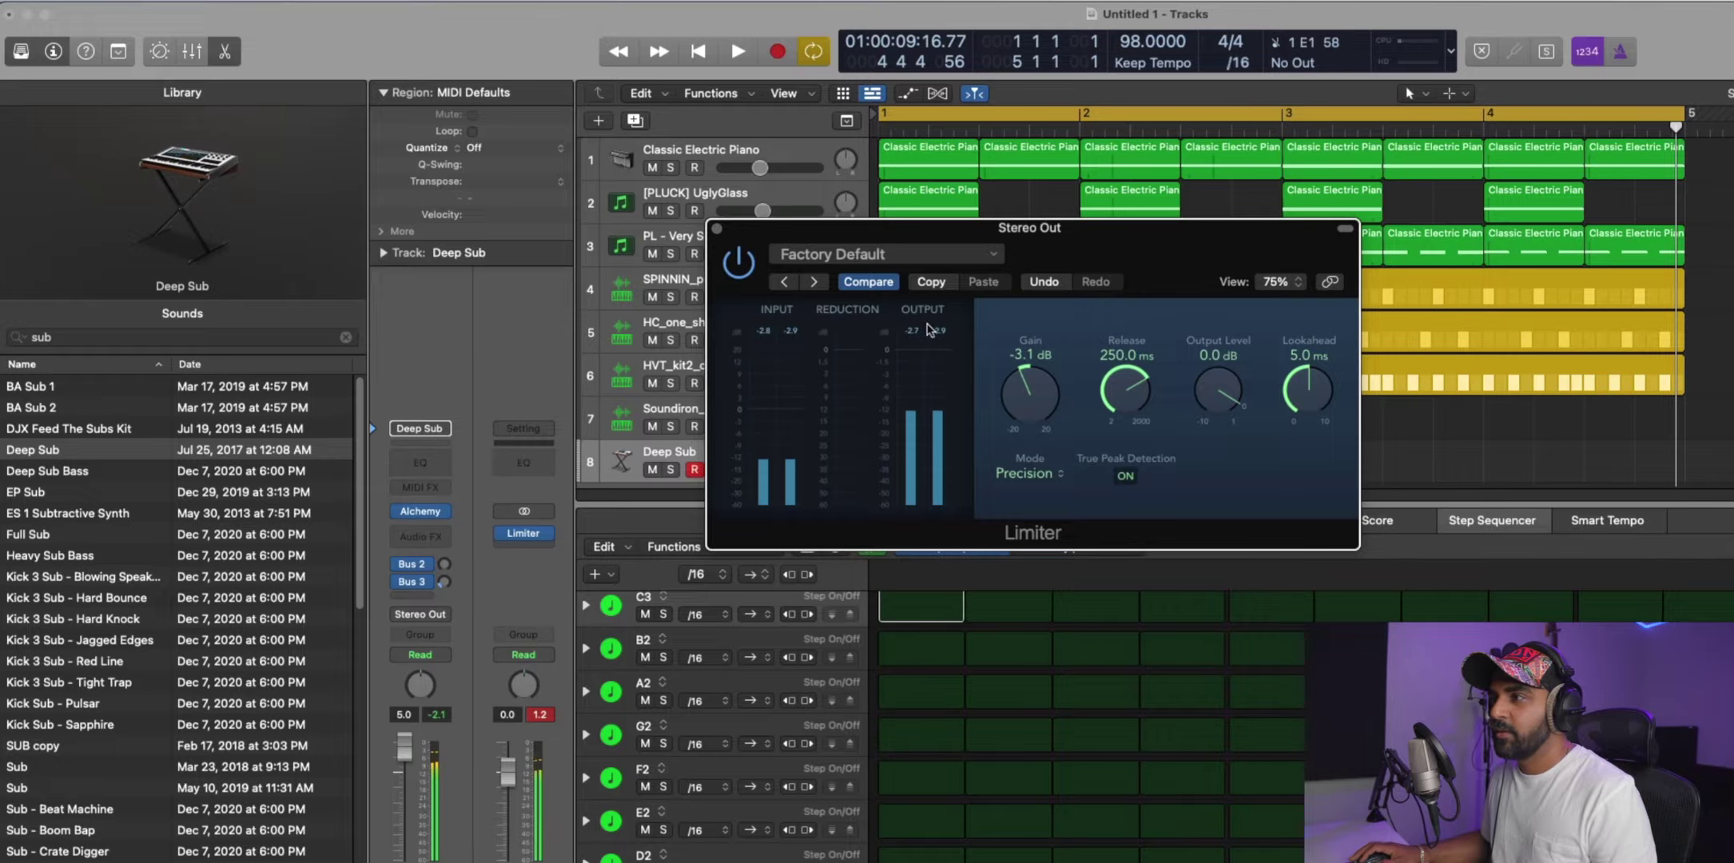
drag(1026, 397, 1026, 393)
click(716, 230)
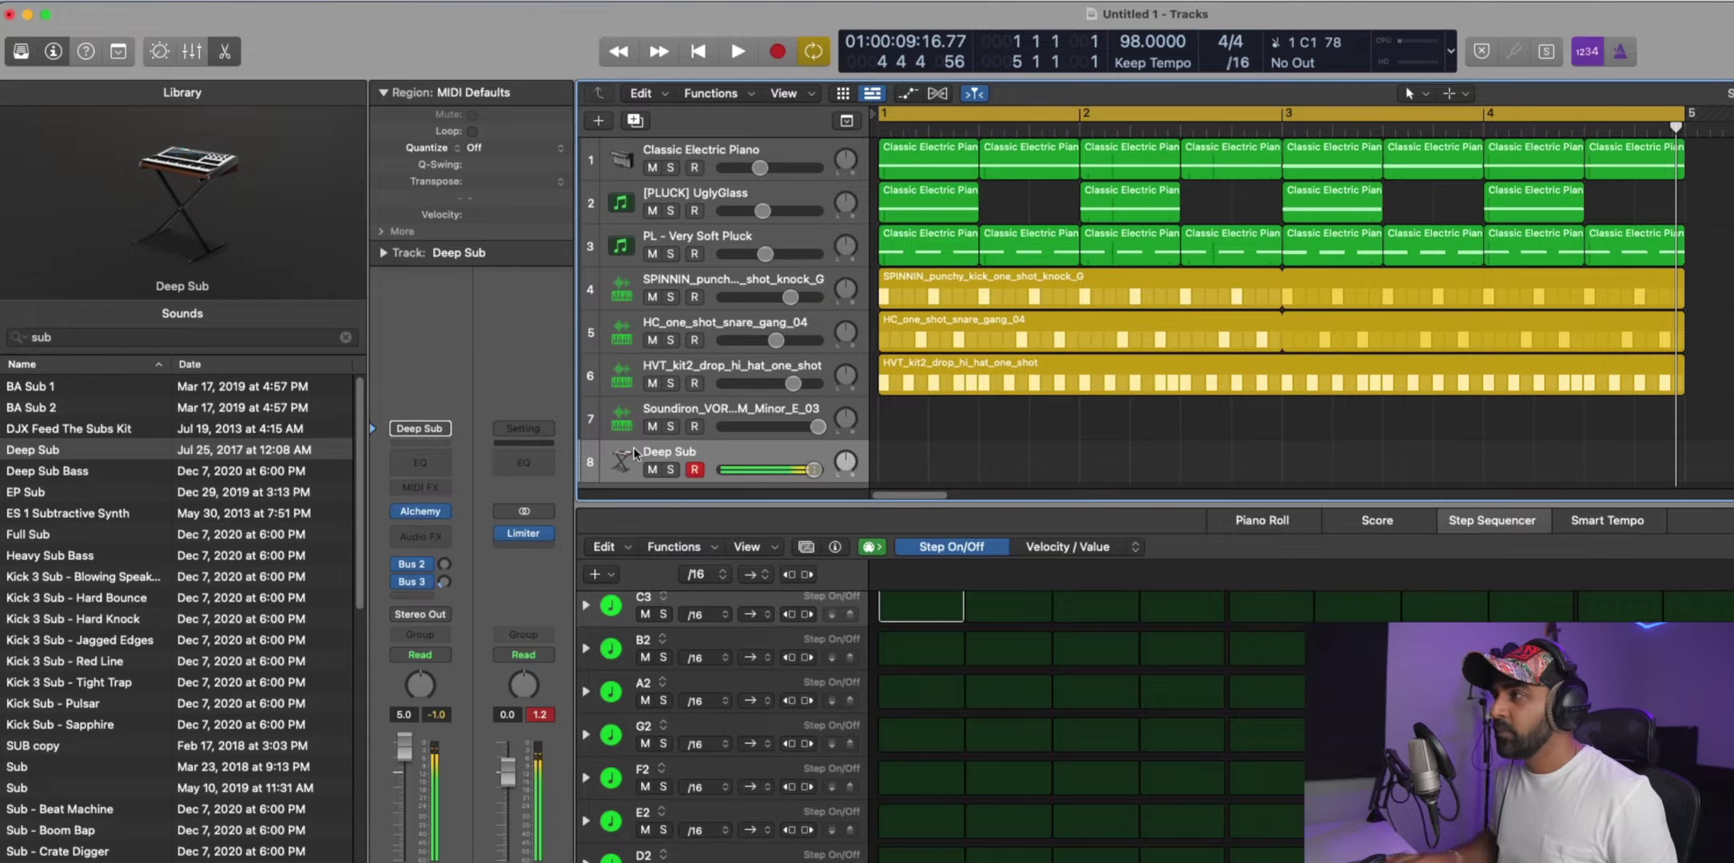
Join all the Classic Electric Piano regions on track 1 into one region and select its chord notes in the Piano Roll.
drag(1717, 146, 901, 150)
key(super+j)
drag(1052, 812, 937, 620)
drag(1391, 799, 1279, 575)
drag(1694, 800, 1590, 575)
drag(1678, 755, 1598, 675)
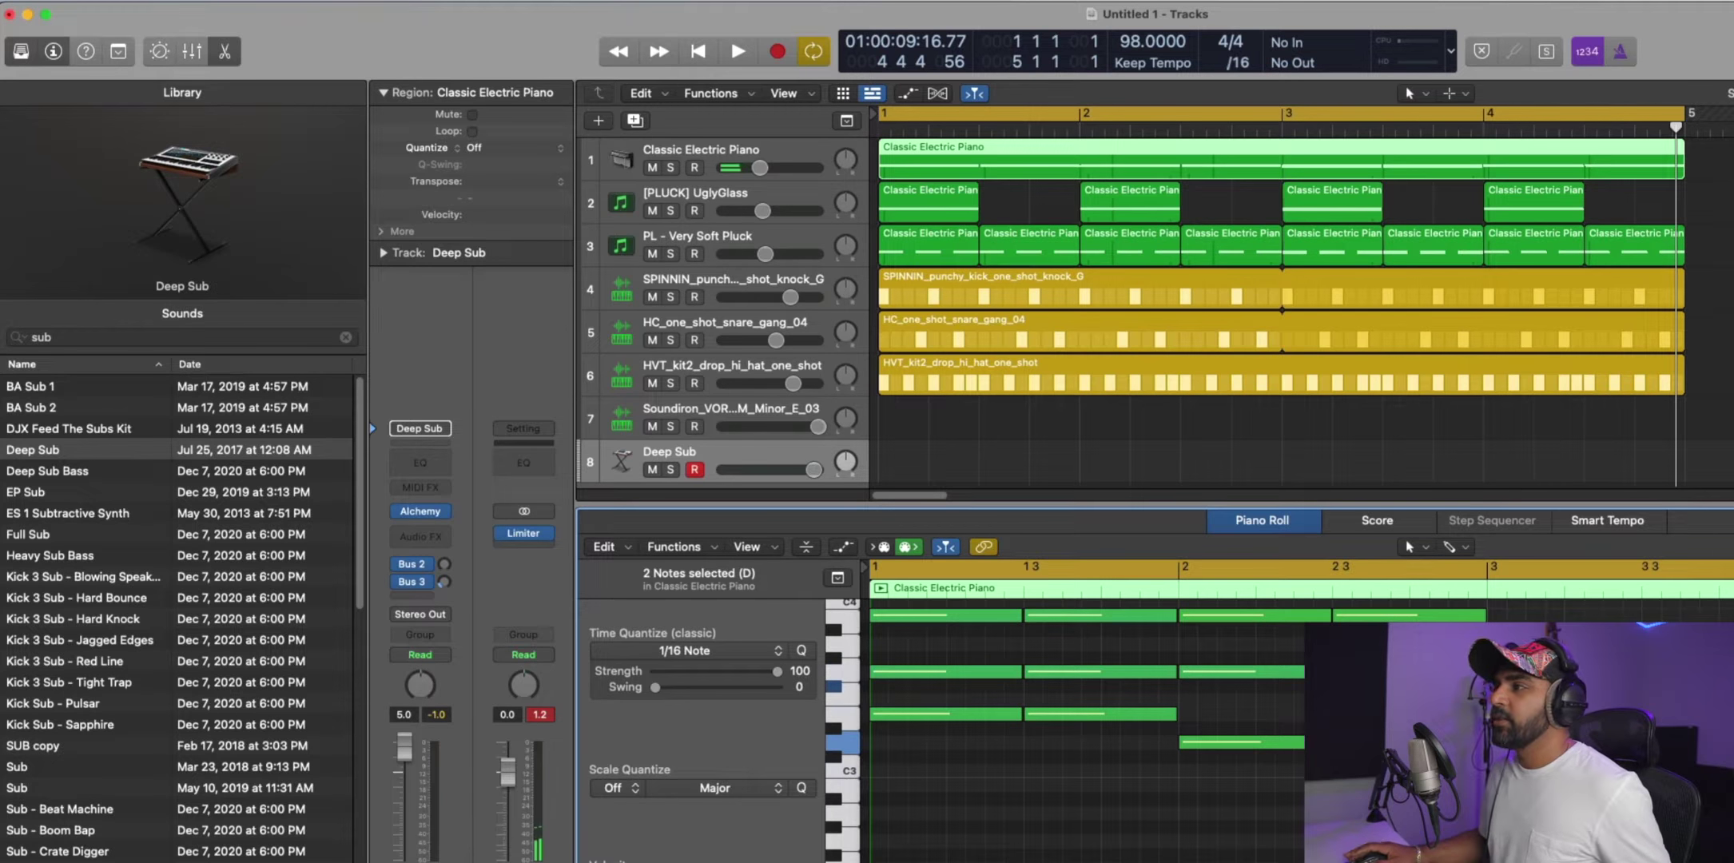
Record a sub bass line on the Deep Sub track across bars 1 to 4.
click(859, 463)
scroll(859, 380, down, 2)
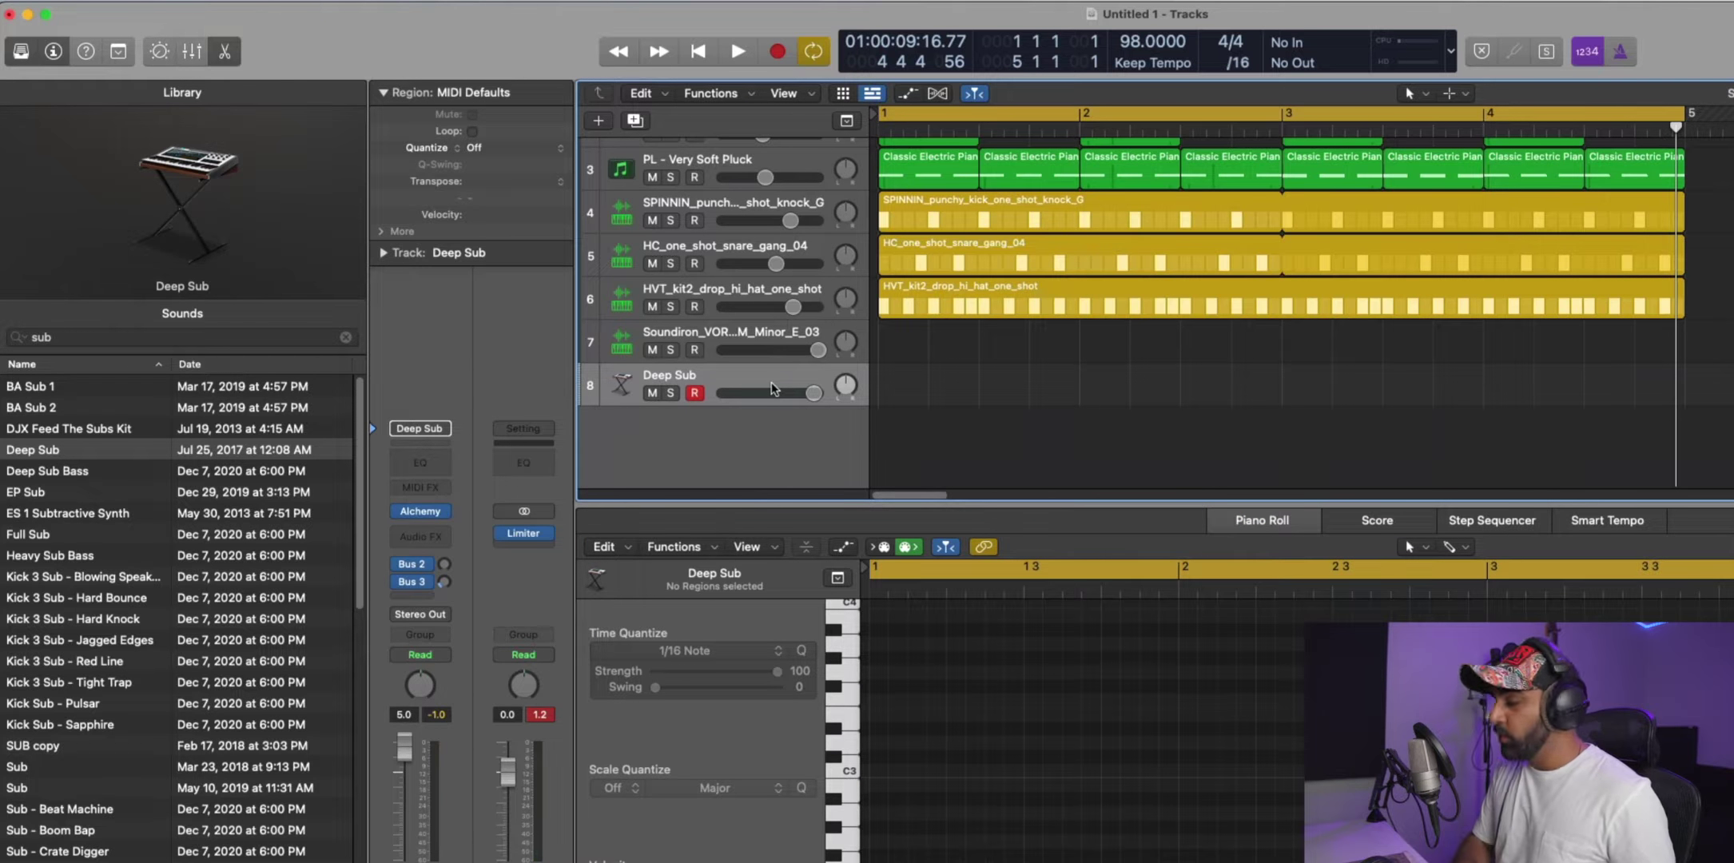
key(space)
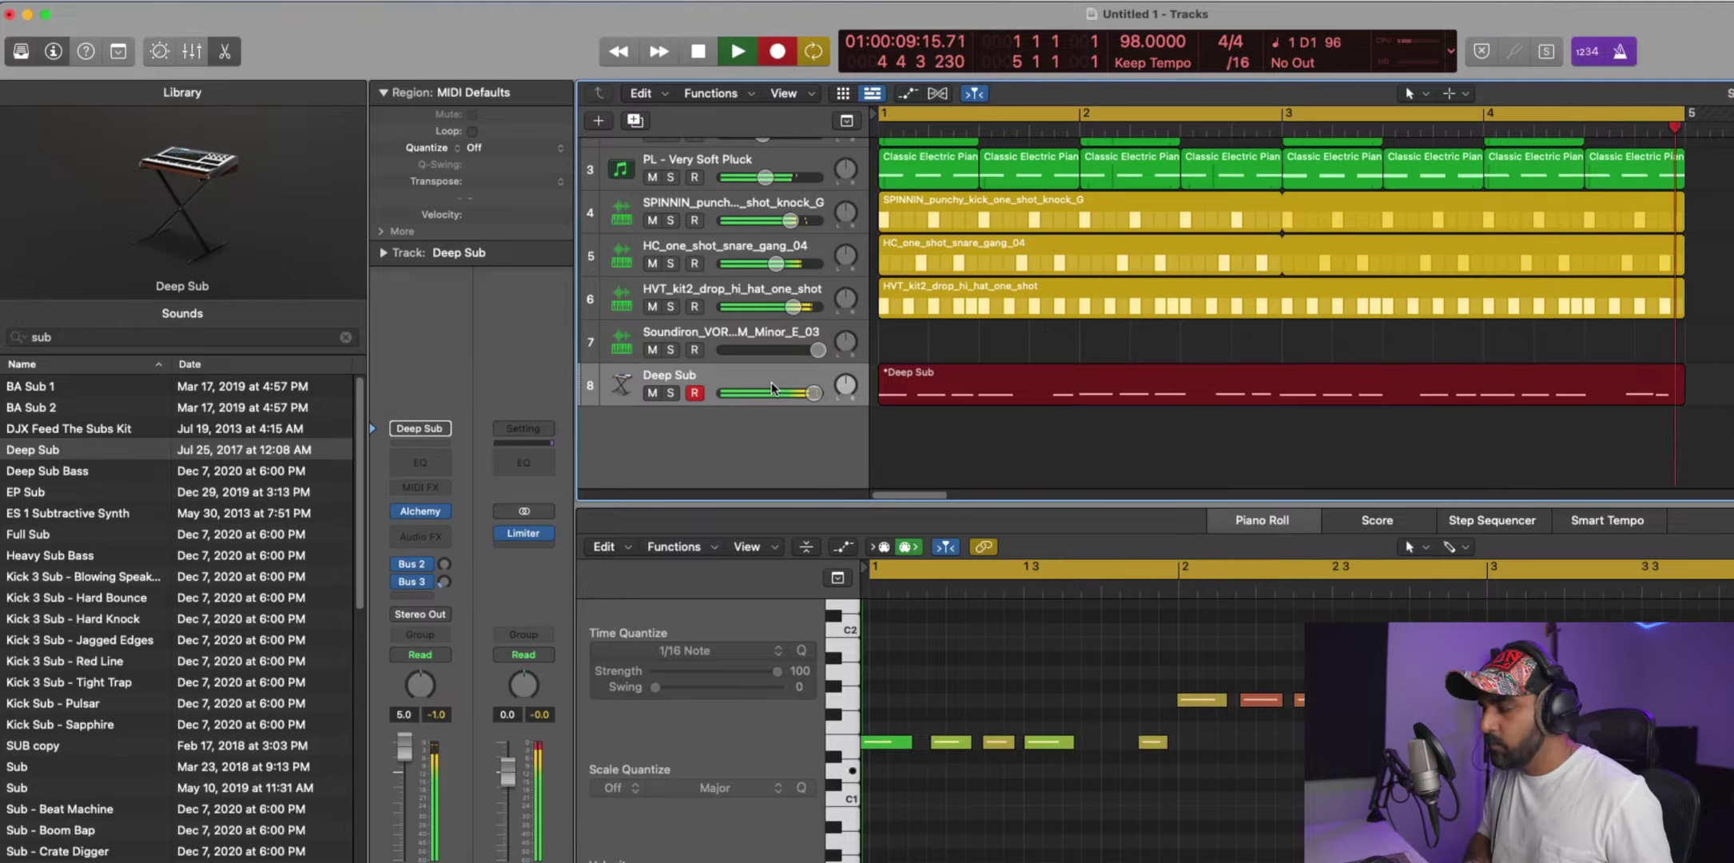
key(space)
Insert a mono Gain plug-in on the Soundiron vocal track and raise its gain to +14.4 dB.
click(1101, 337)
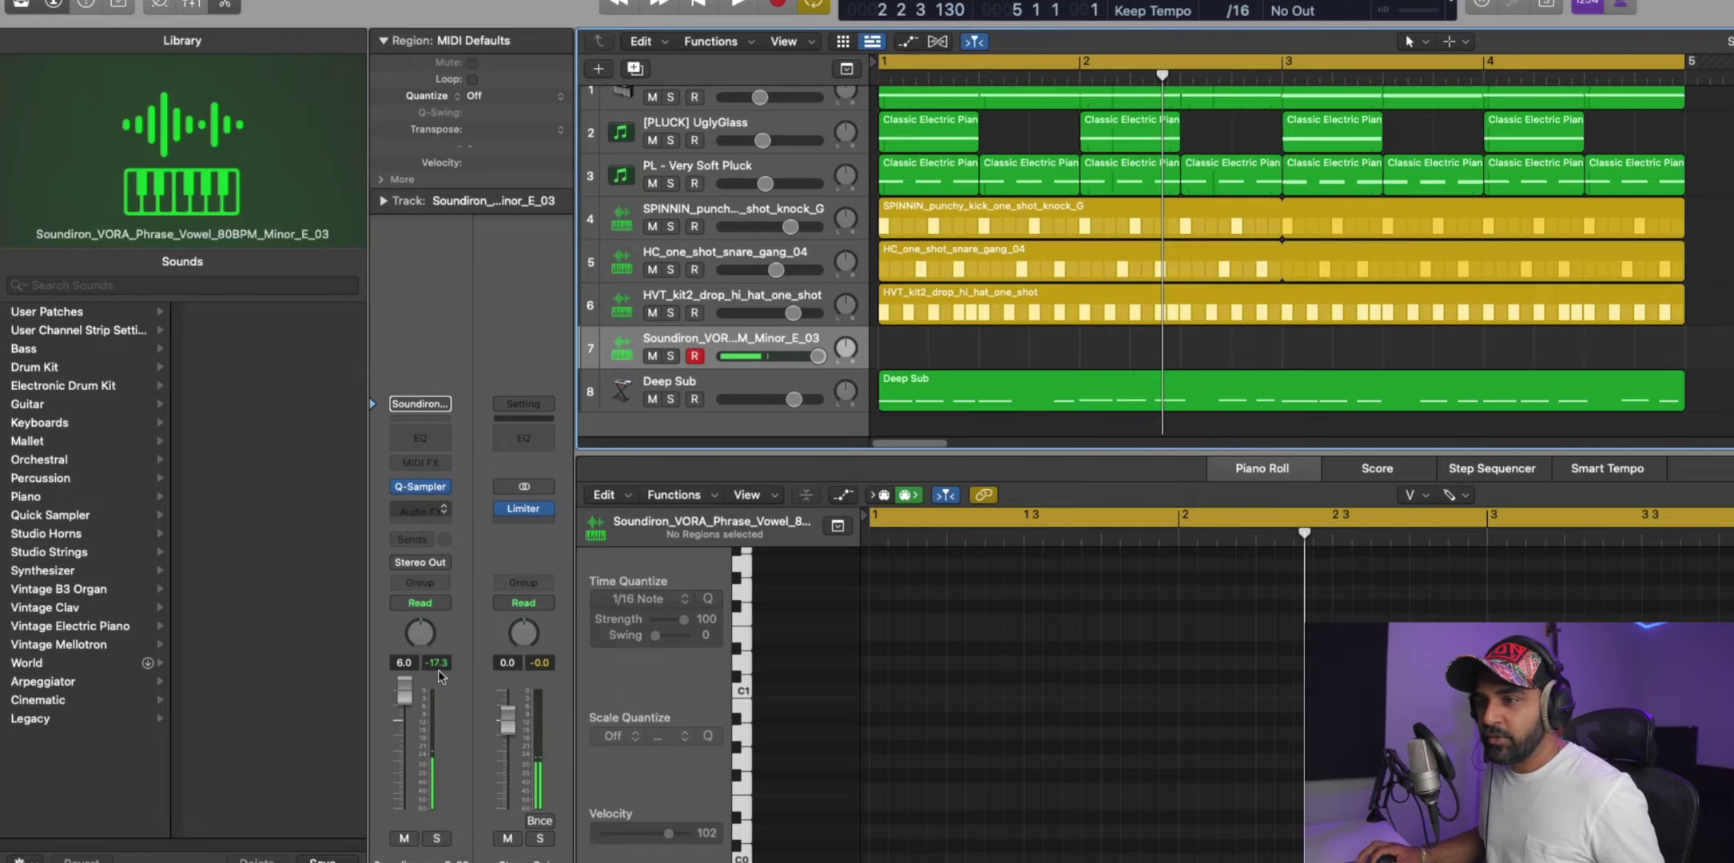
click(420, 512)
mouse_move(417, 813)
mouse_move(550, 823)
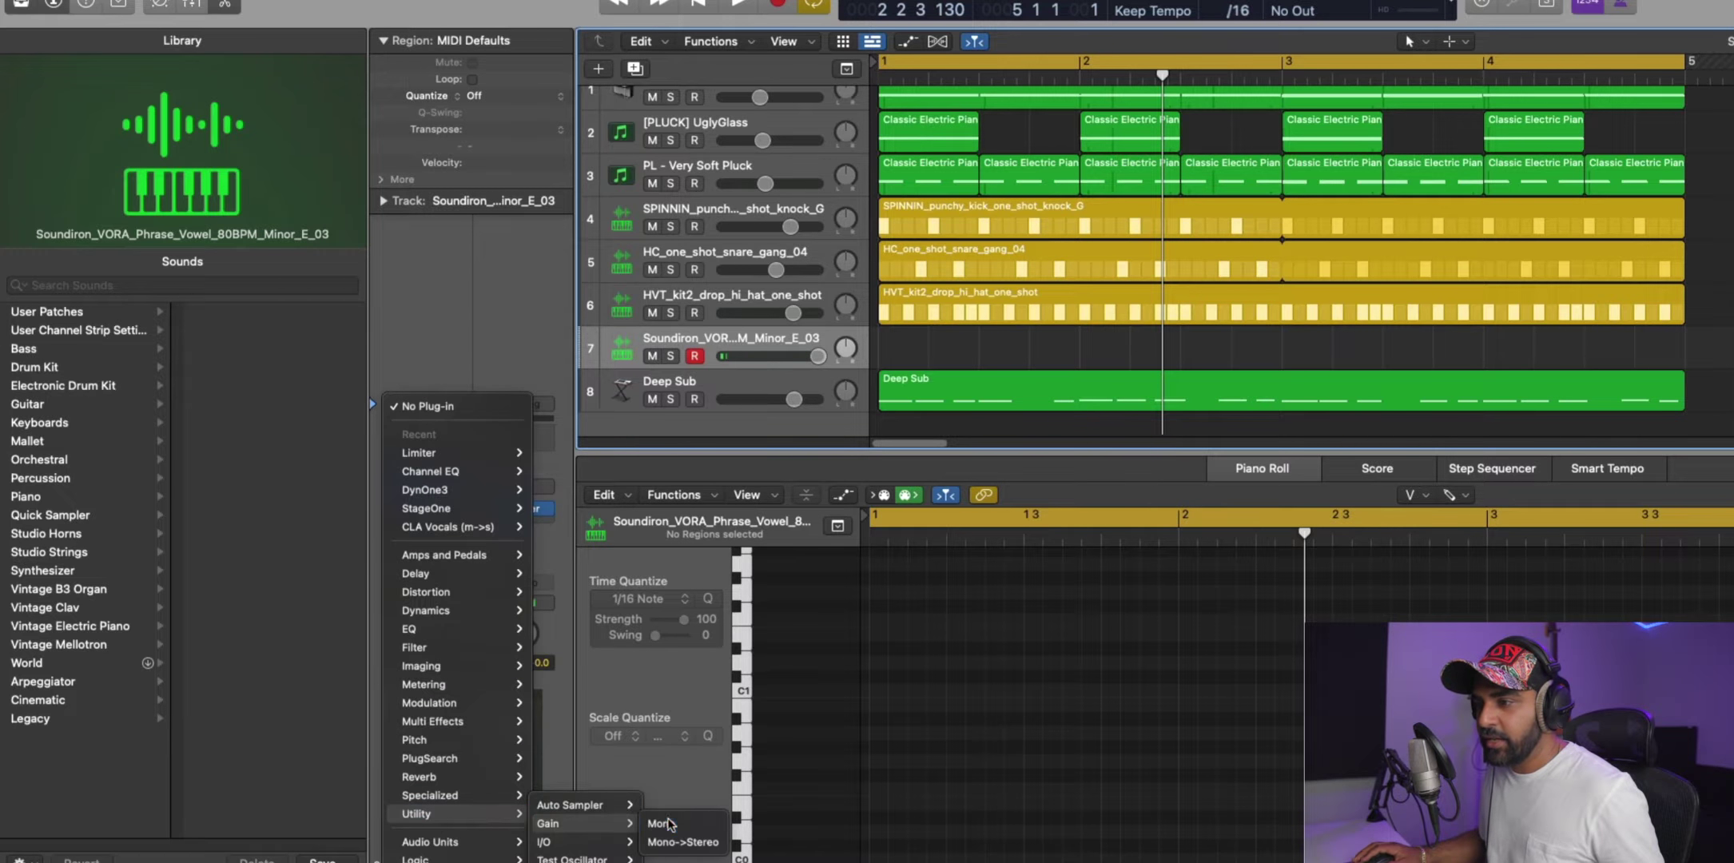
click(670, 823)
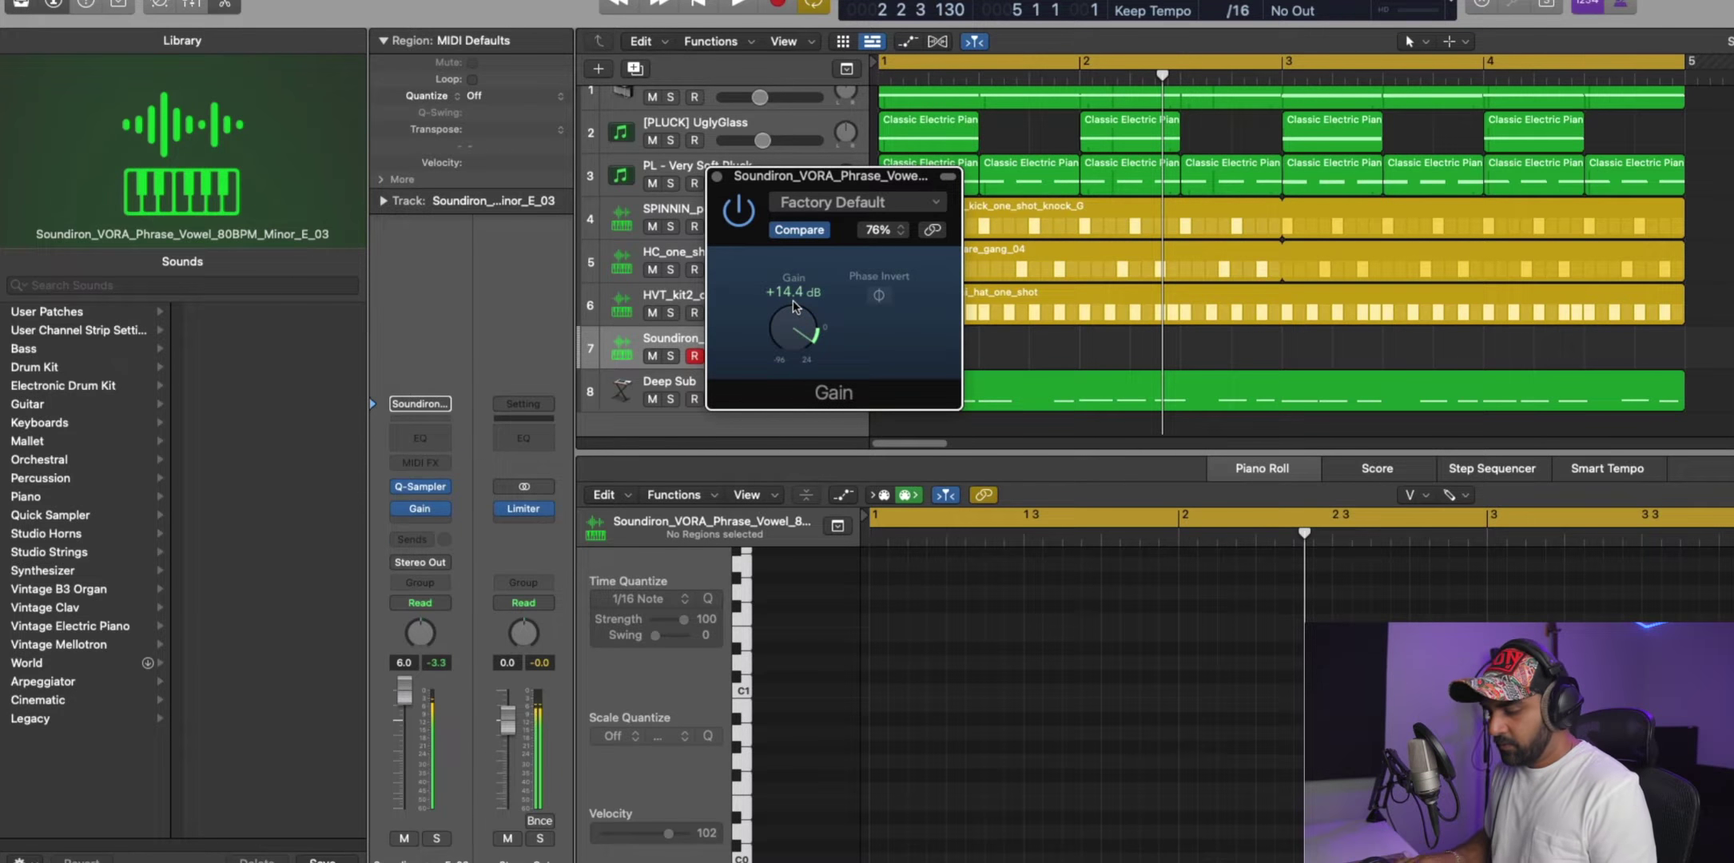
Add a Mono->Stereo Space Designer reverb to the Soundiron vocal track and set its size to 160 %.
click(438, 521)
mouse_move(437, 783)
mouse_move(575, 832)
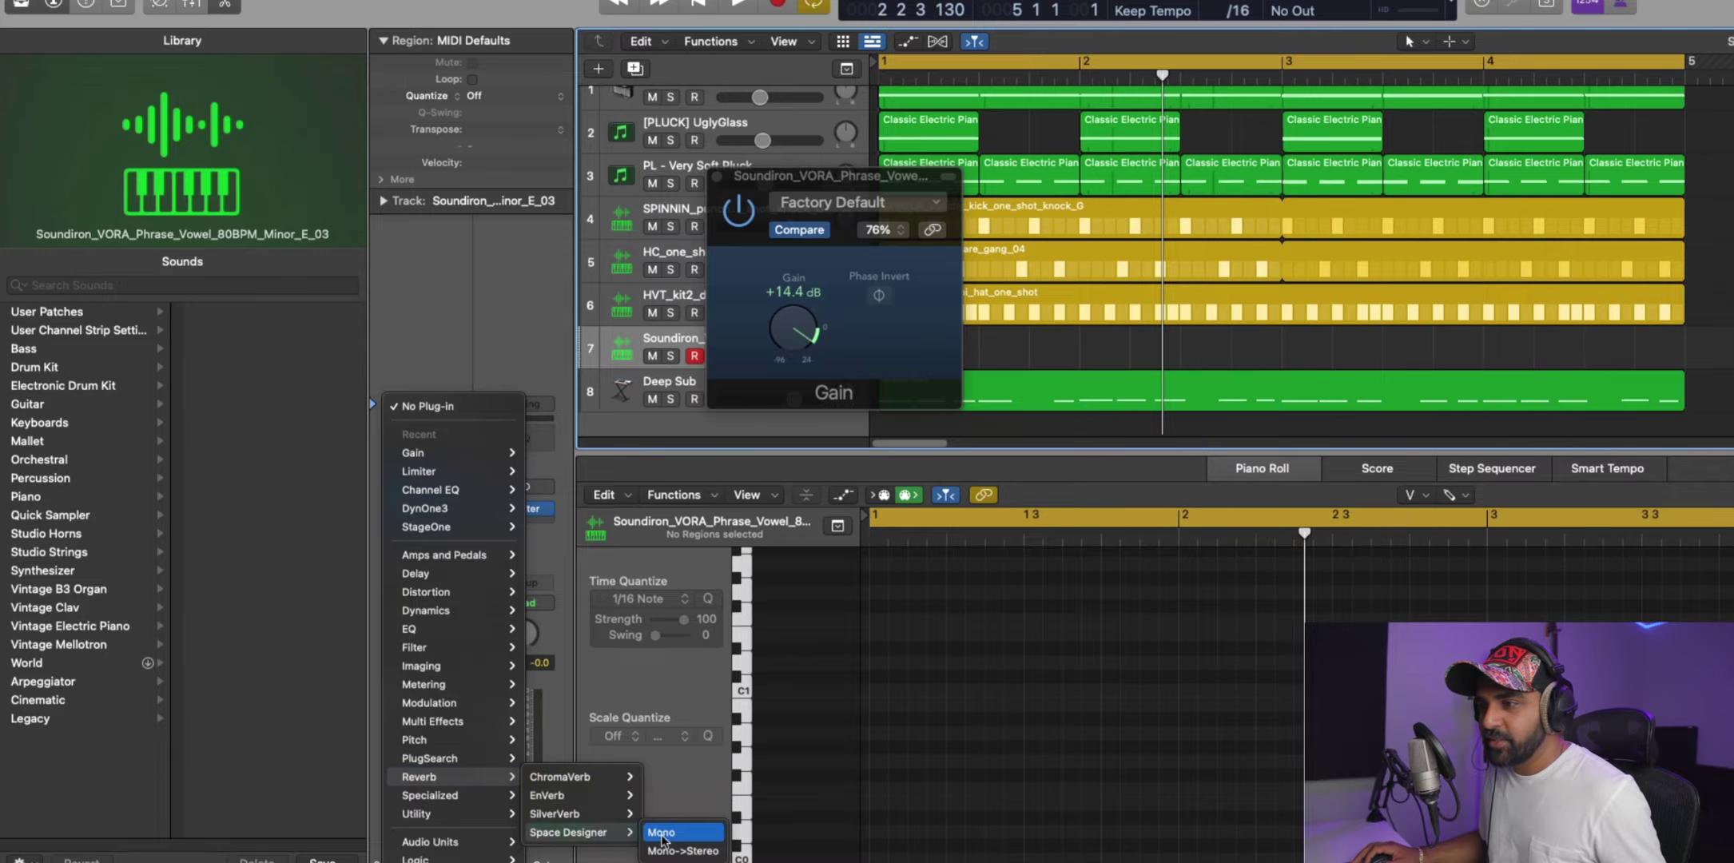
click(682, 850)
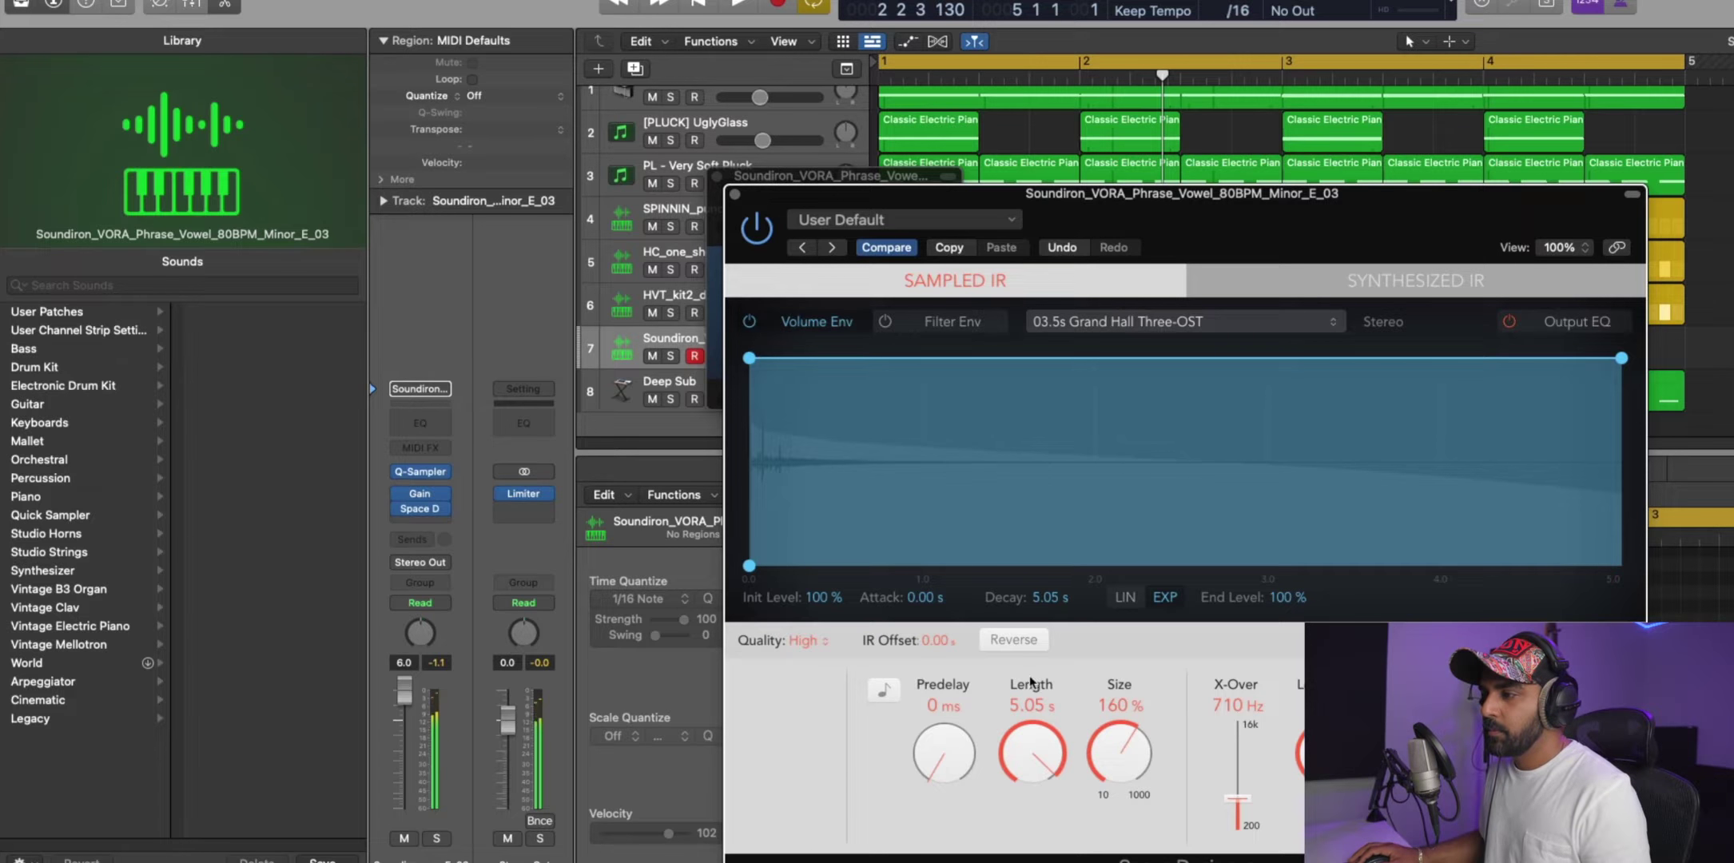
Close the open plug-in windows and record a melody on the Soundiron vocal track across bars 1 to 4.
click(732, 194)
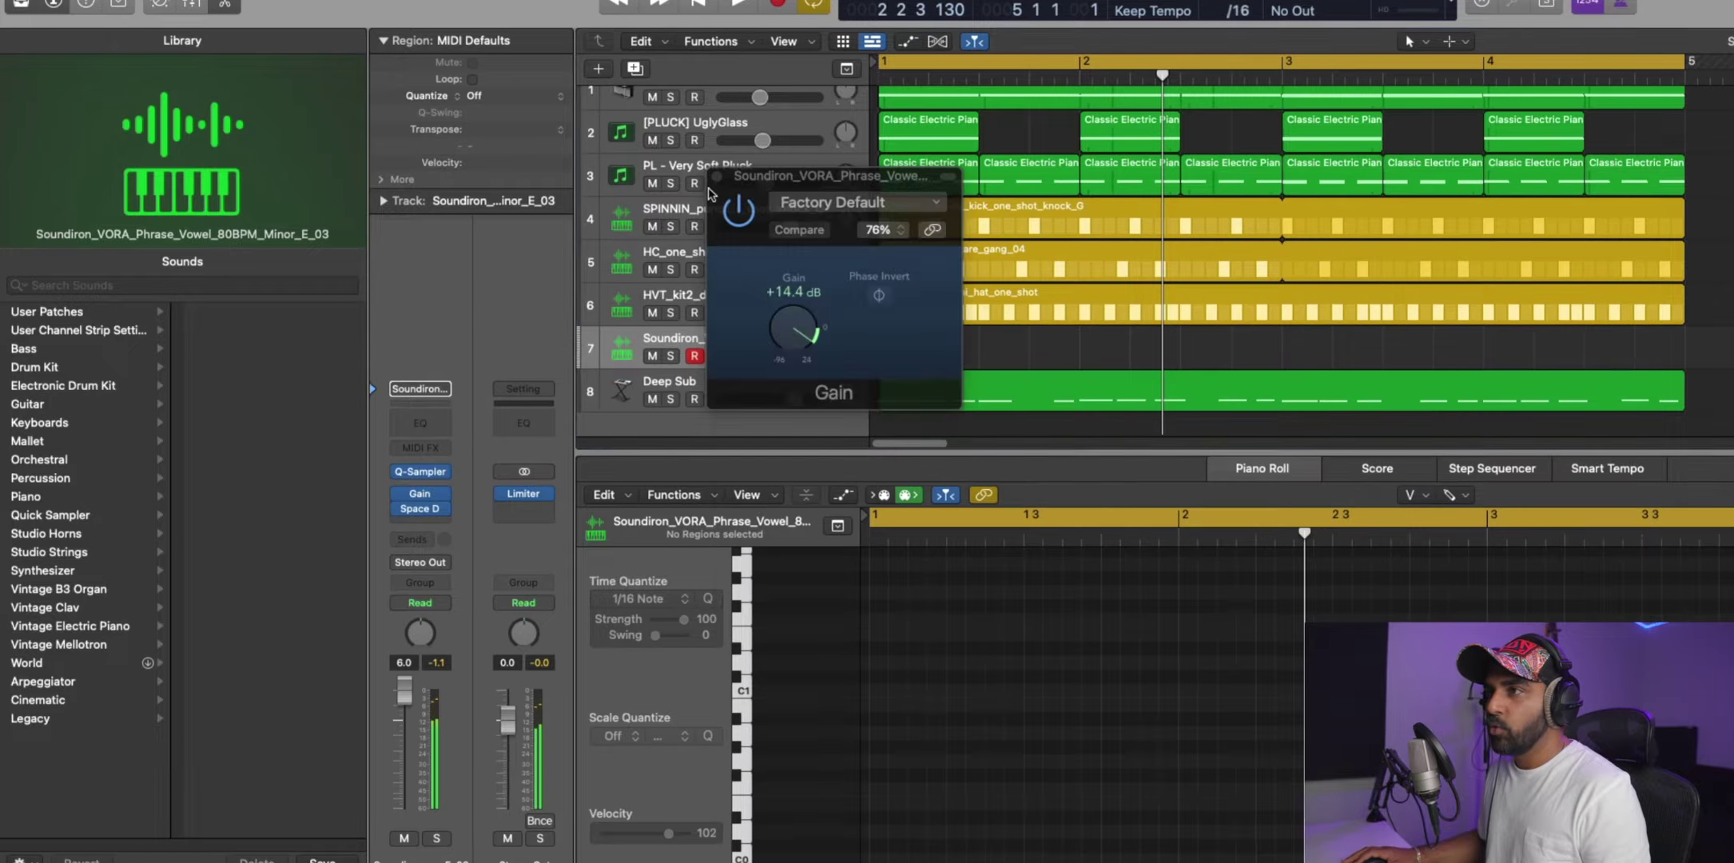
click(717, 176)
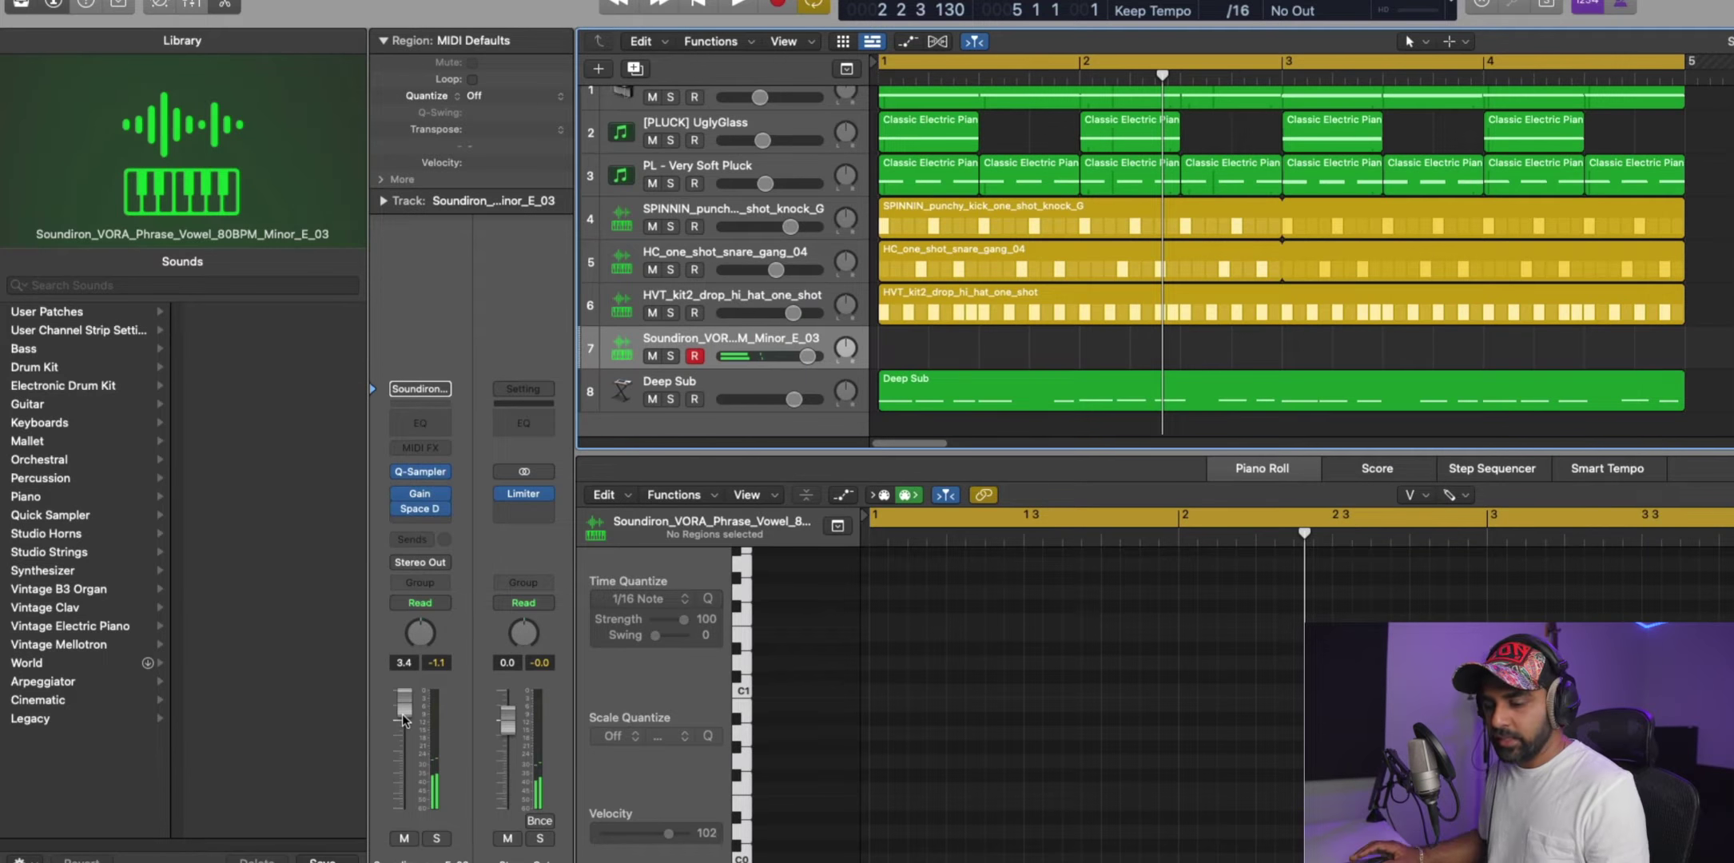
key(r)
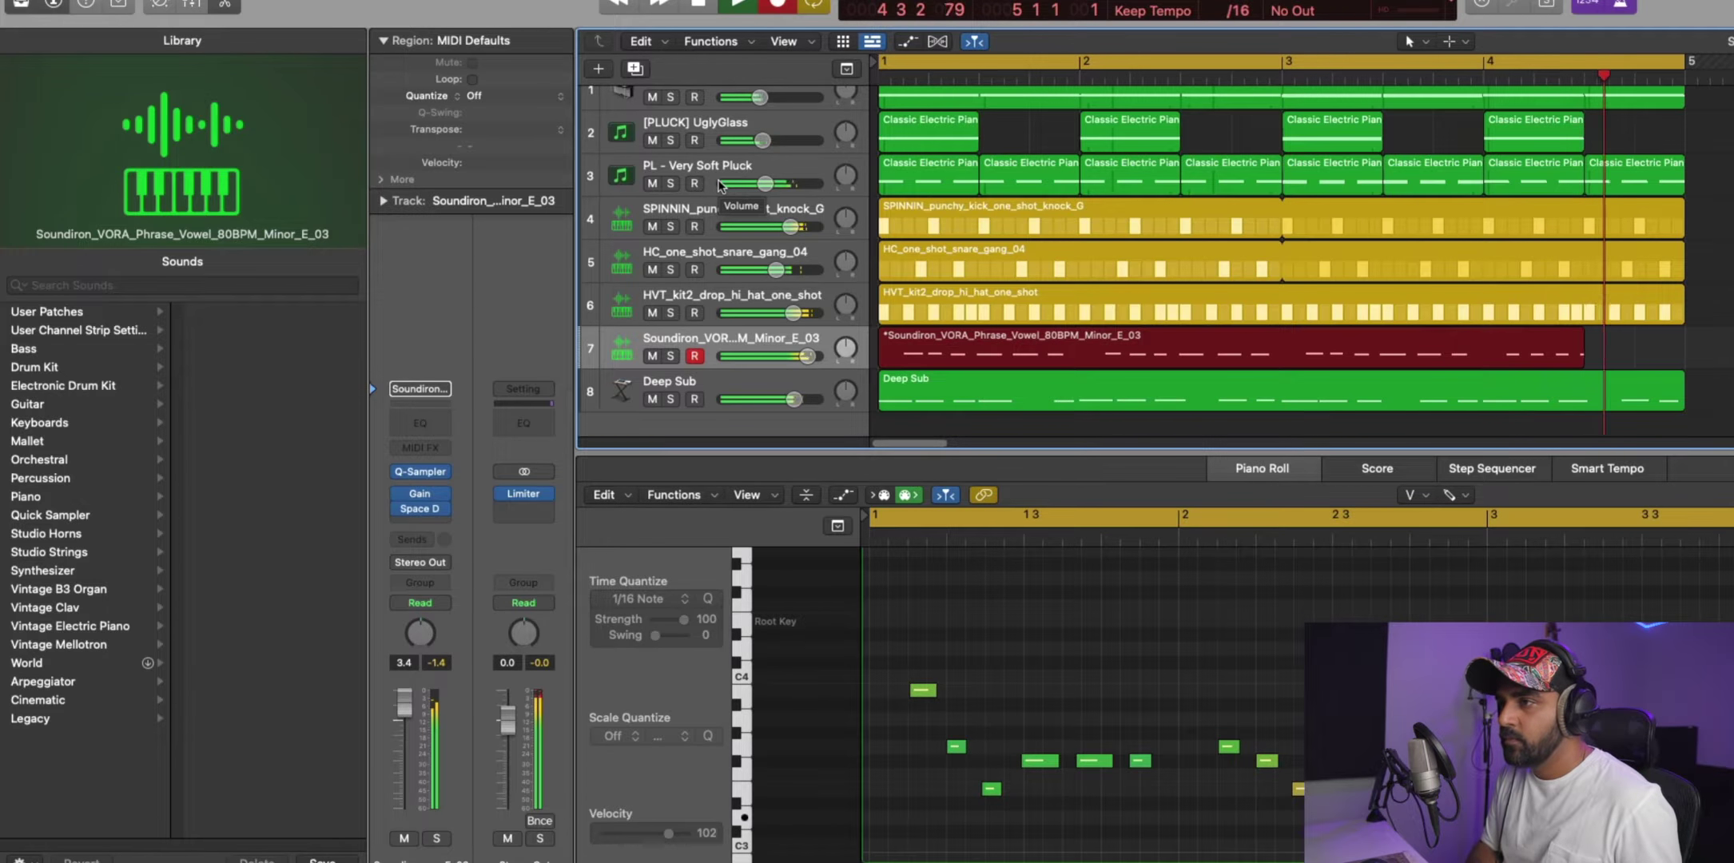
key(space)
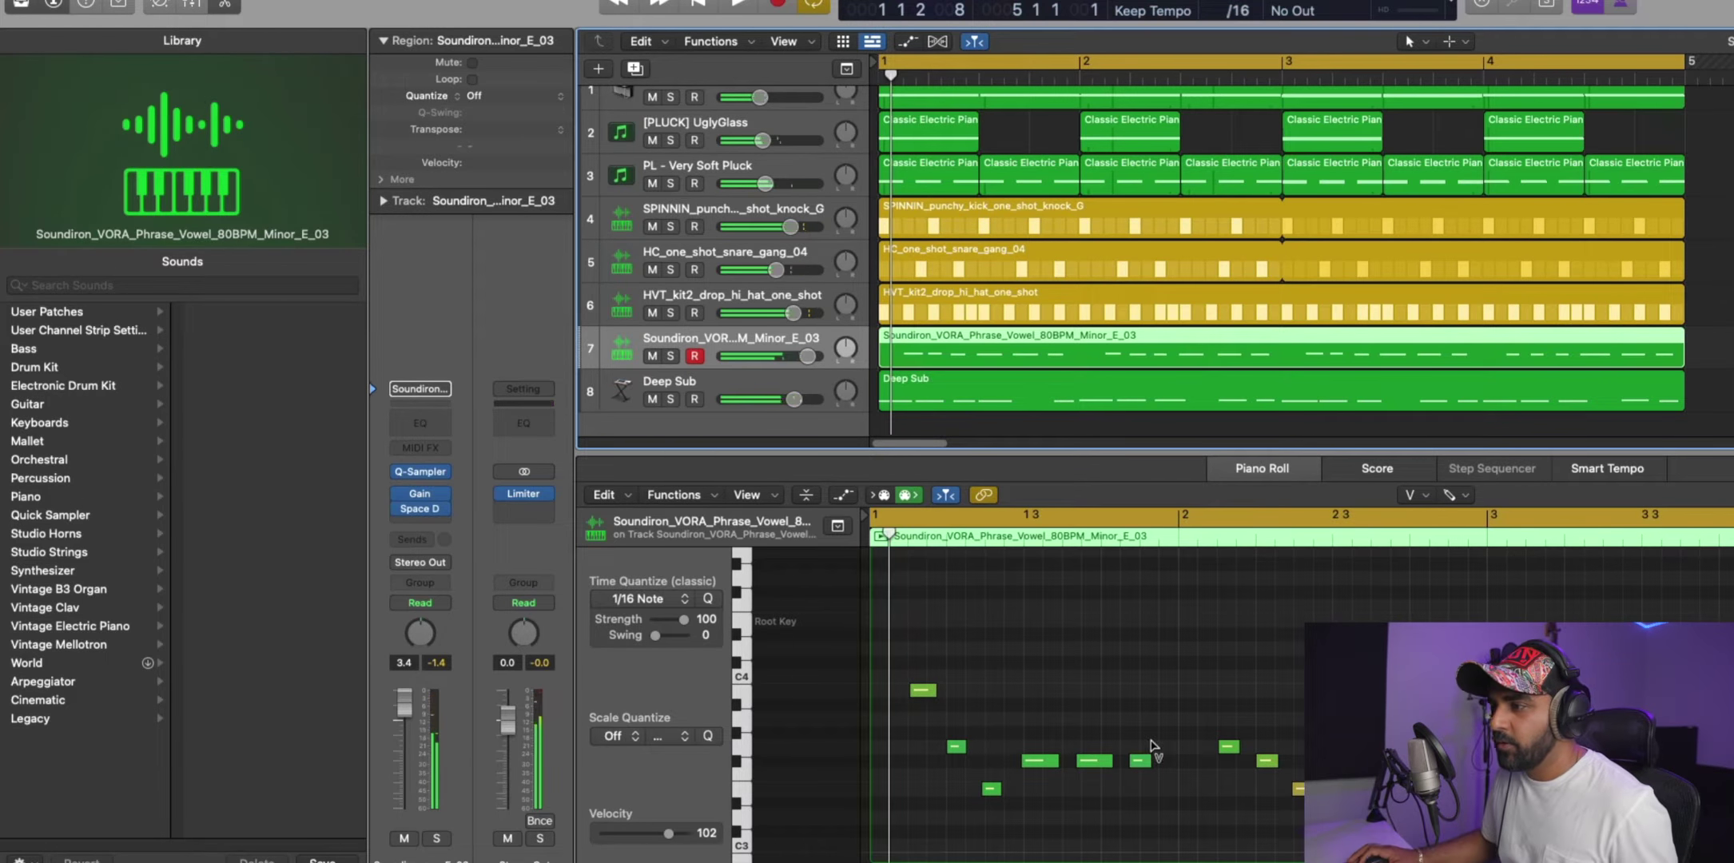
Quantize all notes of the recorded vocal melody to 1/16 and lower the Soundiron track's volume to -3.5 dB.
click(1095, 688)
key(super+a)
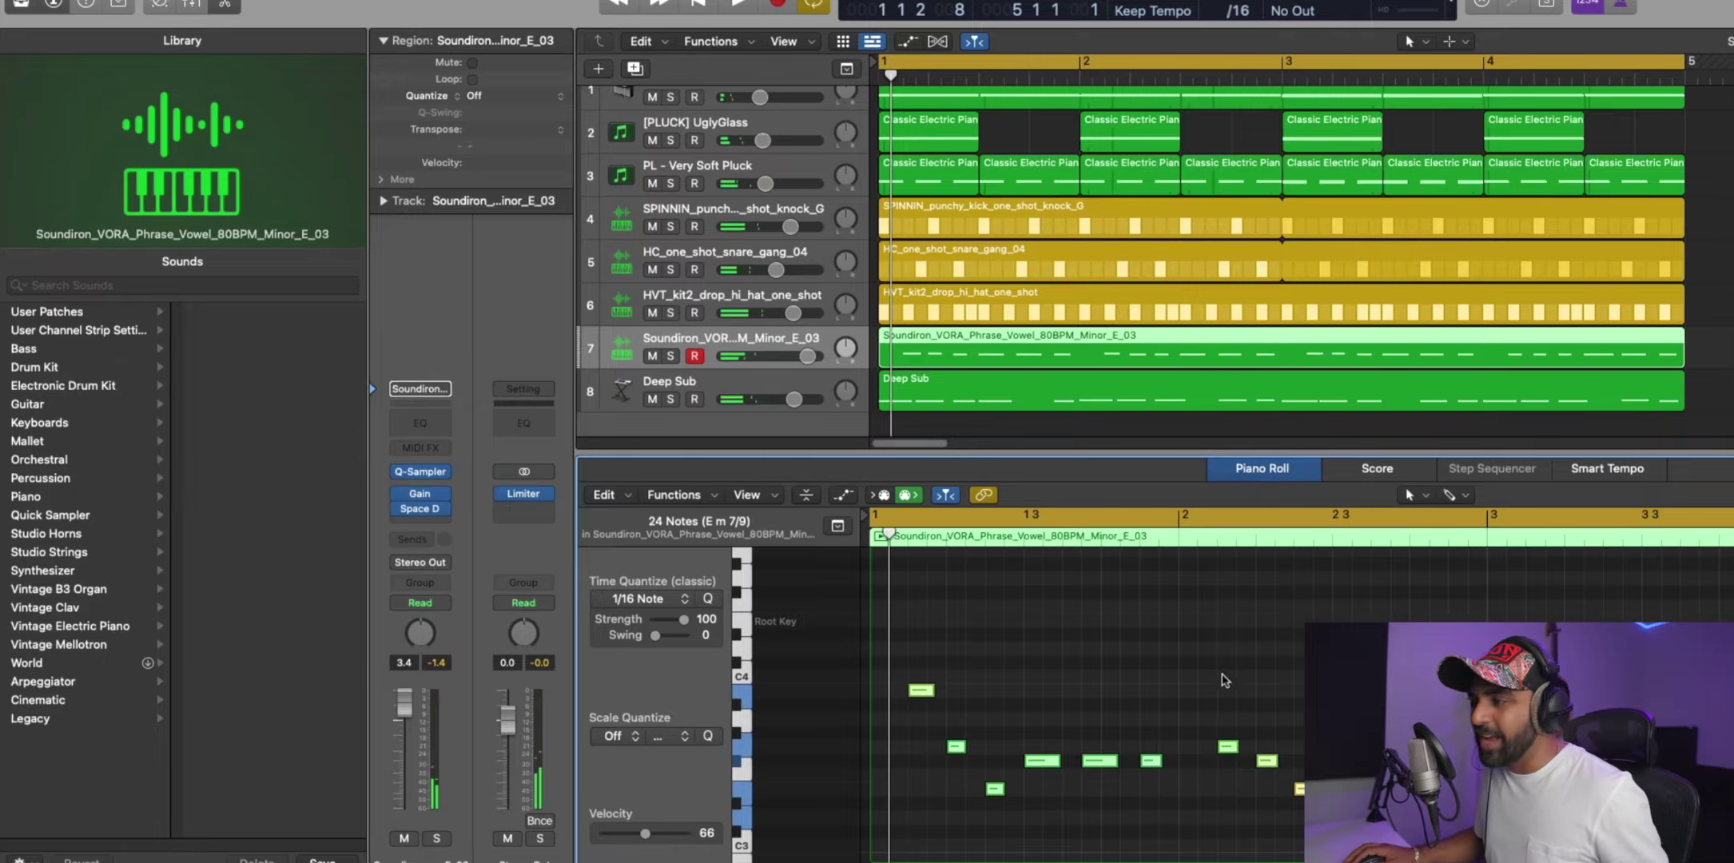
click(1077, 602)
drag(791, 357, 761, 358)
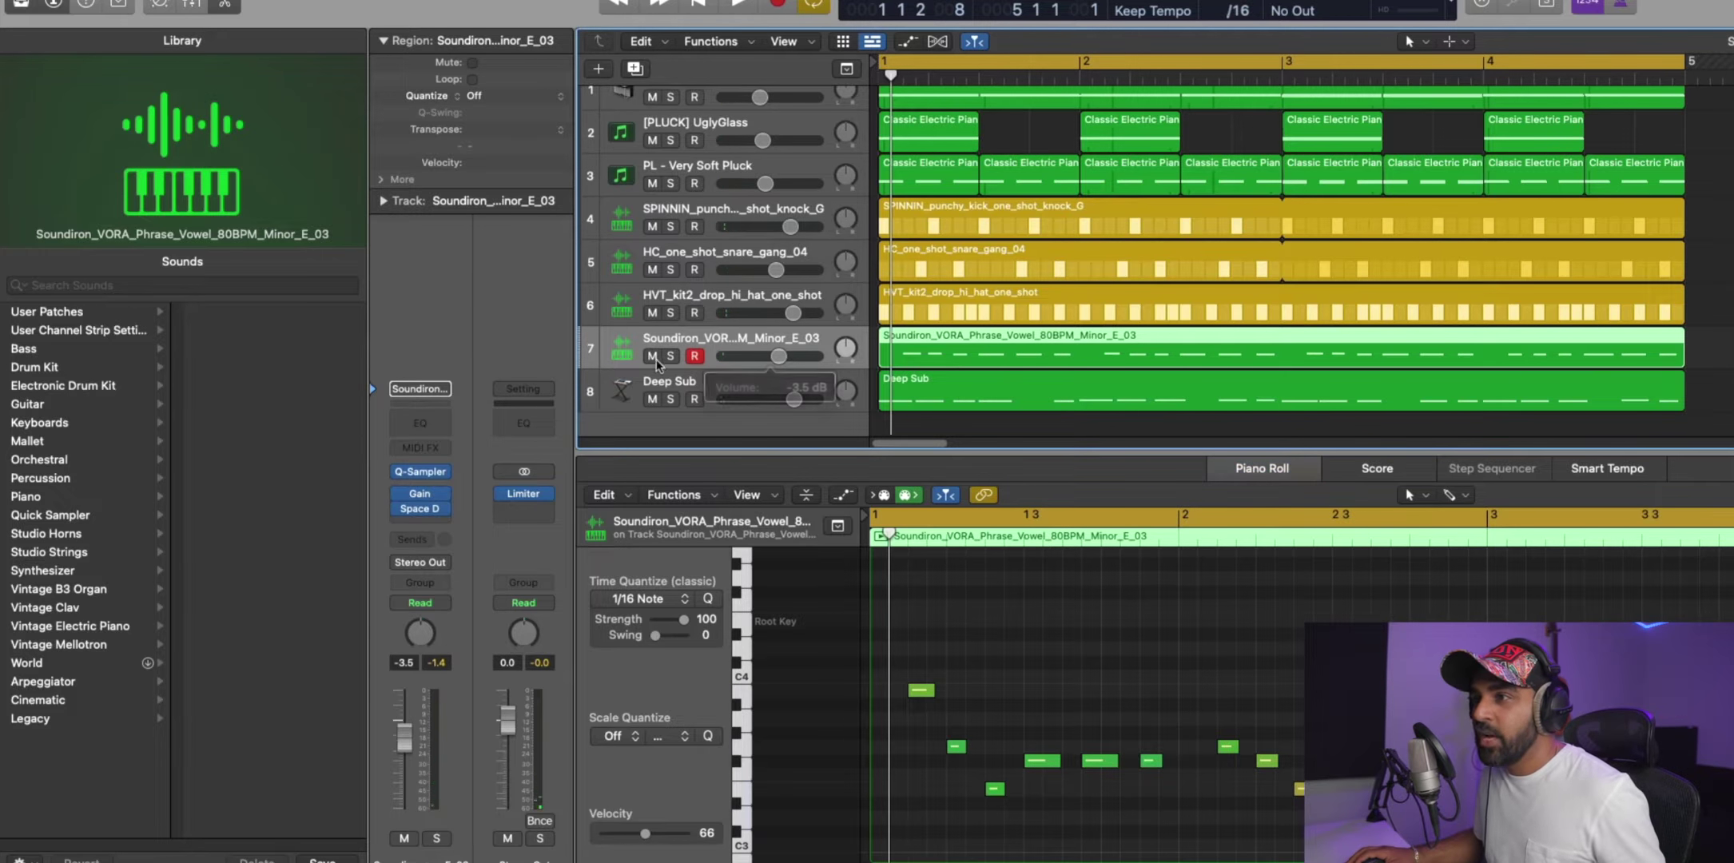
Mute the Soundiron vocal track and add a new instrument track with the Chinese Dizi Flute patch.
click(652, 355)
scroll(714, 403, down, 2)
double_click(719, 429)
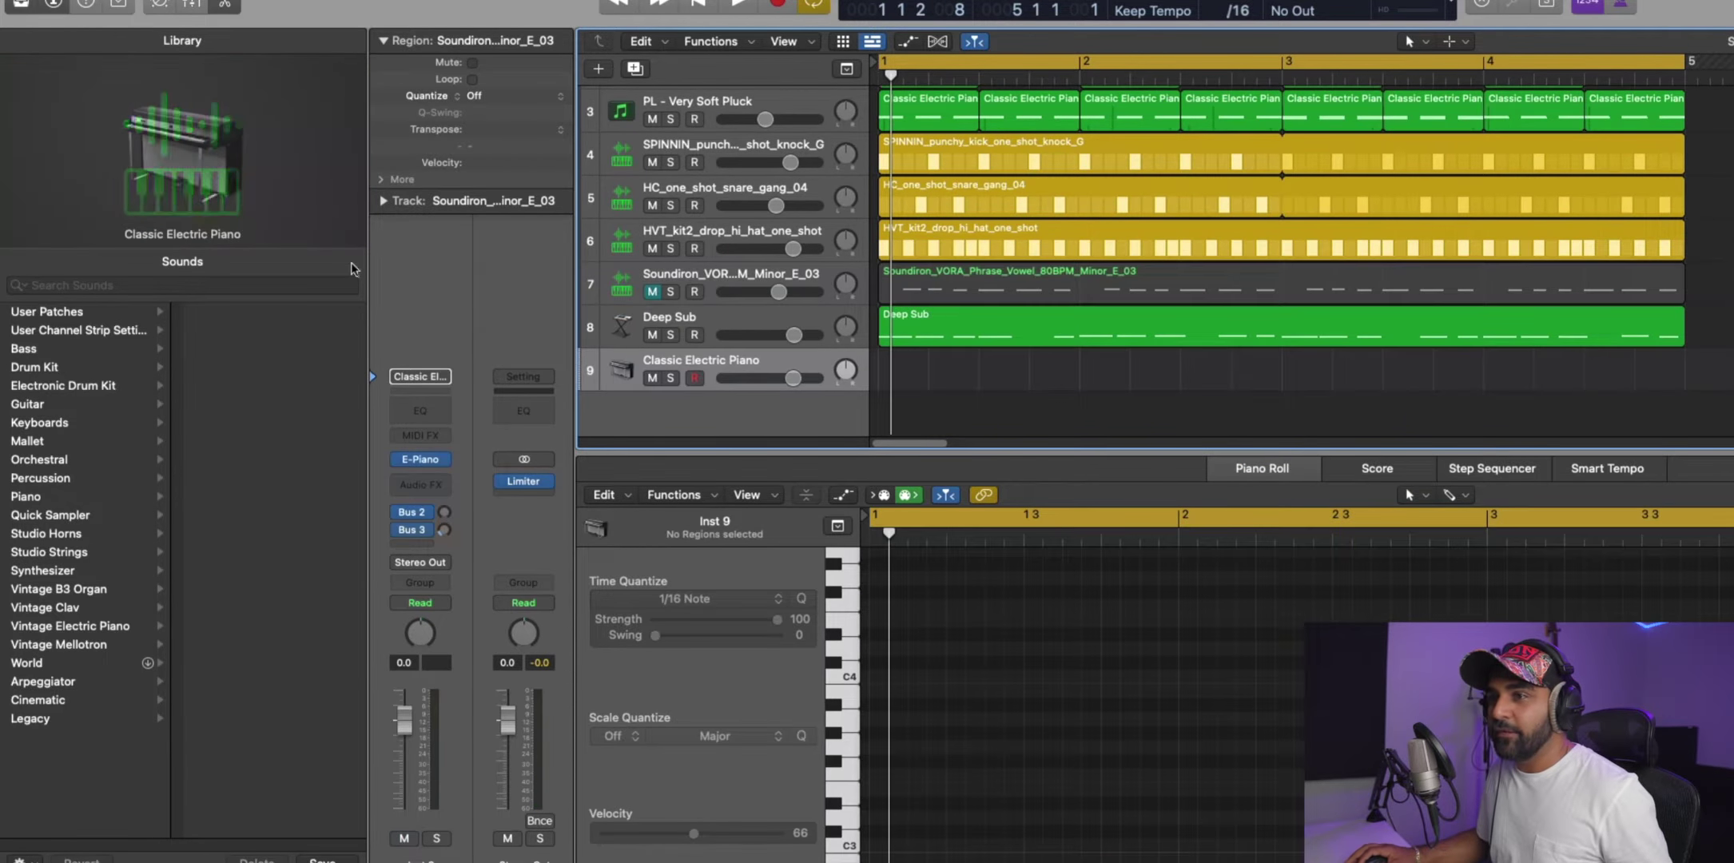
click(169, 285)
text(flut)
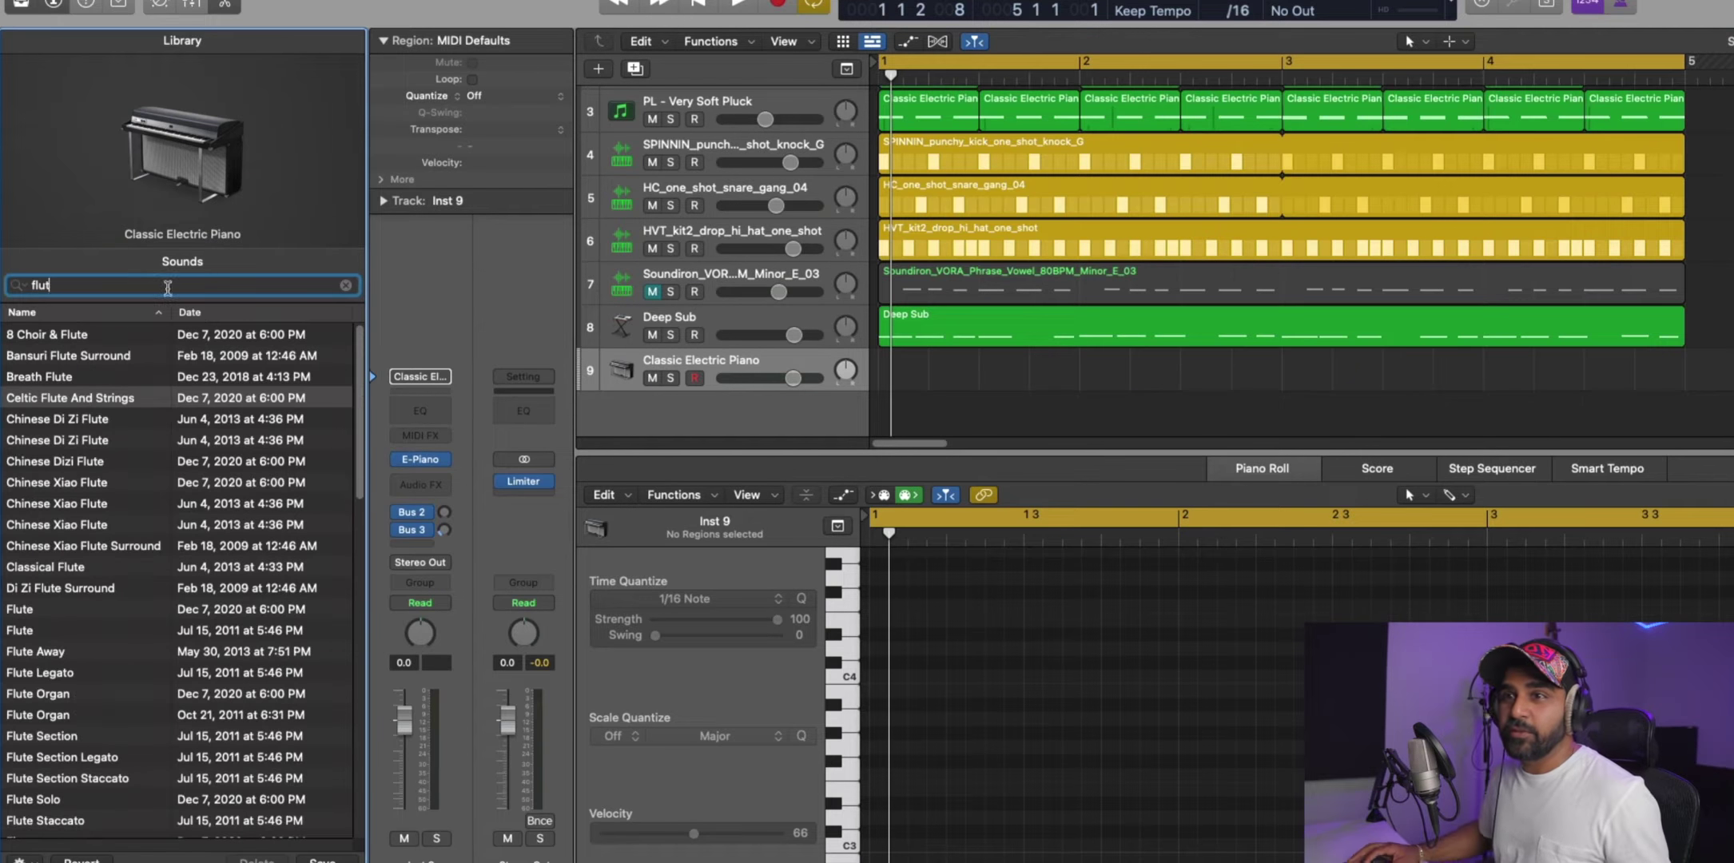
click(42, 459)
Copy the vocal melody region onto the Chinese Dizi Flute track at bar 1 and set the flute's volume to -1.2 dB.
drag(1013, 290, 900, 367)
drag(766, 380, 744, 380)
key(space)
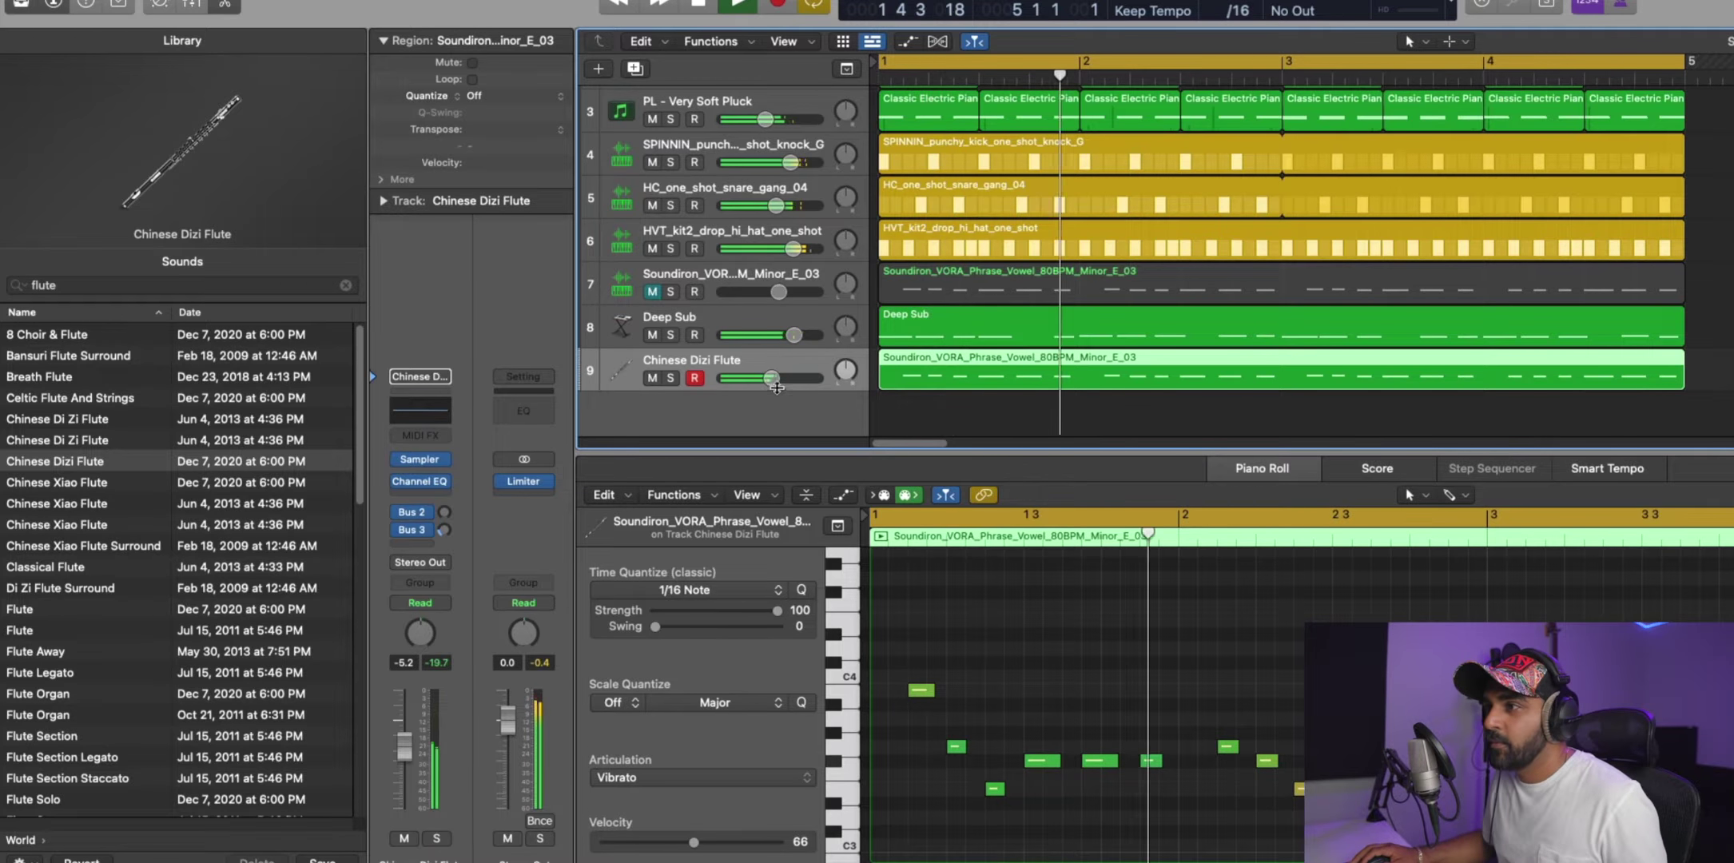
drag(800, 381, 816, 387)
click(1391, 679)
scroll(1222, 736, down, 5)
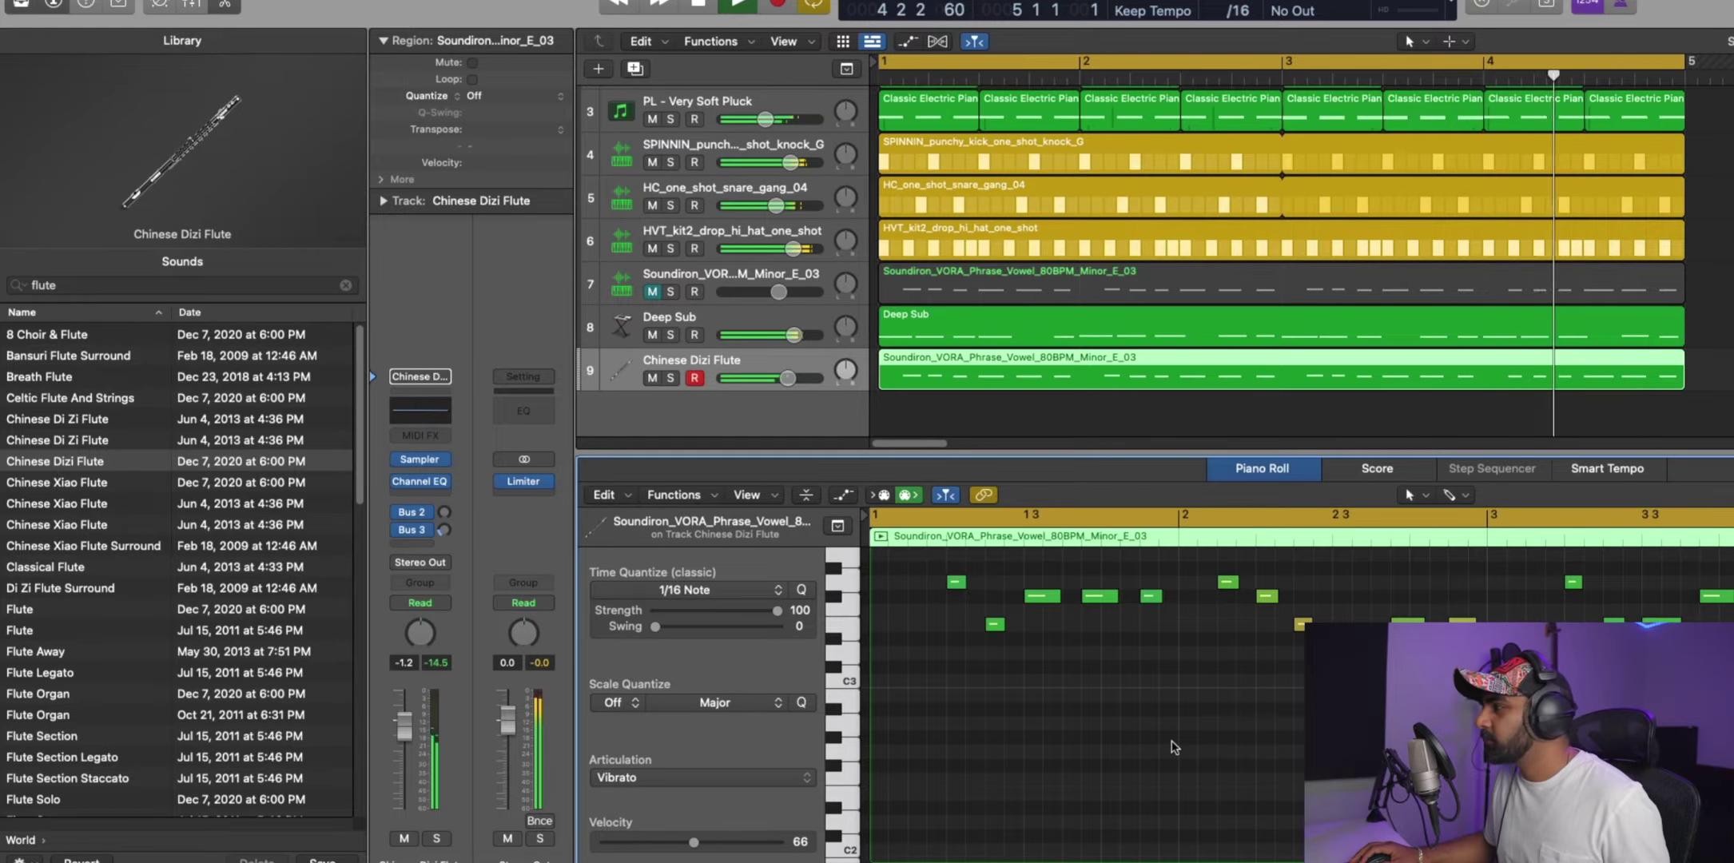
Stop playback and transpose all the flute melody notes down one octave.
key(space)
key(super+a)
key(alt+shift+Down)
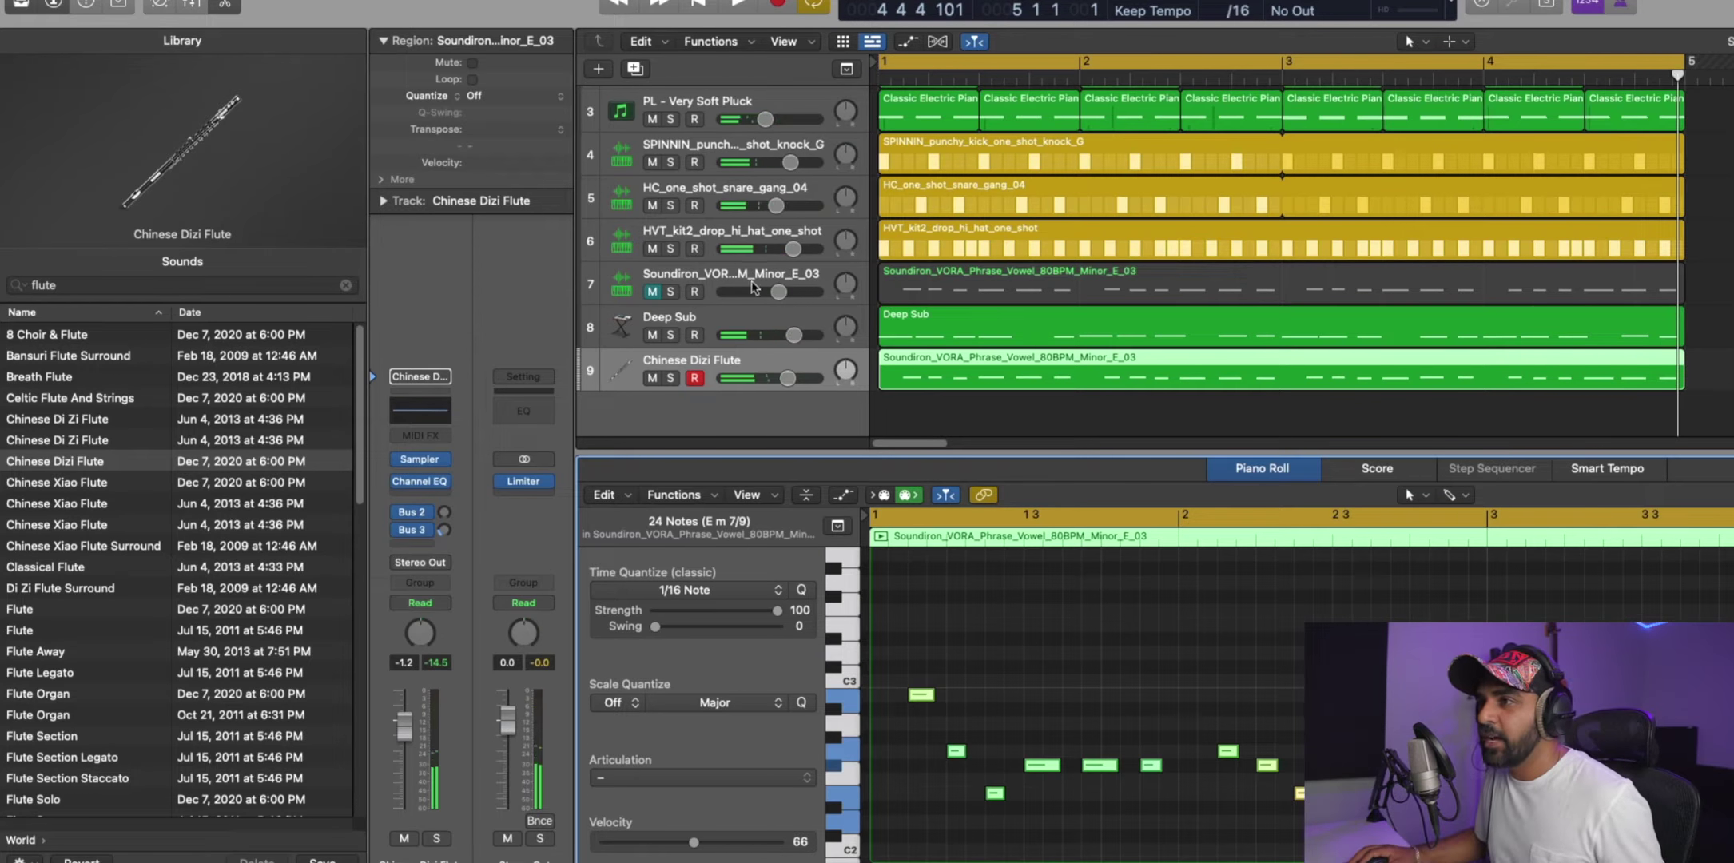
Bring the Soundiron vocal track back in at -13.4 dB and move it below the Chinese Dizi Flute track.
click(668, 292)
click(668, 295)
drag(780, 293, 724, 373)
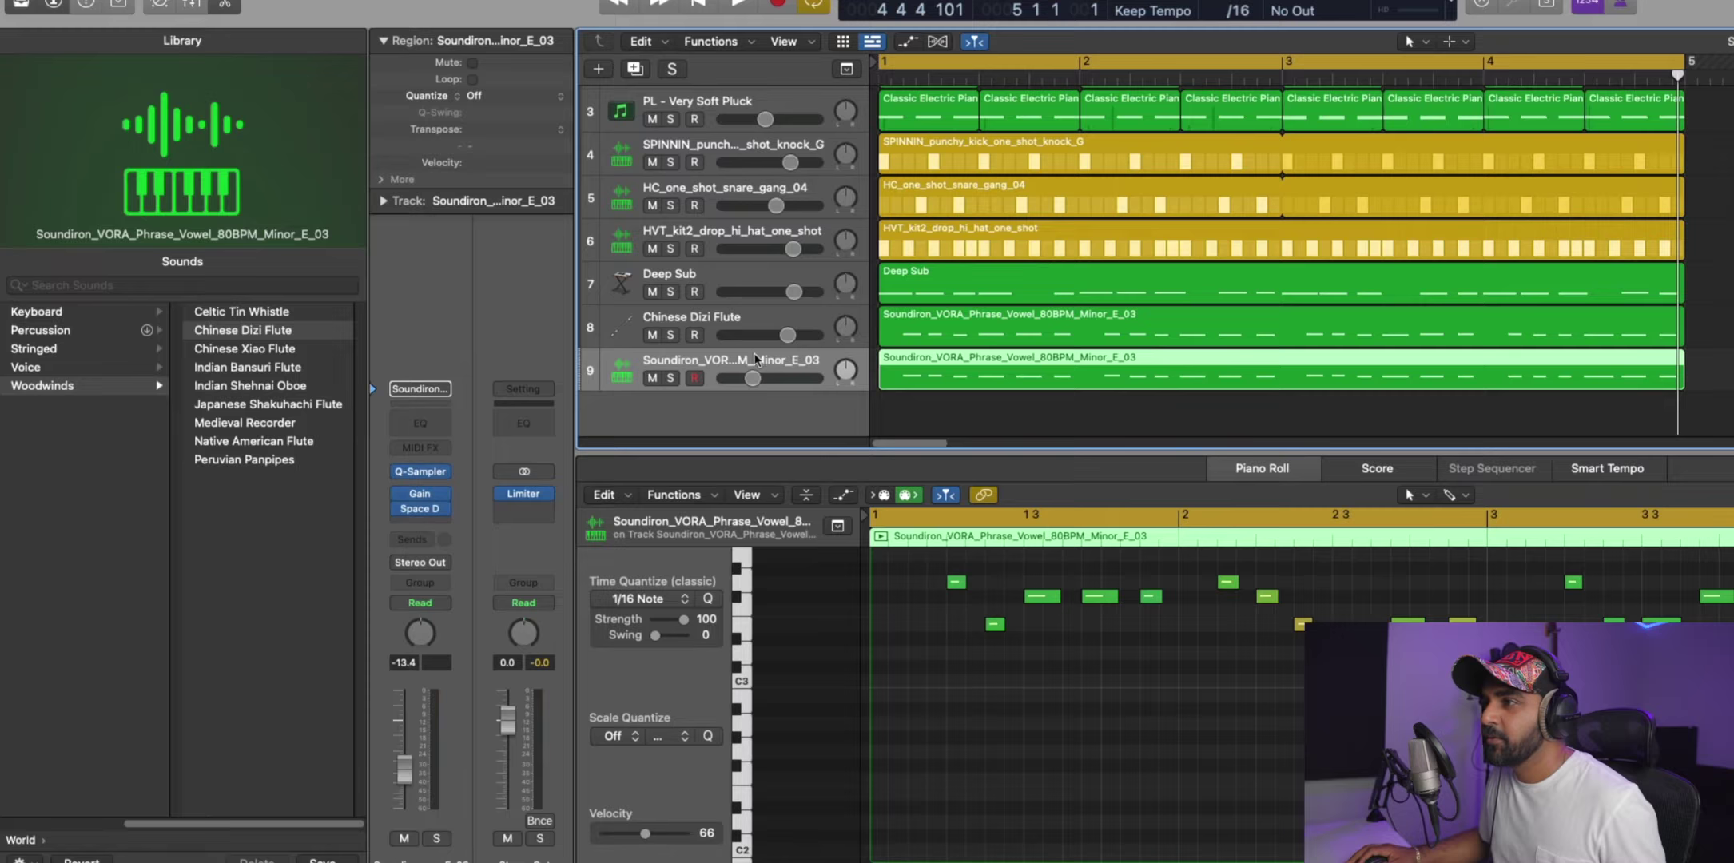
key(space)
key(space)
Transpose all notes in the Chinese Dizi Flute region up one octave.
click(938, 336)
click(1082, 728)
key(super+a)
key(alt+shift+Up)
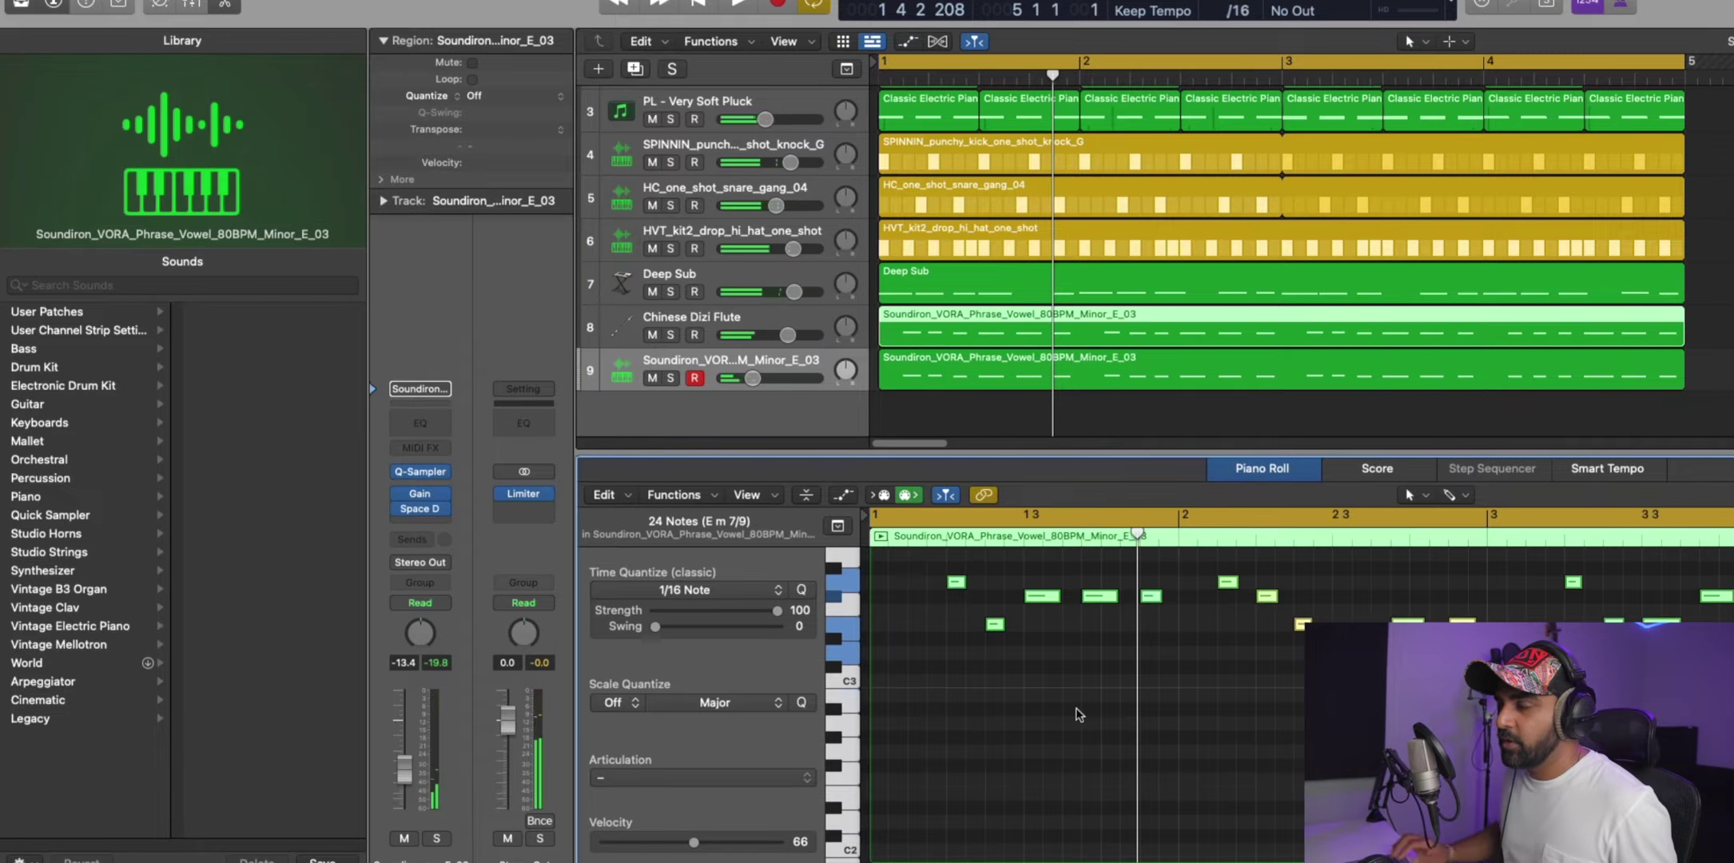
Lower the Soundiron vocal track's volume to -17.4 dB and mute the track during playback.
mouse_move(756, 381)
mouse_down()
mouse_move(721, 379)
mouse_move(744, 379)
mouse_up()
key(space)
click(1051, 646)
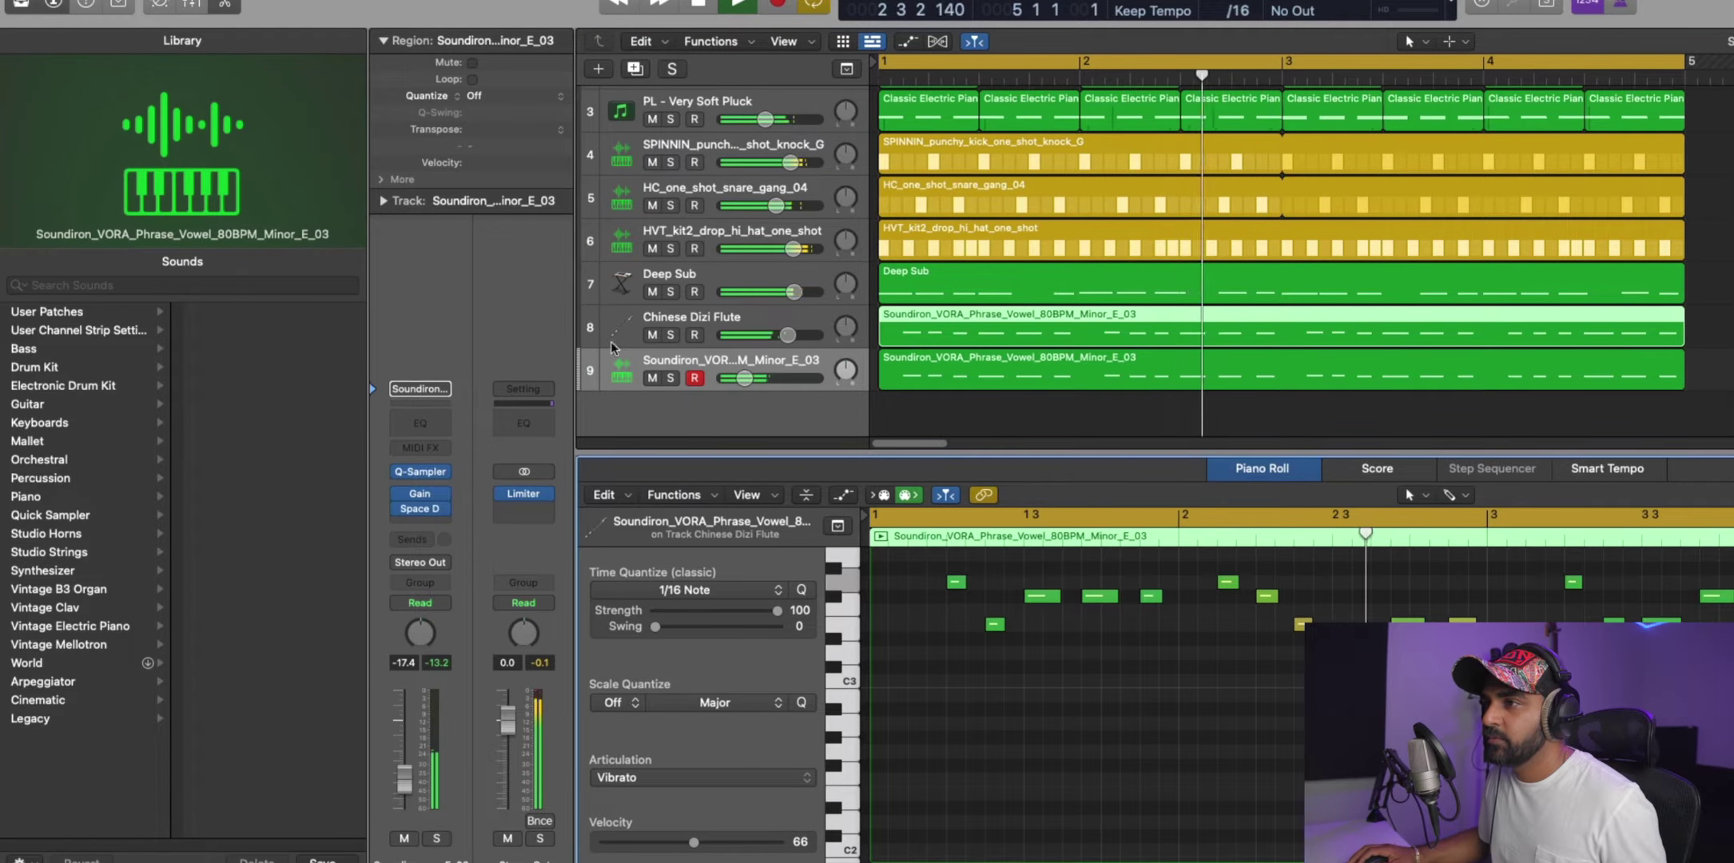
click(652, 378)
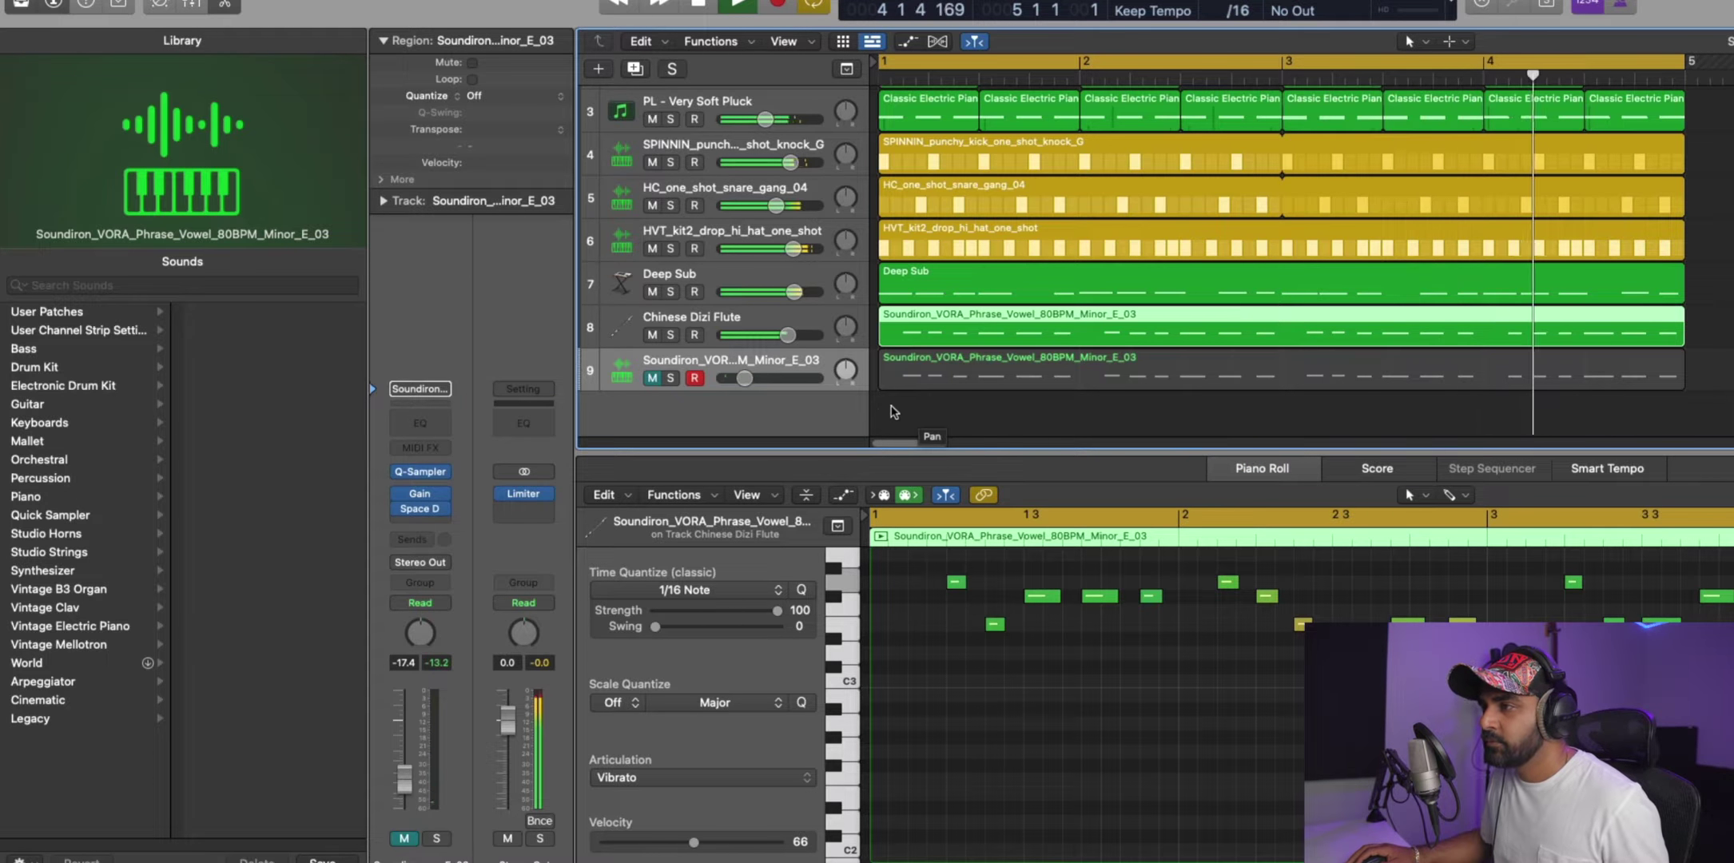
click(739, 365)
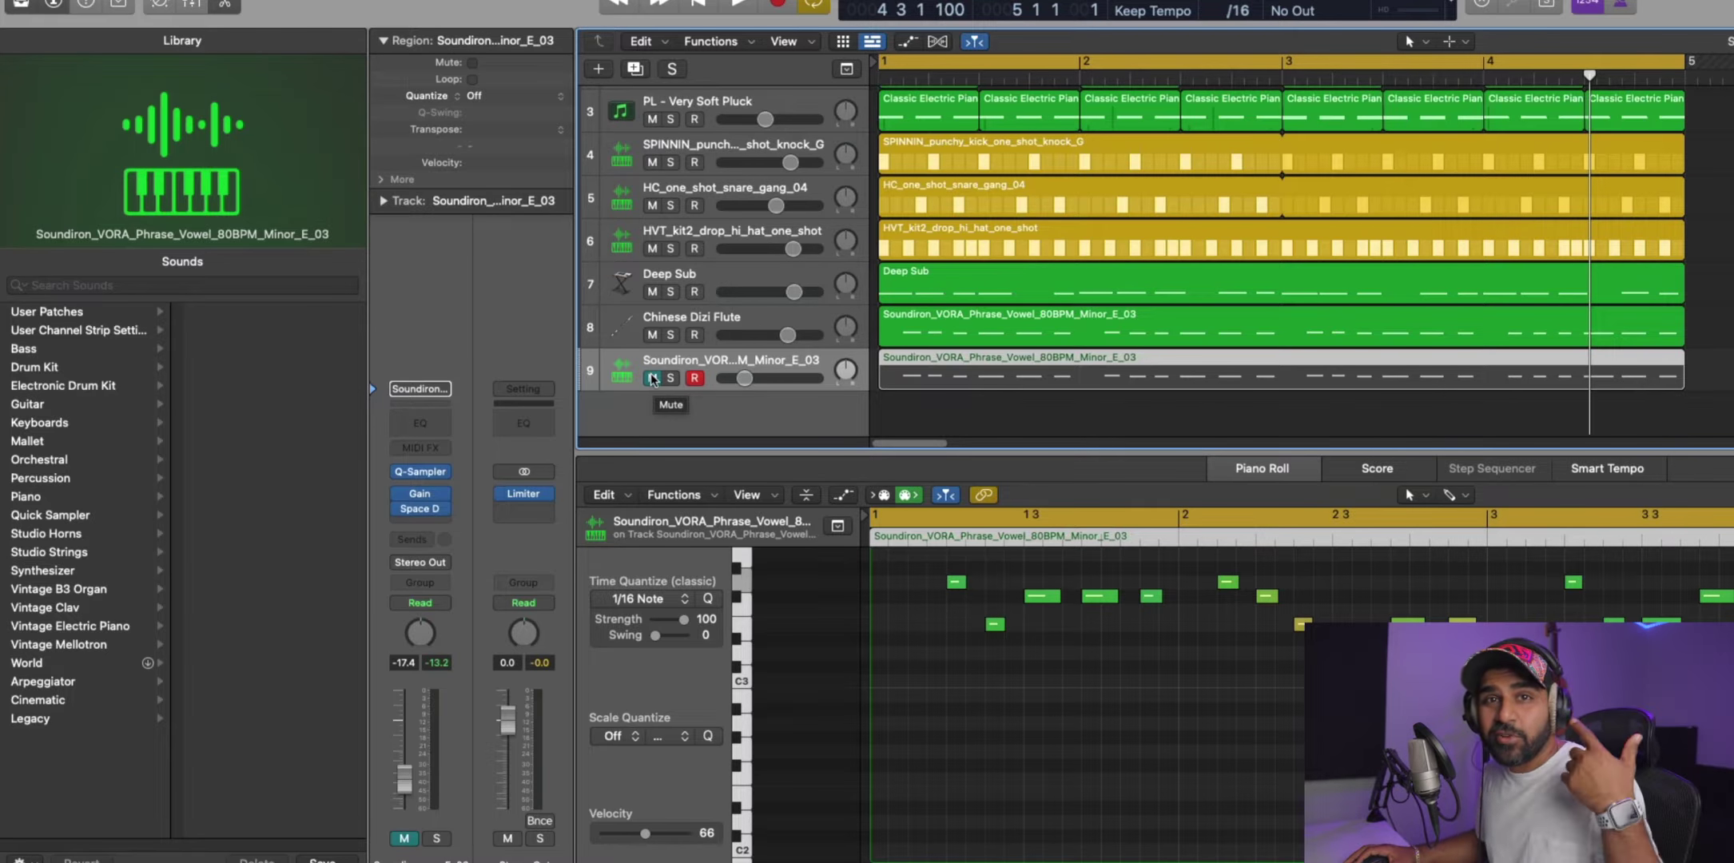
Play the loop, make the Chinese Dizi Flute track slightly taller and hide the Piano Roll.
key(space)
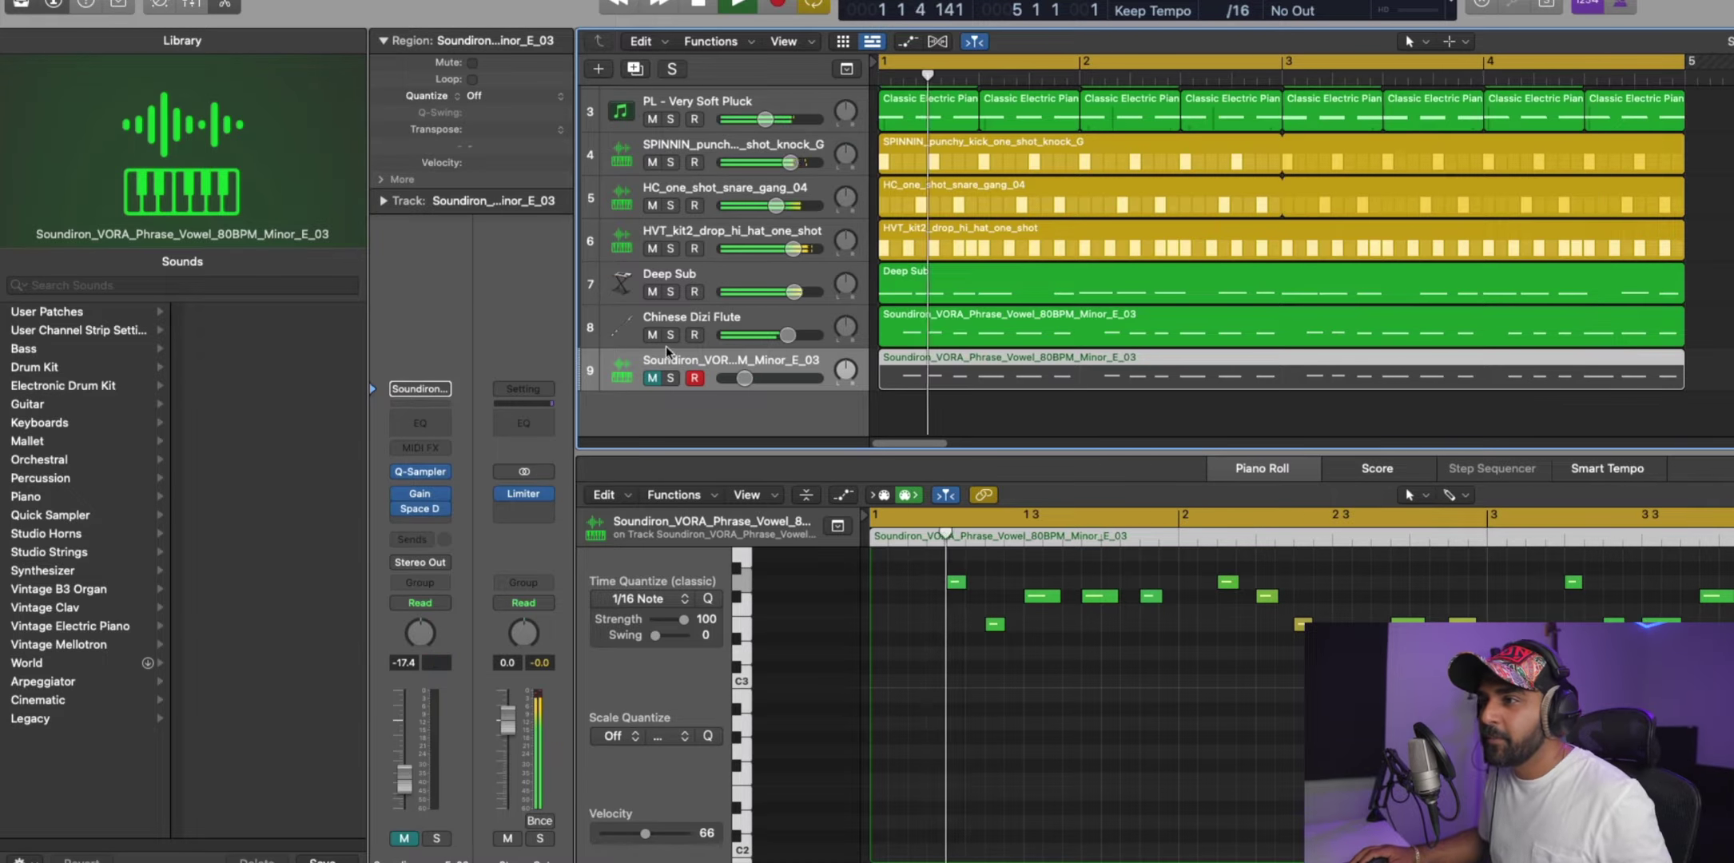
drag(780, 346, 780, 364)
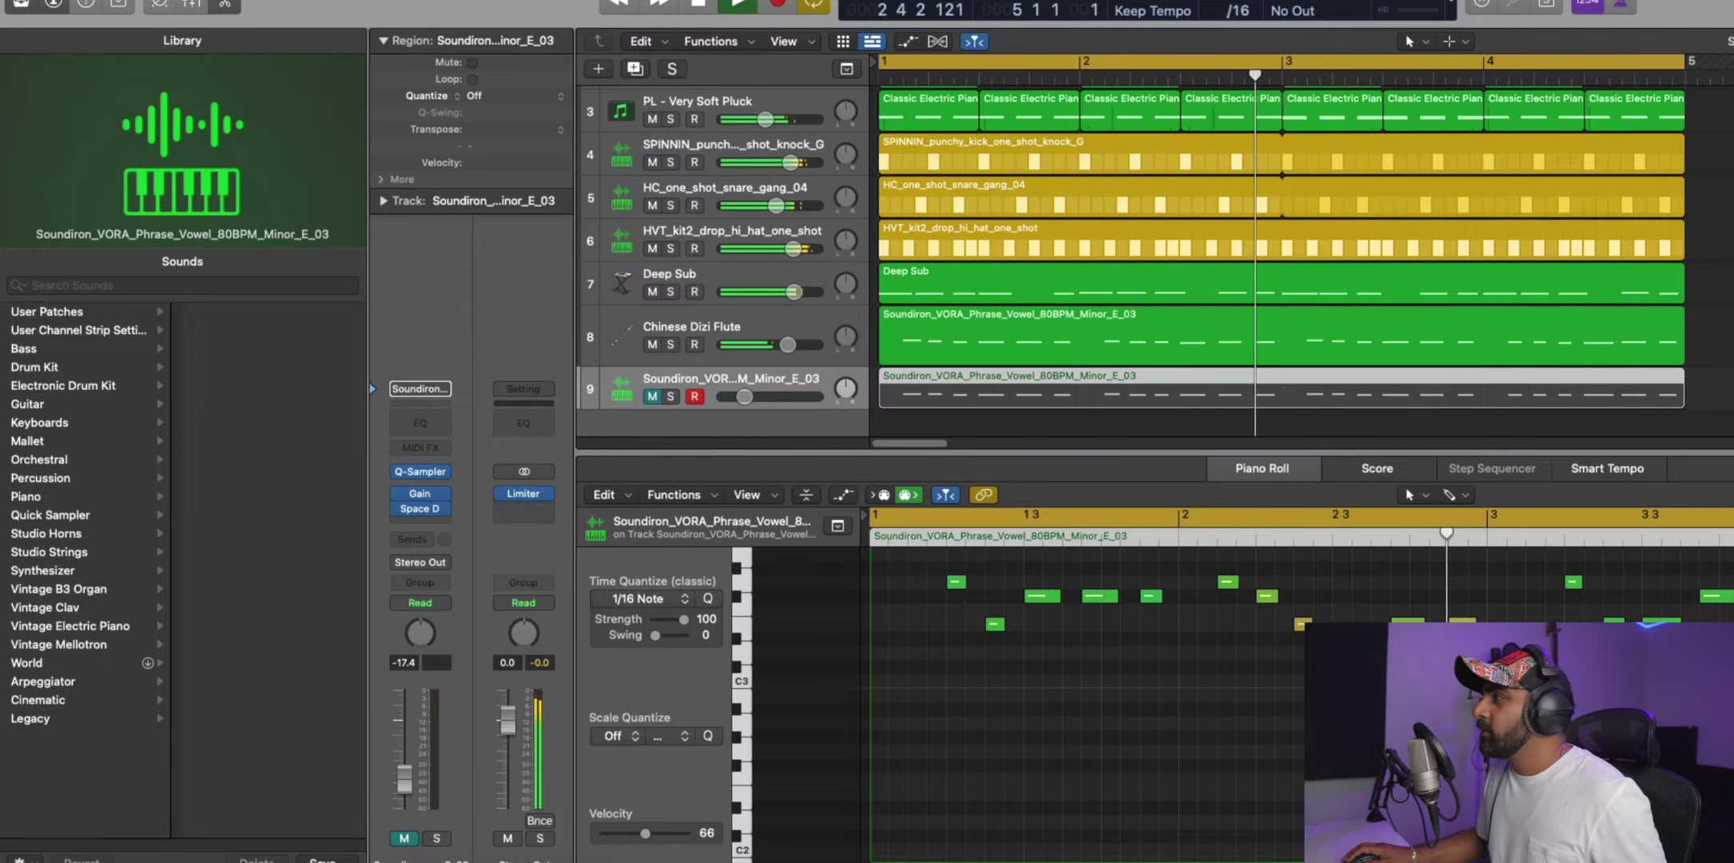
key(super+Left)
key(super+Left)
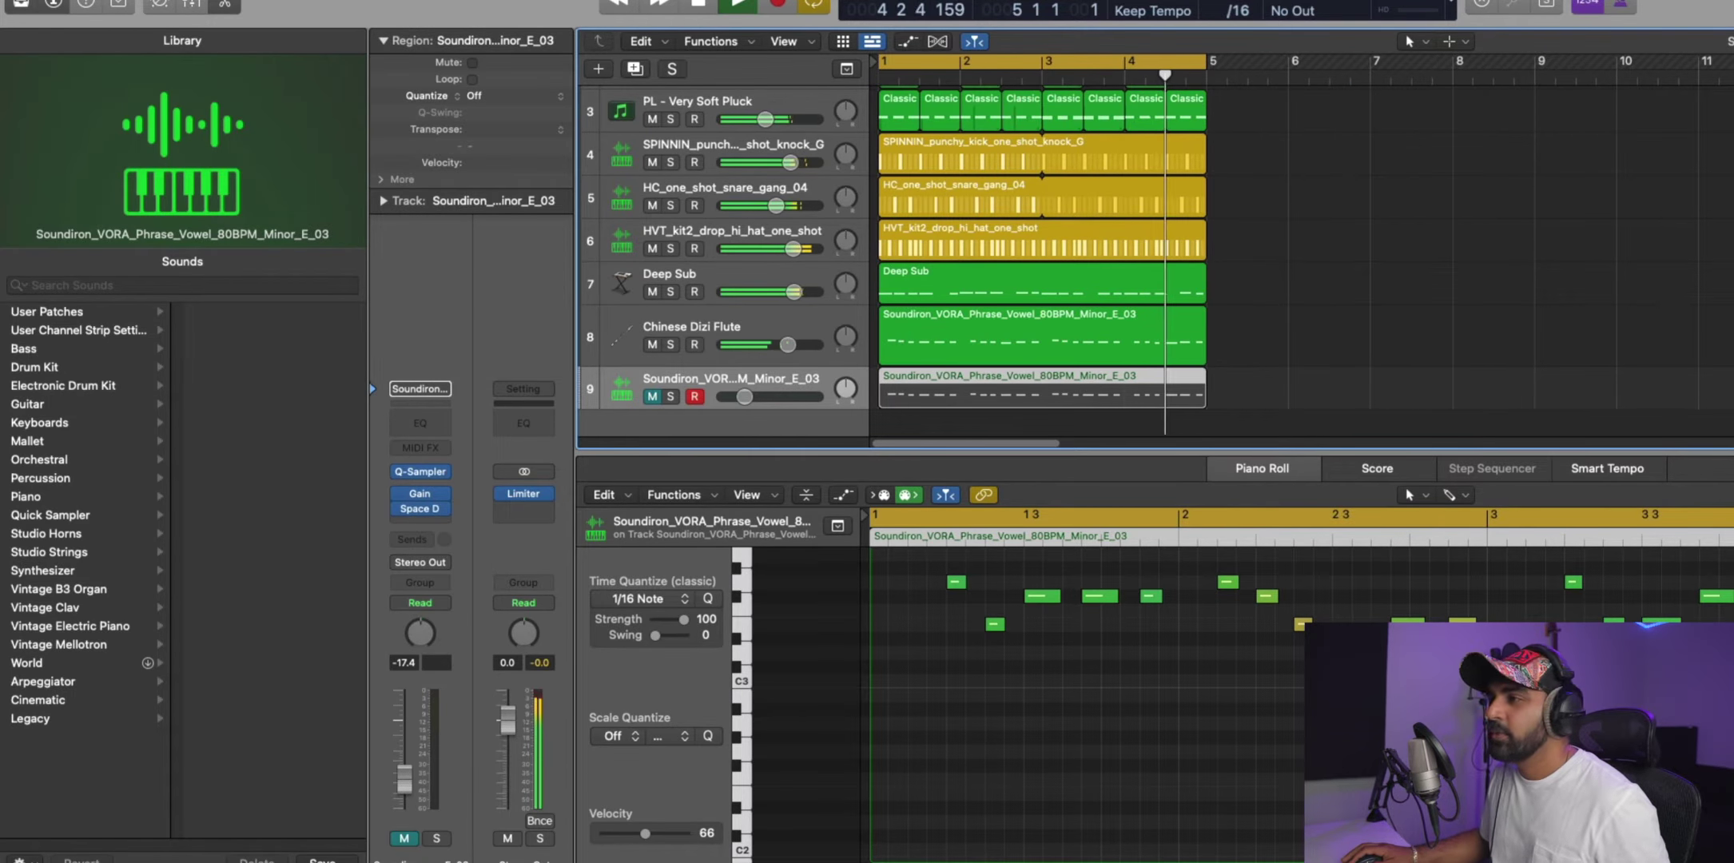
key(p)
key(space)
Switch to Splice and search the samples for "reggaeton".
key(super+Tab)
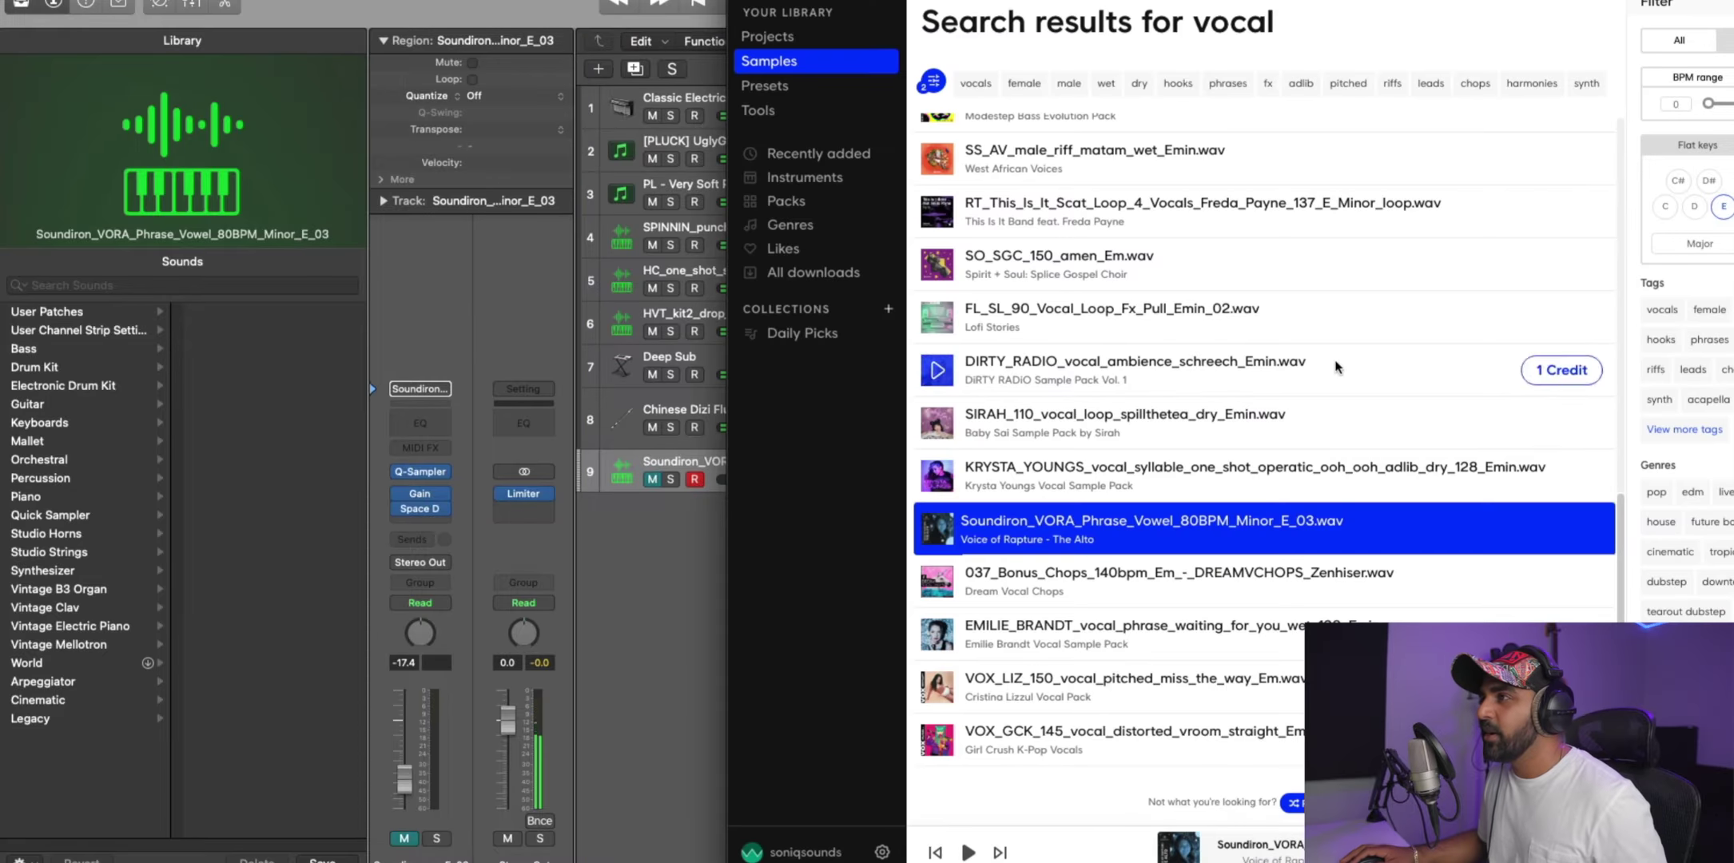
key(super+Tab)
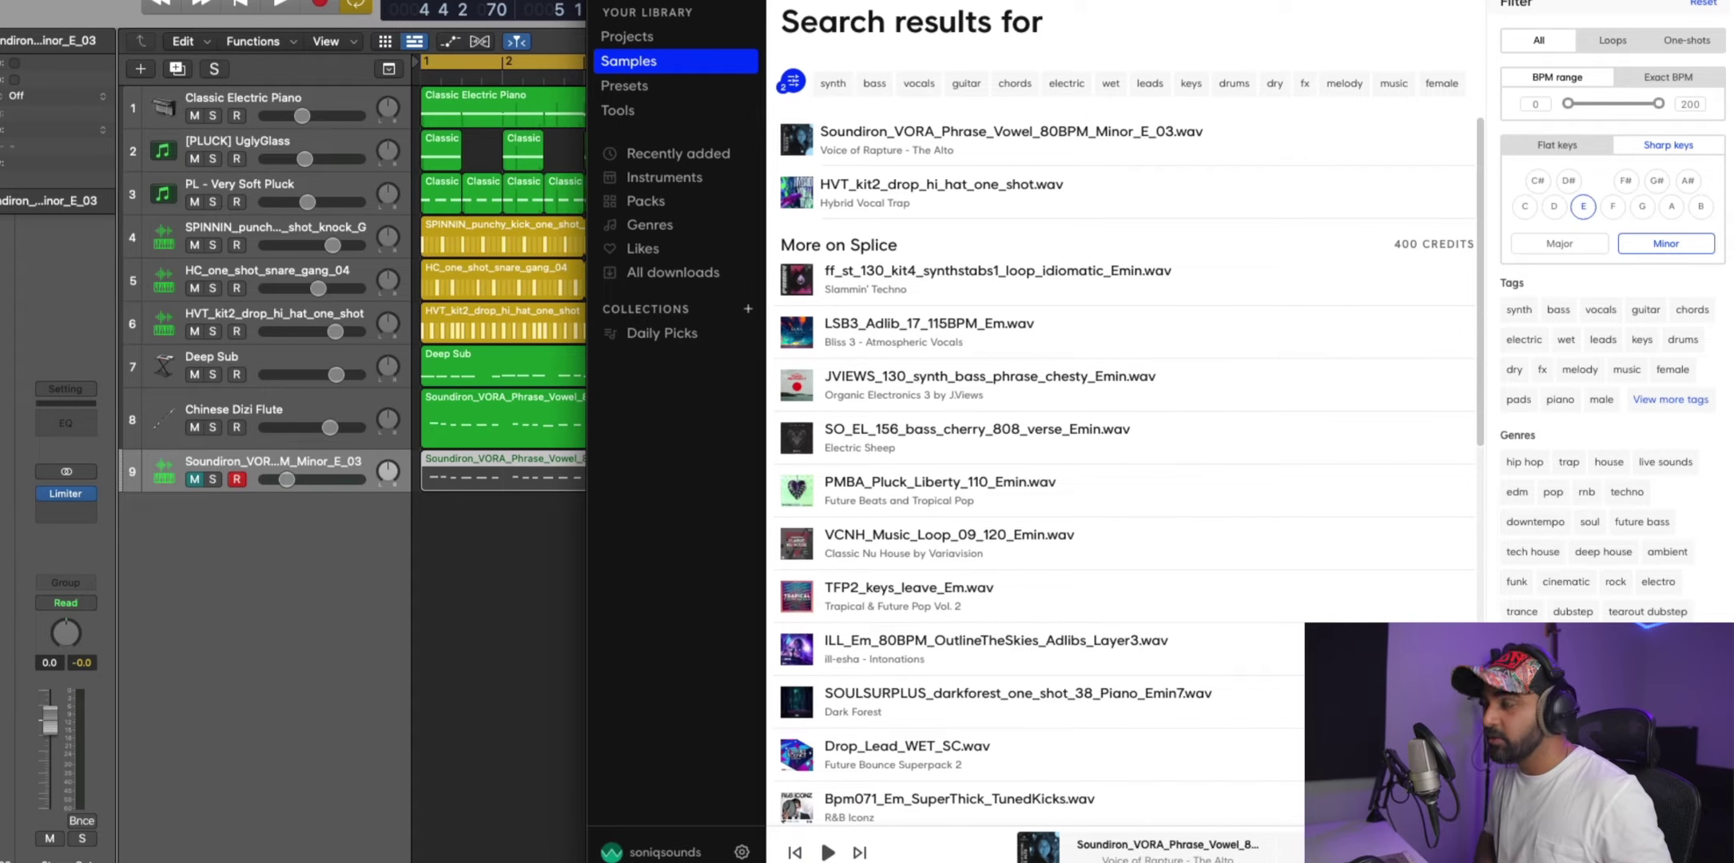
text(reggaeton)
key(Return)
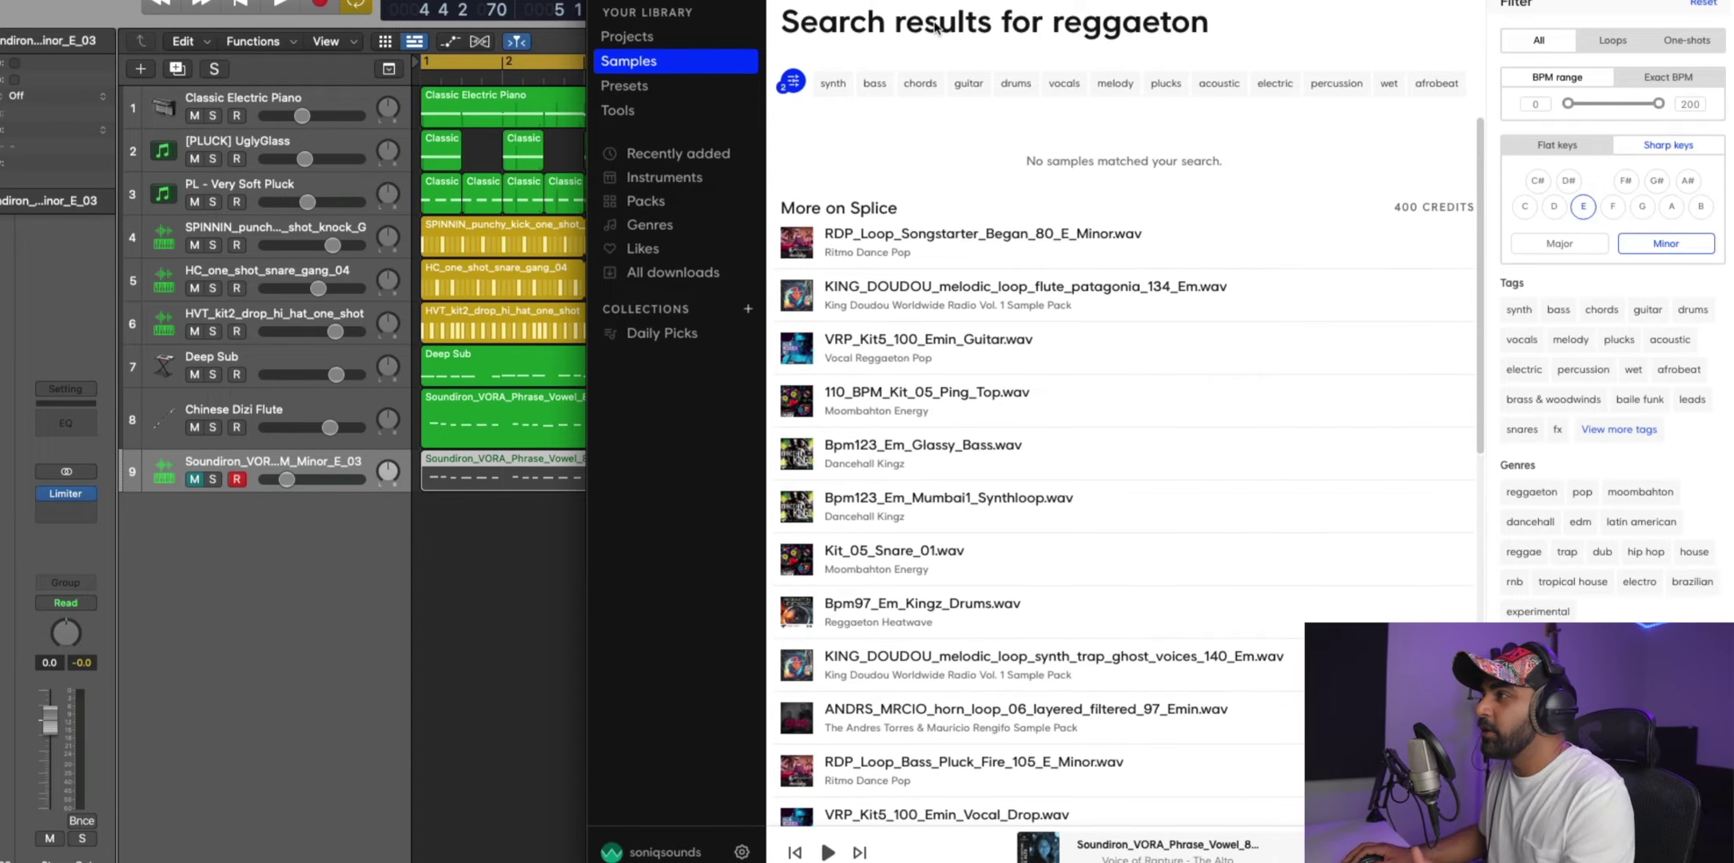
Clear the E minor key filter and narrow the reggaeton results to the drums tag.
click(795, 80)
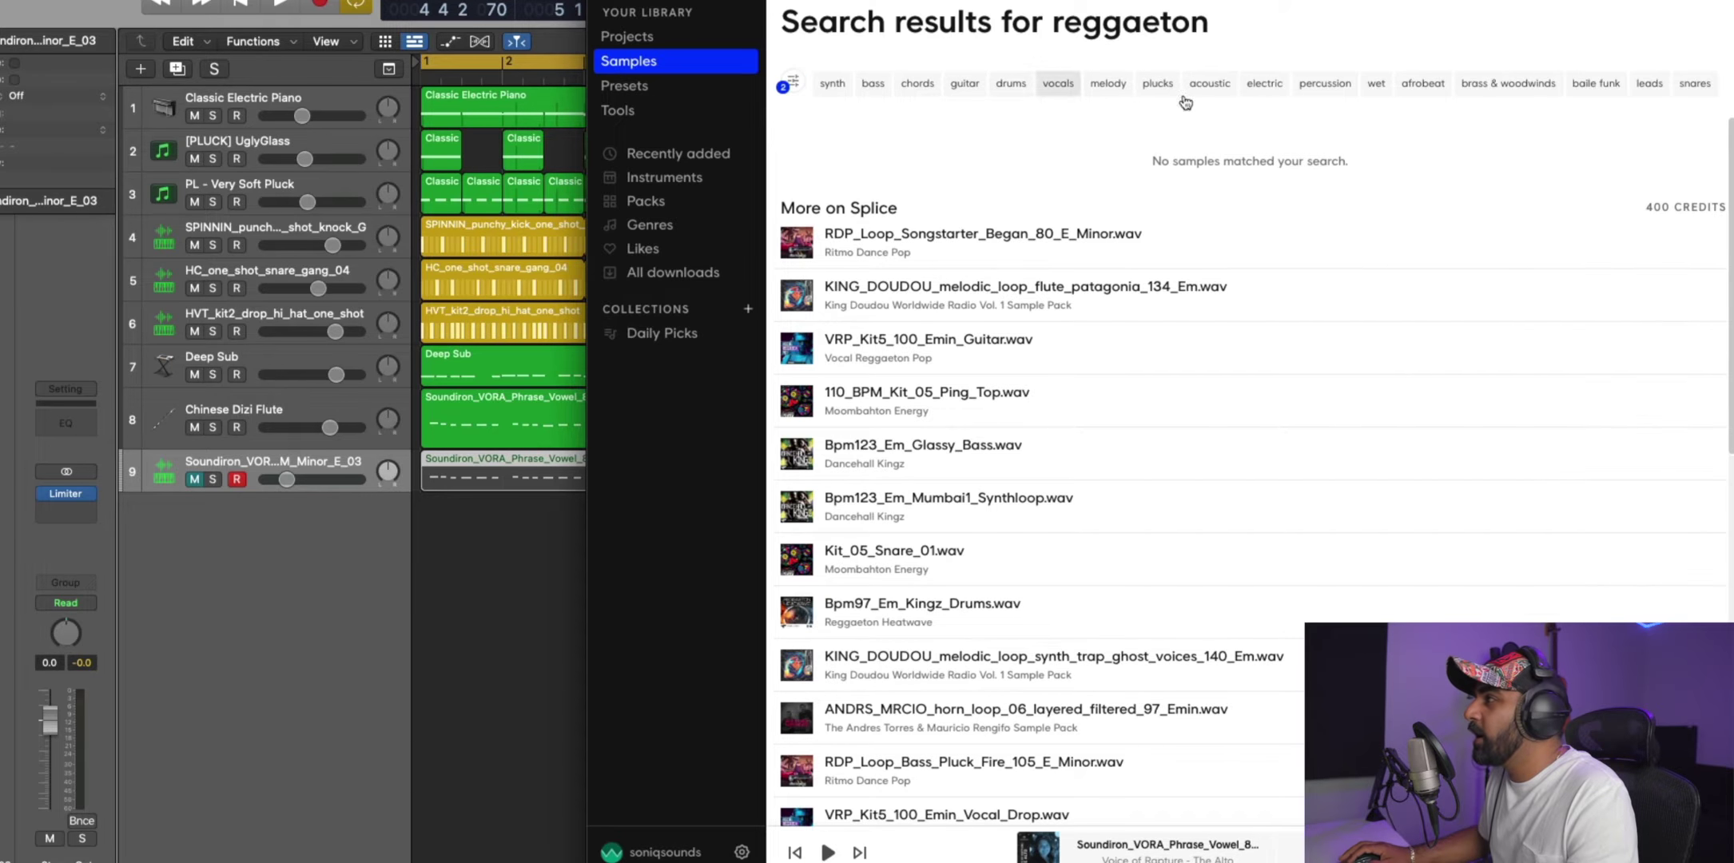
click(791, 80)
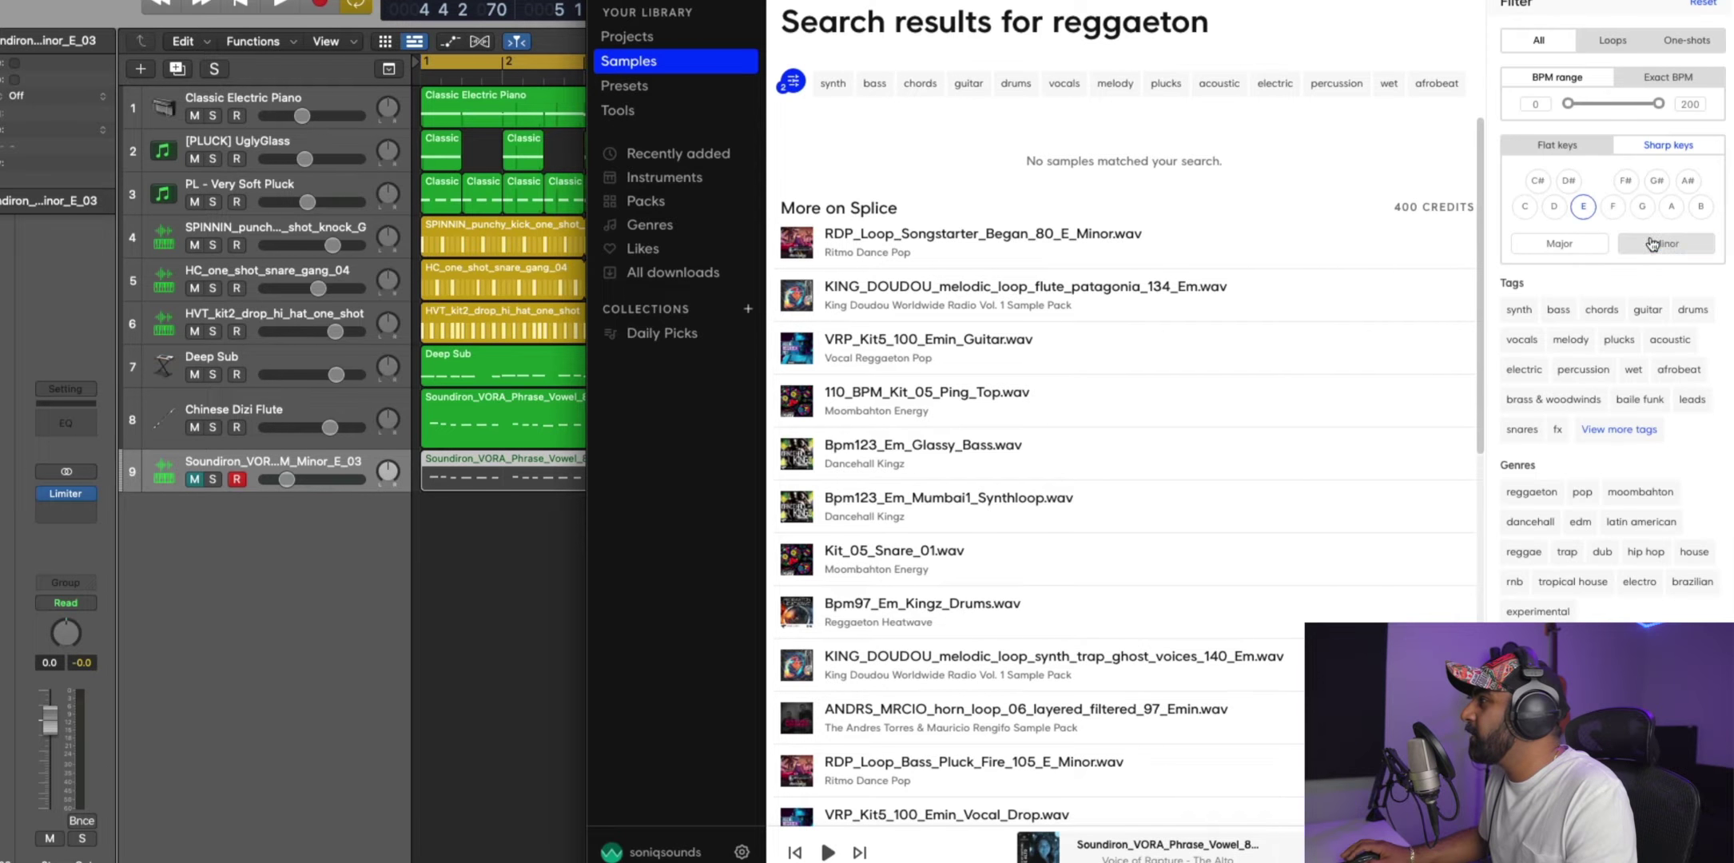
click(1583, 206)
click(831, 84)
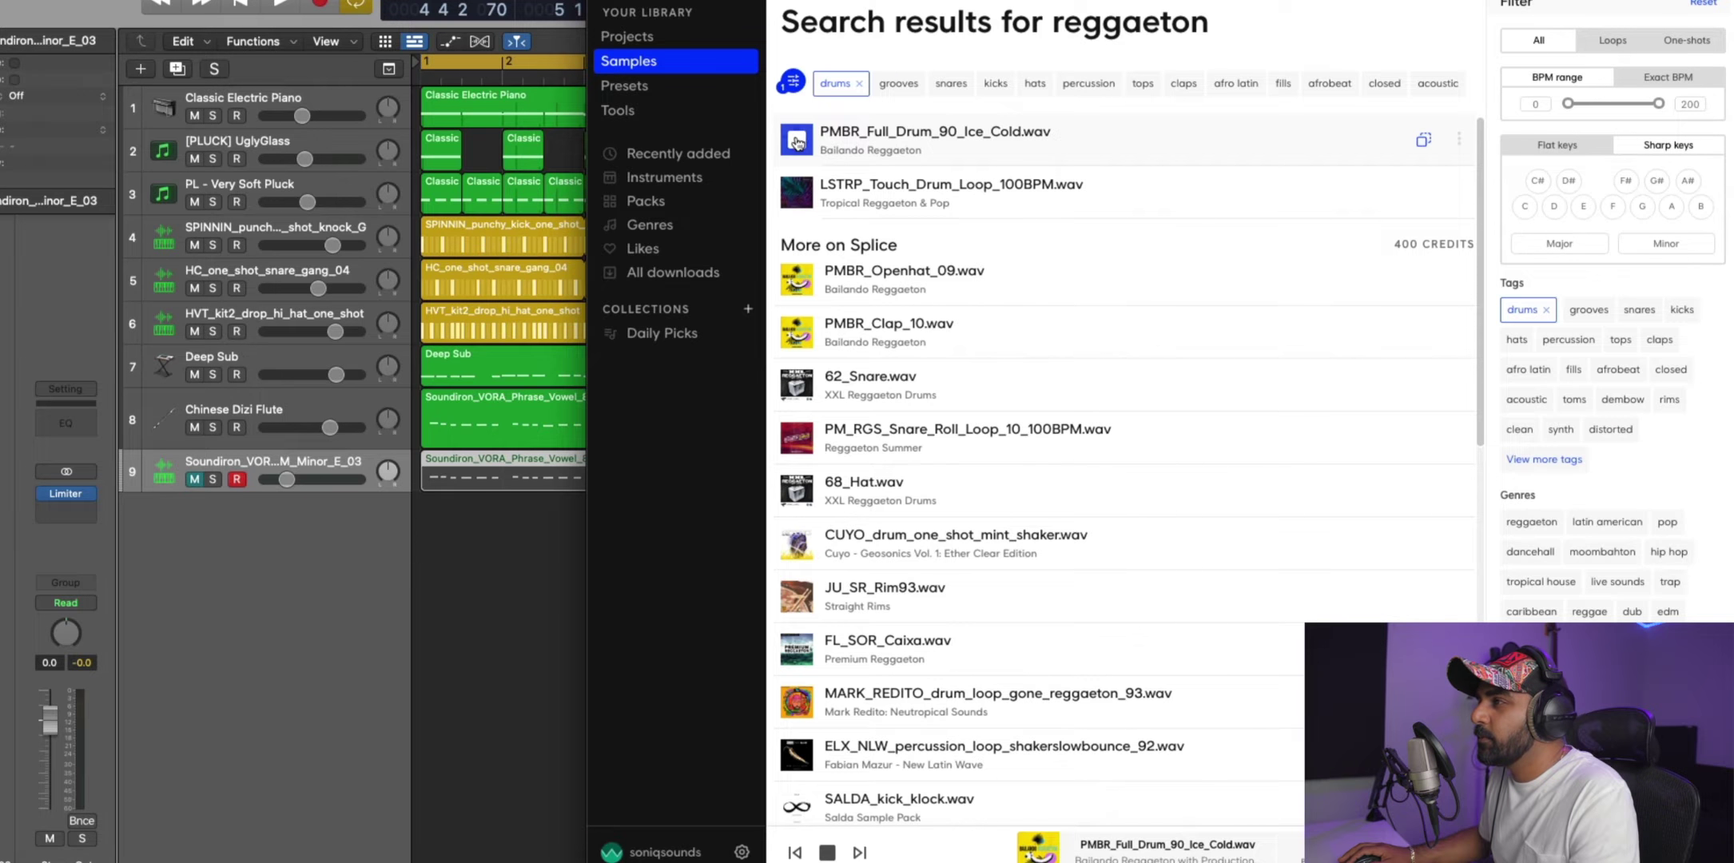
Audition the drum loops and one-shots in the reggaeton results.
click(797, 196)
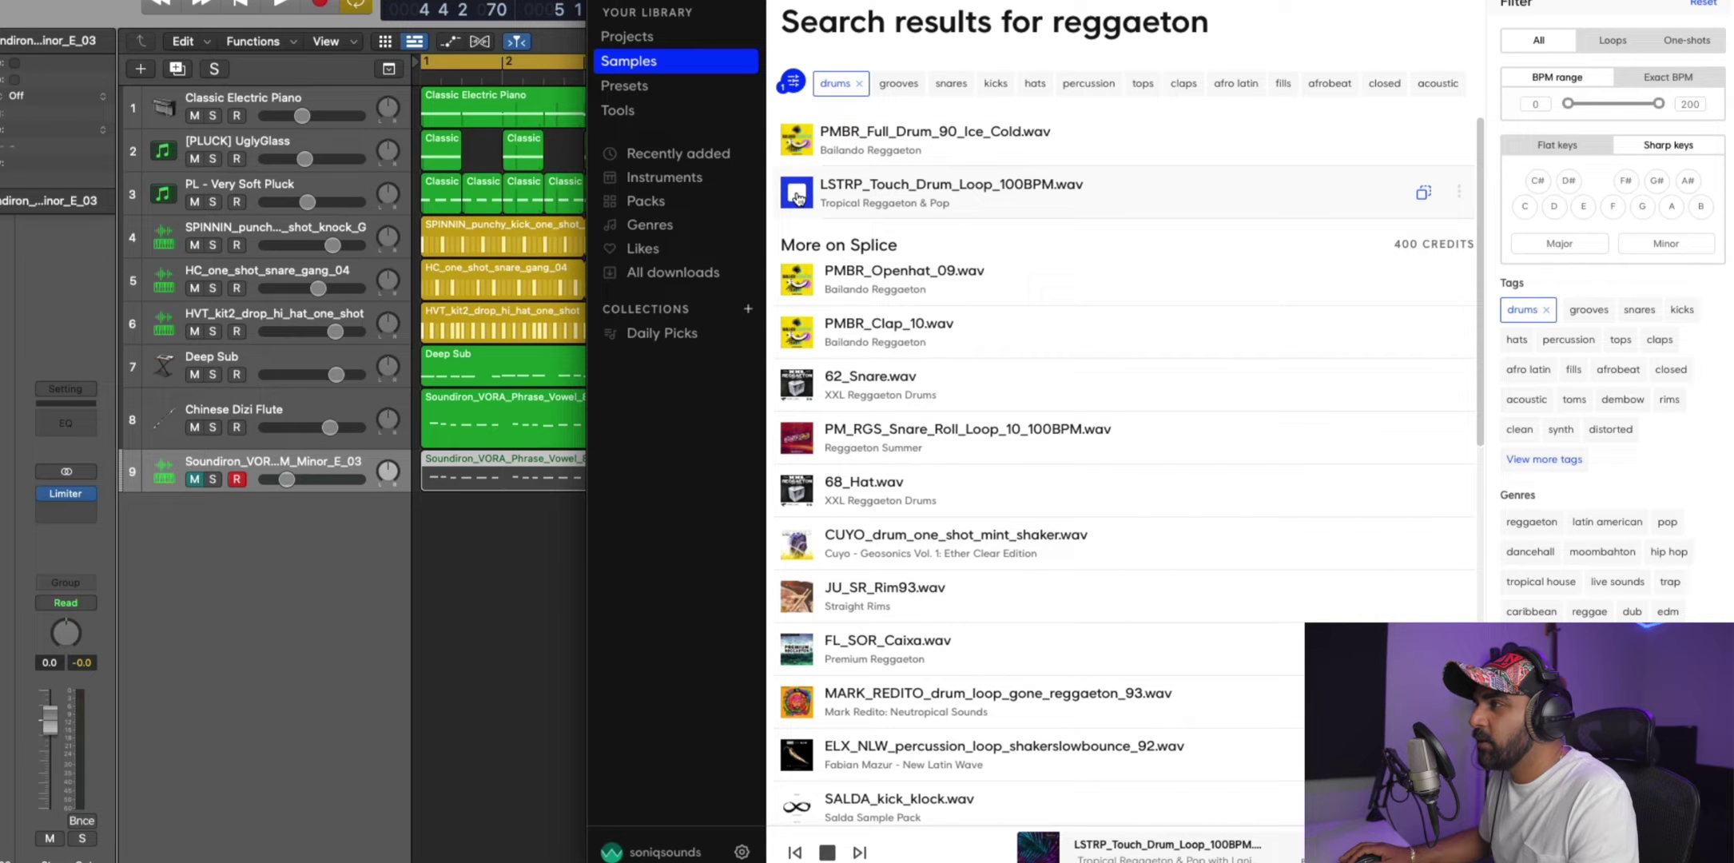
click(794, 288)
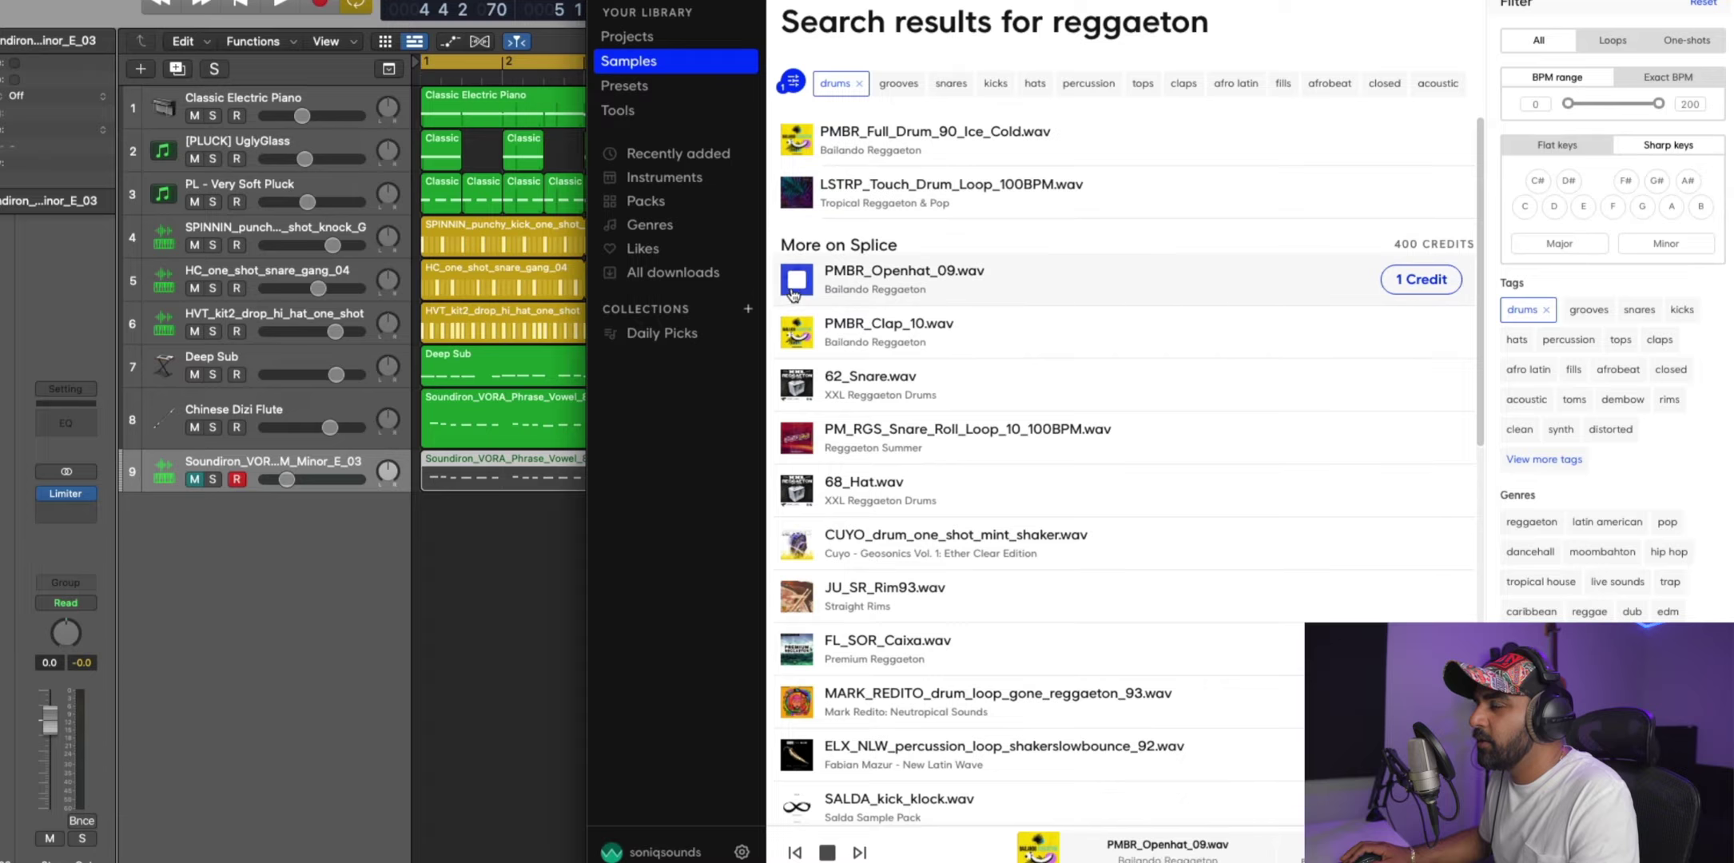
click(791, 391)
click(795, 441)
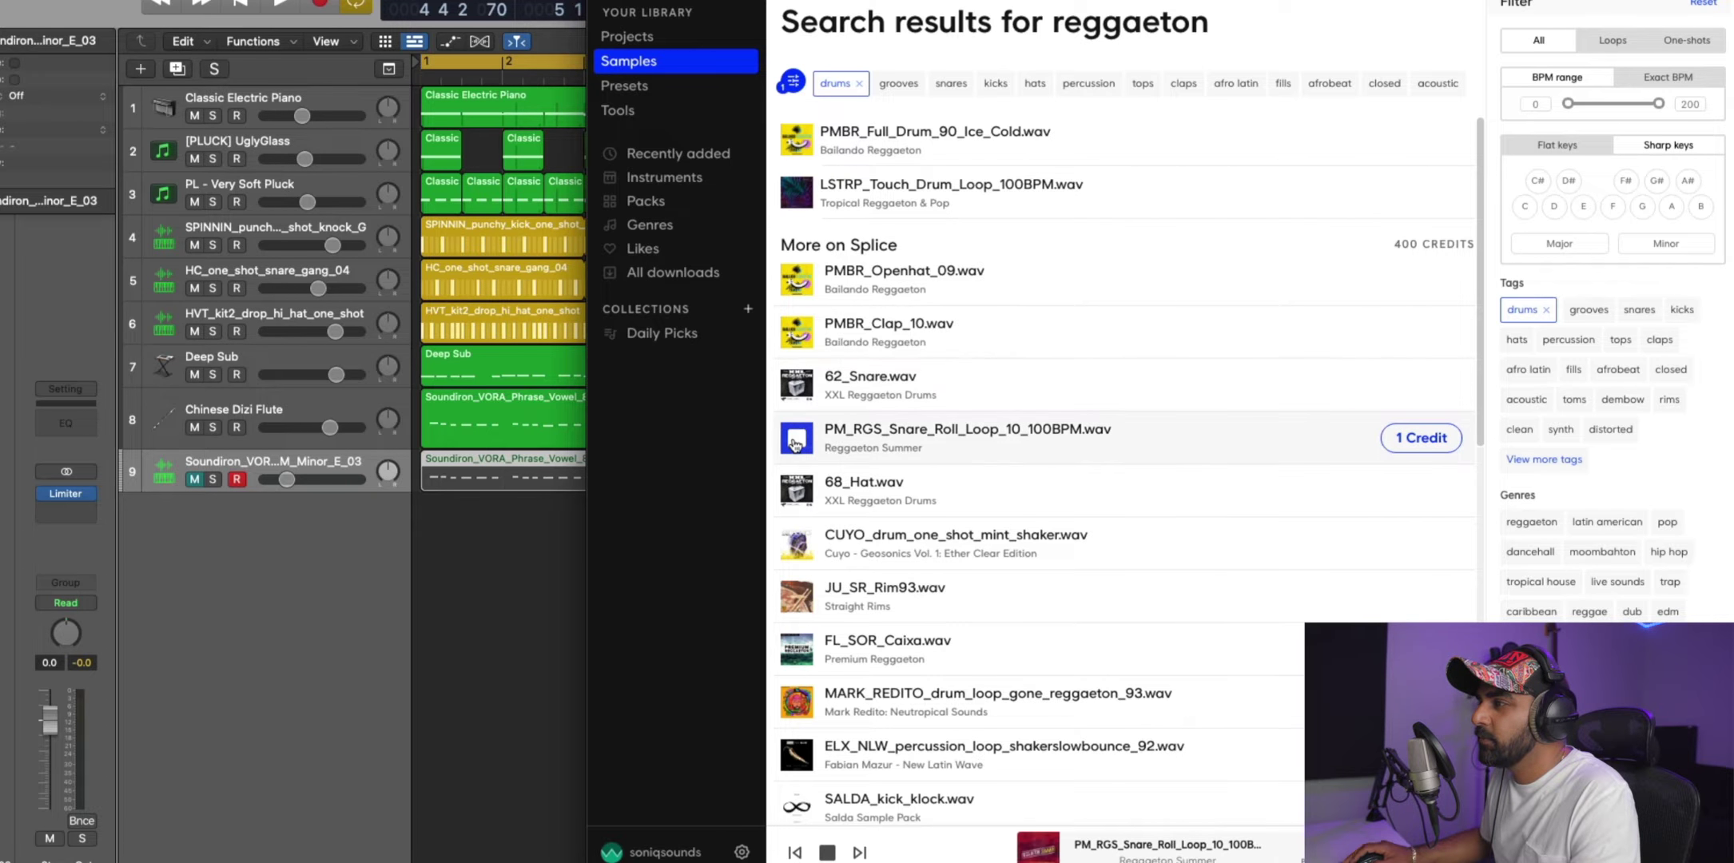
scroll(795, 443, down, 5)
click(796, 457)
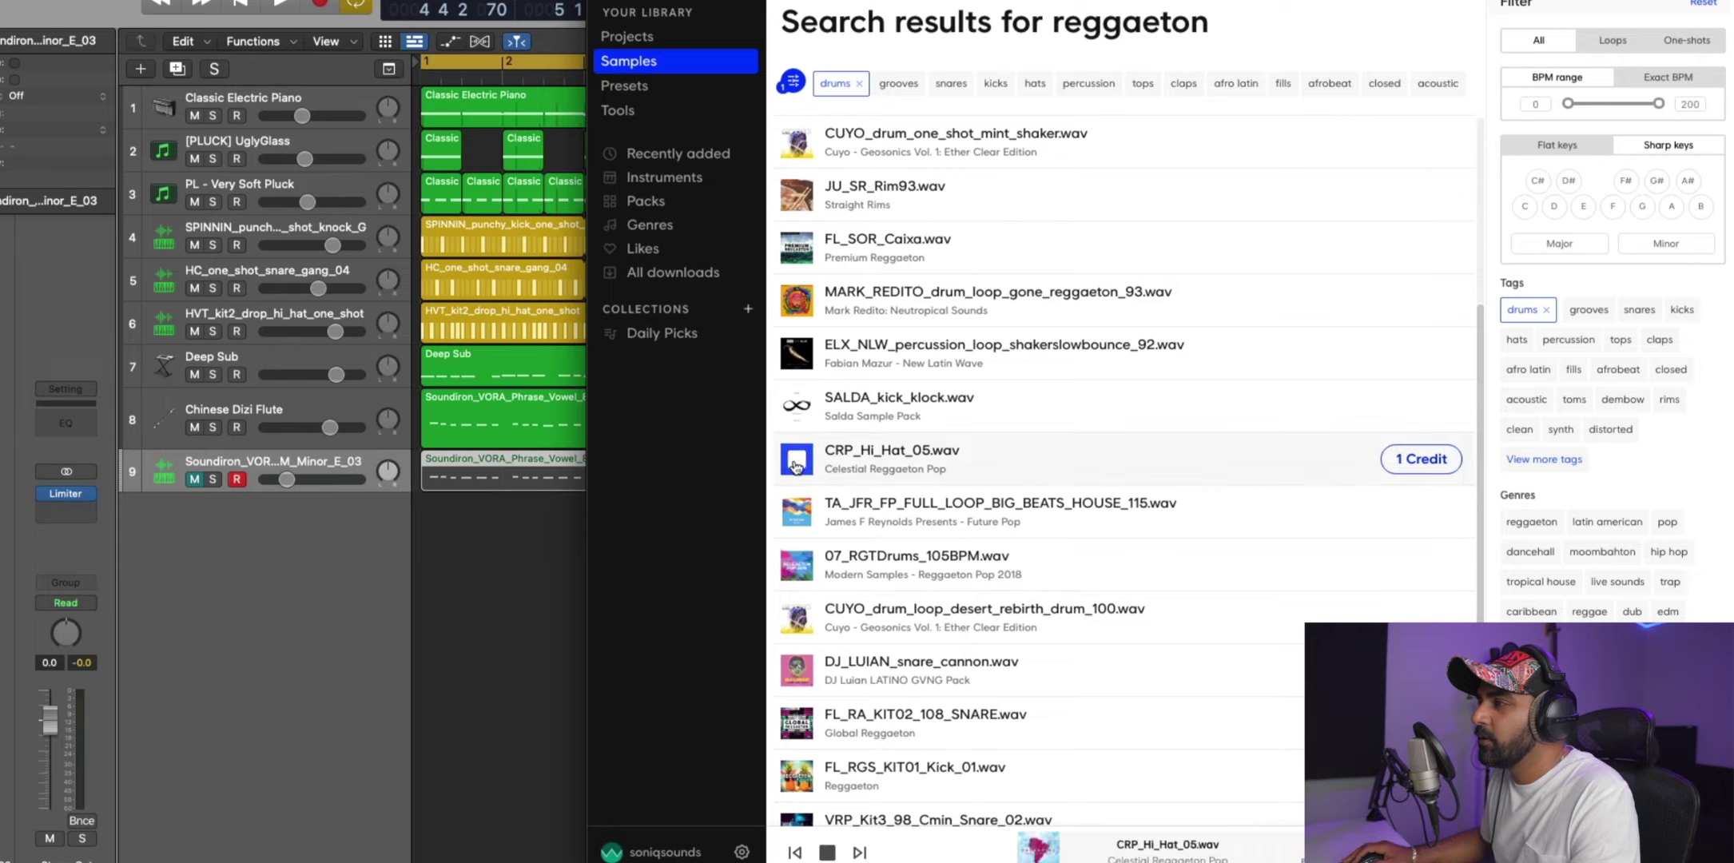
click(788, 515)
scroll(791, 496, down, 5)
click(796, 476)
scroll(793, 424, down, 5)
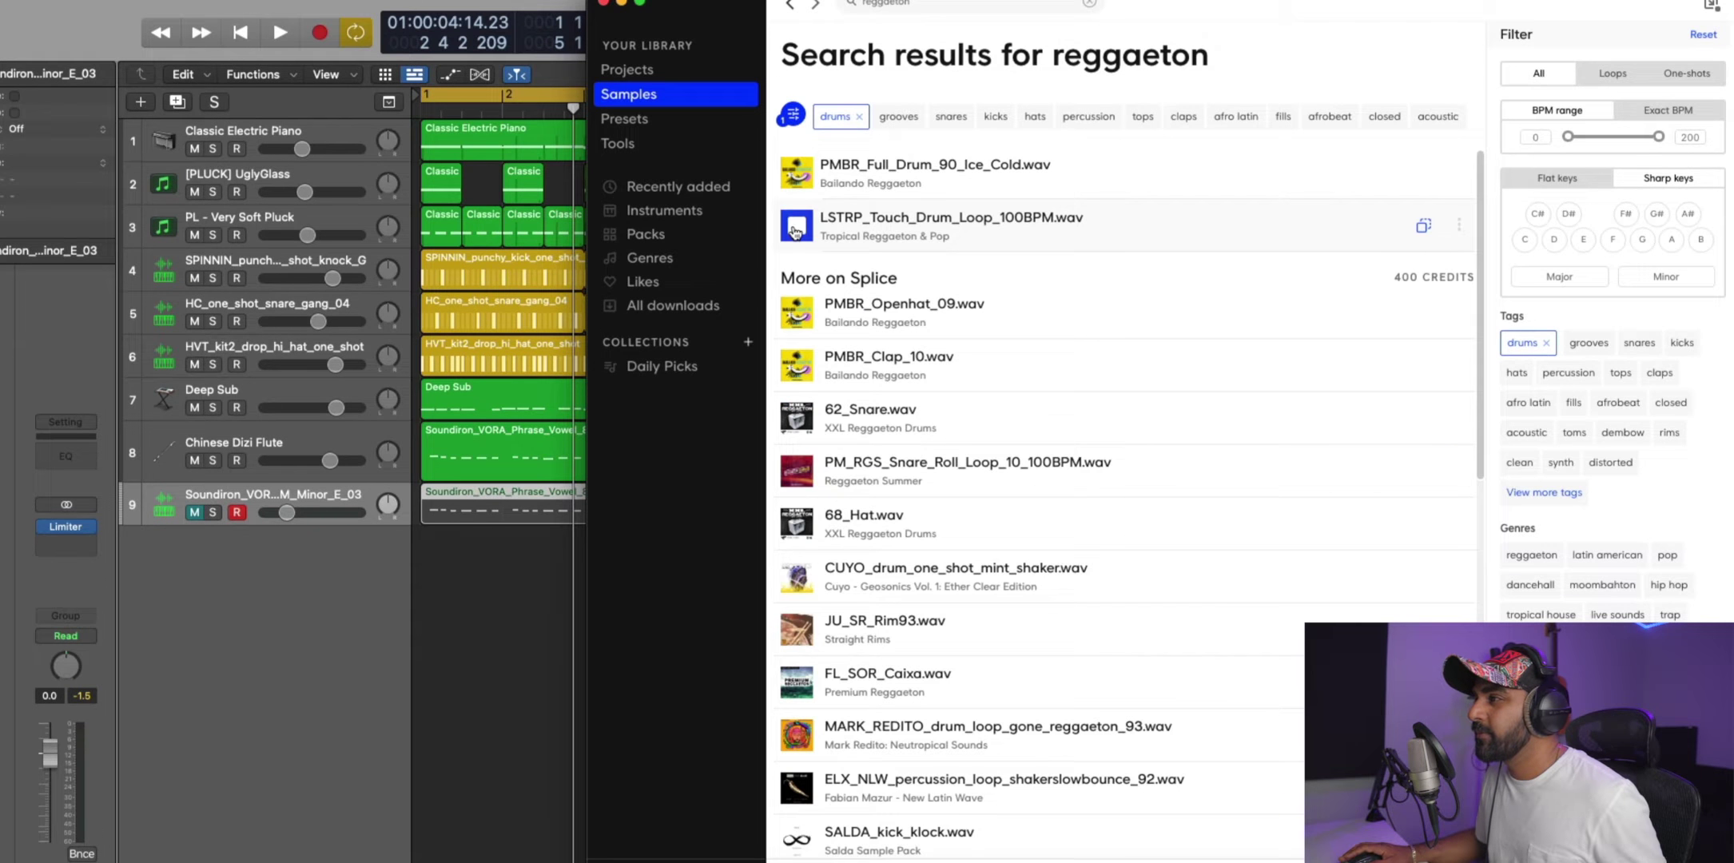
Add LSTRP_Touch_Drum_Loop_100BPM from Splice on a new Logic Pro track at bar 1 and set the project tempo to 100 BPM.
drag(891, 223, 559, 553)
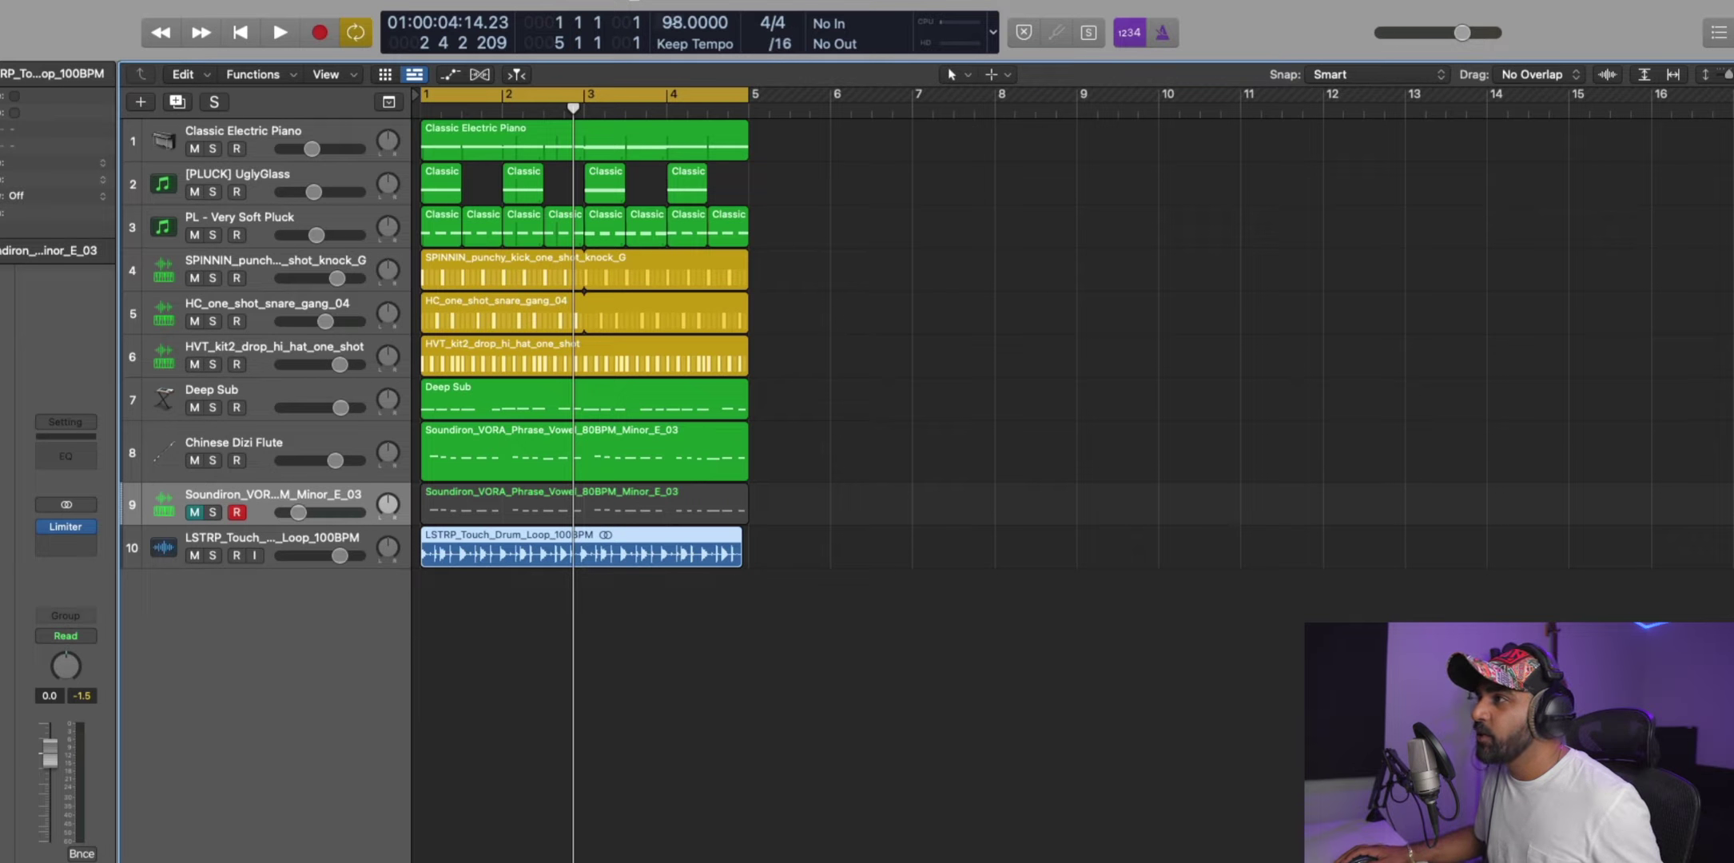
drag(675, 20, 675, 20)
click(916, 497)
key(Return)
key(space)
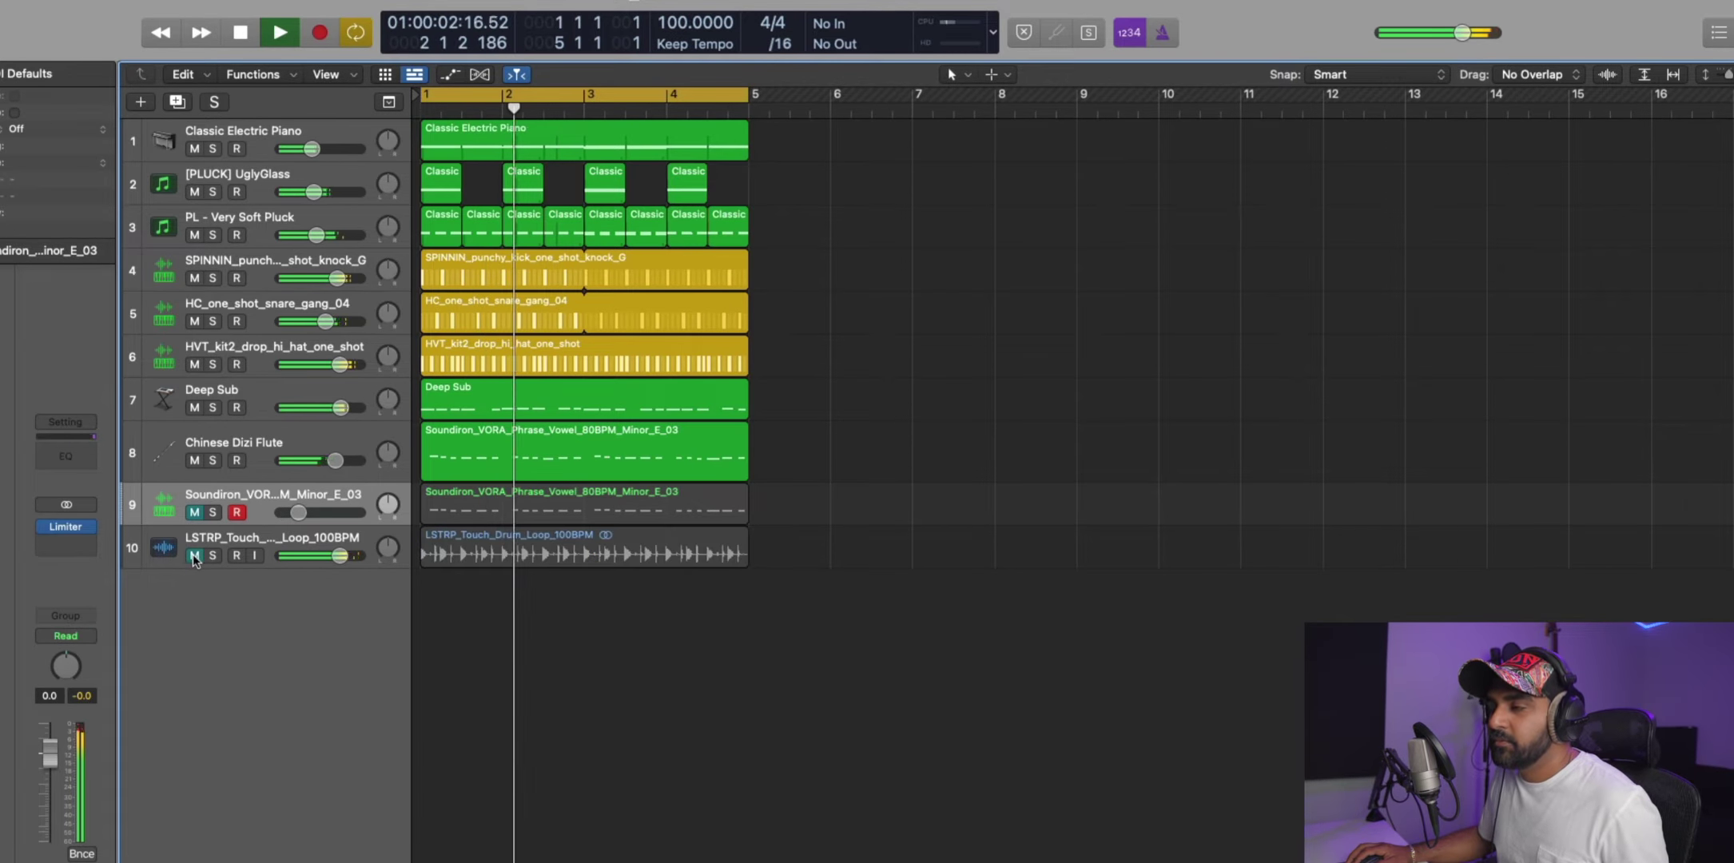
Move the LSTRP drum loop track above the HVT hi-hat track, mute the hi-hat track and play the loop.
drag(271, 547, 362, 376)
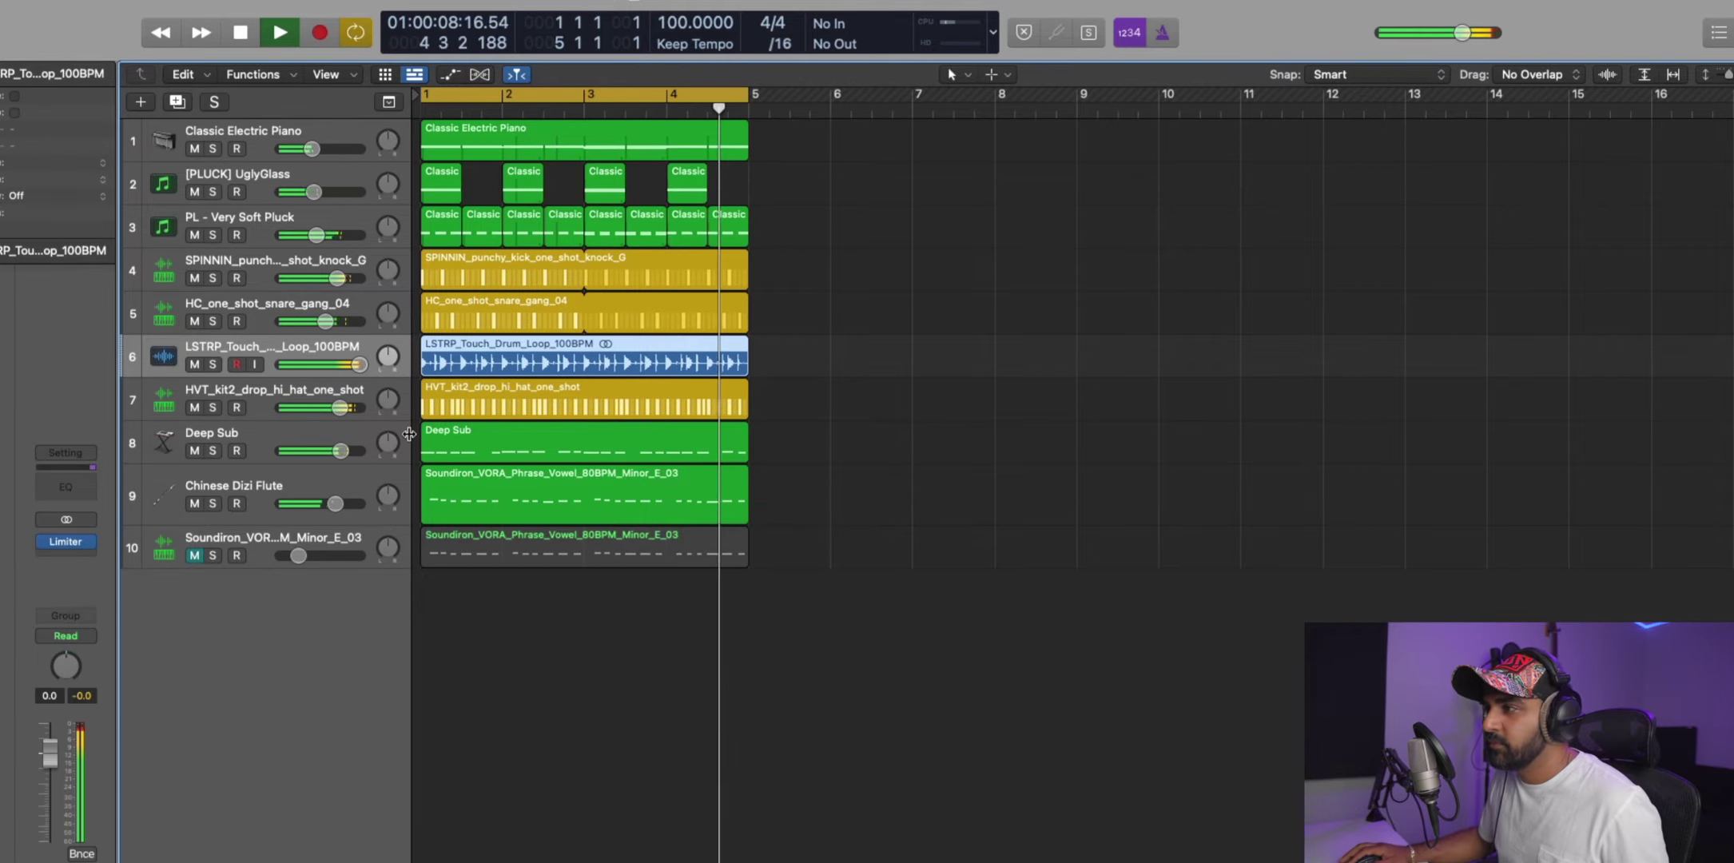
key(space)
click(194, 409)
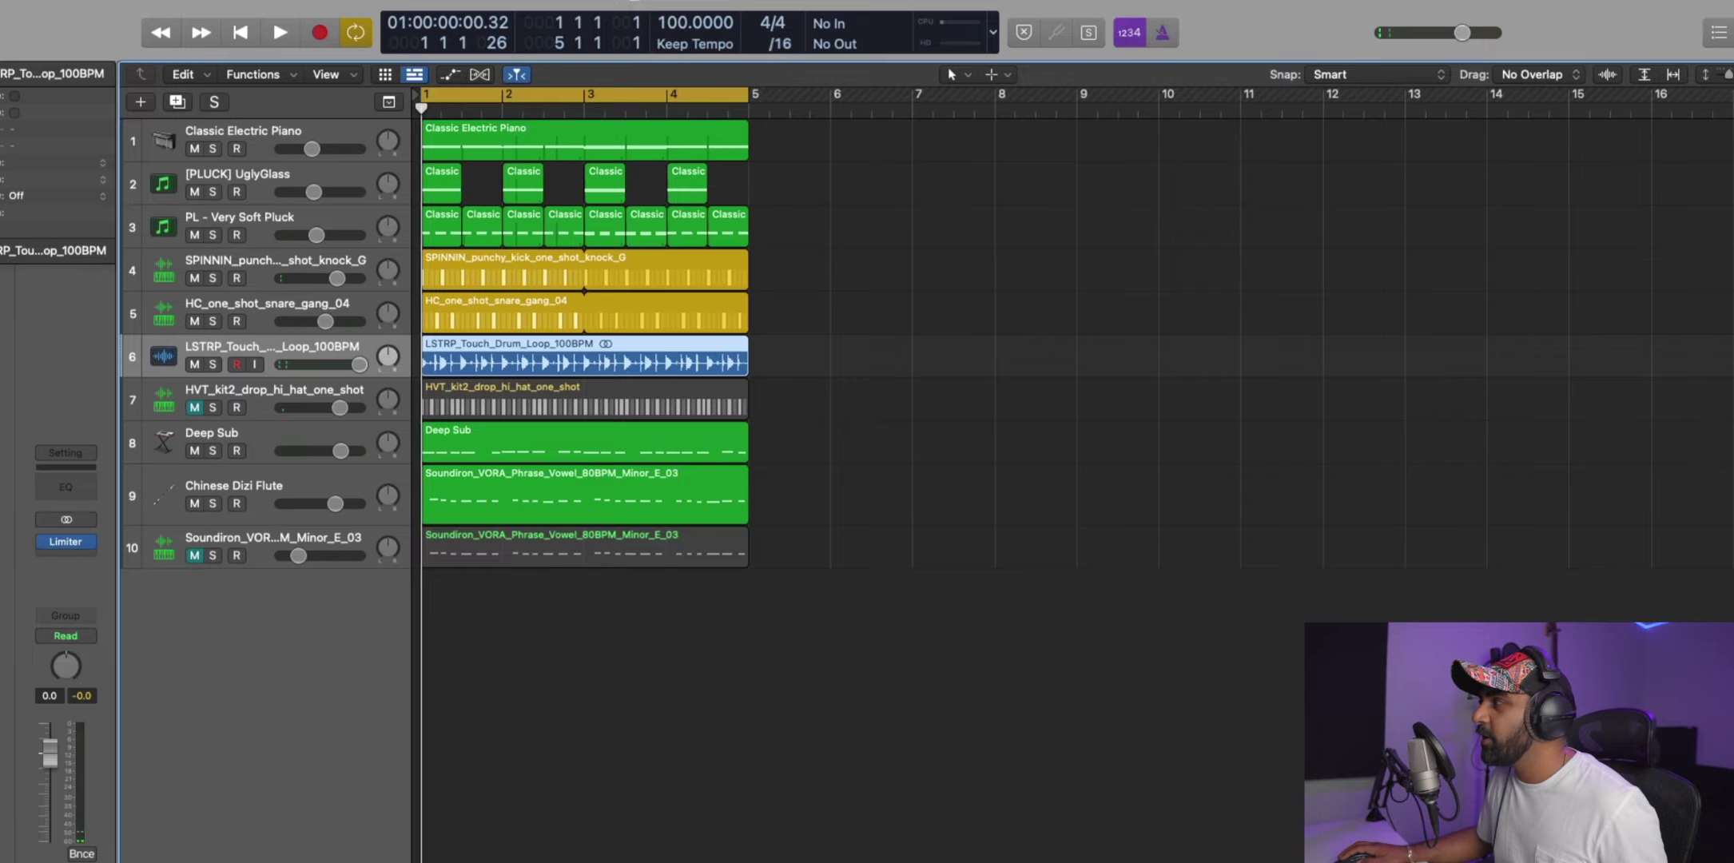
key(super+Right)
key(super+Right)
key(space)
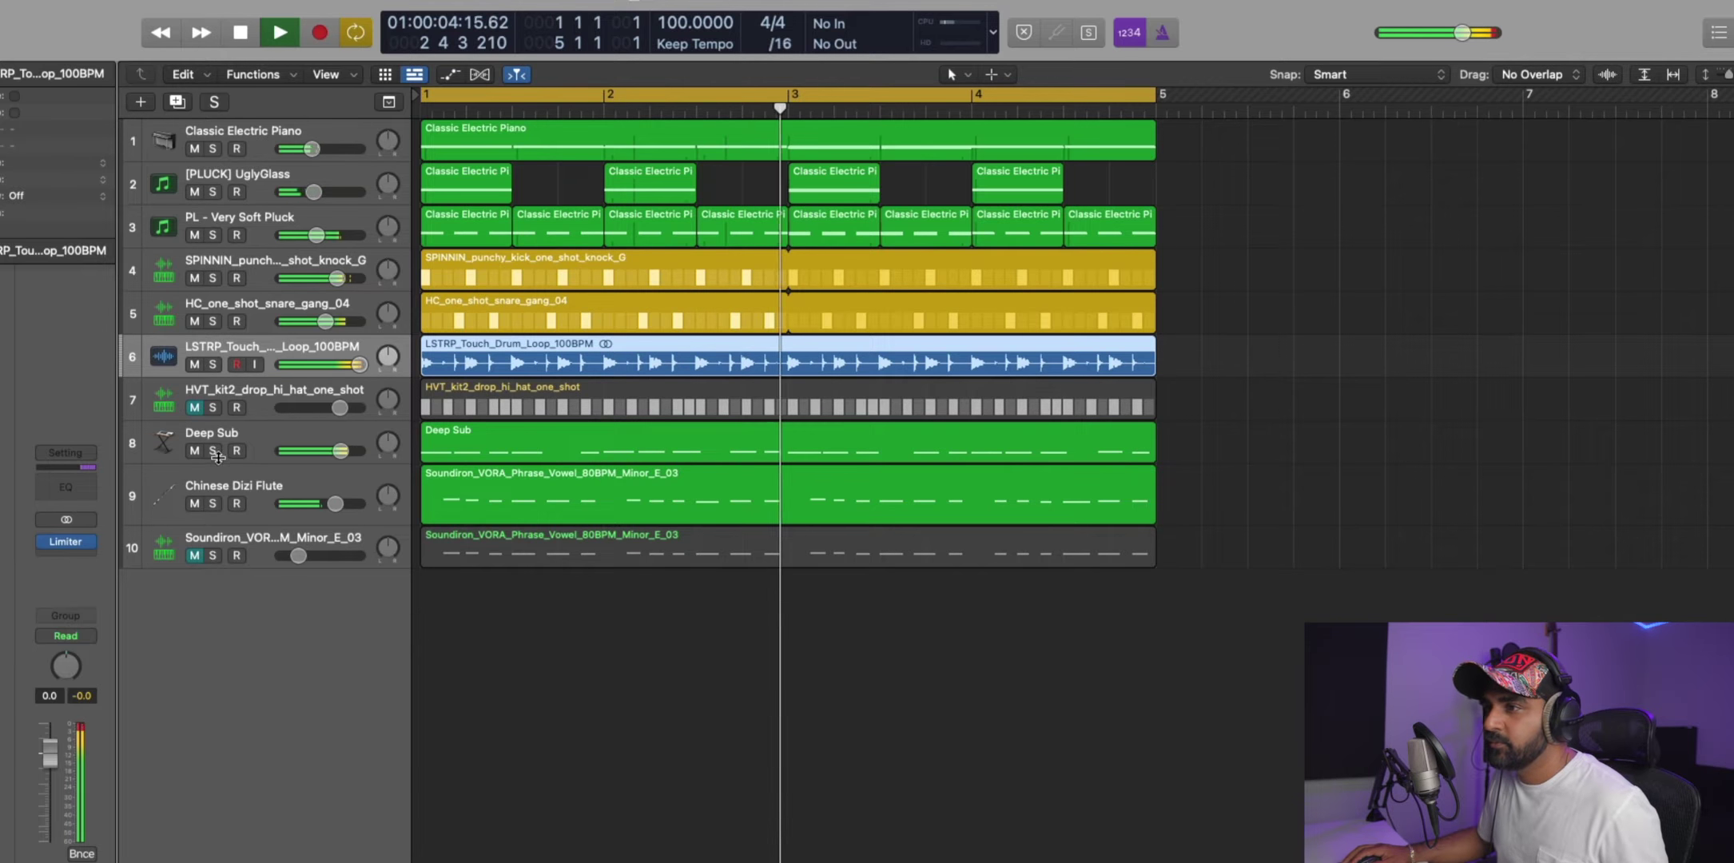
Mute and unmute the Deep Sub track during playback to compare the beat without it, and stop playback.
click(194, 451)
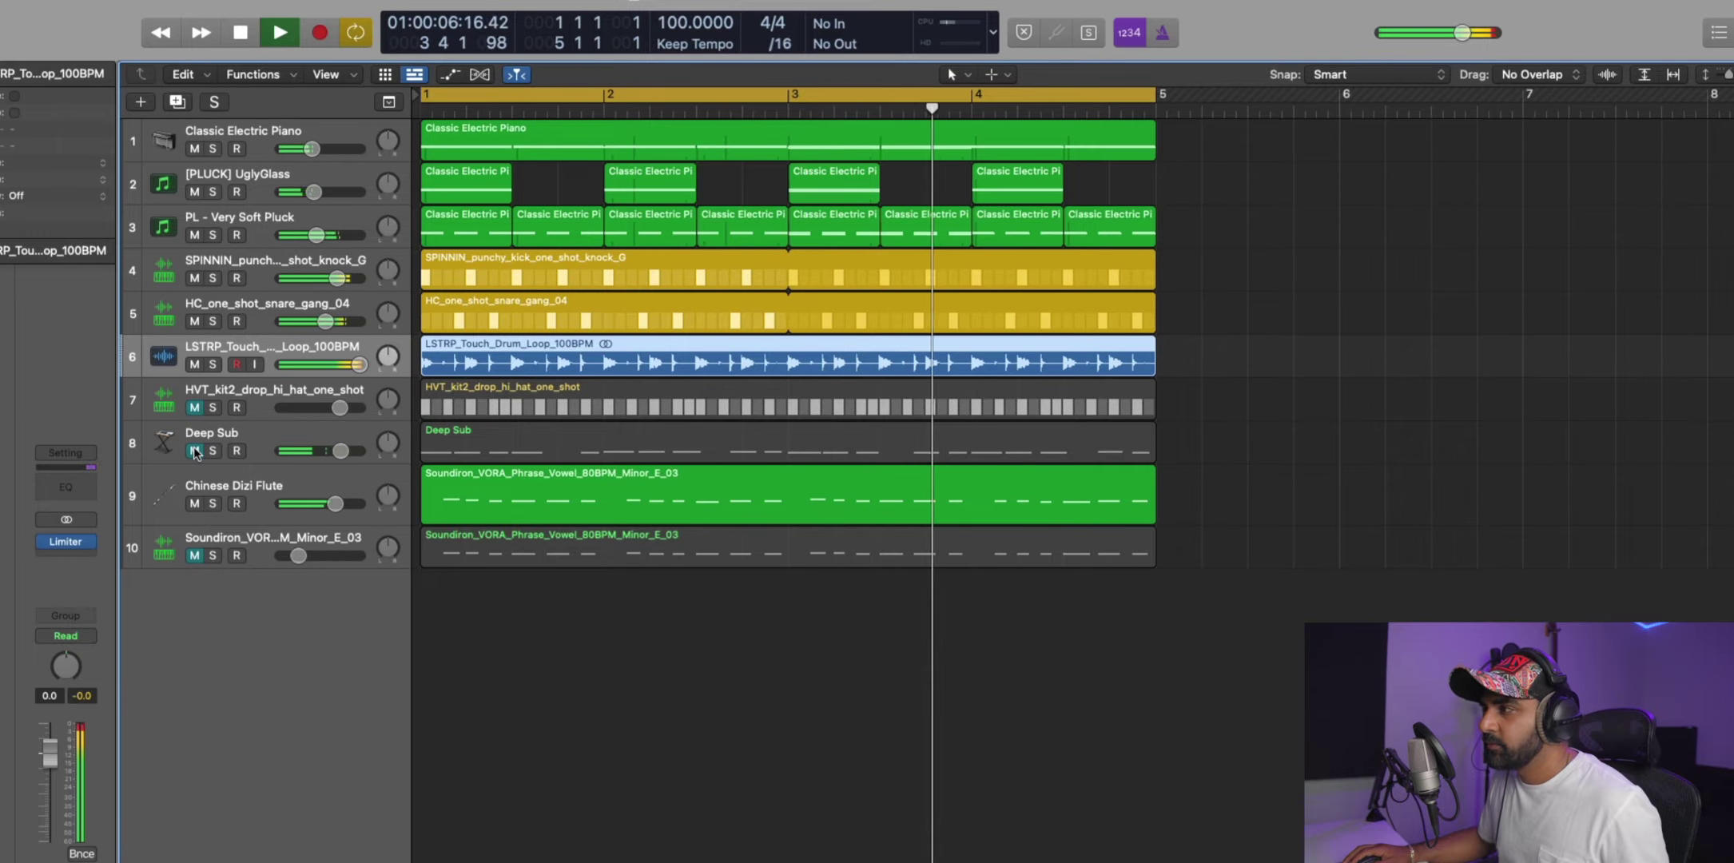
click(194, 451)
key(space)
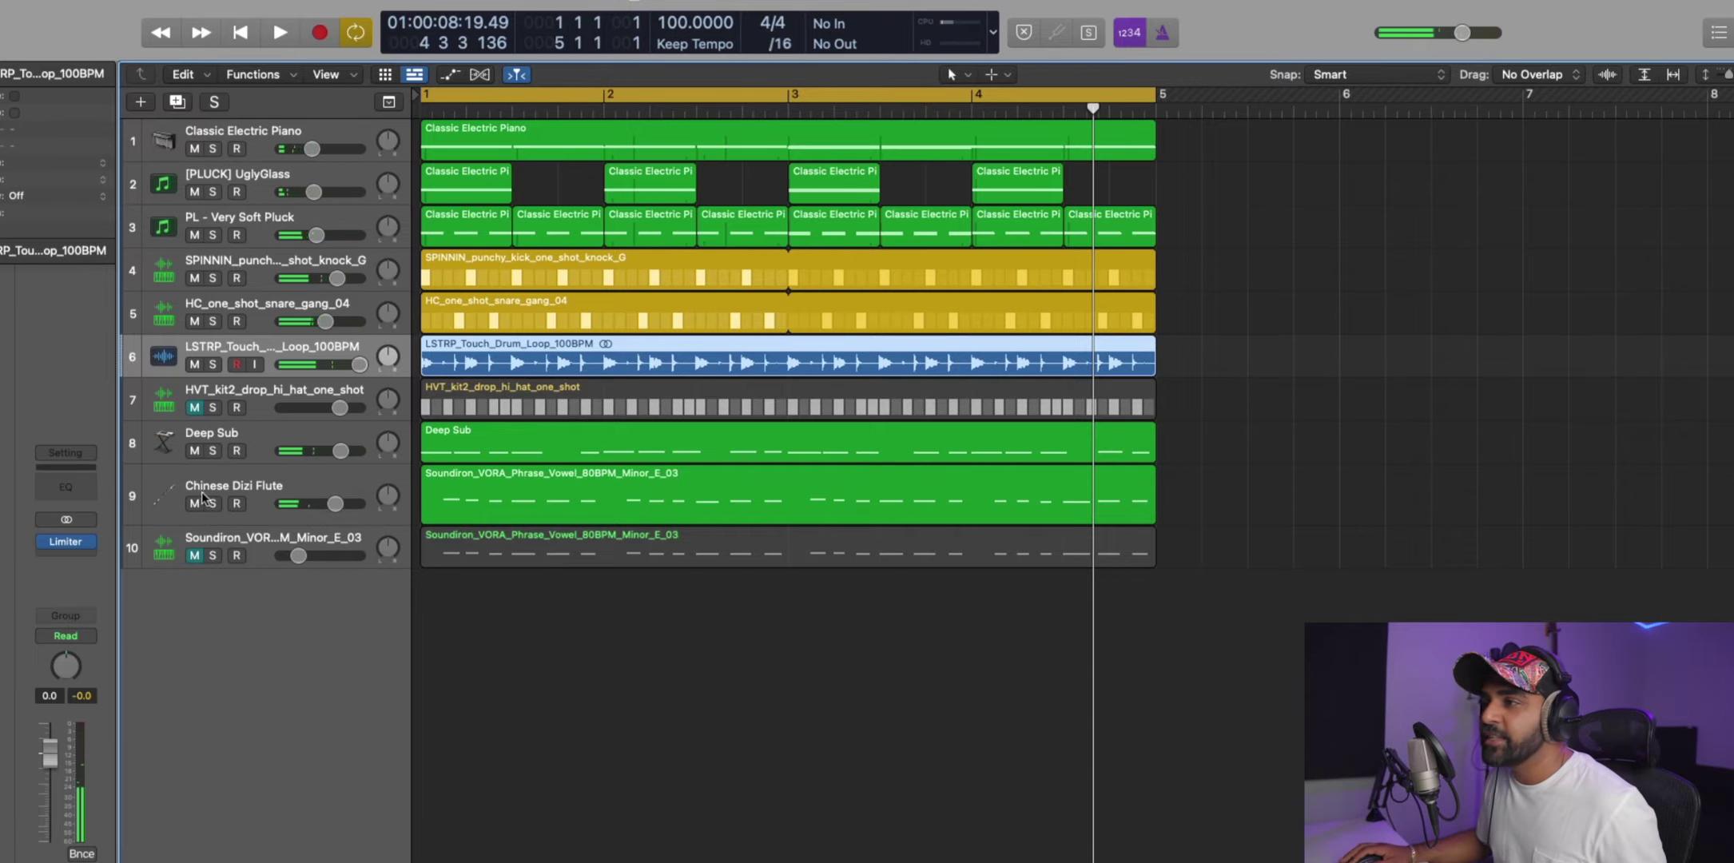
Turn on Flex in Slicing (Auto) mode for the LSTRP drum loop track and hide the Flex display.
key(super+f)
click(284, 481)
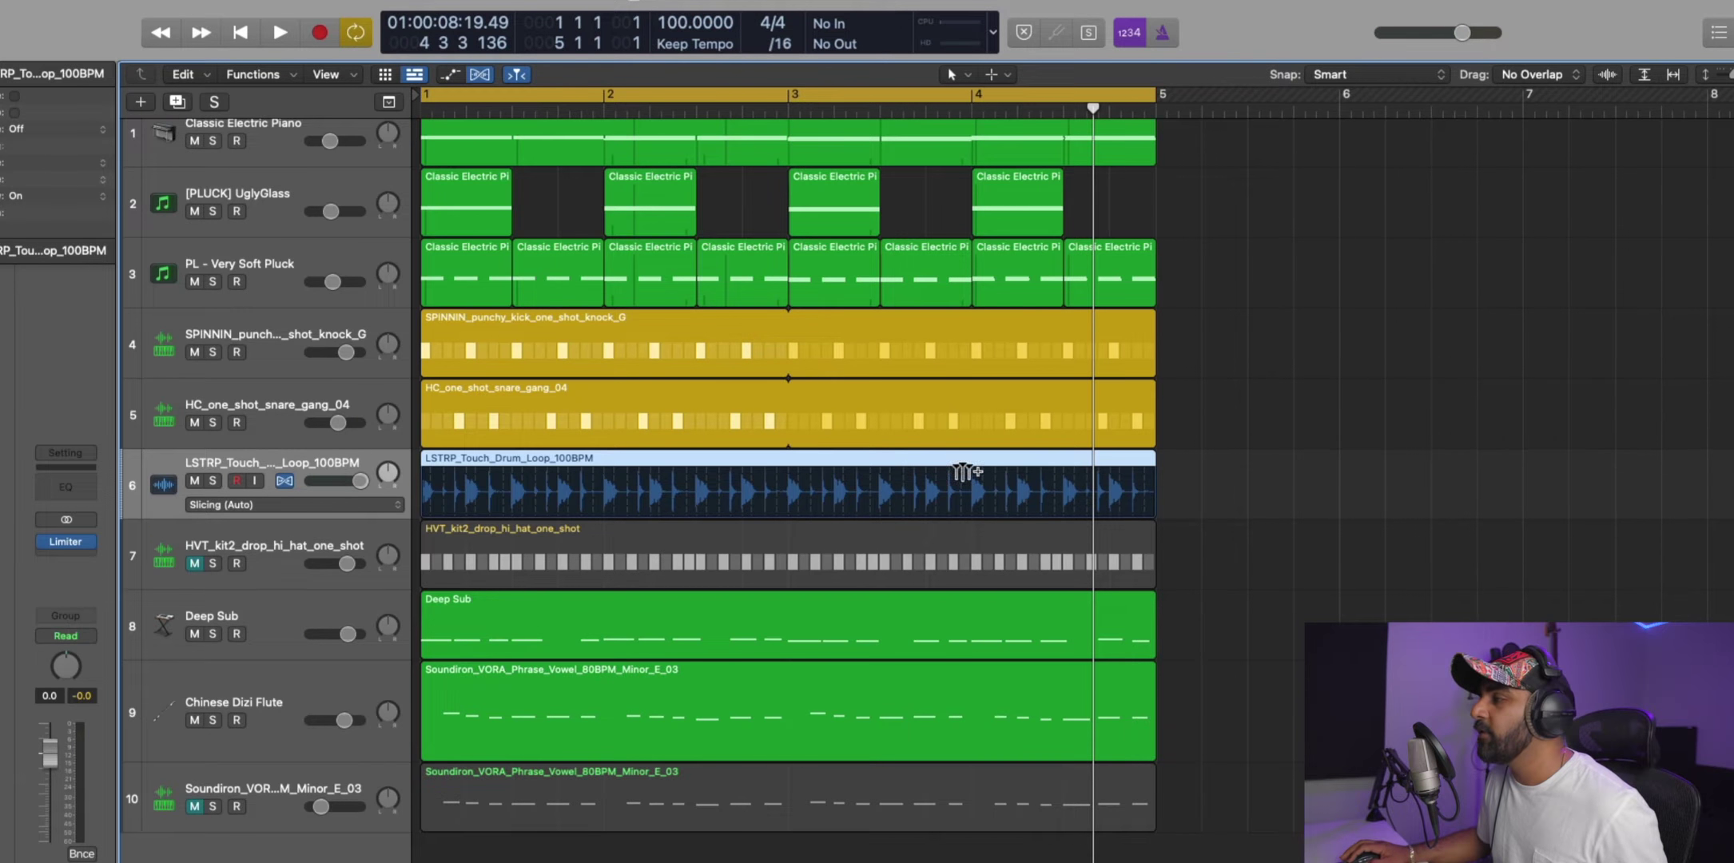
key(super+f)
Try the project tempo at 95 BPM and play the beat from the start.
key(super+Up)
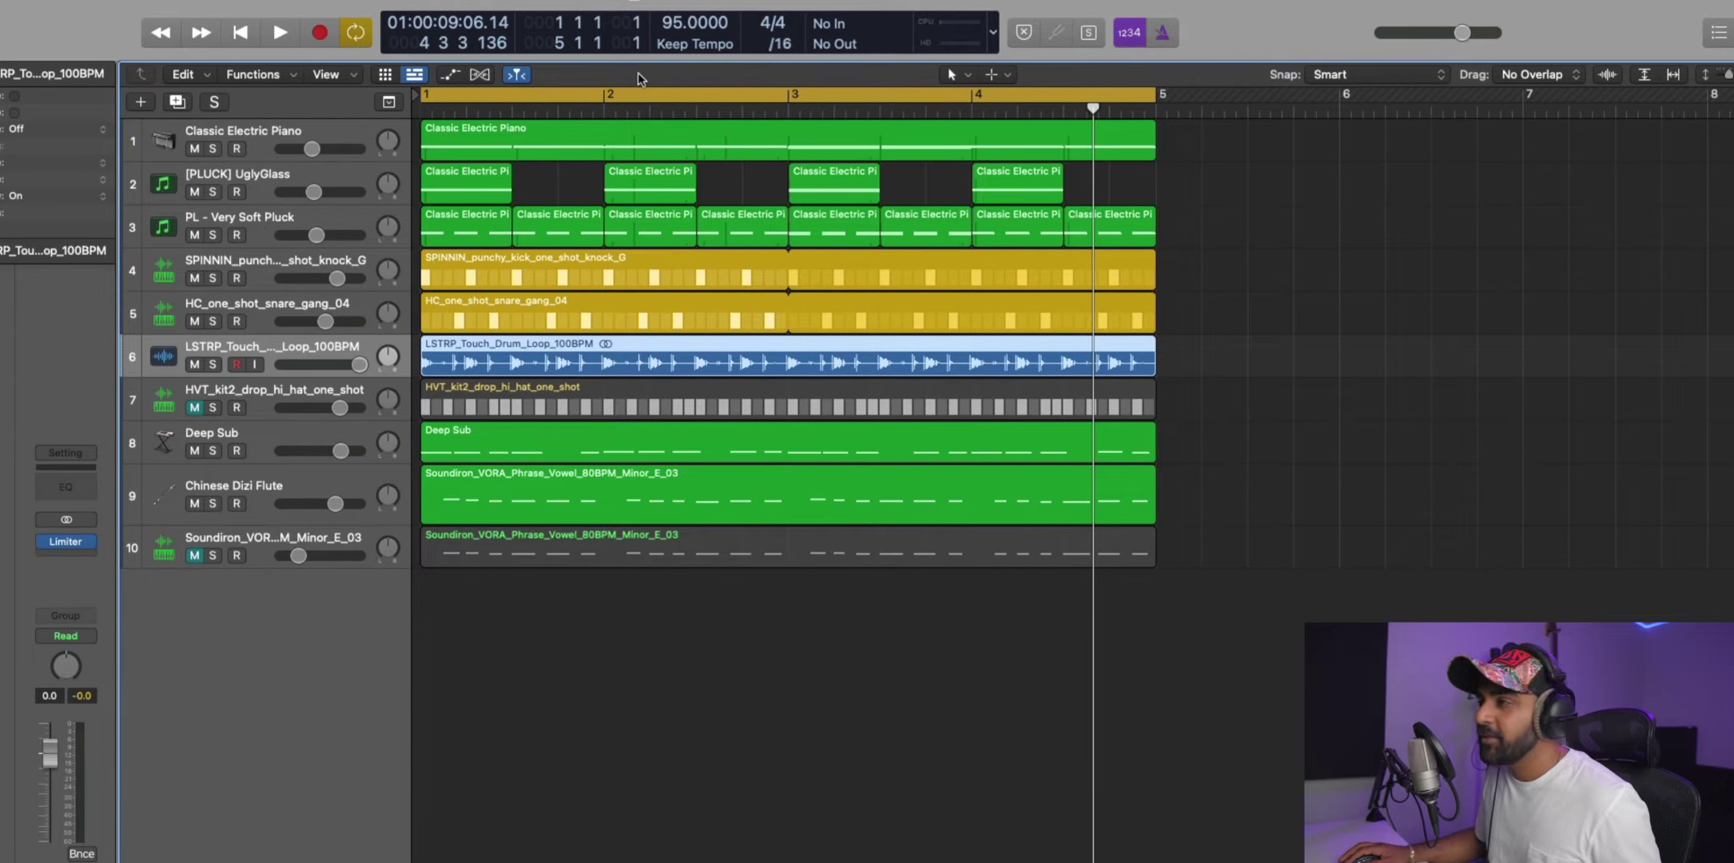
key(Return)
key(space)
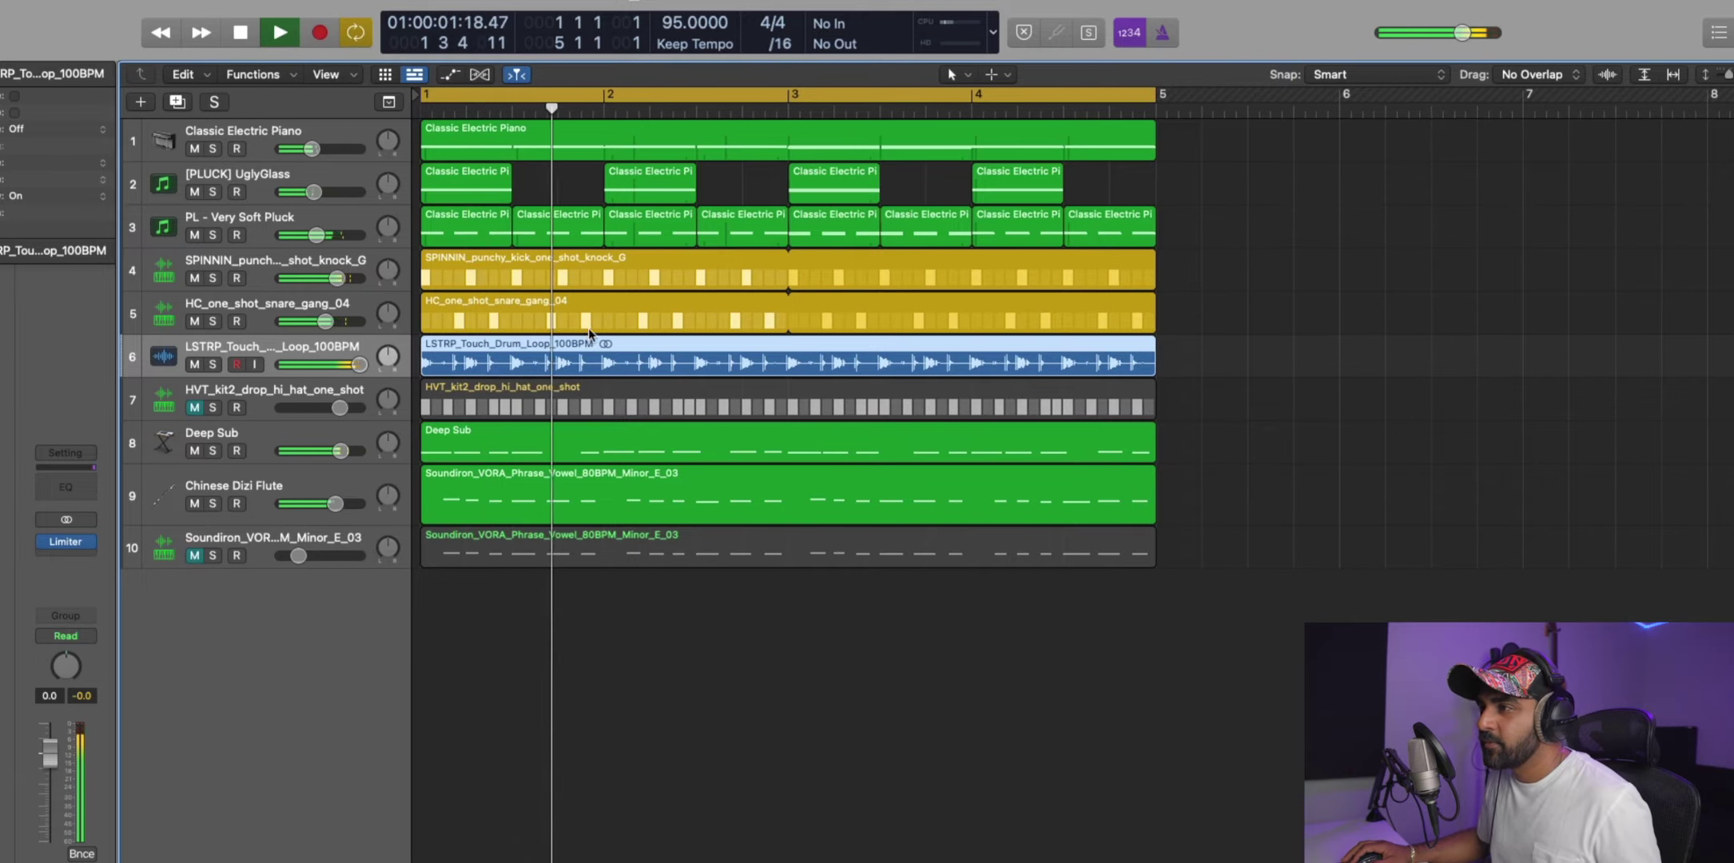
Stop playback, set the project tempo to 98 BPM and play the beat from the start.
key(space)
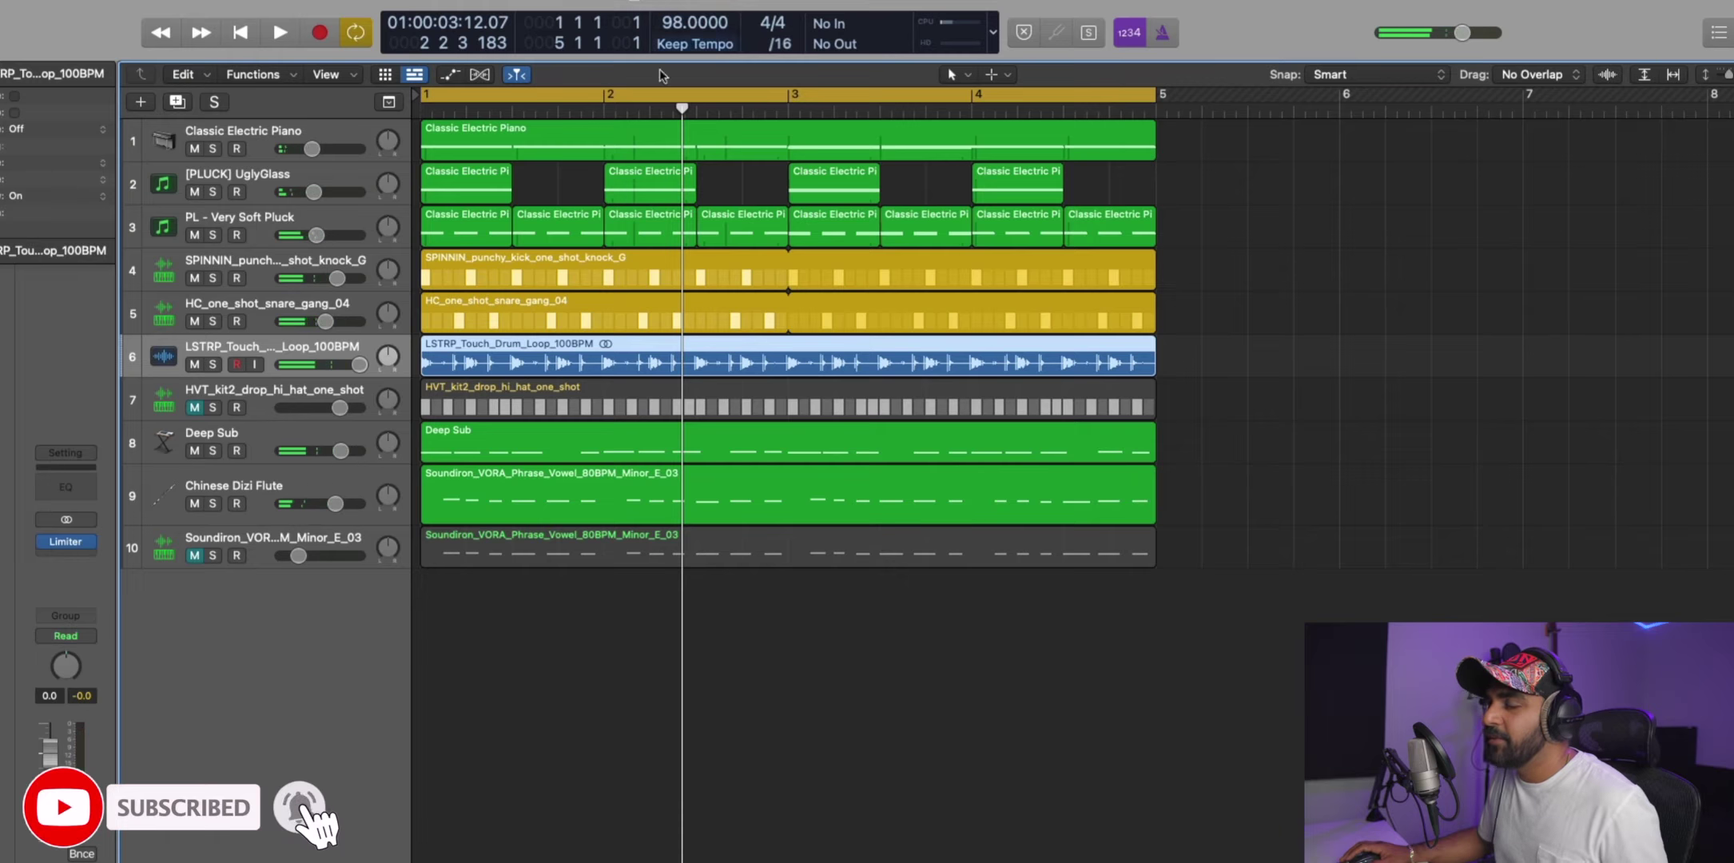
key(Return)
key(space)
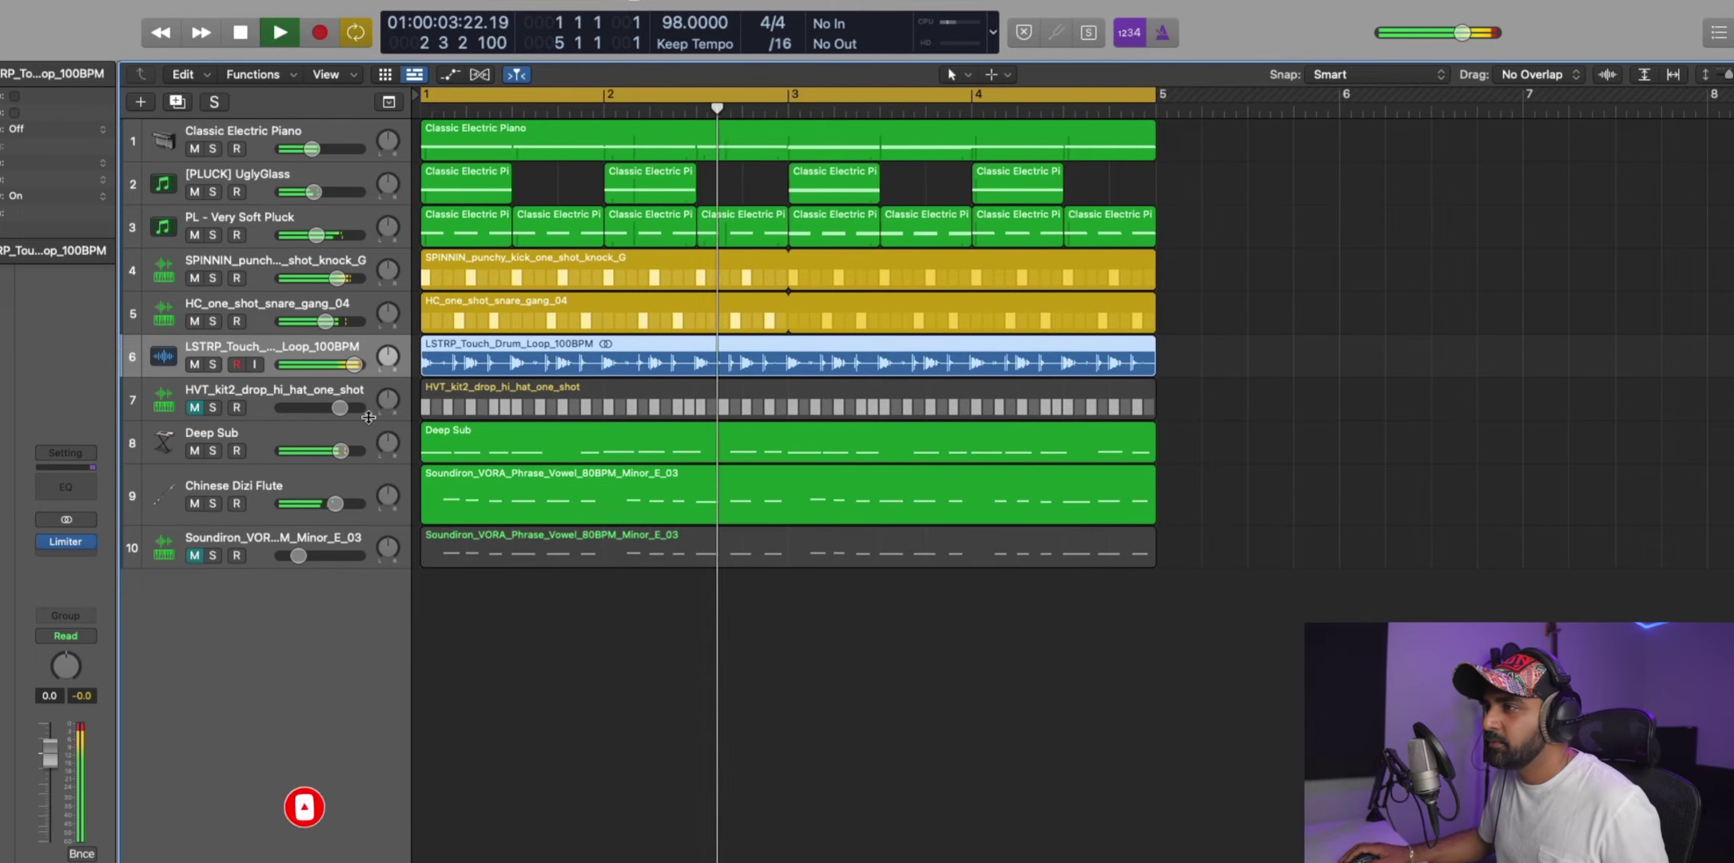
Move the HVT hi-hat track above the Classic Electric Piano track and stop playback.
drag(368, 417, 288, 140)
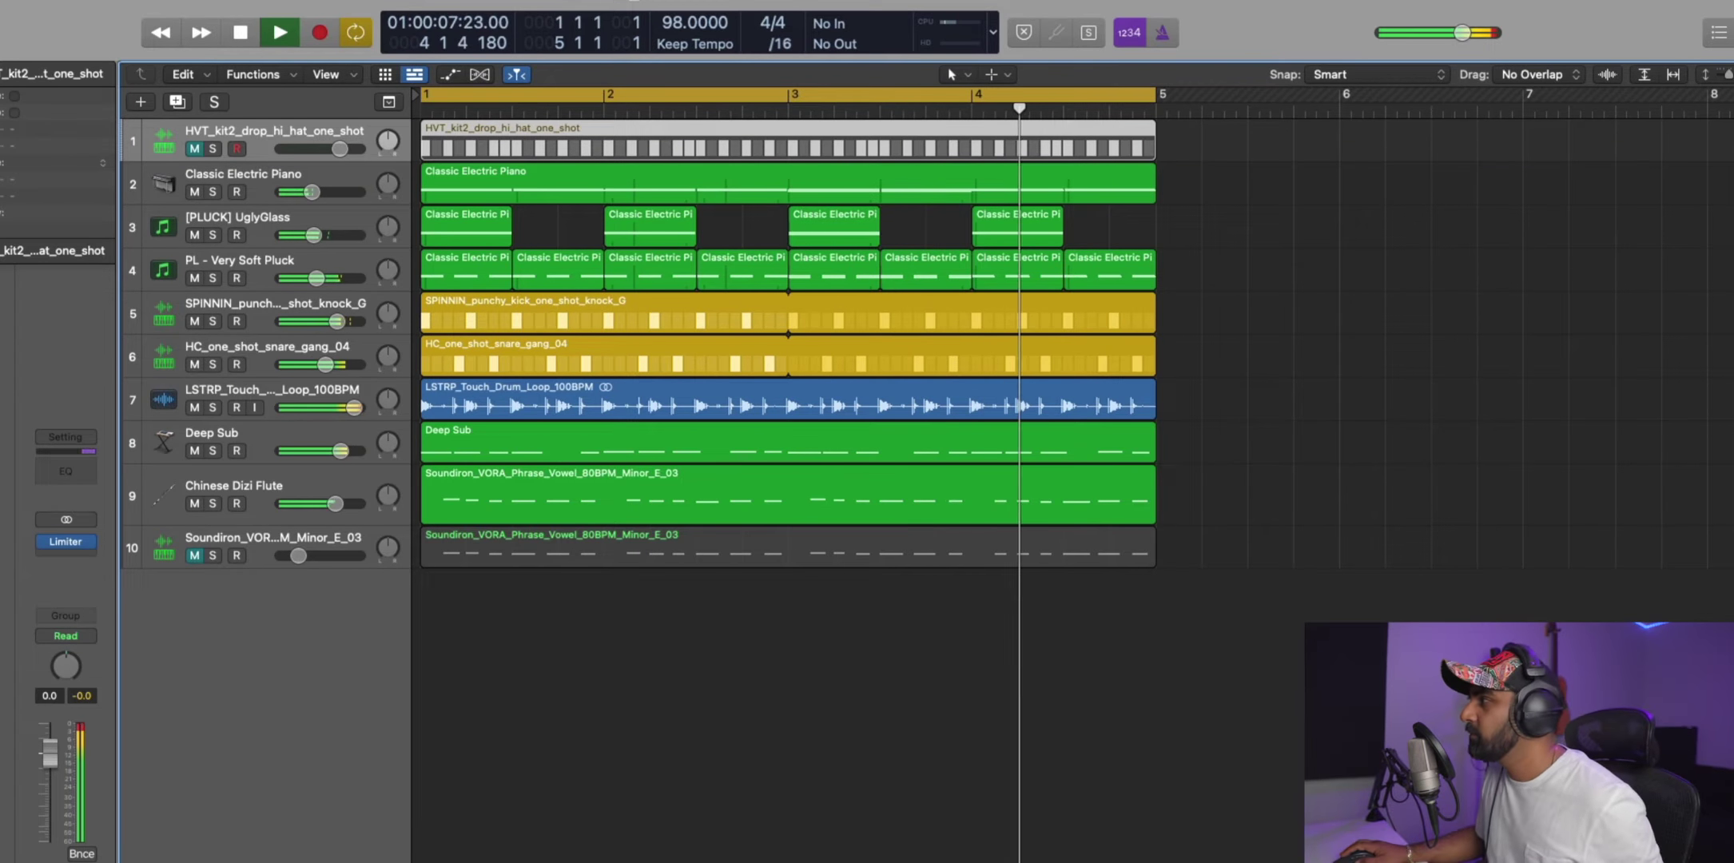
key(super+Left)
key(super+Left)
key(space)
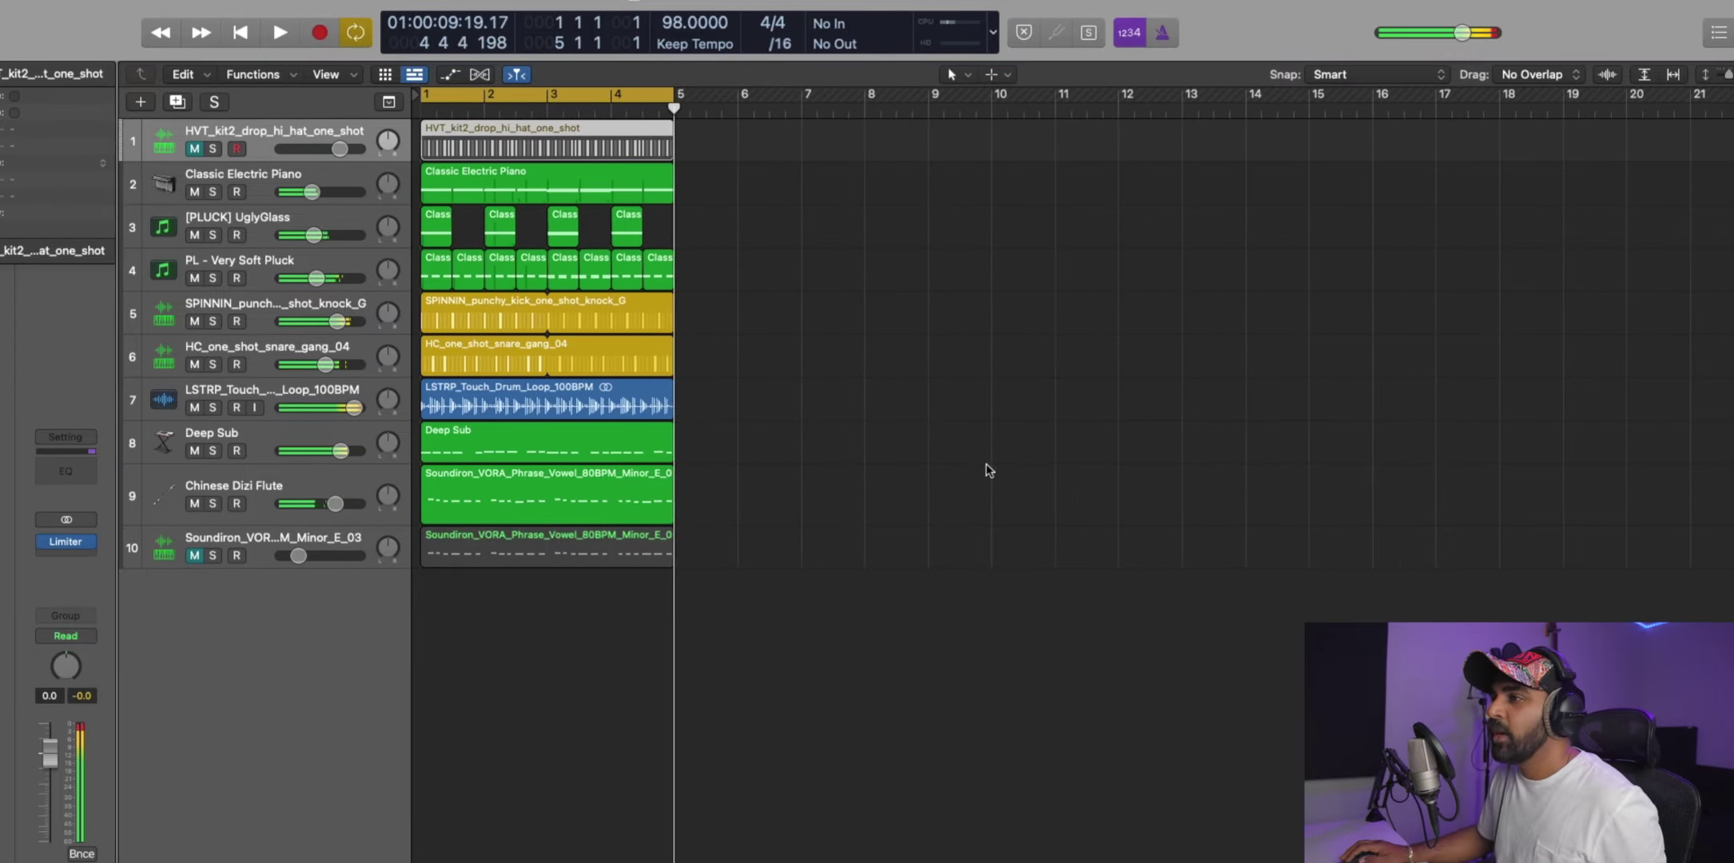
Select all regions on every track and move them from bar 1 to bar 9.
scroll(549, 514, right, 1)
click(297, 500)
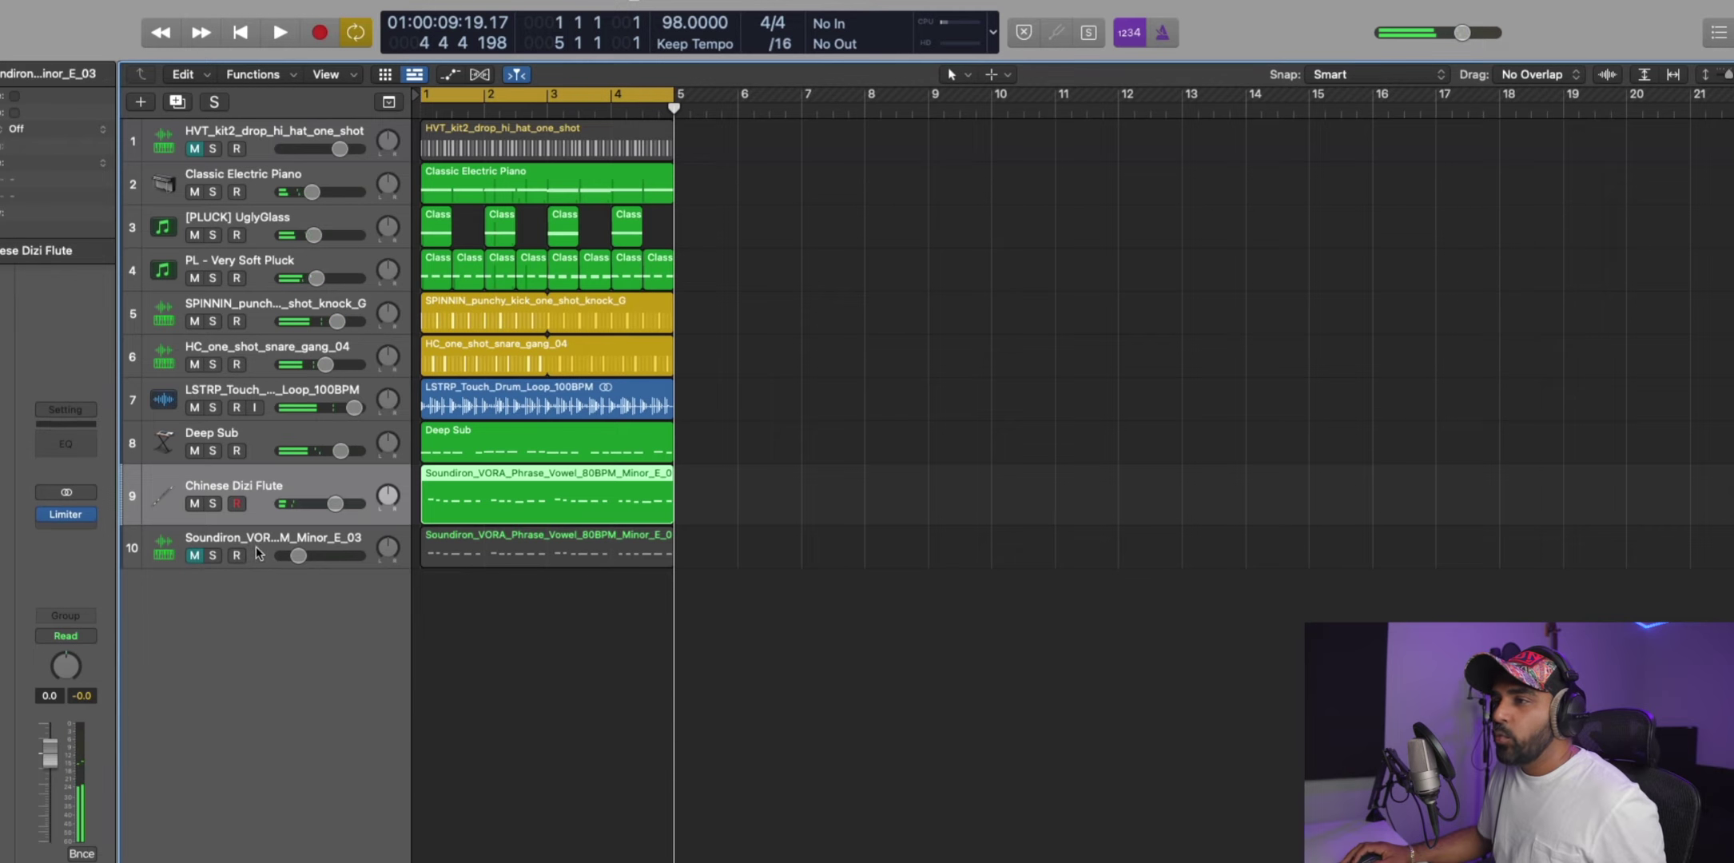
key(Down)
key(Up)
drag(793, 678, 462, 99)
drag(540, 138, 989, 148)
Copy the PL - Very Soft Pluck regions to bar 1 and join the copies into one region.
click(852, 216)
drag(908, 261, 1222, 272)
drag(955, 280, 447, 276)
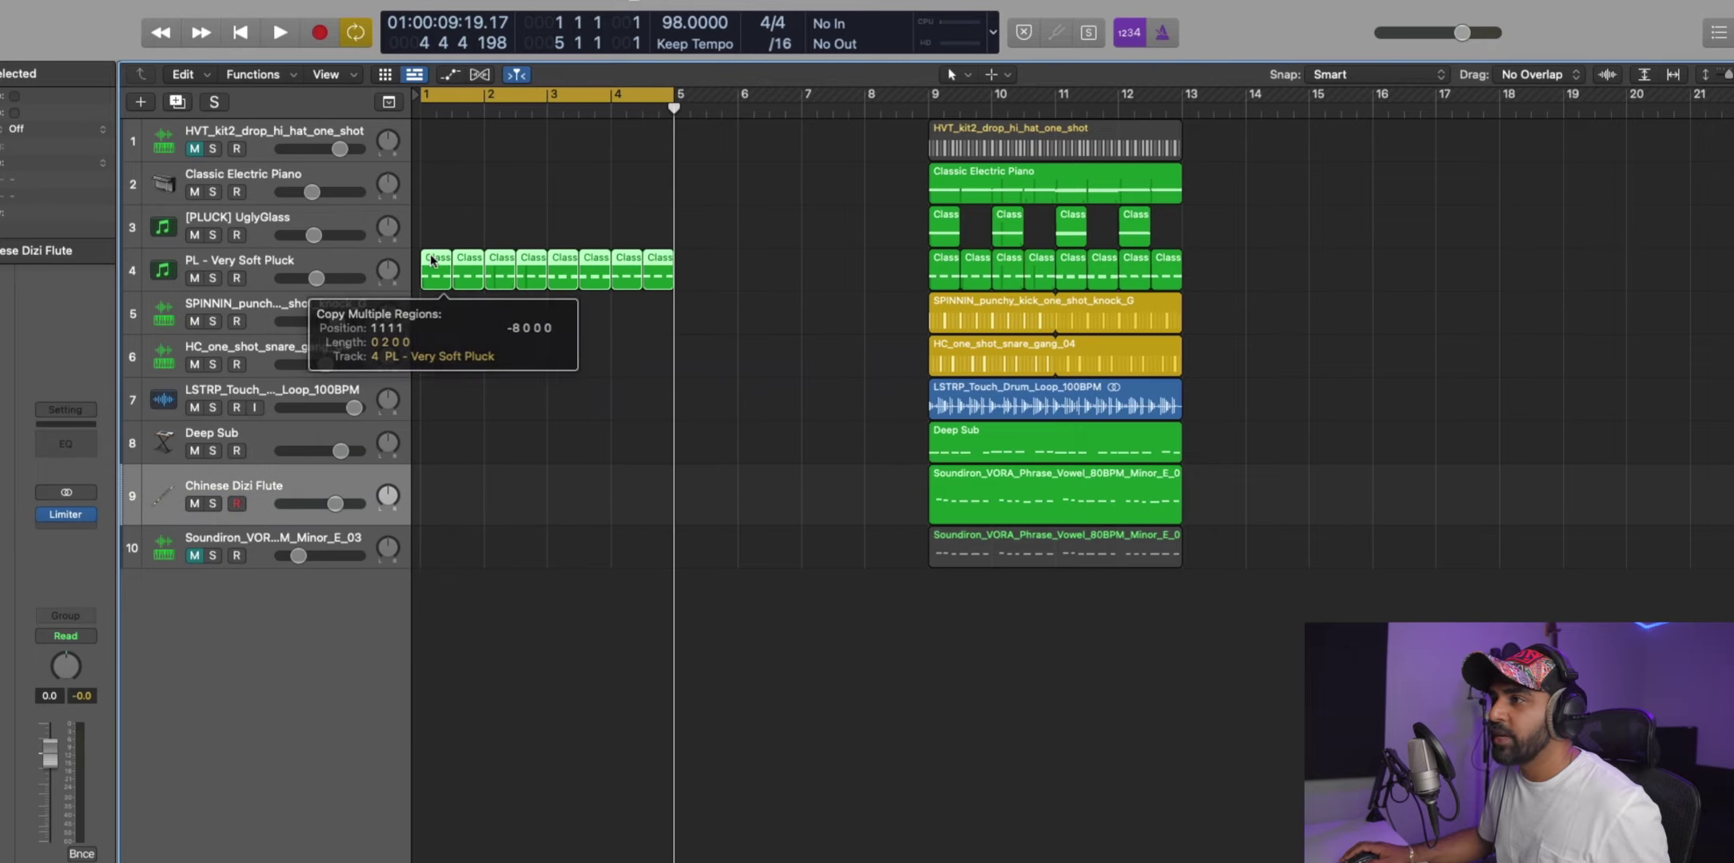
double_click(219, 260)
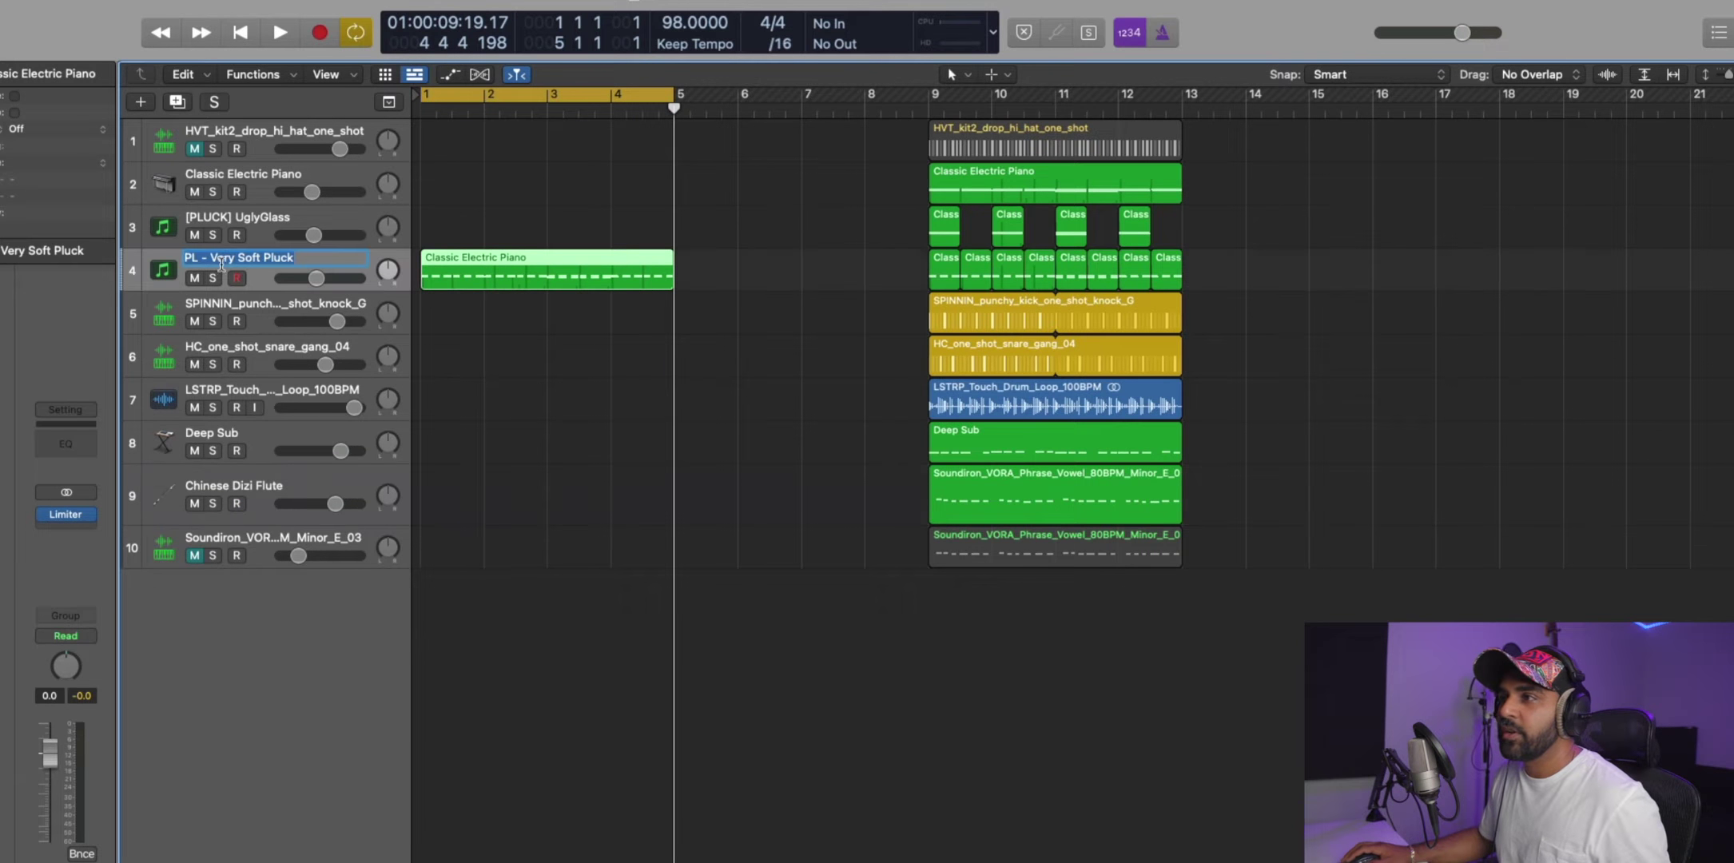
key(Return)
Loop the joined pluck region from bar 5 up to bar 9 during playback, and stop playback.
key(space)
drag(673, 262, 931, 281)
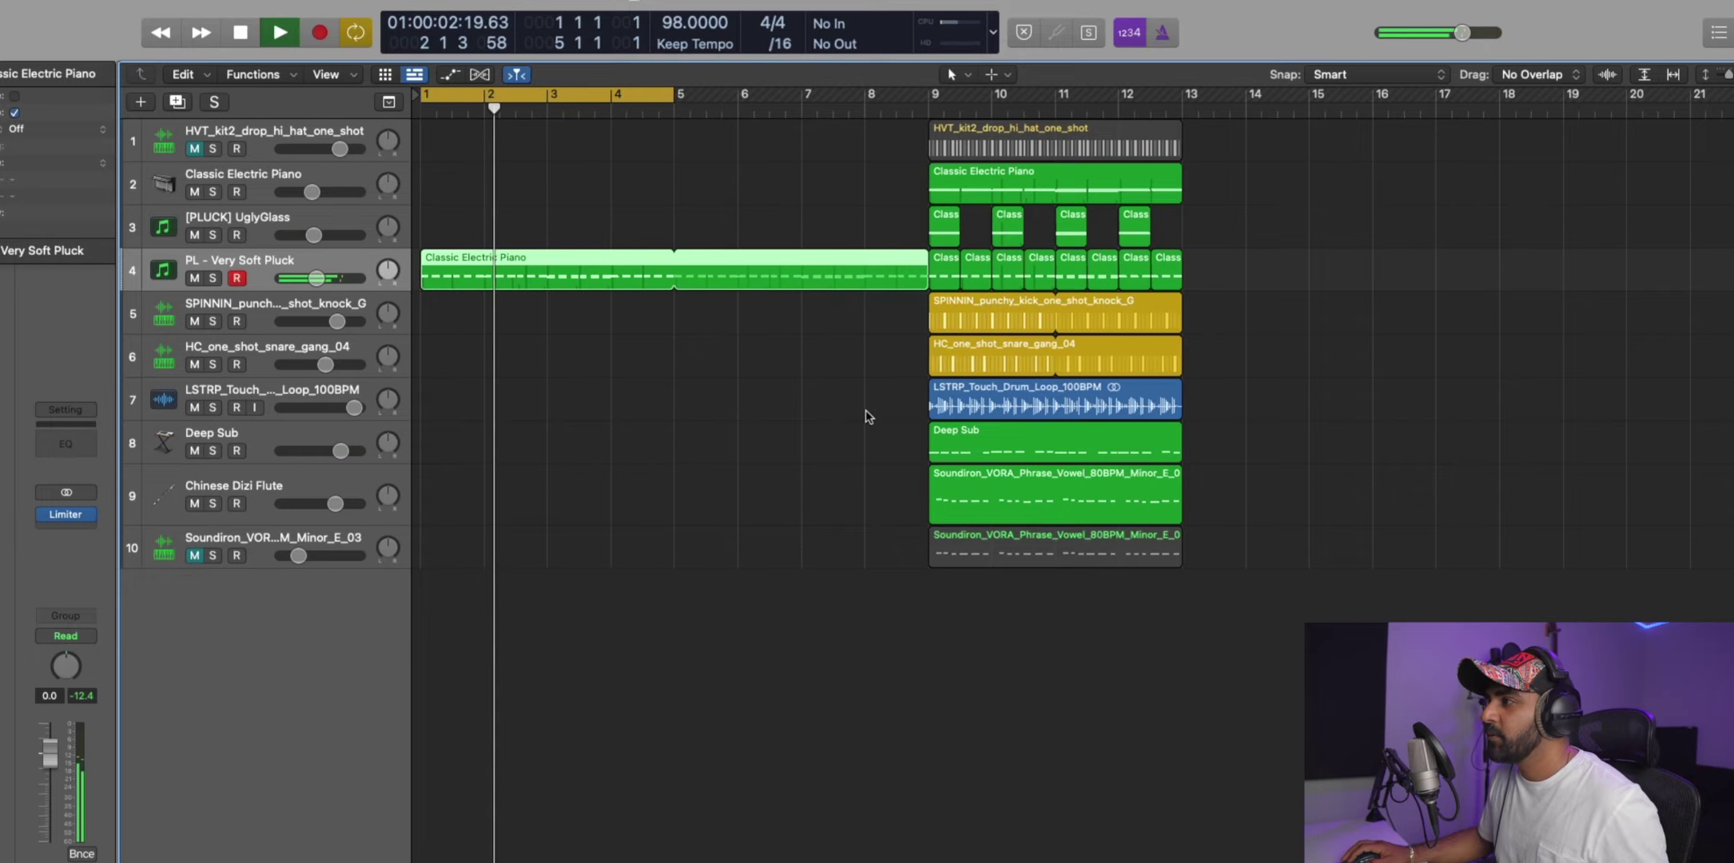
click(811, 434)
key(space)
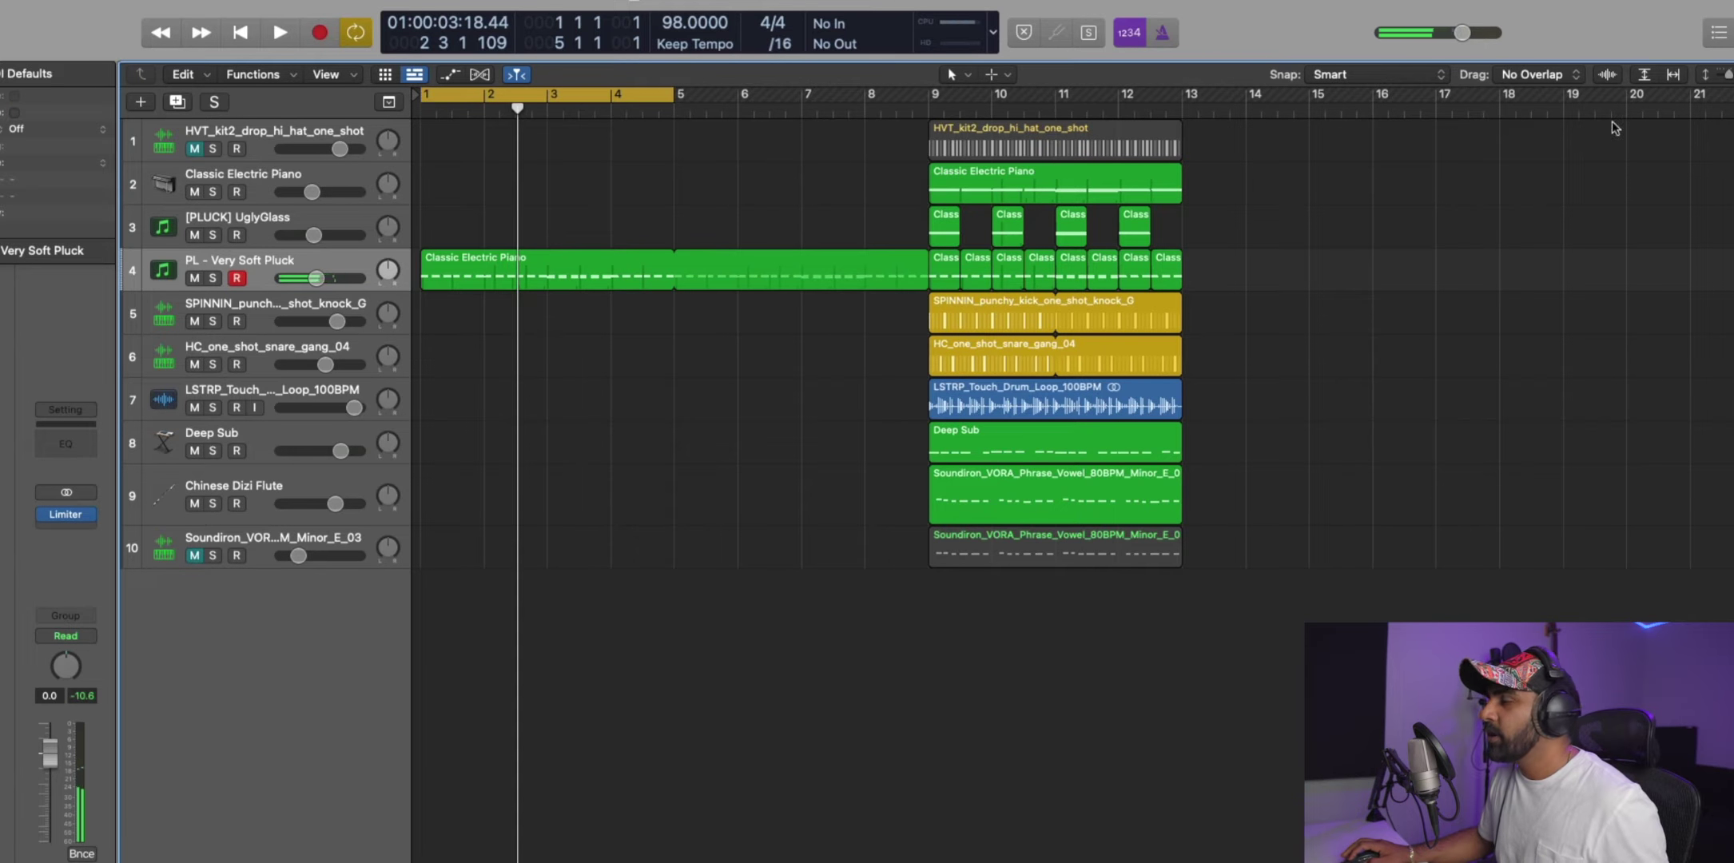
Switch to Splice, search for cymbal and add ATH_Crash_35.wav to a new Logic Pro track at bar 1.
key(super+Tab)
double_click(917, 5)
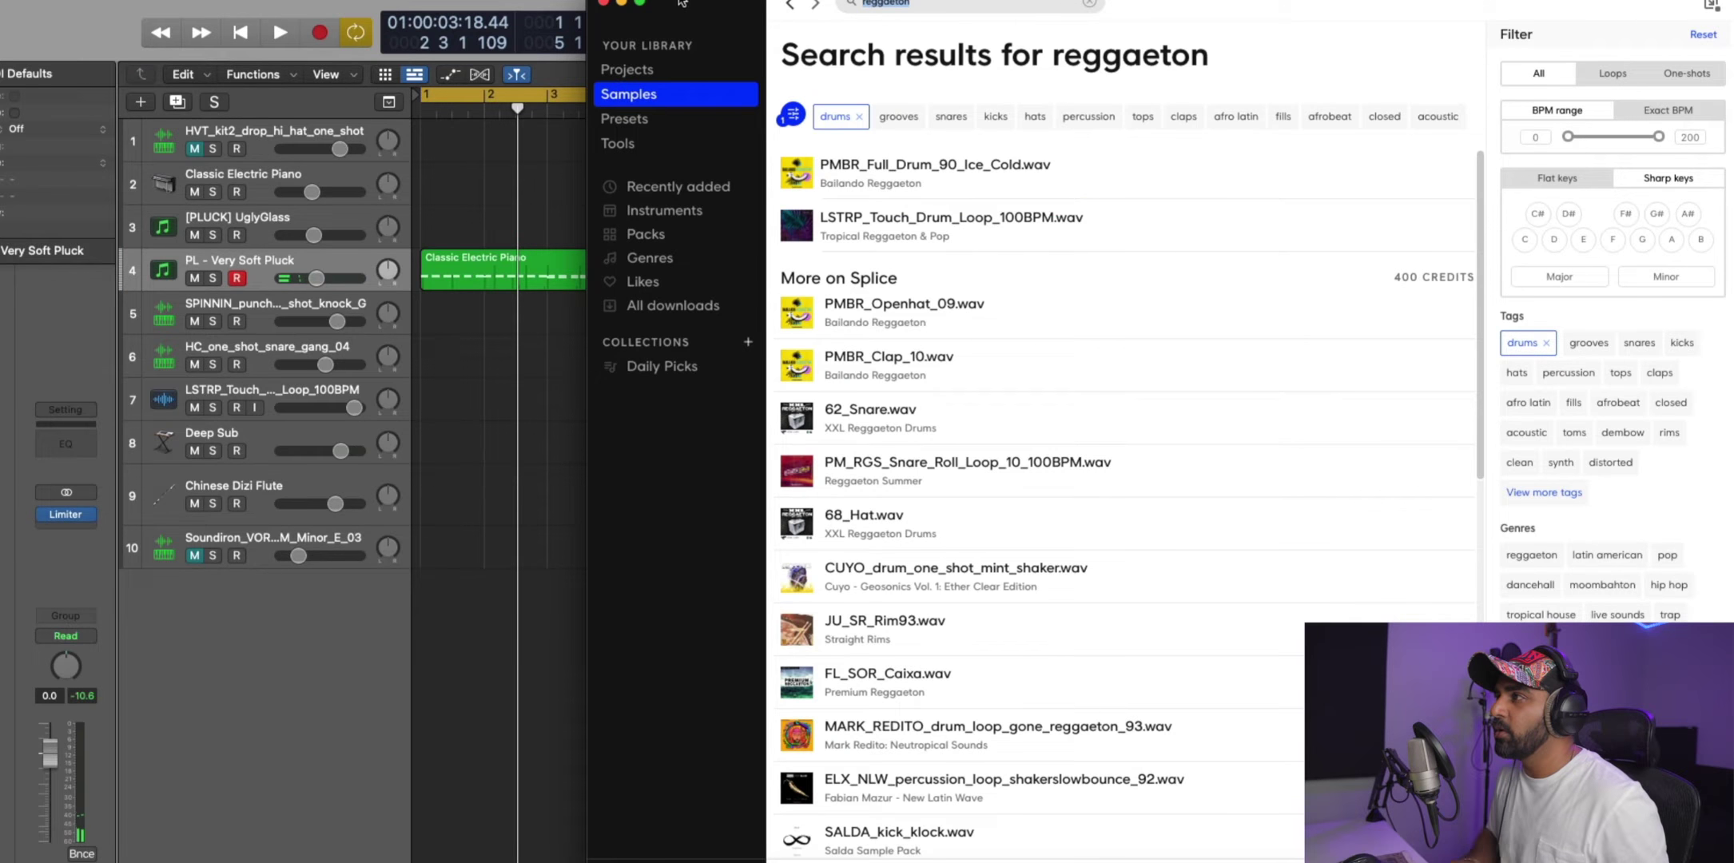
text(cymbal)
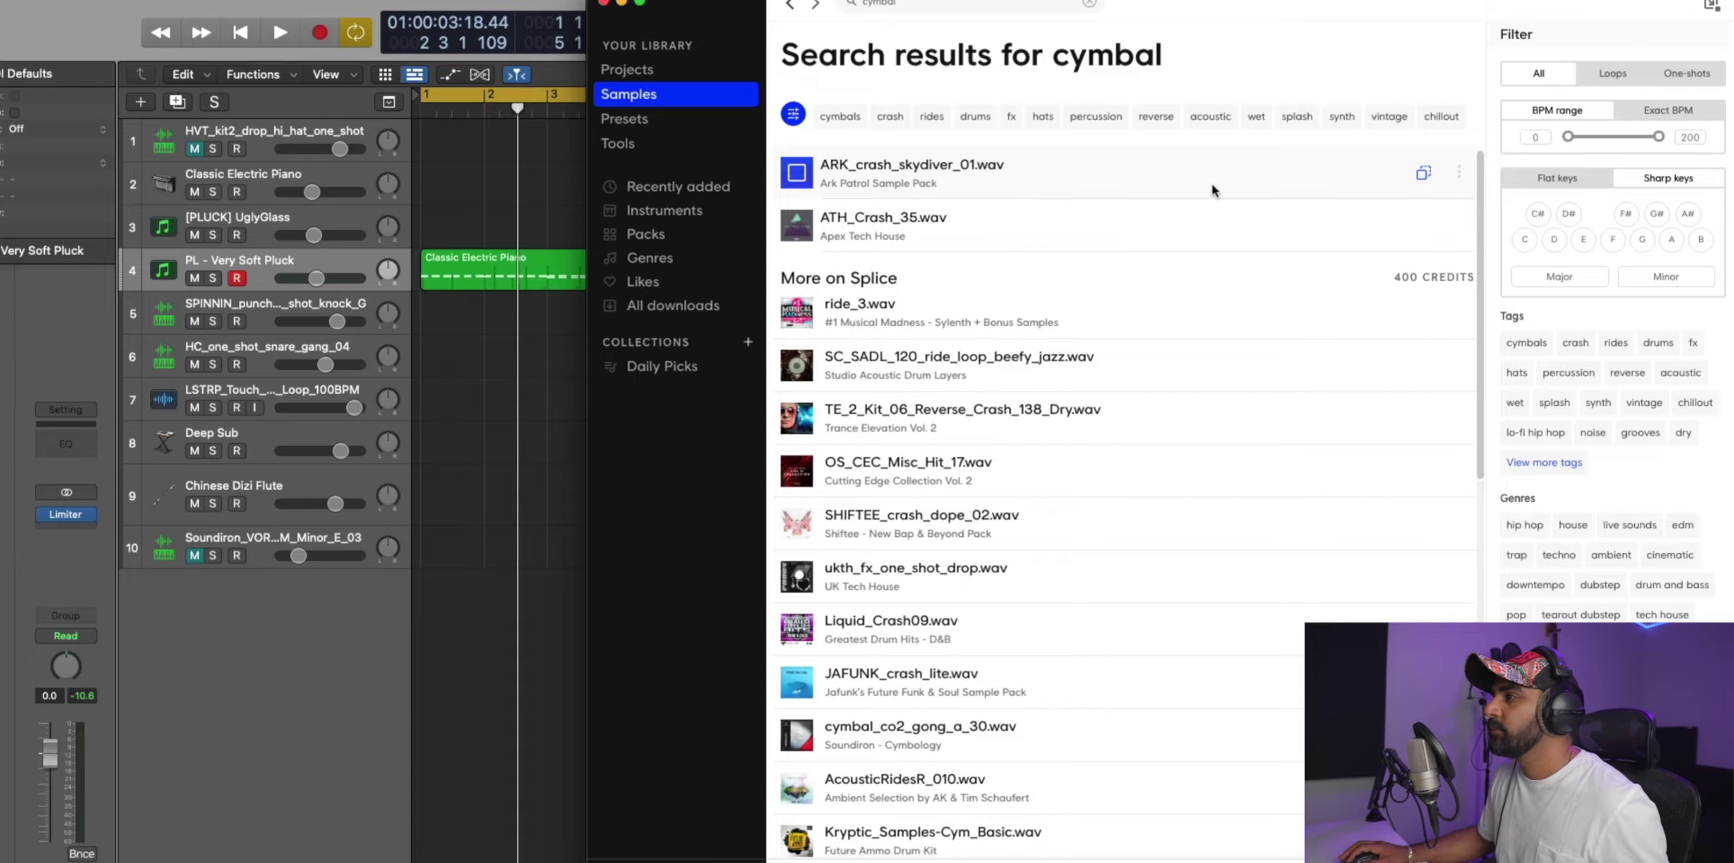
drag(971, 232, 430, 664)
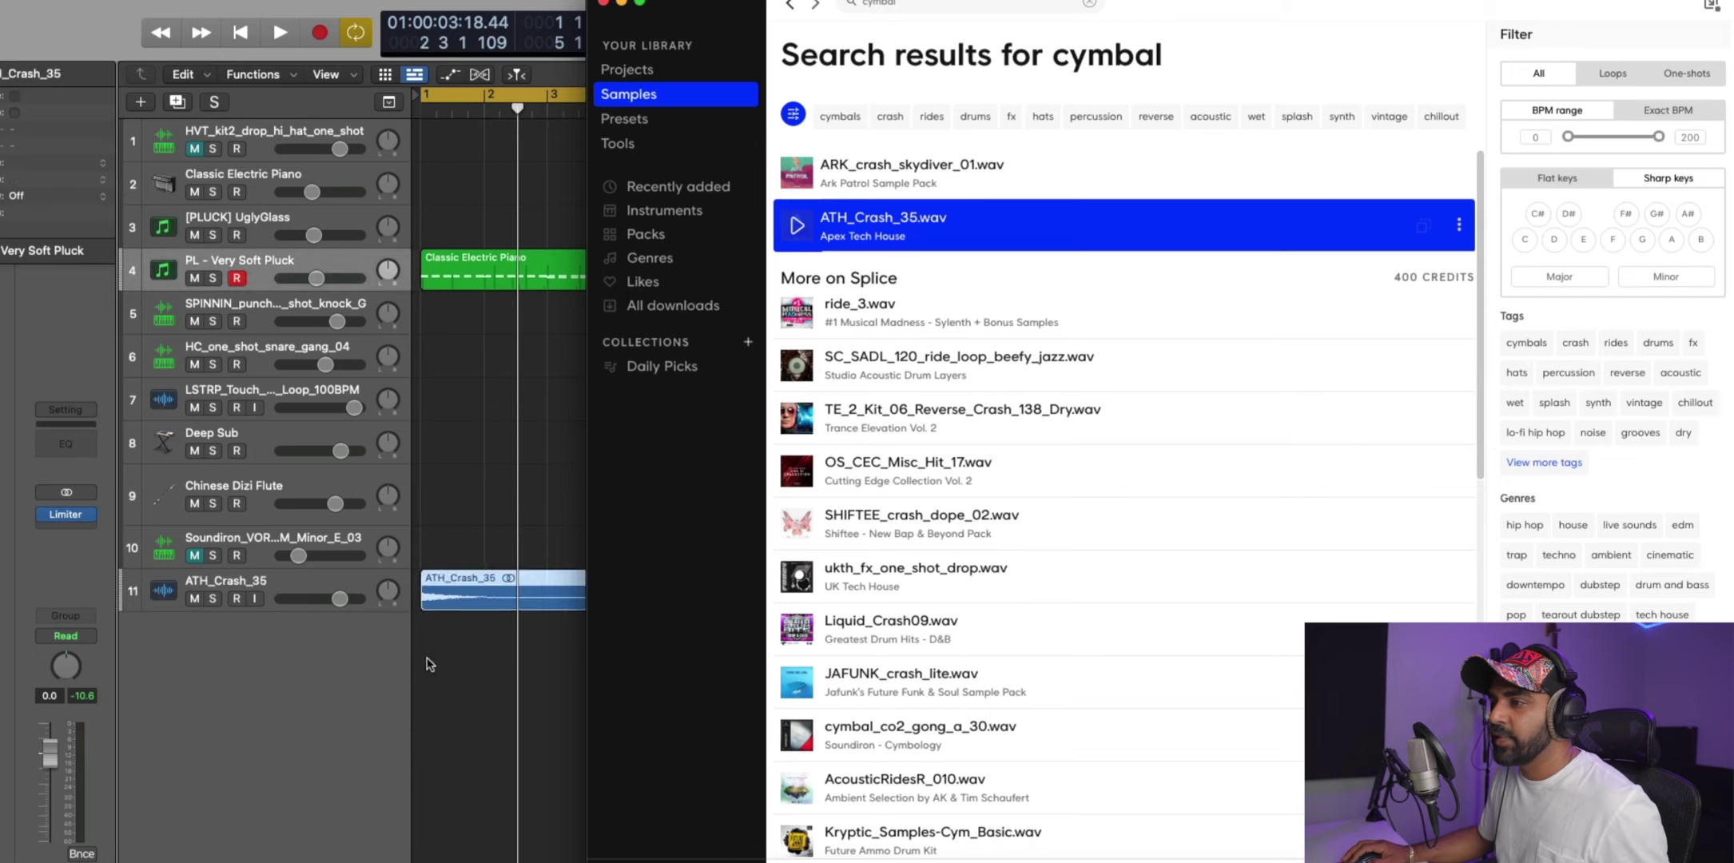
click(430, 664)
Play the intro from the start and lower the ATH_Crash_35 track's volume.
key(Return)
key(space)
drag(327, 600, 296, 599)
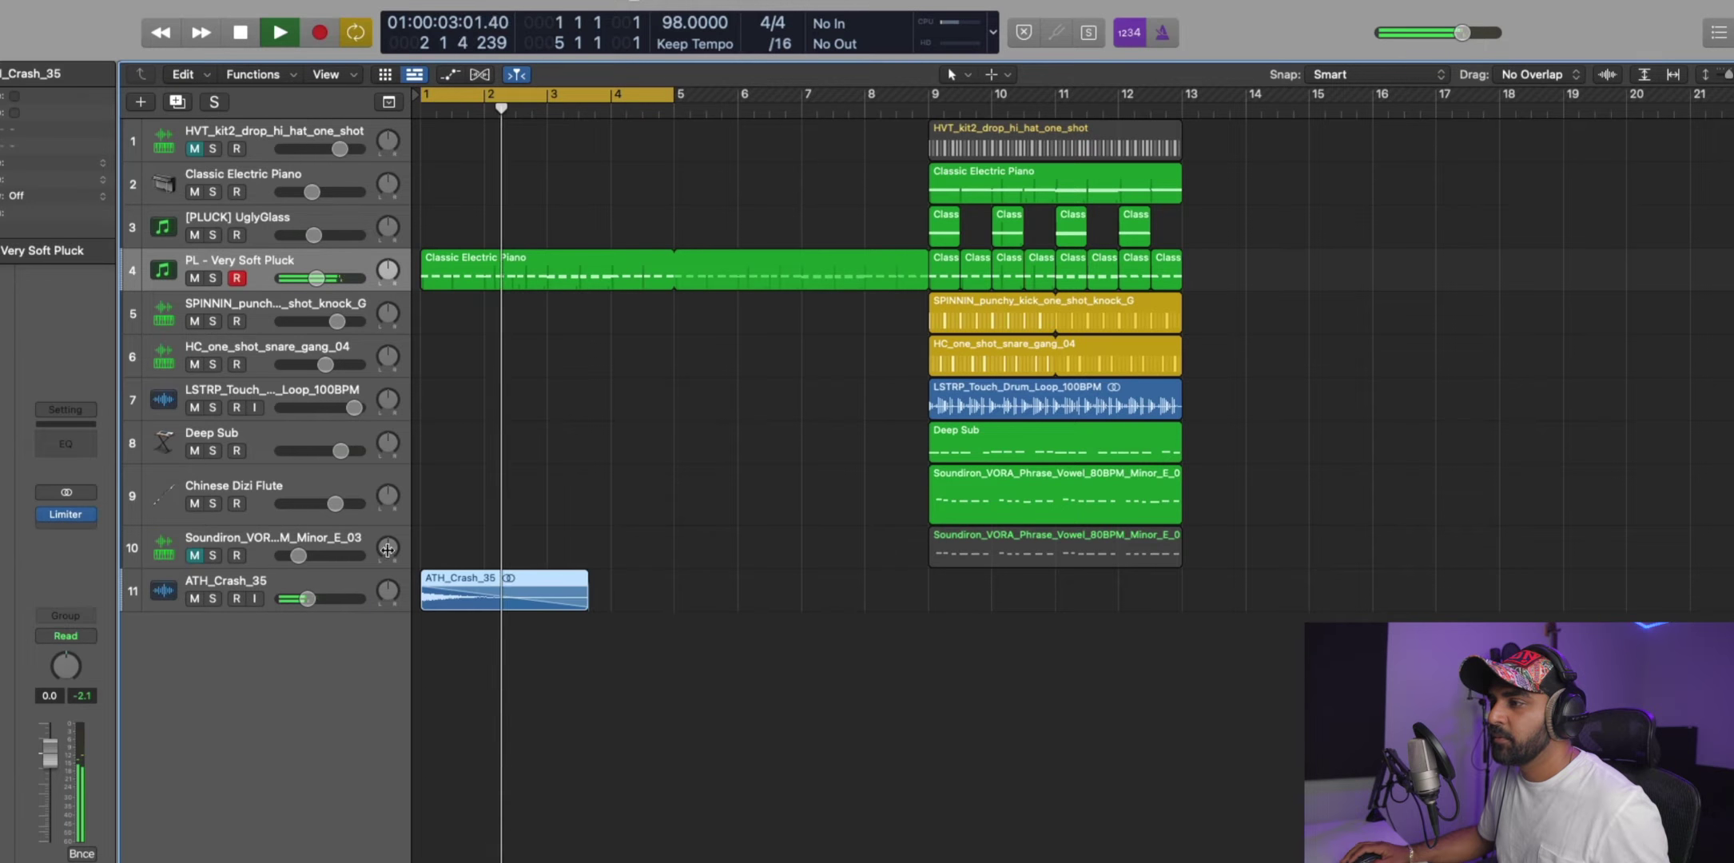
Split the looped pluck region into two separate regions at bar 5.
click(668, 266)
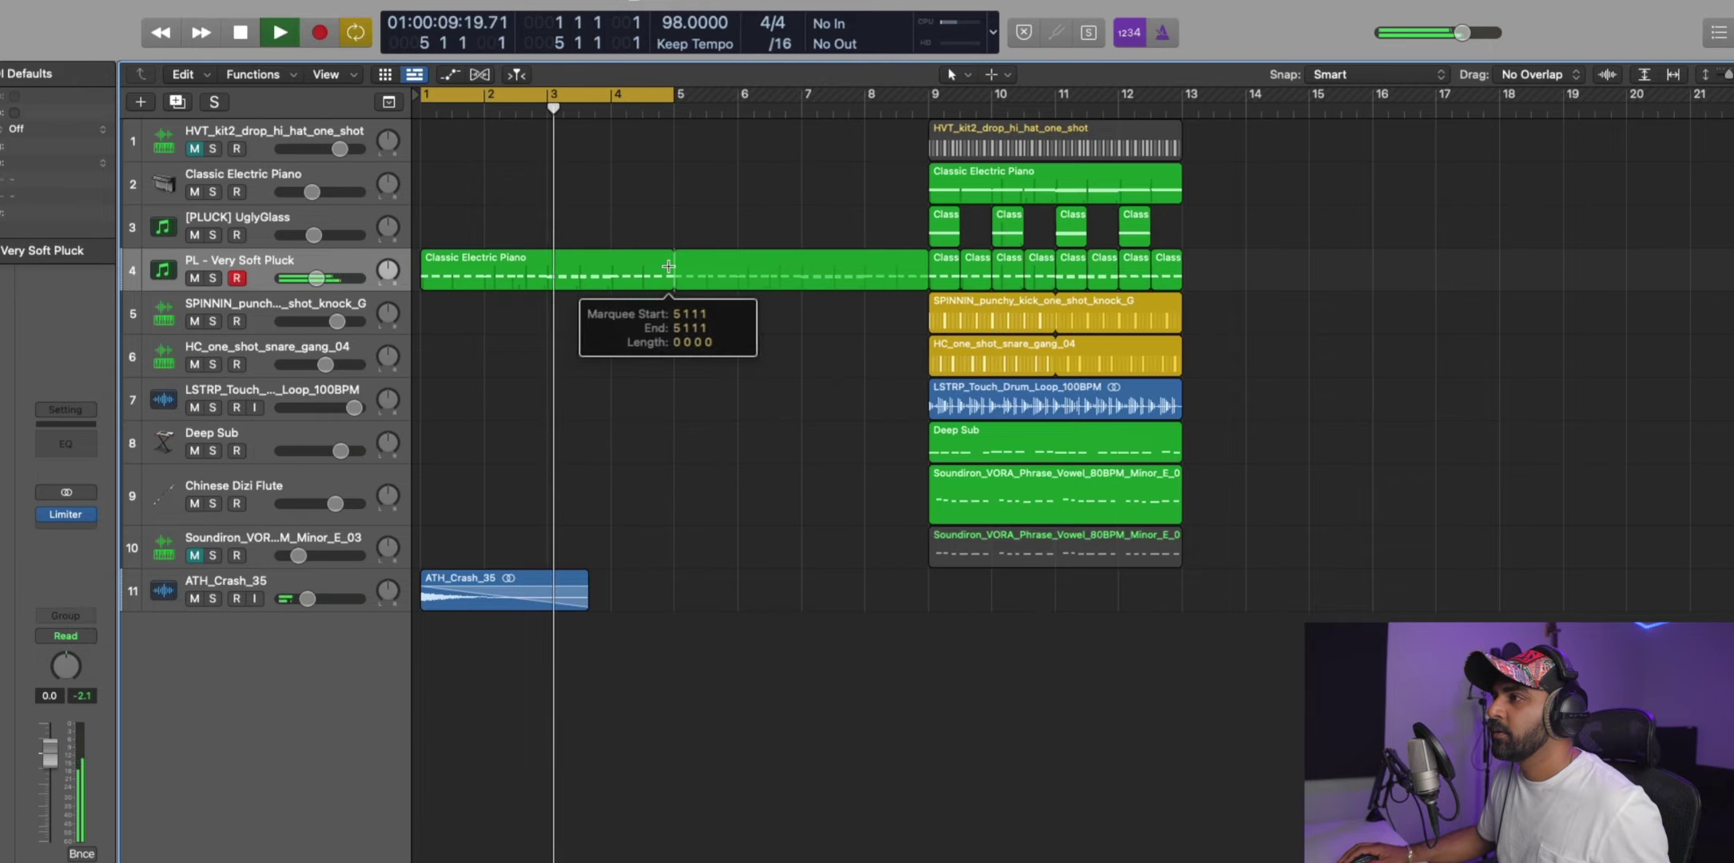
click(668, 267)
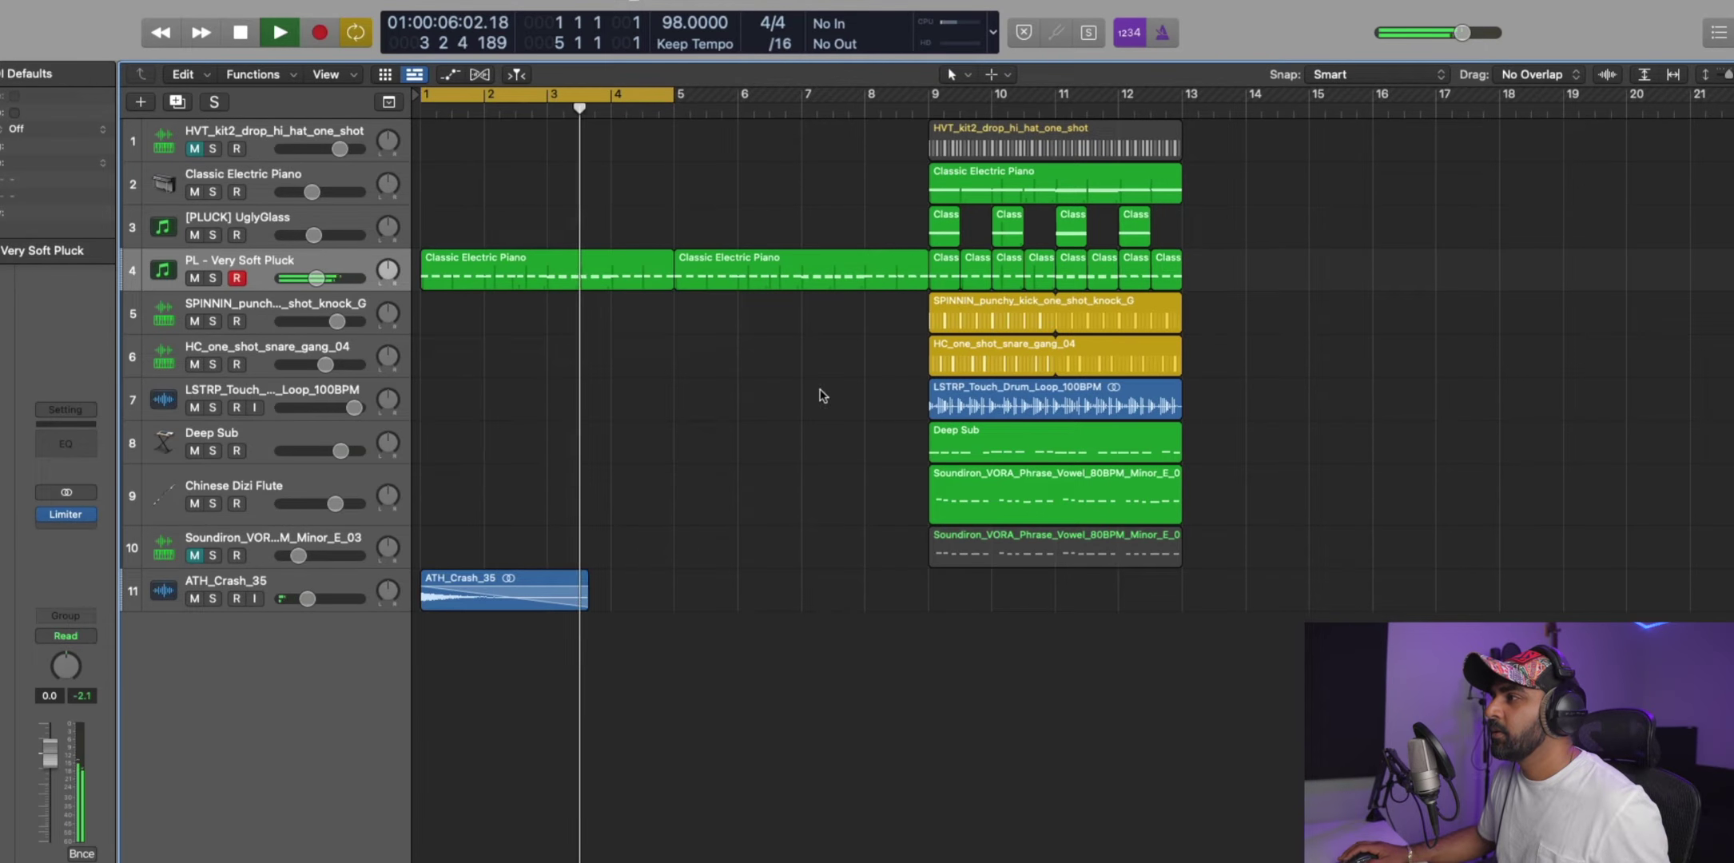
Set the cycle range to bars 5 to 9 and record a snare pattern there on the HC_one_shot_snare_gang_04 track.
click(236, 398)
click(248, 353)
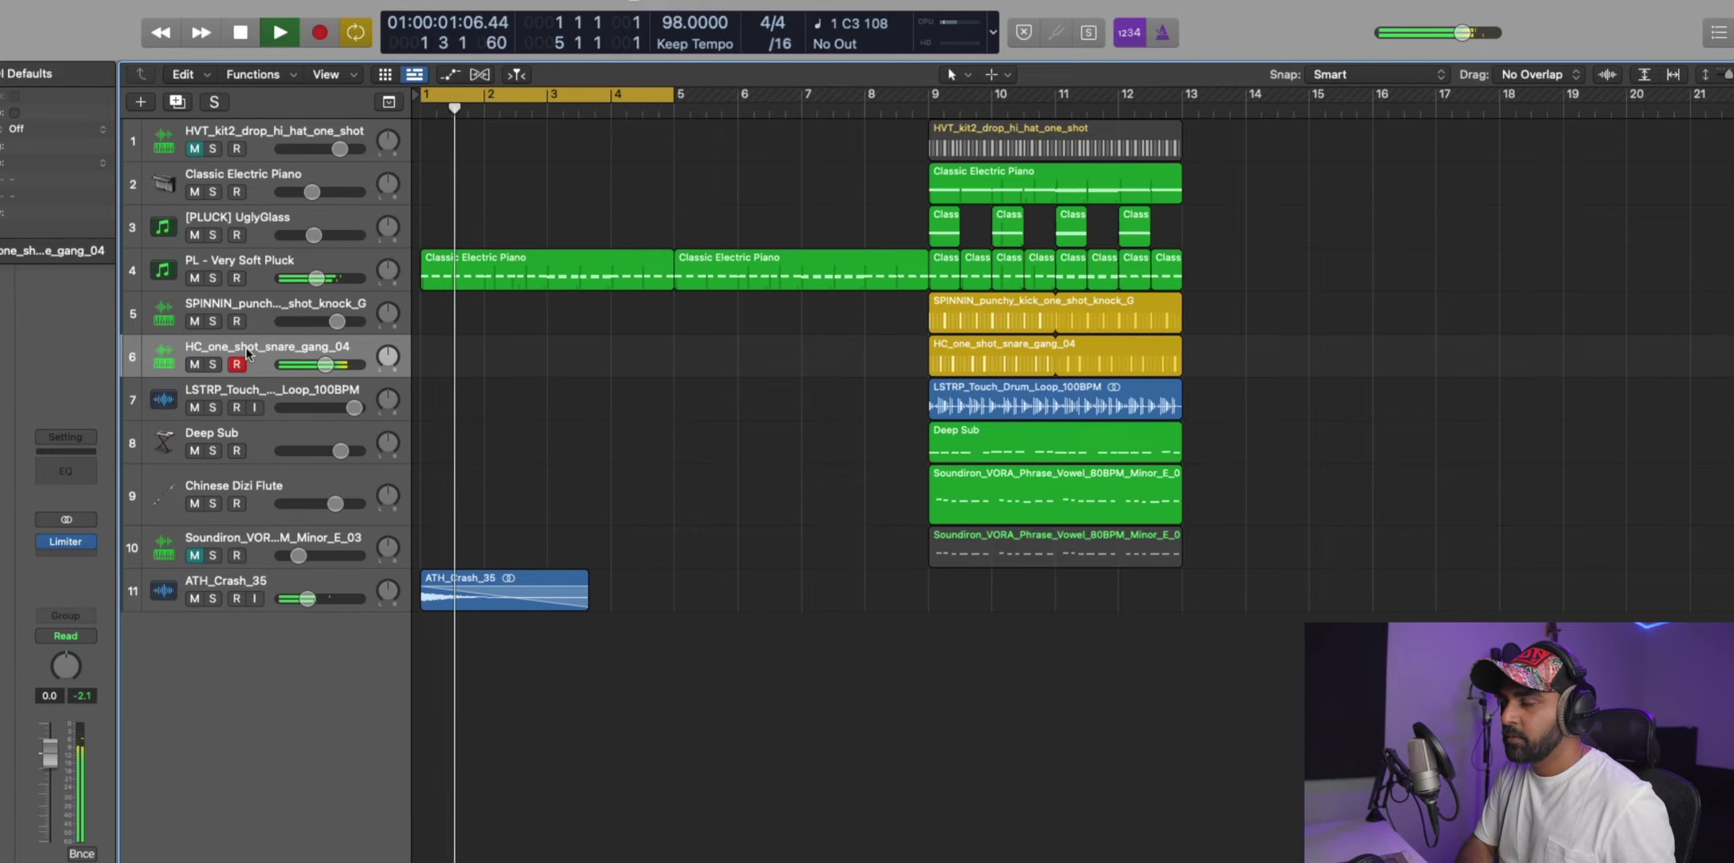
key(space)
key(c)
drag(684, 105, 918, 95)
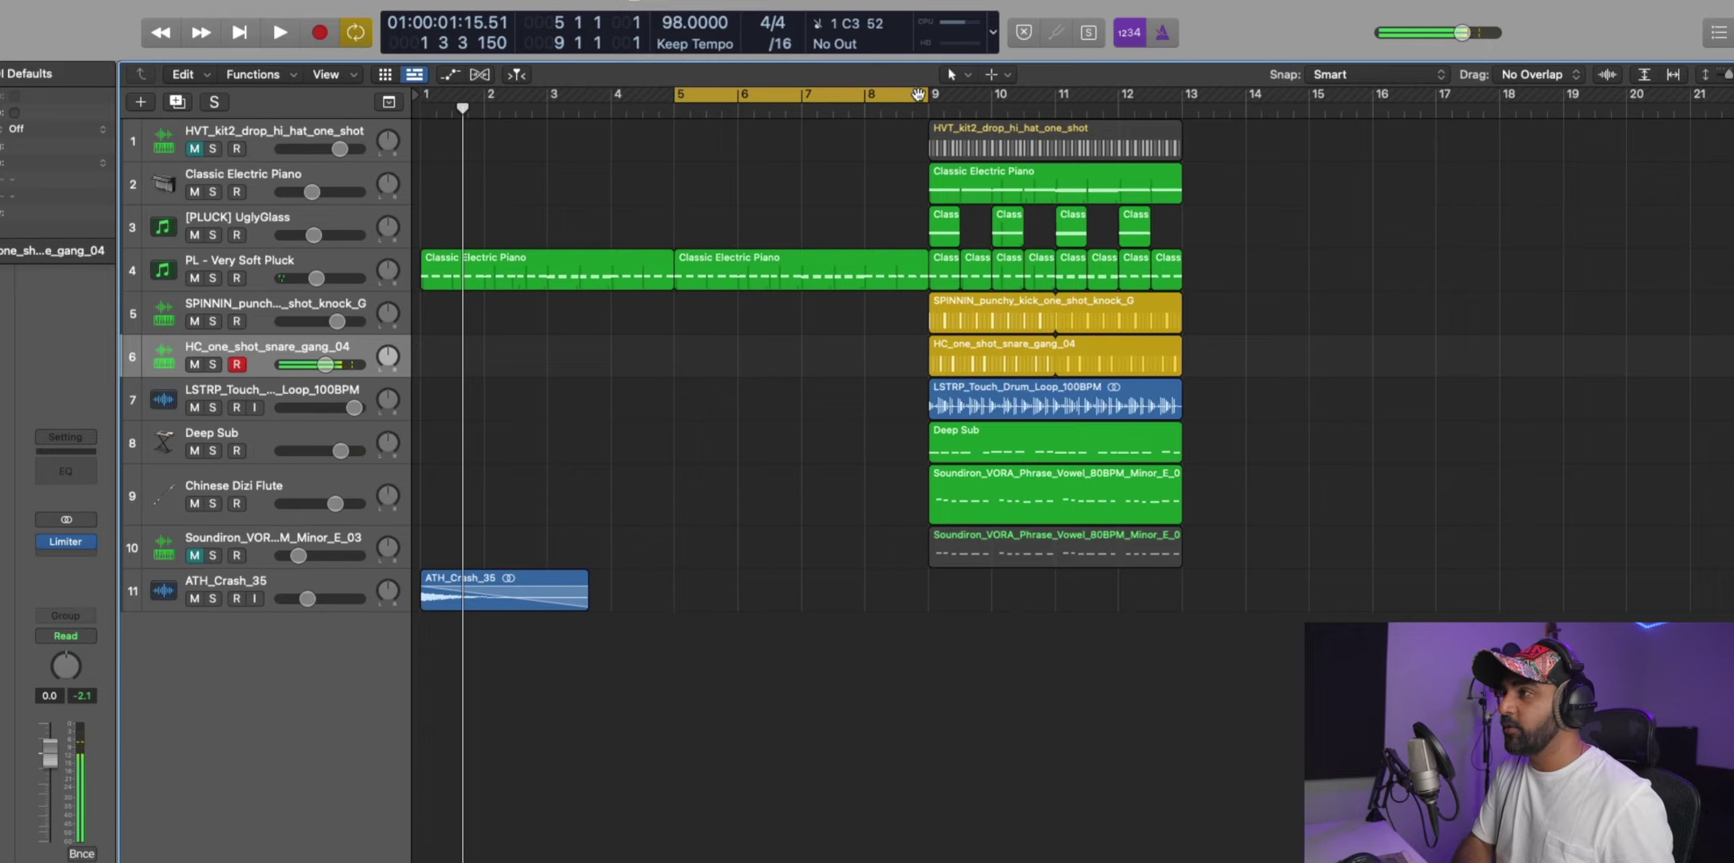
key(space)
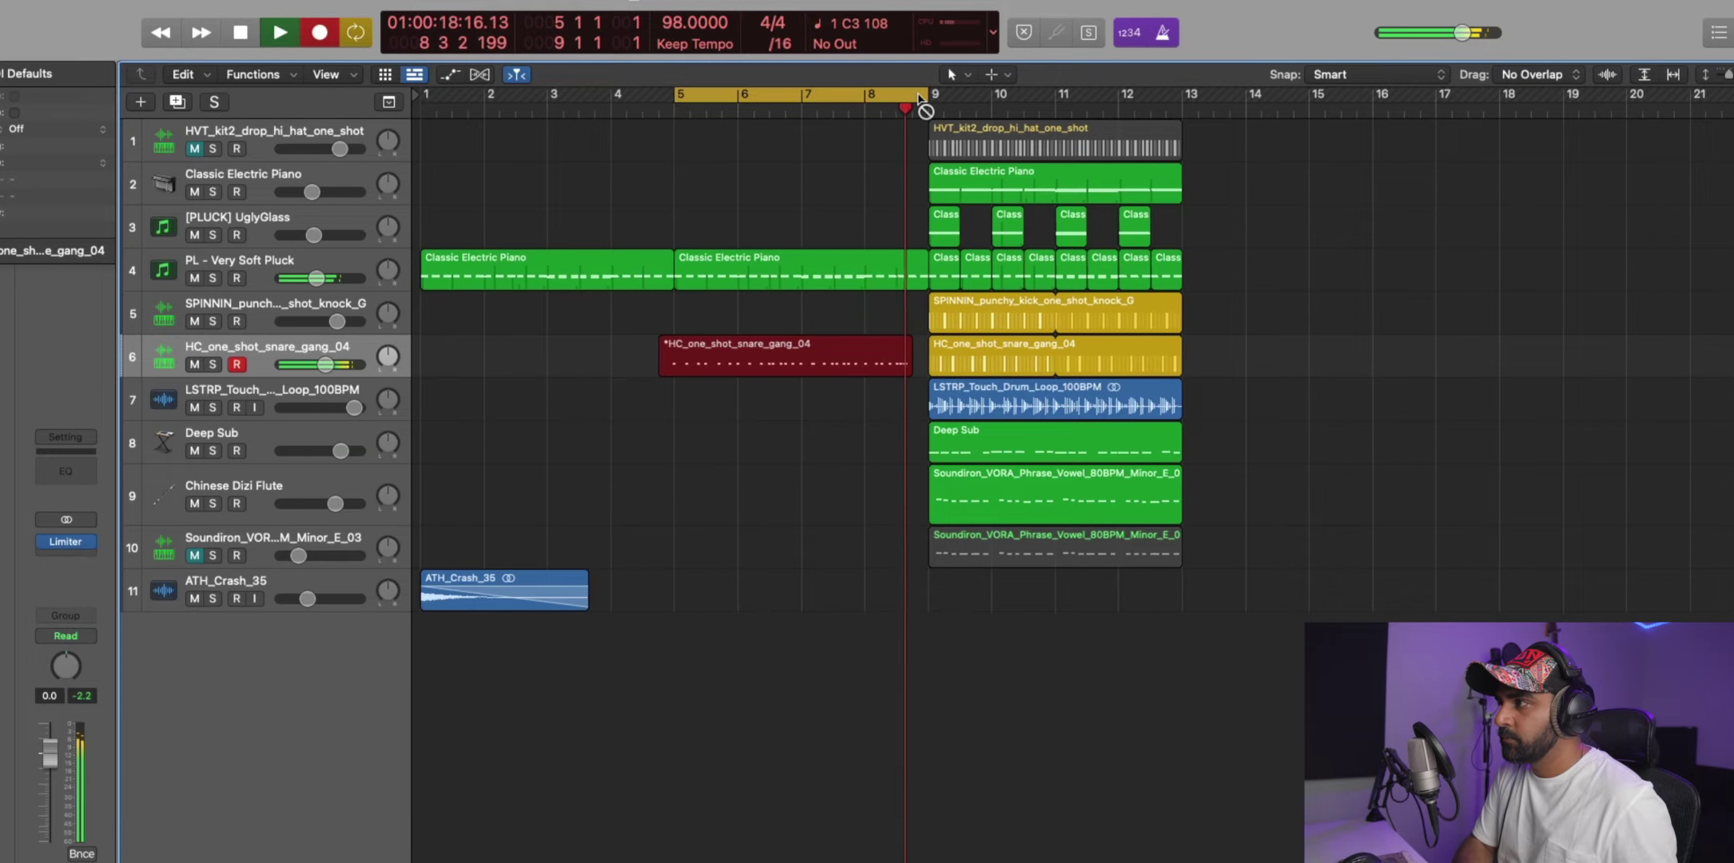
key(space)
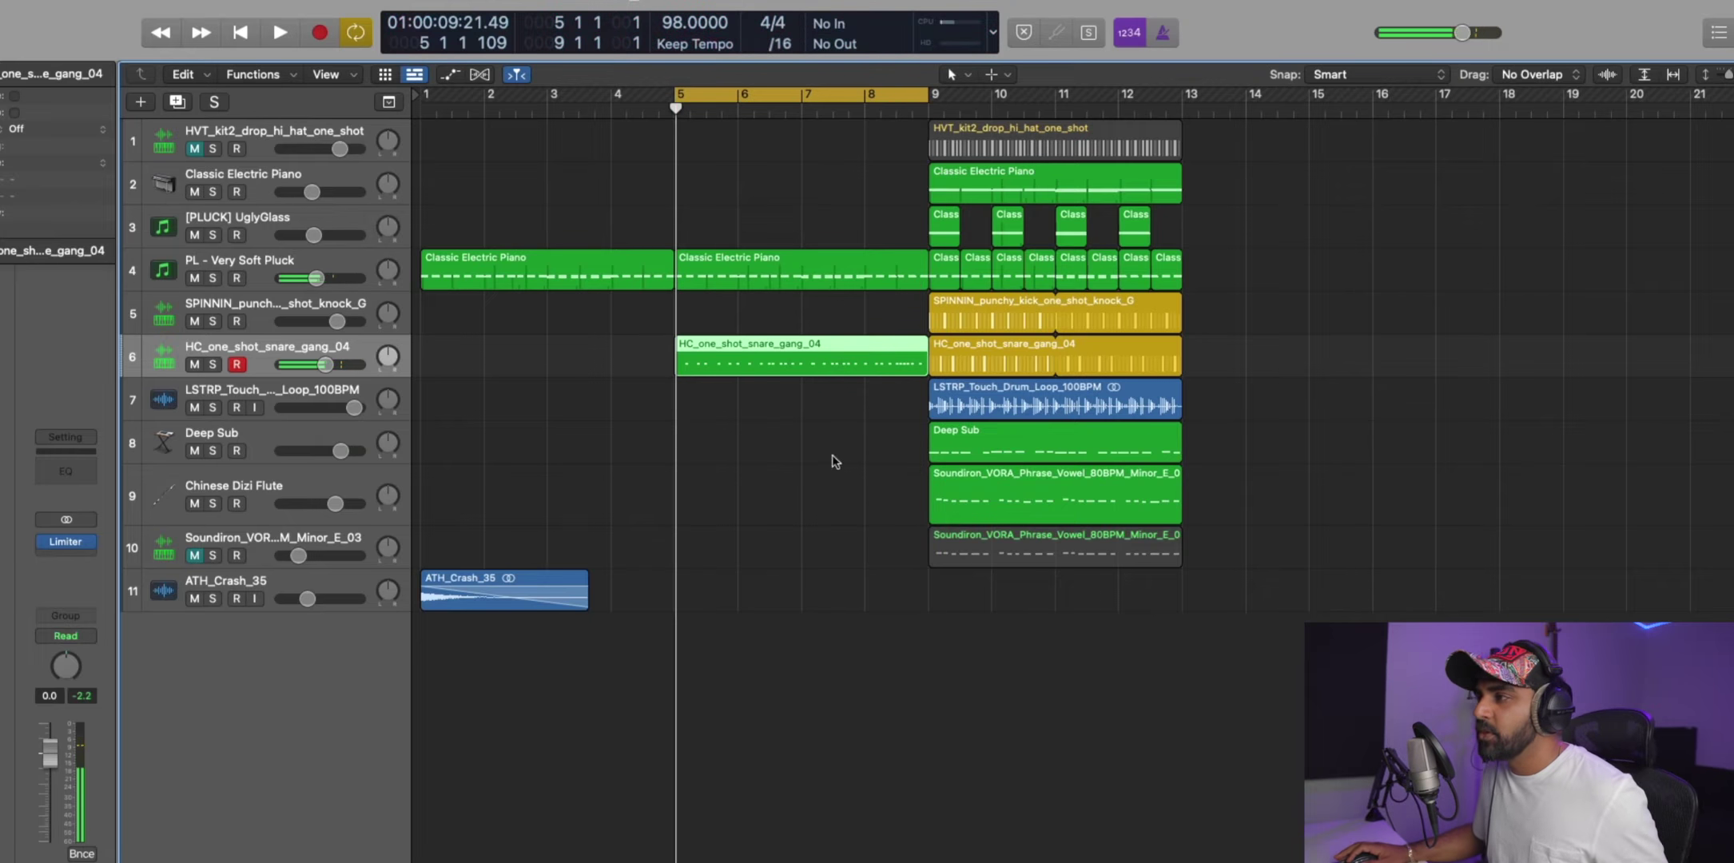
Give all notes in the recorded snare region the same velocity in the Piano Roll, and close the editor.
double_click(741, 355)
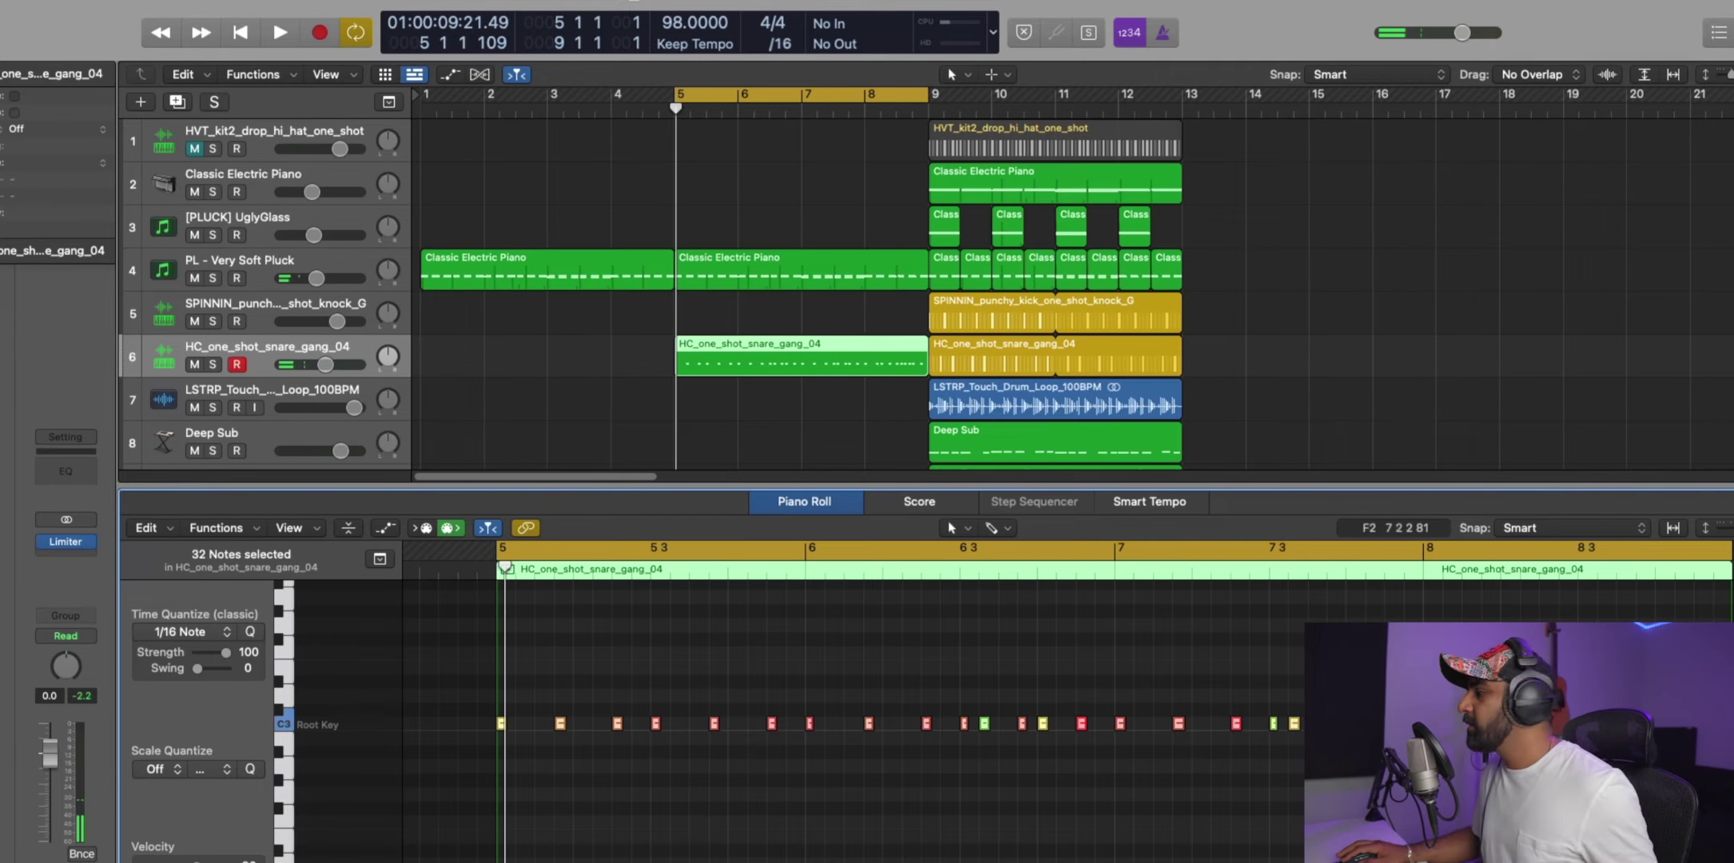
click(1252, 816)
key(space)
key(super+a)
drag(1443, 860, 1443, 860)
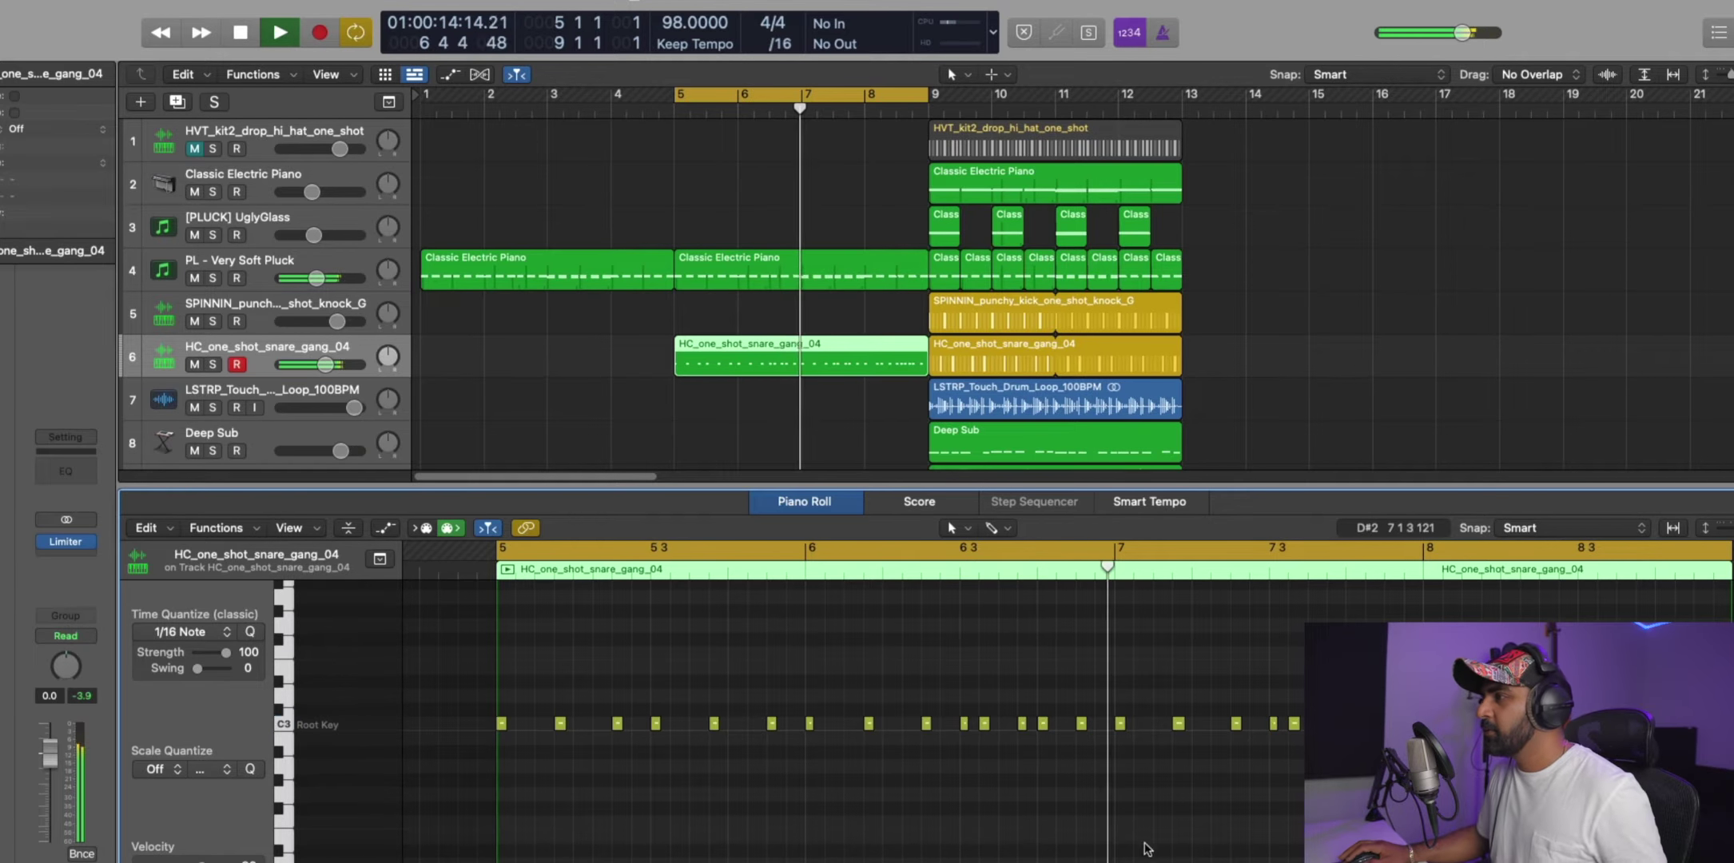
click(773, 444)
key(x)
key(x)
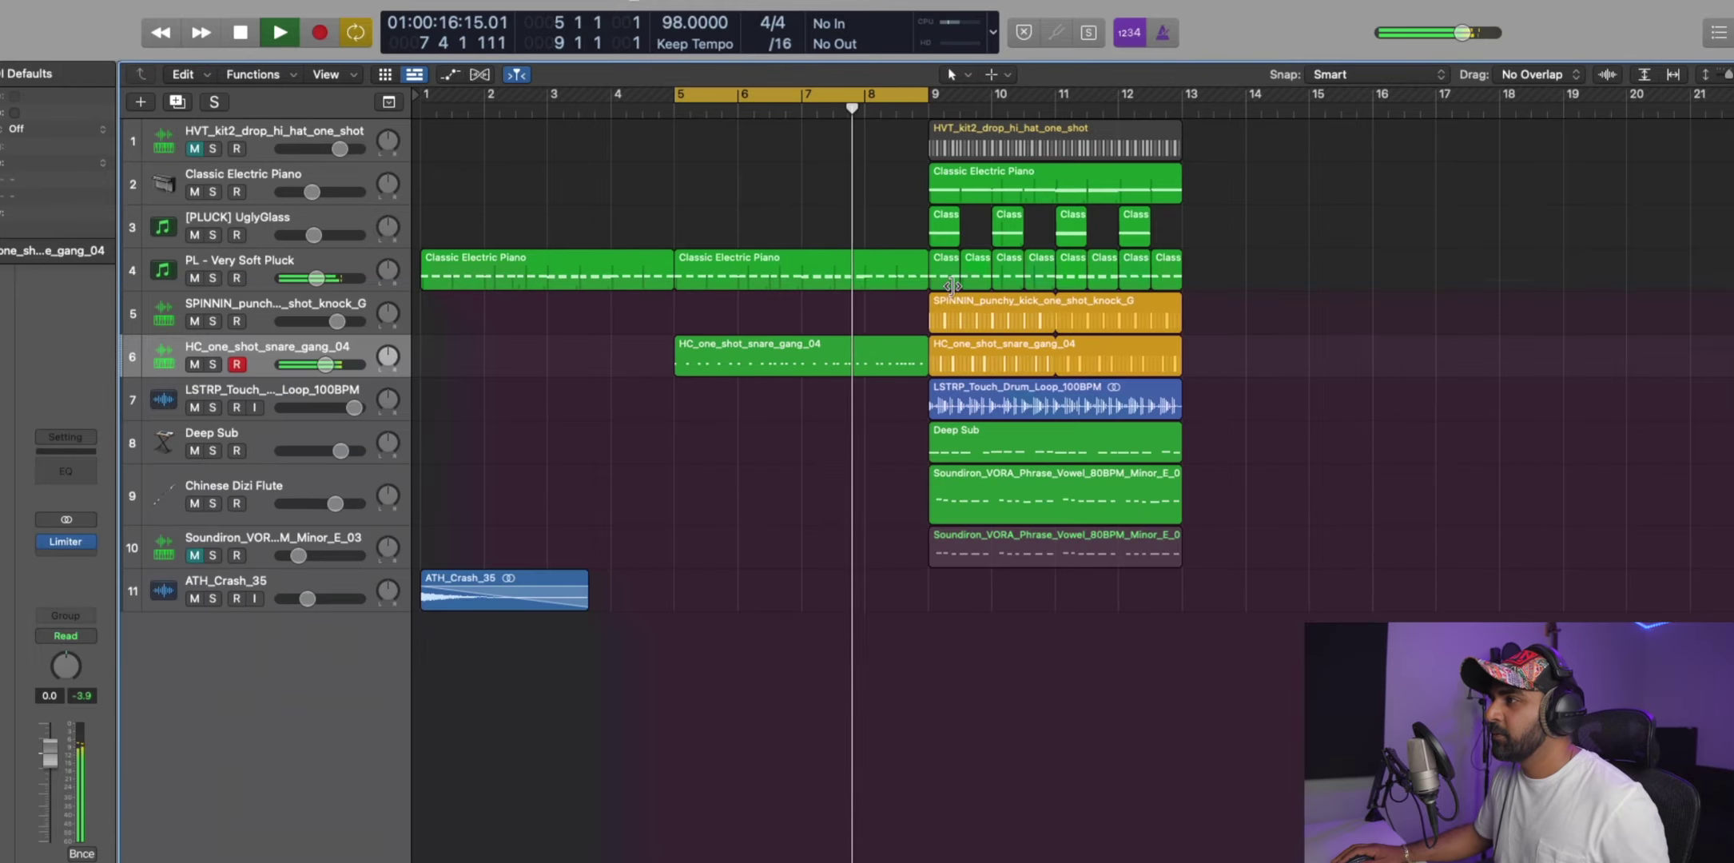
Turn off cycle playback and move the Chinese Dizi Flute, Soundiron vocal and LSTRP drum loop regions to bar 17.
mouse_move(926, 283)
mouse_down()
mouse_move(901, 283)
mouse_move(920, 282)
mouse_up()
key(c)
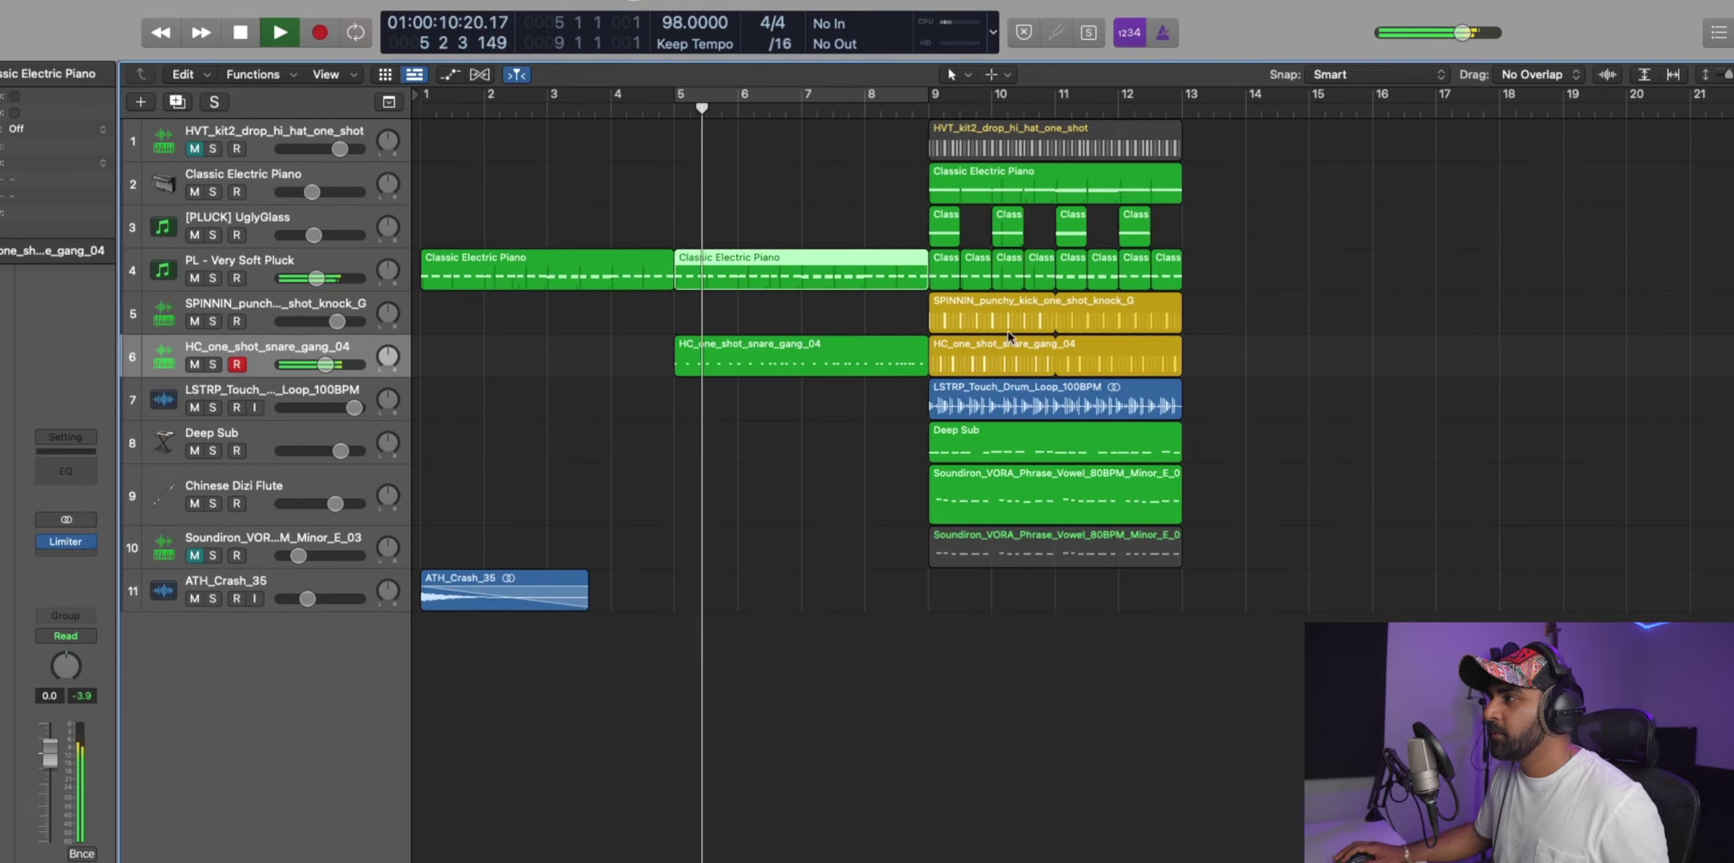
drag(1270, 613, 1490, 524)
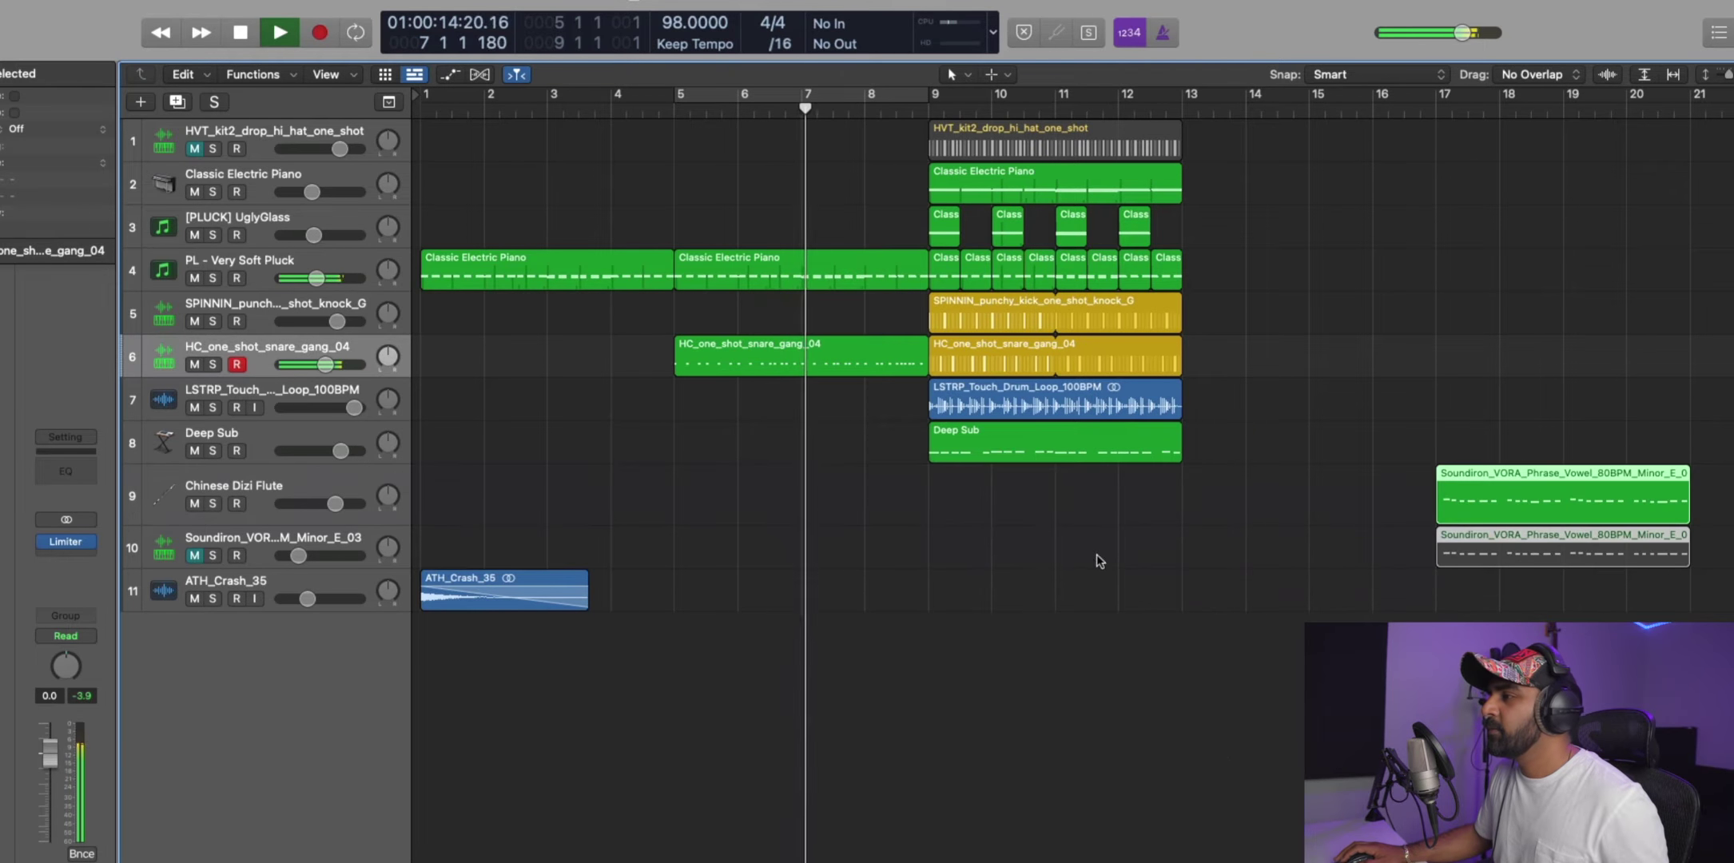
drag(1028, 405, 1536, 408)
Try moving the bar 9 snare region to bar 17, stop playback and undo the move.
drag(985, 360, 1493, 363)
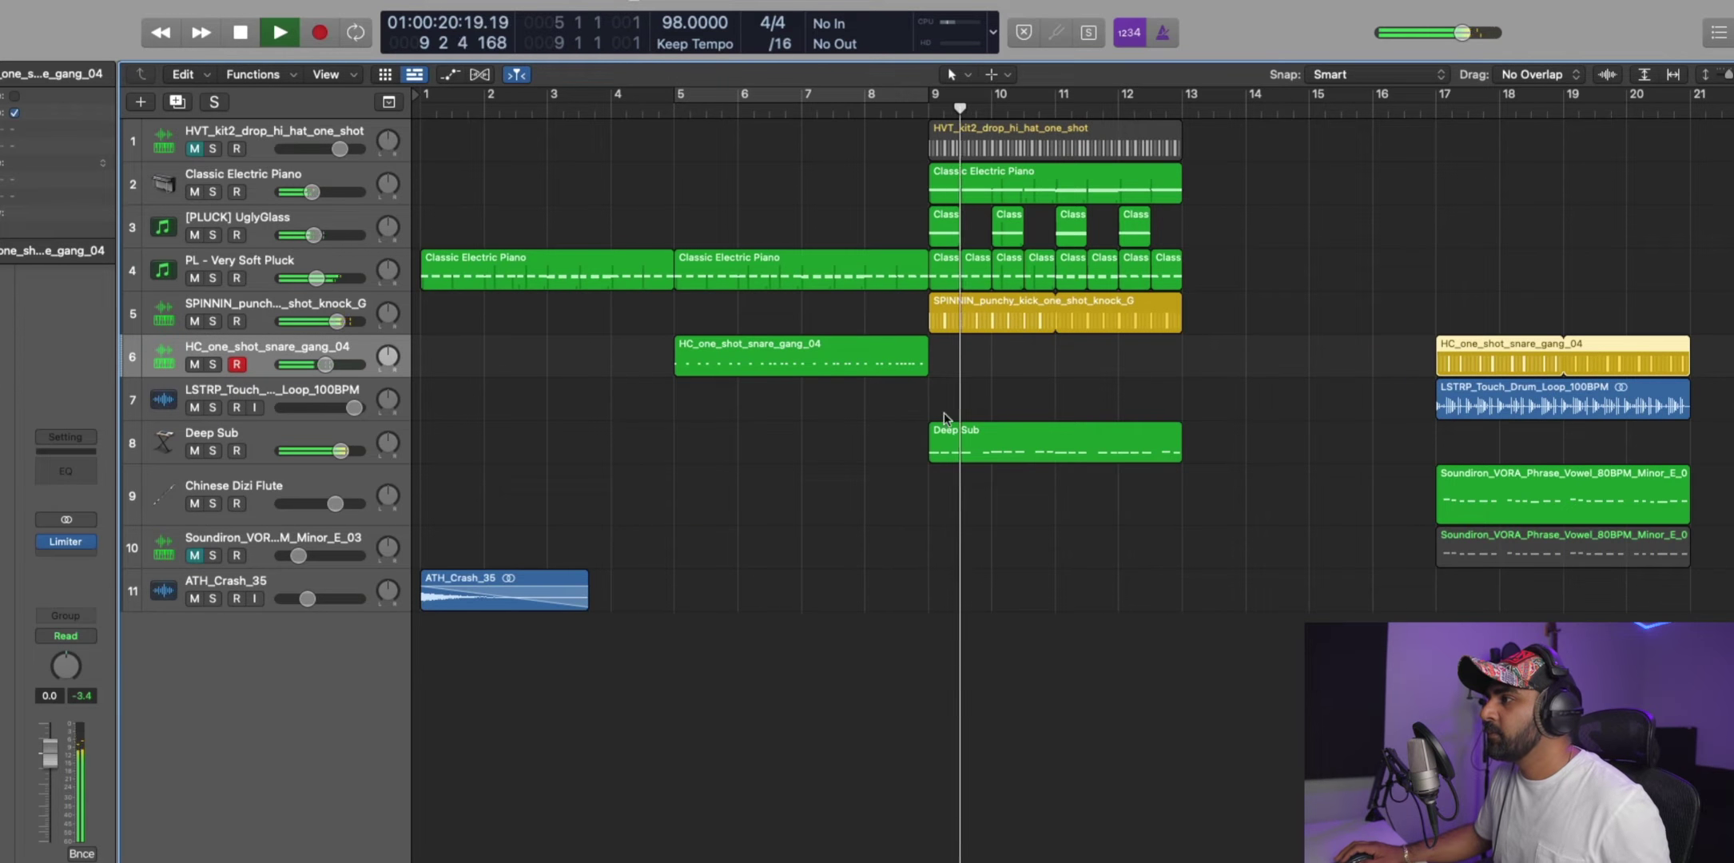
key(space)
key(super+z)
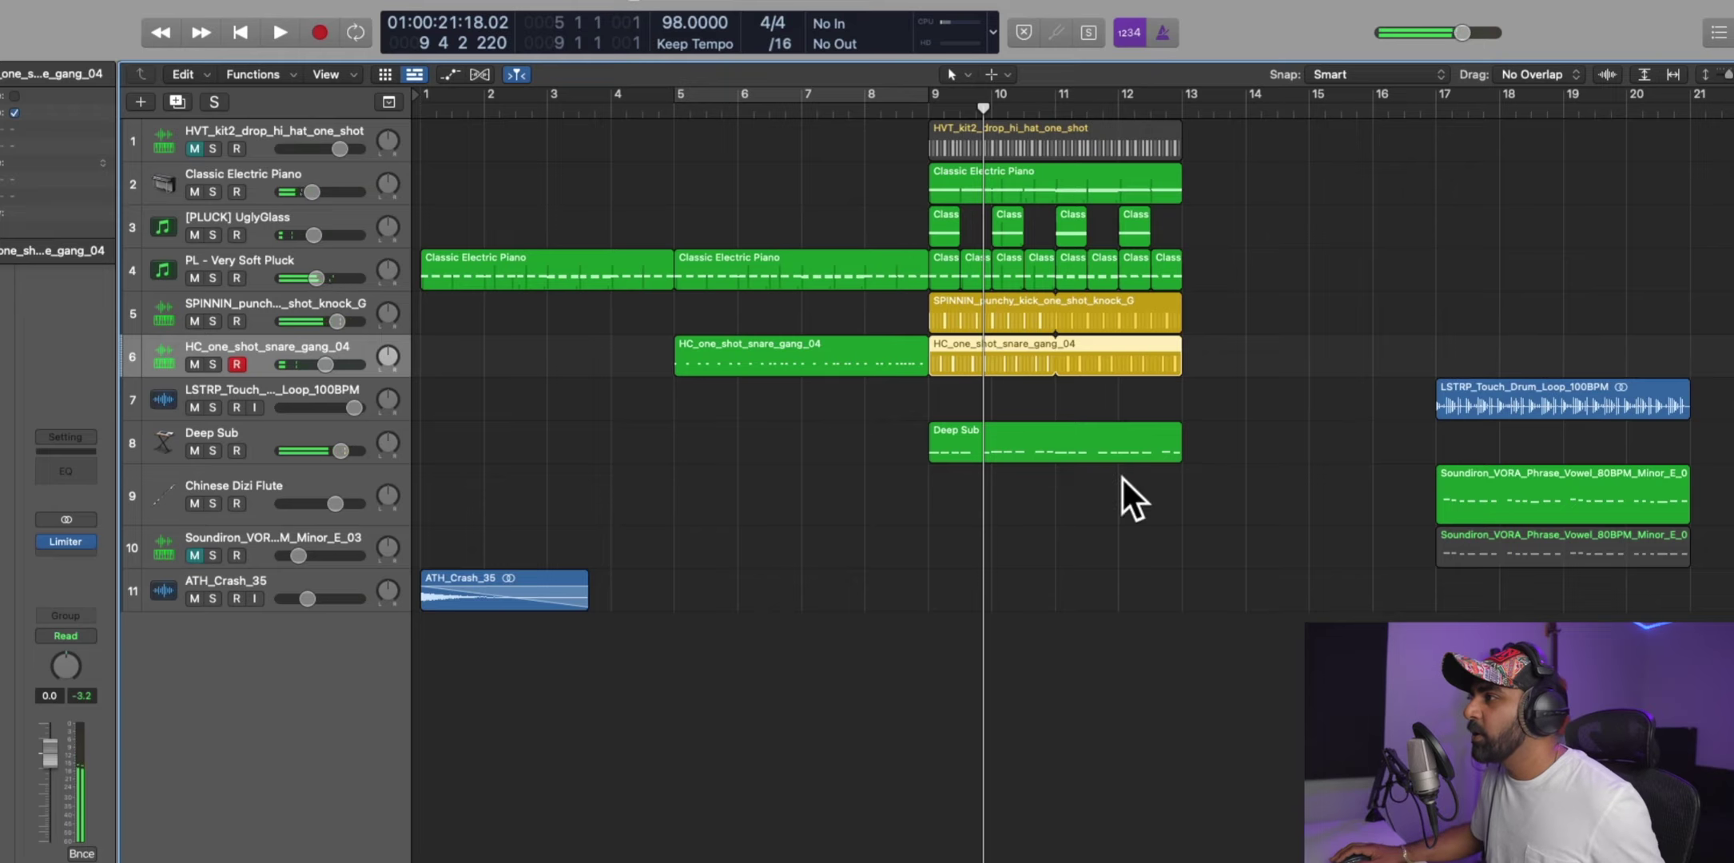
Copy the ATH_Crash_35 region from bar 1 to bar 9.
drag(451, 607, 960, 606)
click(987, 444)
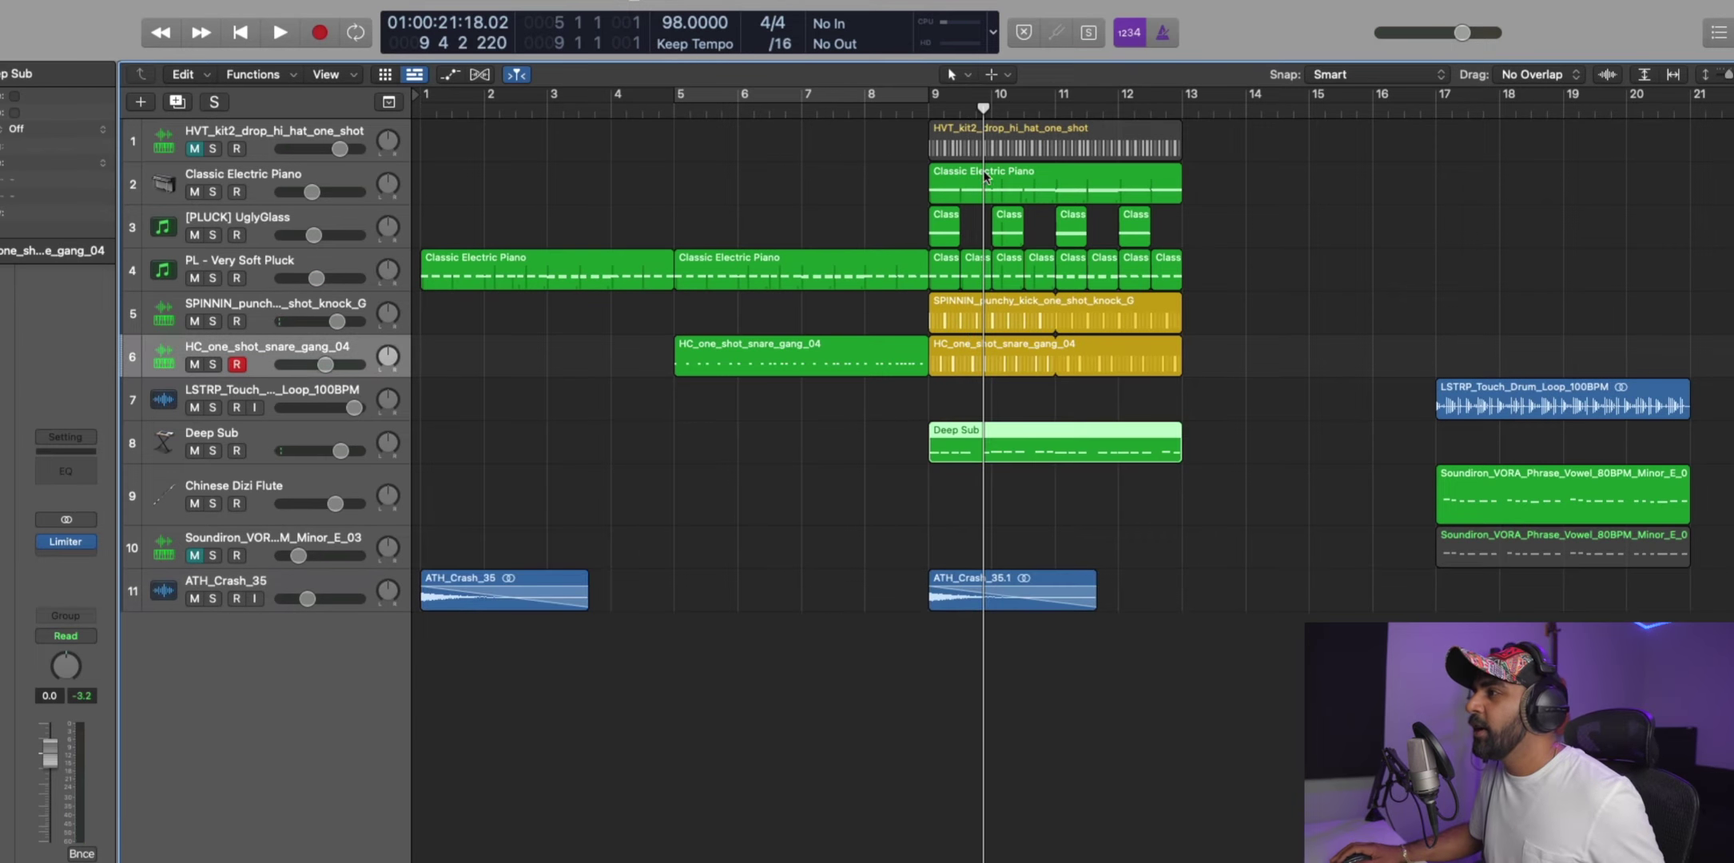
Bounce the first [PLUCK] UglyGlass region at bar 9 in place to a new track named rever, muting the source.
click(947, 235)
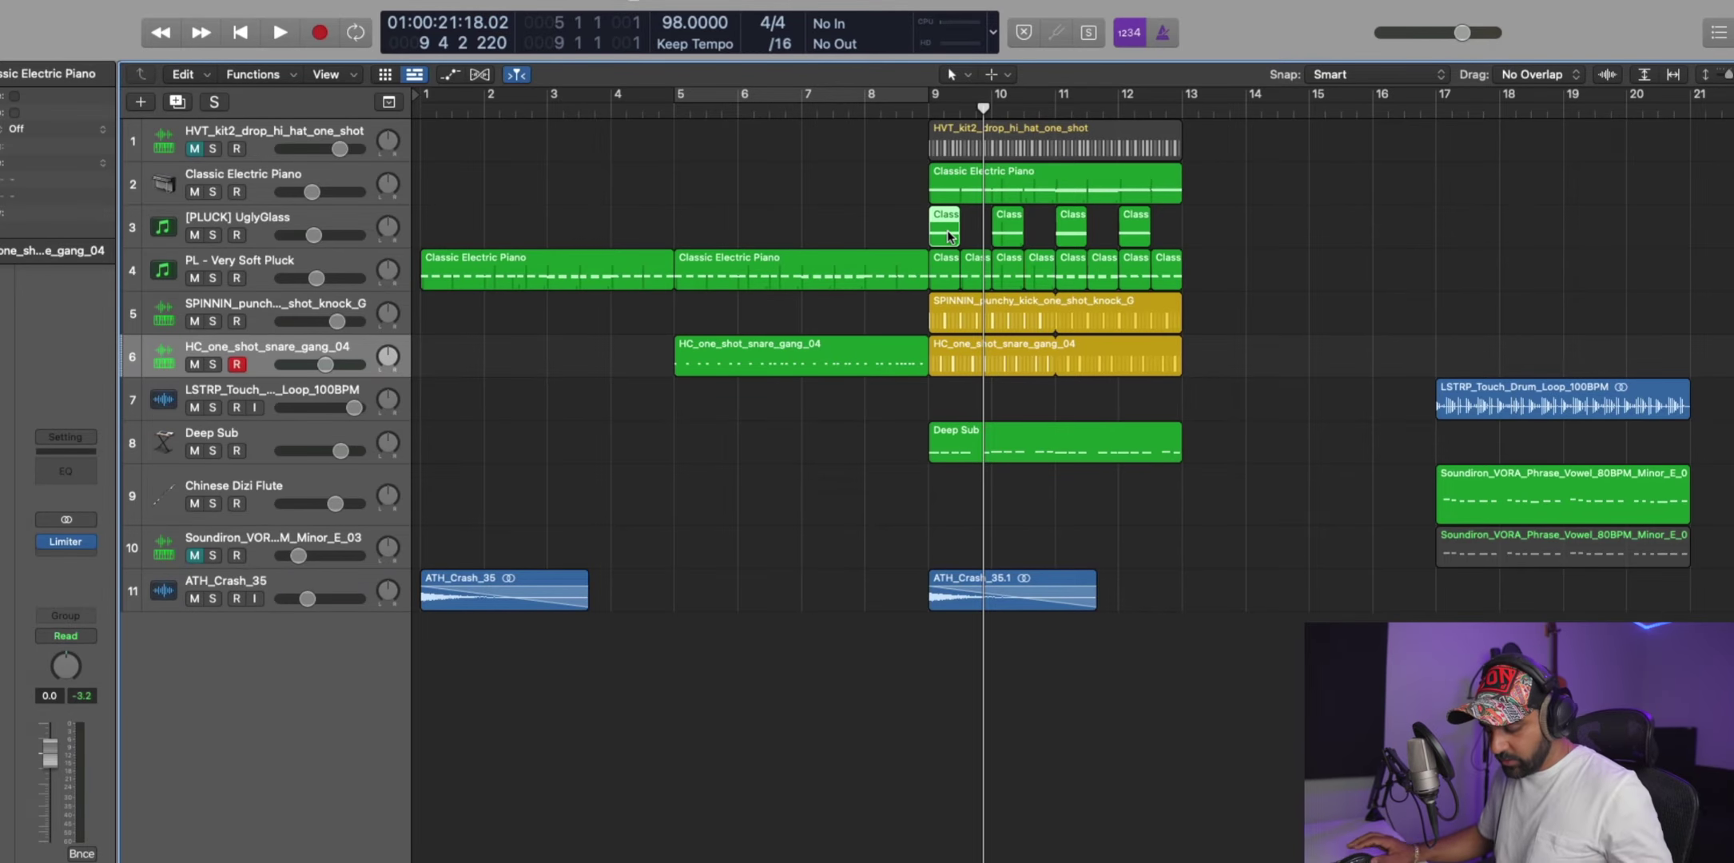
key(ctrl+b)
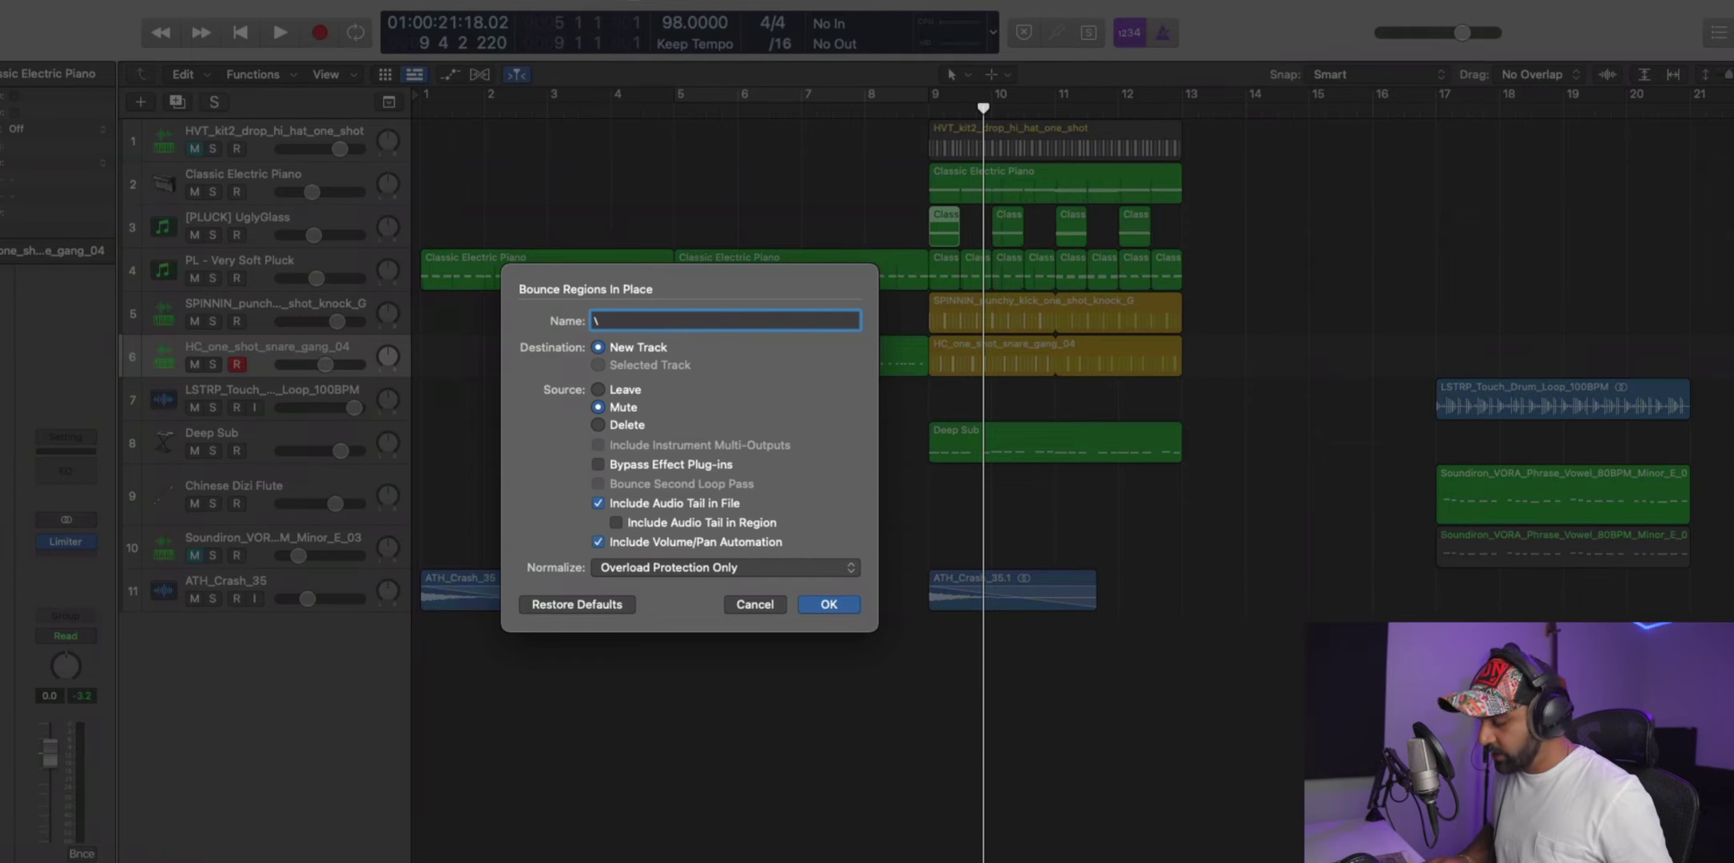
text(rever)
key(Return)
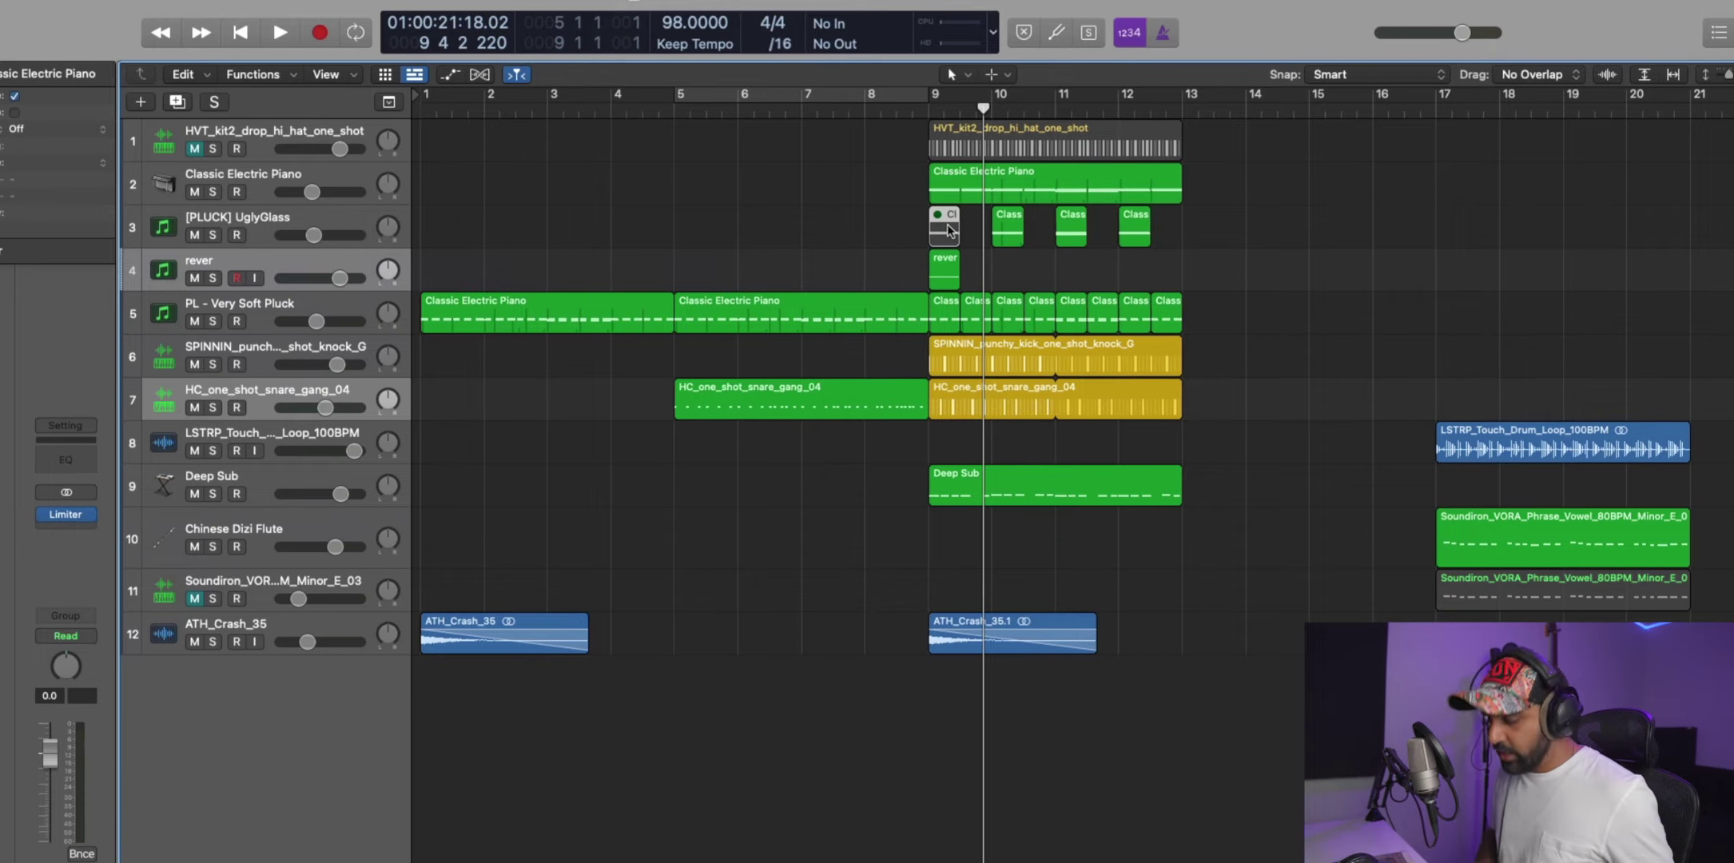
Reverse the audio of the rever region and move it so it ends at bar 9.
double_click(946, 274)
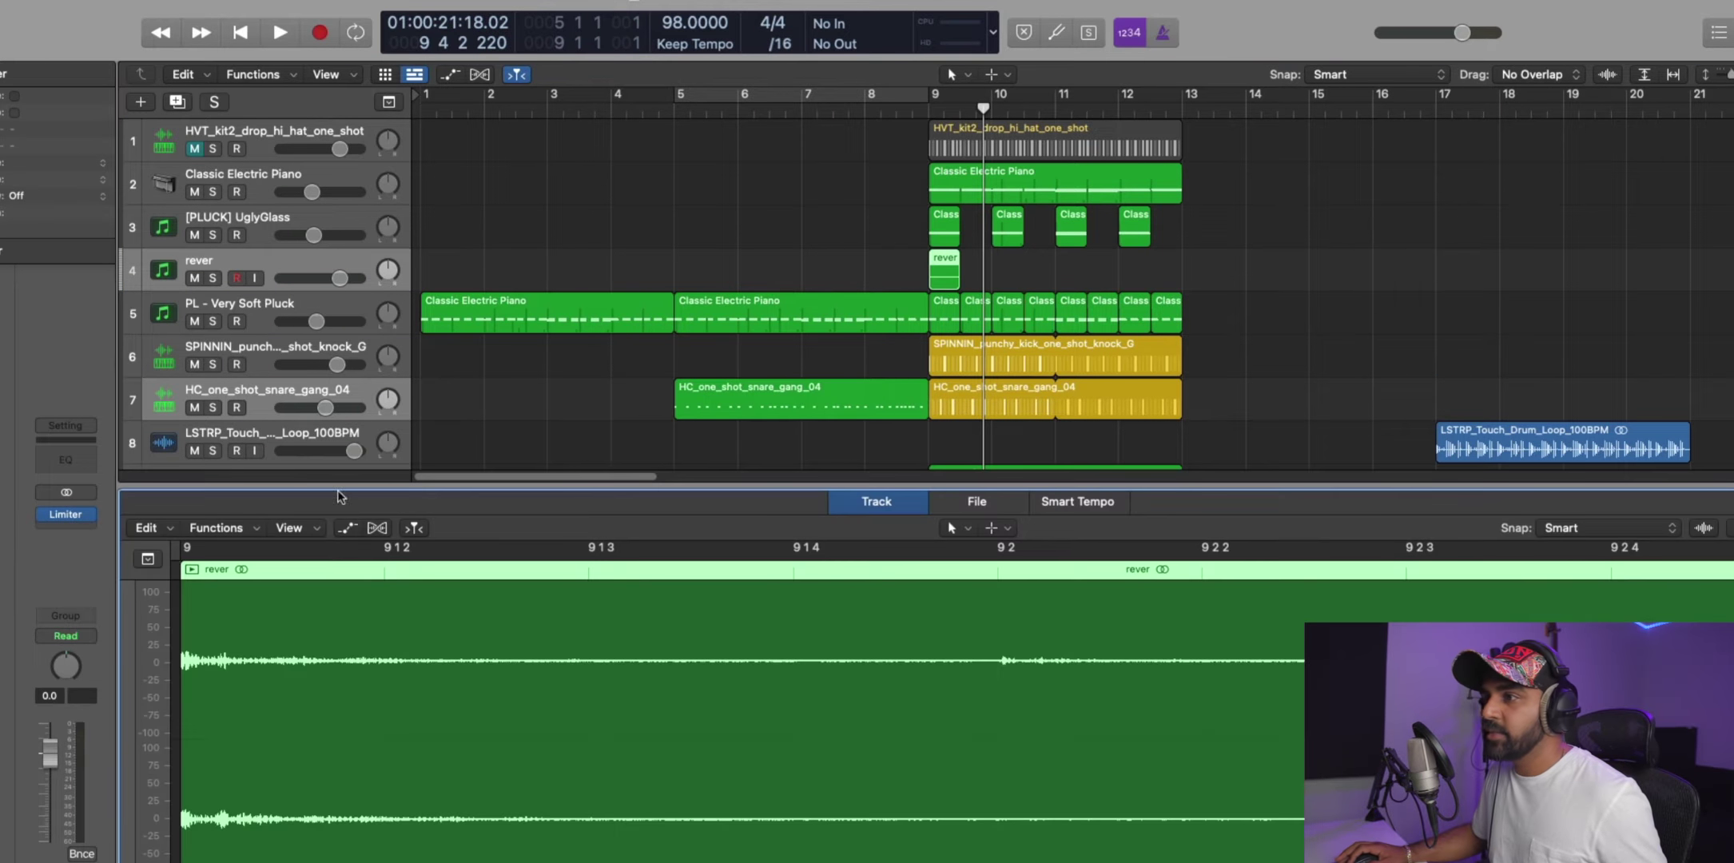
click(972, 502)
click(302, 528)
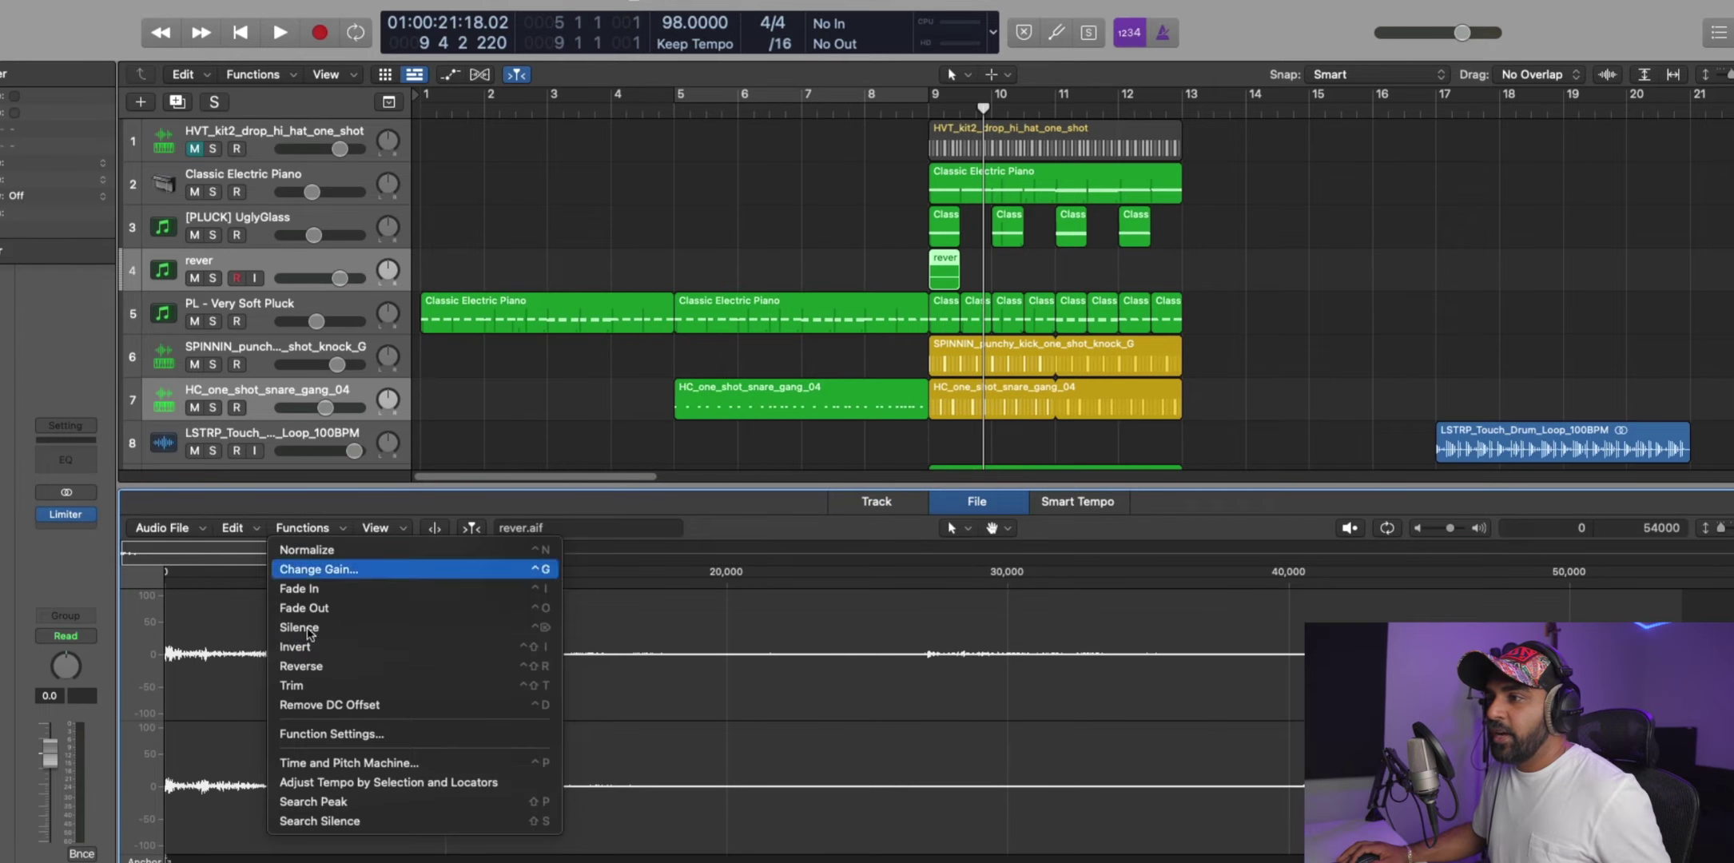
click(300, 666)
click(933, 289)
drag(943, 285, 919, 283)
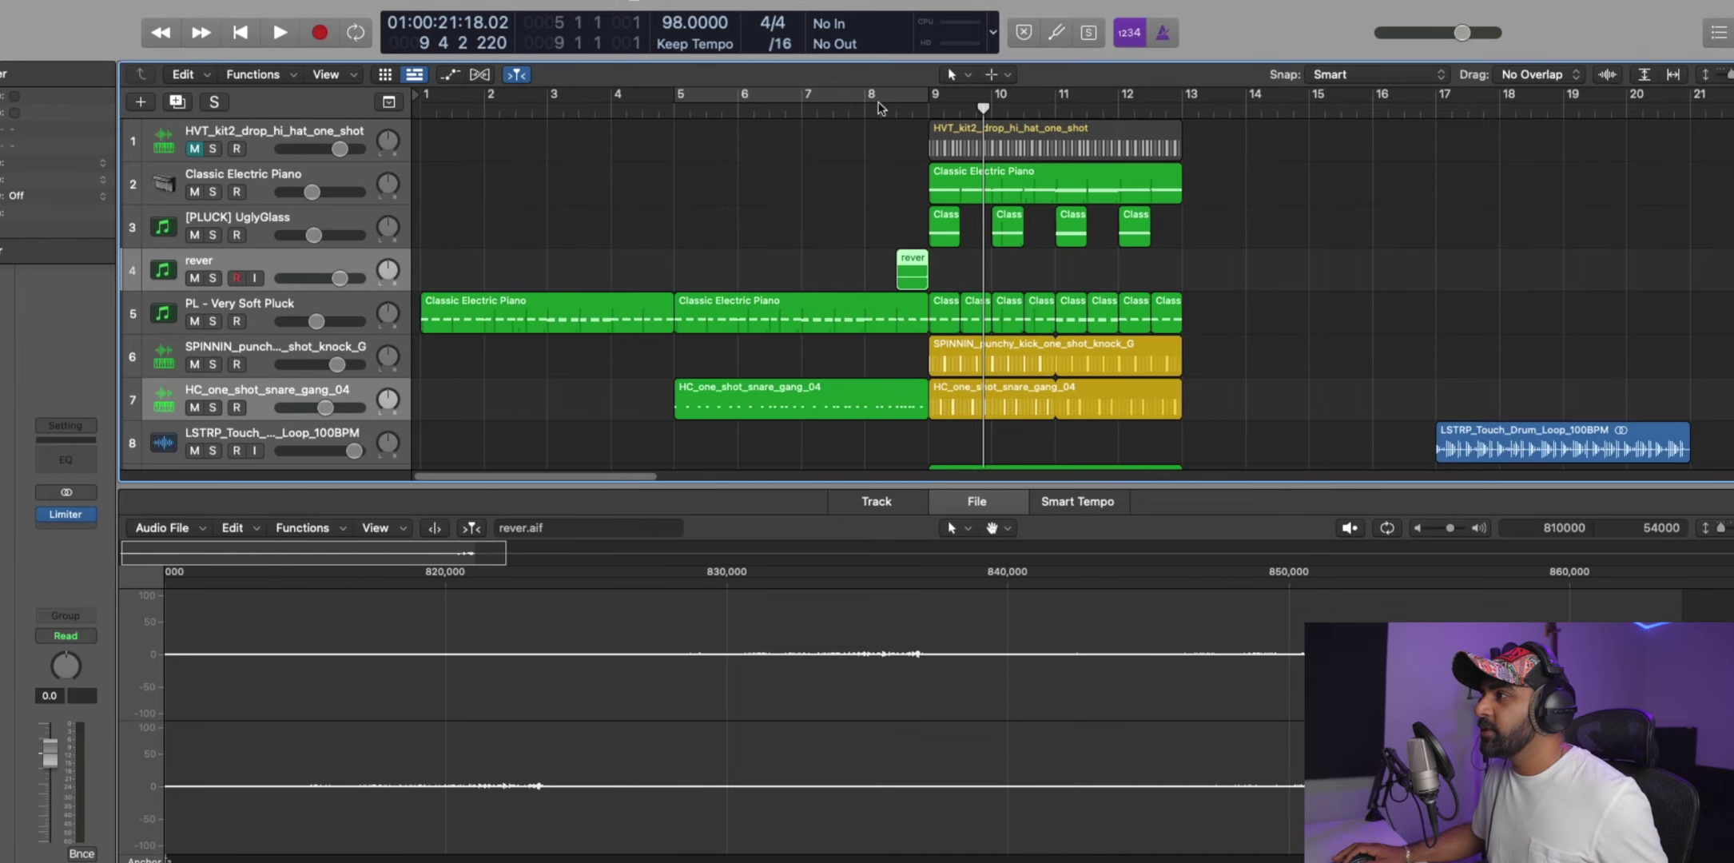
Close the audio editor and copy the piano, pluck, kick, snare and Deep Sub regions from bar 9 to bar 13.
key(space)
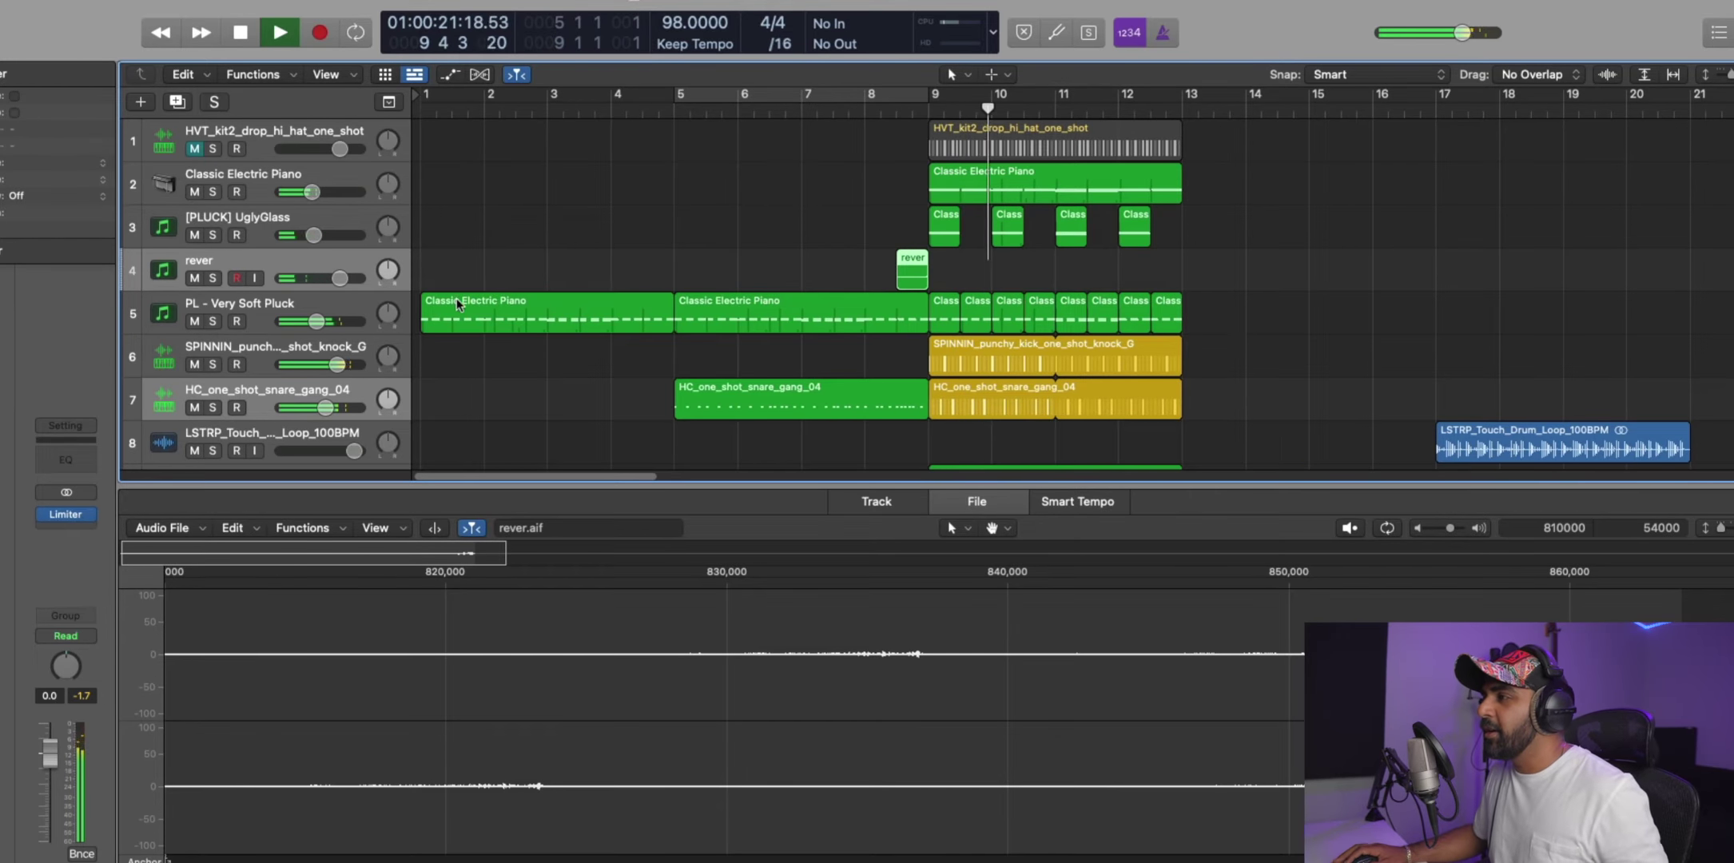
key(e)
drag(1260, 521, 1192, 190)
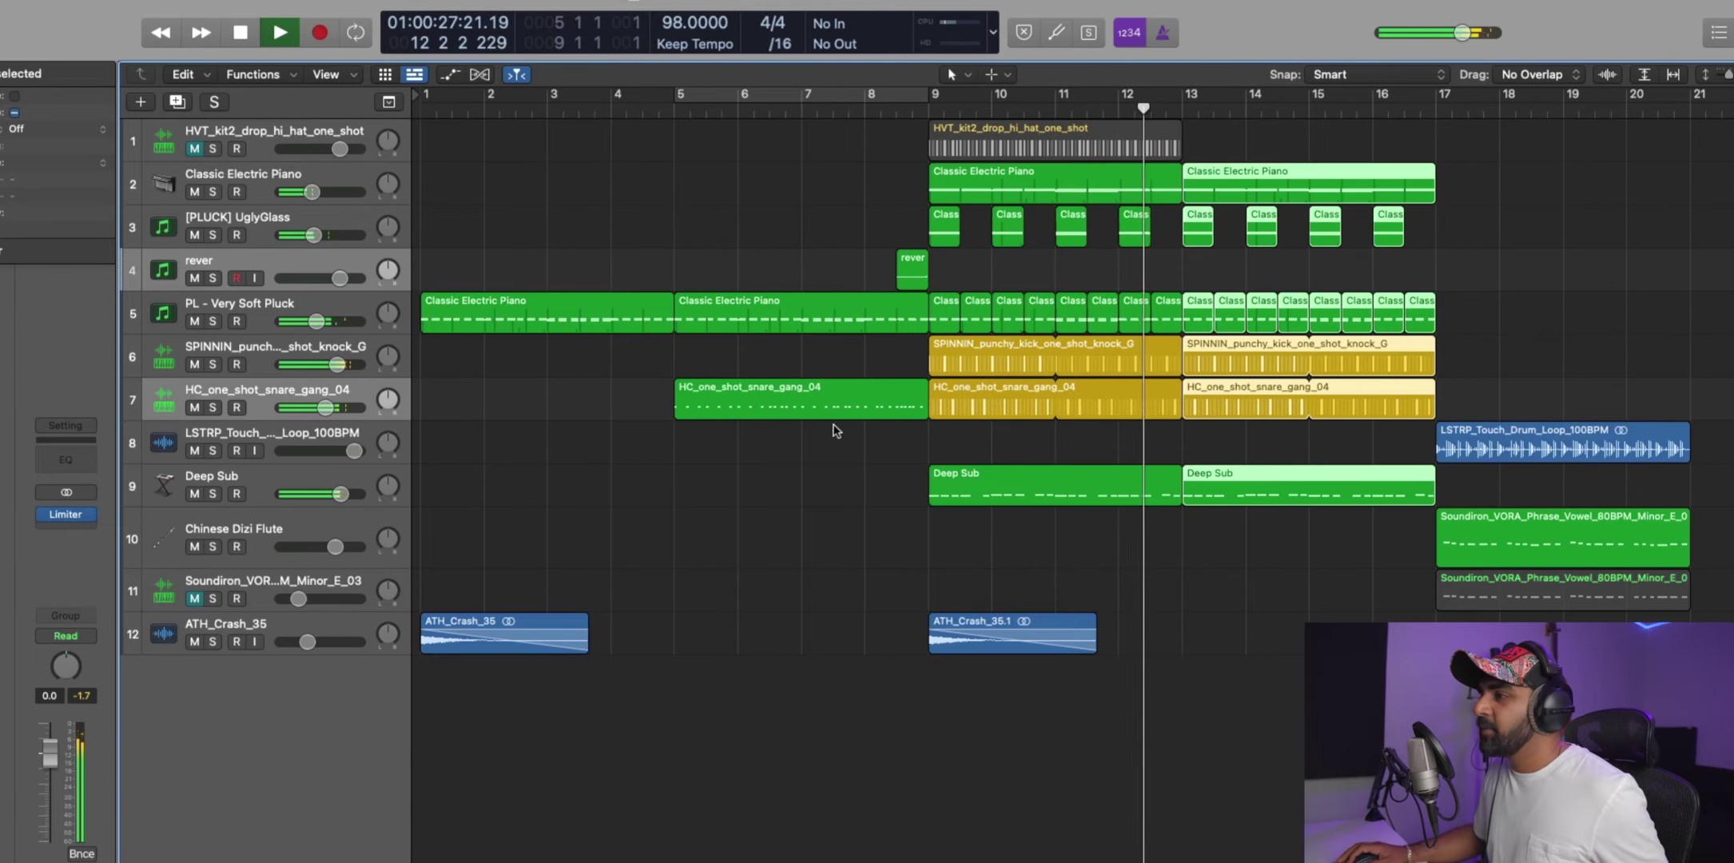
drag(987, 639, 1493, 605)
key(space)
Set the cycle to bars 13–17 and trim the bar 13 kick and snare regions to end at bar 16.
scroll(1340, 606, right, 7)
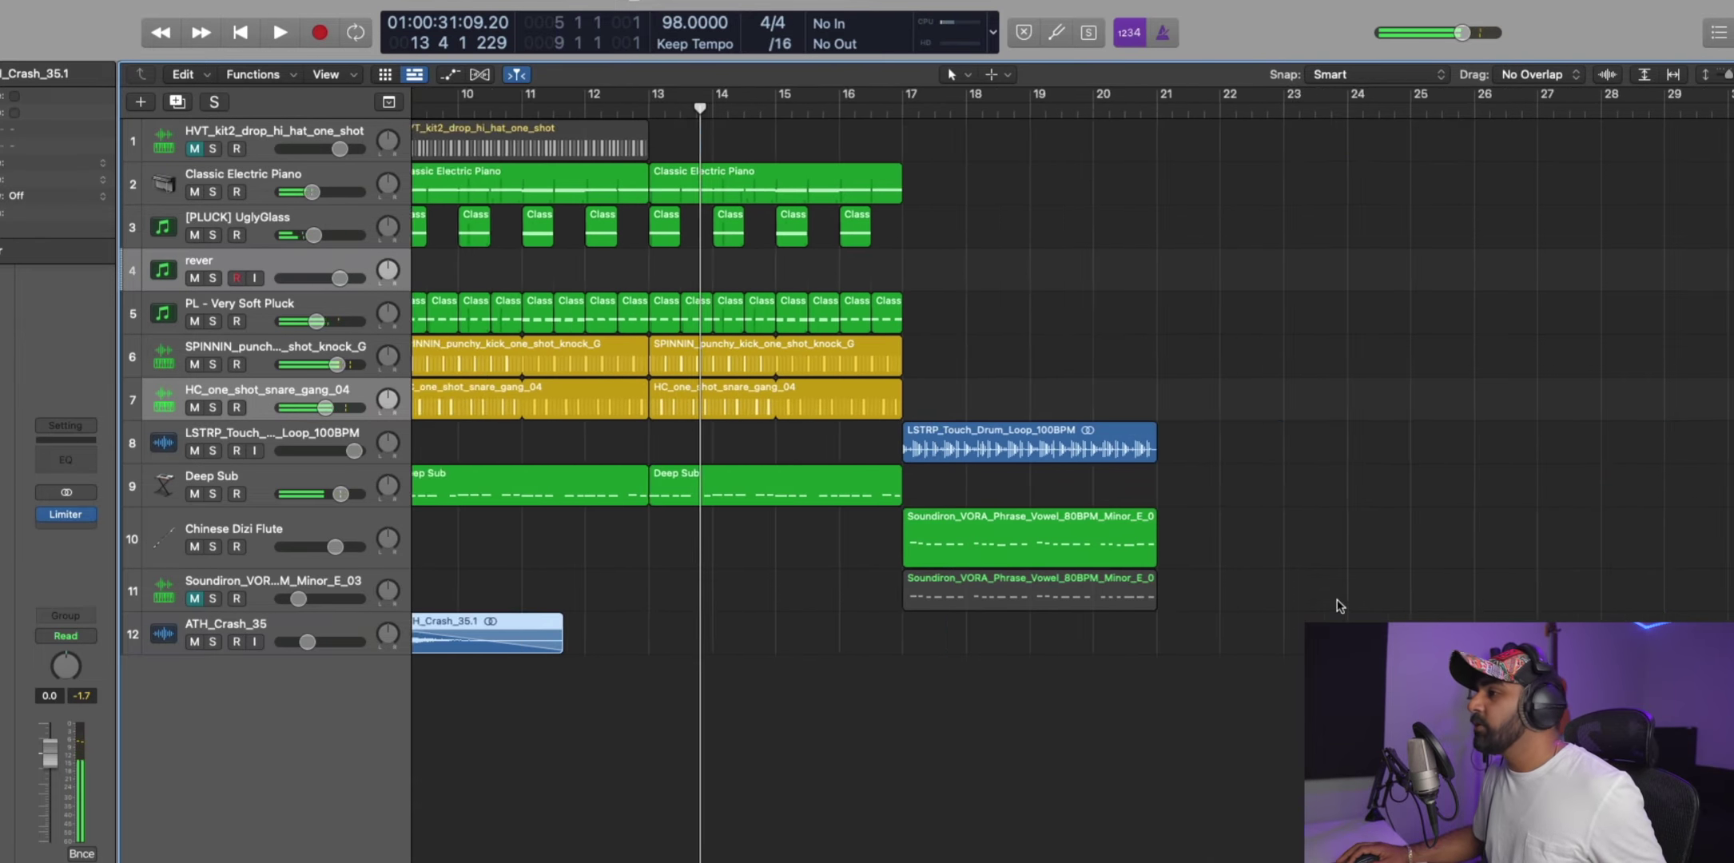
scroll(1211, 593, left, 5)
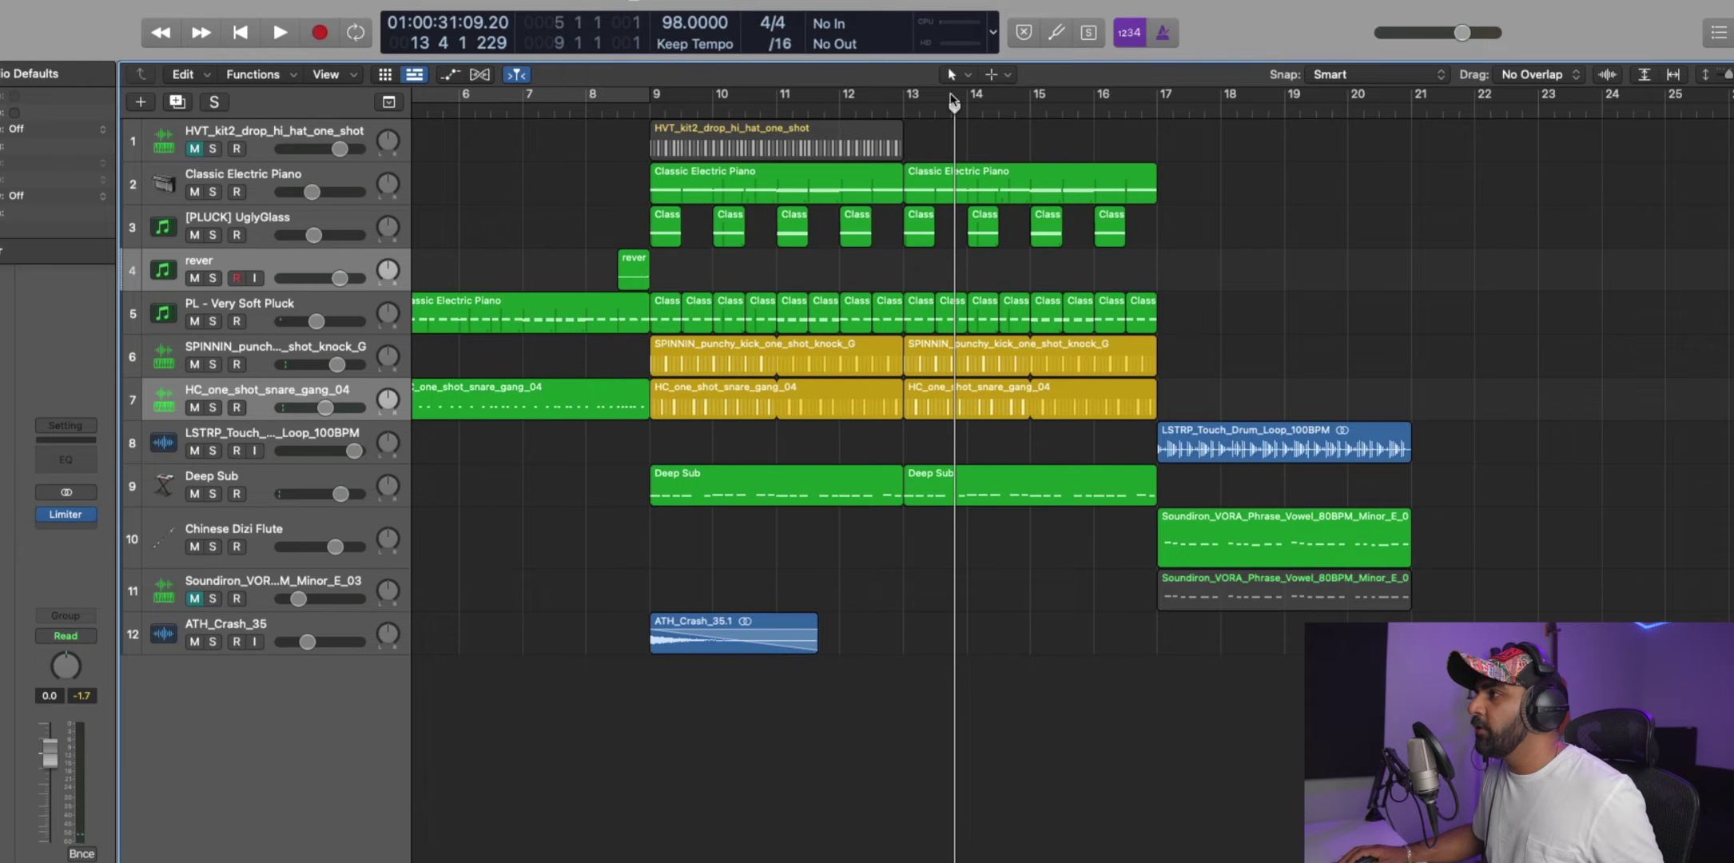
drag(899, 98, 1138, 108)
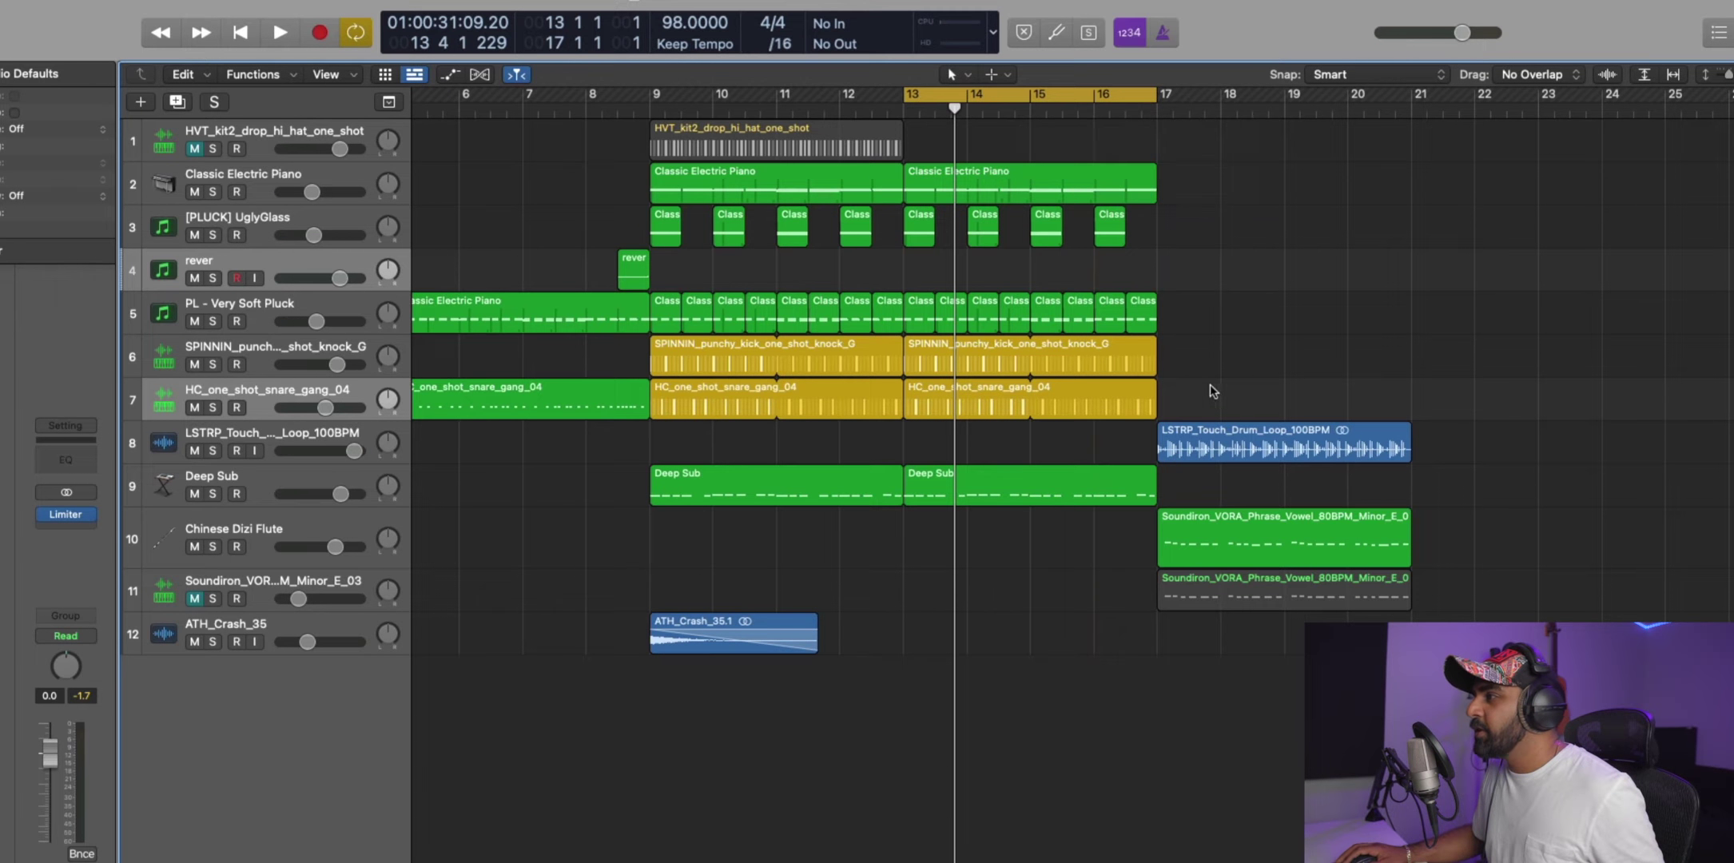
drag(1169, 337, 1091, 413)
click(1183, 308)
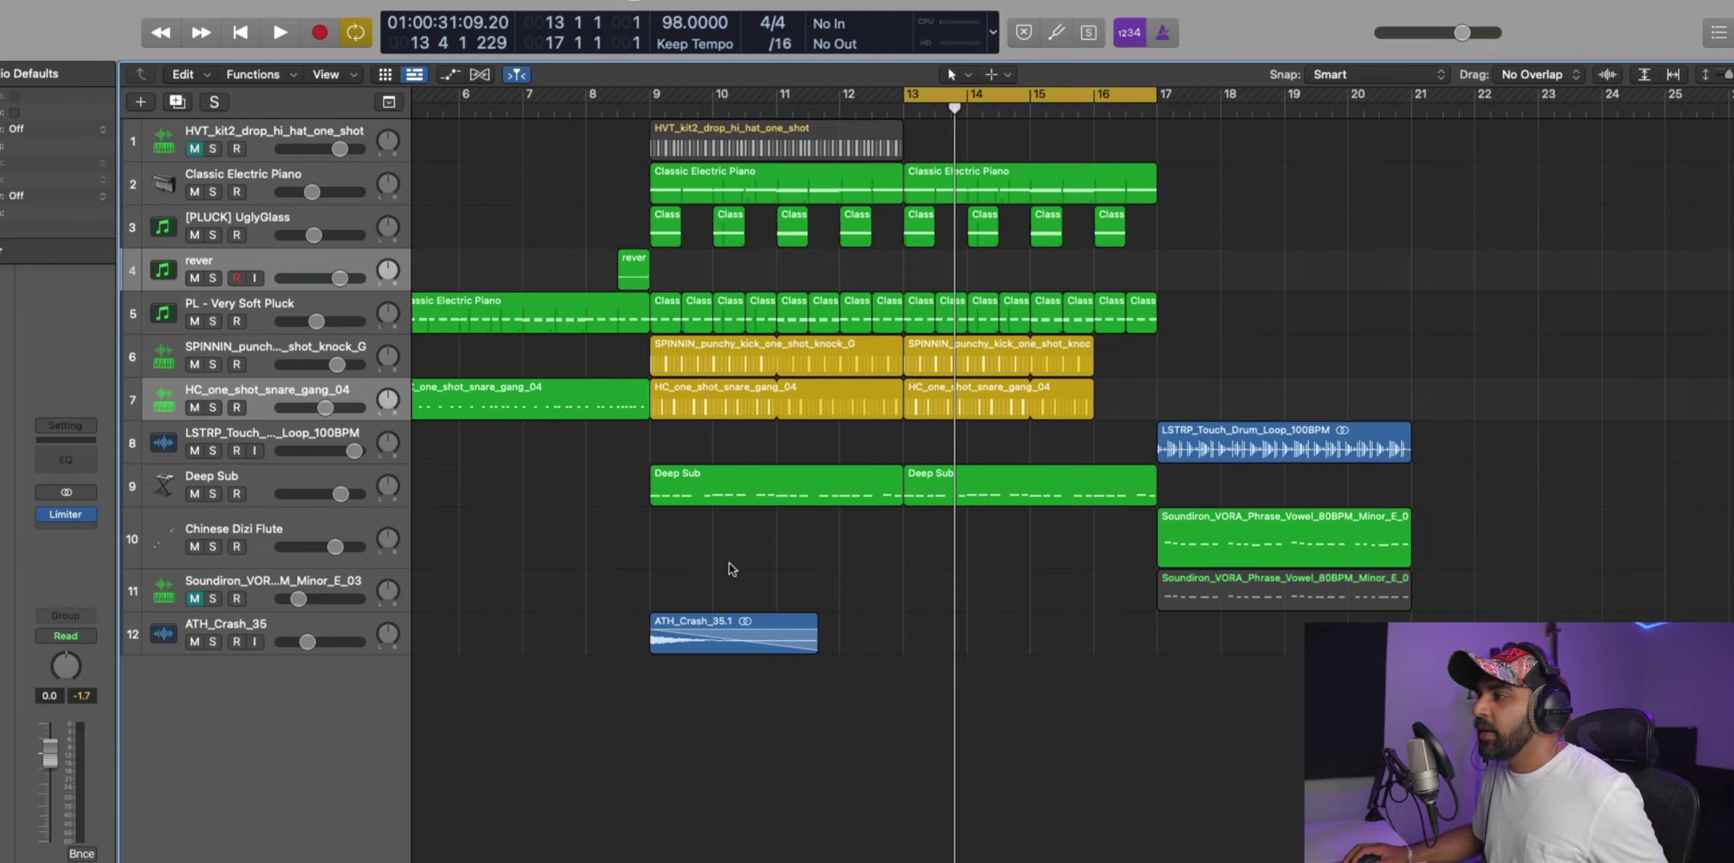
Copy the rever region so it ends at bar 17 and trim the bar 13 Deep Sub region to bar 16.
drag(637, 285, 1145, 286)
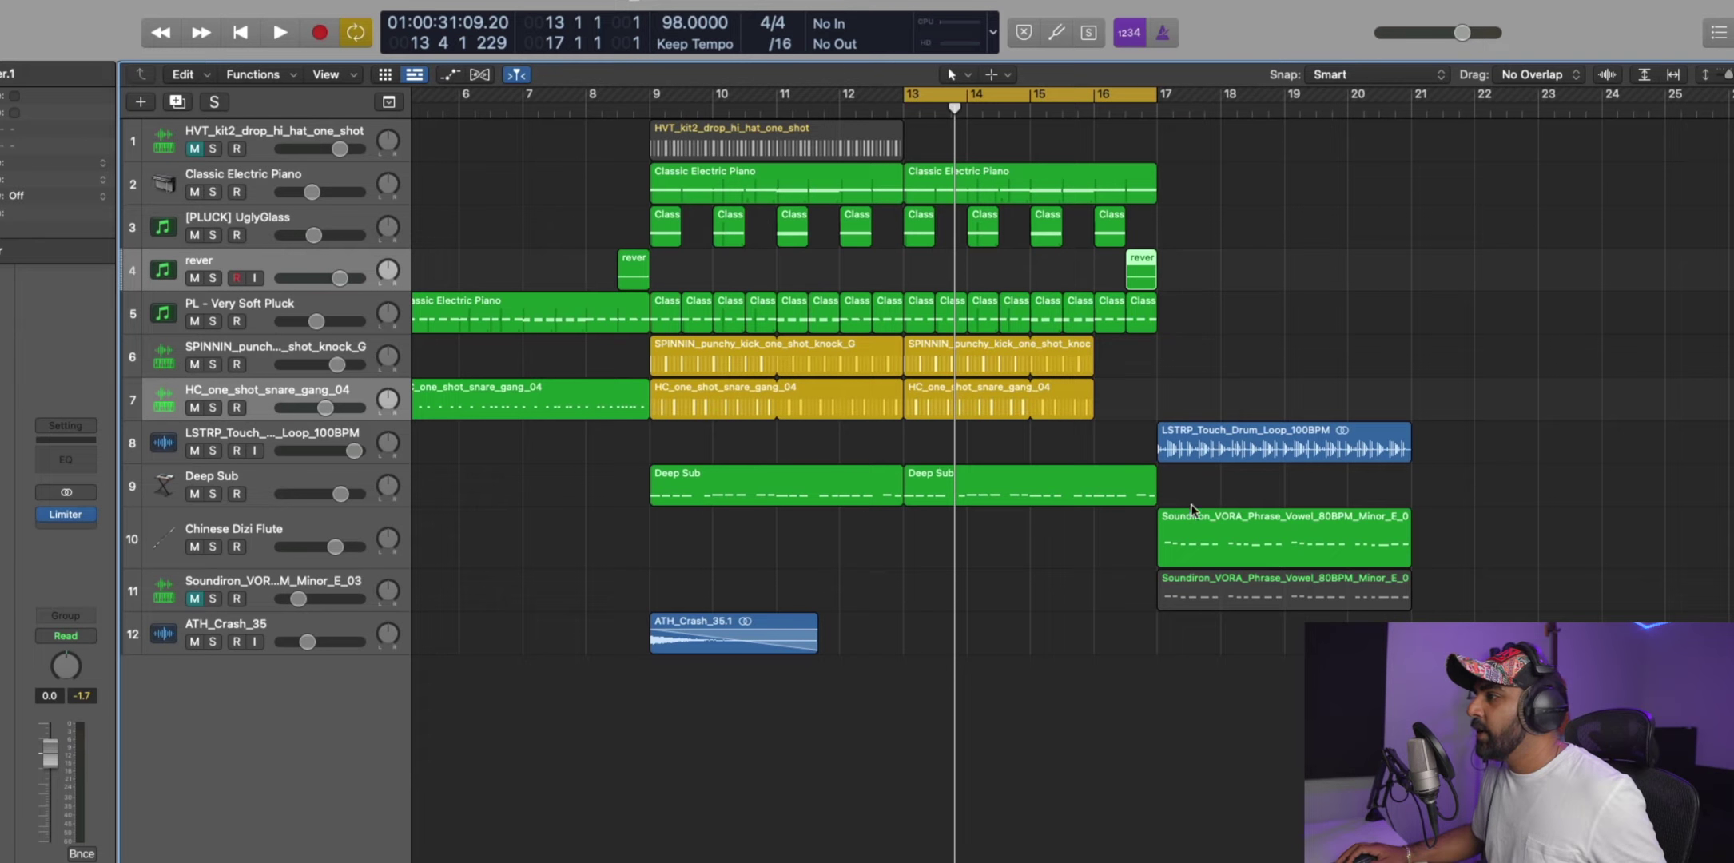
drag(1151, 509, 1091, 509)
Copy the crash to bar 16, trim it to about half a bar and insert a stereo Space Designer on its track.
drag(652, 640, 1095, 639)
drag(1262, 648, 1123, 649)
click(275, 631)
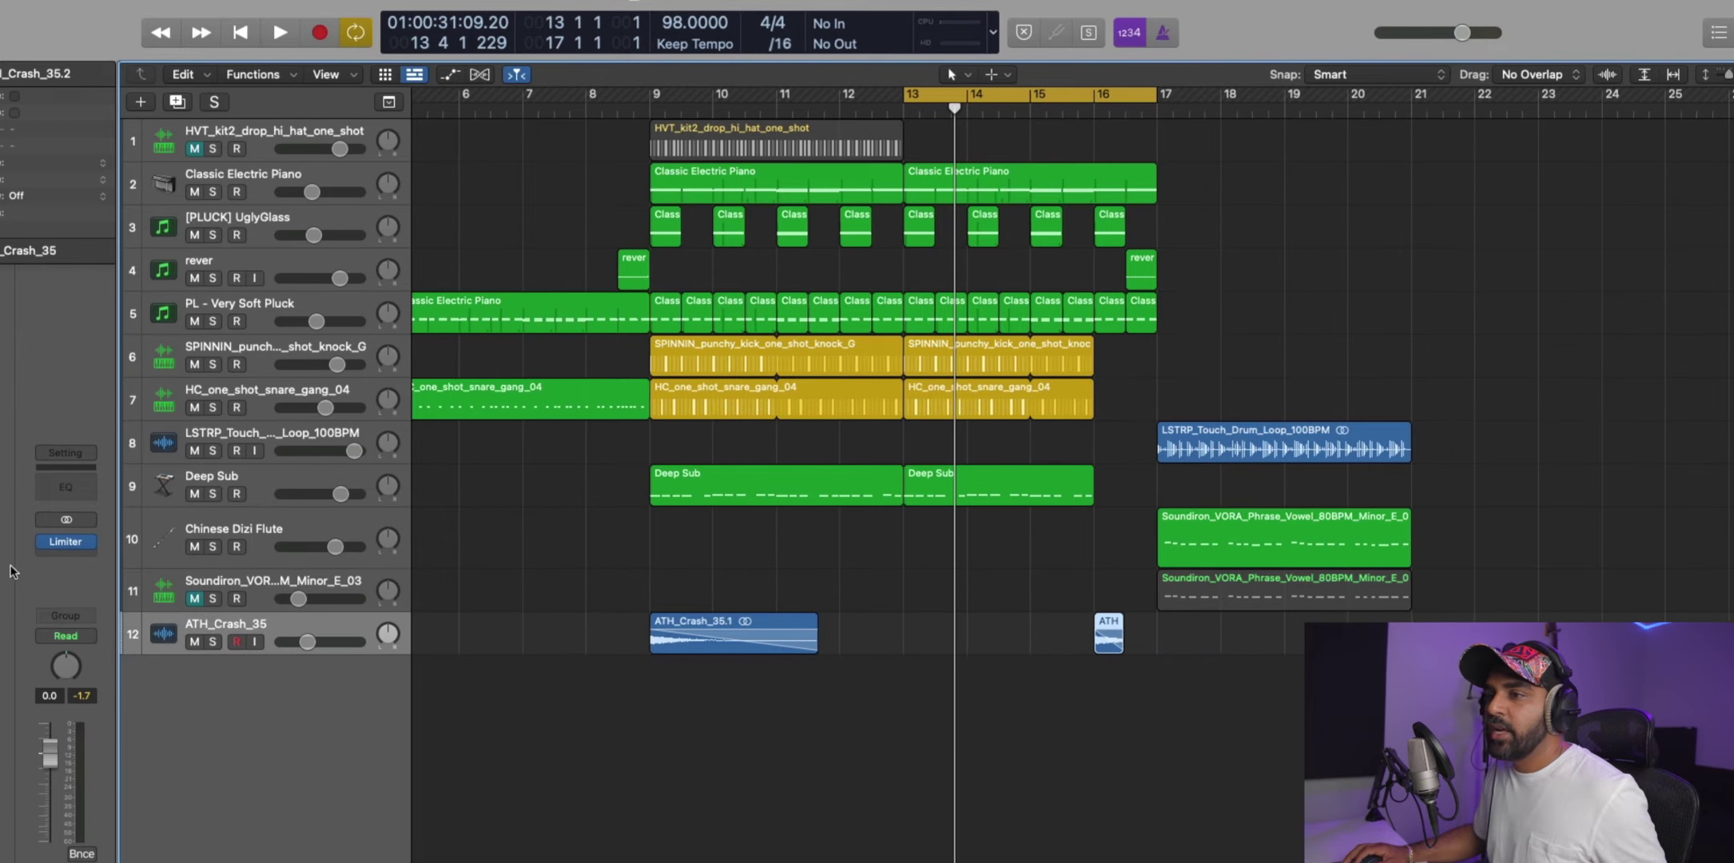
click(66, 559)
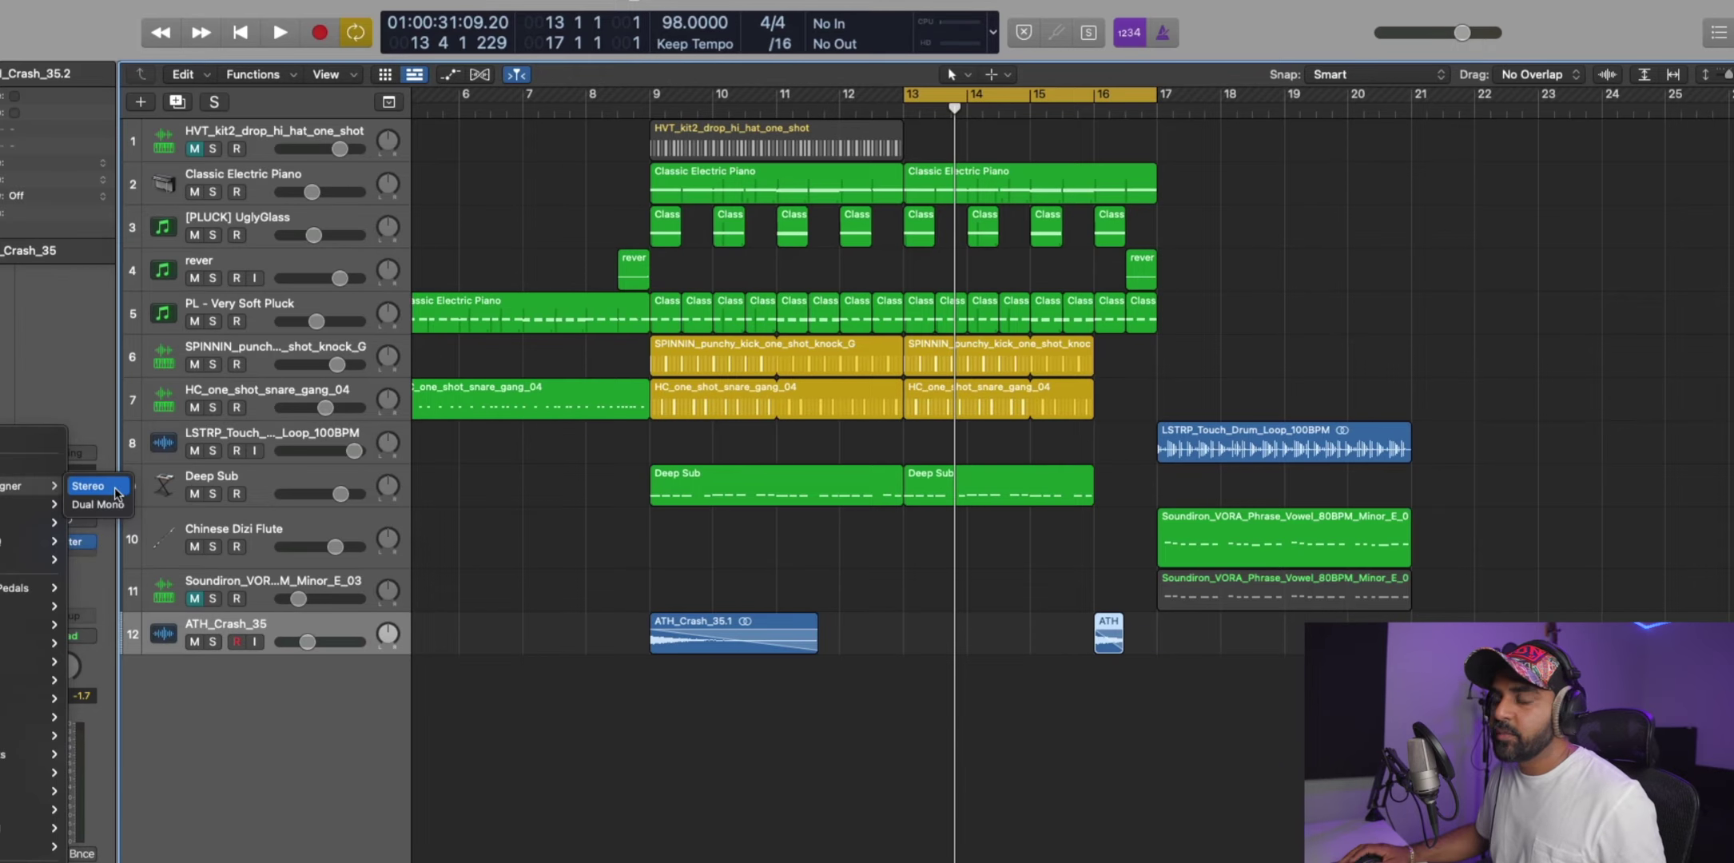
click(116, 493)
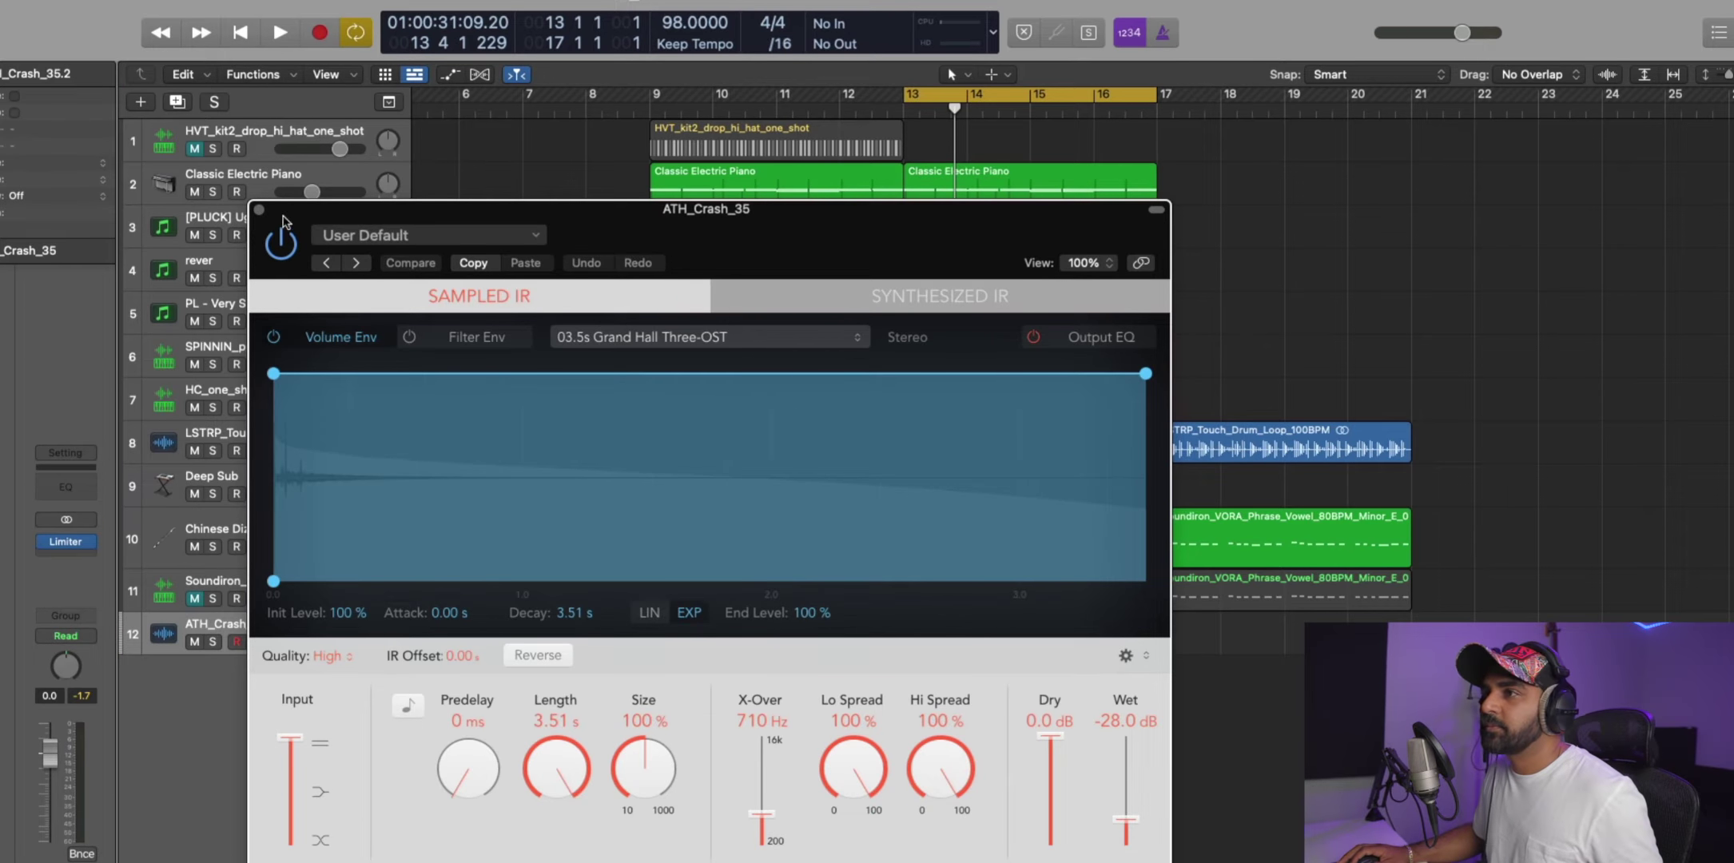
click(259, 210)
Copy the bar 9 piano, pluck, kick, snare and Deep Sub regions to bar 17, and trim the bar 13 Classic Electric Piano region to bar 16.
click(1095, 94)
scroll(659, 402, right, 3)
drag(686, 531, 1069, 206)
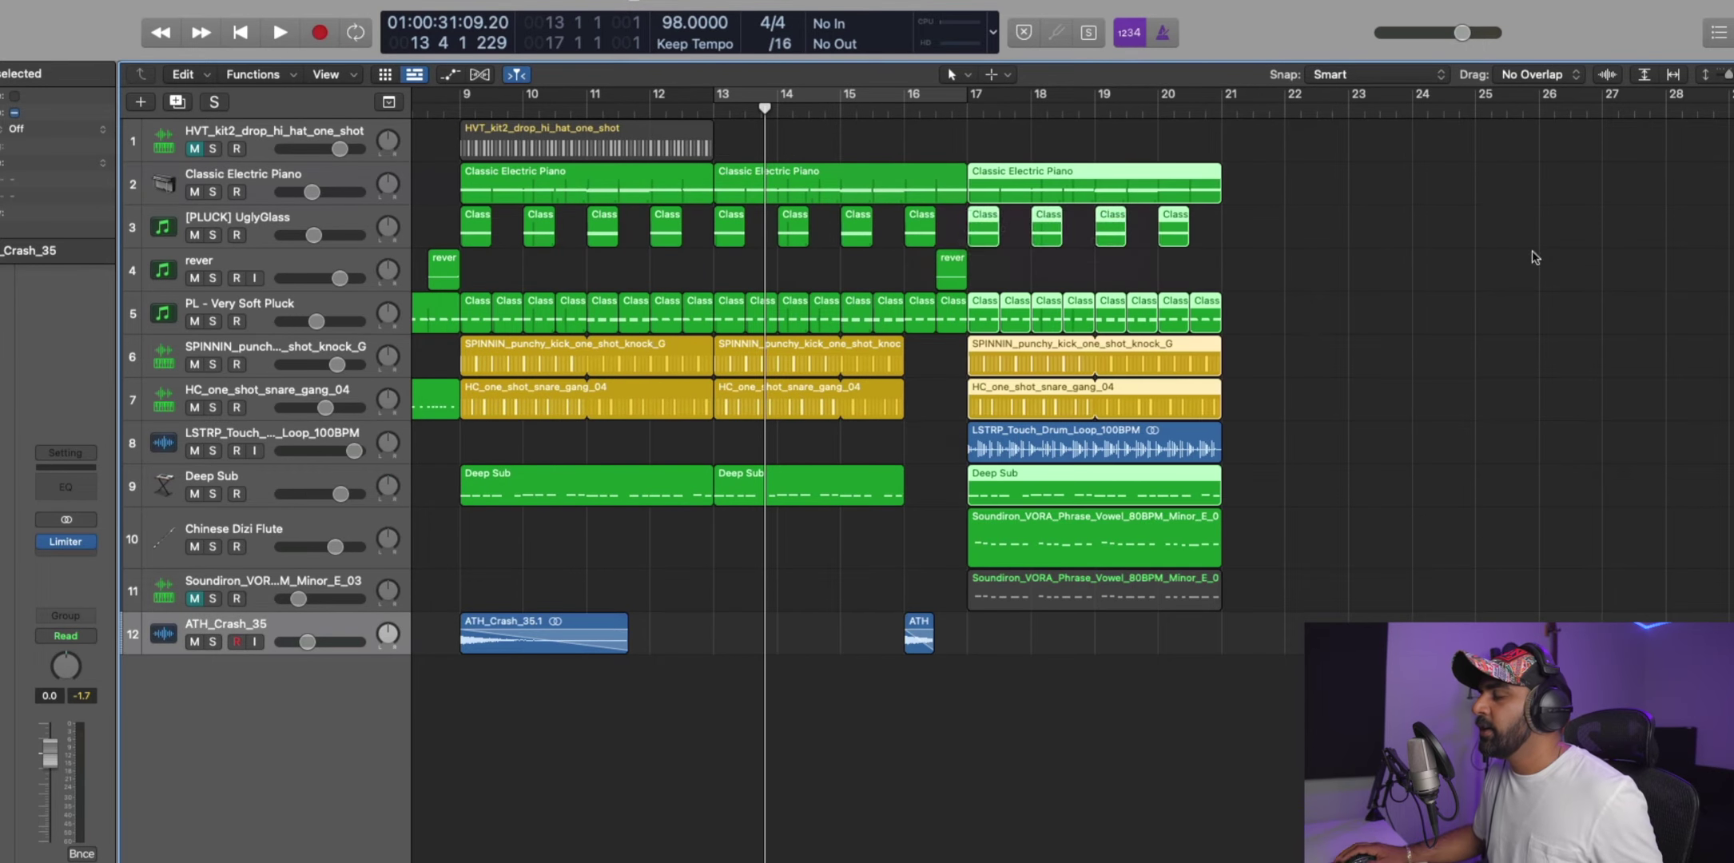
click(1534, 257)
drag(961, 196, 903, 203)
Start playback, set the cycle to bars 16–21 and copy the bar 9 crash region to bar 17.
key(space)
drag(906, 96, 1237, 119)
drag(517, 640, 1027, 655)
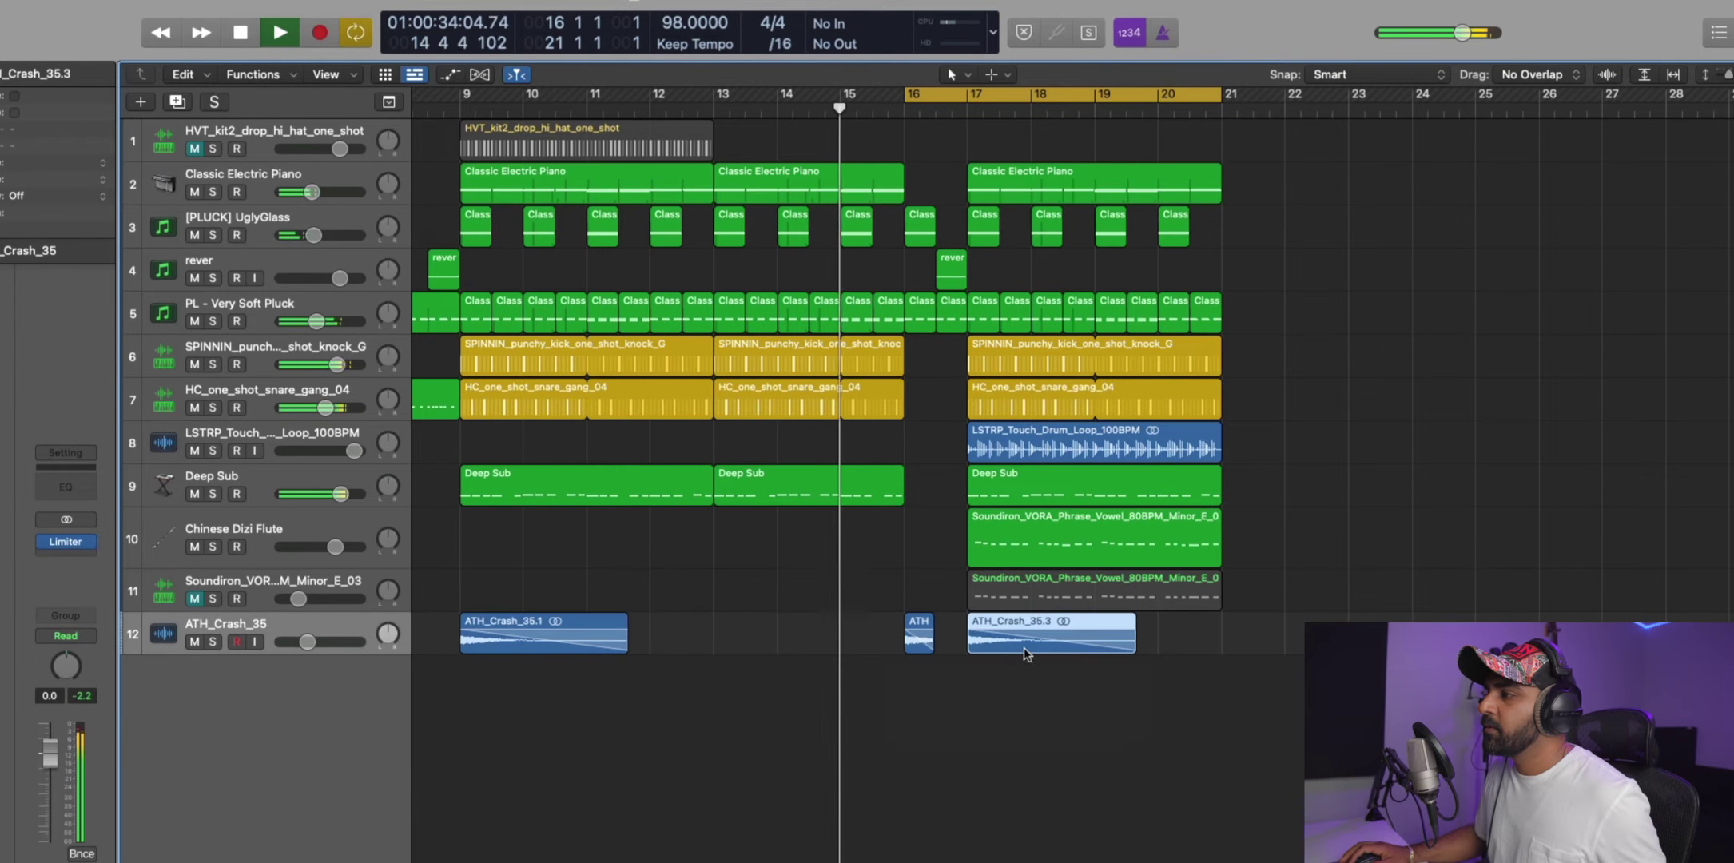
Move the Chinese Dizi Flute region from bar 17 to bar 25 and set the cycle to bars 17–21.
drag(999, 525, 1452, 539)
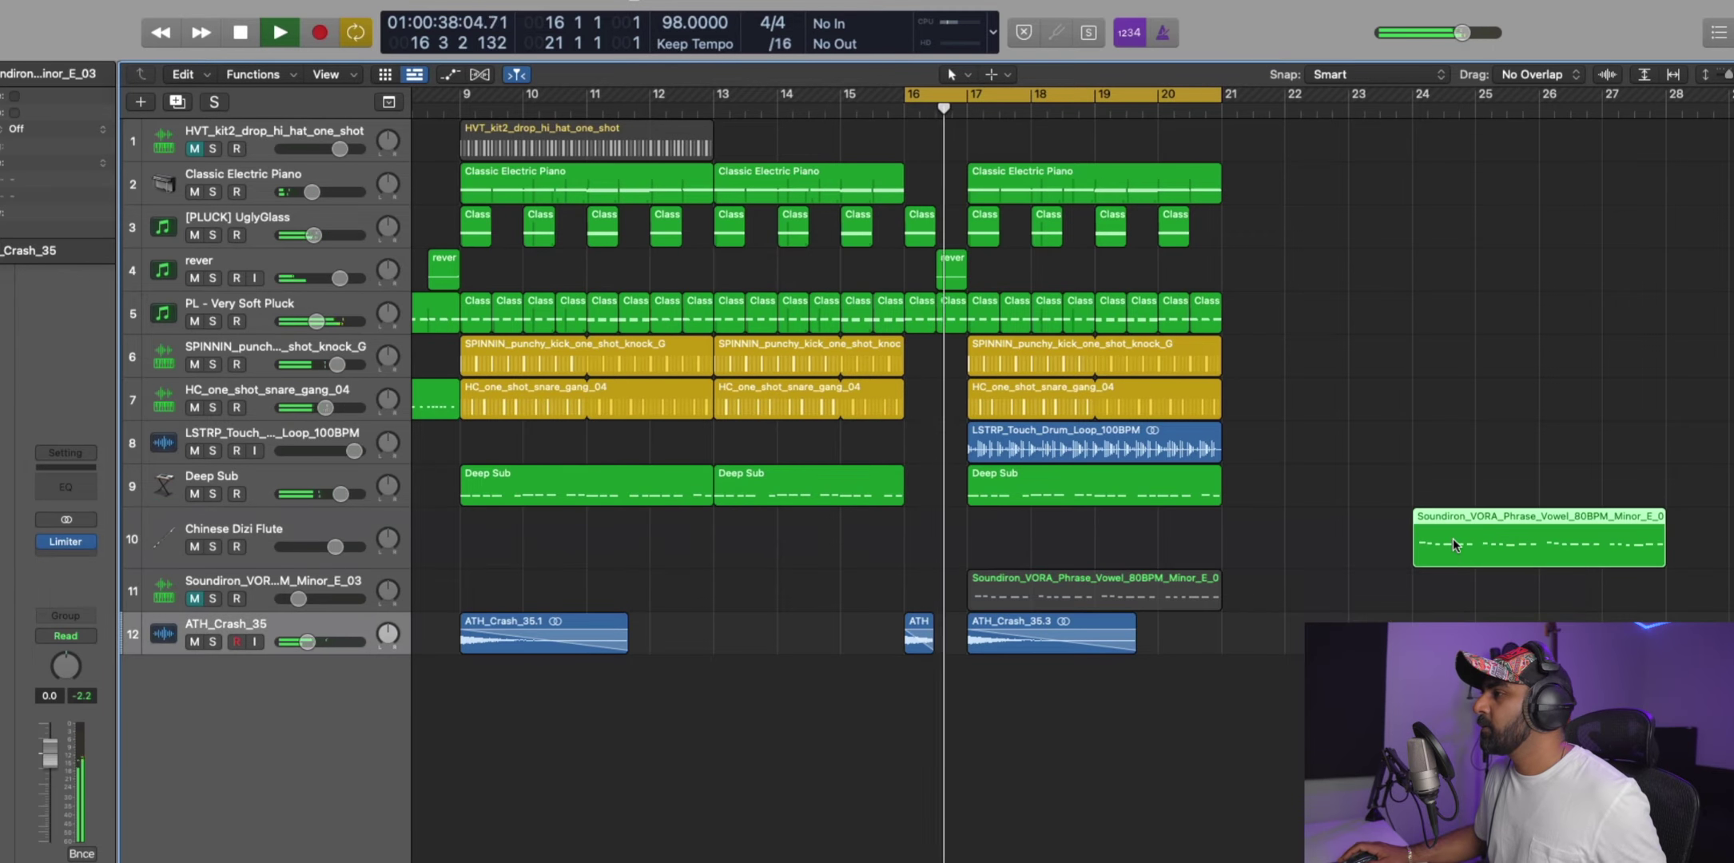
drag(970, 98, 1212, 106)
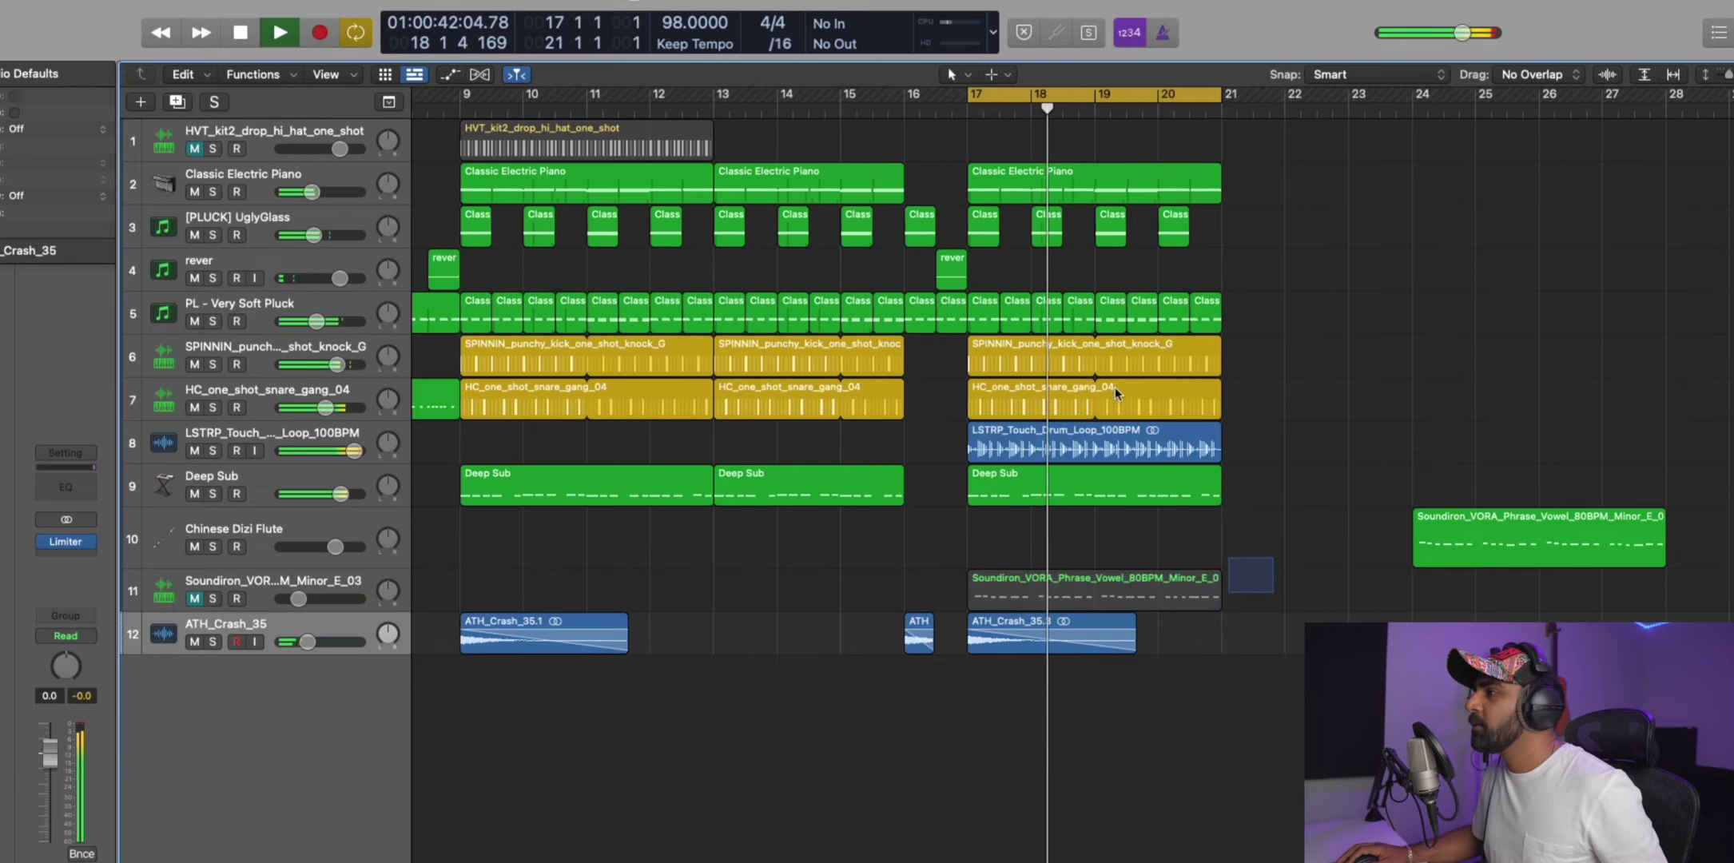
key(shift+l)
drag(1548, 562, 1532, 530)
key(space)
Duplicate all bar 17–21 regions except the crash to bars 21 and 25, with the cycle set to bars 17–25.
drag(1276, 612, 1257, 190)
key(space)
click(969, 96)
drag(969, 96, 1475, 94)
scroll(1230, 625, right, 5)
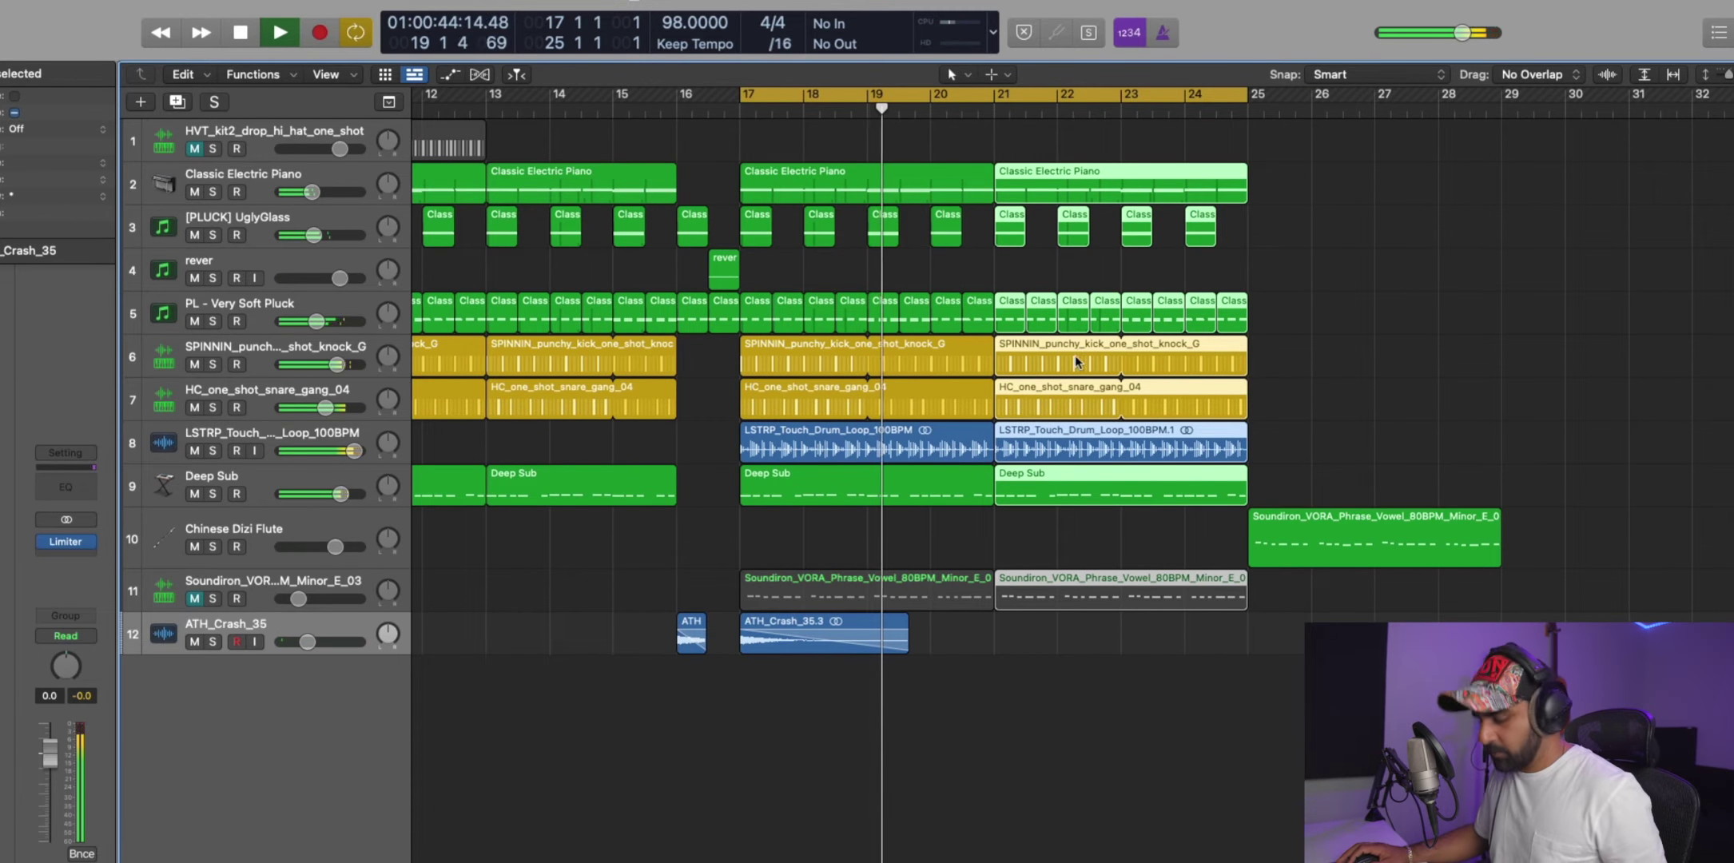
key(super+r)
click(1199, 680)
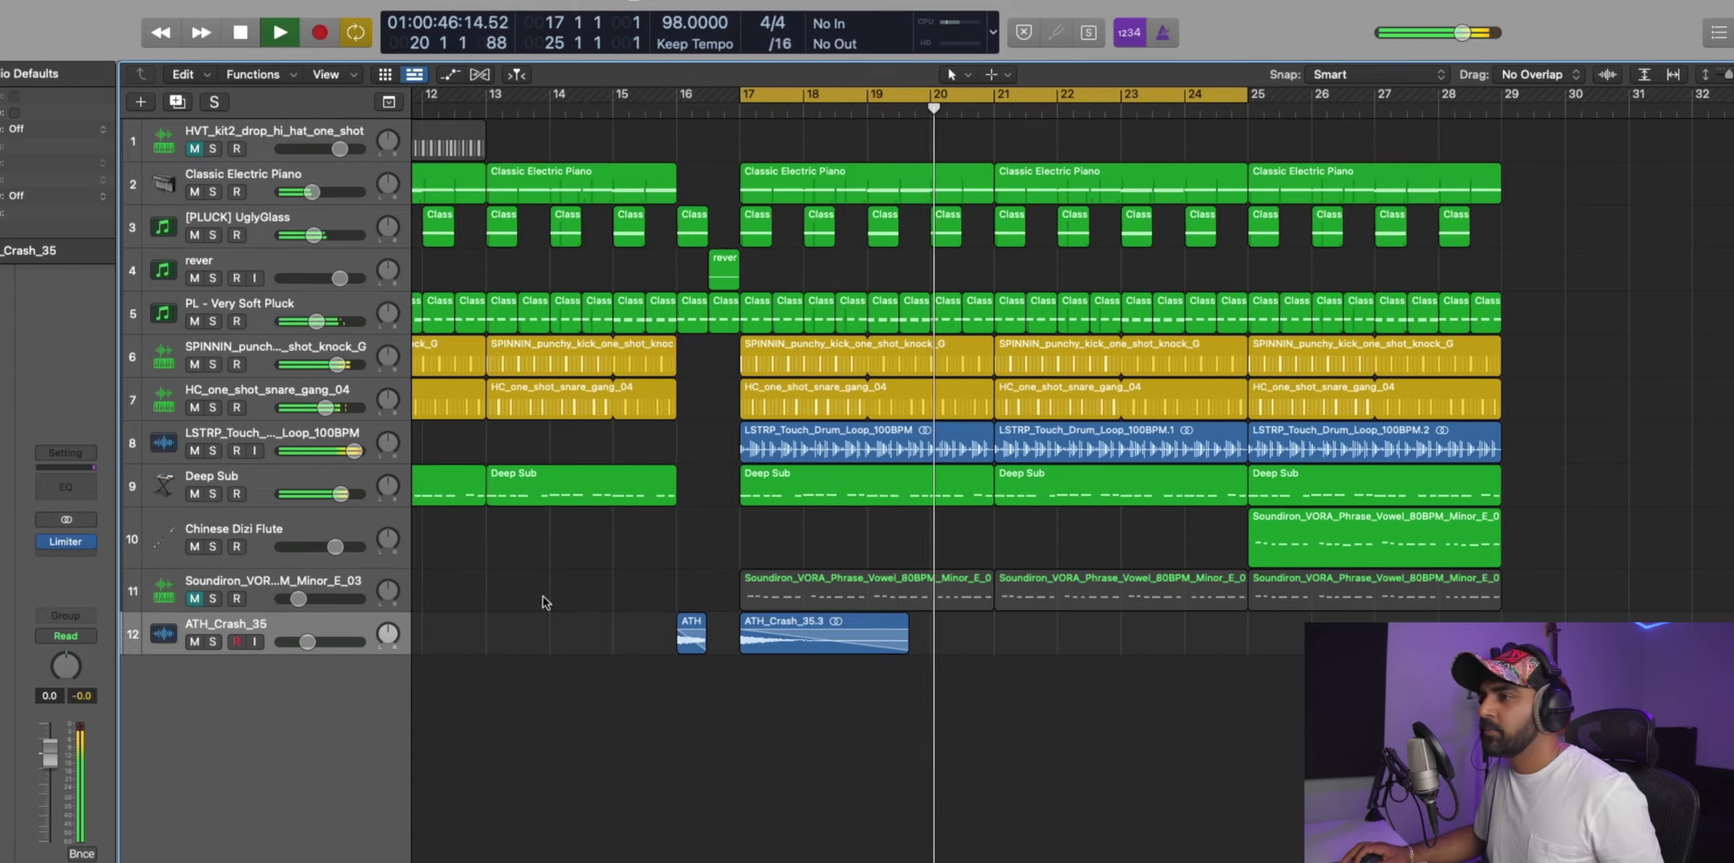
Move the Chinese Dizi Flute track below the Soundiron vocal track and, with cycle off, copy the bar 17 crash to bar 25.
drag(332, 526, 339, 595)
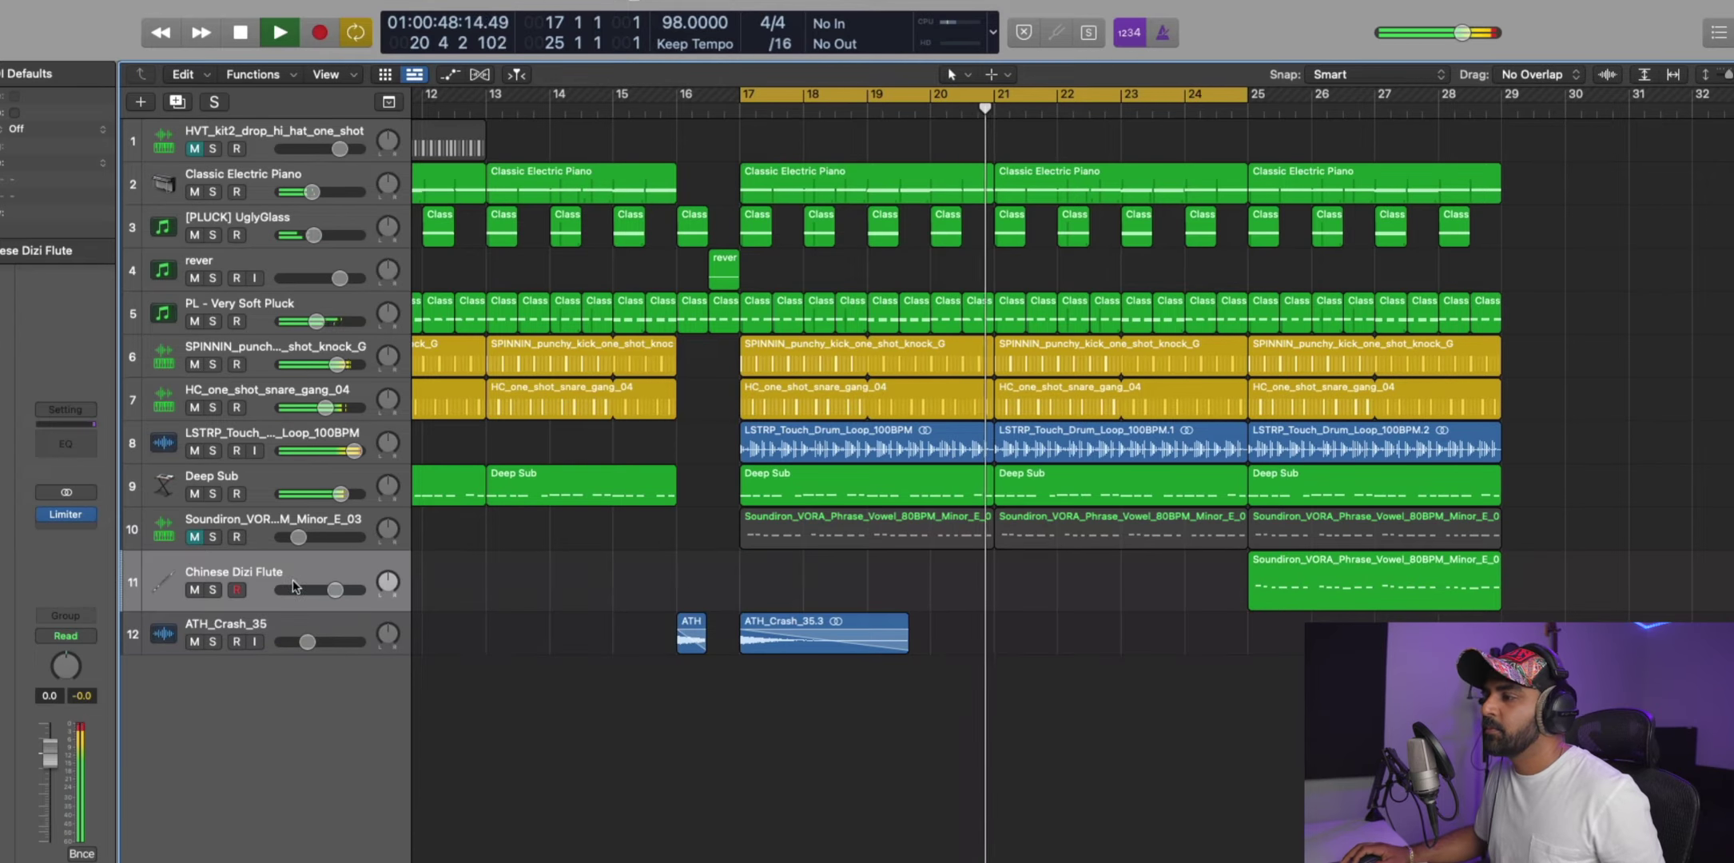
key(c)
drag(745, 644, 1253, 643)
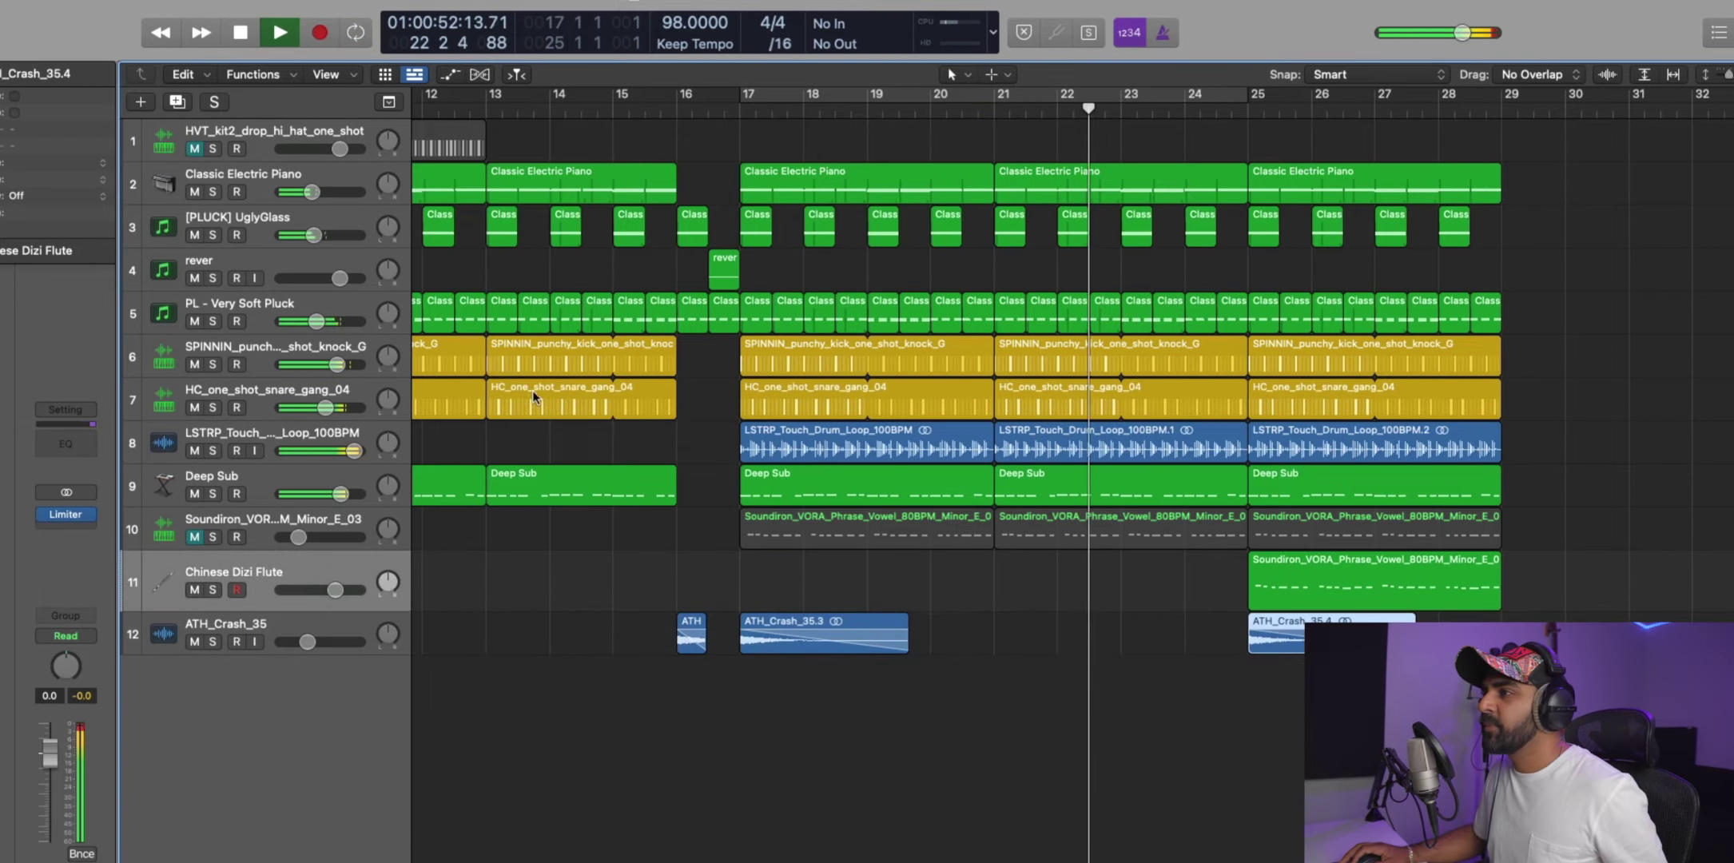
Duplicate the HC_one_shot_snare_gang_04 track as an empty track below the original.
click(264, 395)
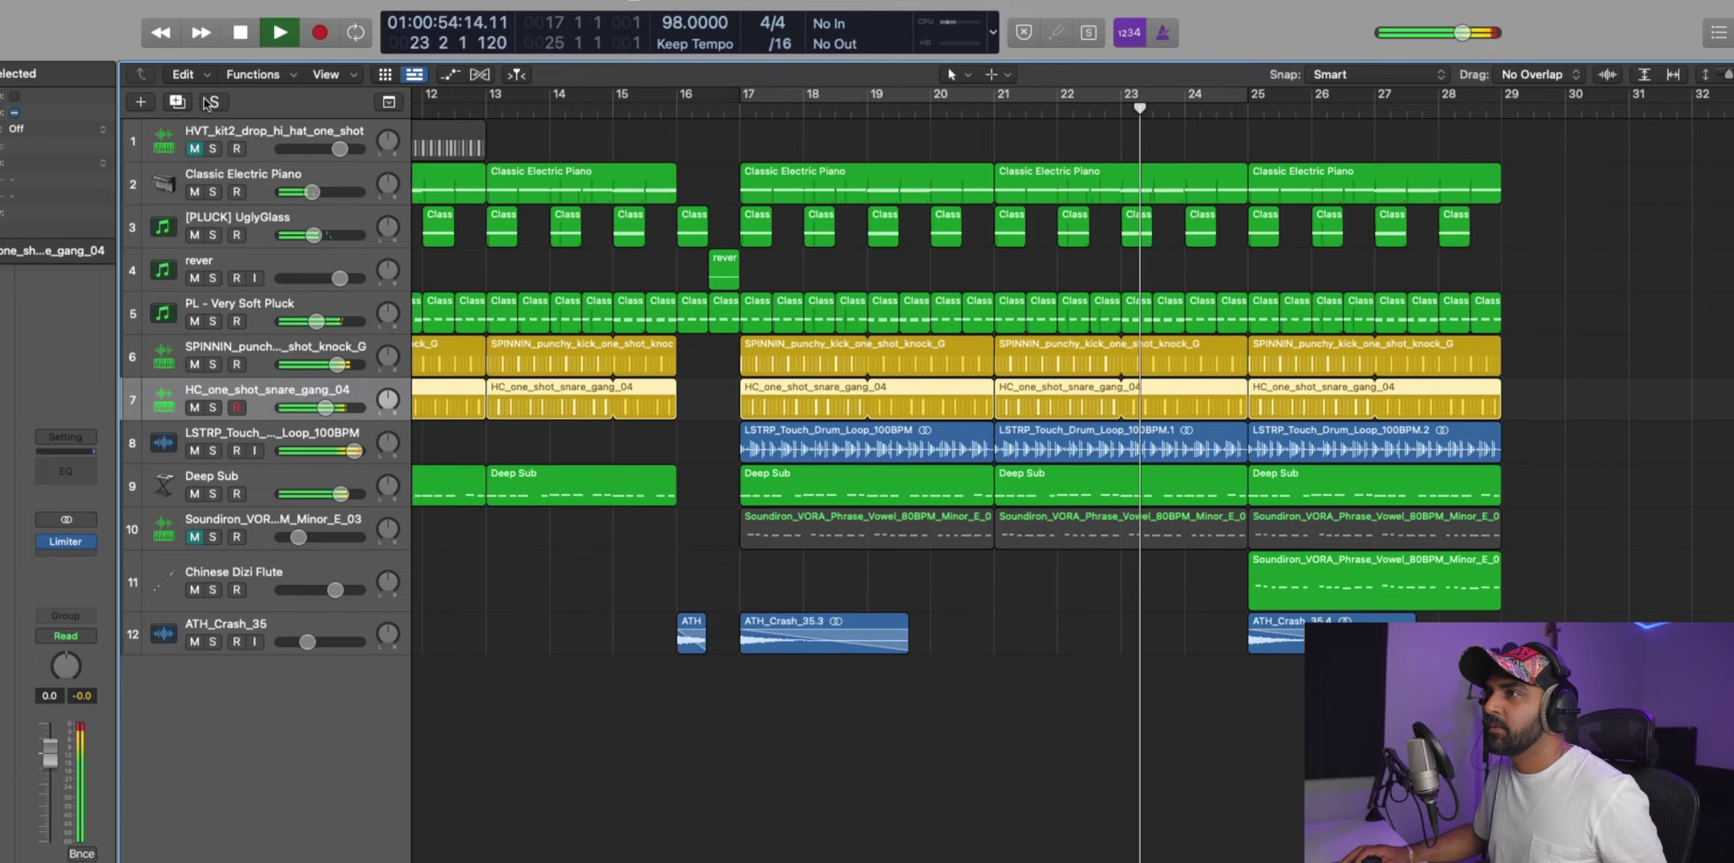
key(super+d)
key(super+Left)
key(super+Left)
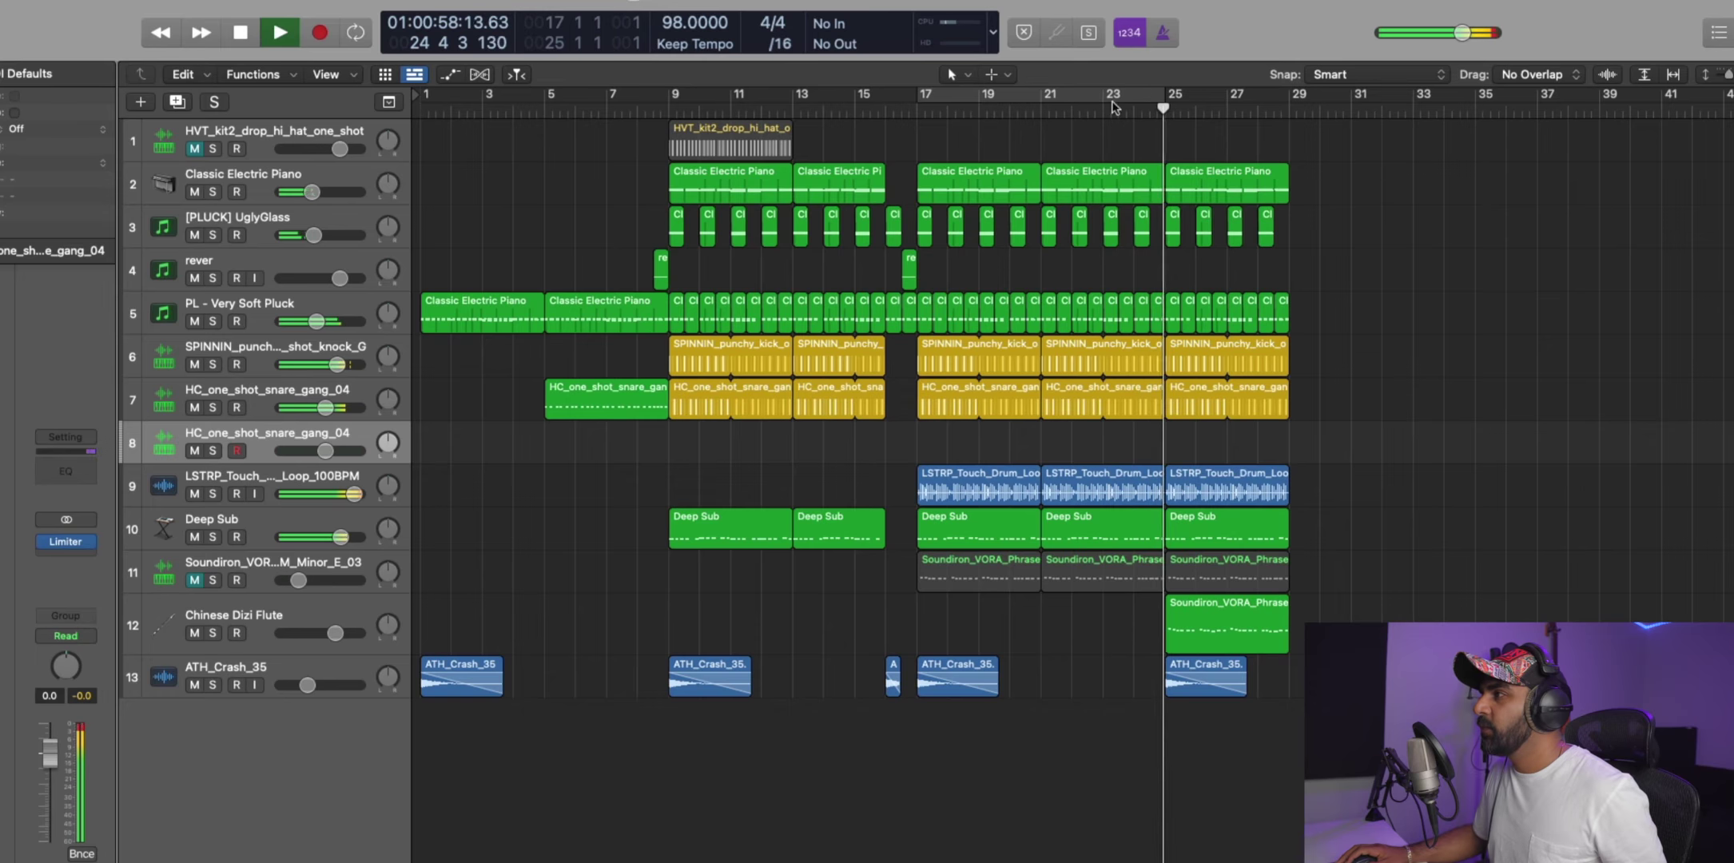
Cycle bars 23–25, record a one-bar snare fill at bar 24 on the duplicated snare track and play it back.
key(space)
drag(1104, 94, 1162, 105)
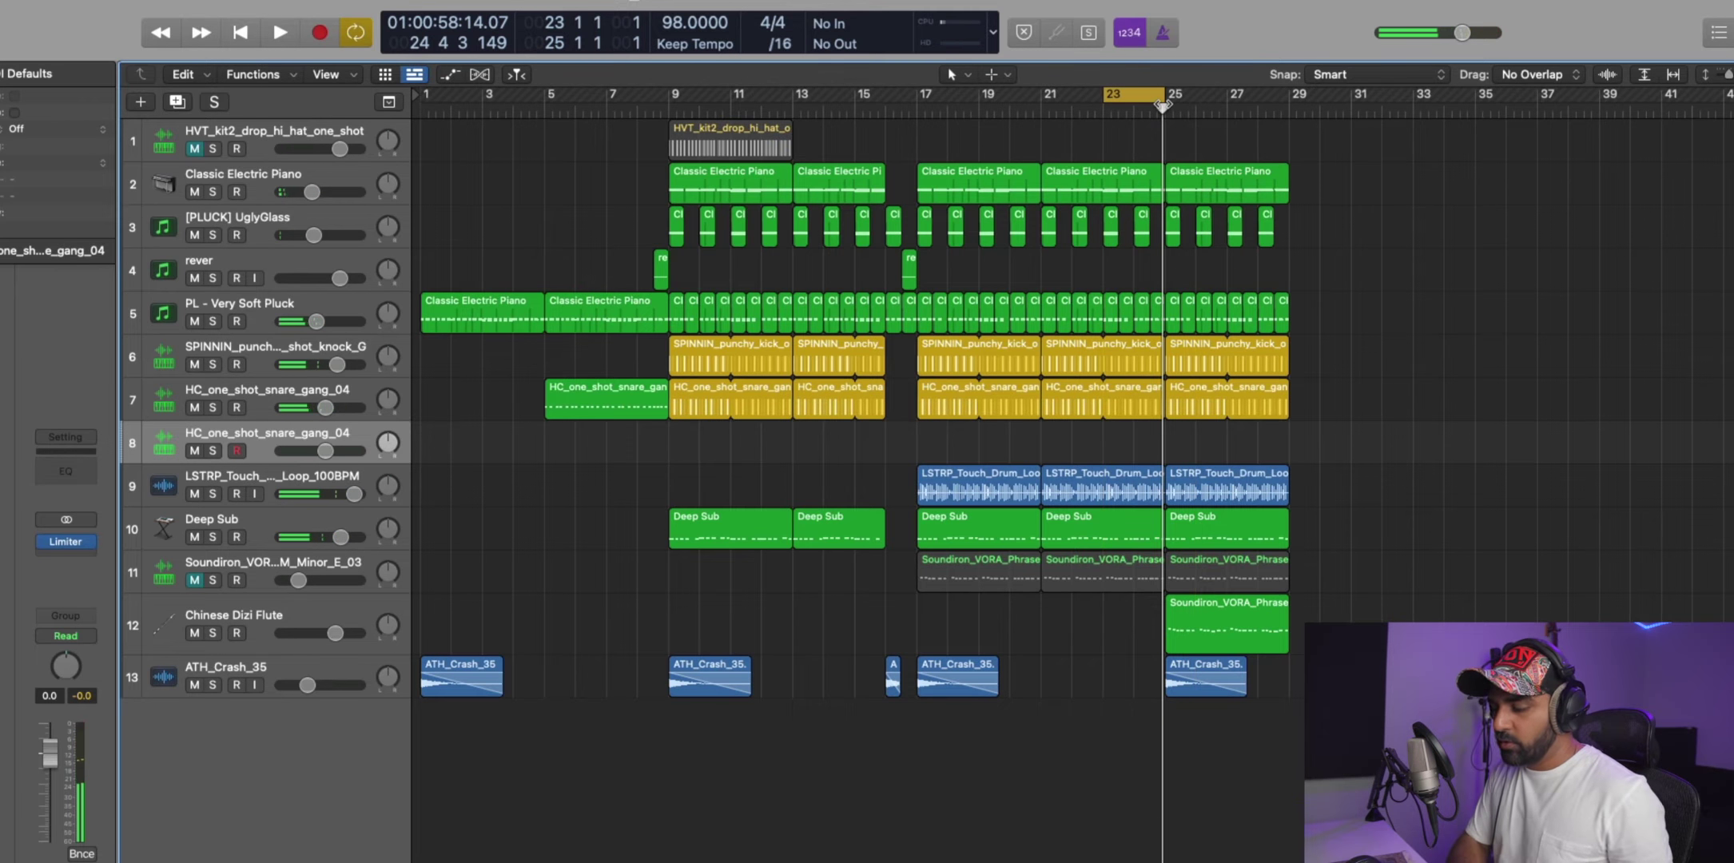
key(space)
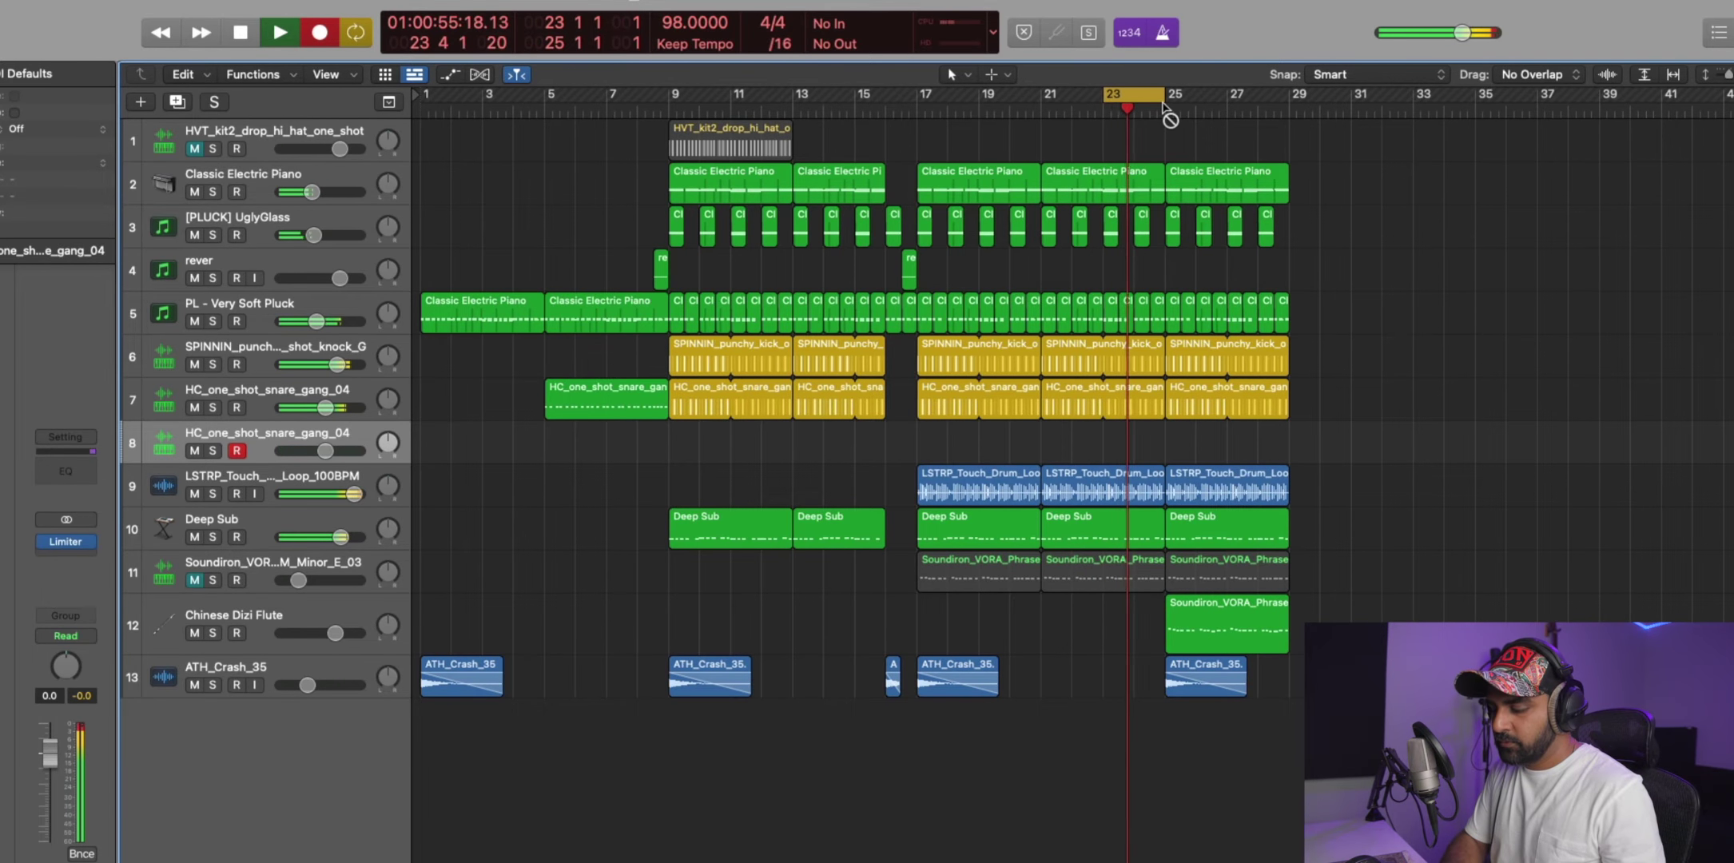
key(r)
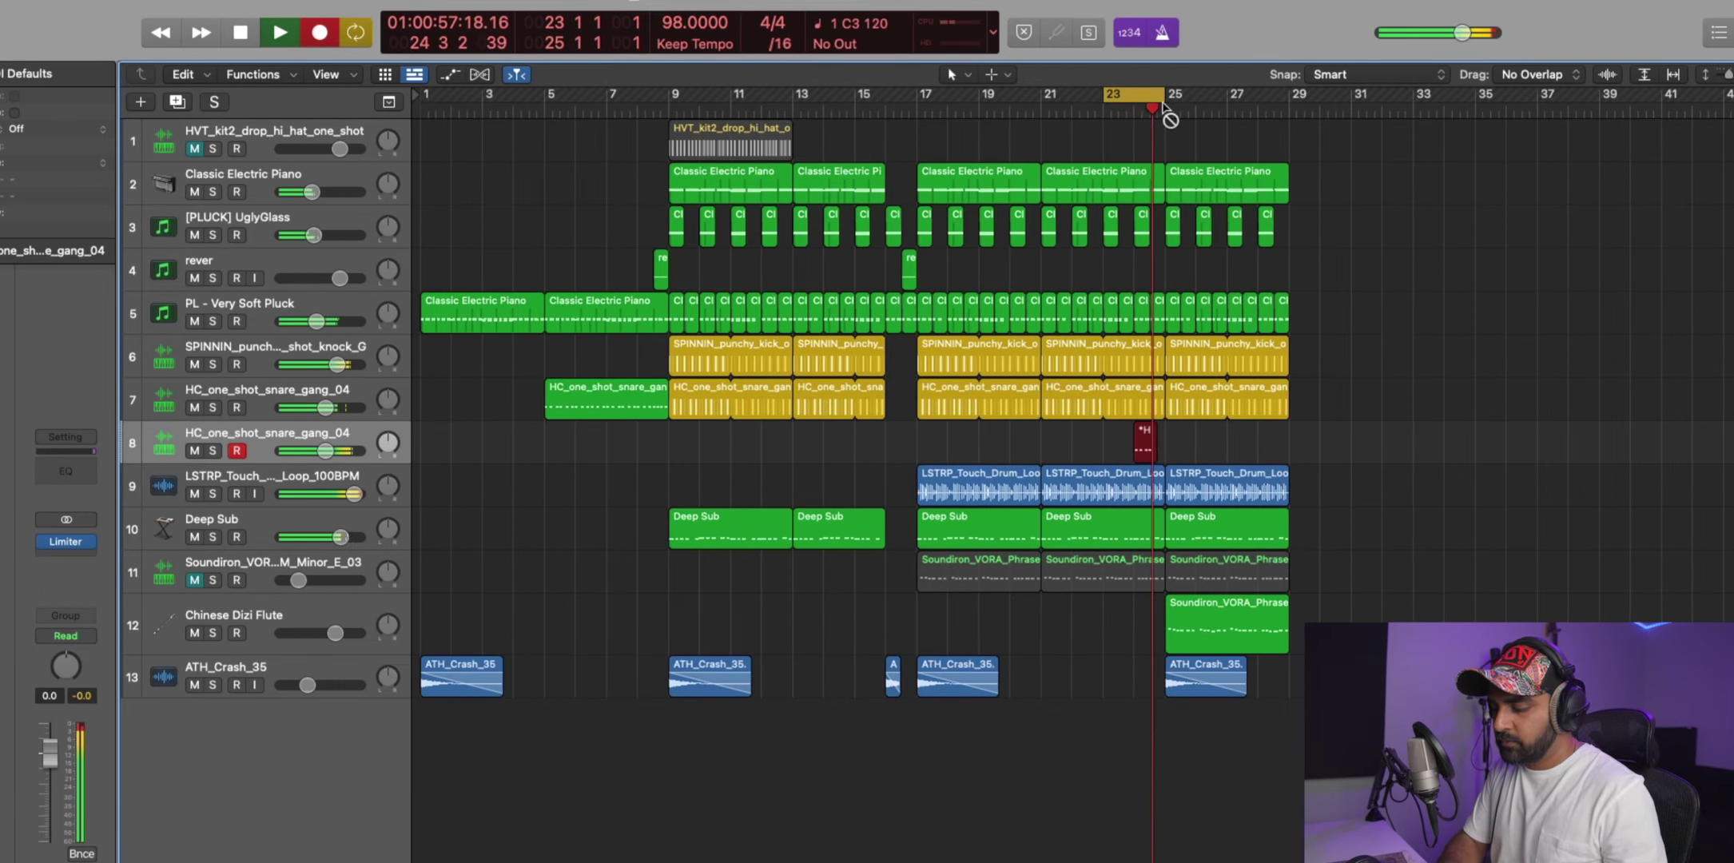
key(space)
key(space)
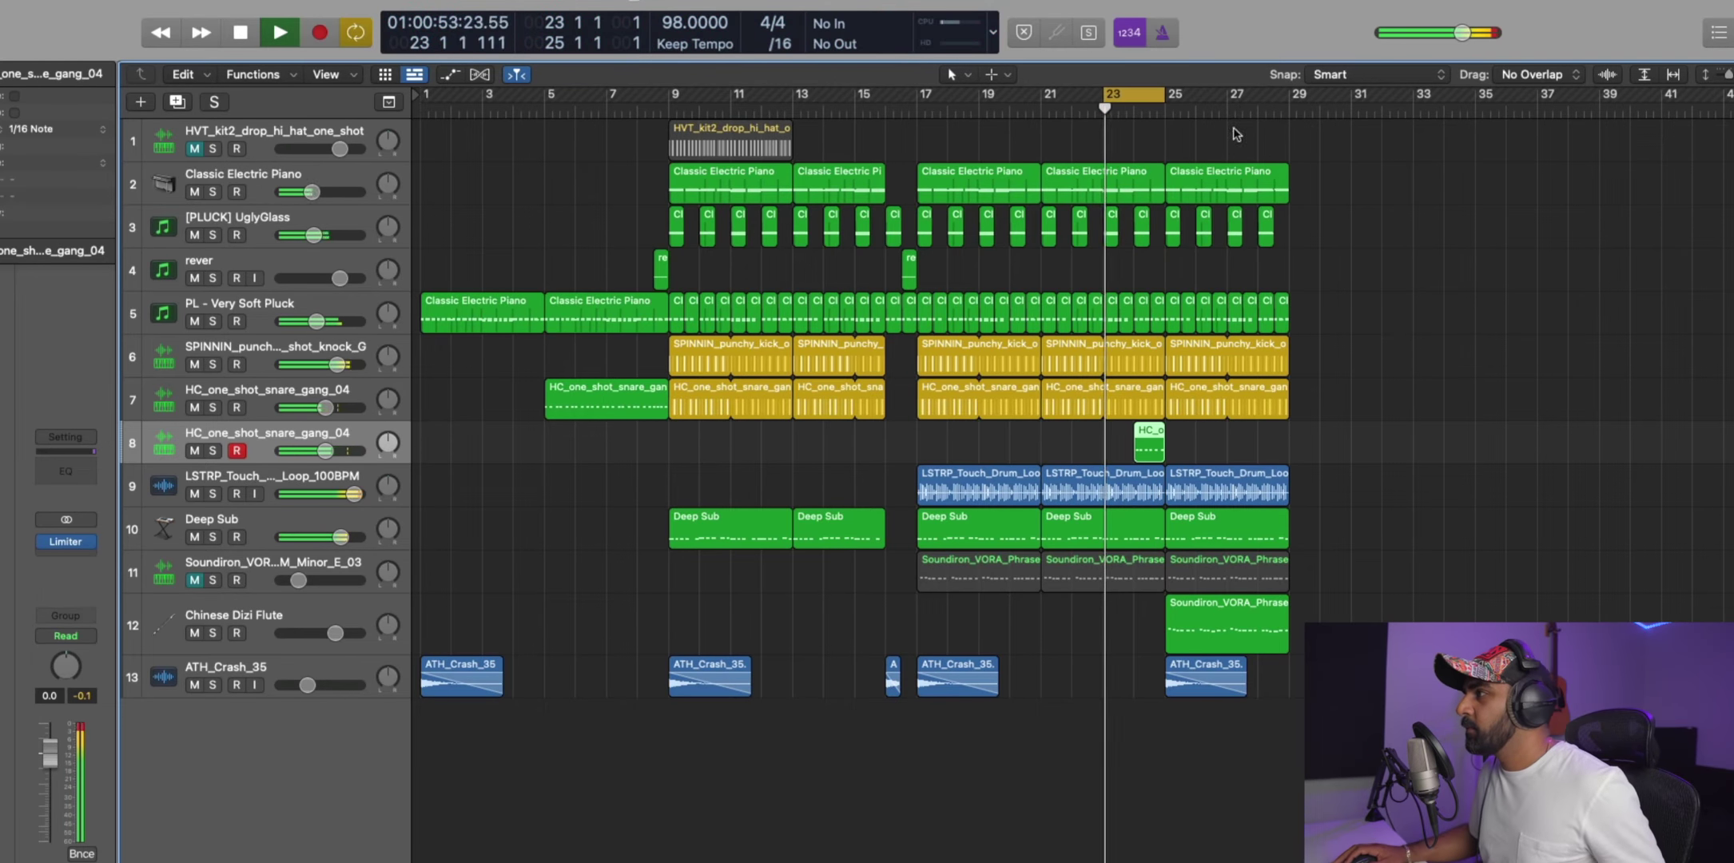
key(c)
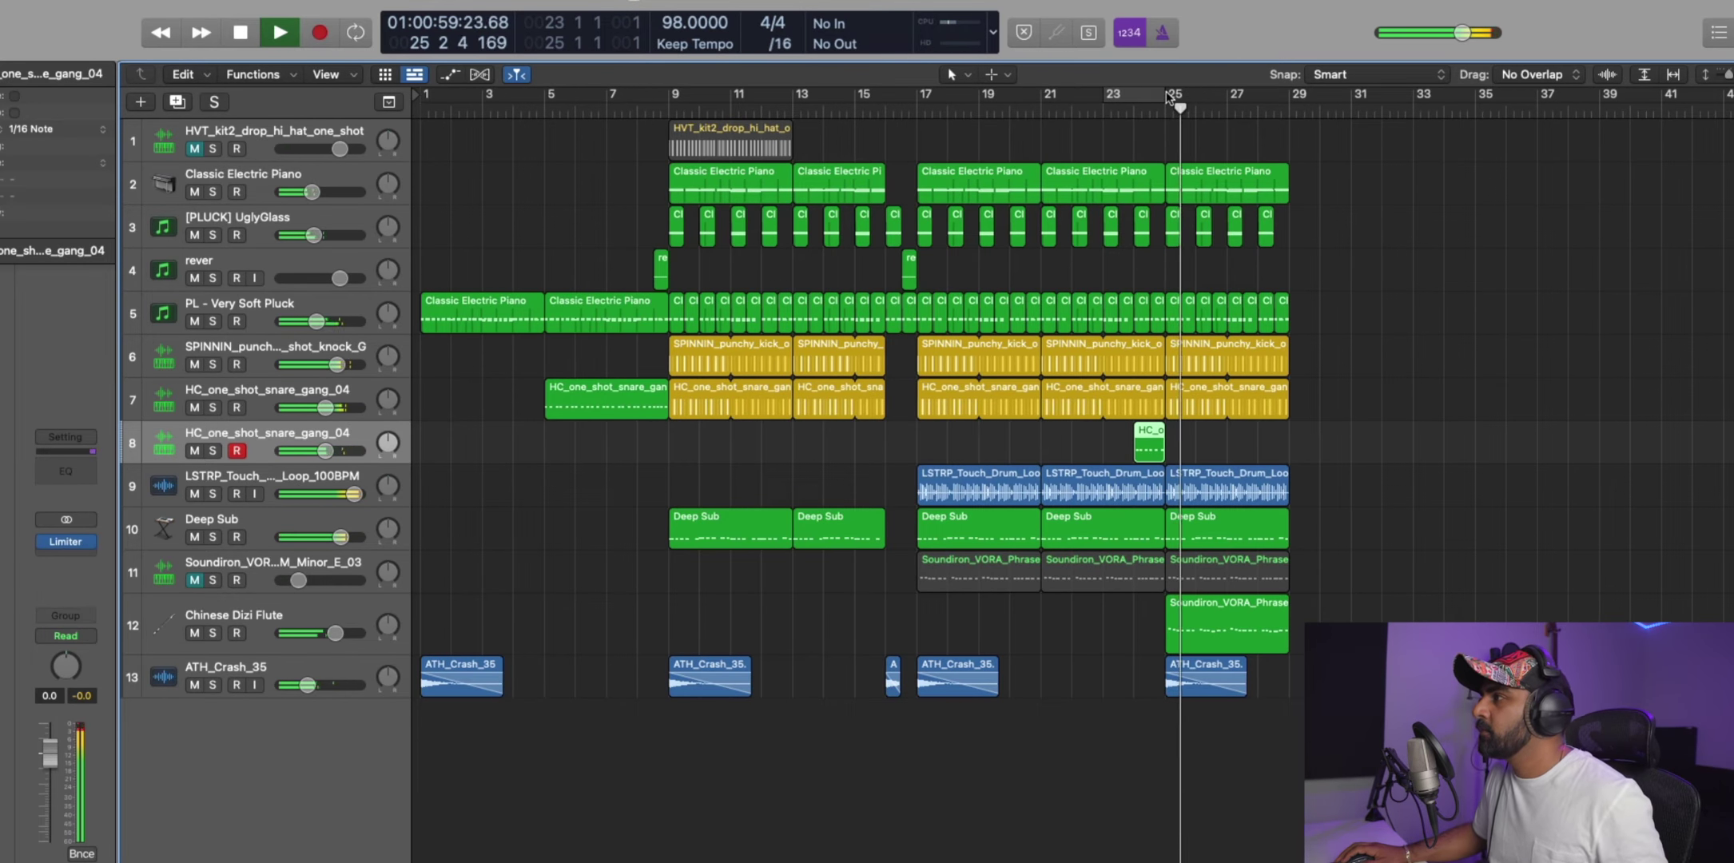
Cycle bars 25–29, shift all notes of the Chinese Dizi Flute region slightly earlier and play the section back.
drag(1169, 99, 1288, 108)
key(space)
double_click(1211, 627)
key(super+a)
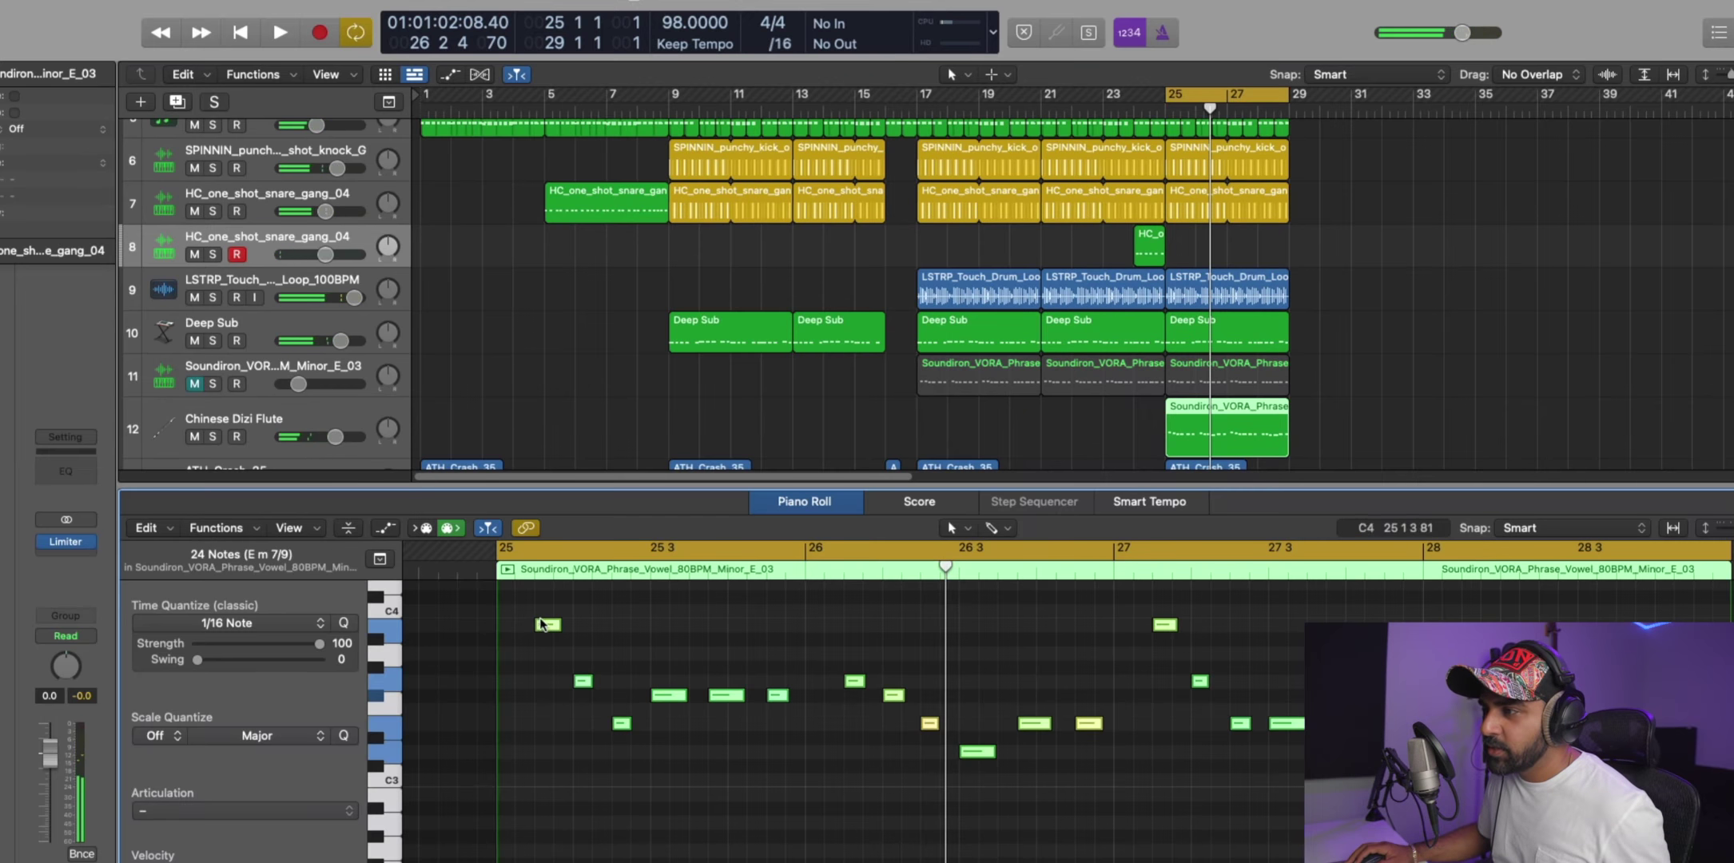
drag(557, 629, 549, 629)
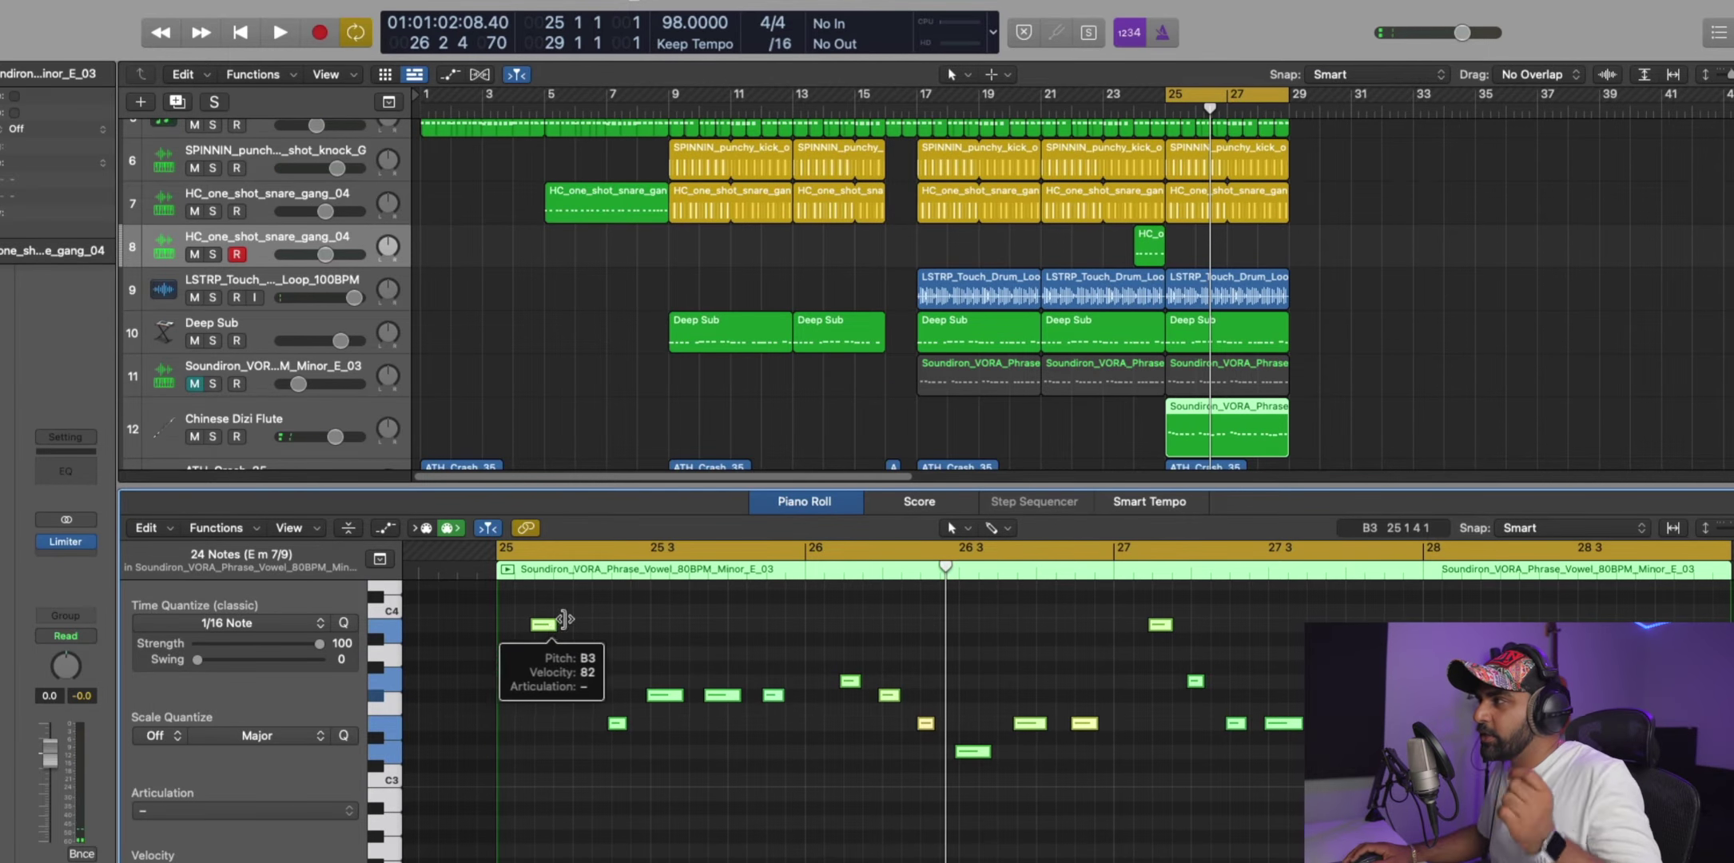
key(space)
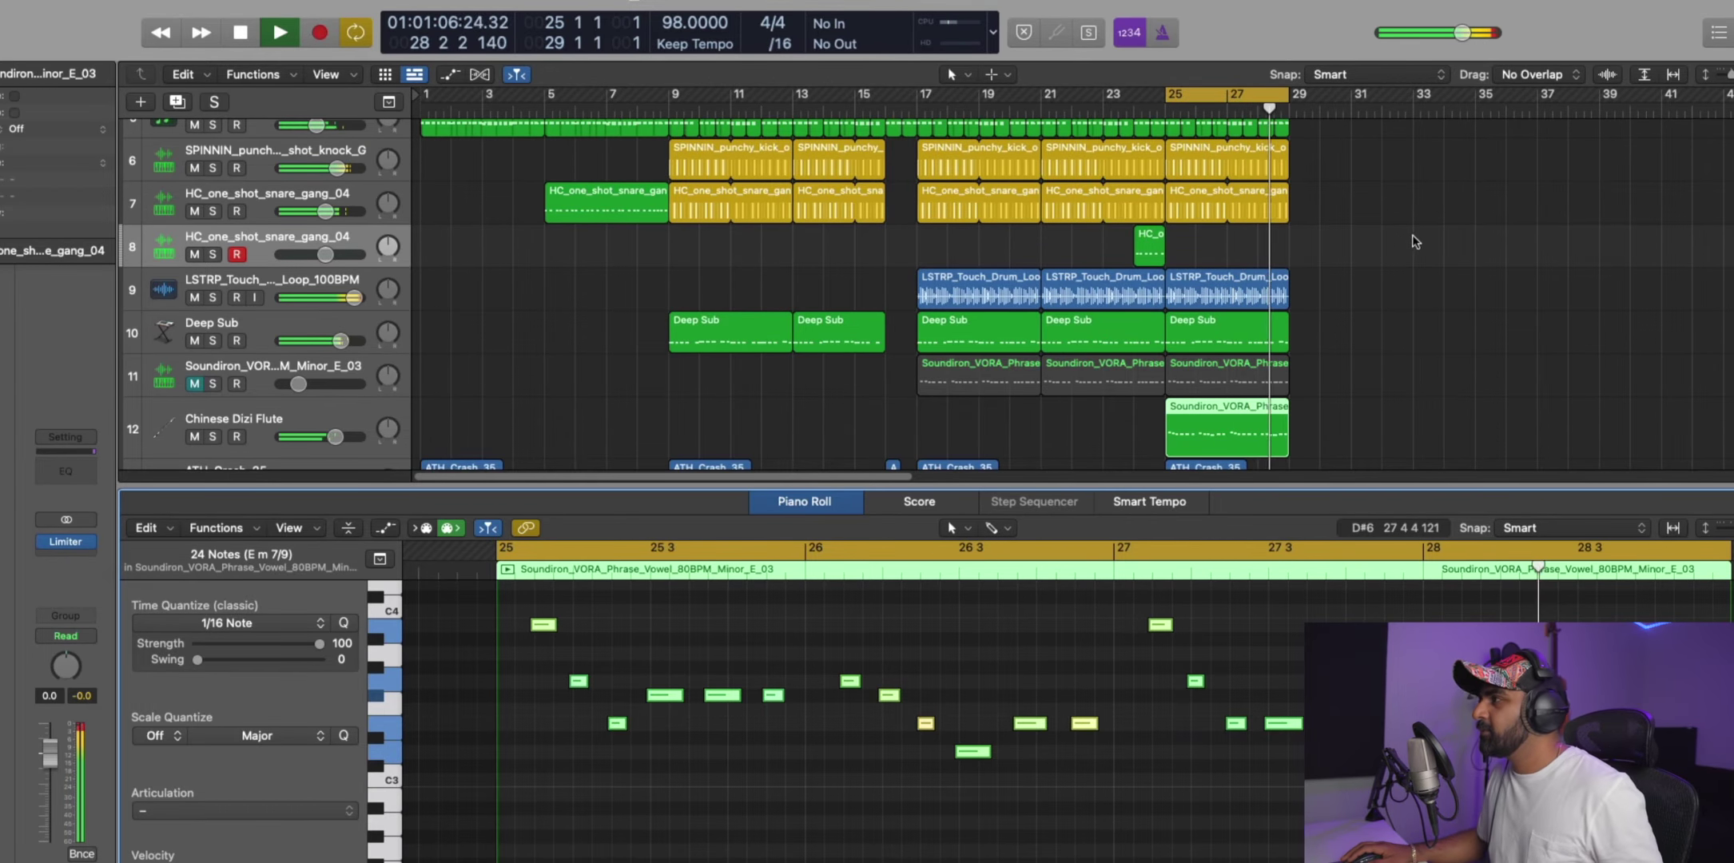
key(p)
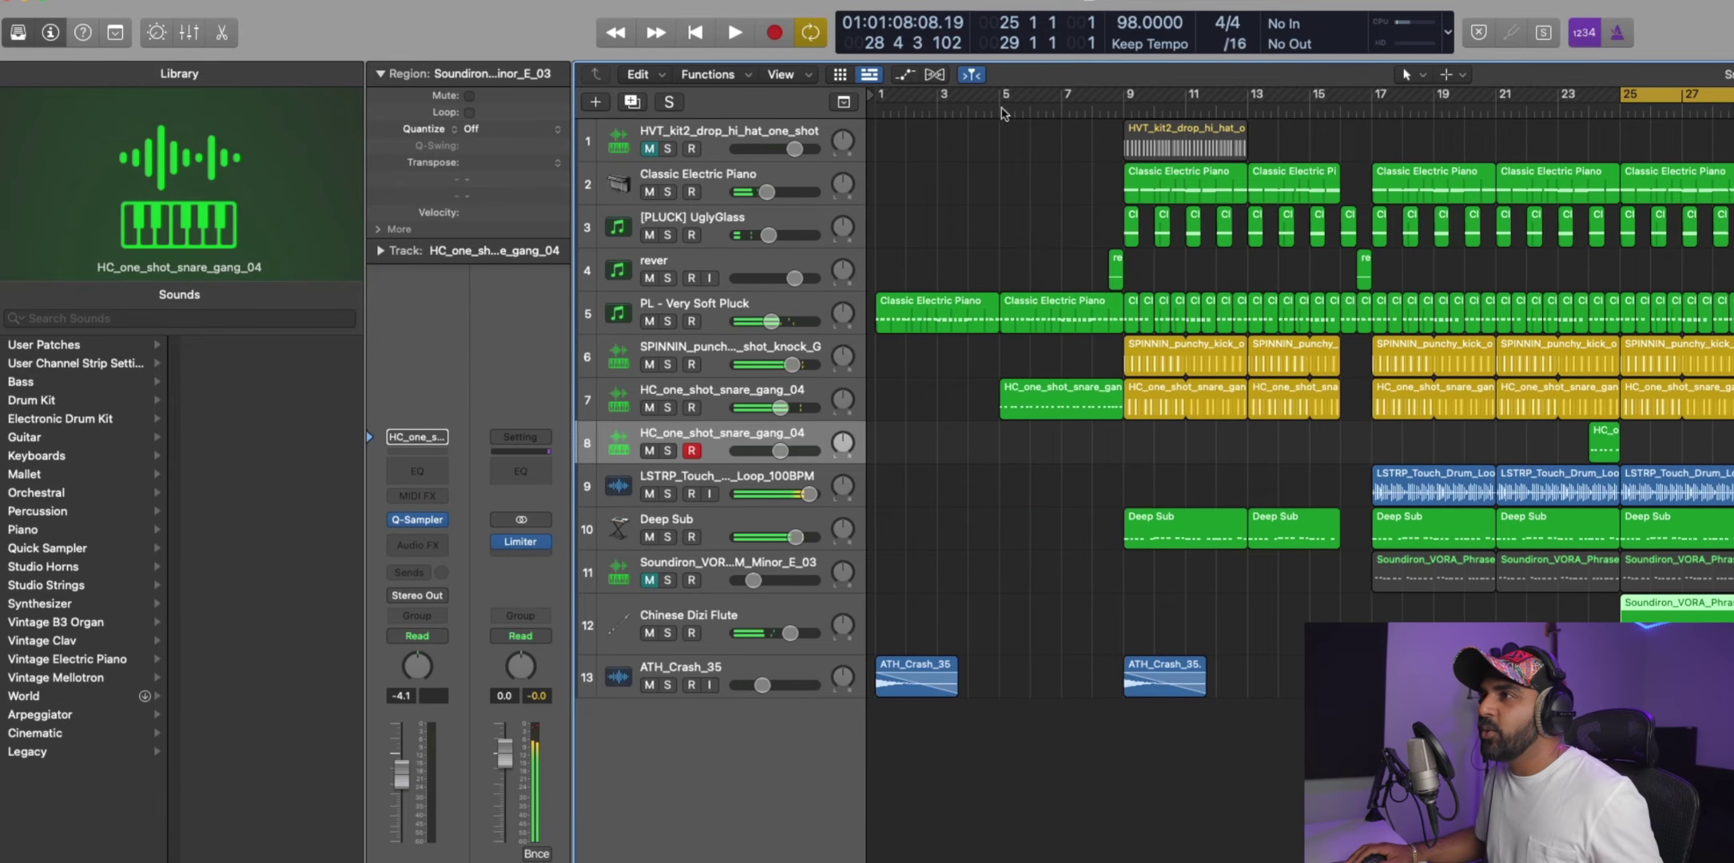
Set the cycle to bars 1–29 and duplicate the PL - Very Soft Pluck track twice.
drag(882, 101, 1730, 102)
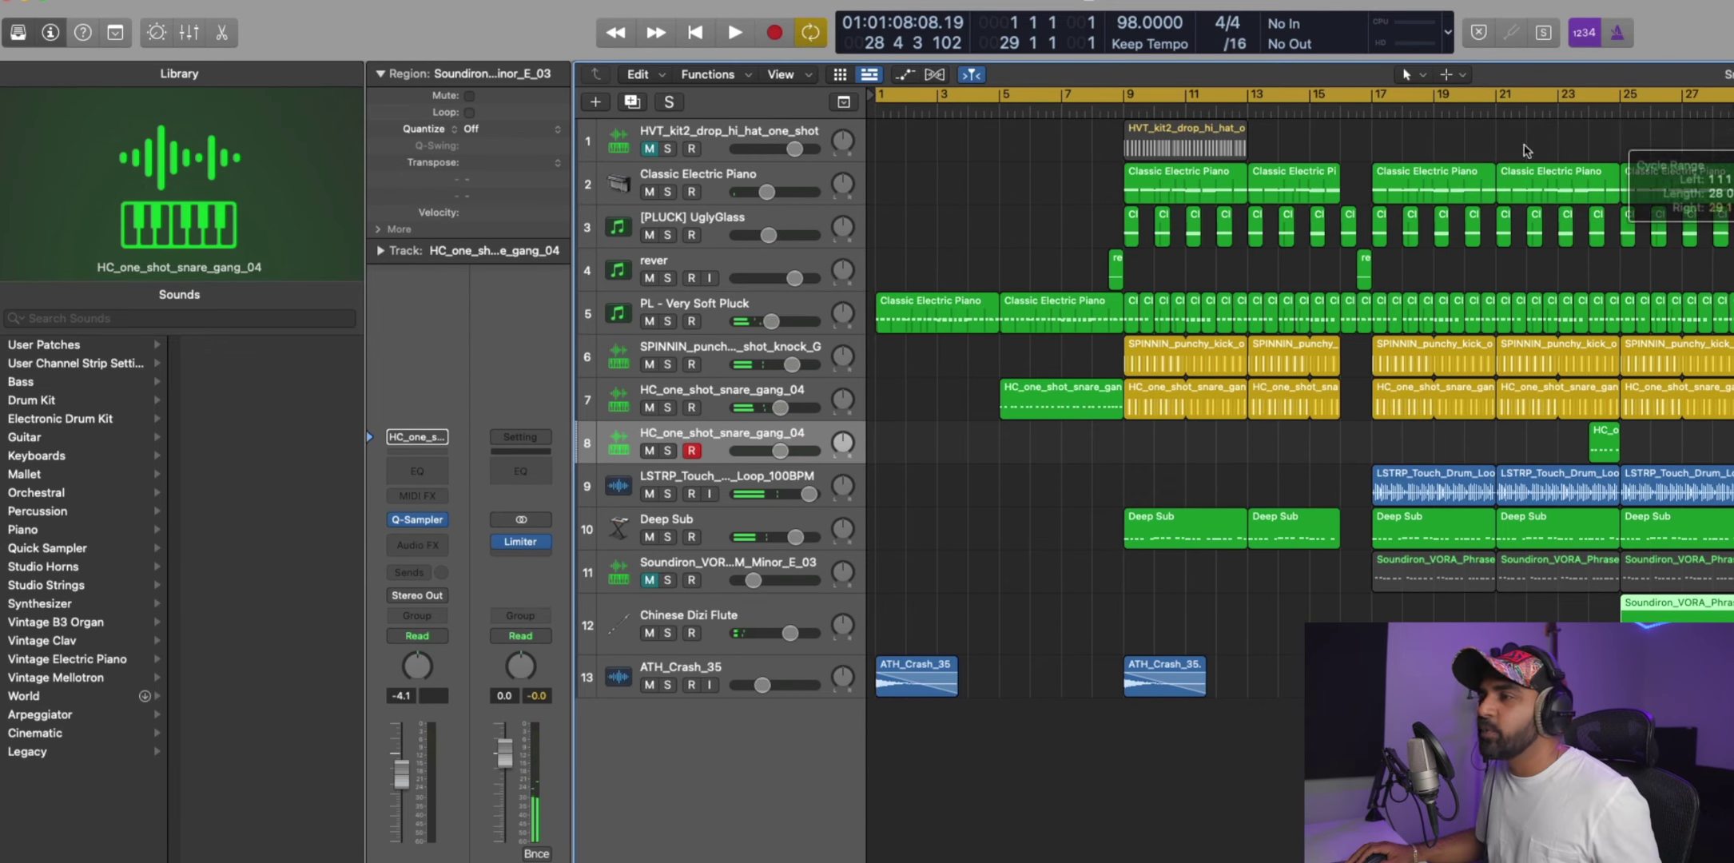
click(725, 312)
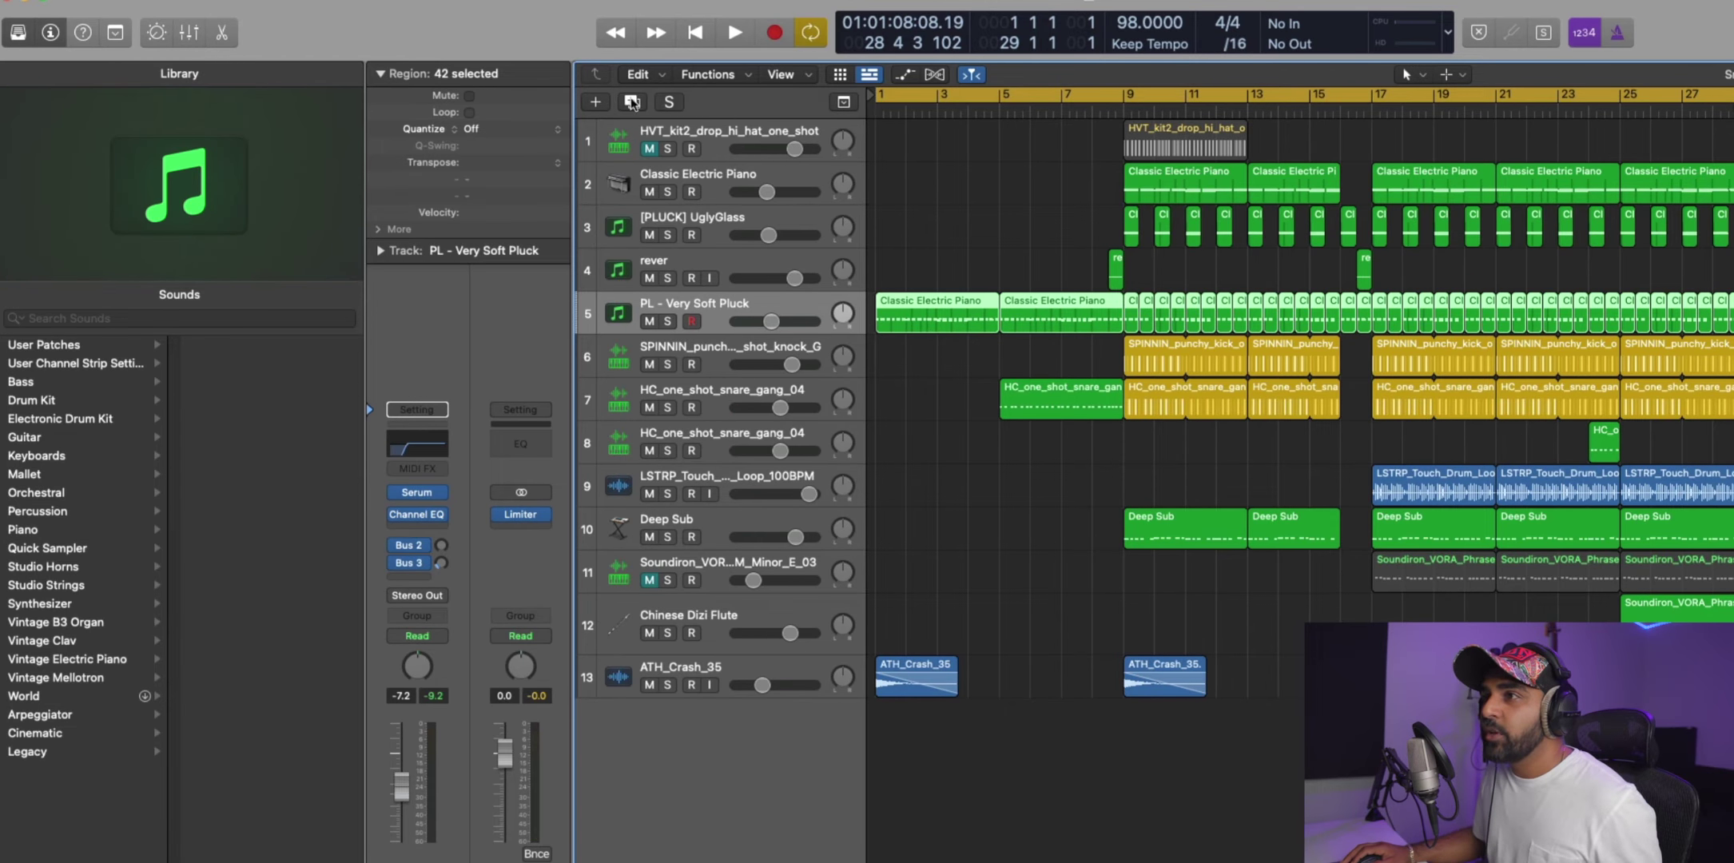
click(634, 101)
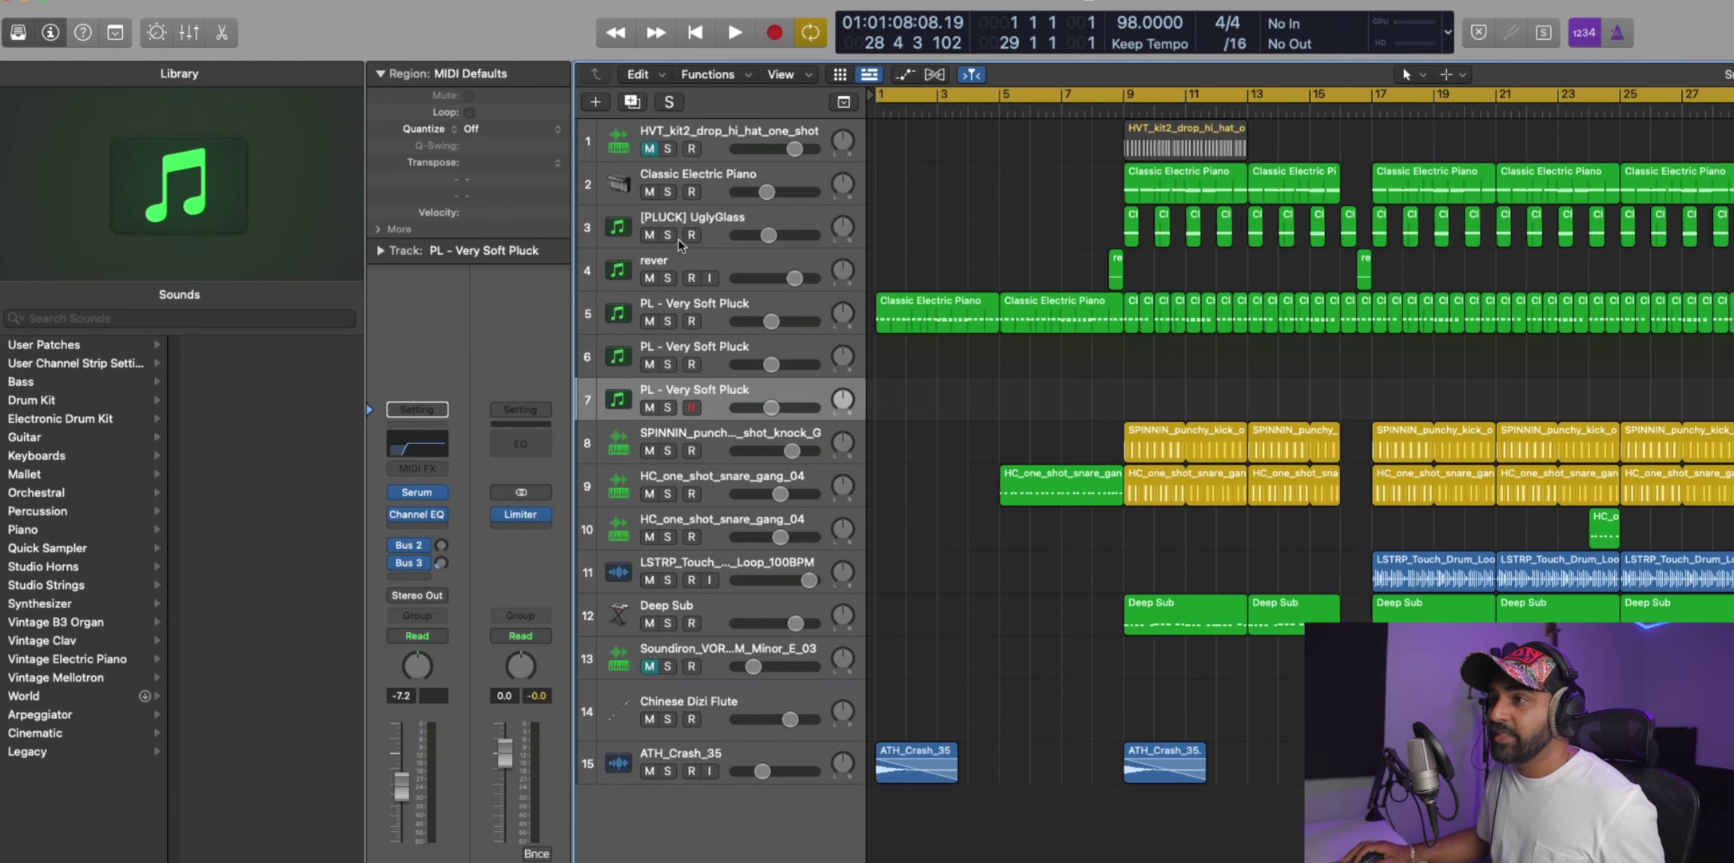
Load the Ethnic Pluck patch on the duplicated PL - Very Soft Pluck track, then copy the two intro regions onto it and play them.
click(164, 318)
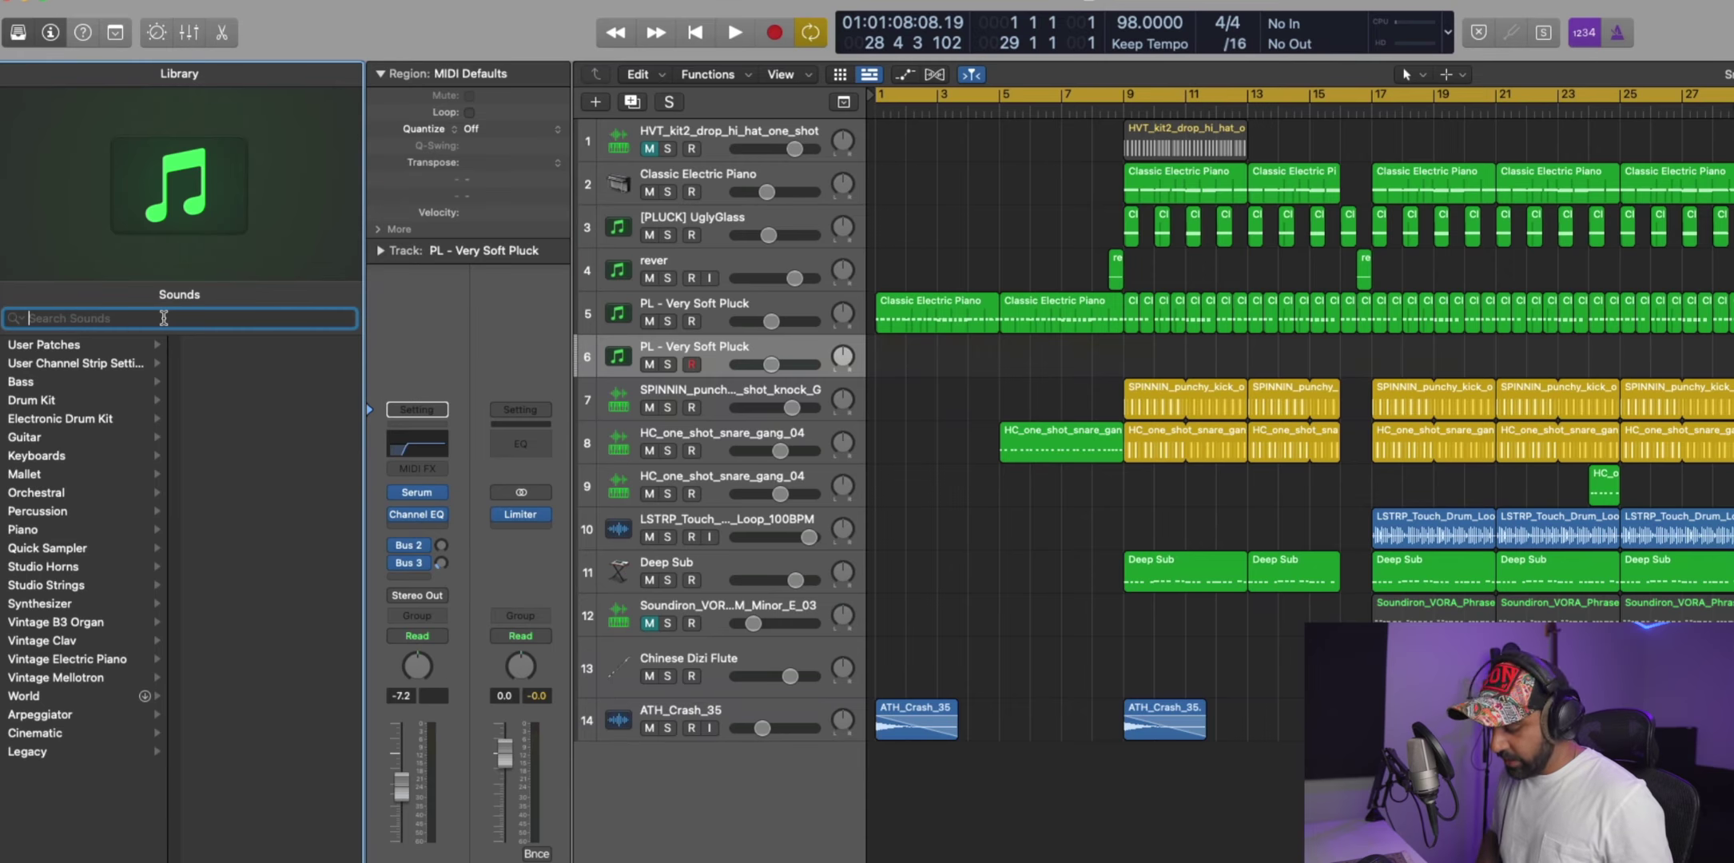
text(pluck)
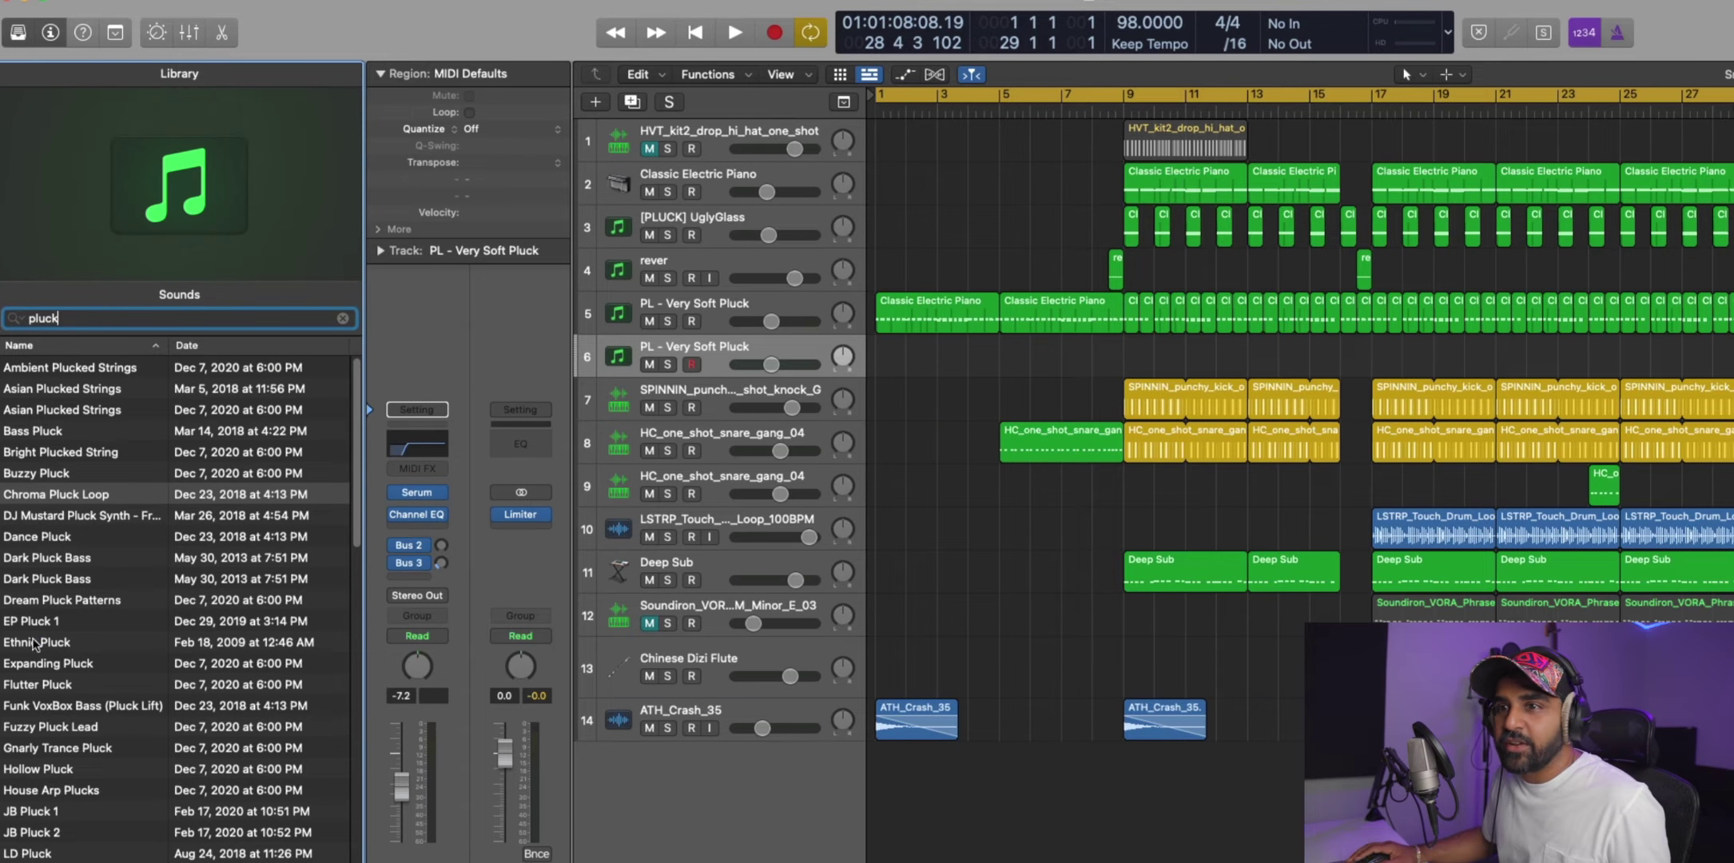
click(34, 643)
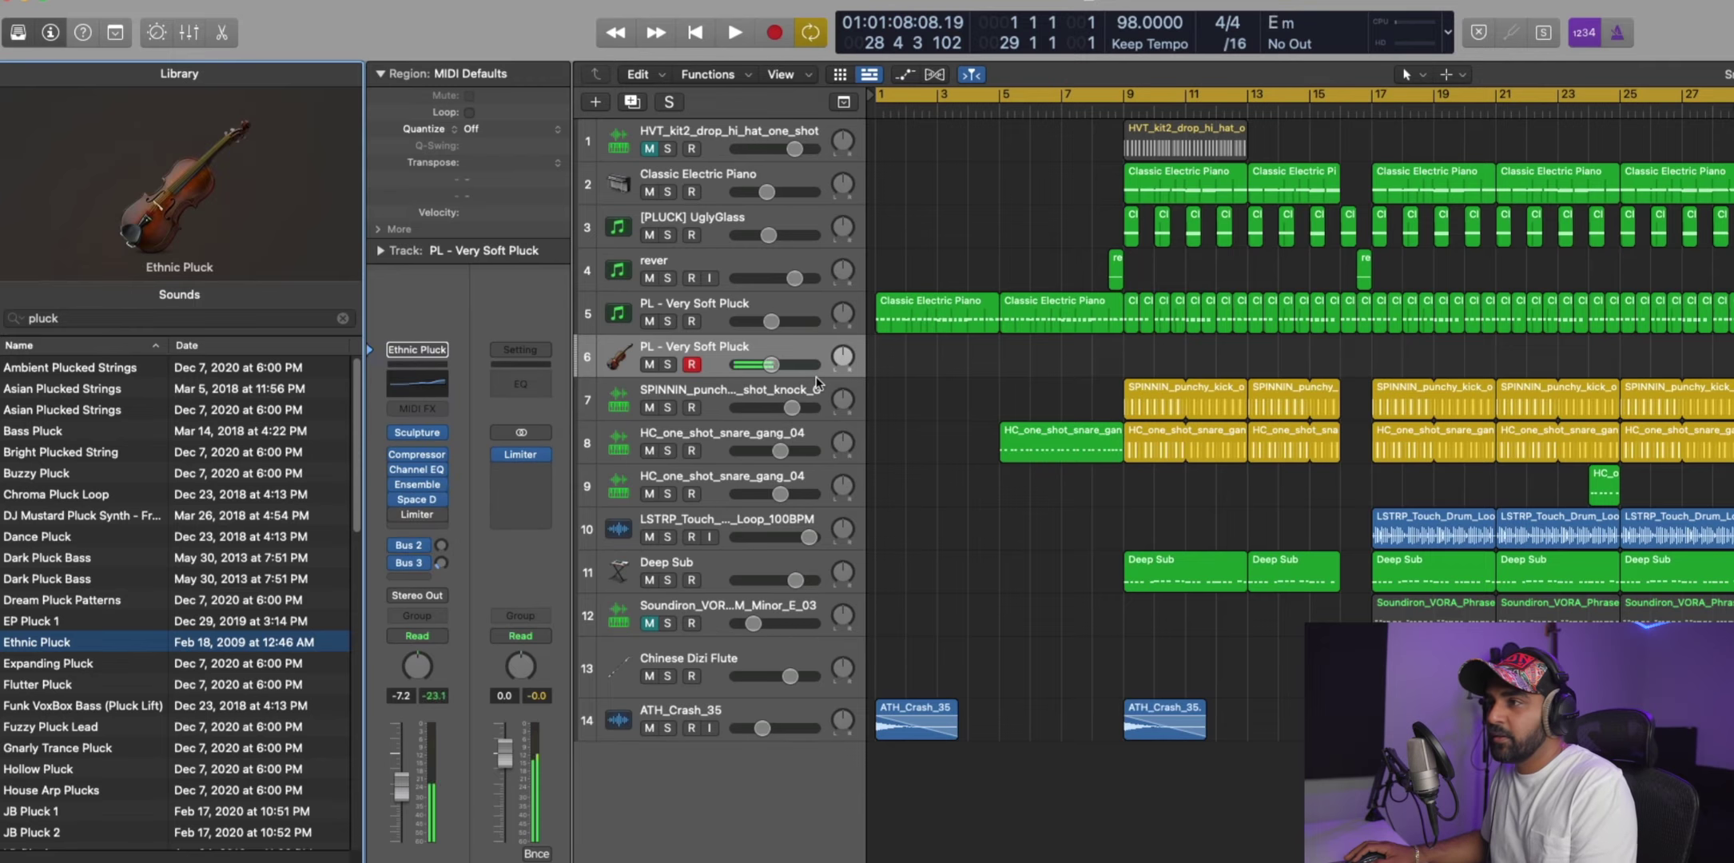
drag(1044, 366, 987, 360)
key(Return)
key(space)
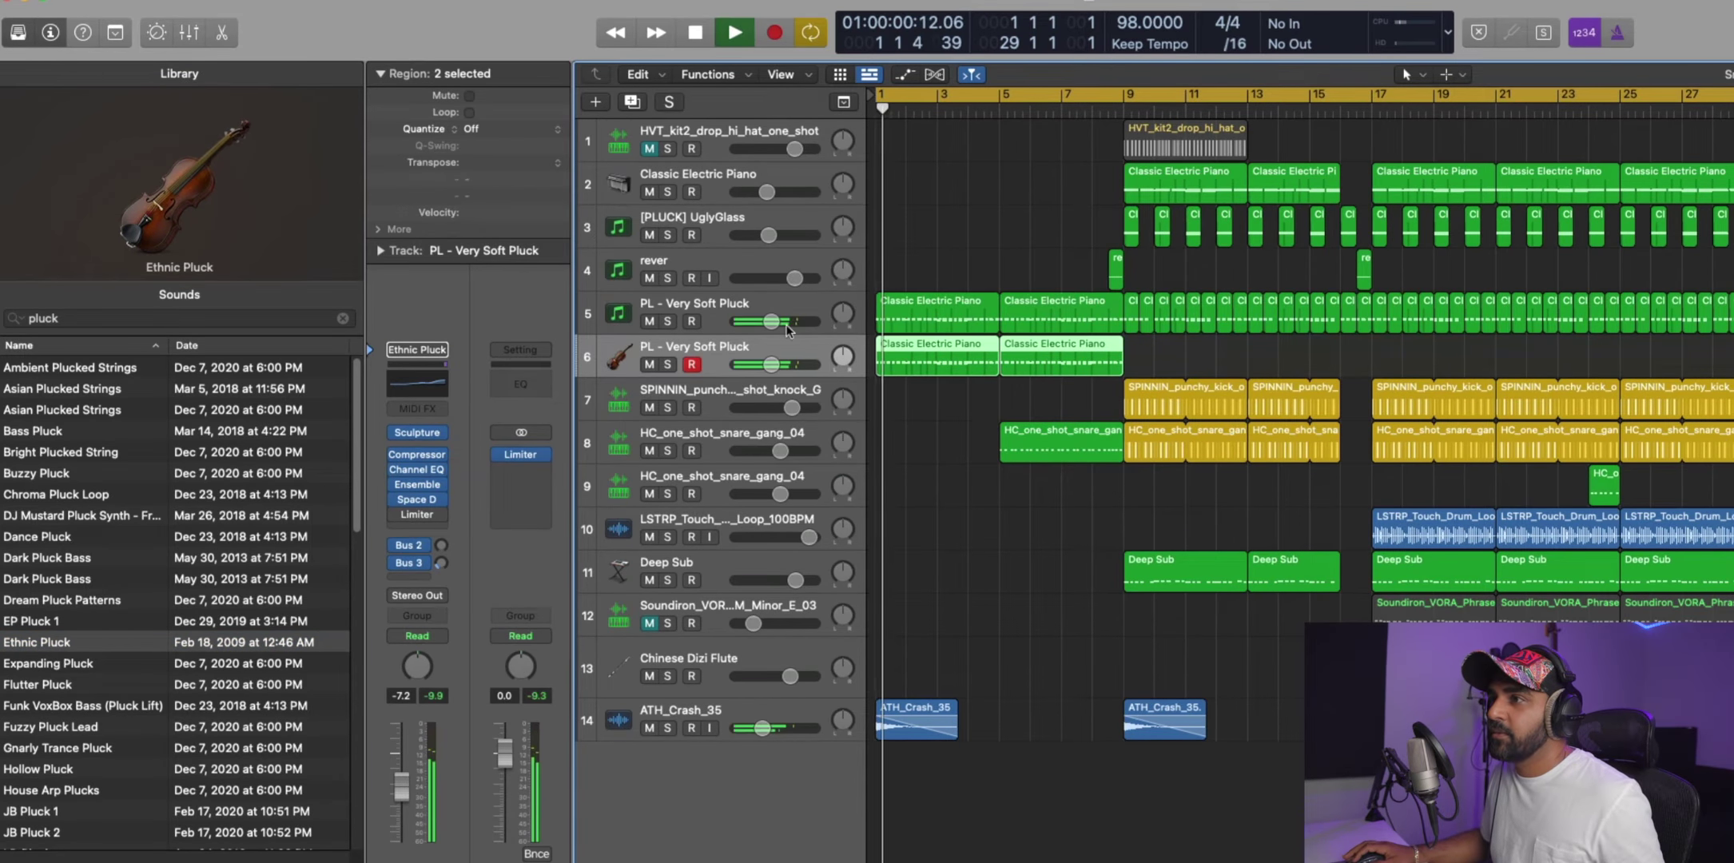
key(space)
Try the JB Pluck 2 patch on the duplicated pluck track, lowering its volume to -22.5 dB during playback.
scroll(152, 687, down, 1)
click(32, 807)
key(space)
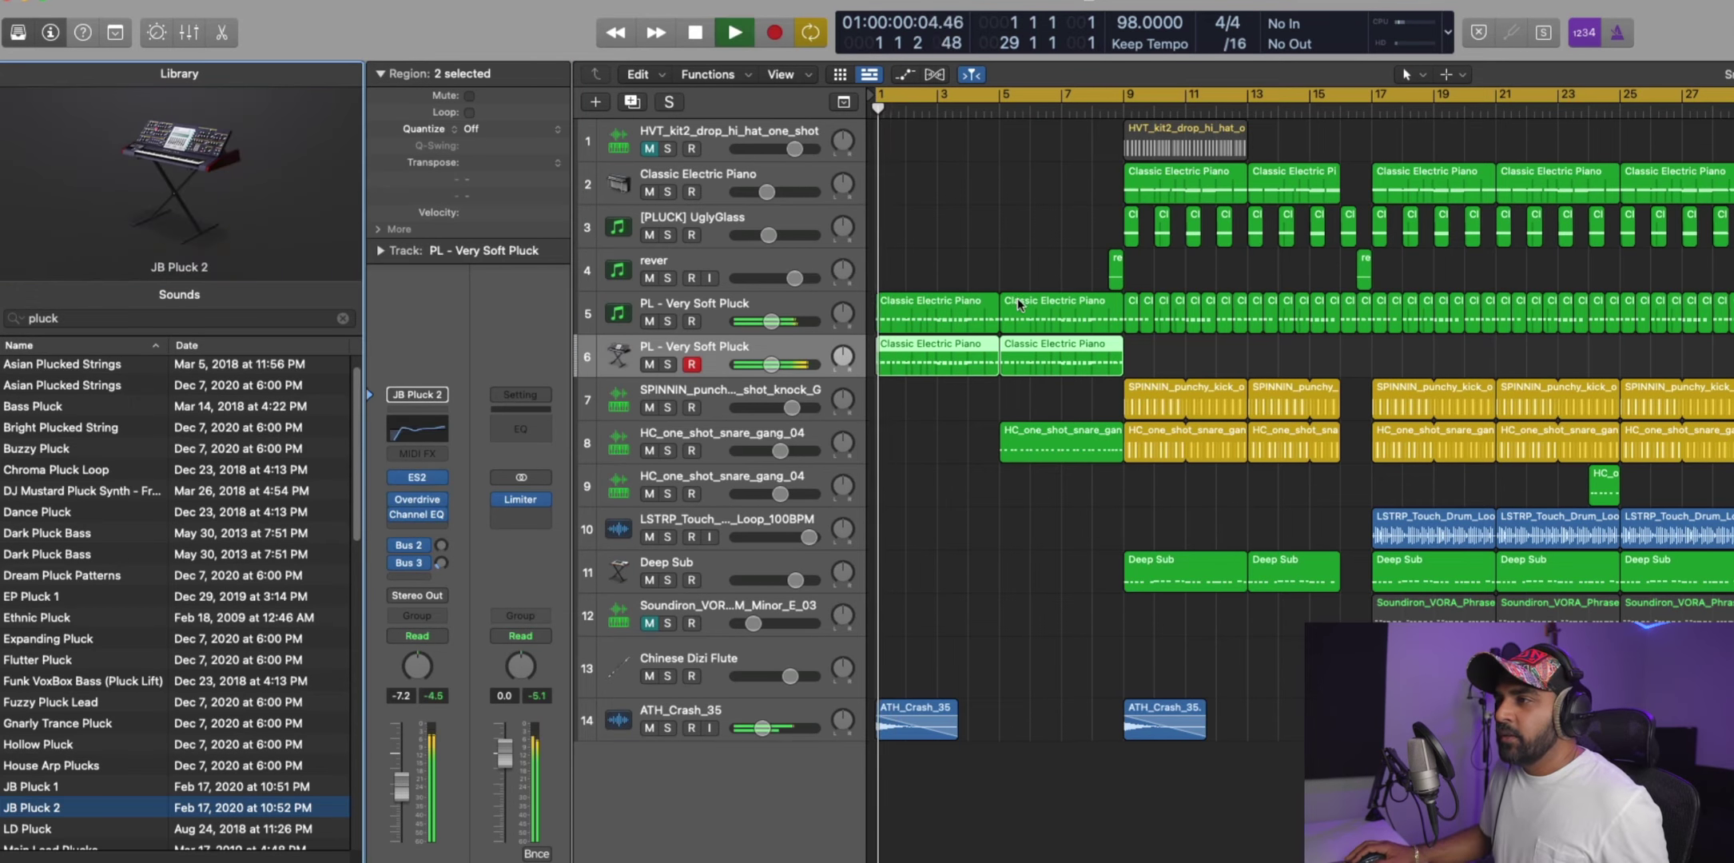
drag(771, 365, 750, 365)
key(space)
Load the Plucks copy patch on the duplicated pluck track and raise its volume to -6.2 dB during playback.
scroll(52, 706, down, 8)
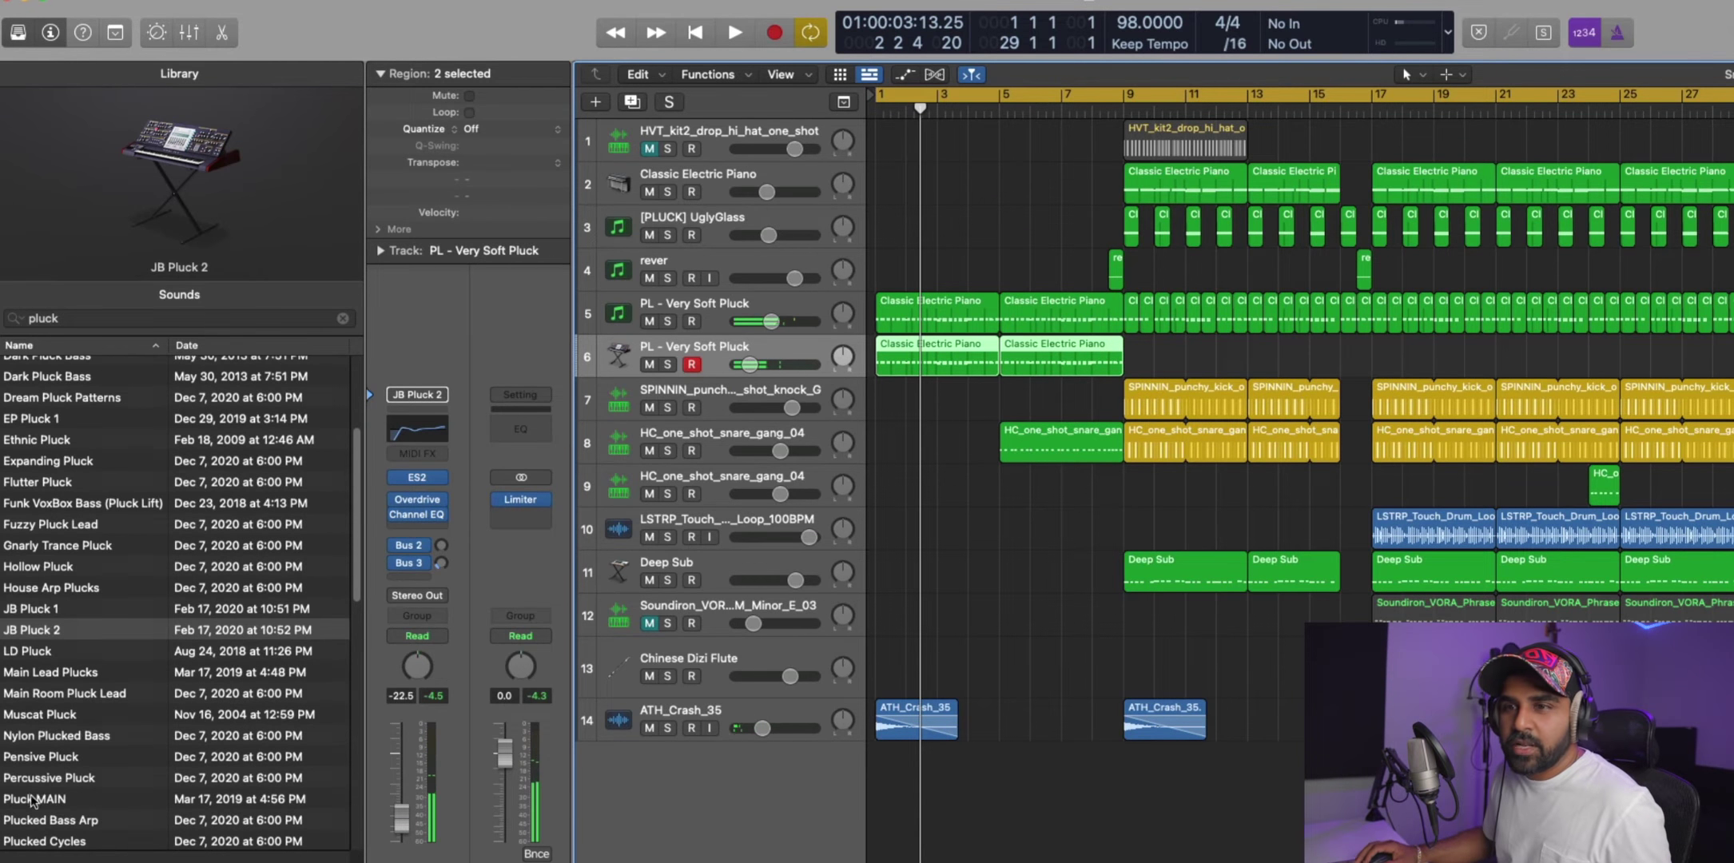
scroll(40, 705, down, 5)
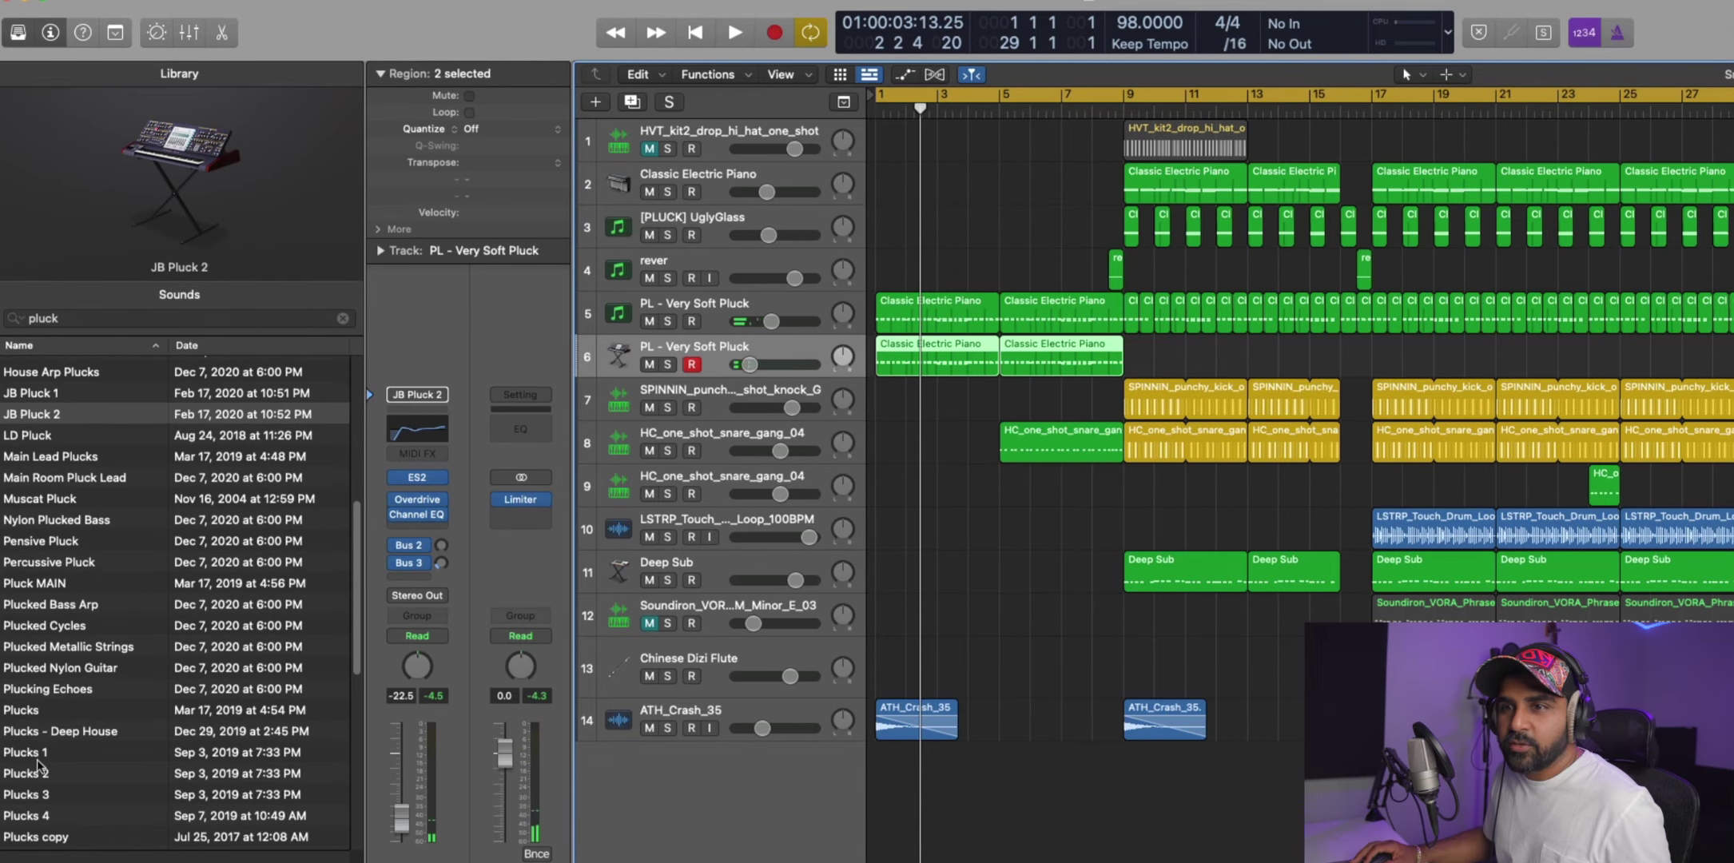
click(38, 837)
key(space)
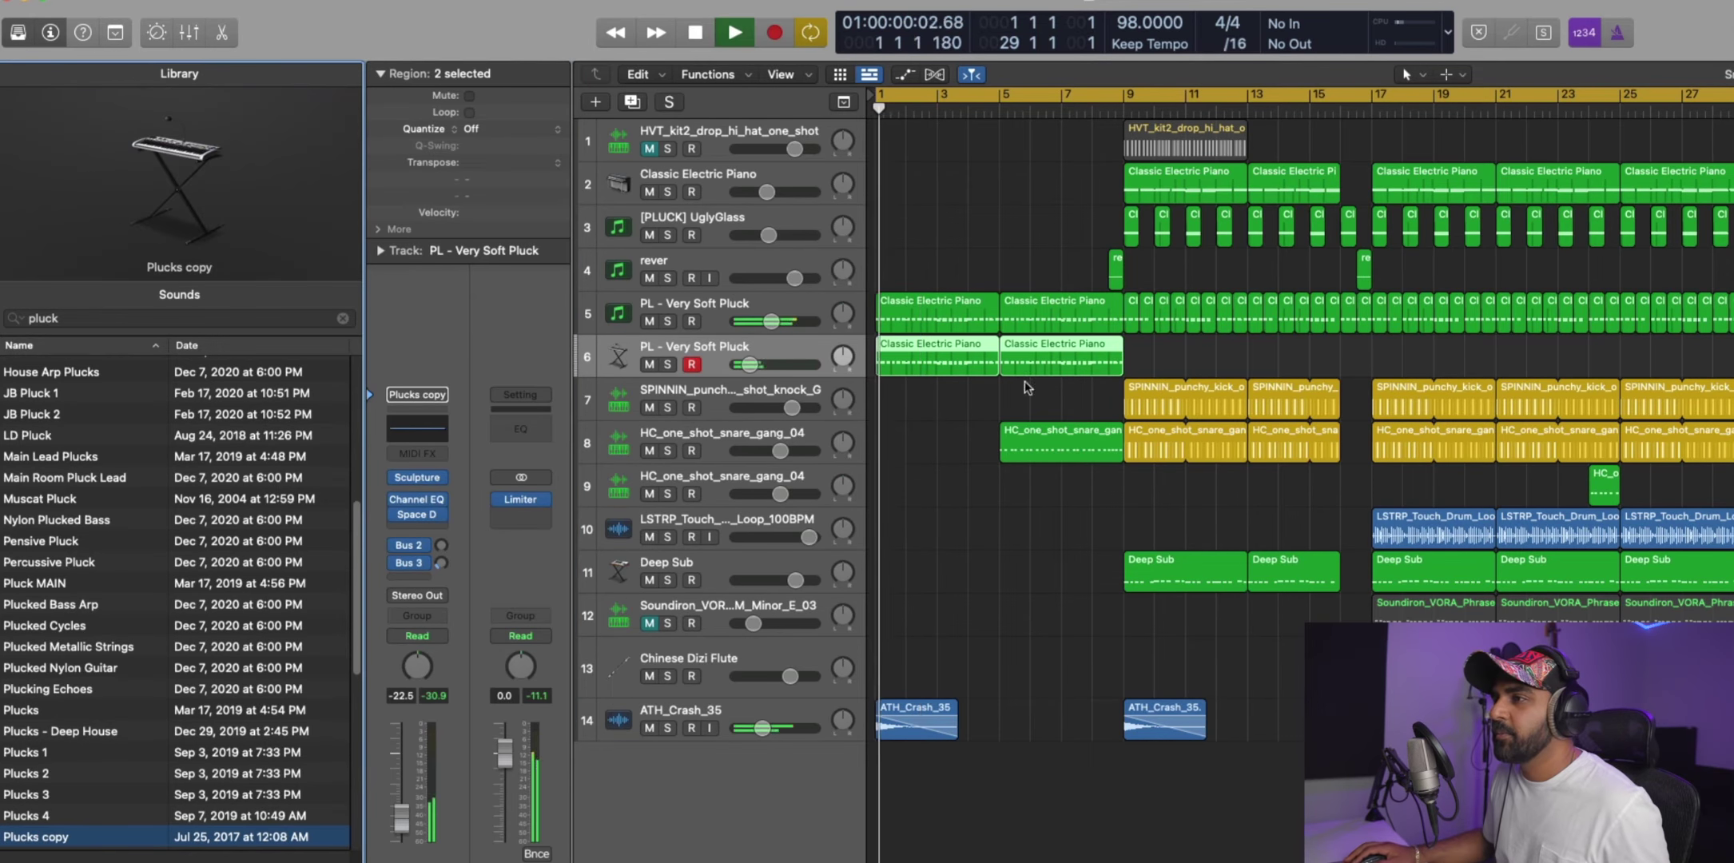
drag(750, 364, 772, 364)
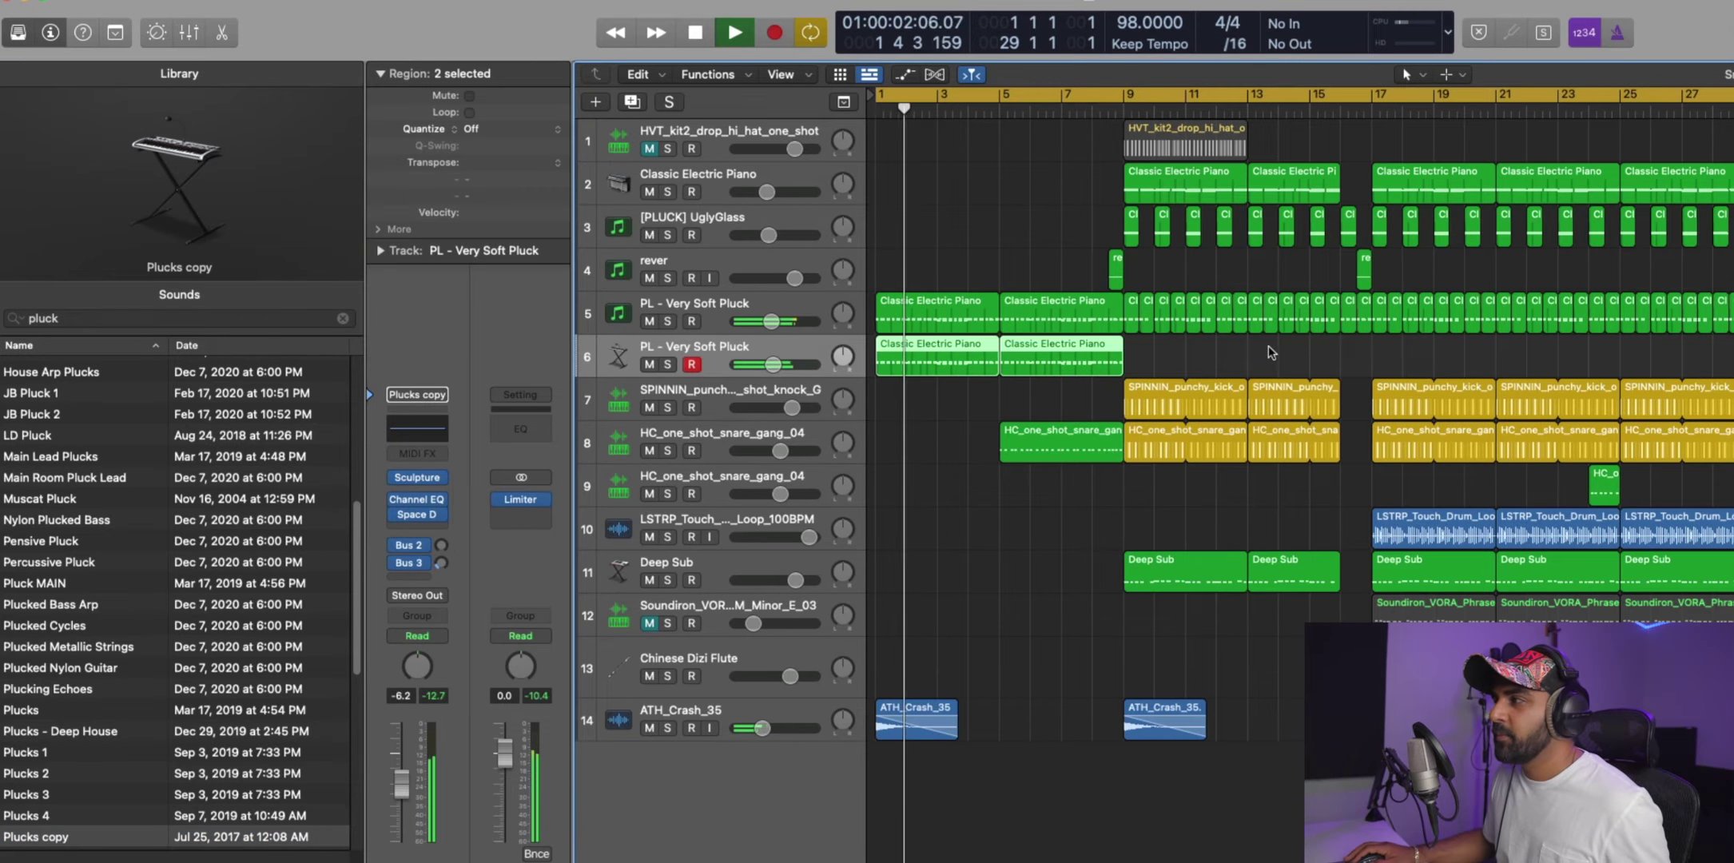
Copy the original PL - Very Soft Pluck track's regions through bar 29 onto the duplicate below, then select both tracks.
click(1098, 330)
drag(1098, 330, 1098, 357)
click(716, 307)
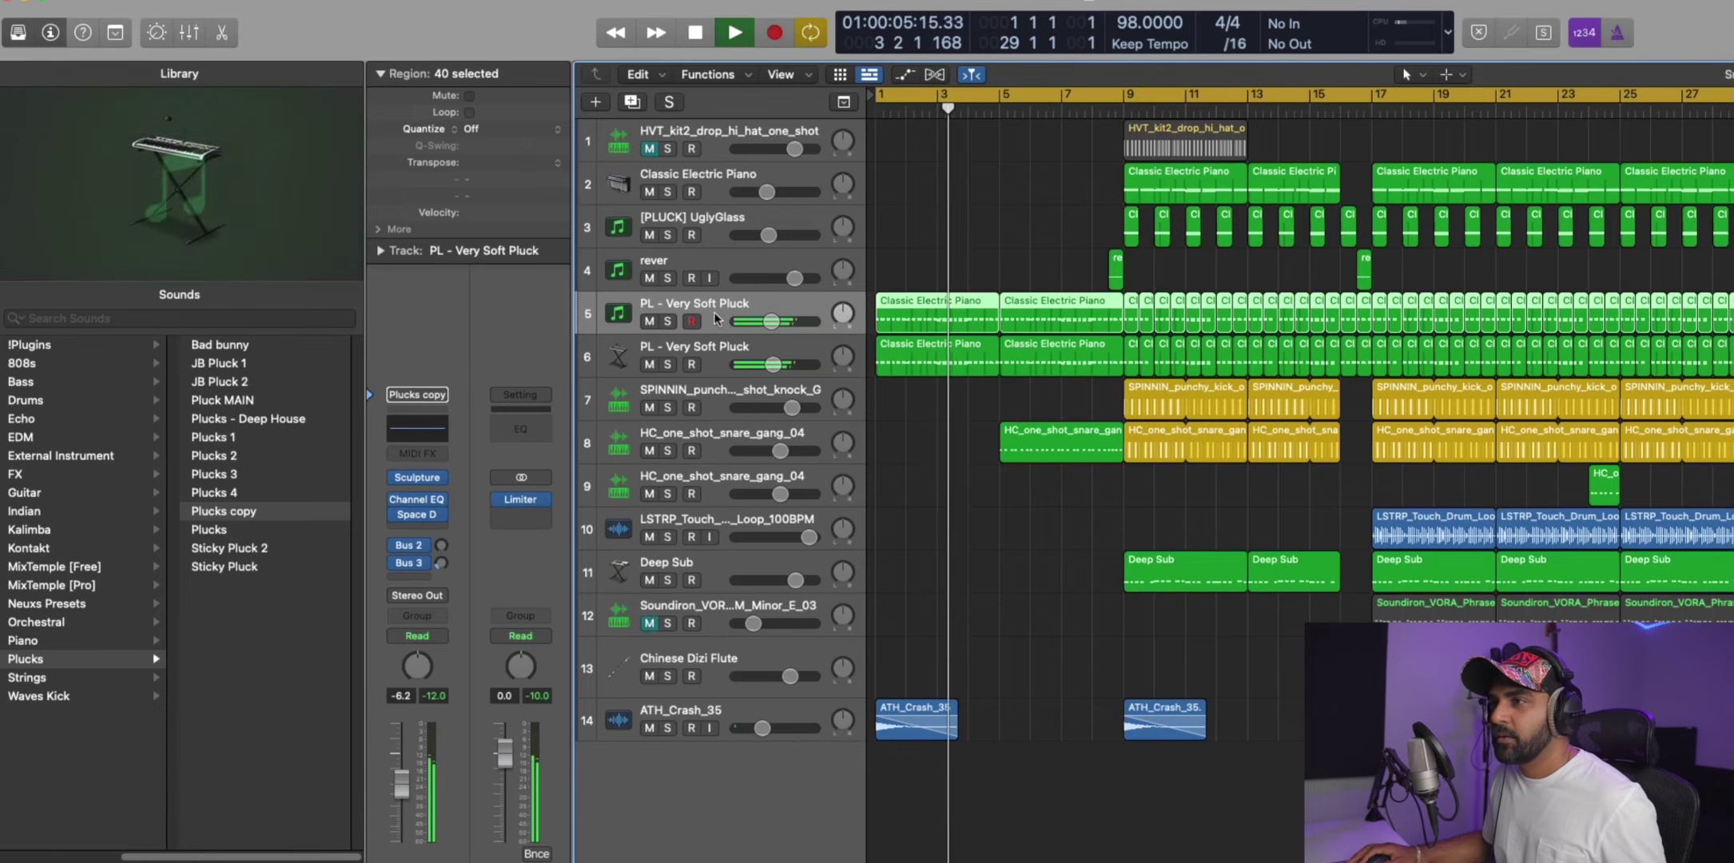
shift+click(726, 357)
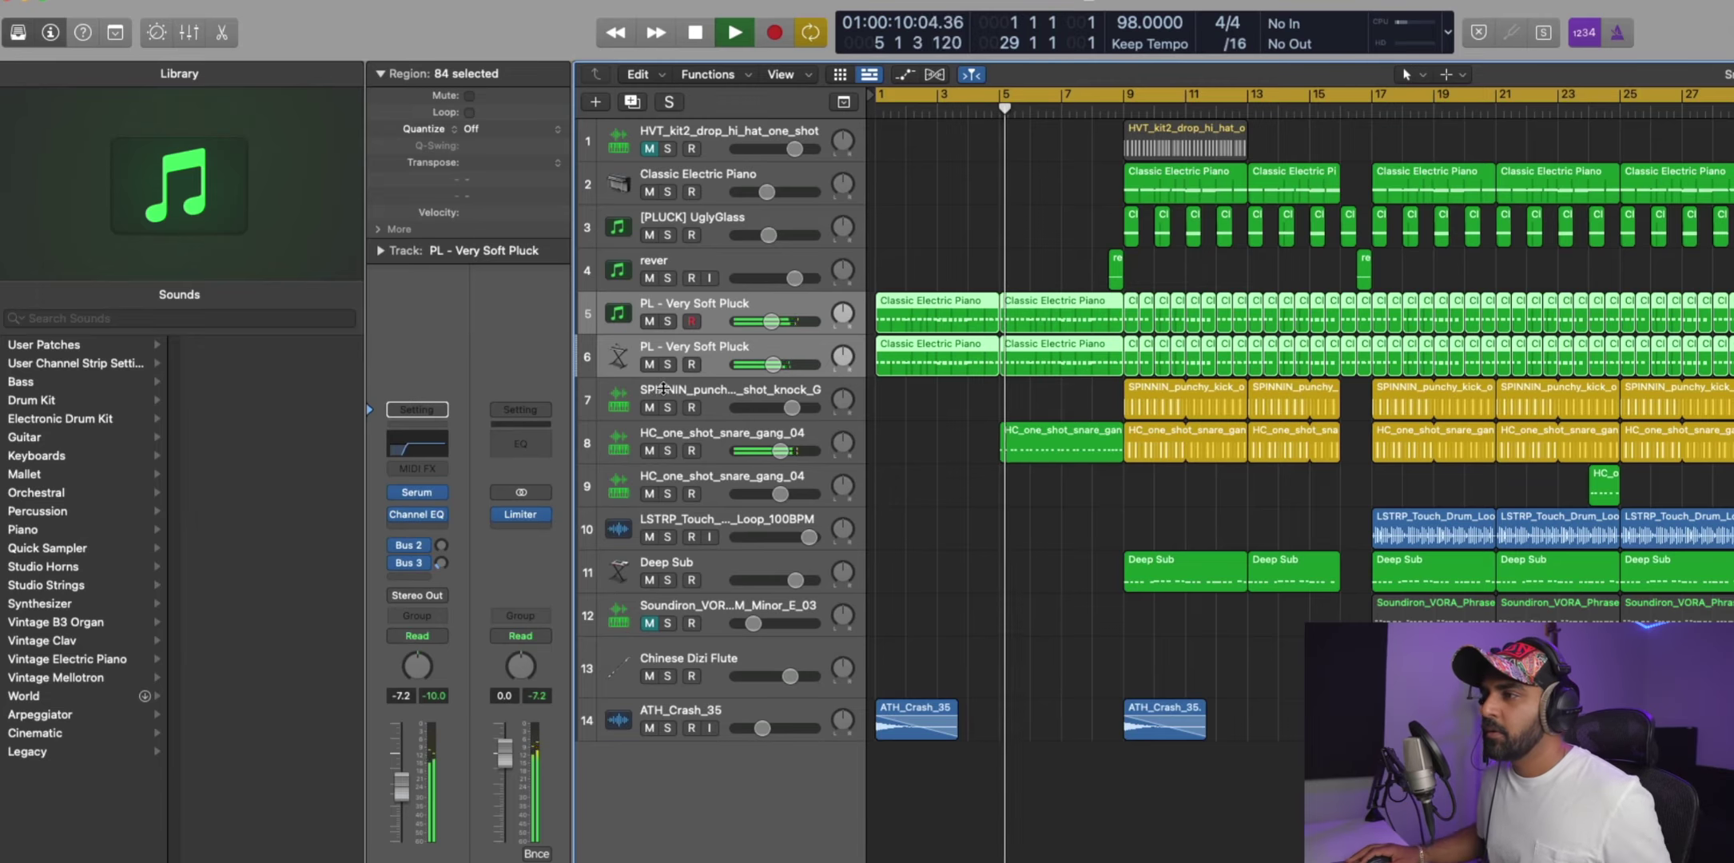
Insert a stereo Space Designer reverb with its default settings on the first HC_one_shot_snare_gang_04 track.
click(661, 436)
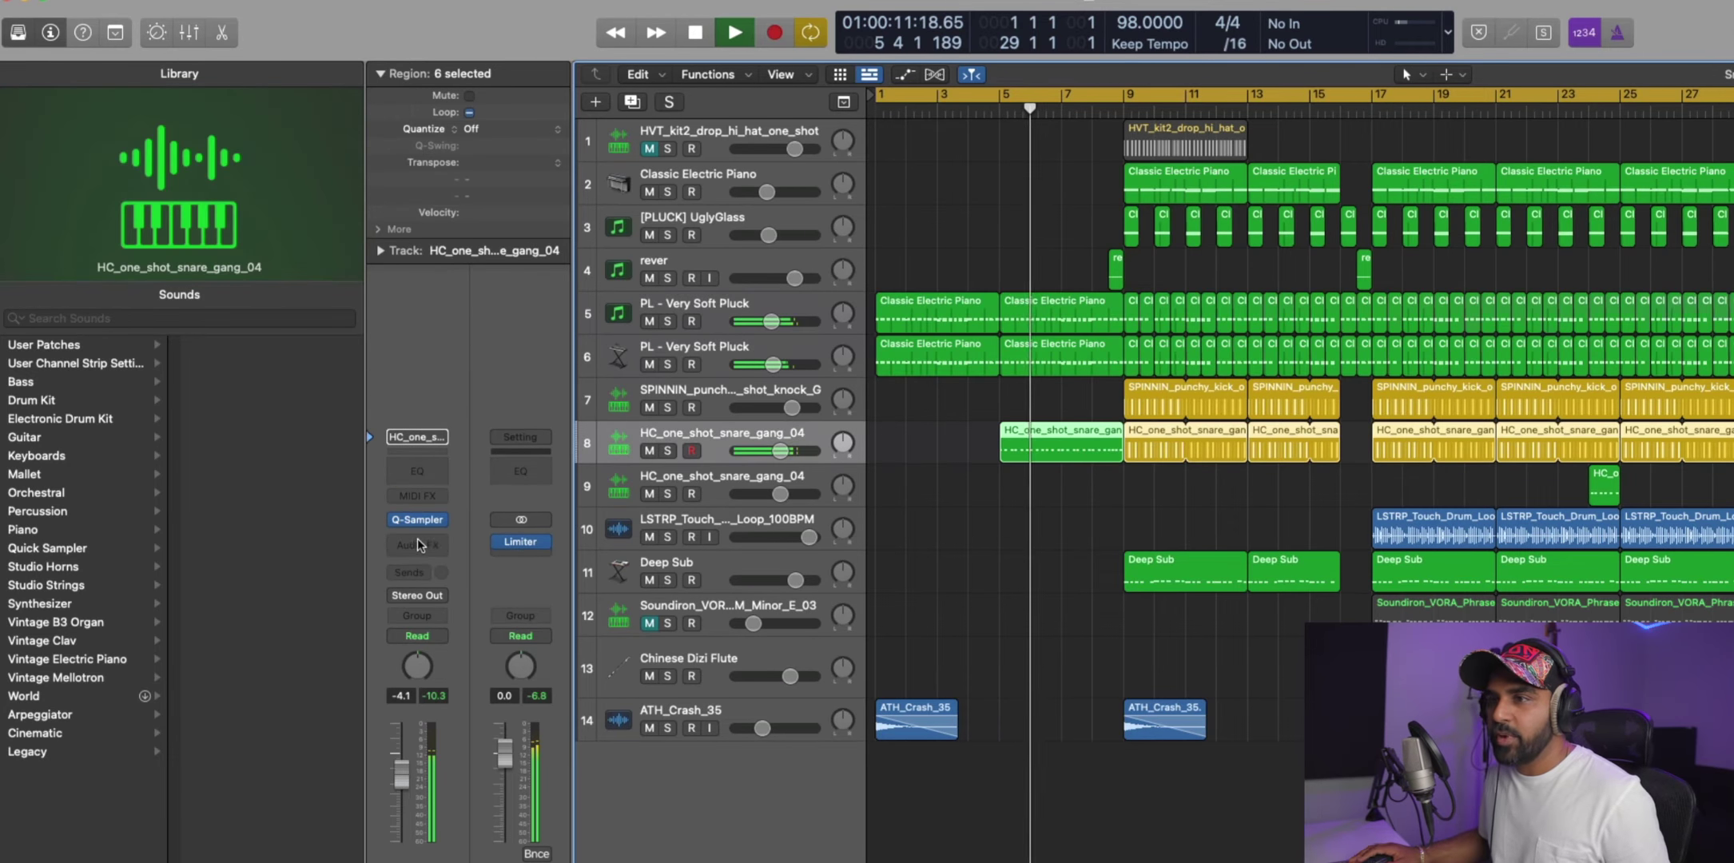
click(424, 542)
mouse_move(447, 486)
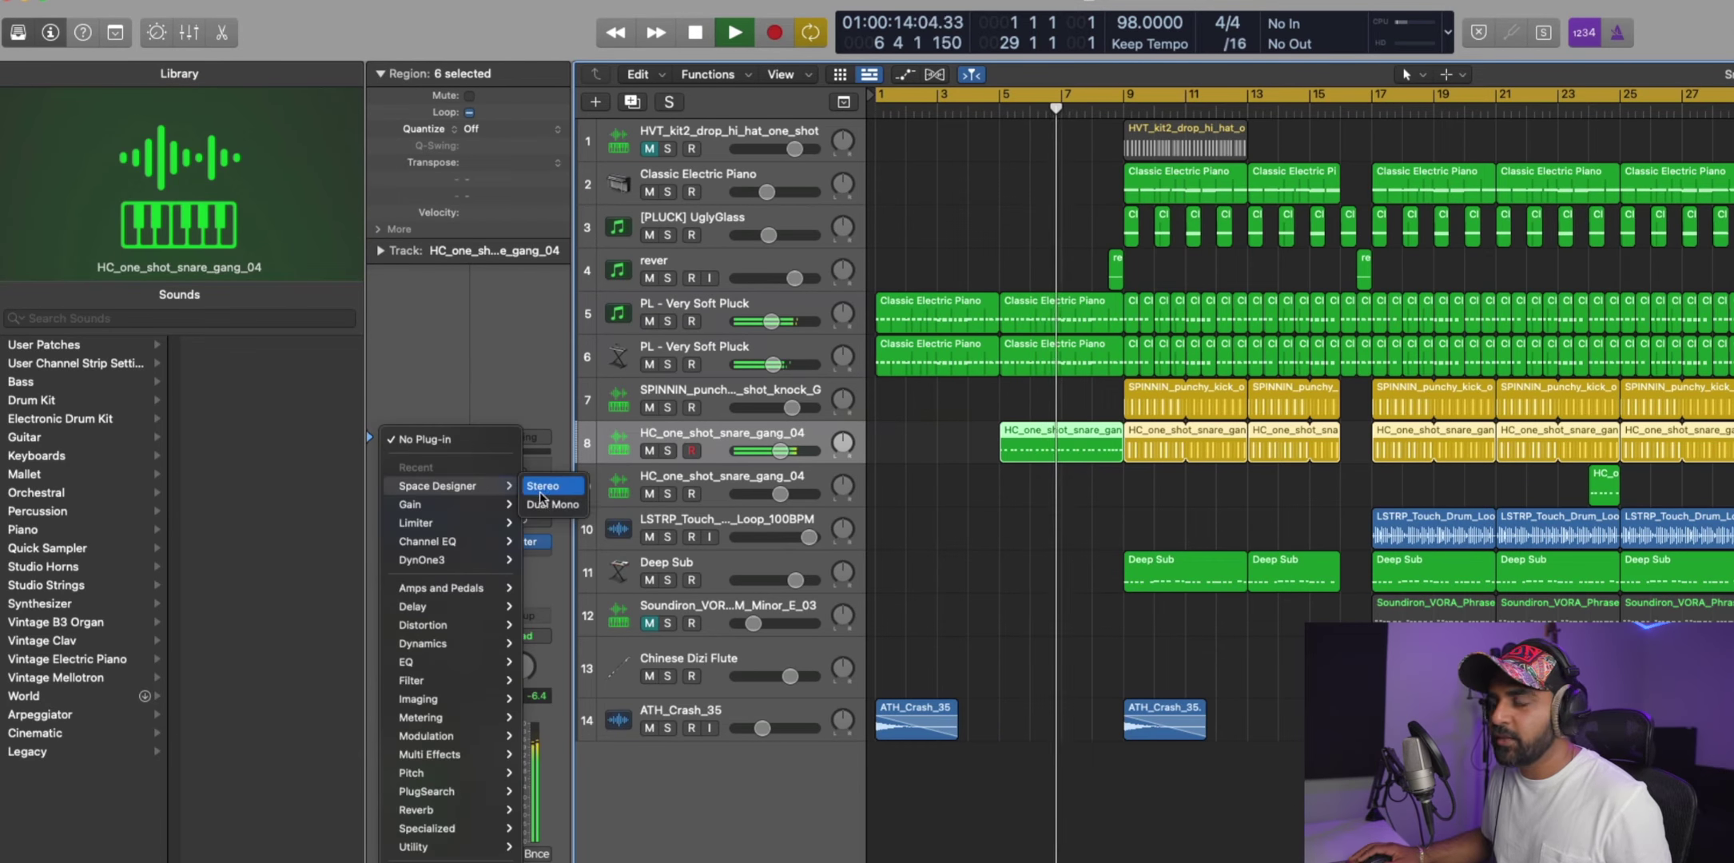
click(552, 500)
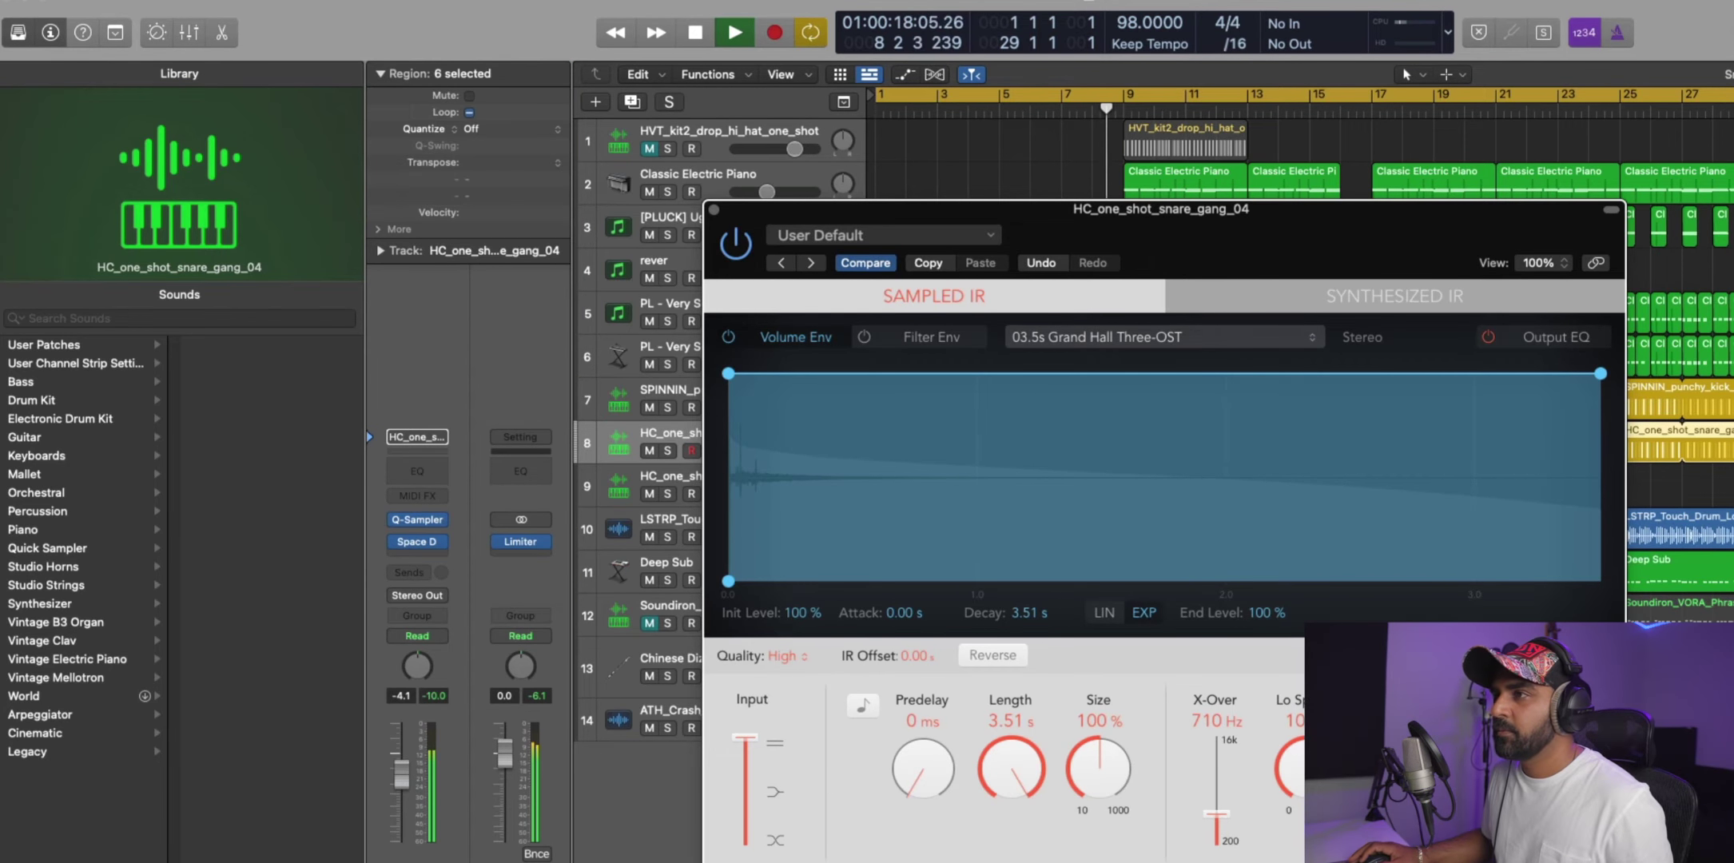
key(super+w)
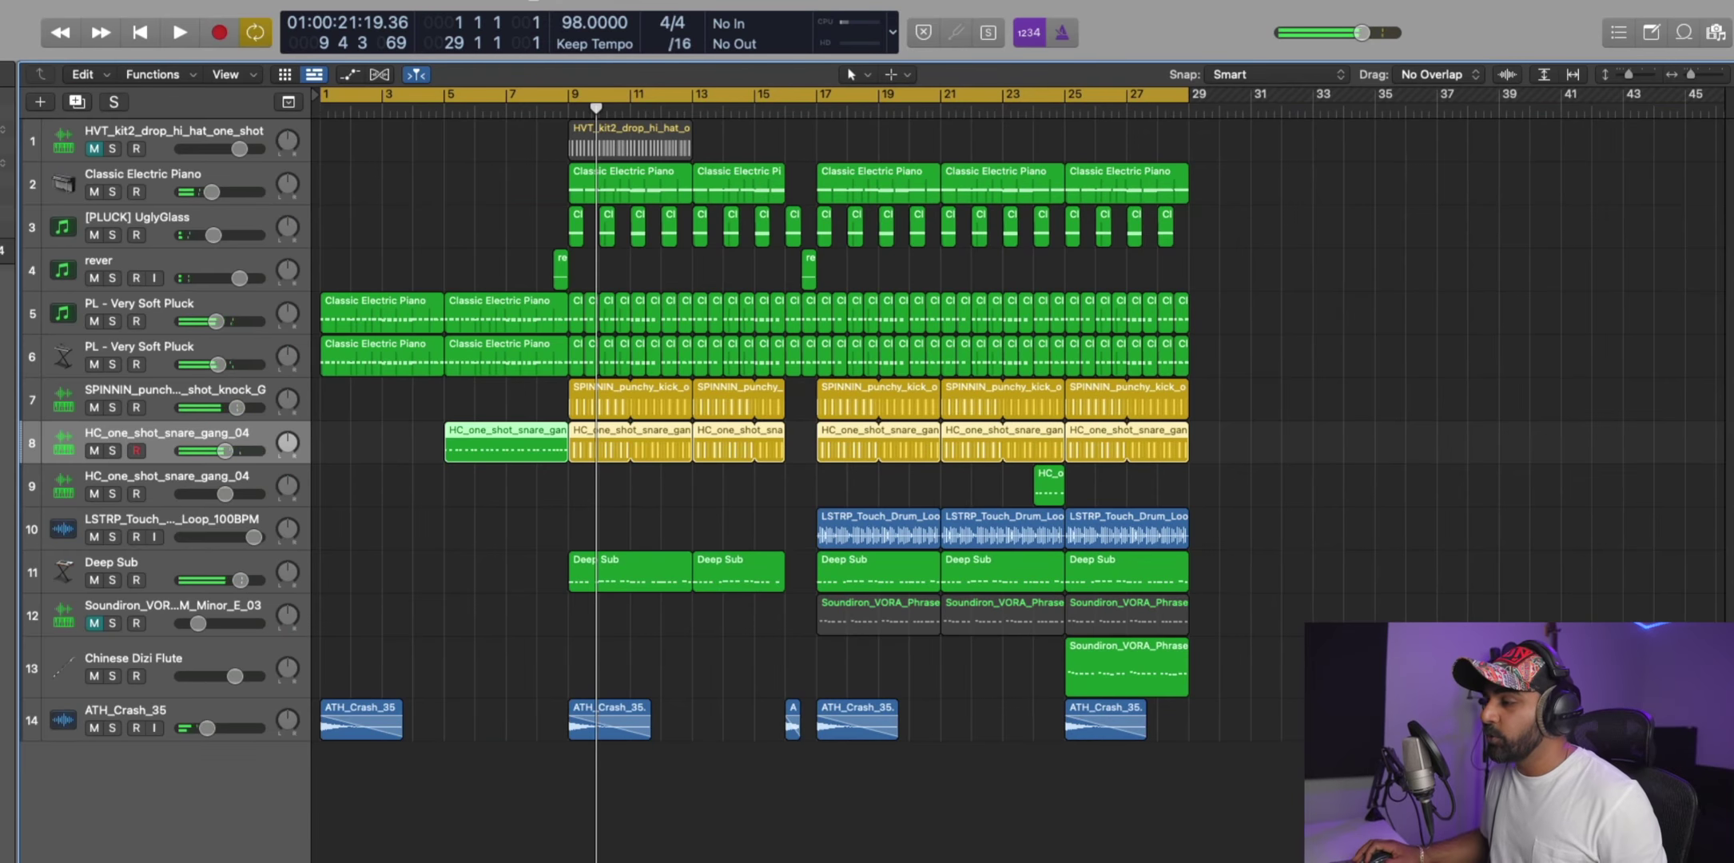
Switch to Splice and search for vocal samples tagged vocals and female within a 90–101 BPM range.
mouse_move(740, 855)
click(847, 855)
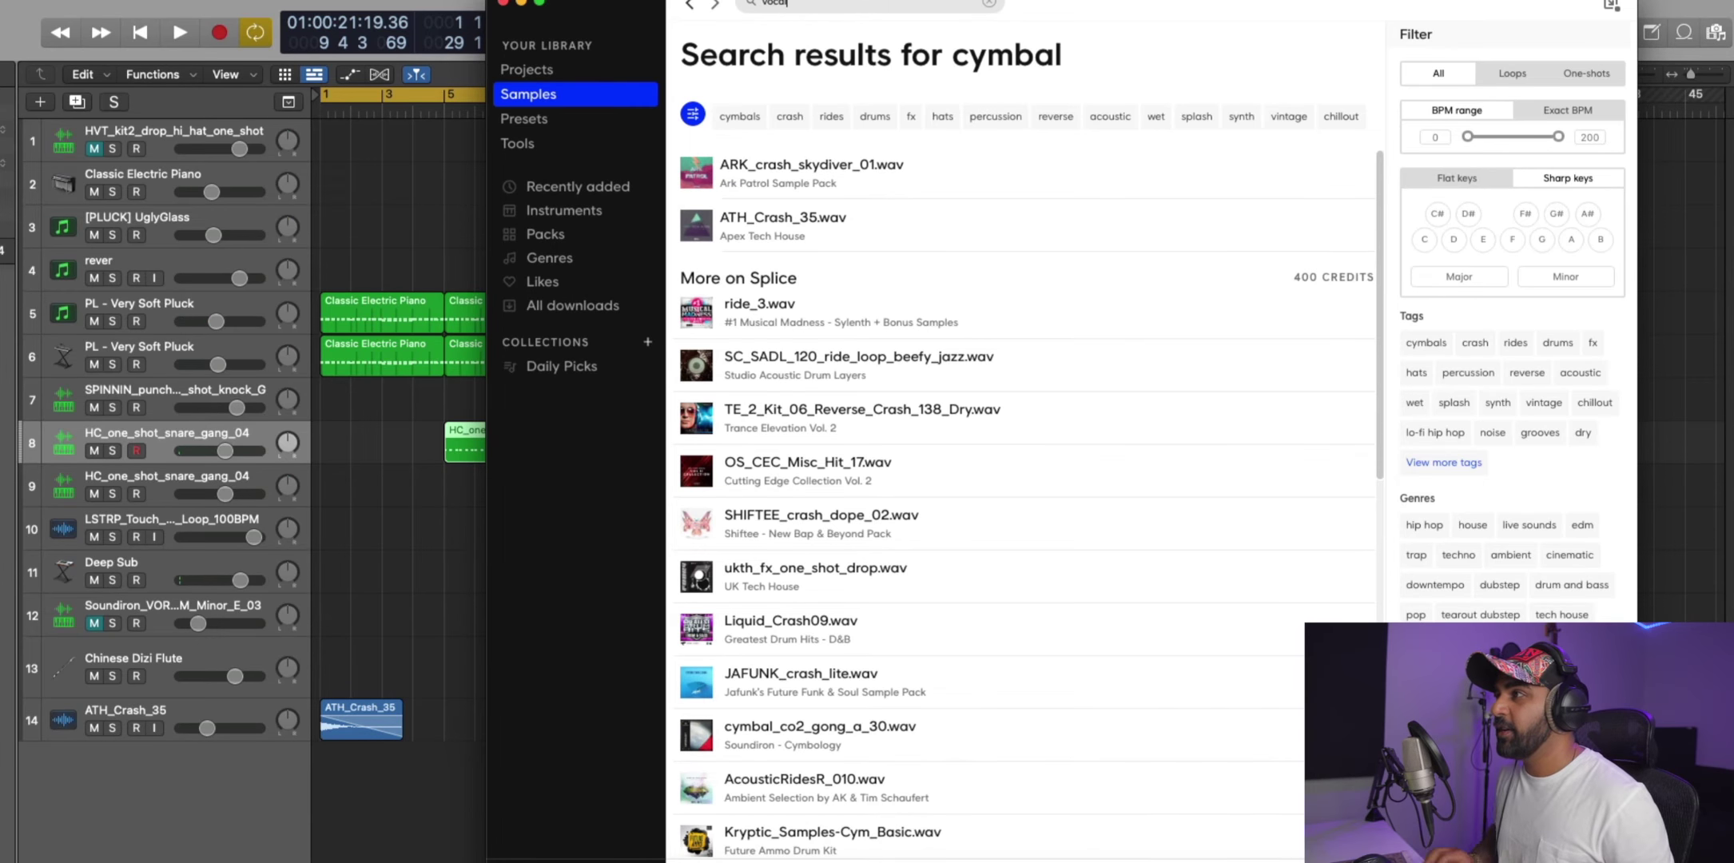
click(726, 118)
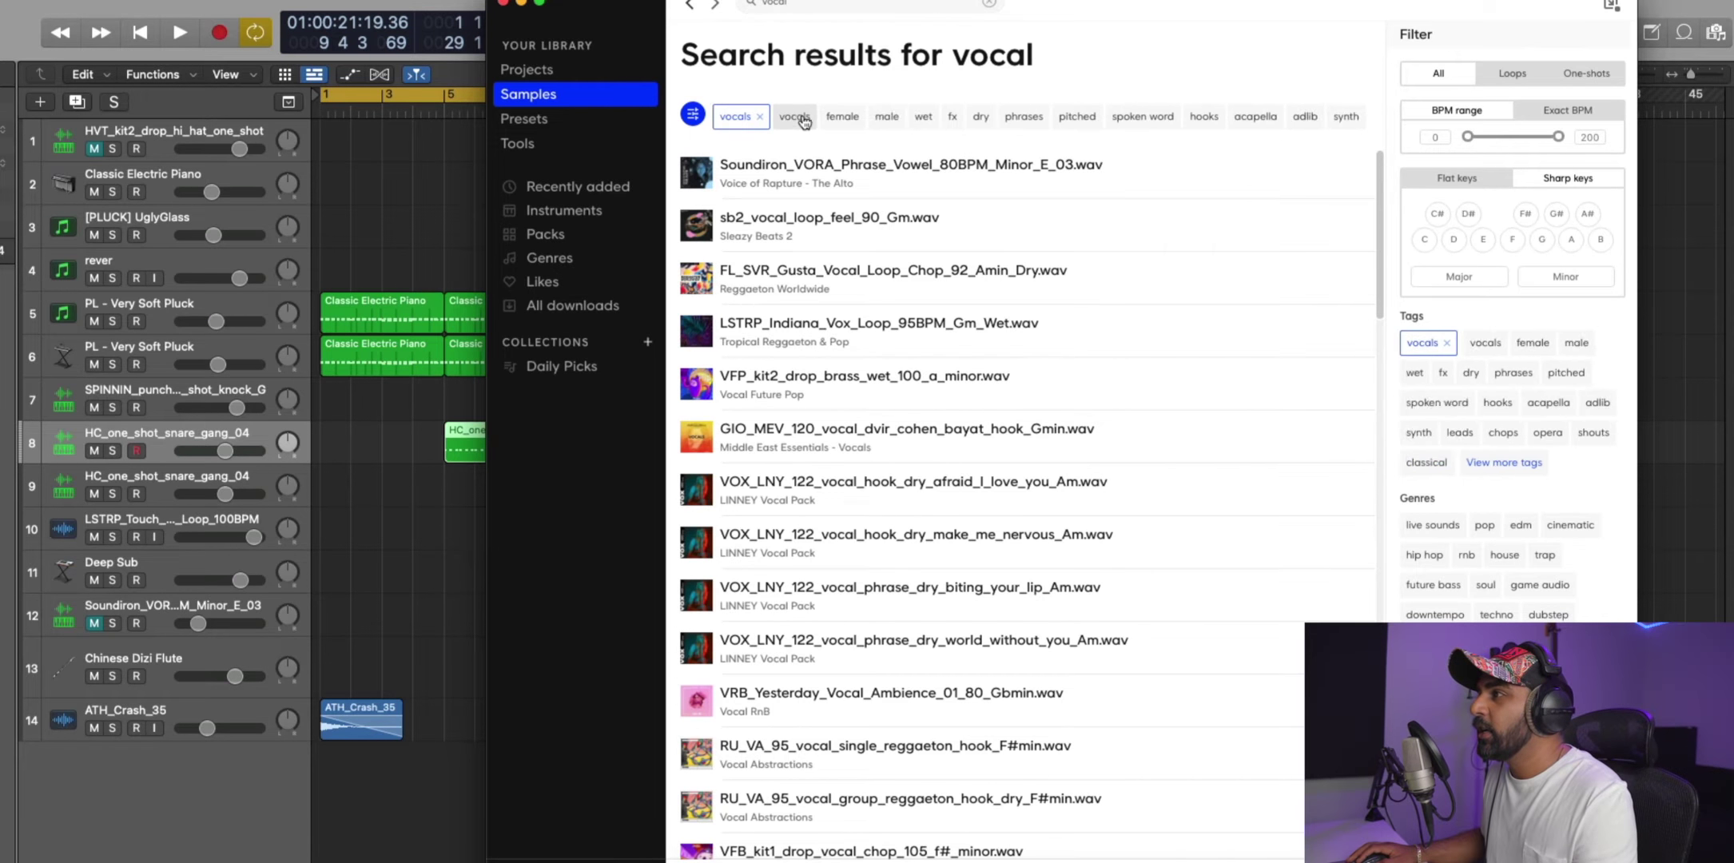
click(794, 116)
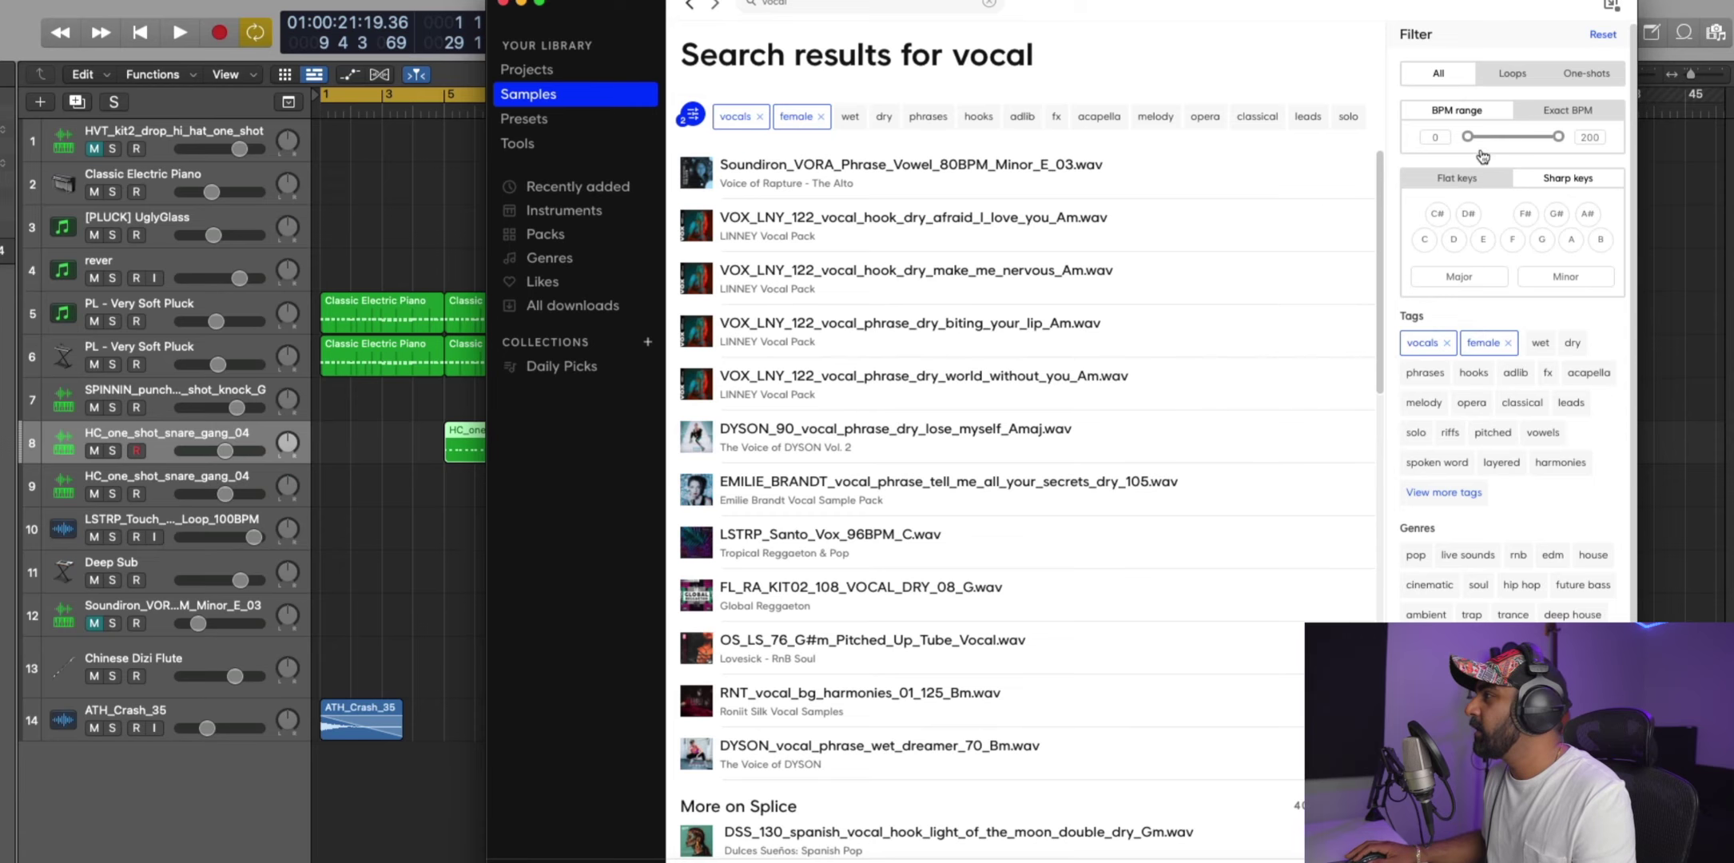
drag(1467, 140, 1518, 136)
click(1508, 182)
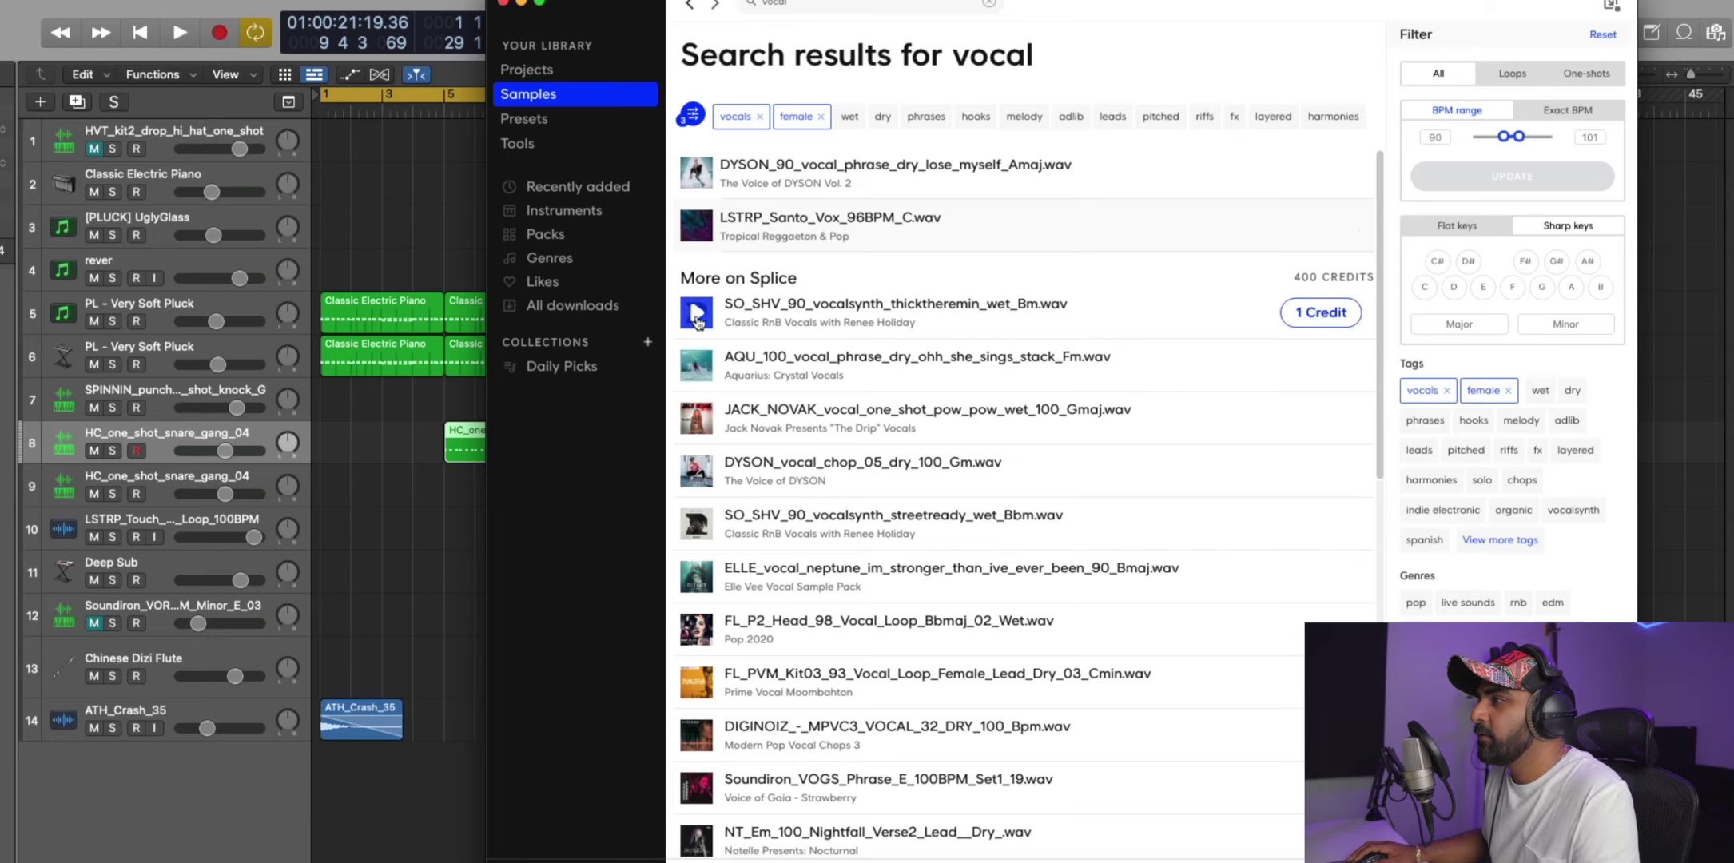
Audition vocal samples, download DYSON_vocal_chop_05_dry_100_Gm.wav and place it at bar 1 on a new track in Logic Pro.
click(695, 369)
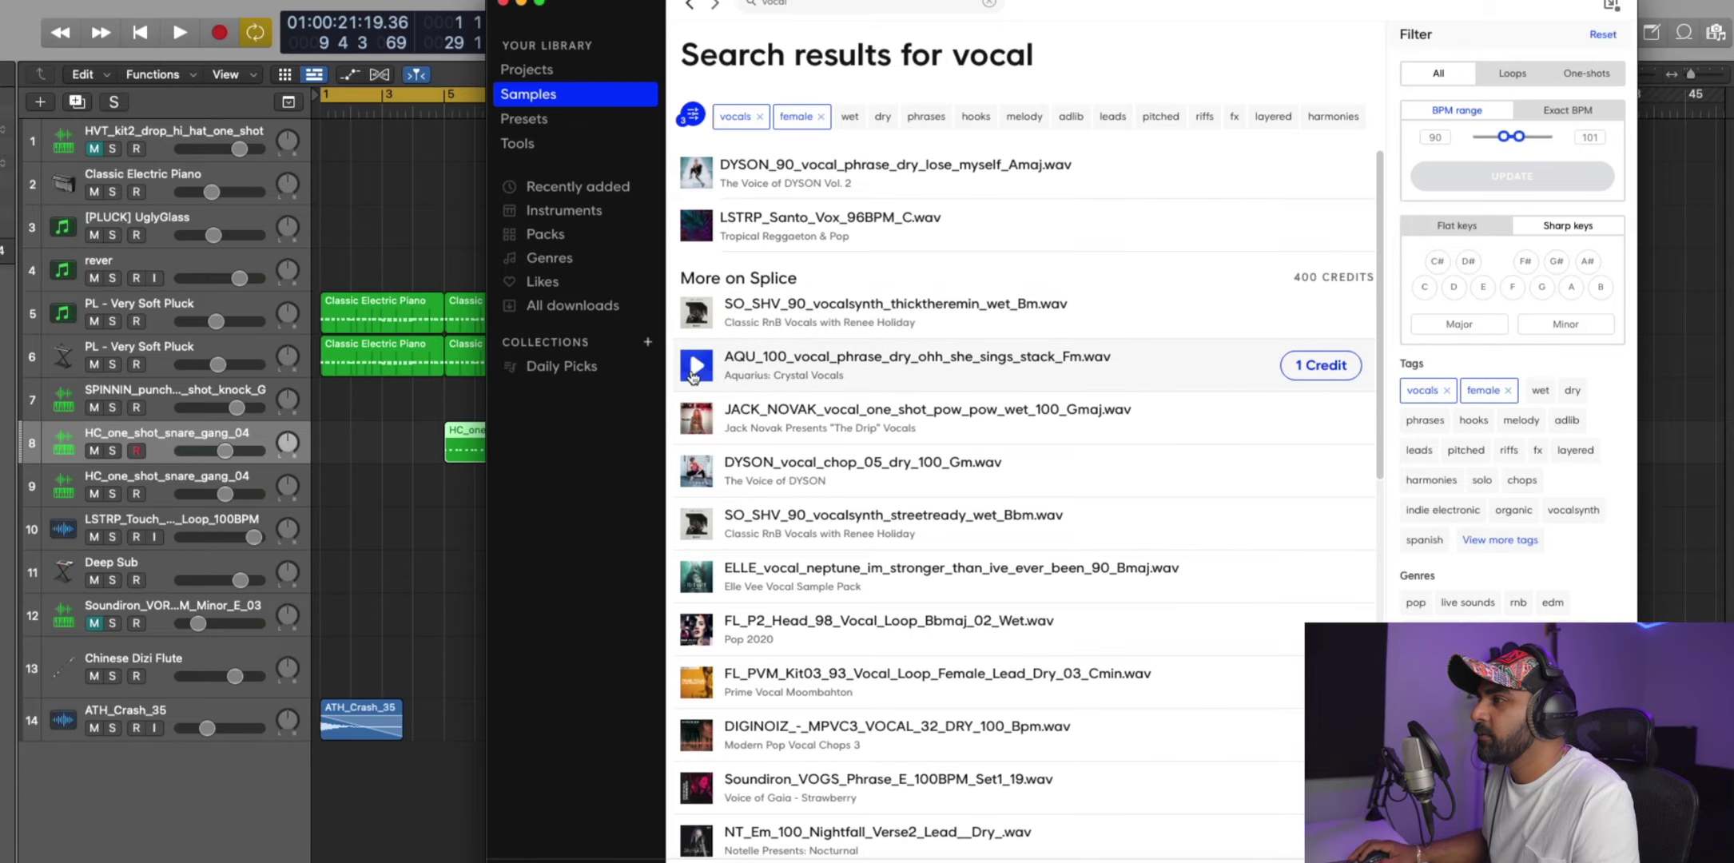
click(686, 476)
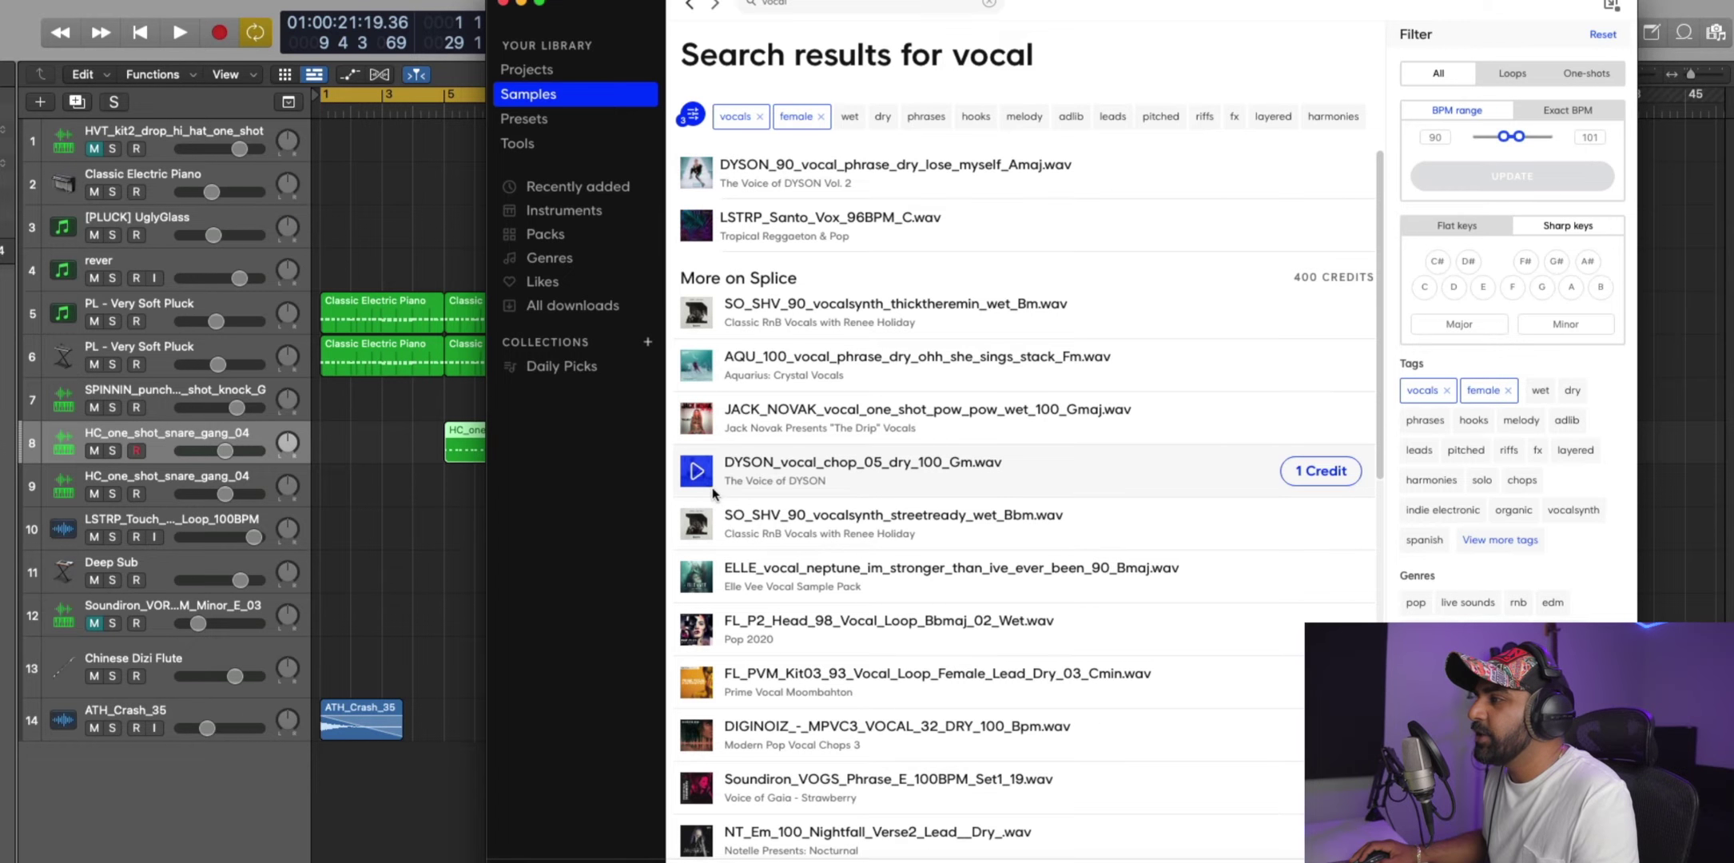
click(1319, 473)
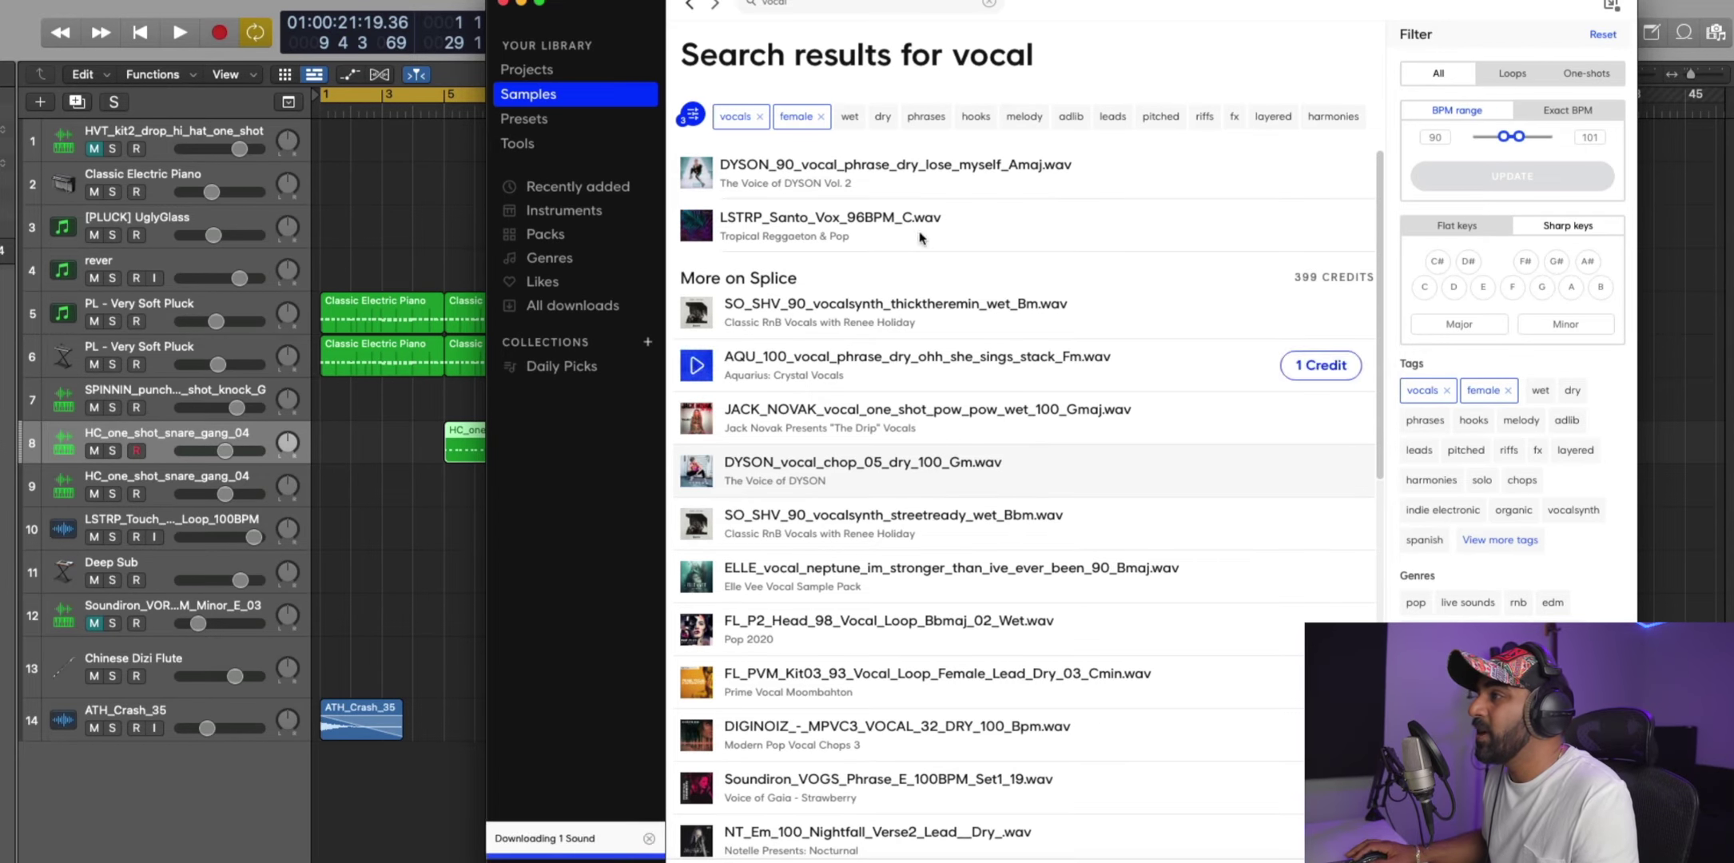
drag(765, 172, 344, 846)
drag(390, 765, 373, 765)
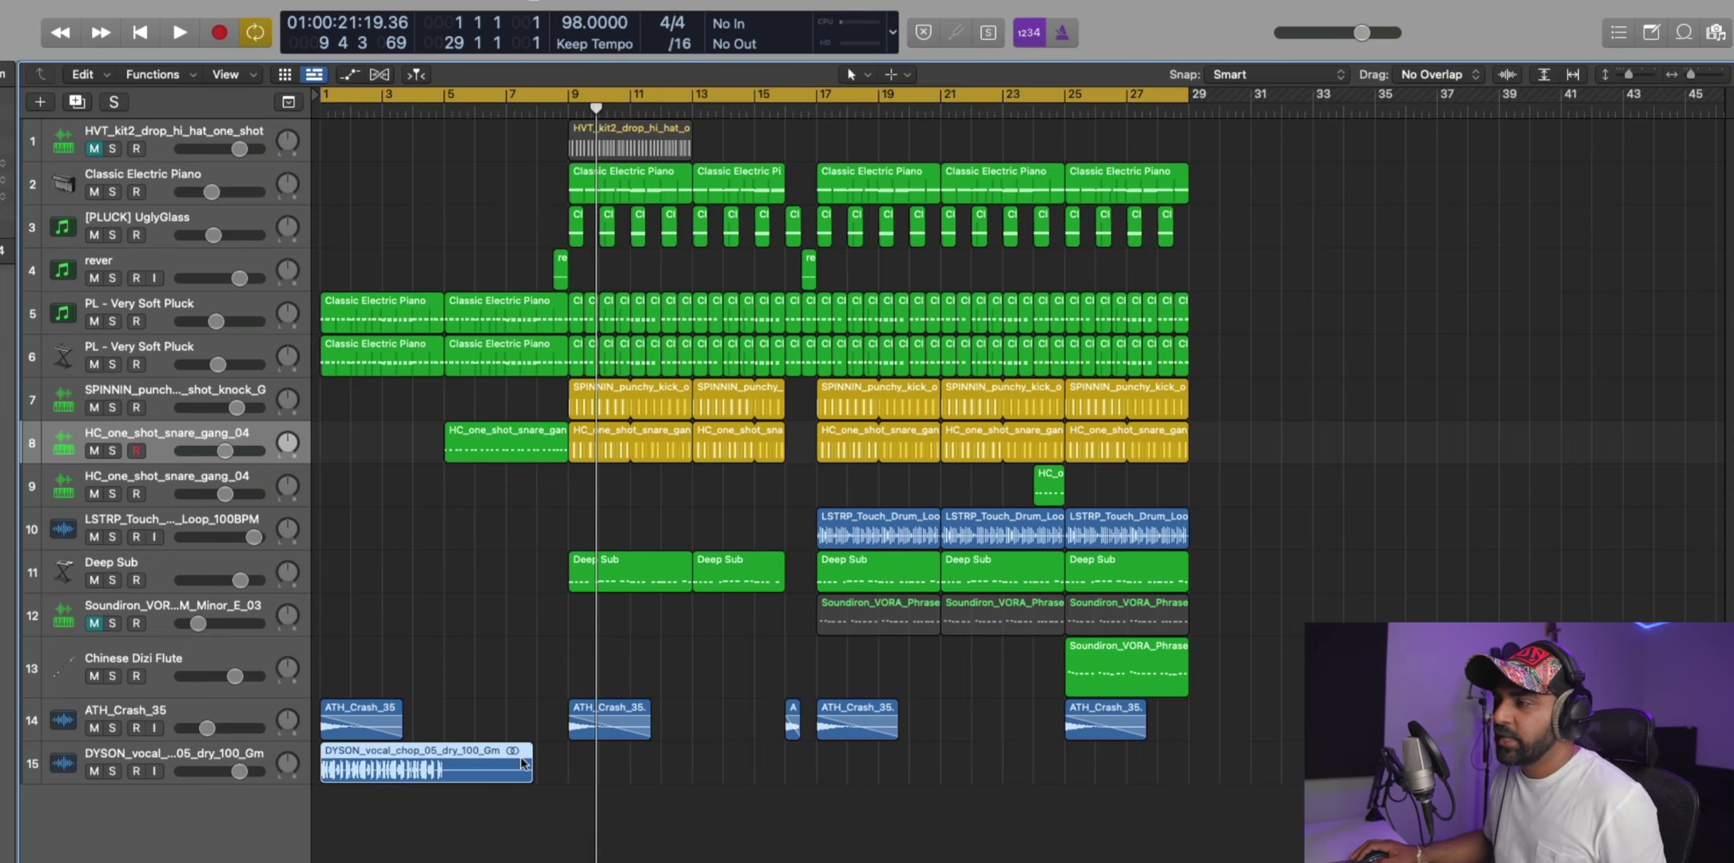
Process the DYSON vocal chop file with the Time and Pitch Machine from 100 to 98 bpm.
double_click(405, 756)
click(209, 528)
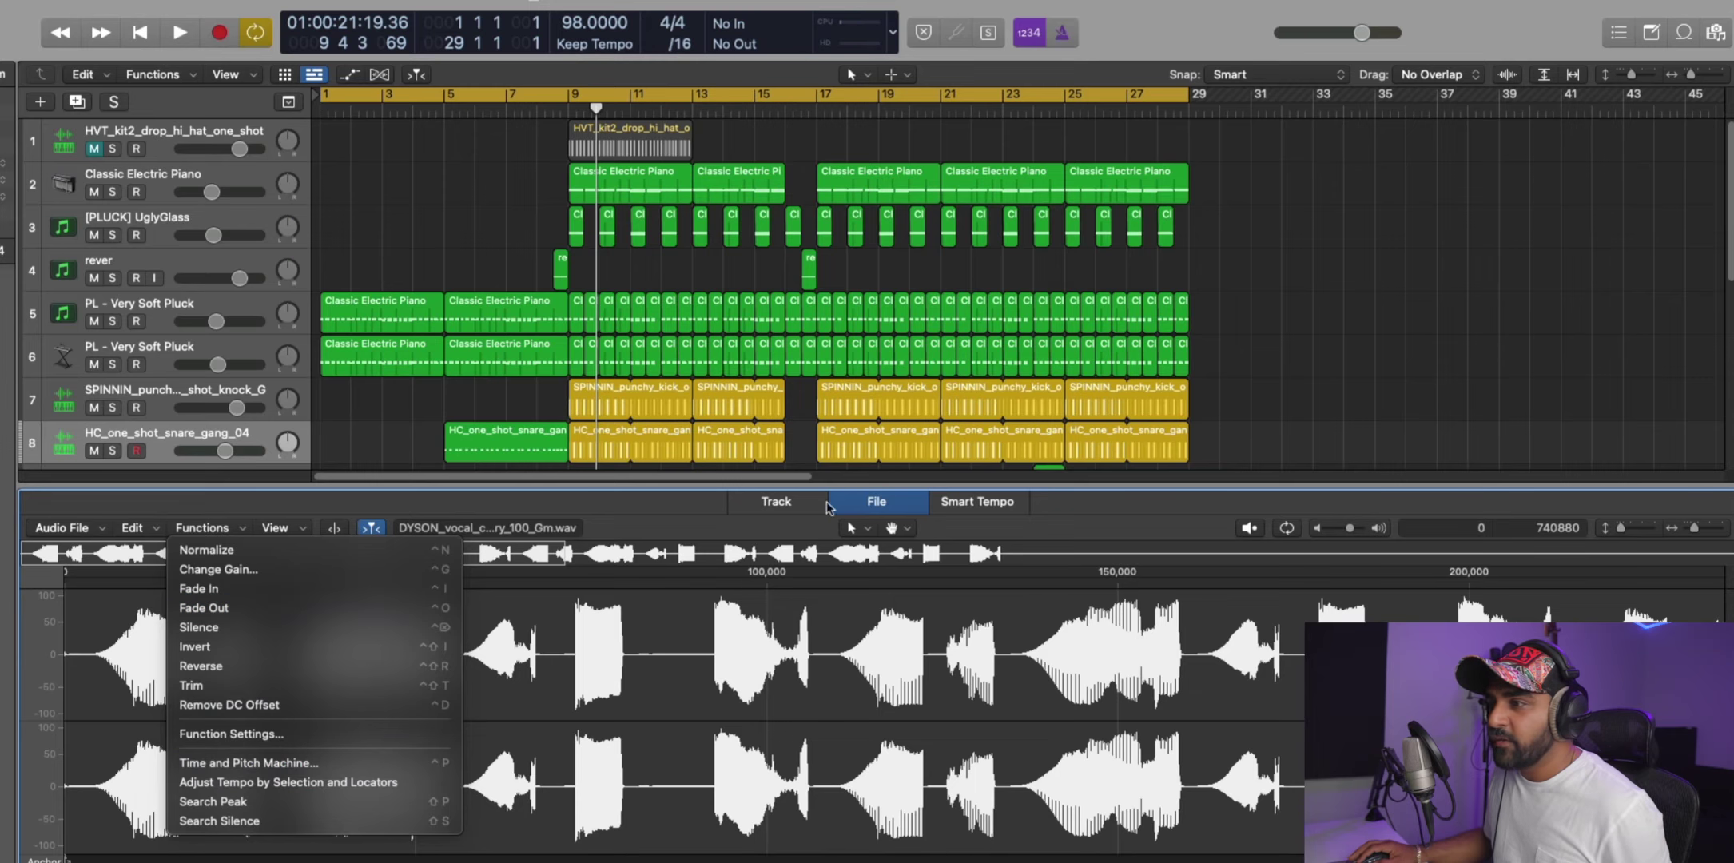
click(247, 763)
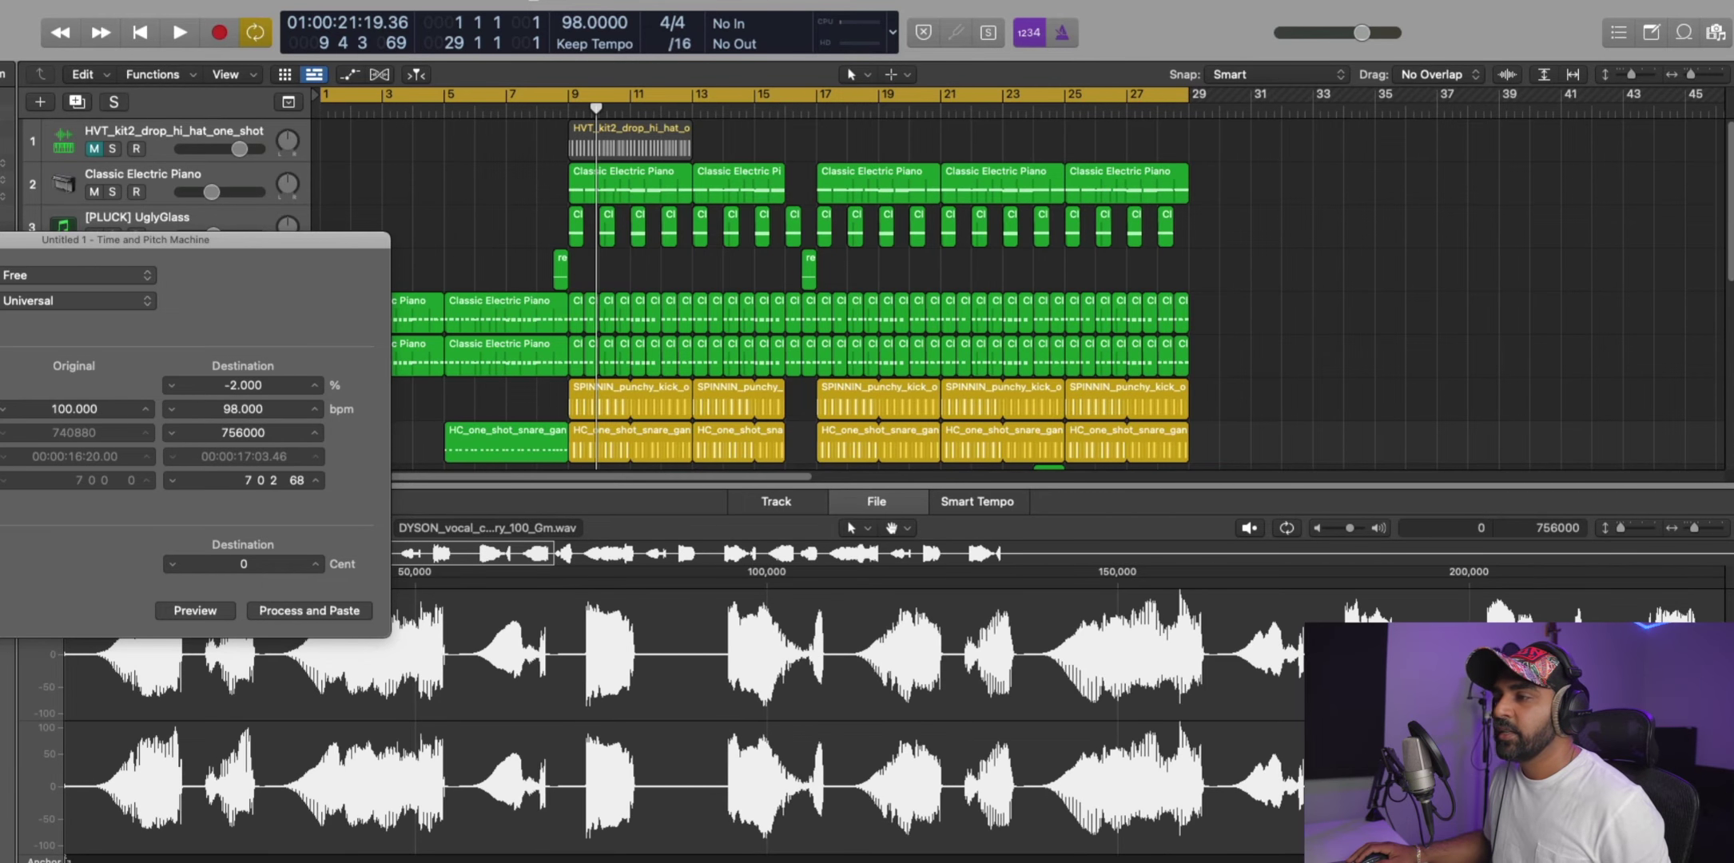
key(super+w)
key(e)
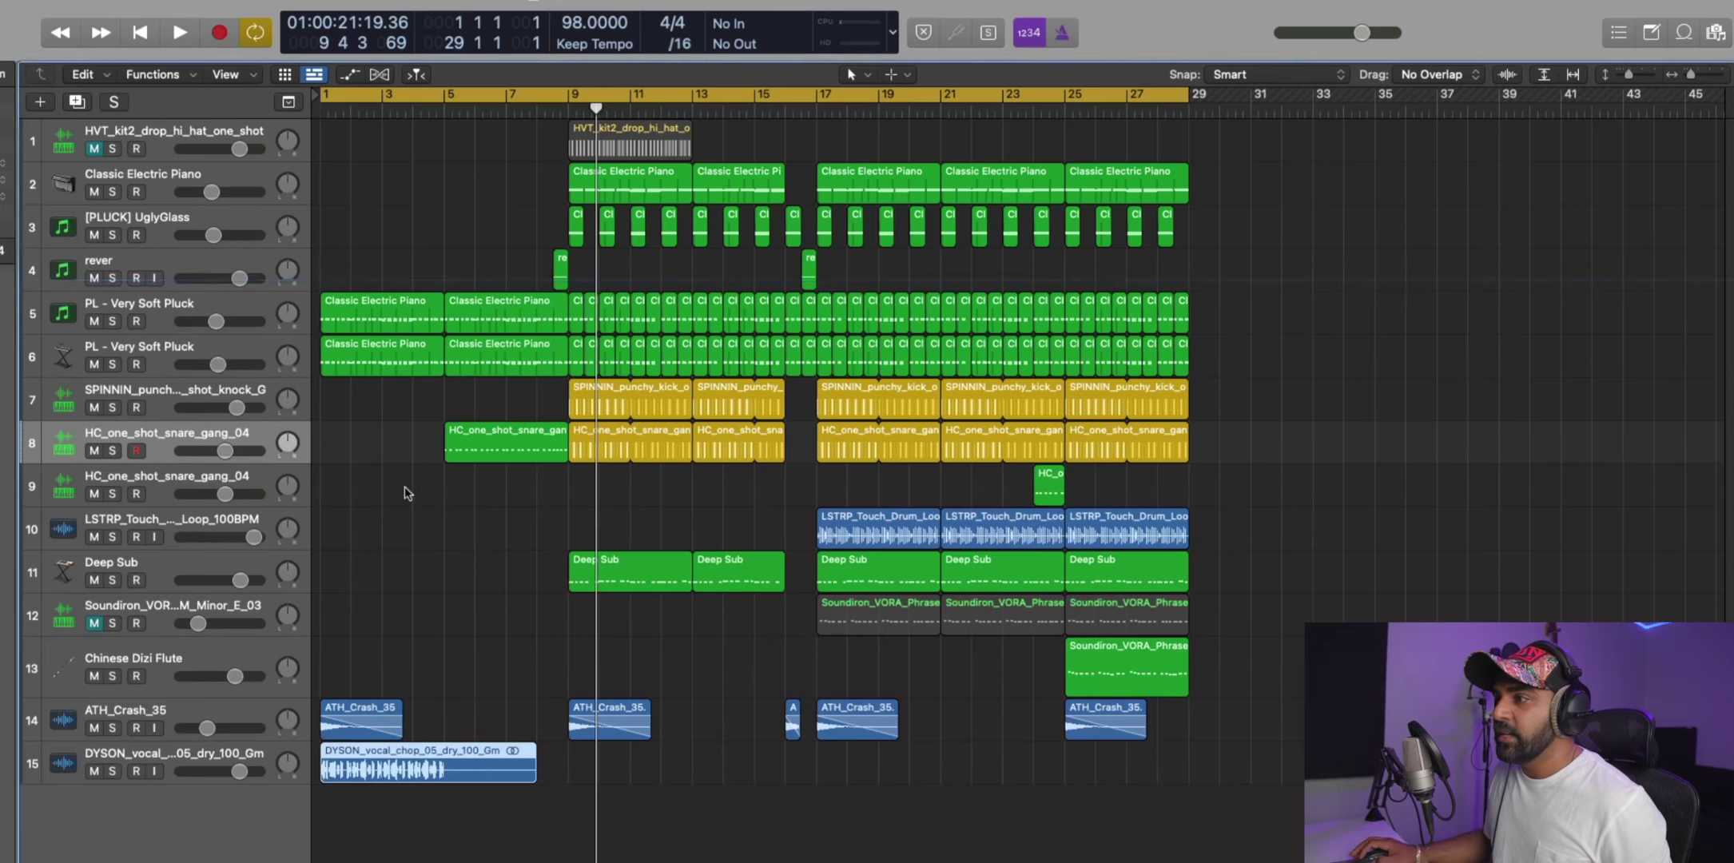
Transpose the DYSON vocal chop region by -3.
mouse_move(436, 768)
mouse_down()
mouse_move(687, 767)
mouse_move(447, 765)
mouse_move(467, 763)
mouse_up()
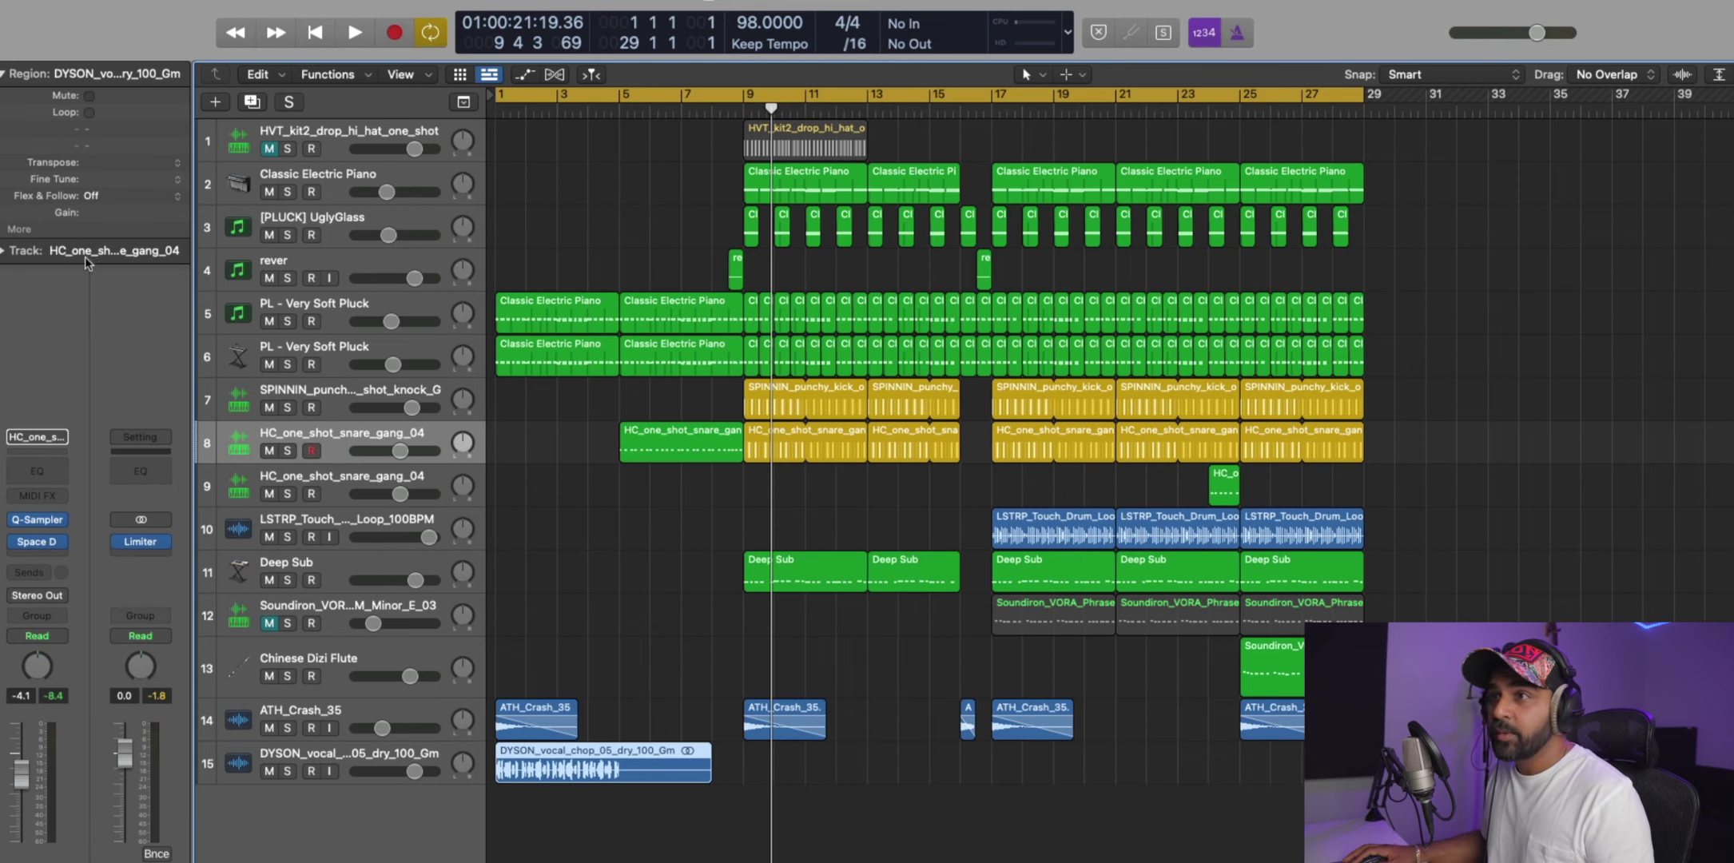
click(5, 251)
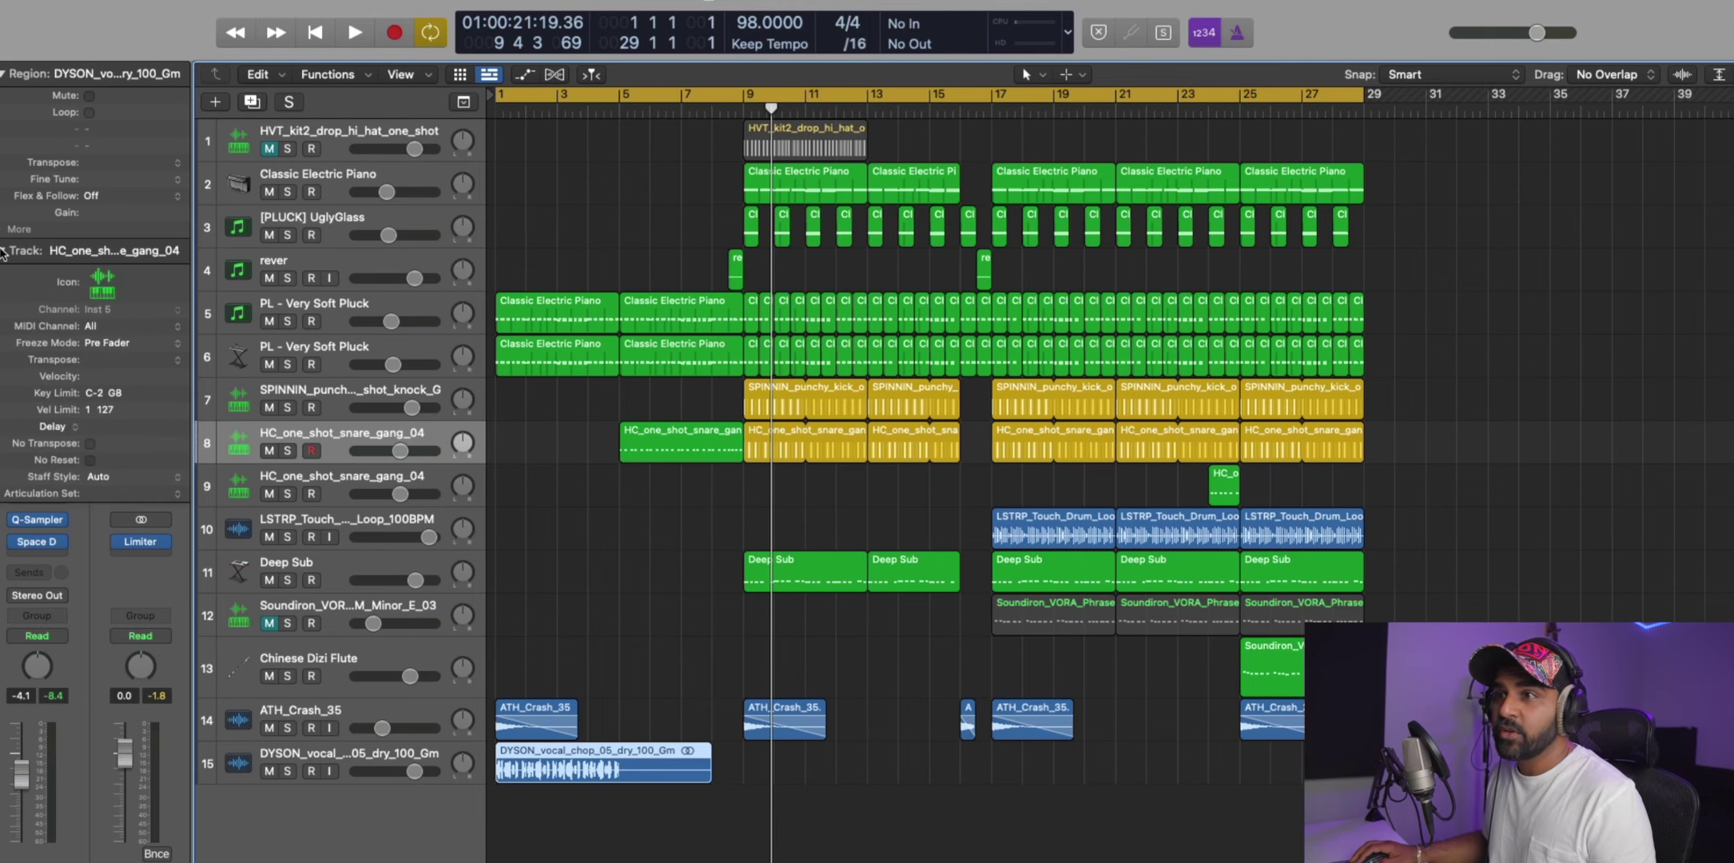
click(4, 253)
drag(93, 165, 94, 175)
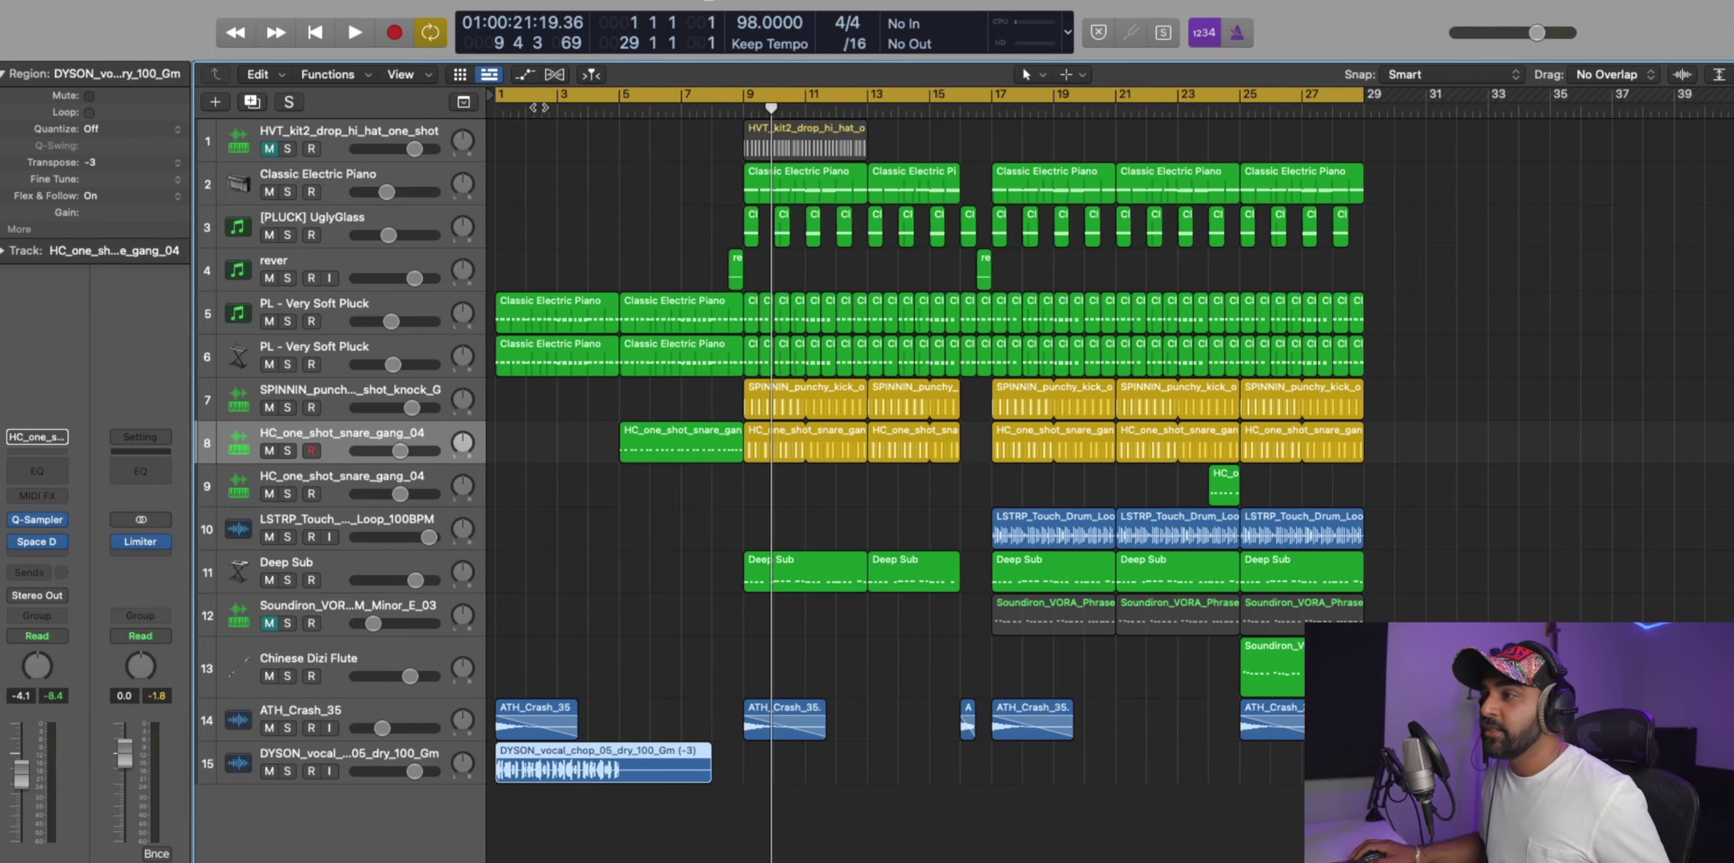
Move the vocal chop region to bar 5 and cycle bars 5–9, lowering the vocal track's volume during playback.
drag(572, 765, 696, 765)
drag(624, 94, 743, 94)
key(space)
drag(415, 771, 372, 771)
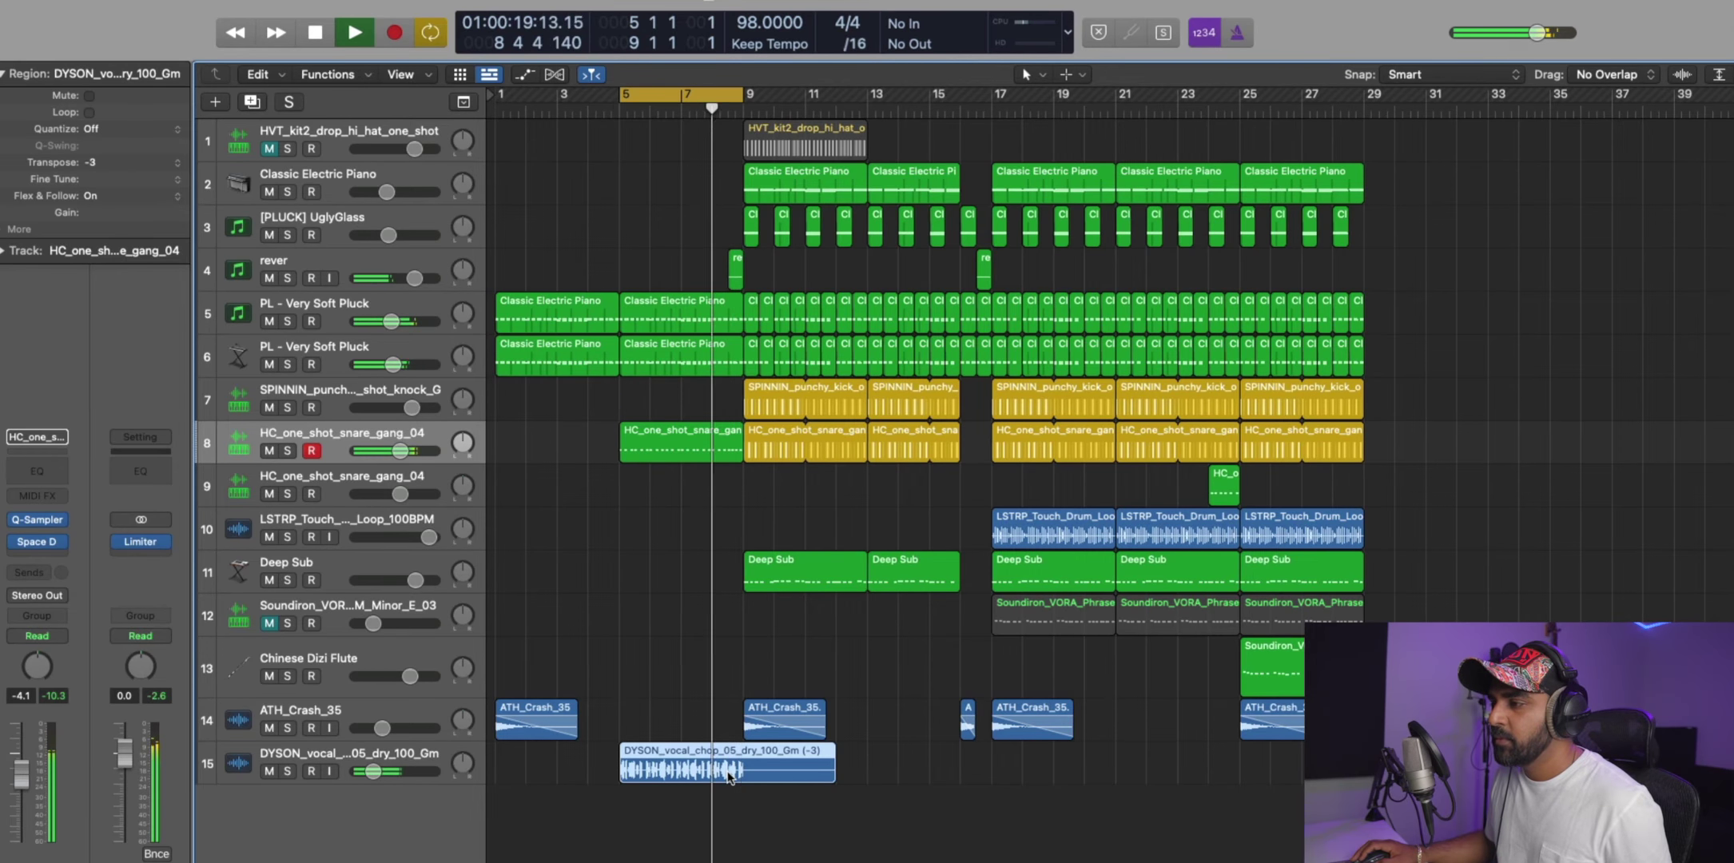
key(space)
Move the vocal chop region to bar 17, trim it to end at bar 21 and loop it to bar 25.
drag(710, 769, 1021, 769)
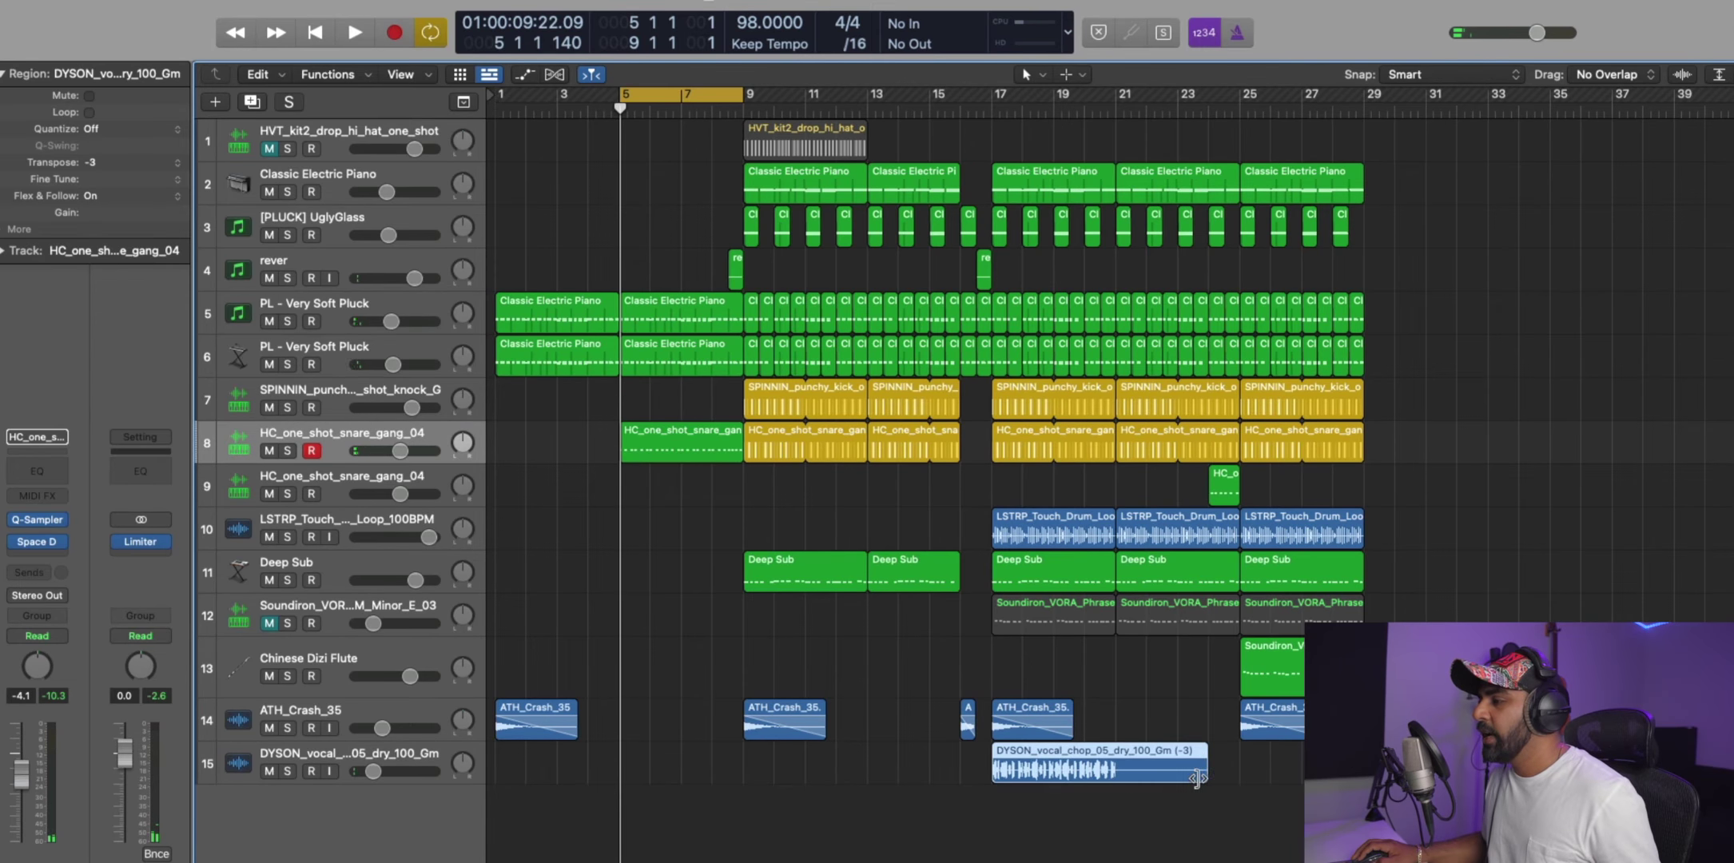
drag(1197, 777, 1103, 778)
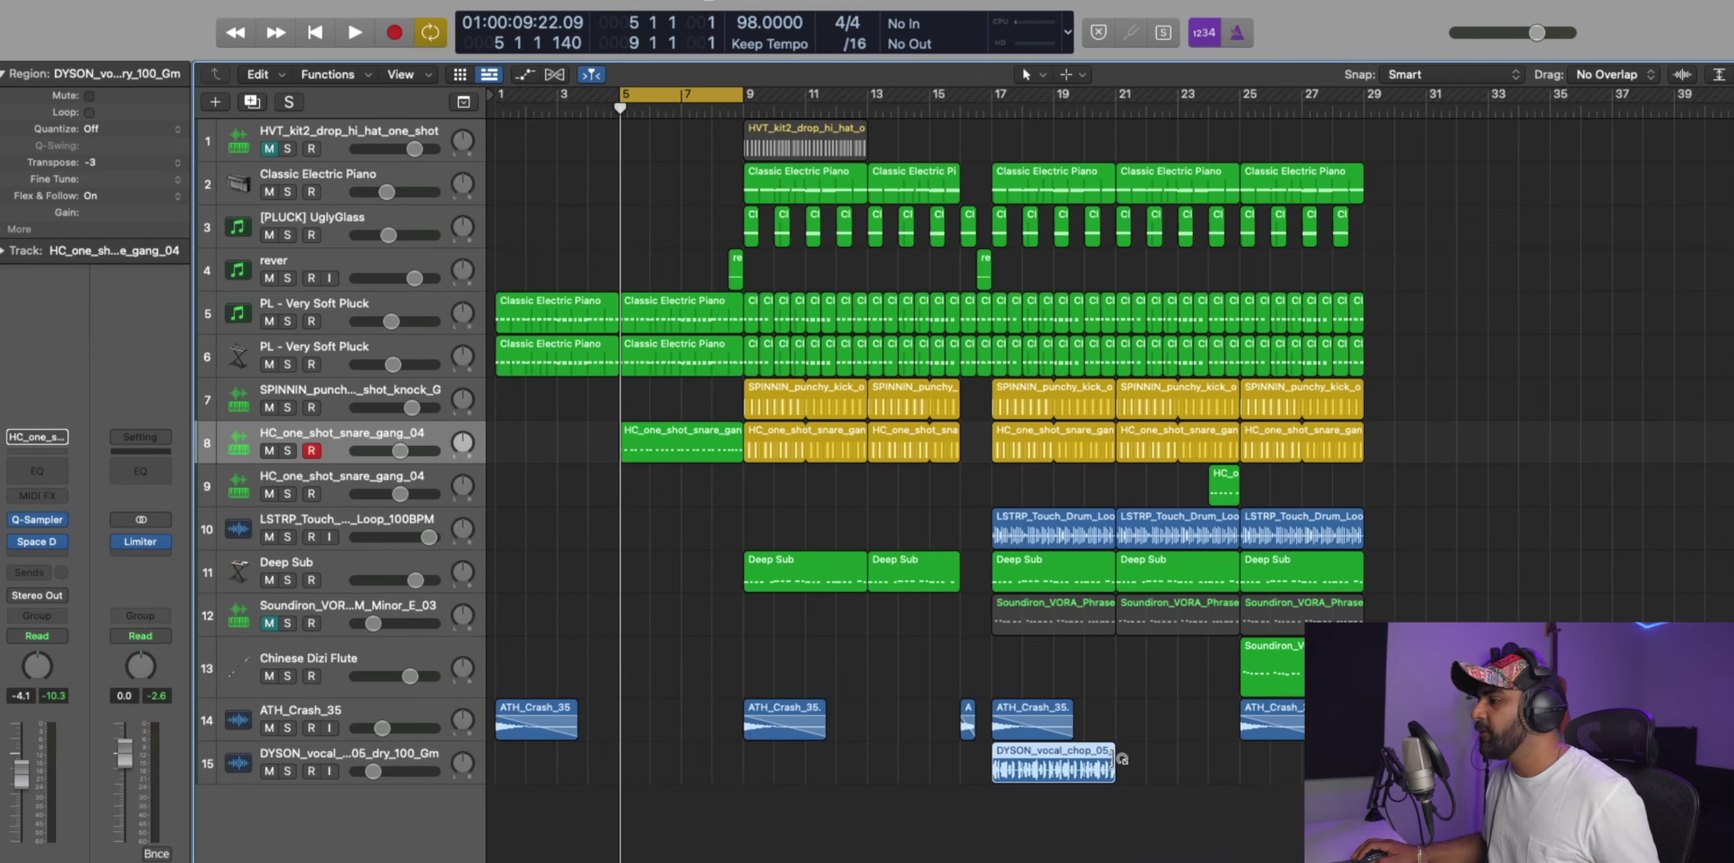
drag(1122, 759, 1240, 763)
Cycle bars 17–25, lower the vocal chop track's volume slightly and play the section back.
drag(999, 109, 1238, 109)
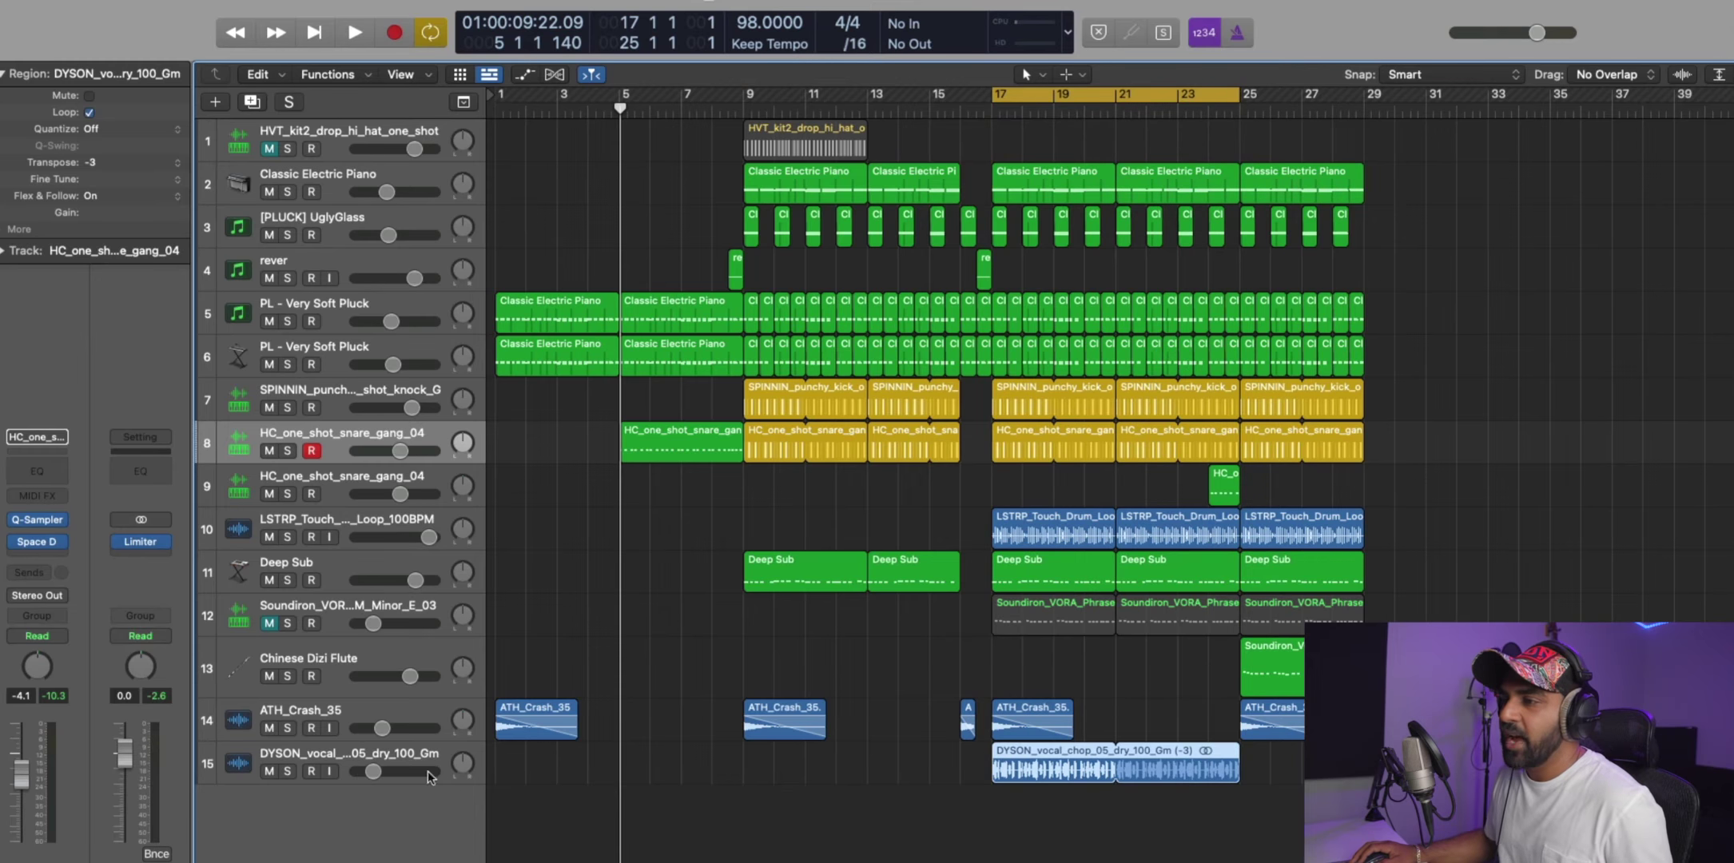
drag(361, 779, 354, 779)
key(space)
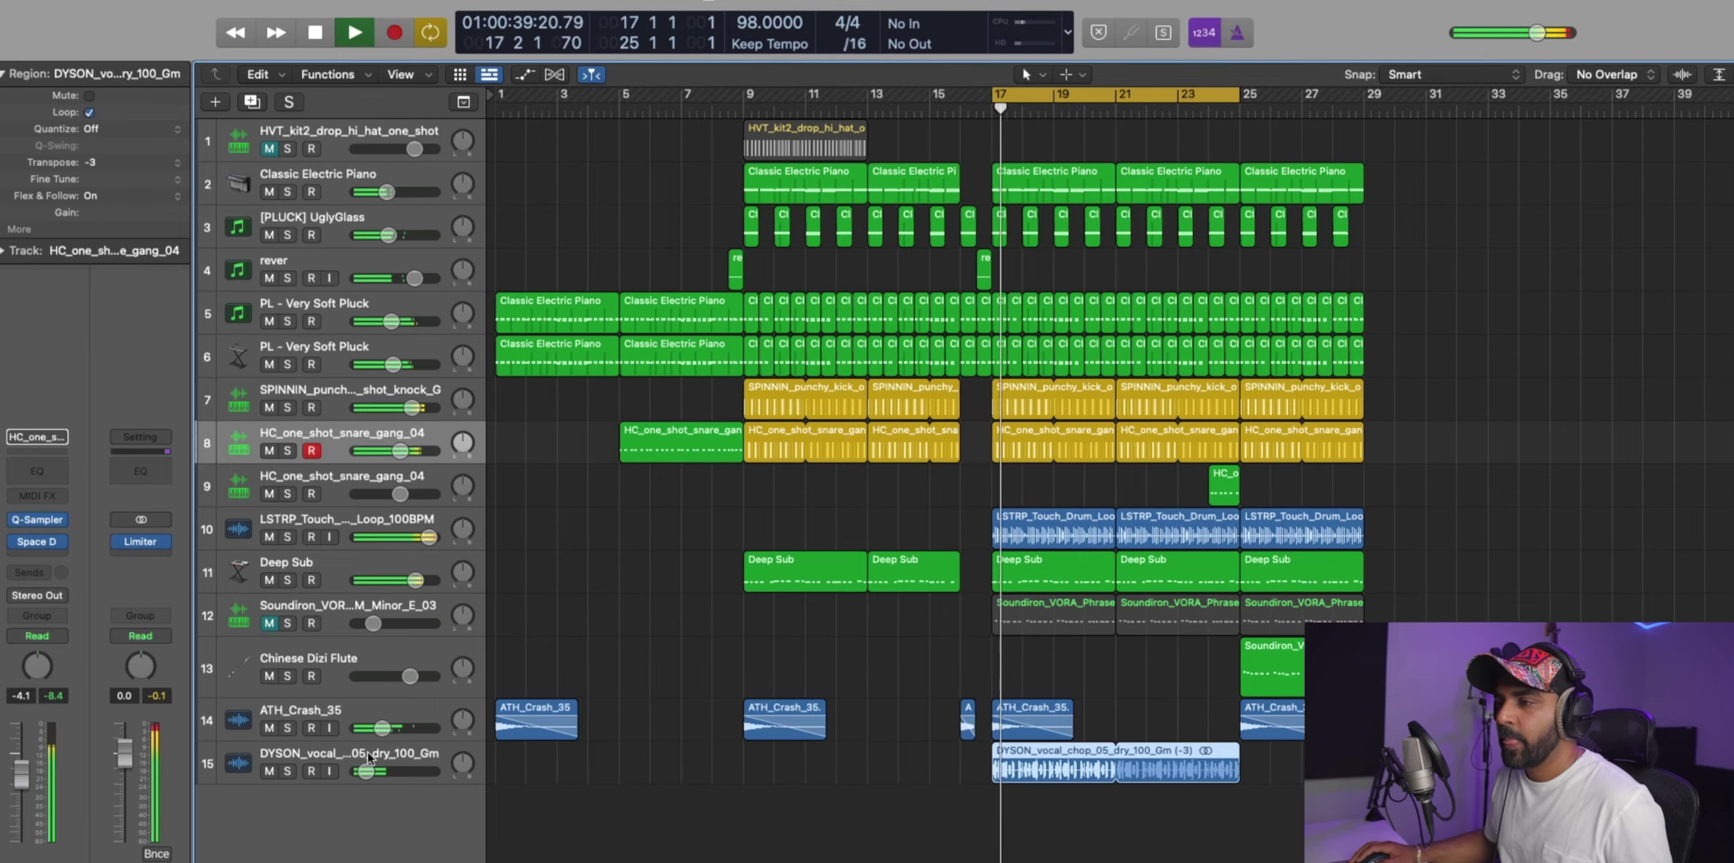
Insert the Phat FX effect on the DYSON vocal chop track.
click(50, 766)
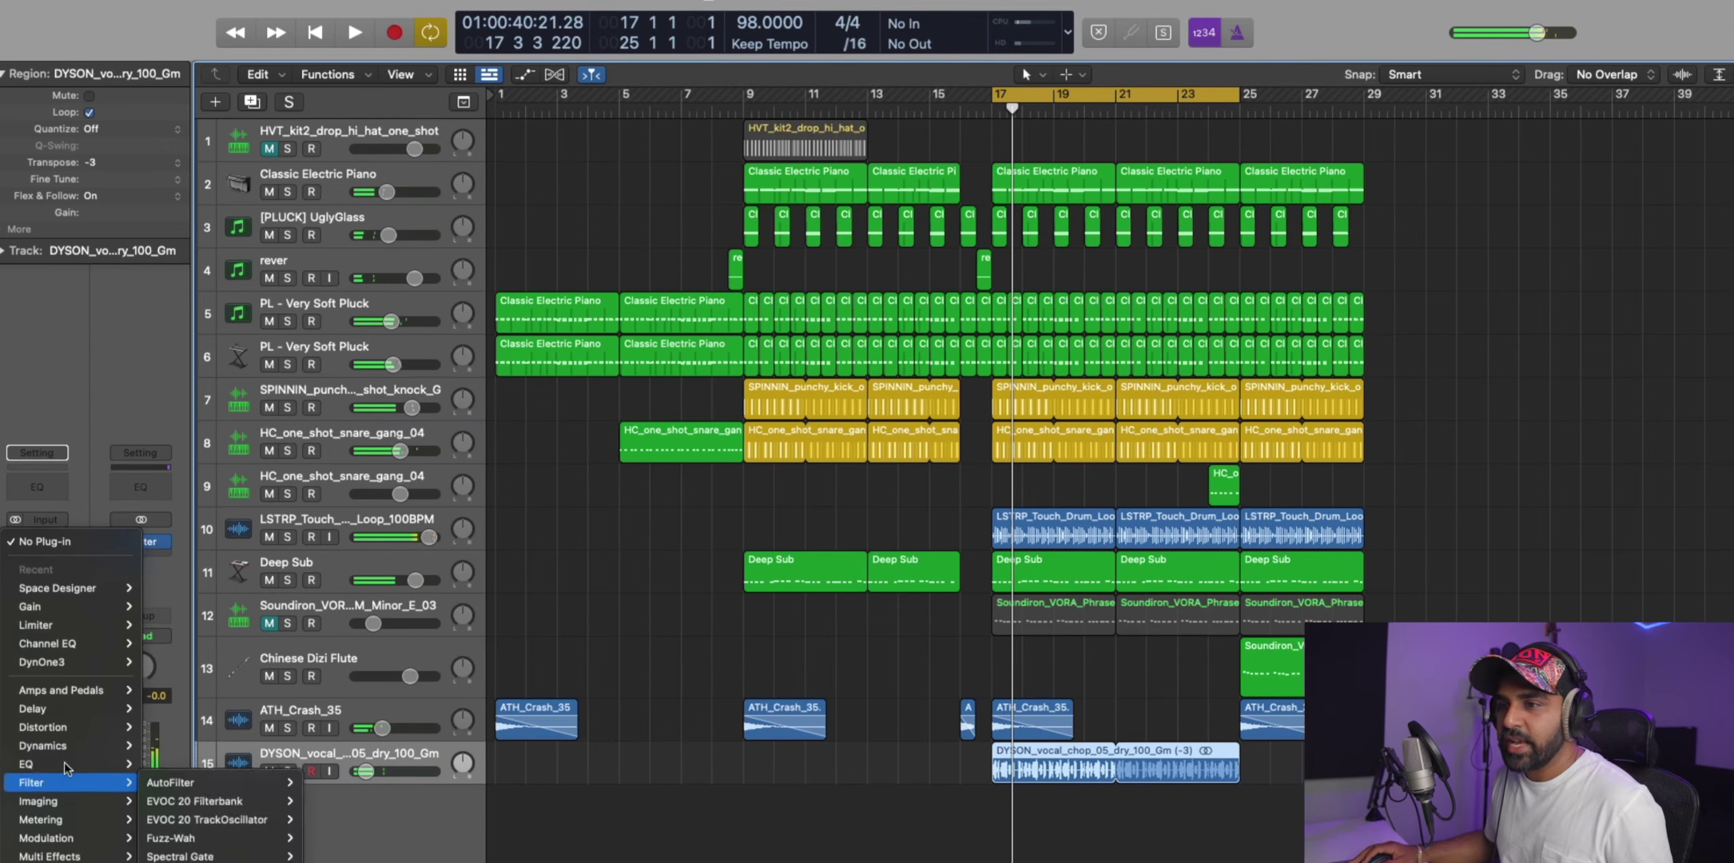
mouse_move(80, 755)
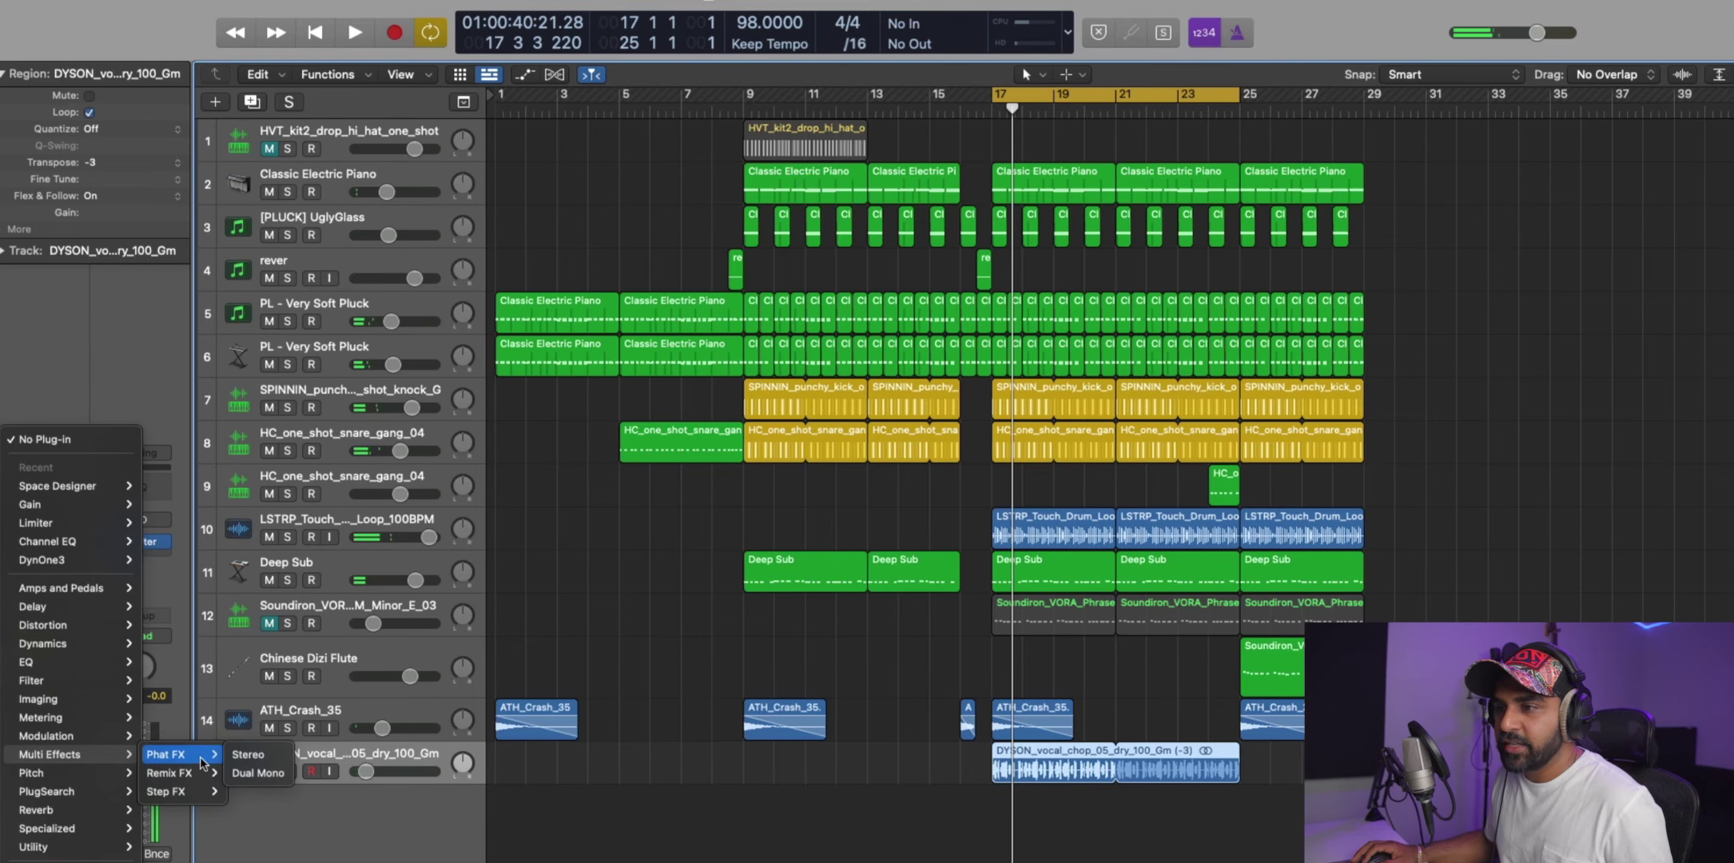
click(467, 779)
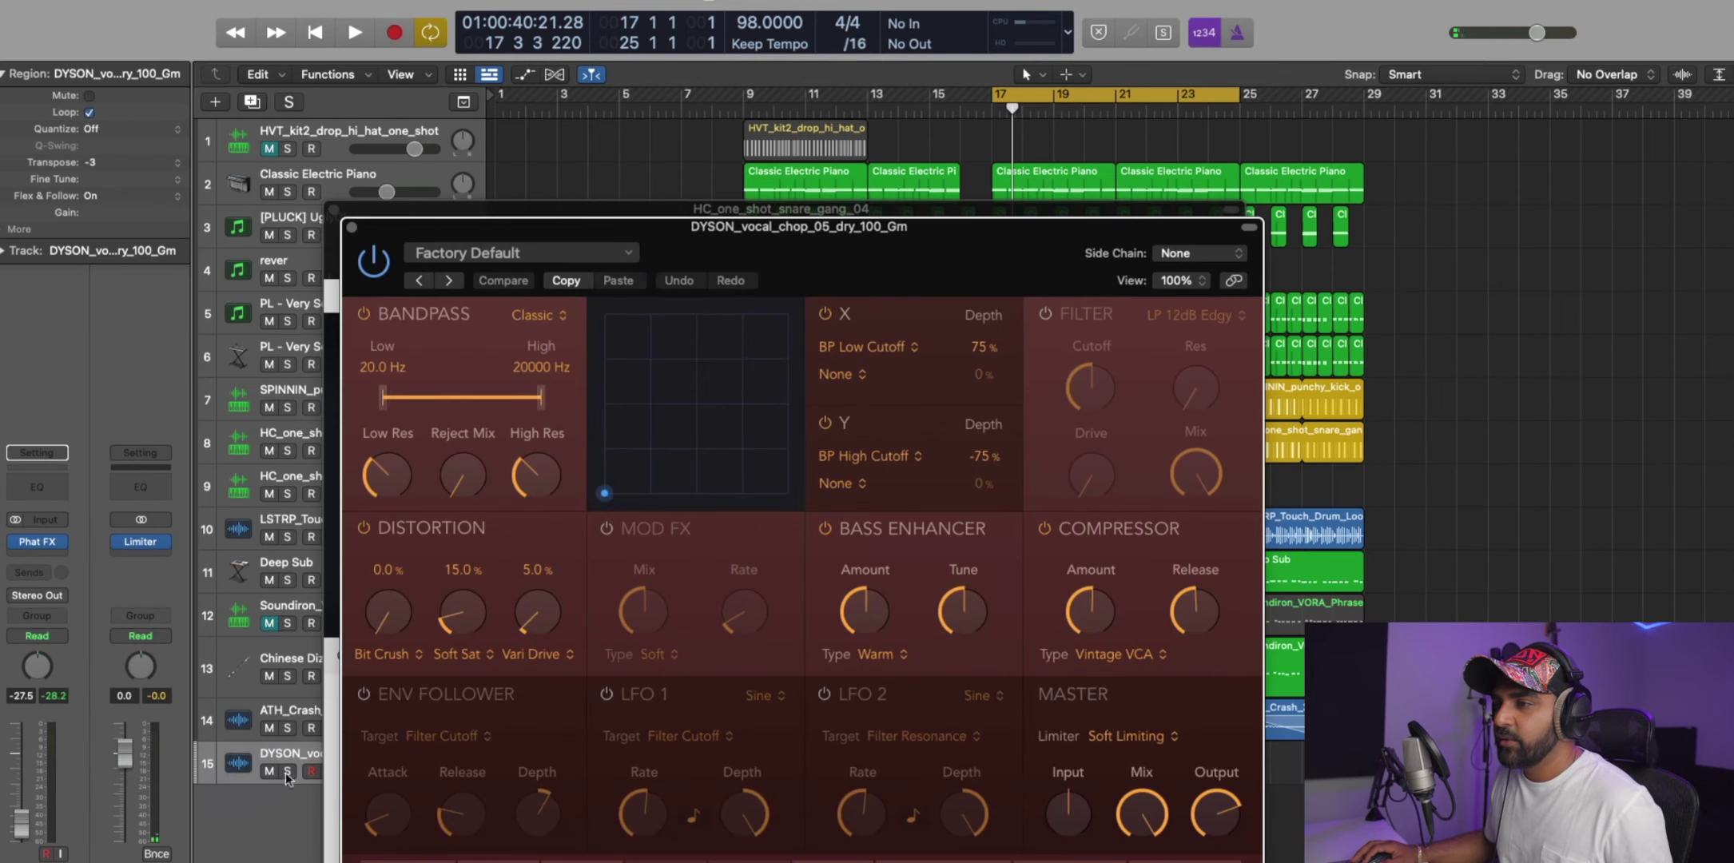
Solo the vocal chop track, audition Phat FX presets during playback and load Dirty Tube Wobble, closing the plug-in windows.
click(287, 772)
key(space)
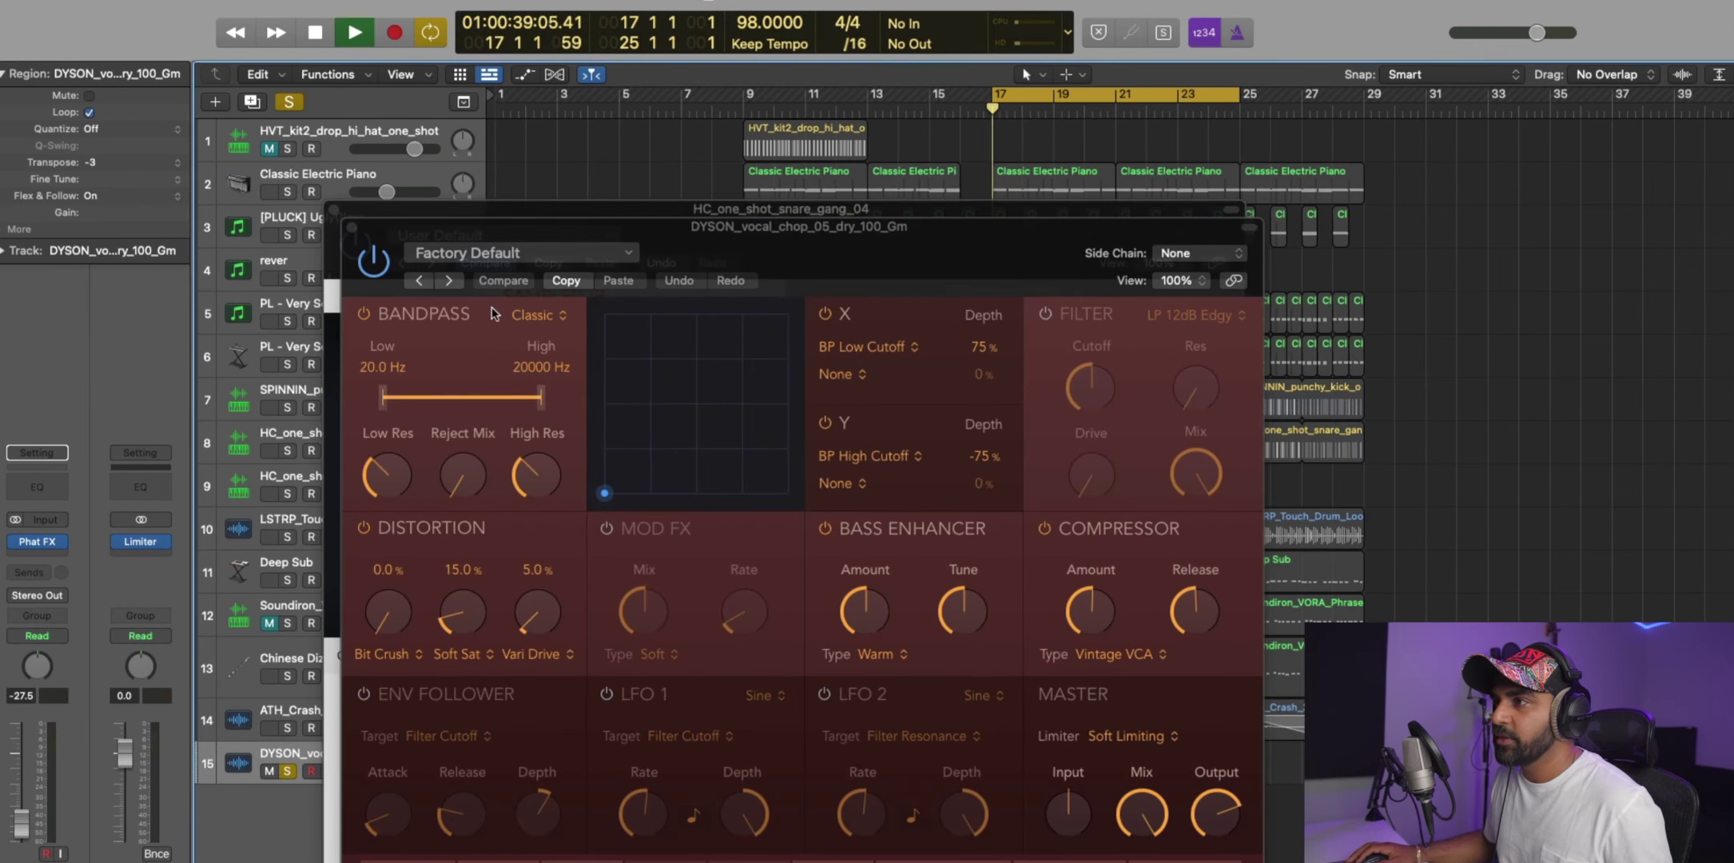
click(445, 284)
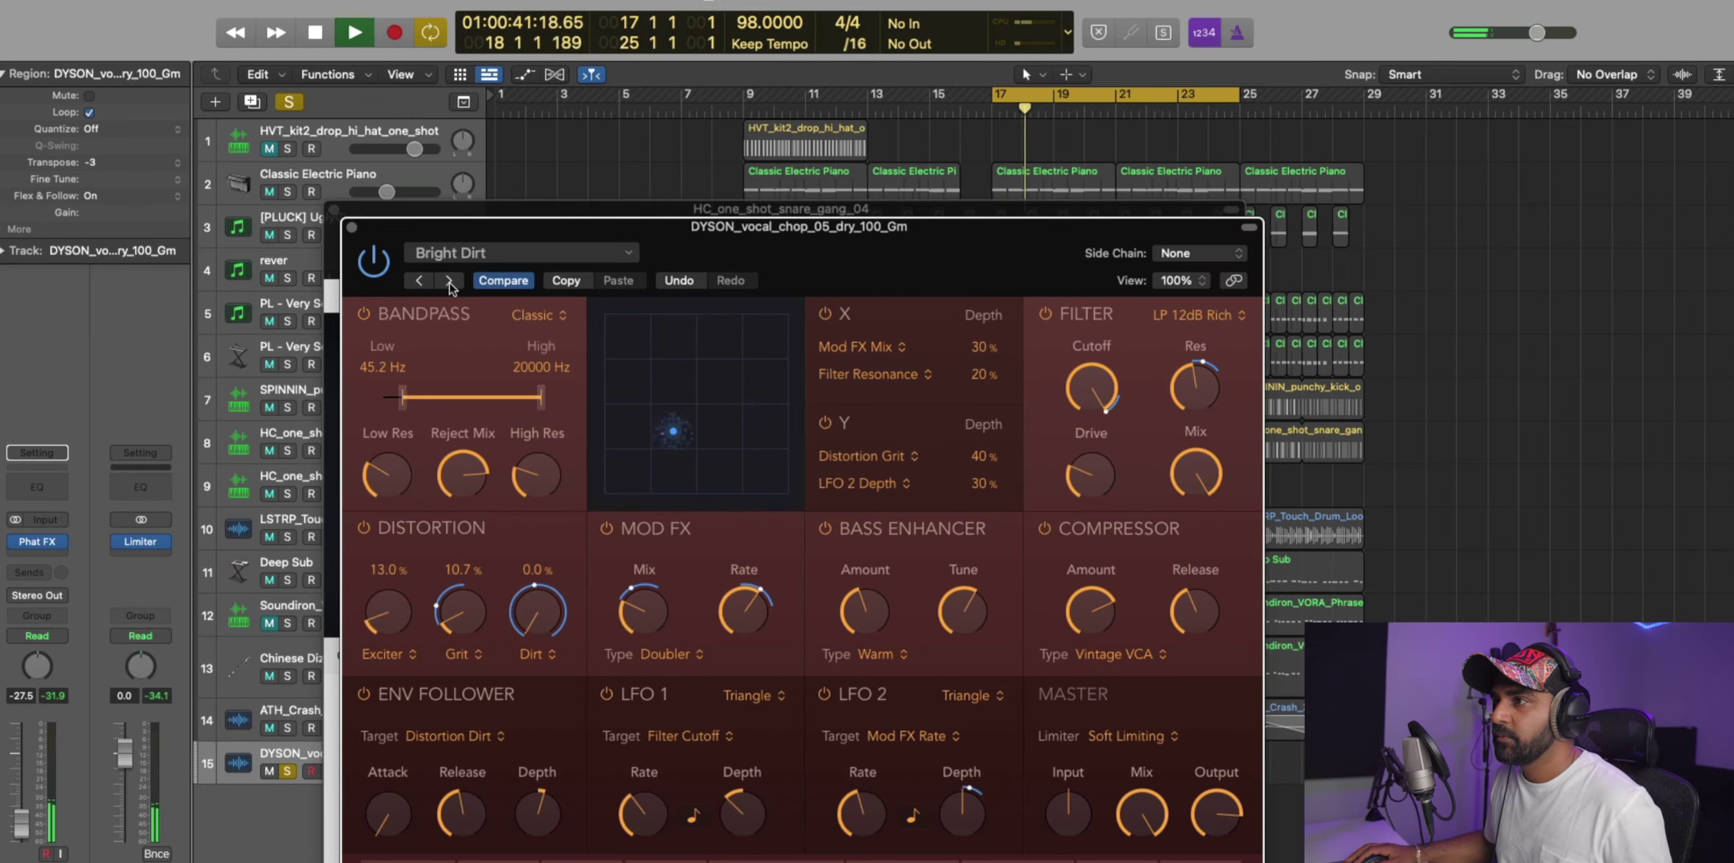
click(446, 281)
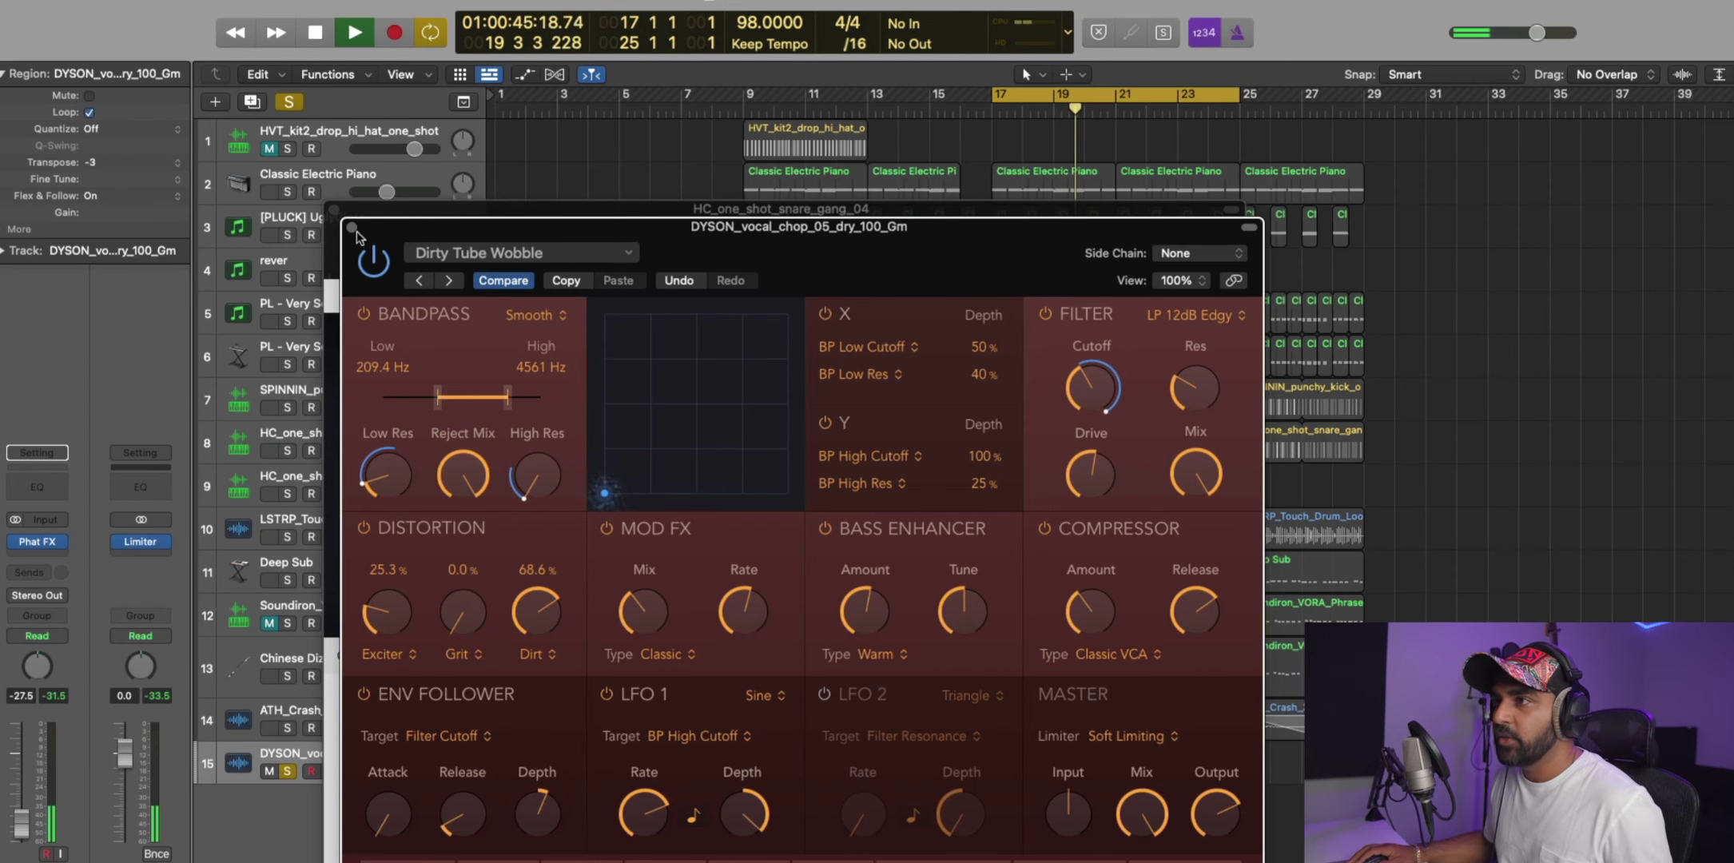
click(354, 230)
click(334, 210)
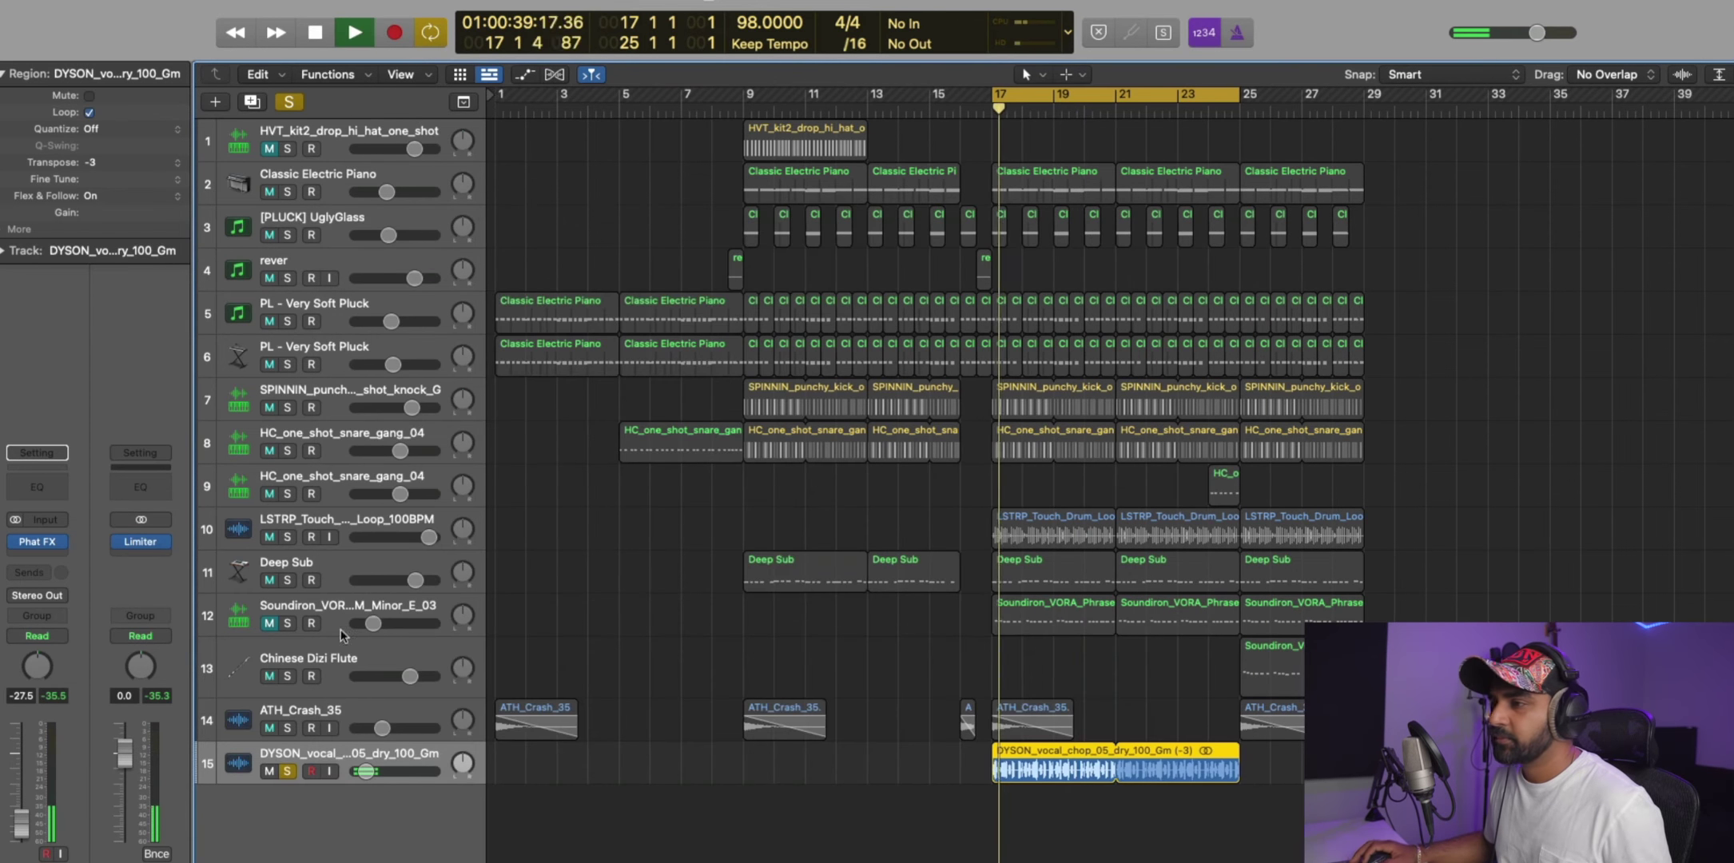
Unsolo the vocal chop track, set its volume to about -27.0 dB and play the section with all tracks.
click(289, 771)
key(space)
mouse_move(362, 775)
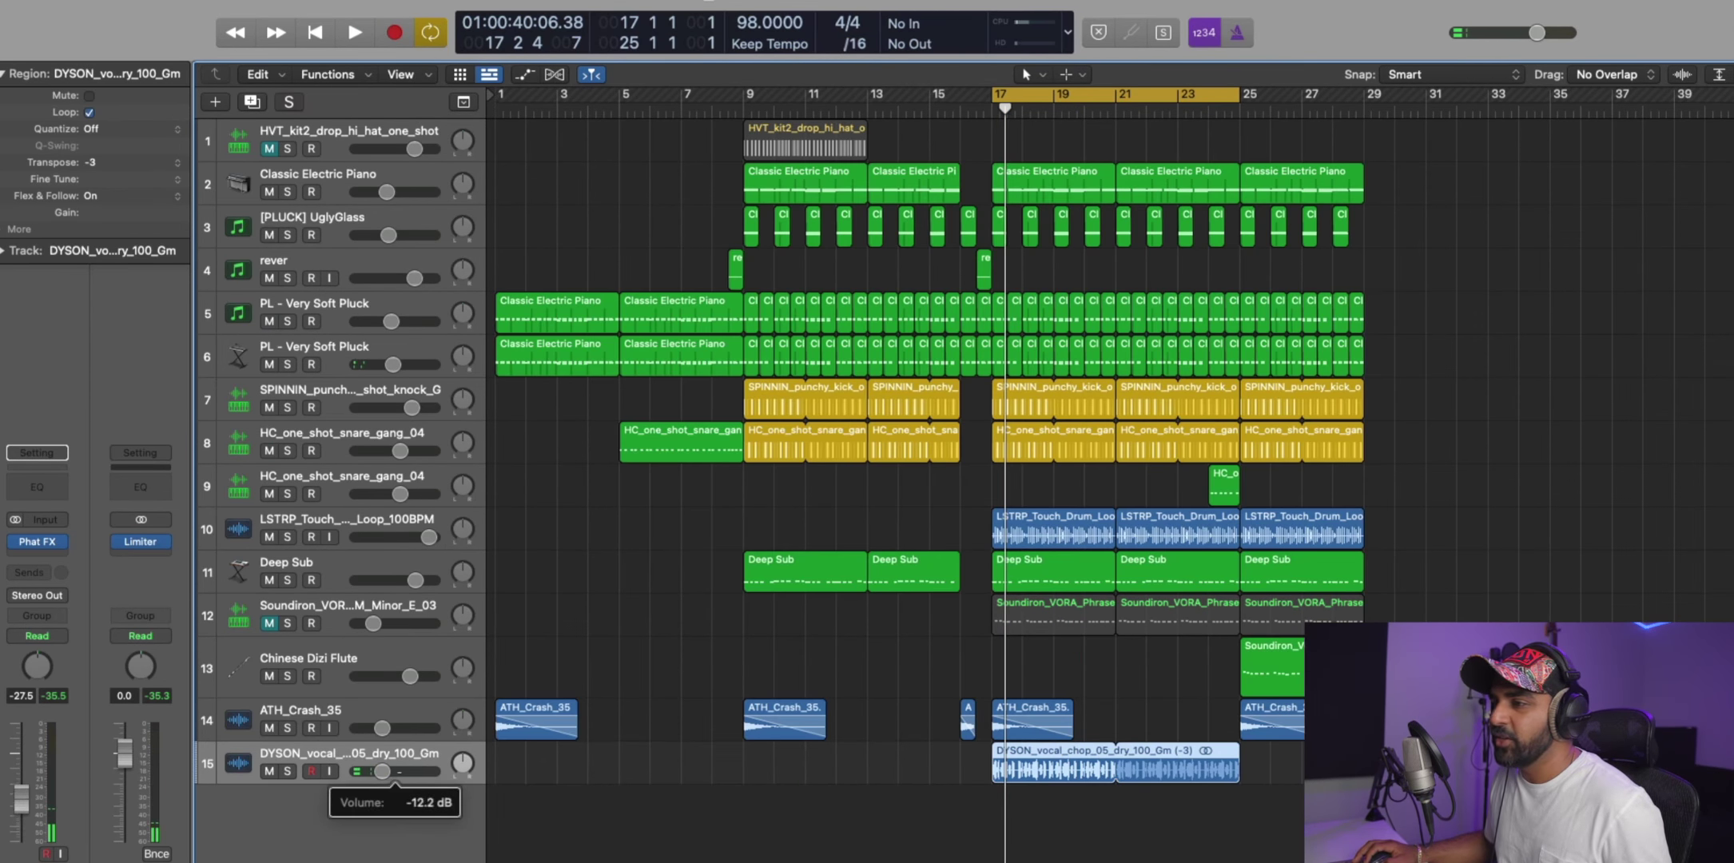
key(space)
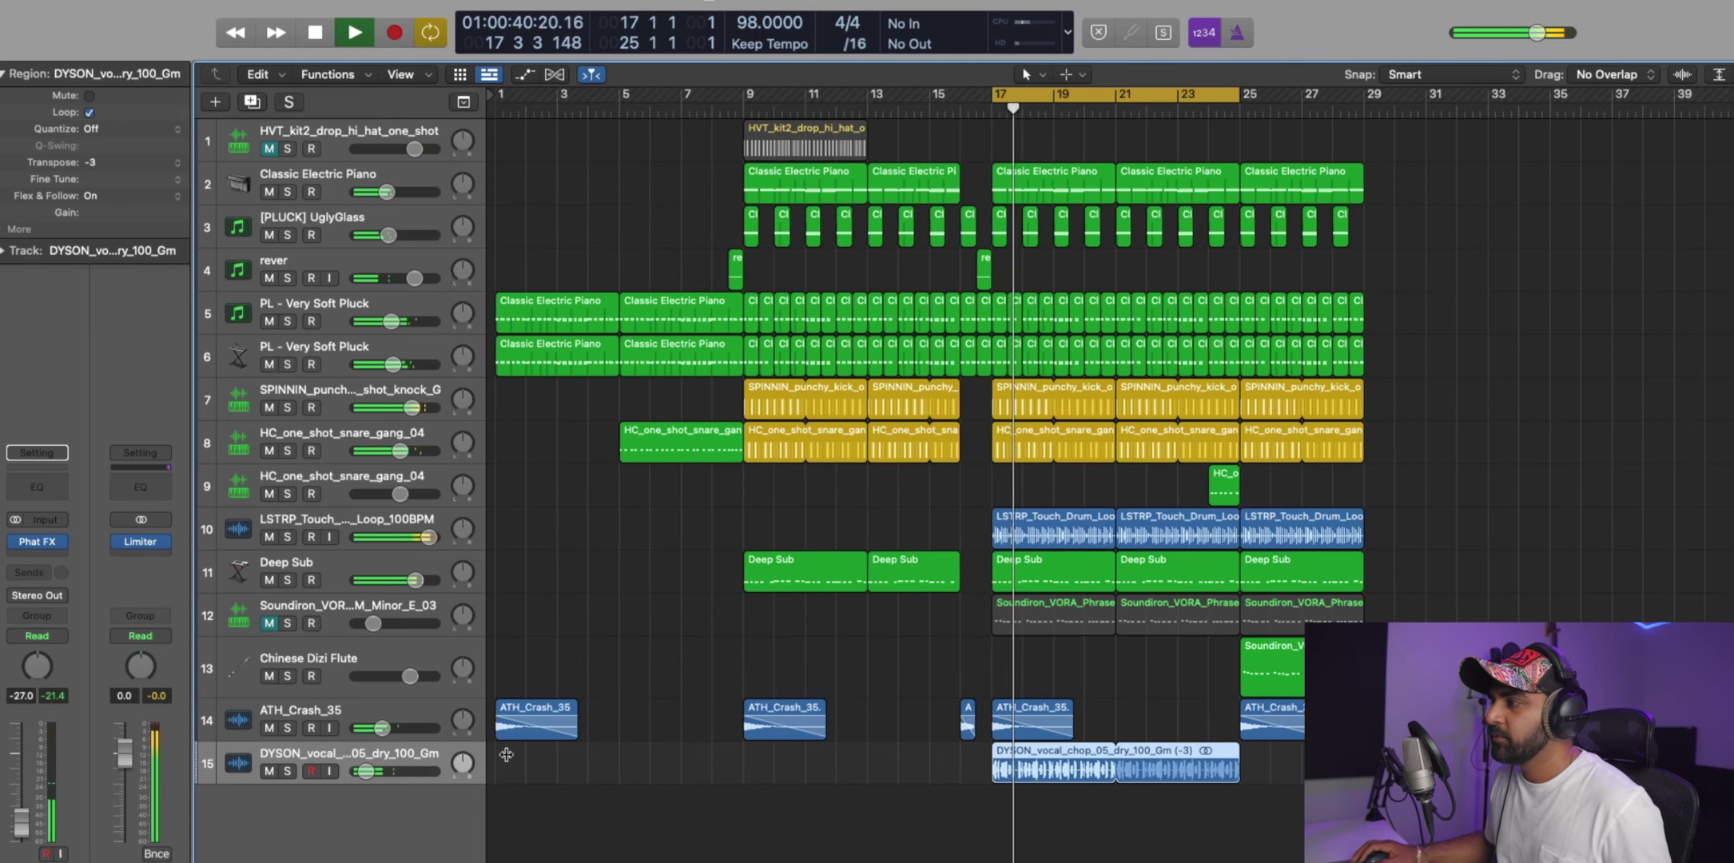
scroll(1031, 623, right, 5)
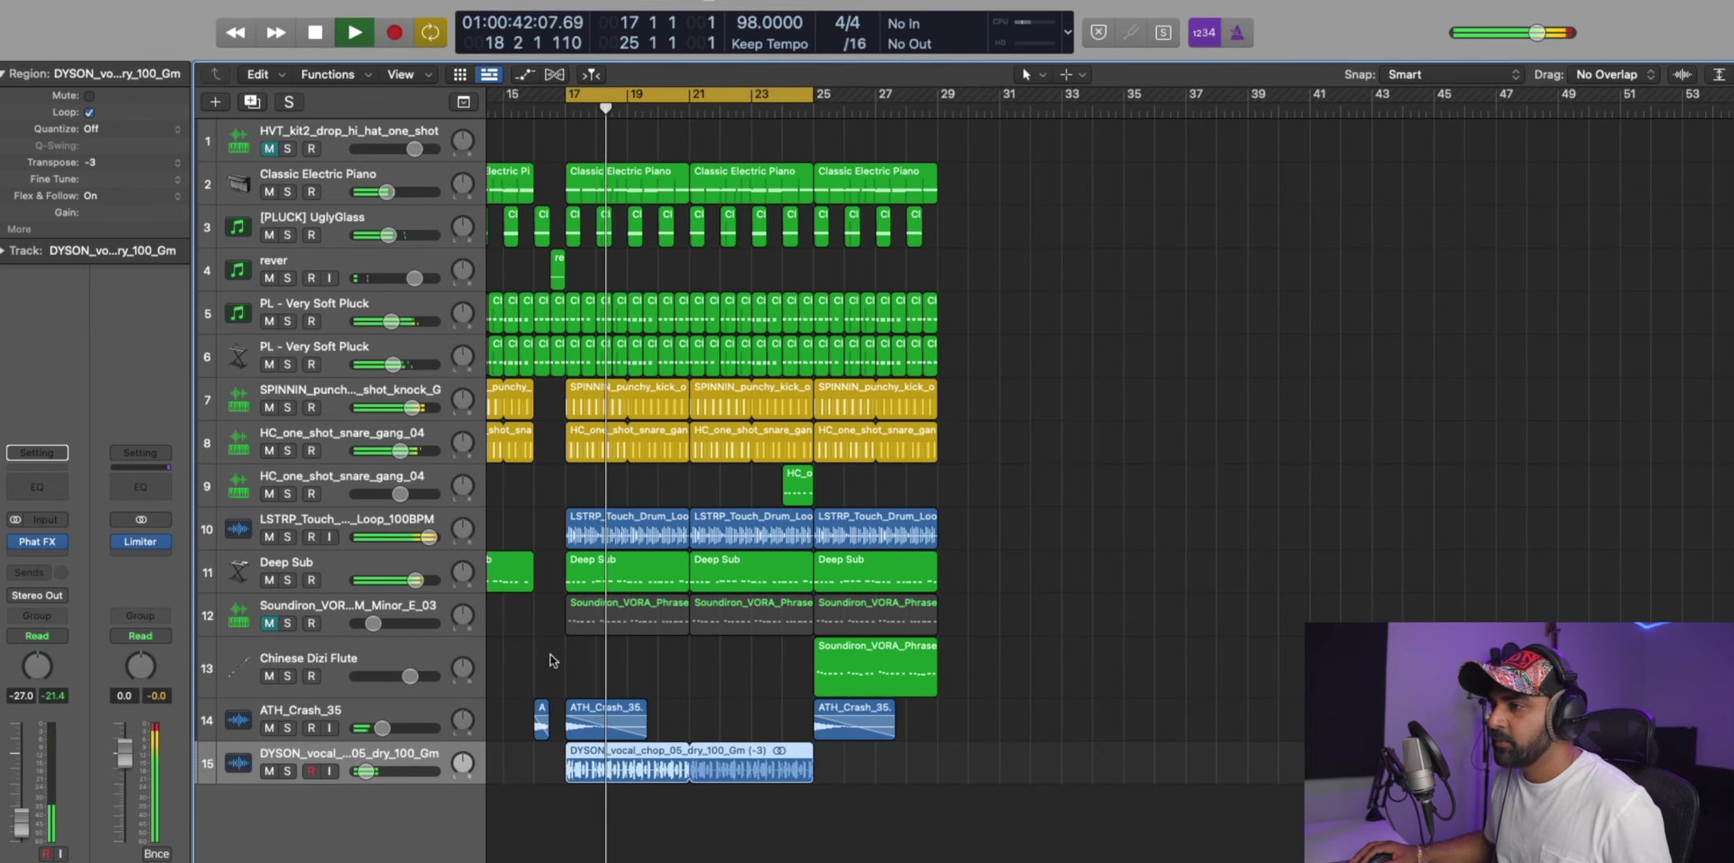
Add a Soprano Sax software instrument track and record a melody on it from bar 17.
click(396, 689)
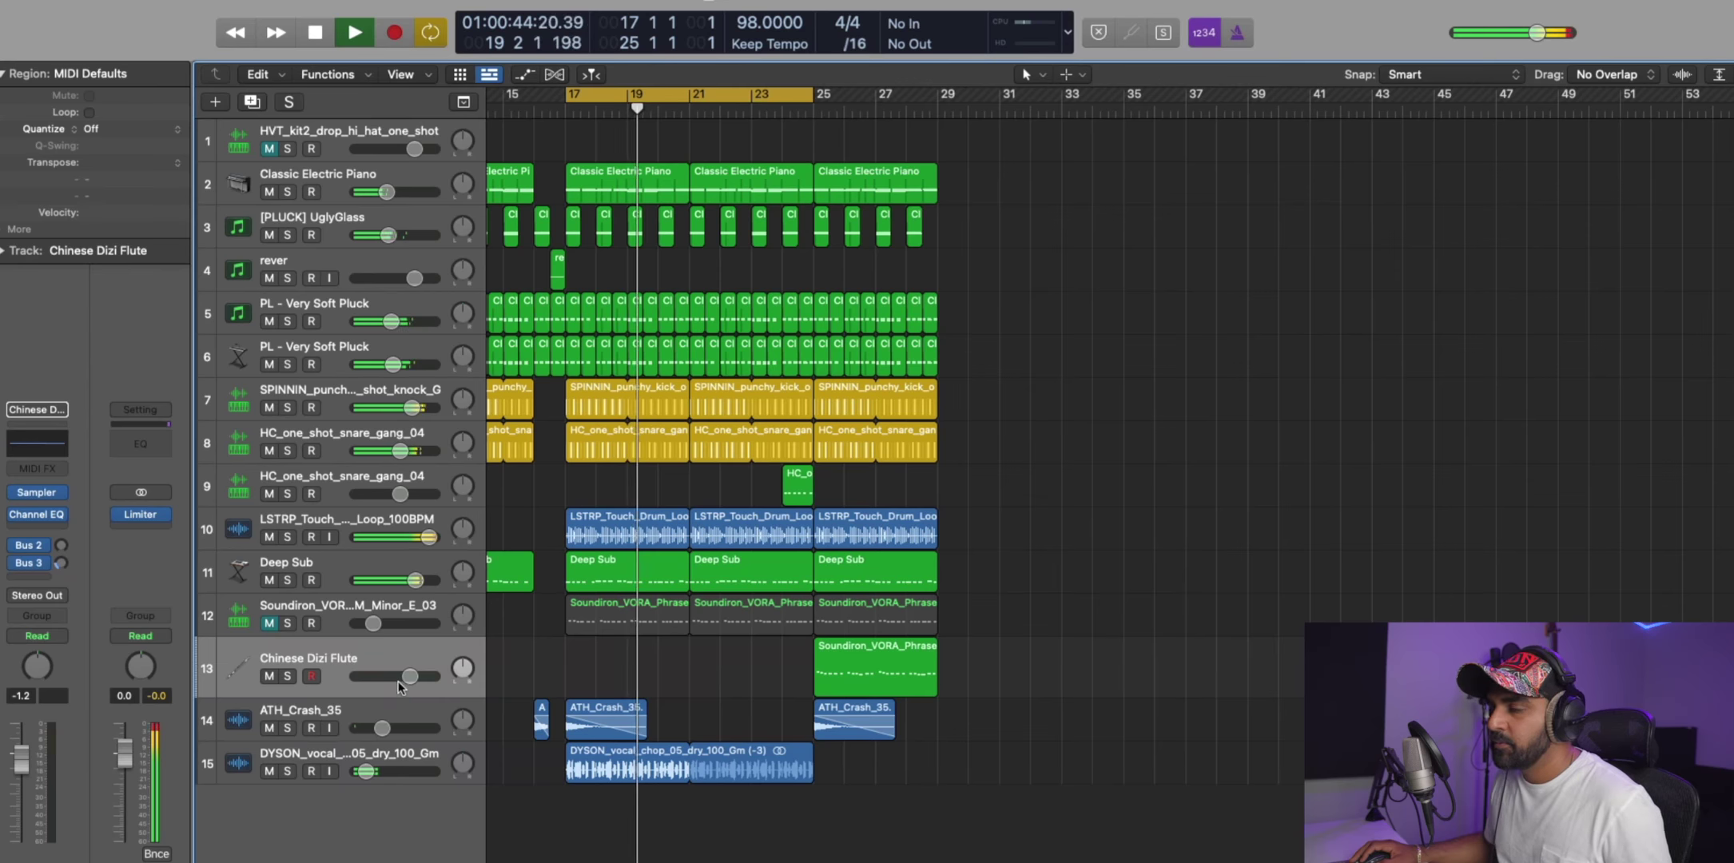
key(alt+super+s)
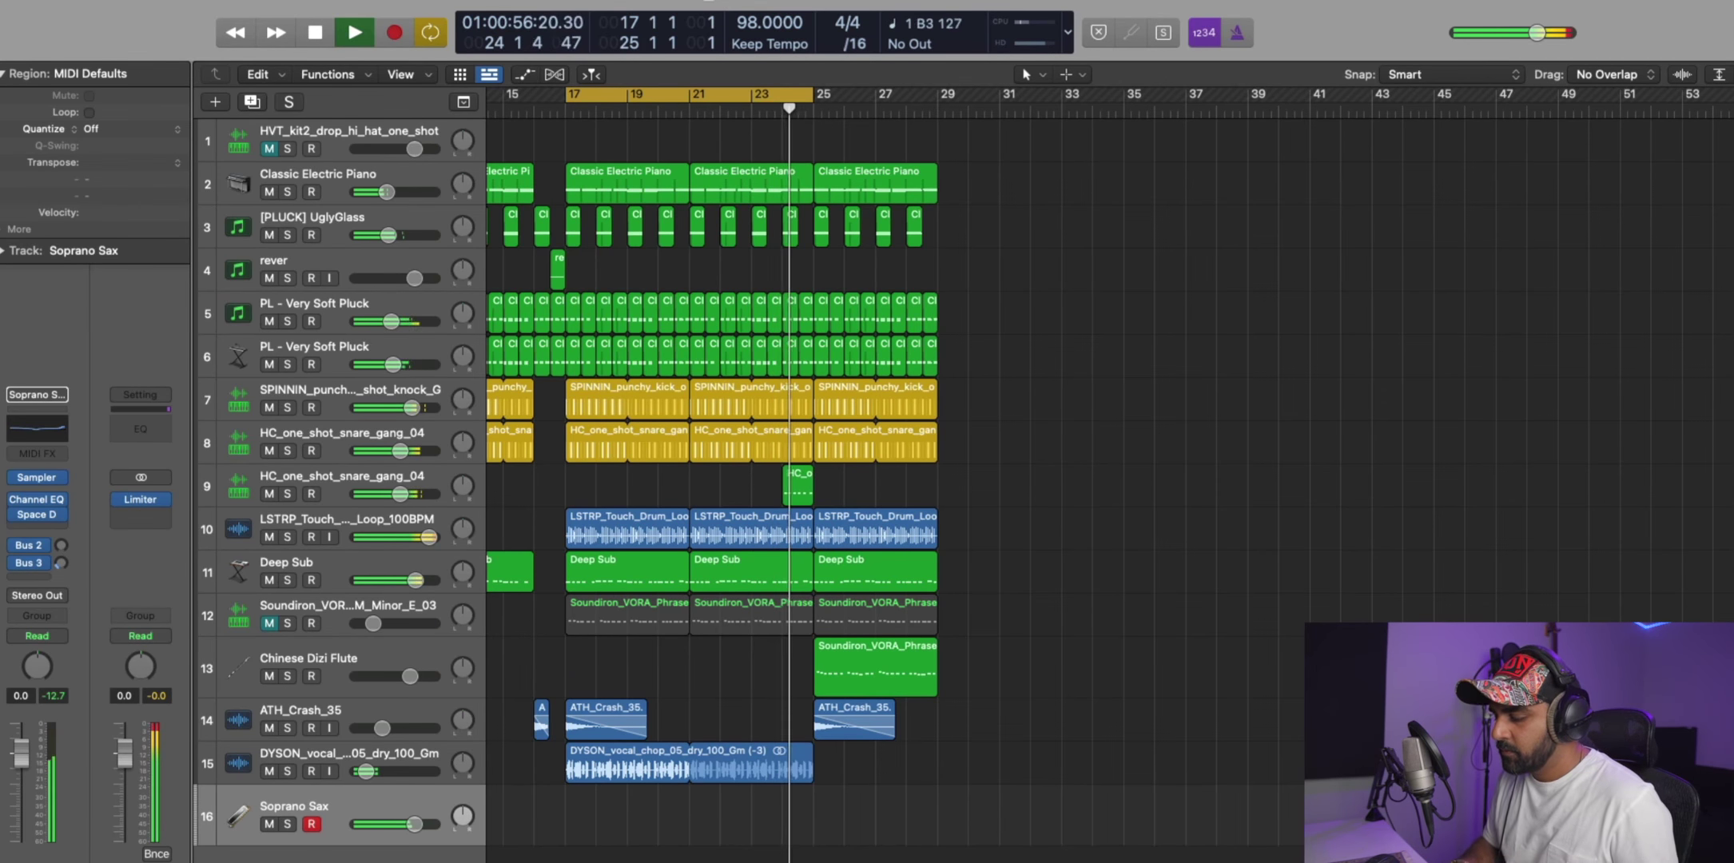
key(space)
key(r)
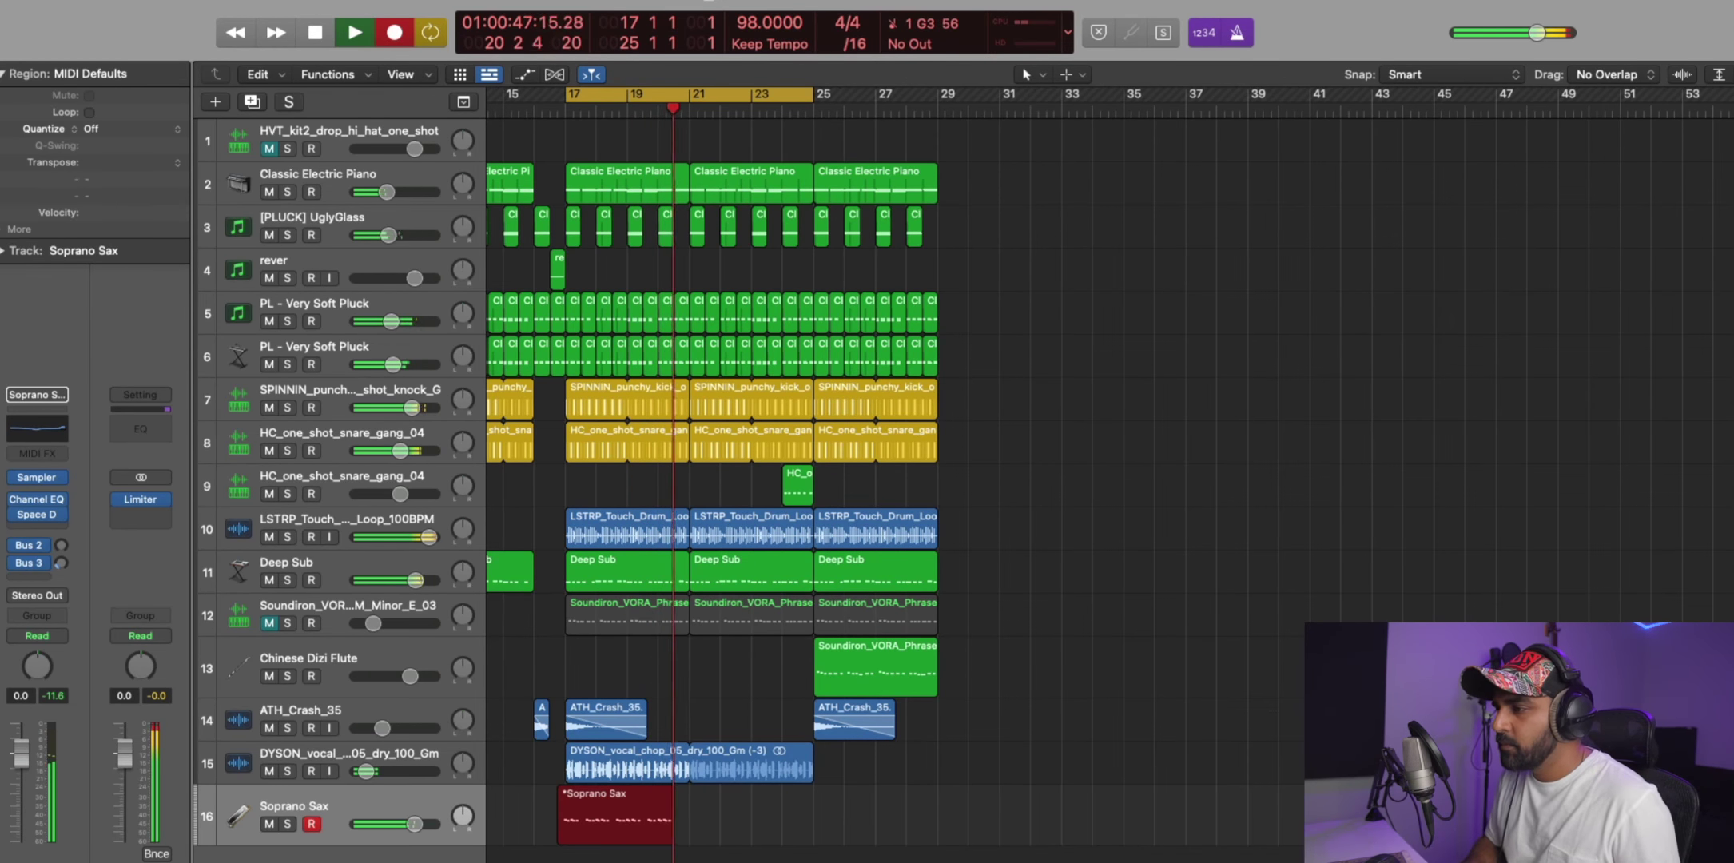
key(space)
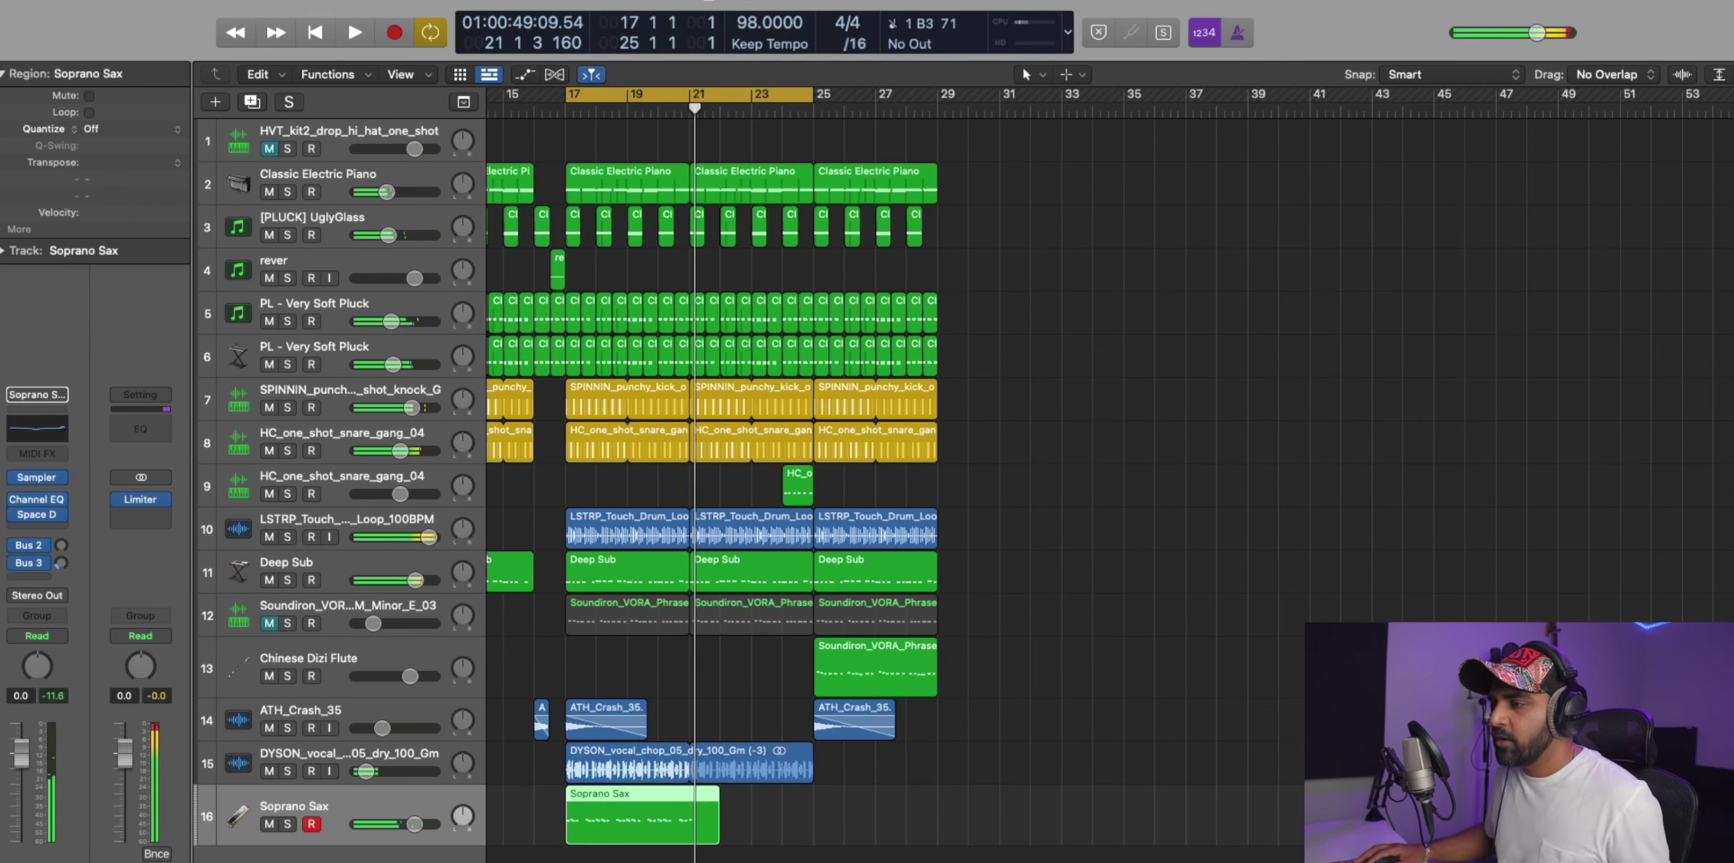
Trim the Soprano Sax region to bar 21 with 1/16 Note quantize, loop it to bar 25 and copy the flute phrase onto bar 25.
drag(724, 838, 751, 819)
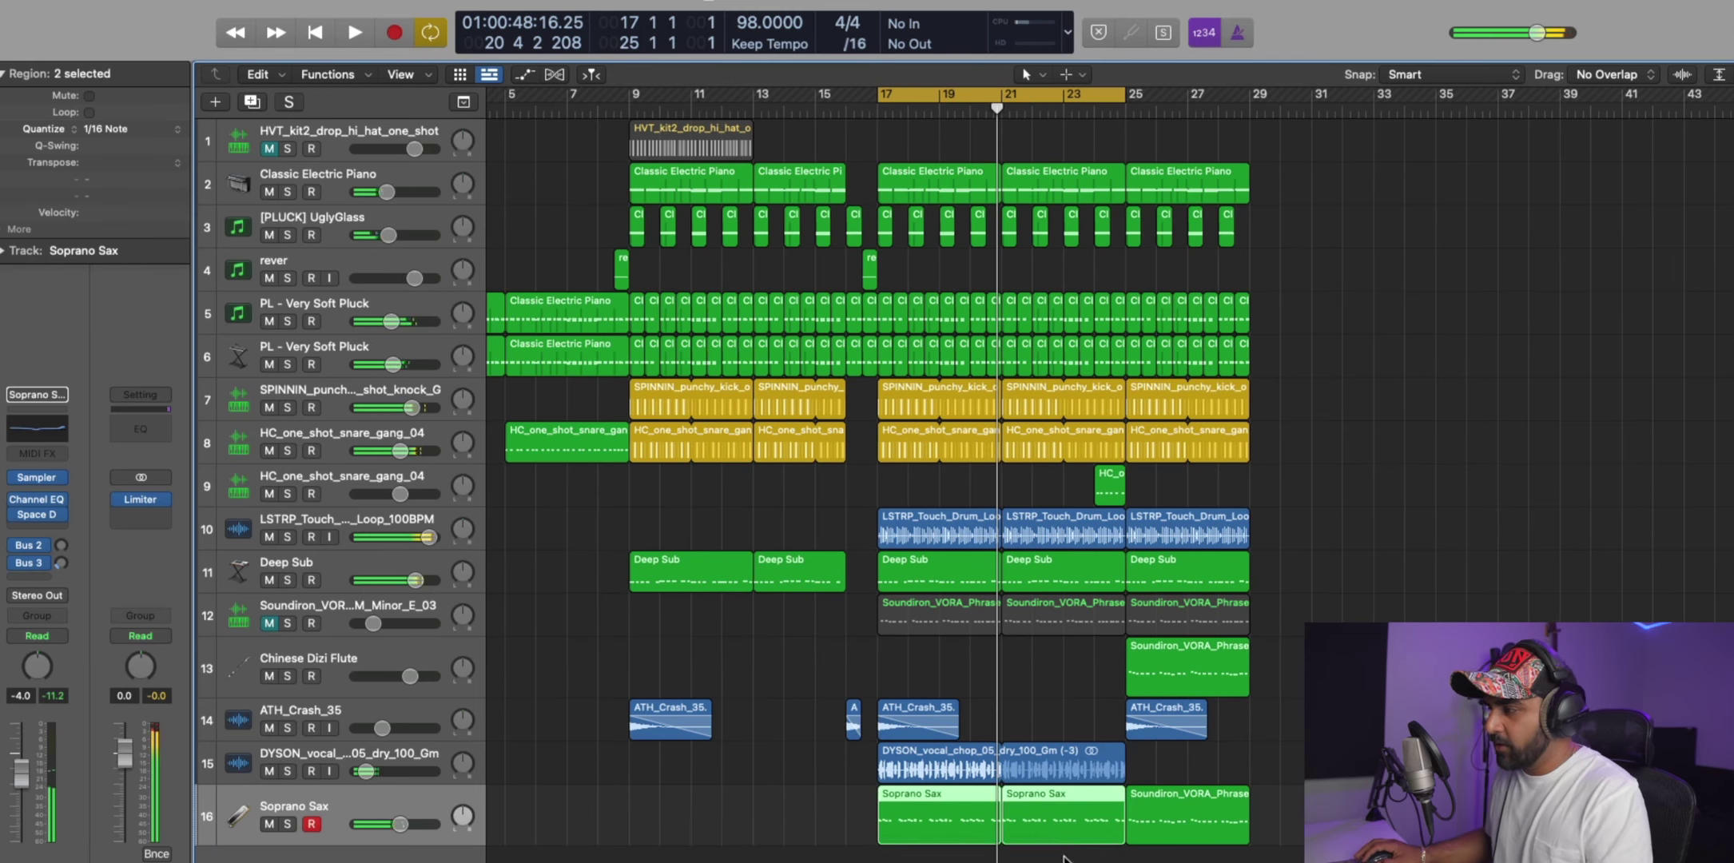
key(XF86AudioRaiseVolume)
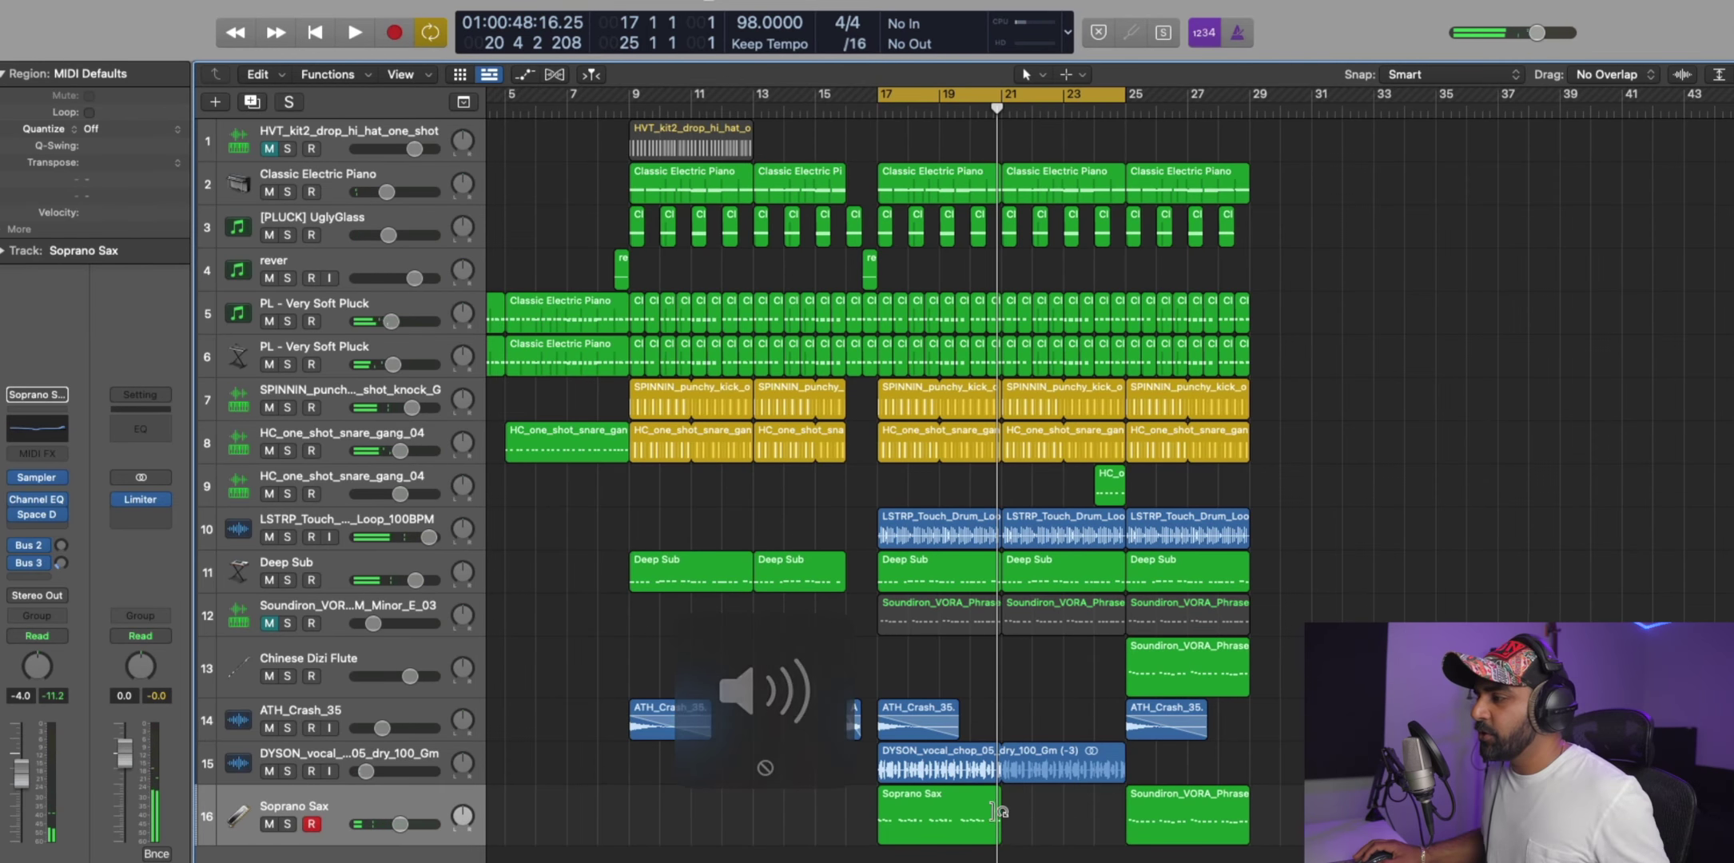
drag(999, 801, 1125, 811)
Shift three G3 notes in bars 18 and 19 of the Soprano Sax region a sixteenth later in the Piano Roll and check them in playback.
double_click(970, 832)
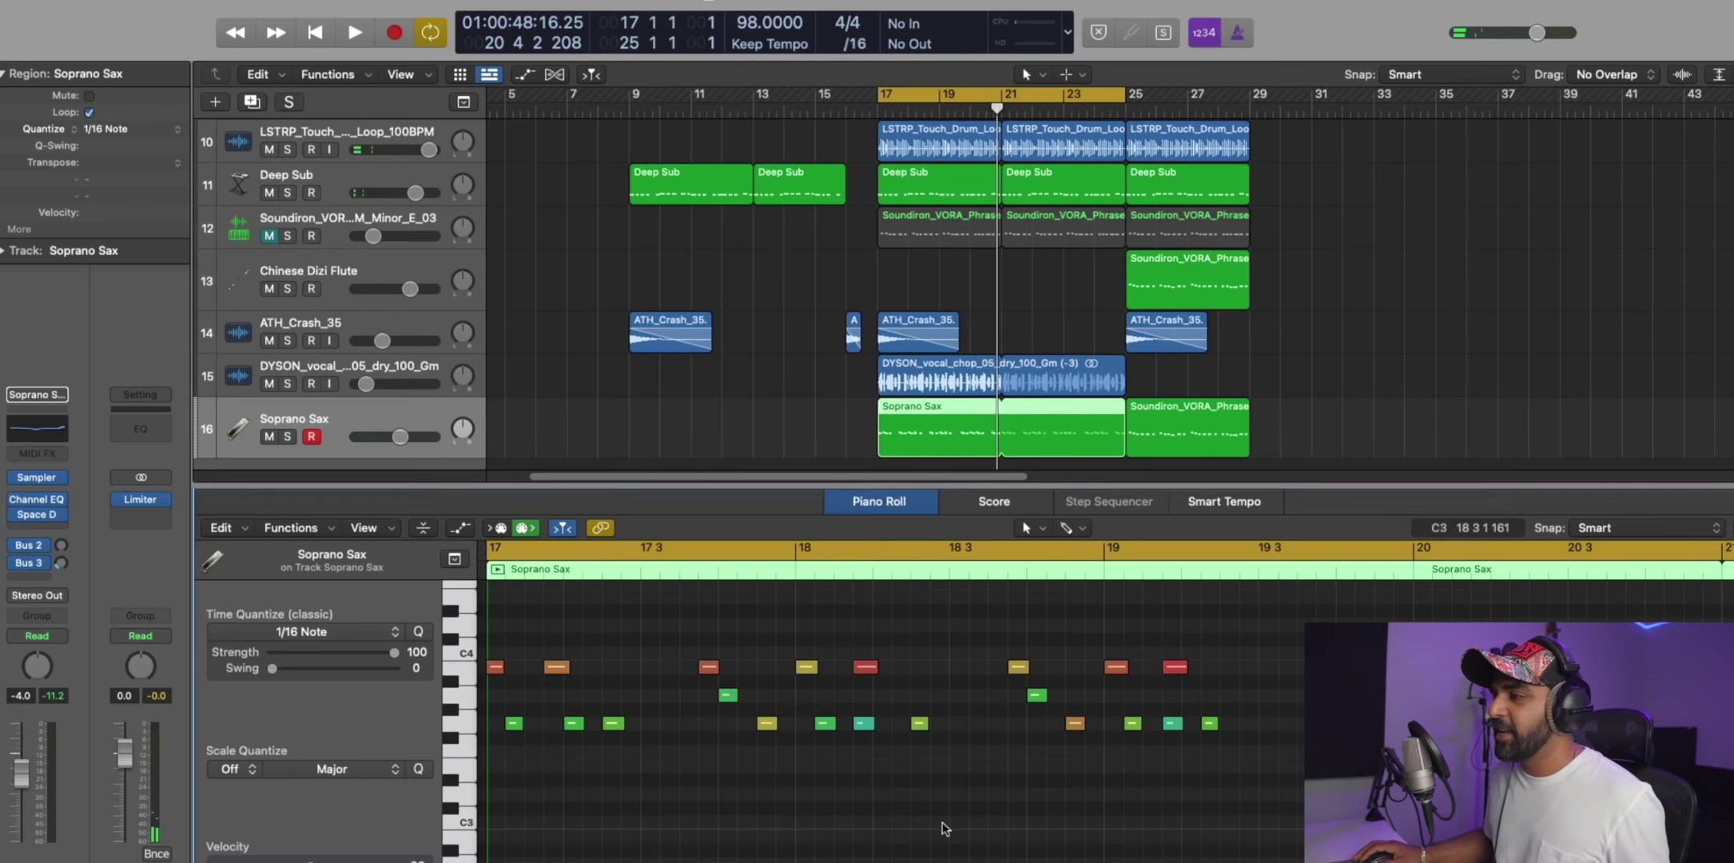
key(space)
key(super+a)
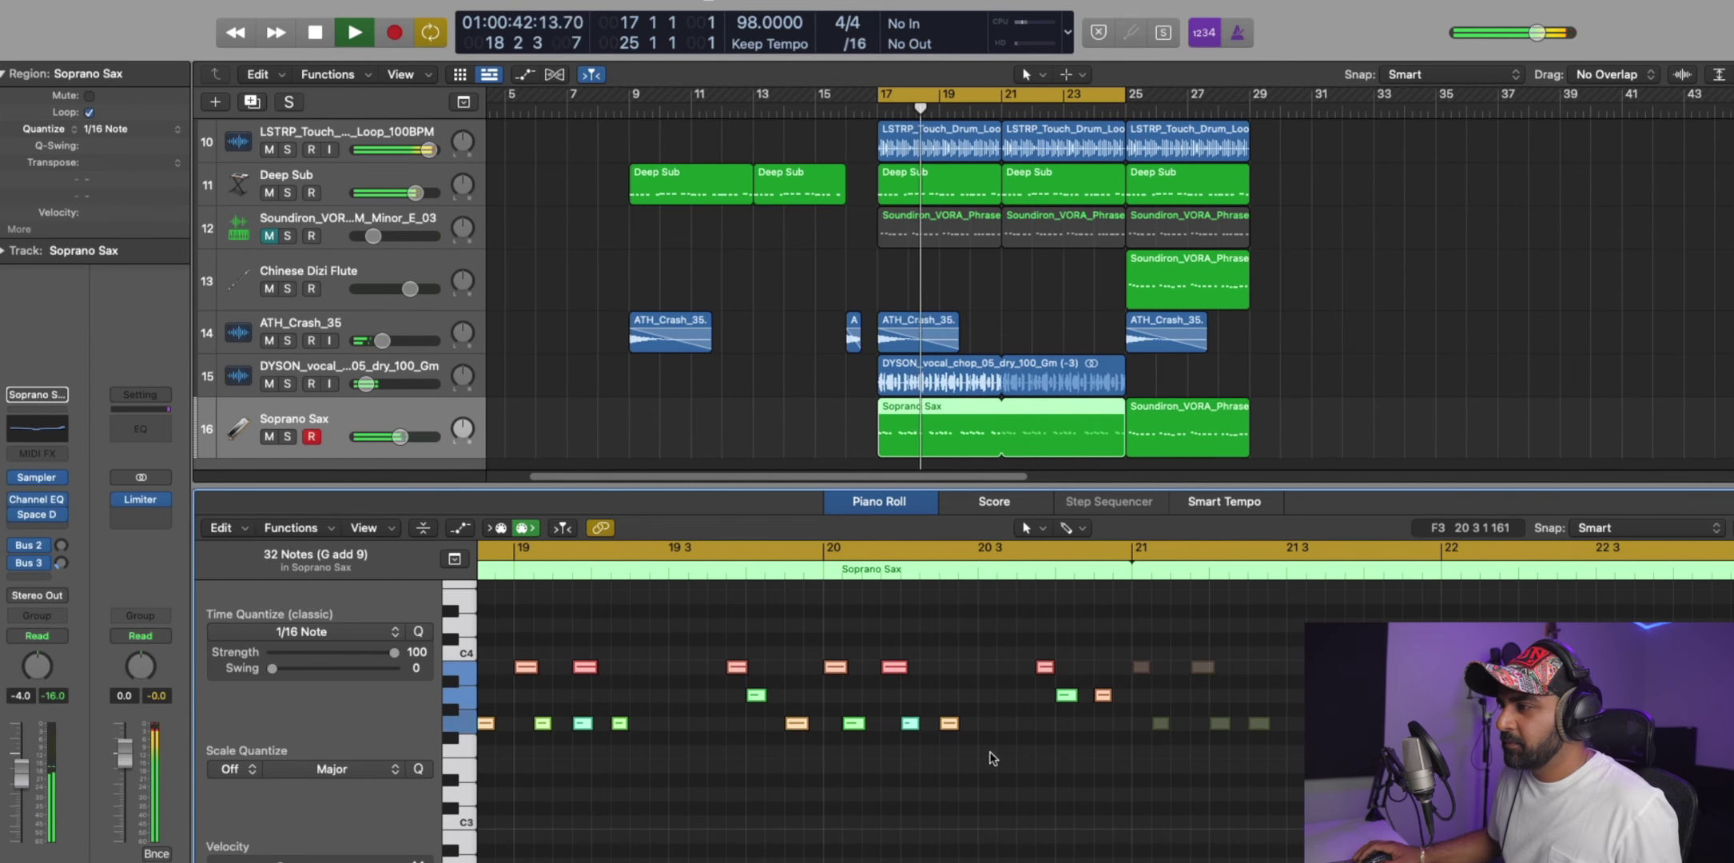
scroll(709, 766, left, 4)
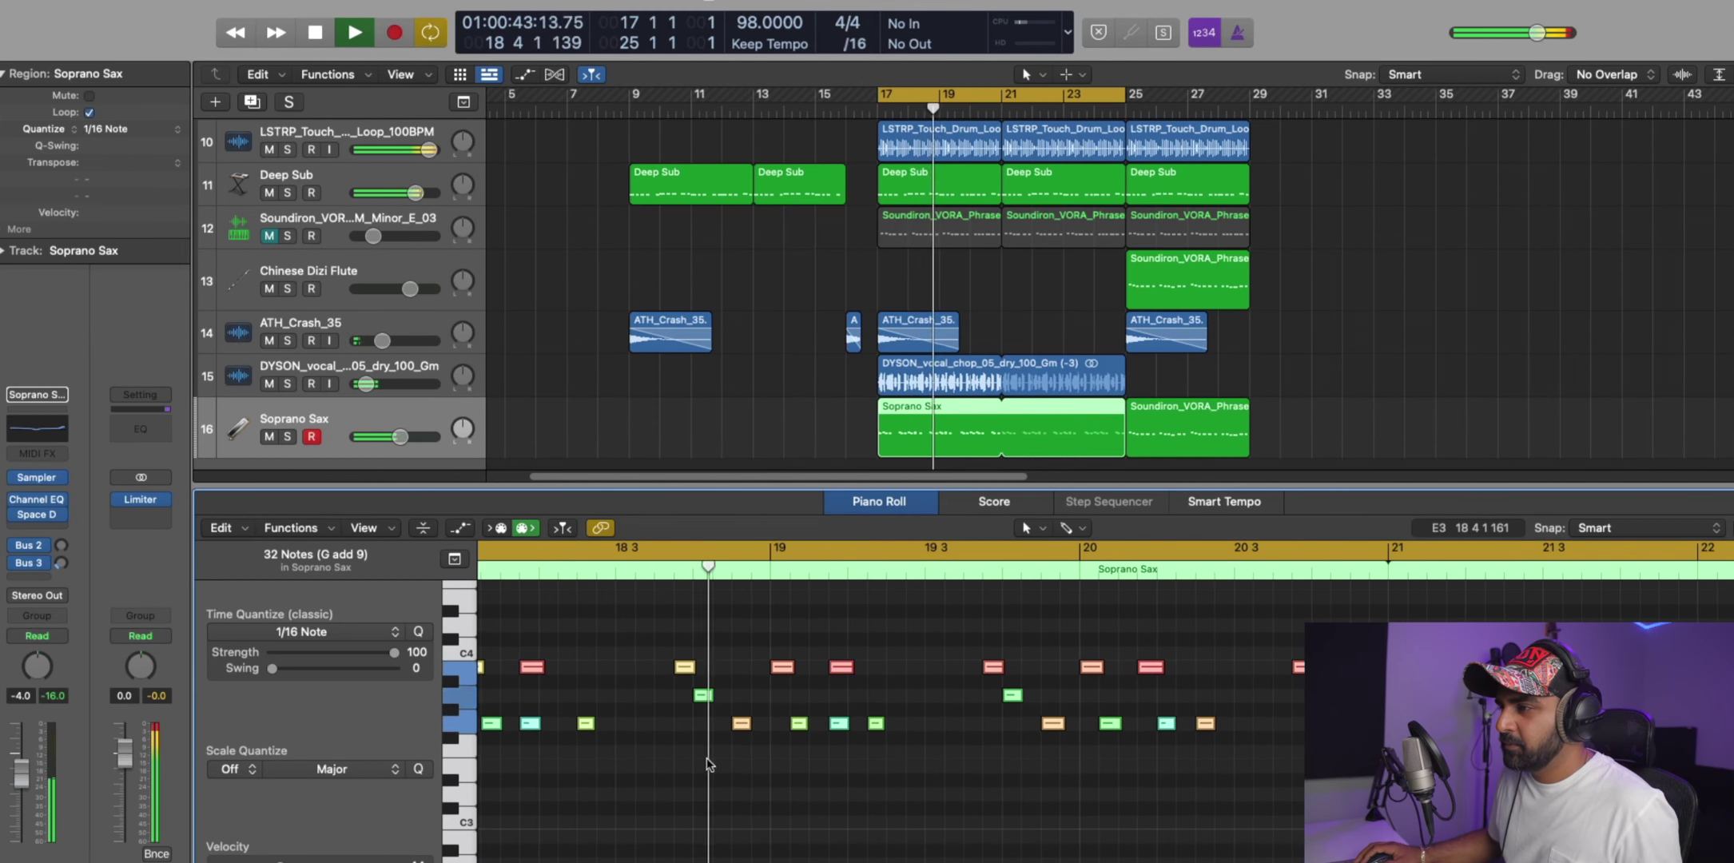
click(581, 748)
key(space)
drag(531, 723, 544, 724)
scroll(545, 726, left, 3)
scroll(709, 738, right, 4)
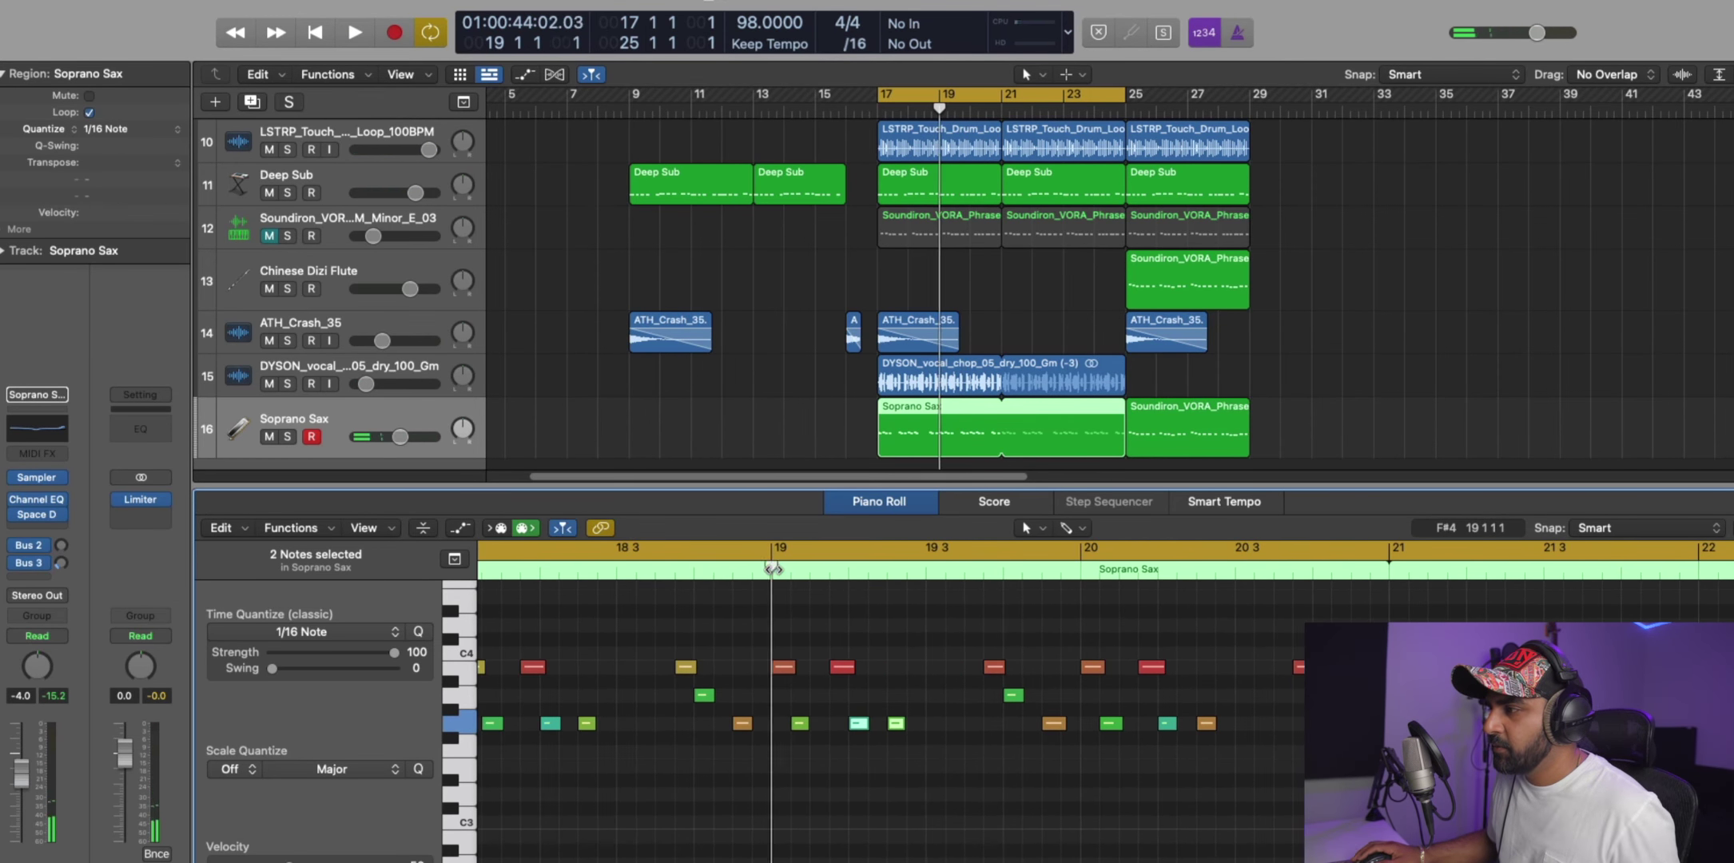
key(space)
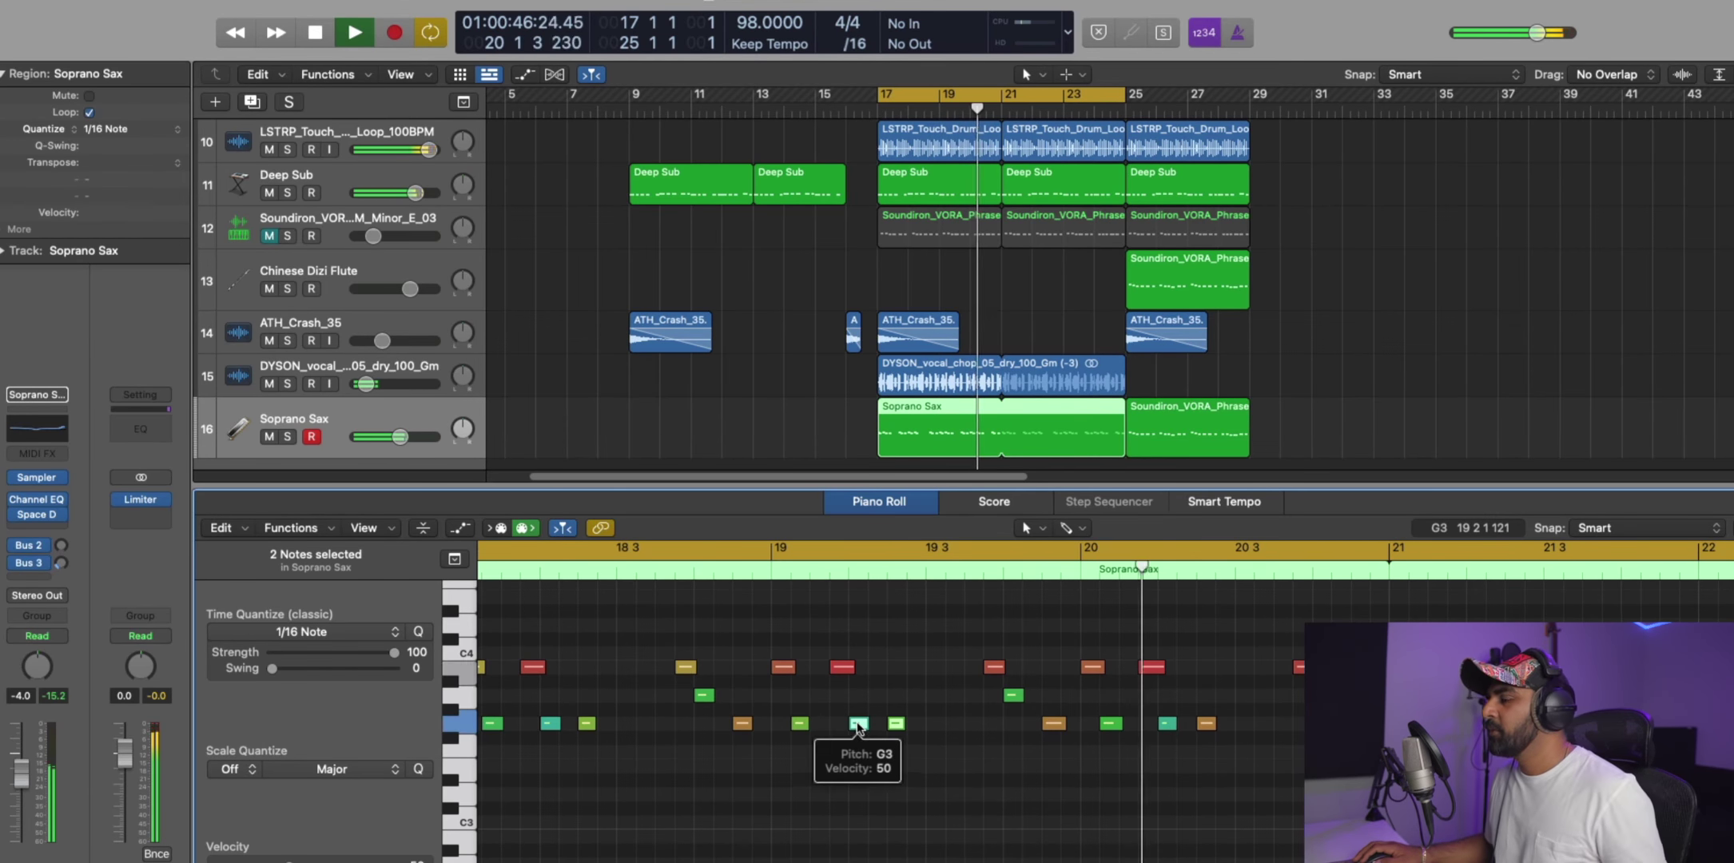
key(x)
key(x)
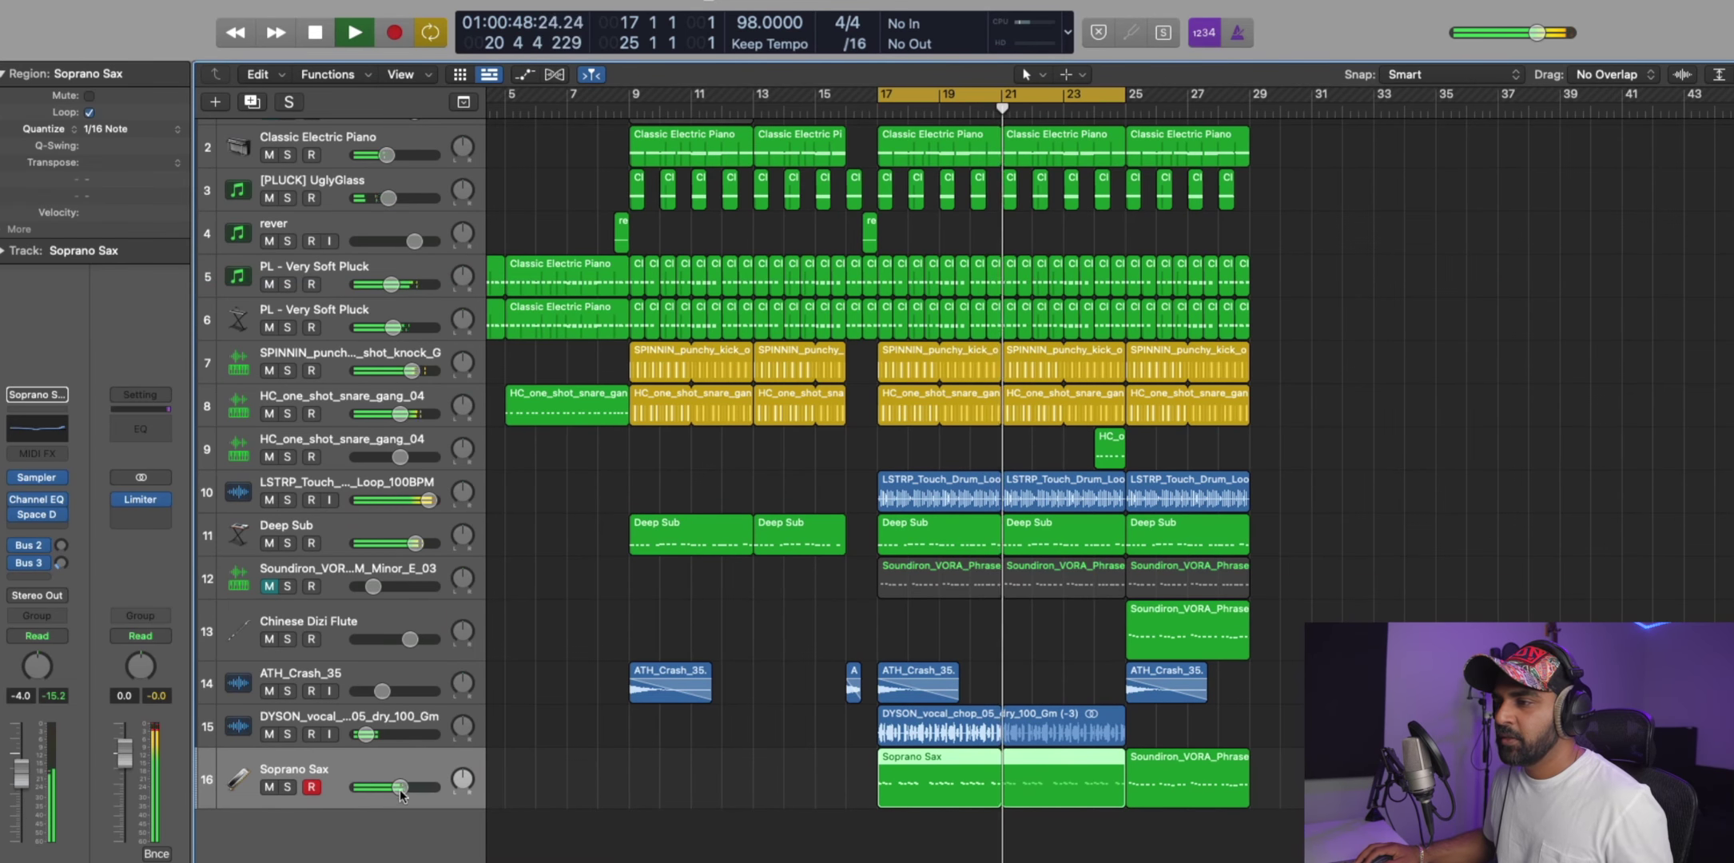
Lower the Soprano Sax track's volume to about -14.2 dB and cycle the whole arrangement from bar 1 to bar 29.
key(space)
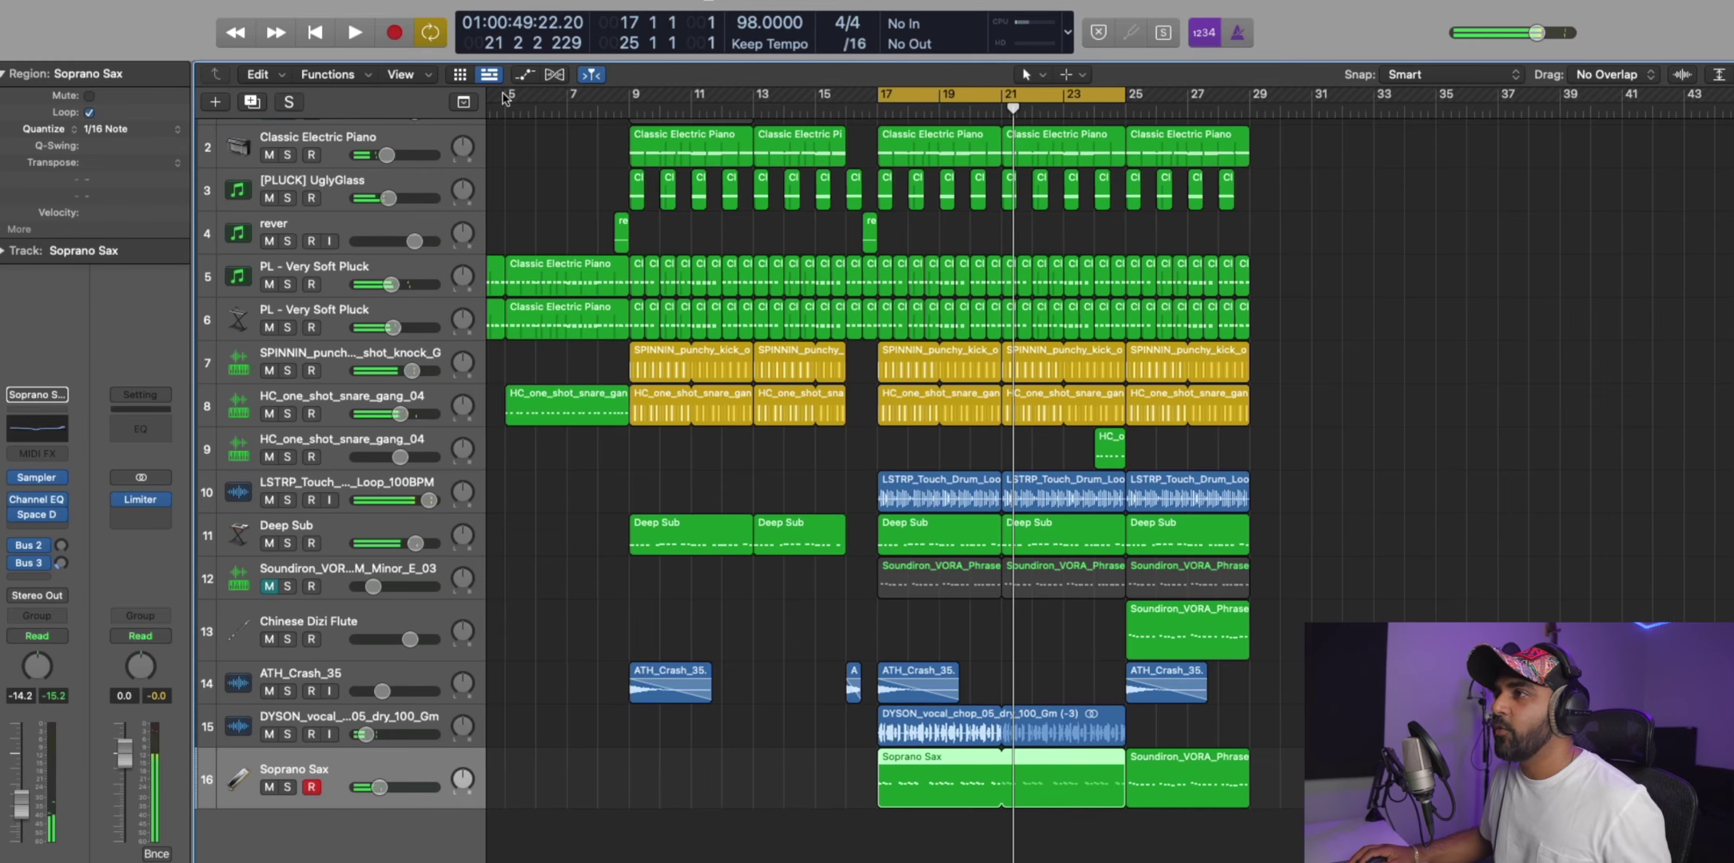
scroll(587, 126, left, 3)
drag(497, 100, 1365, 220)
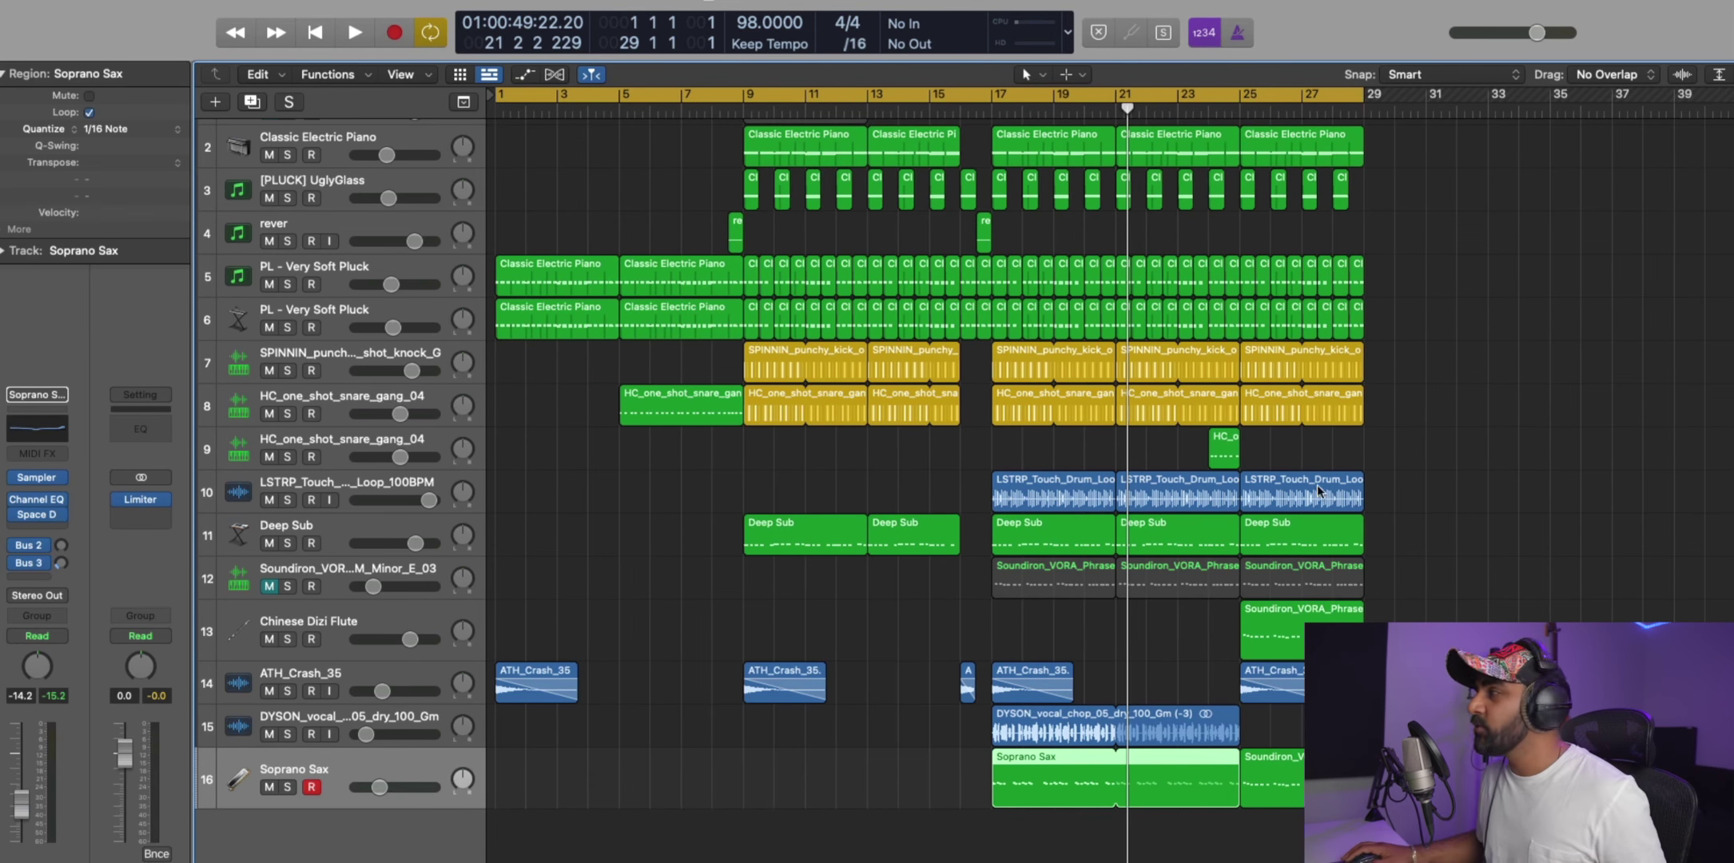
key(super+Up)
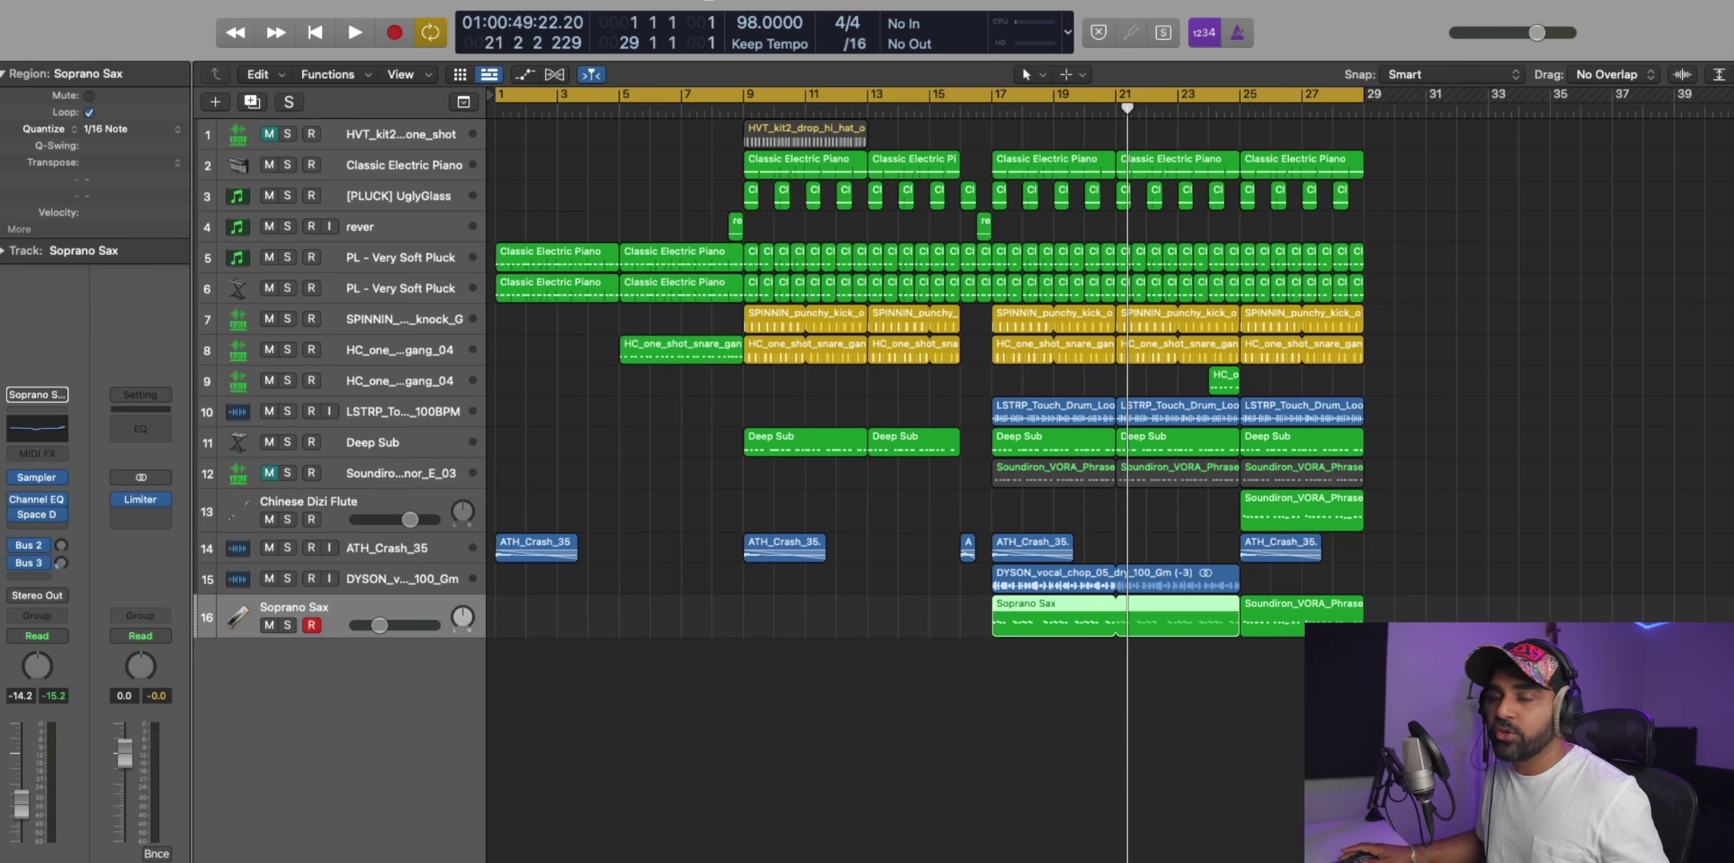
Switch to Splice, audition clap samples, download tb_drum_90_fat_clap.wav and load it on a new Quick Sampler track in Logic Pro.
click(407, 322)
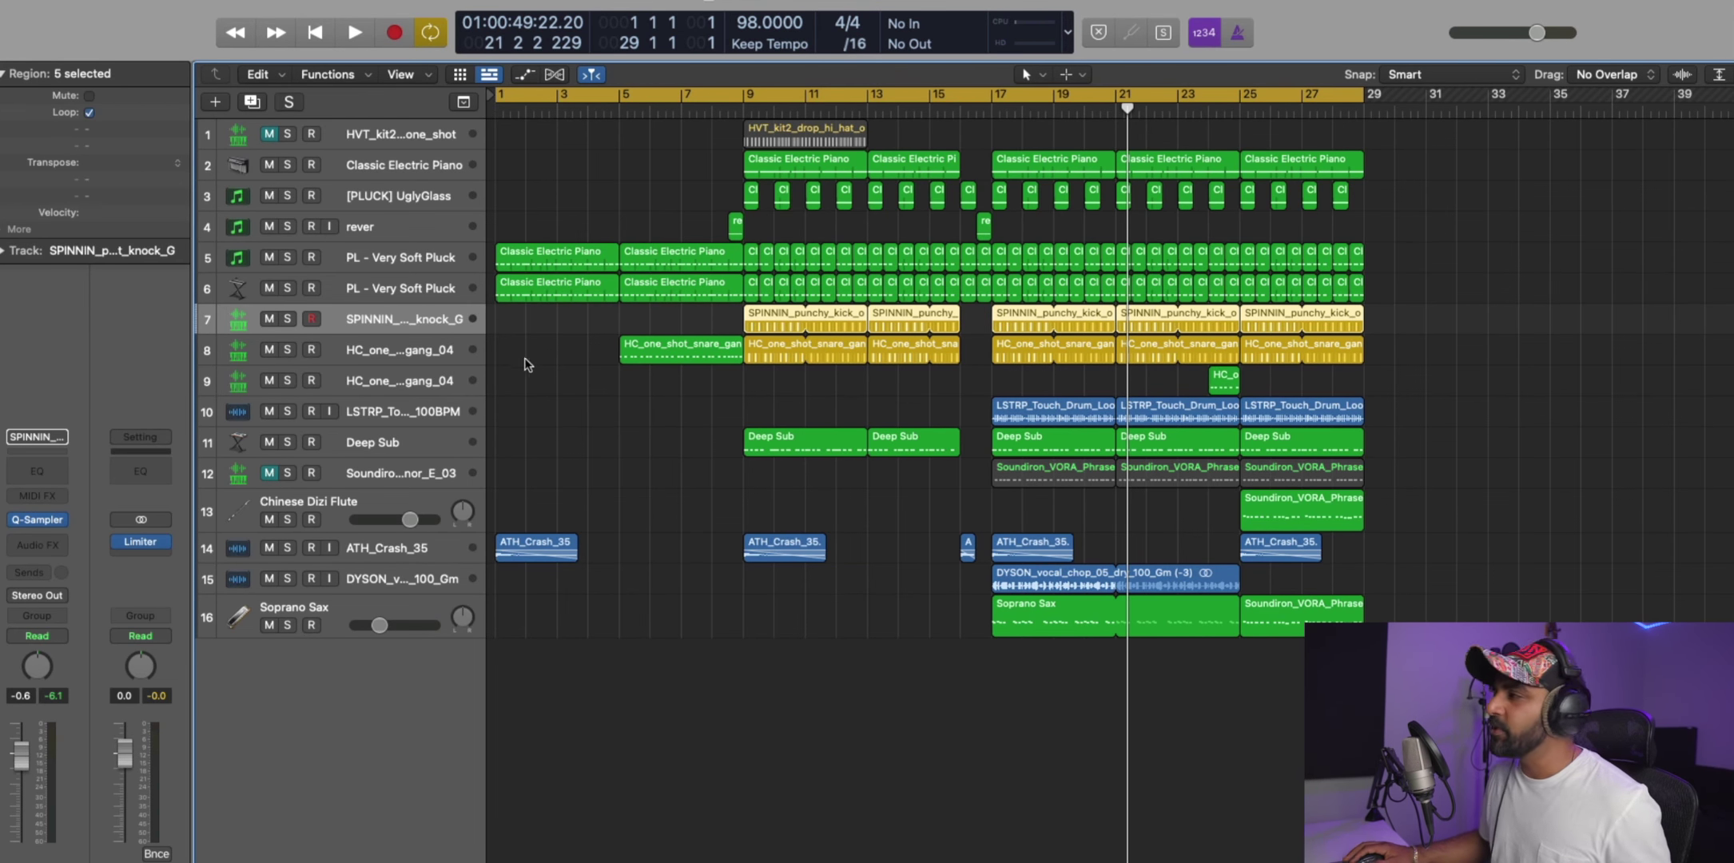
key(super+Tab)
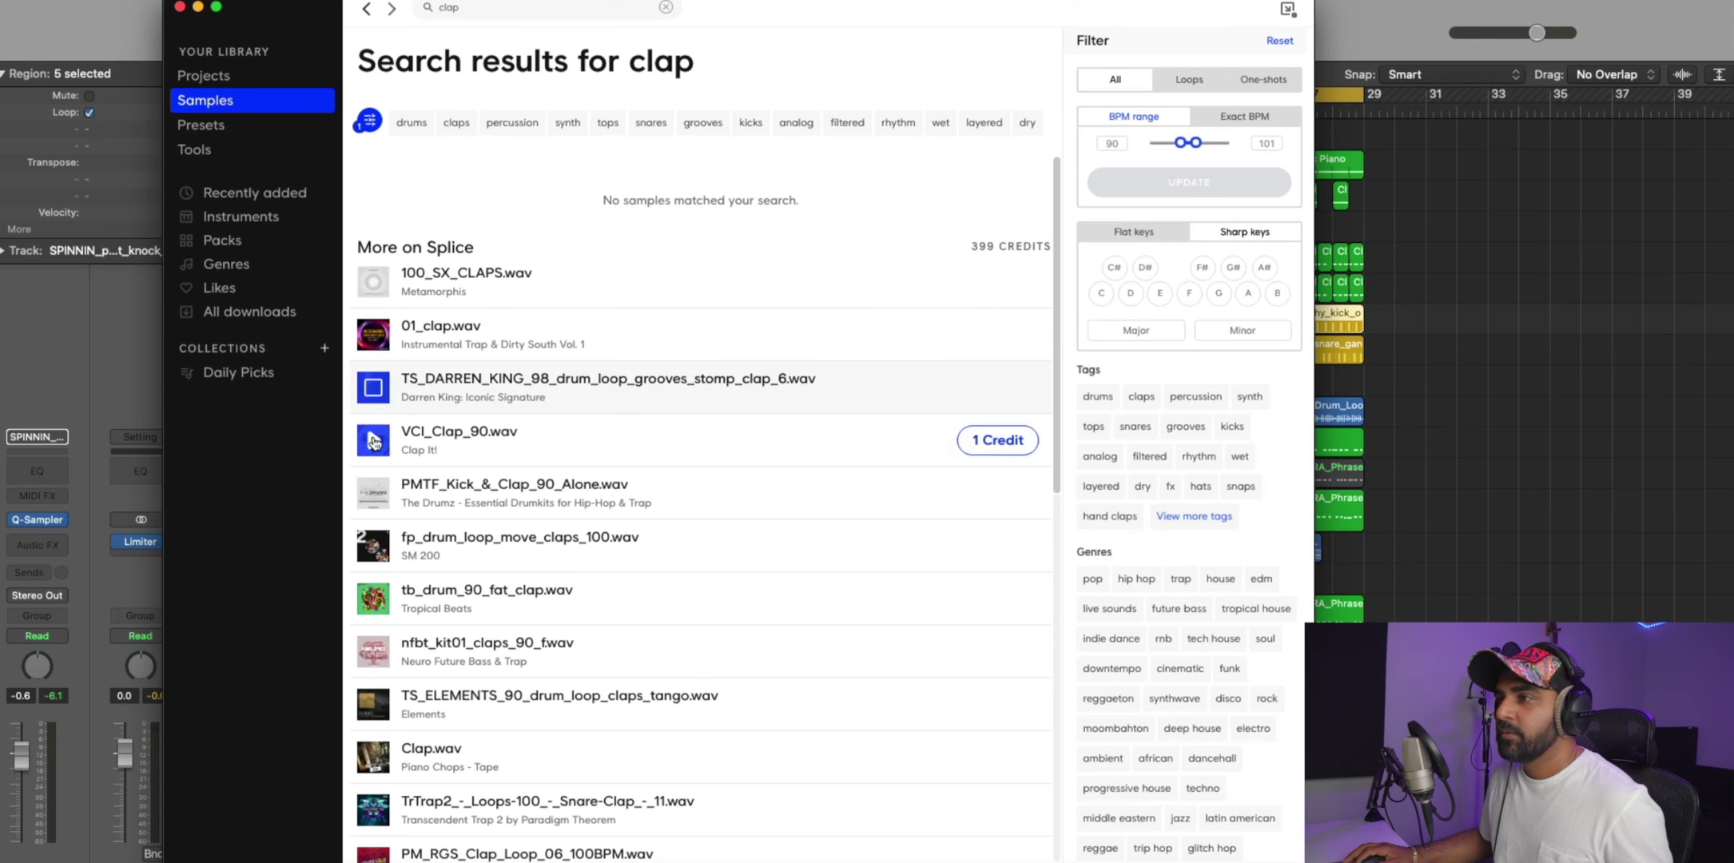
click(374, 547)
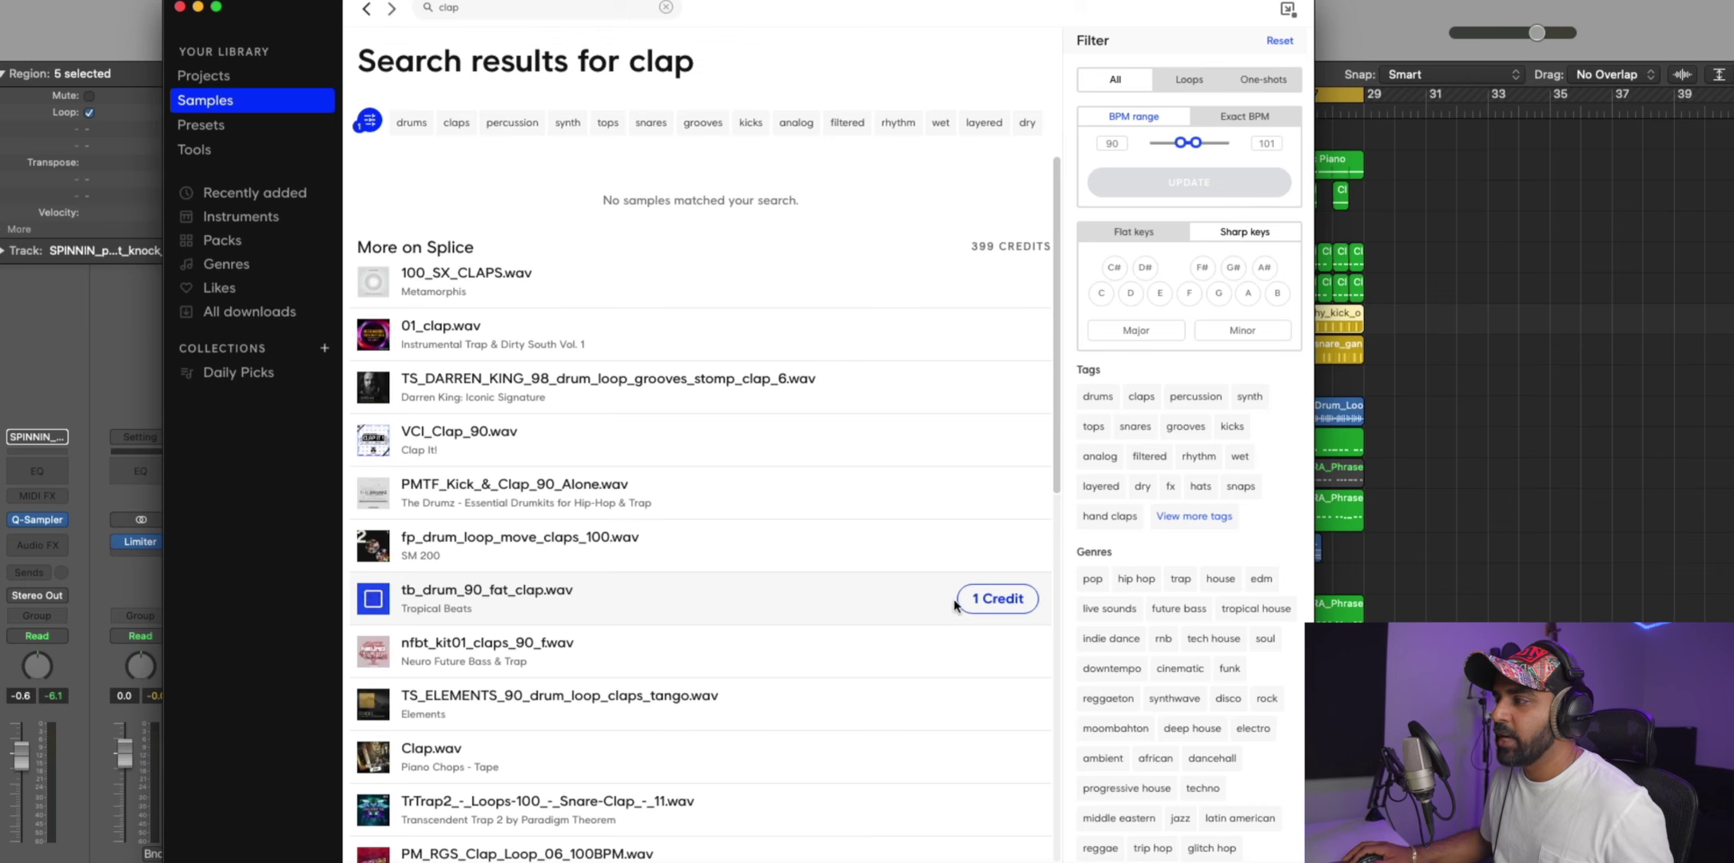
click(980, 598)
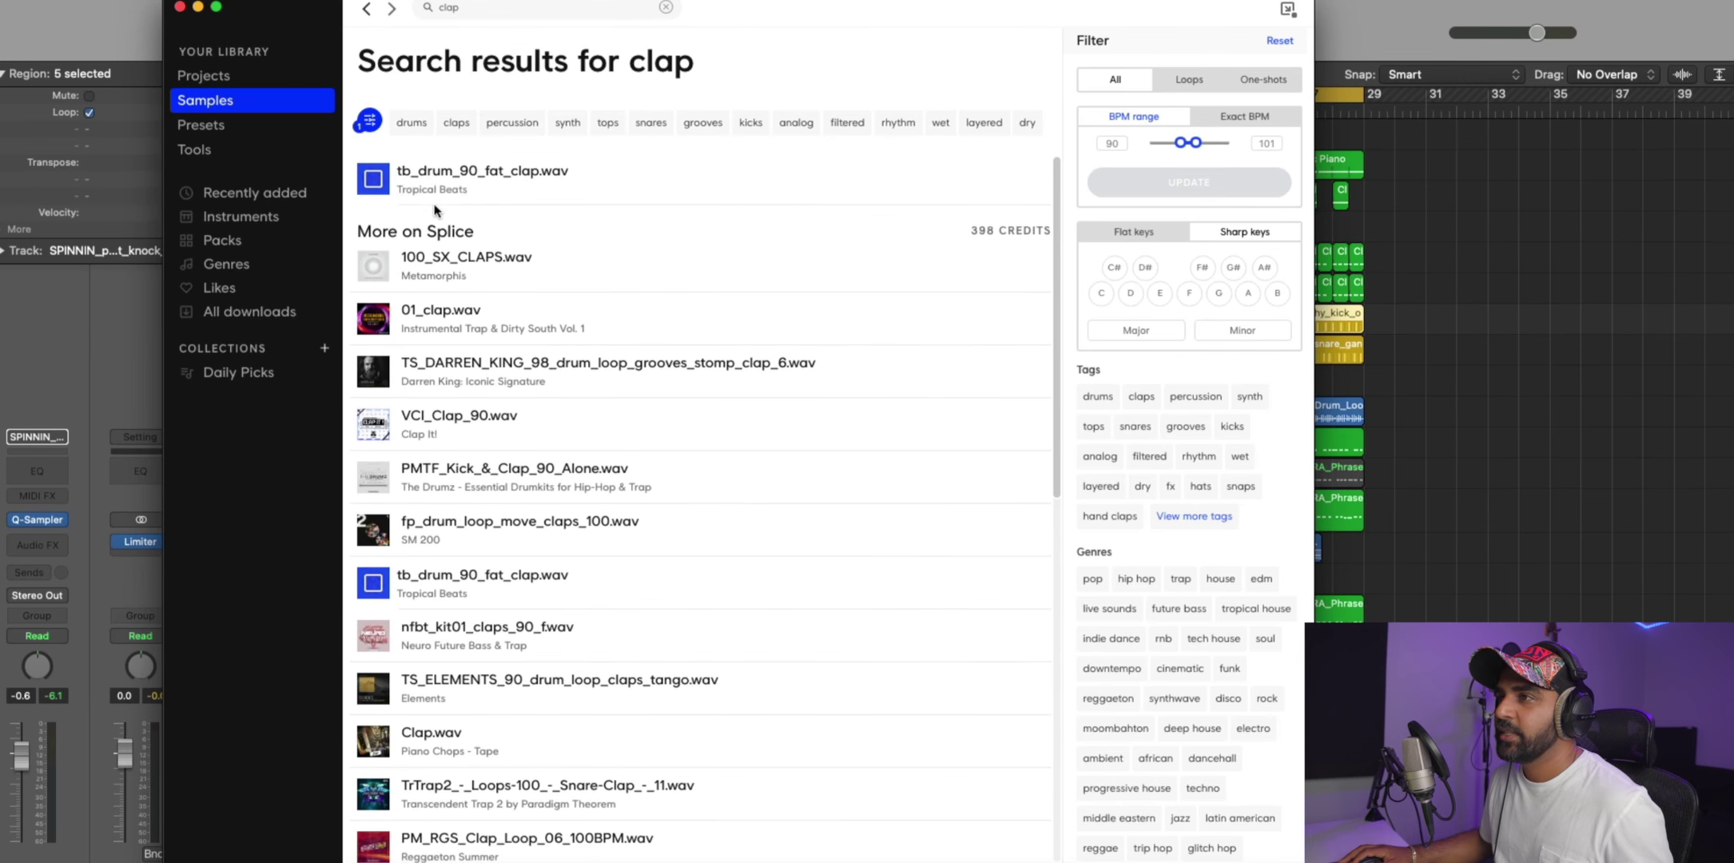
drag(429, 174, 344, 688)
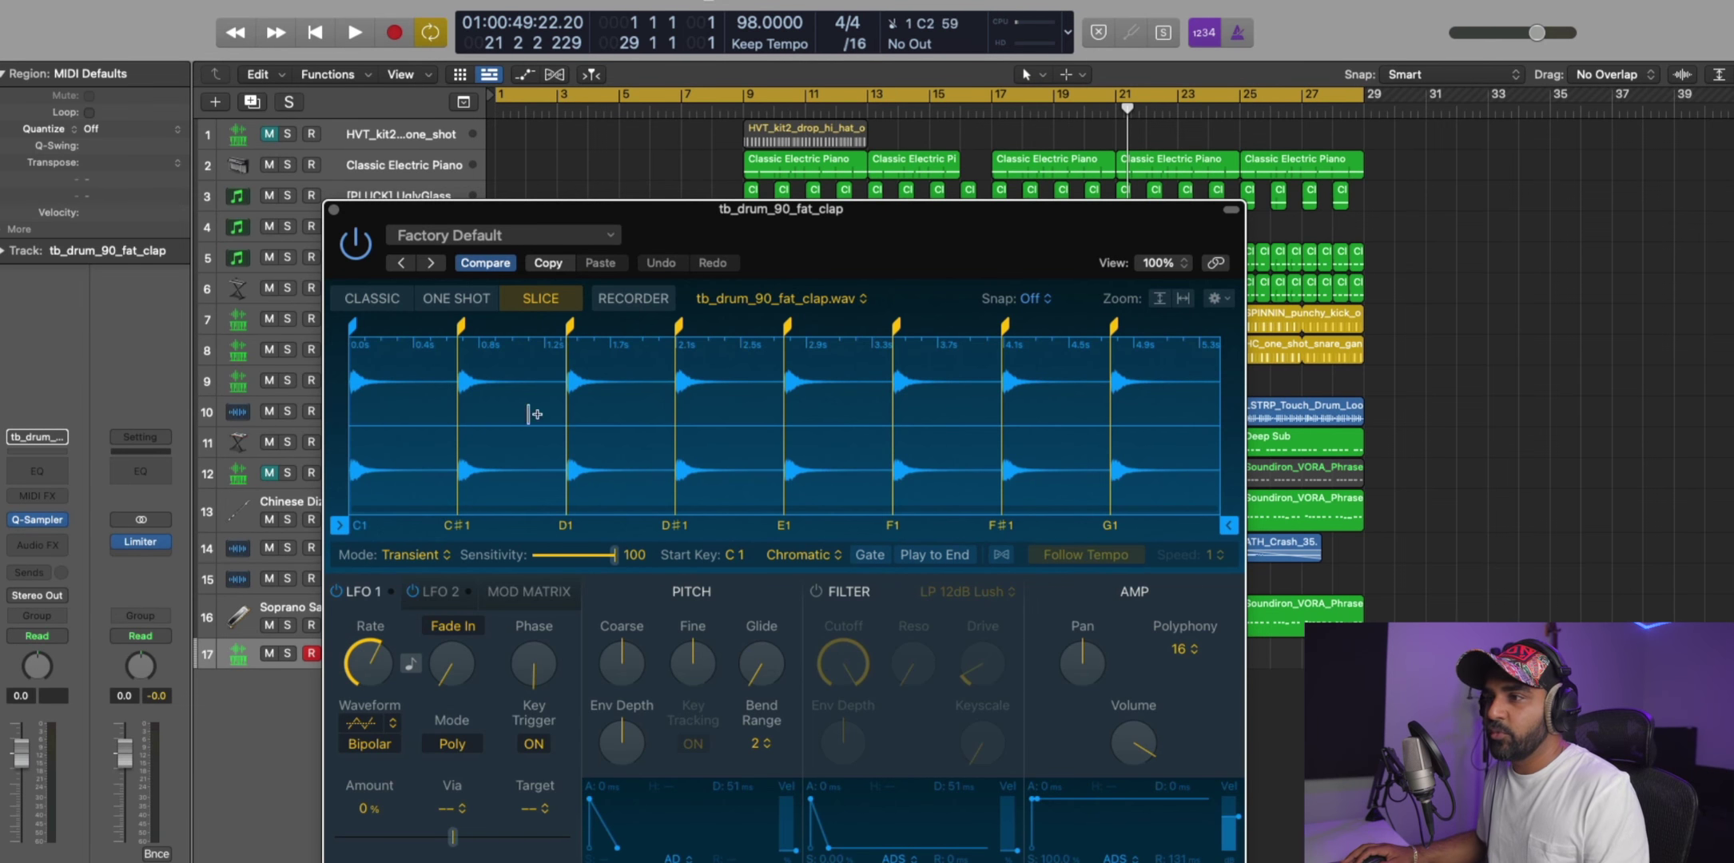
click(334, 211)
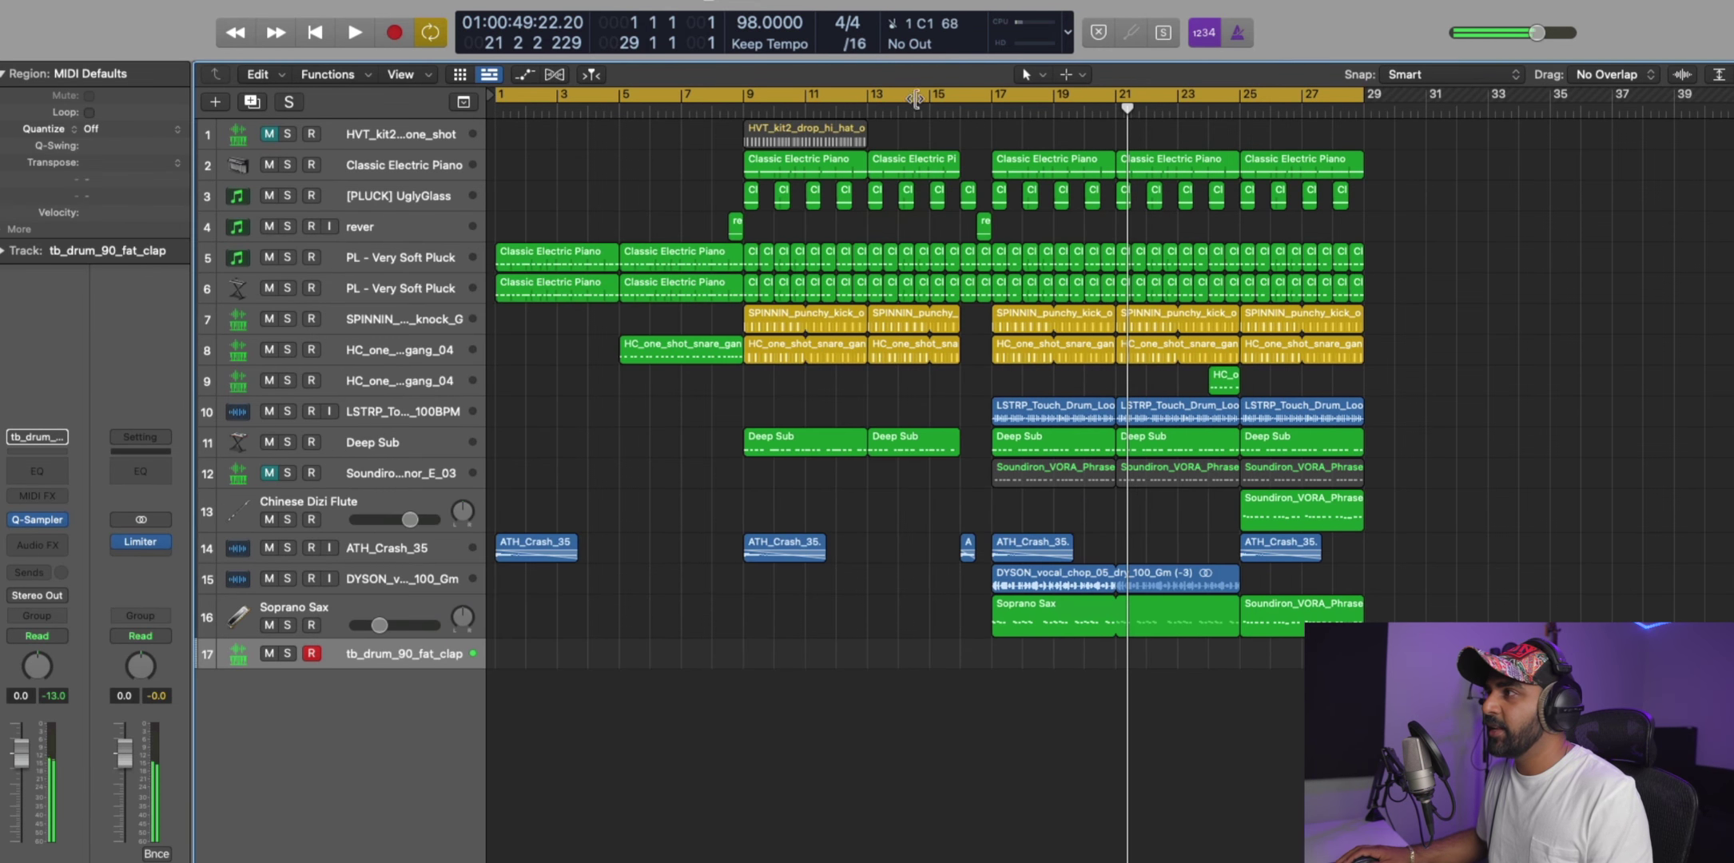
Cycle bars 17–29 and record a clap pattern from bar 17 on the tb_drum_90_fat_clap track.
drag(1006, 87, 1351, 107)
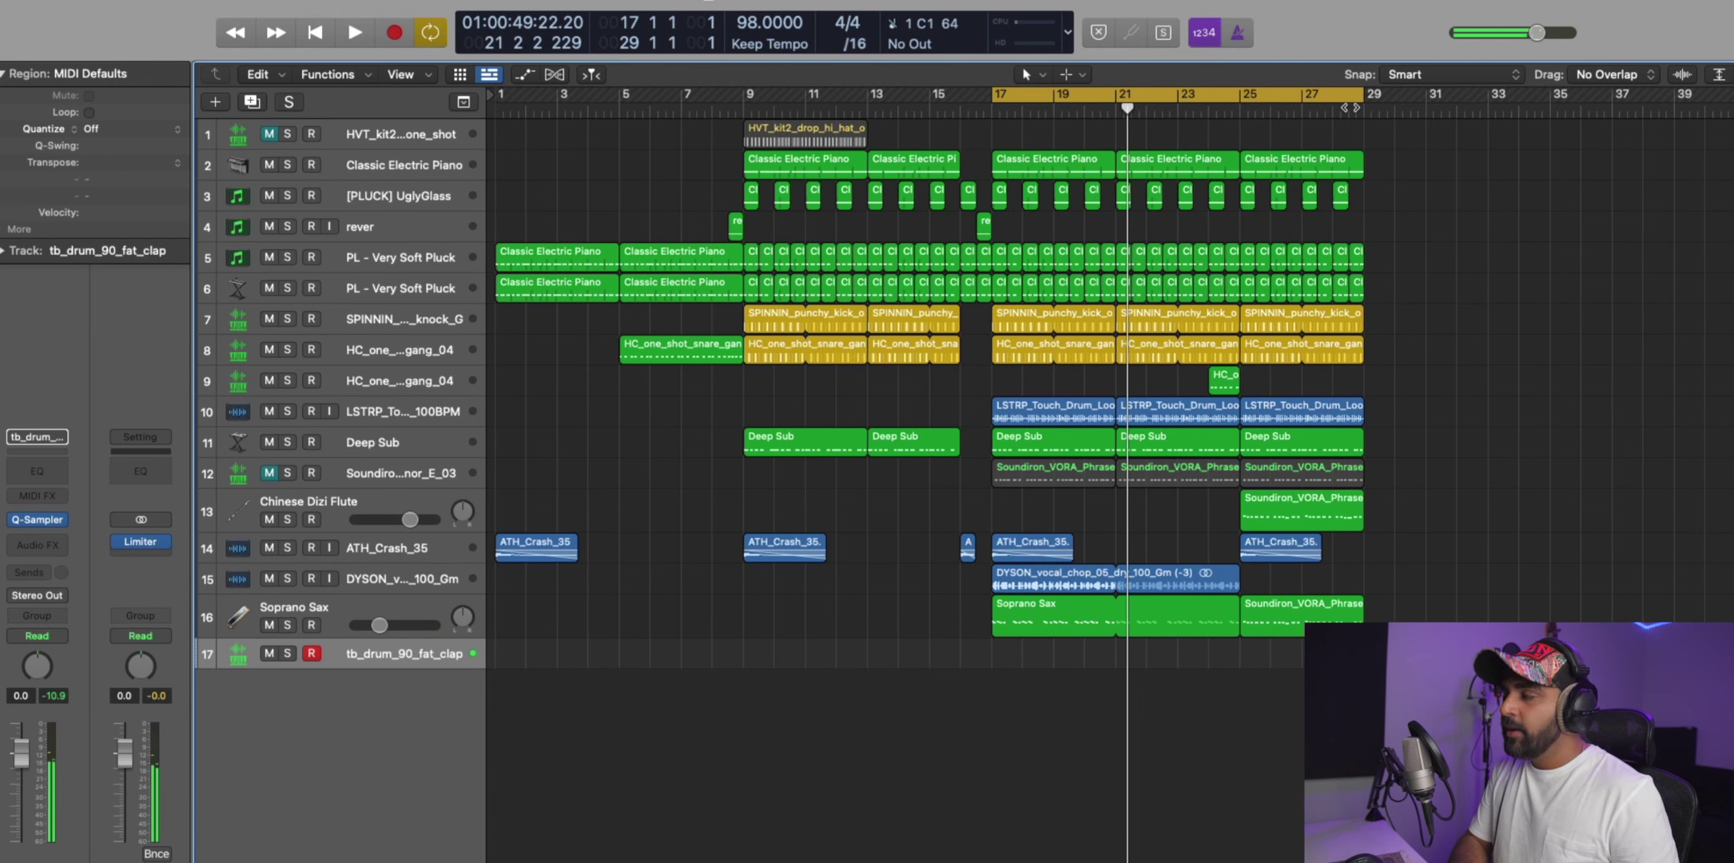
key(space)
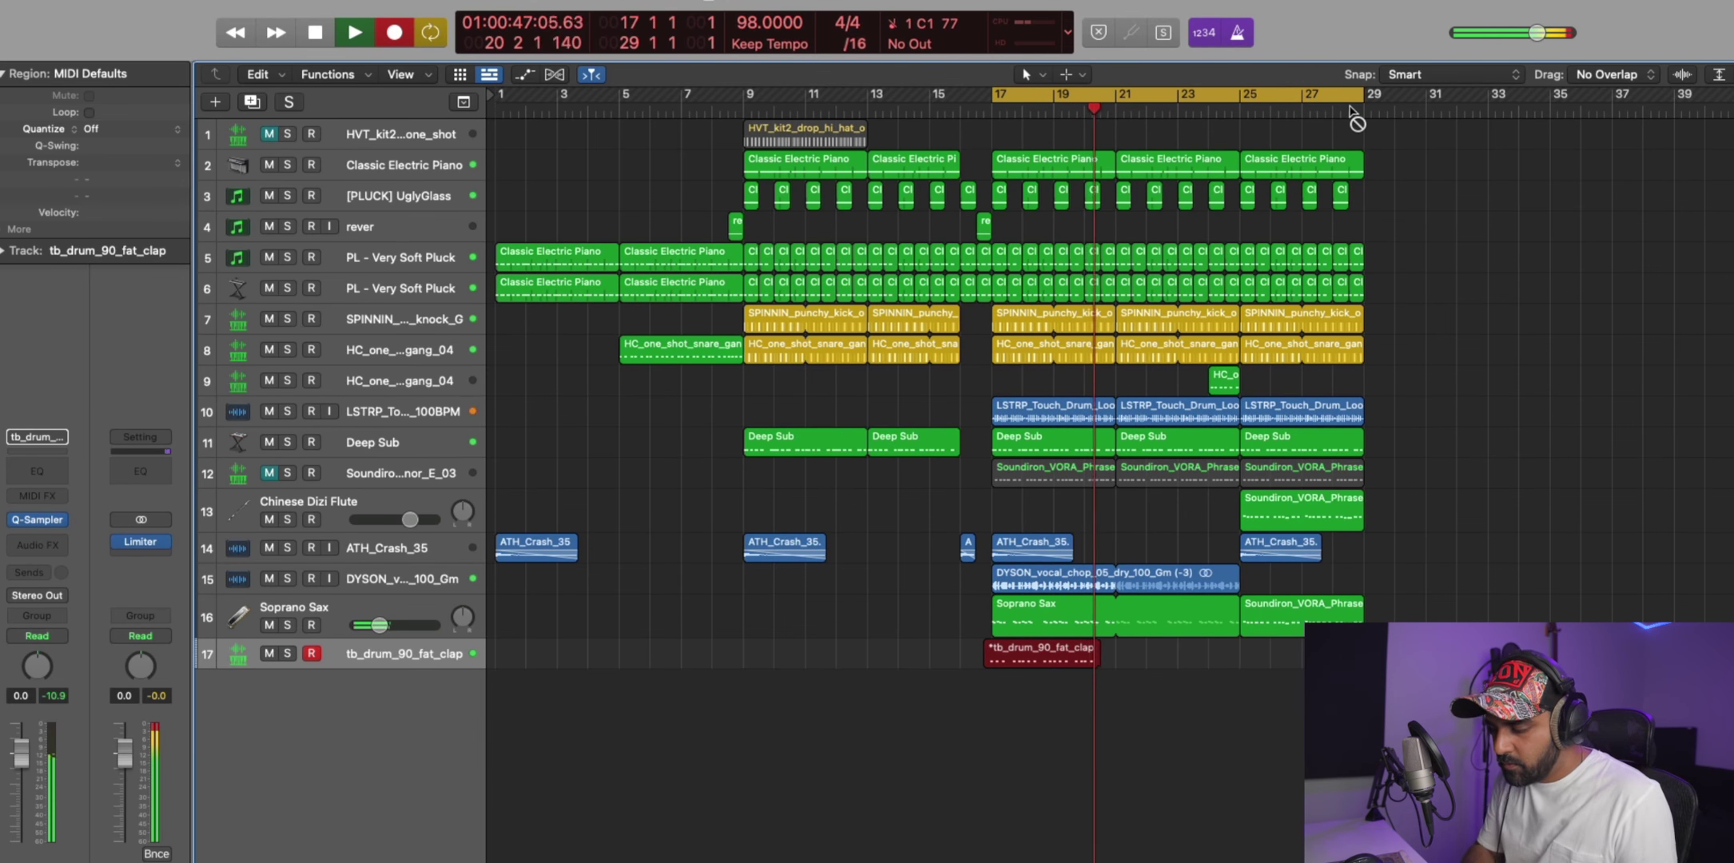
key(space)
Quantize the recorded clap region to 1/16 Note and loop it to bar 25 during playback.
key(space)
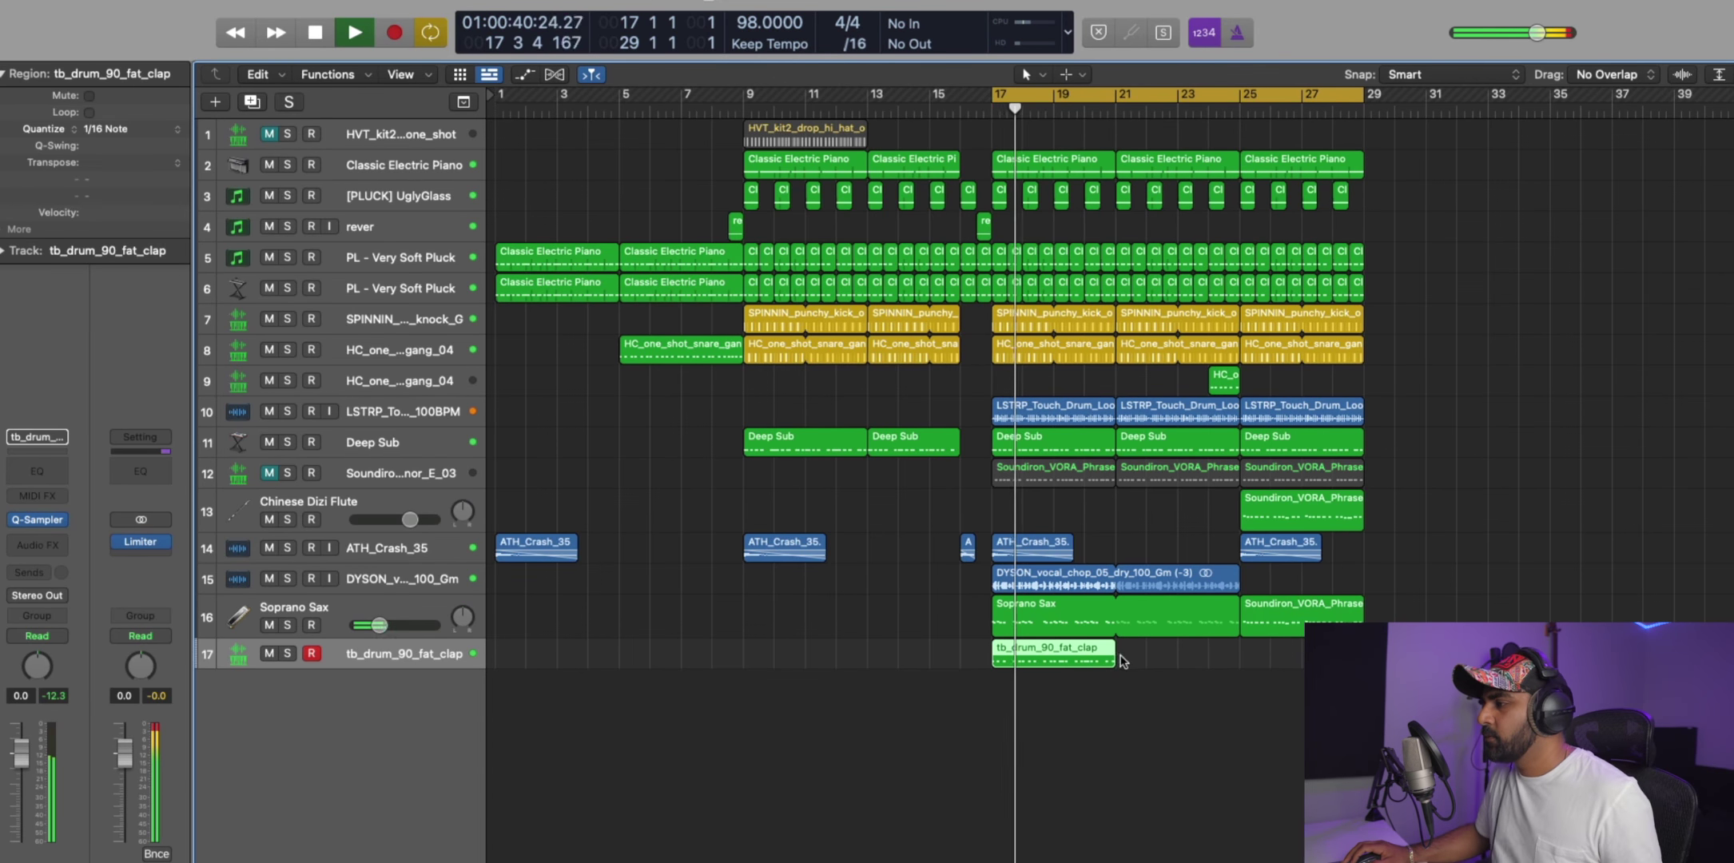
drag(1137, 653, 1243, 657)
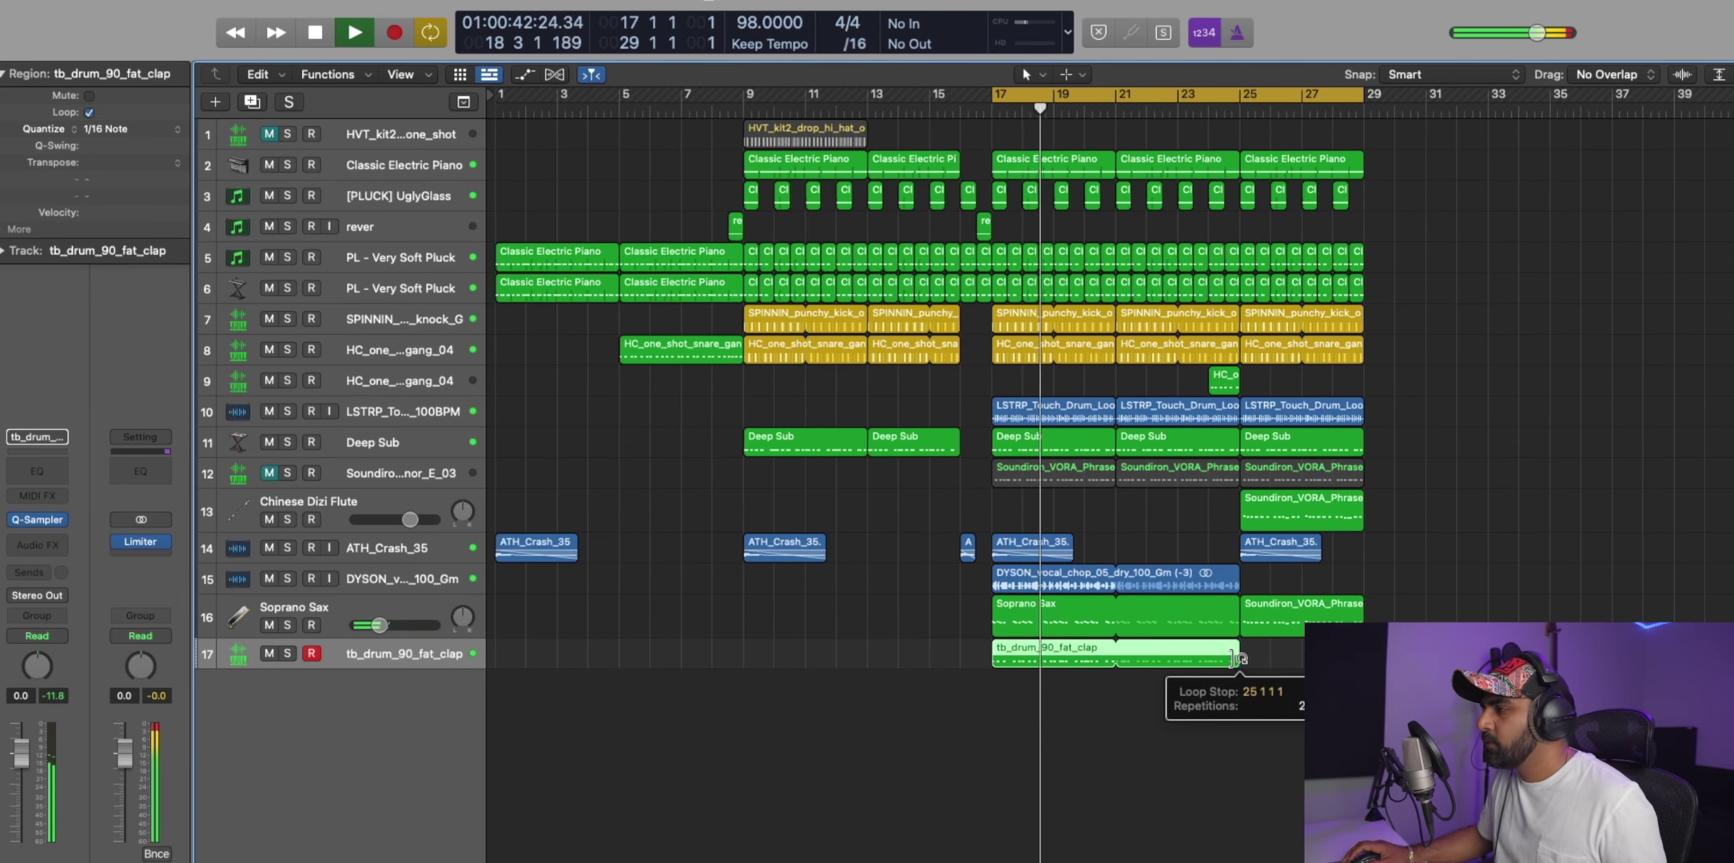
Stop playback and add the Velocity Processor MIDI effect at its default settings to the tb_drum_90_fat_clap track.
key(space)
click(48, 497)
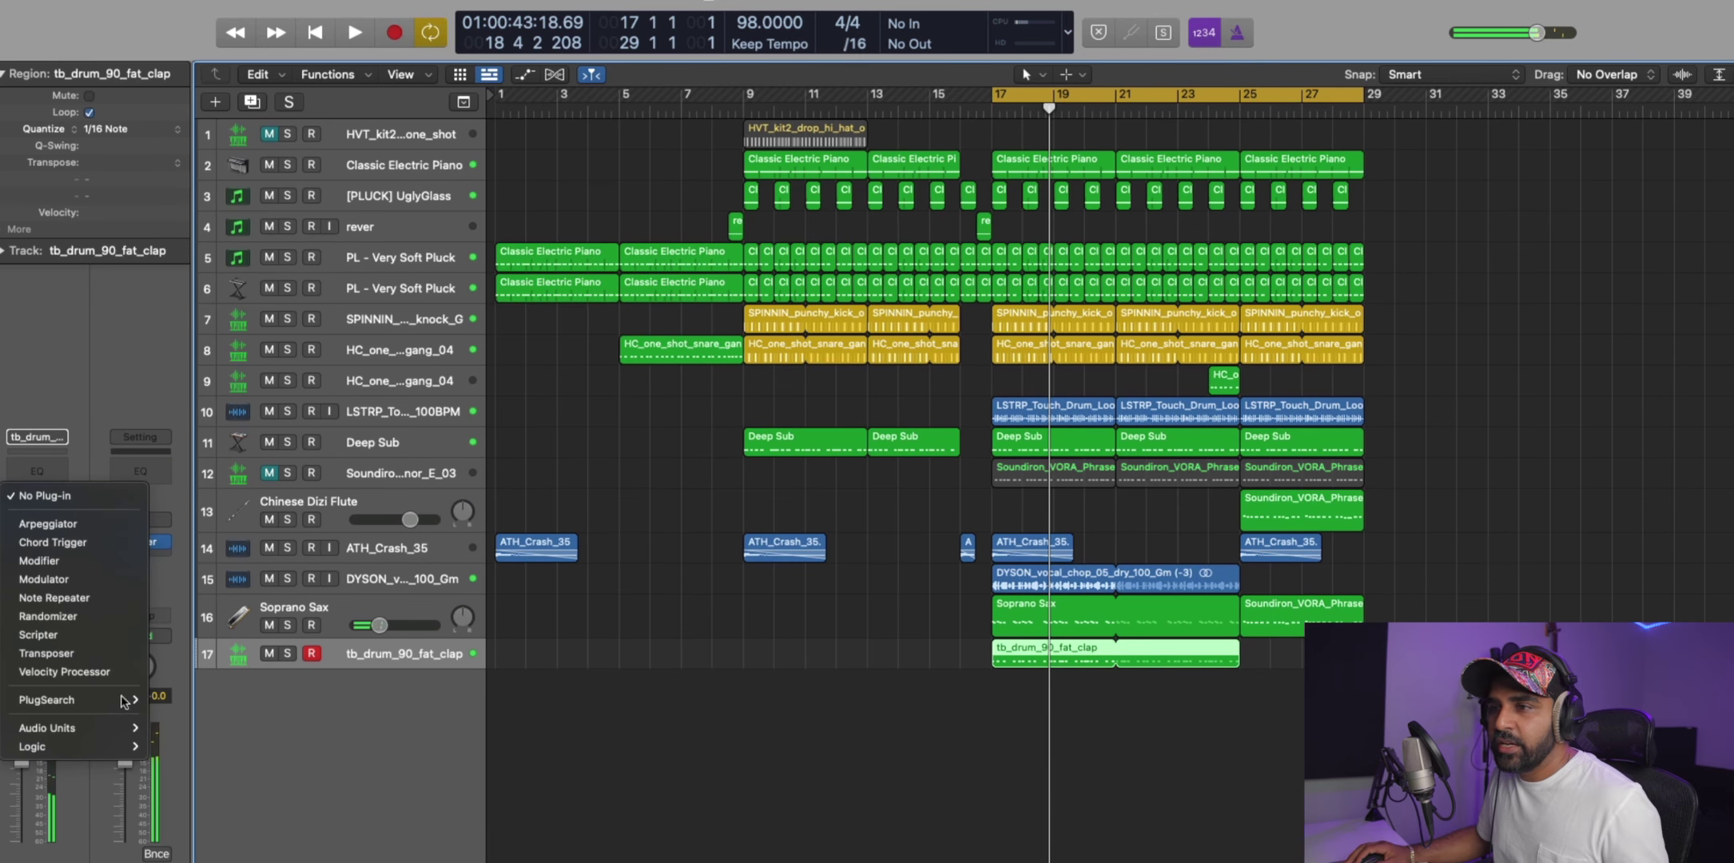
click(72, 666)
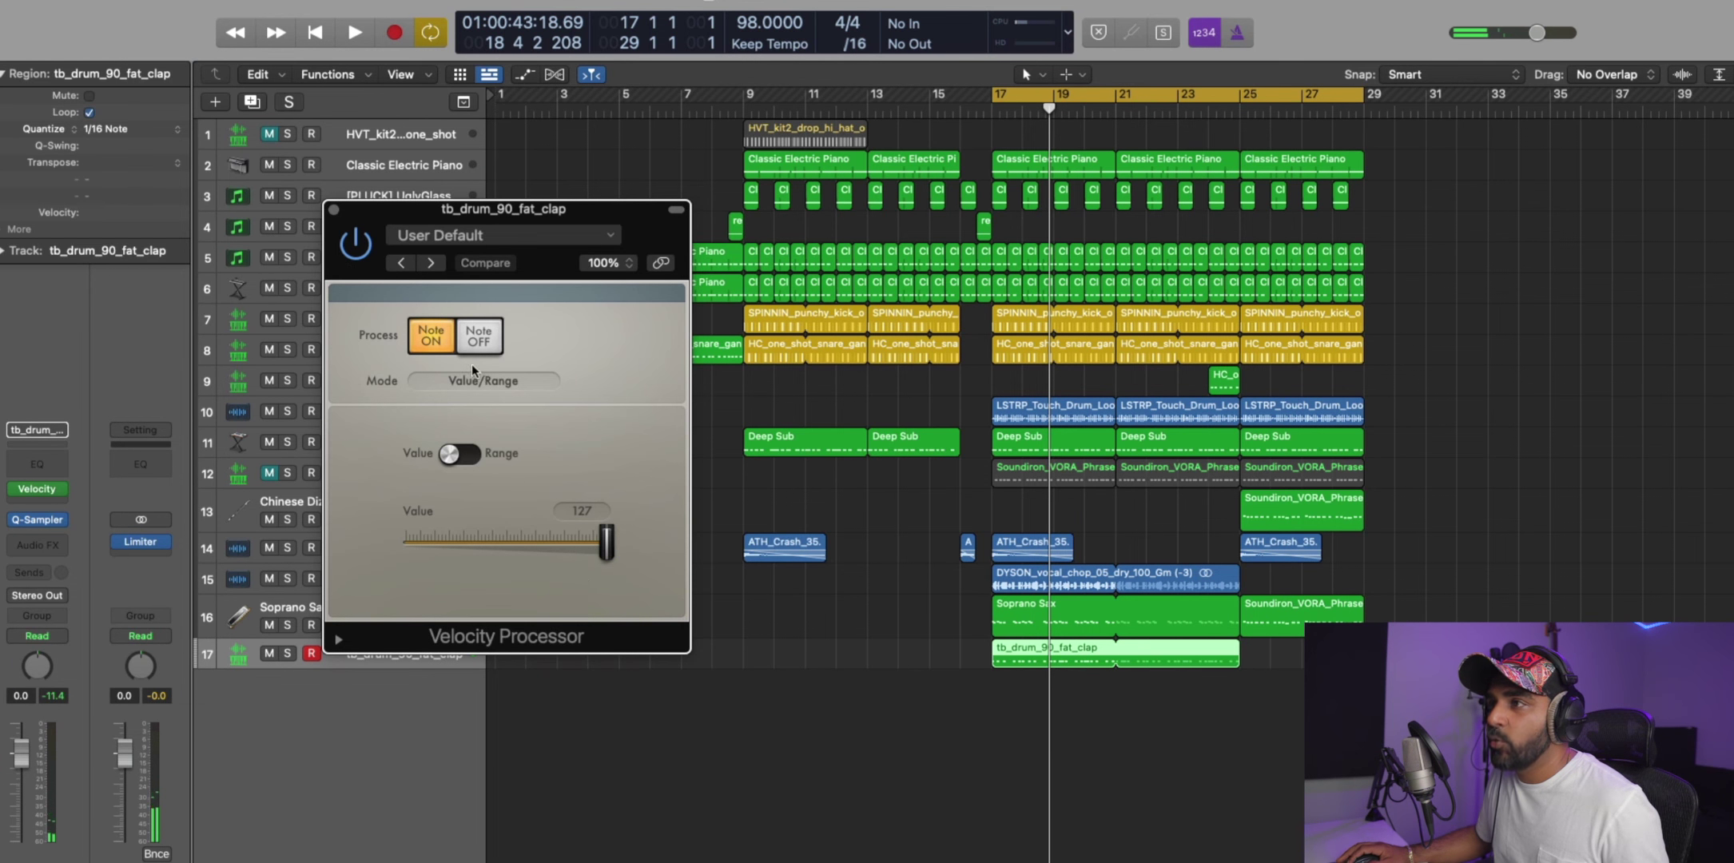
click(334, 211)
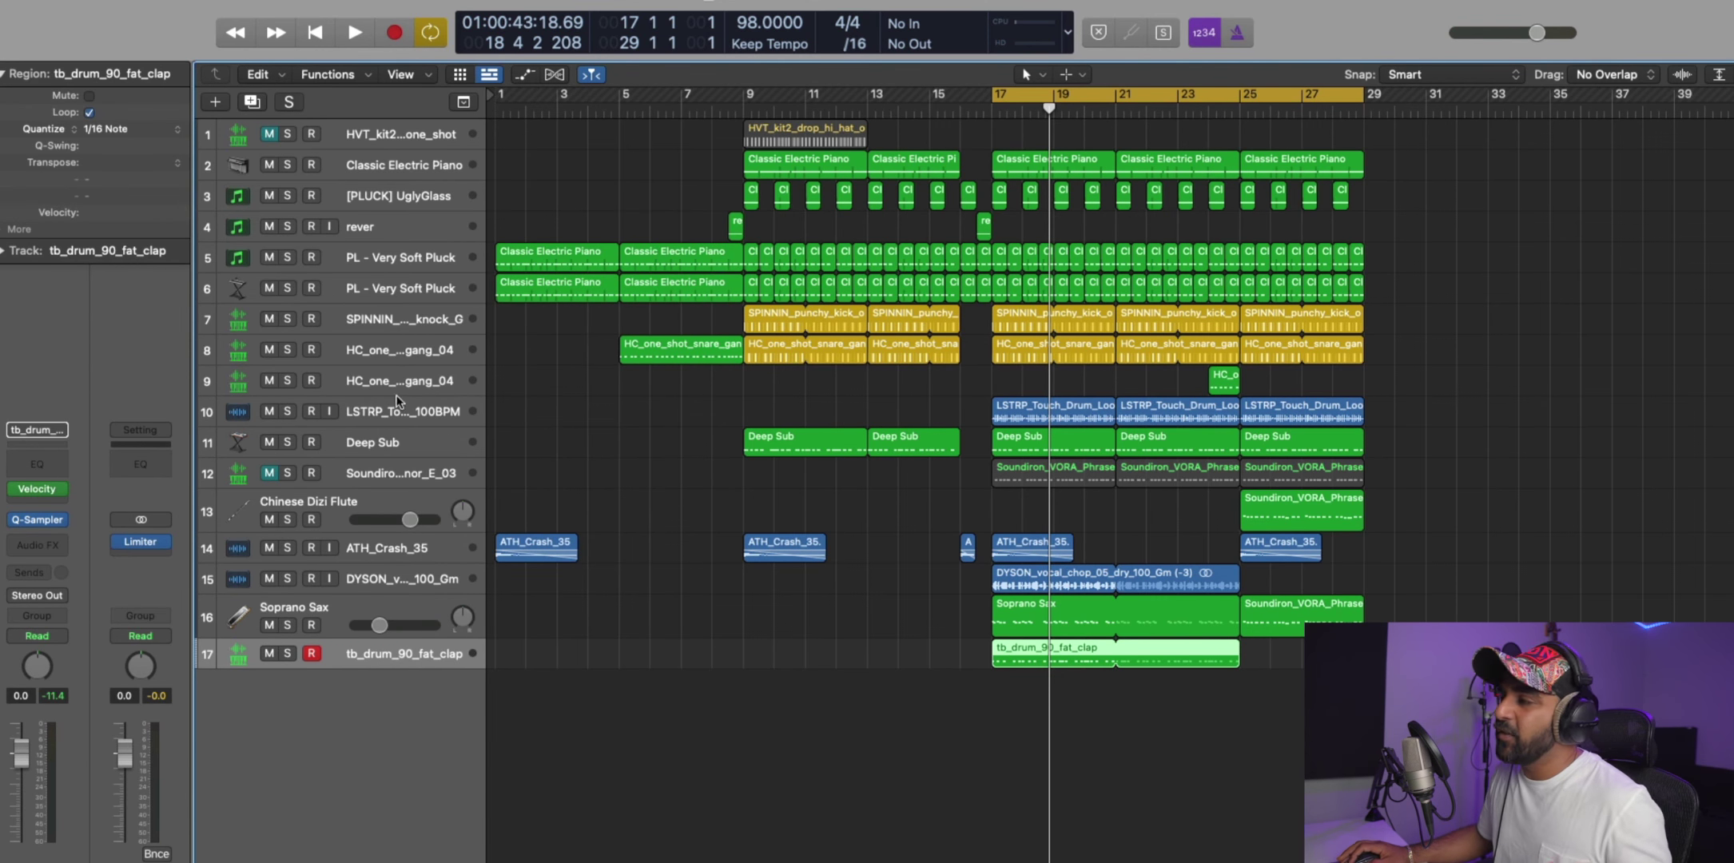
Add the Velocity Processor MIDI effect at its default settings to the SPINNIN_punchy_kick_one_shot_knock_G track.
click(356, 605)
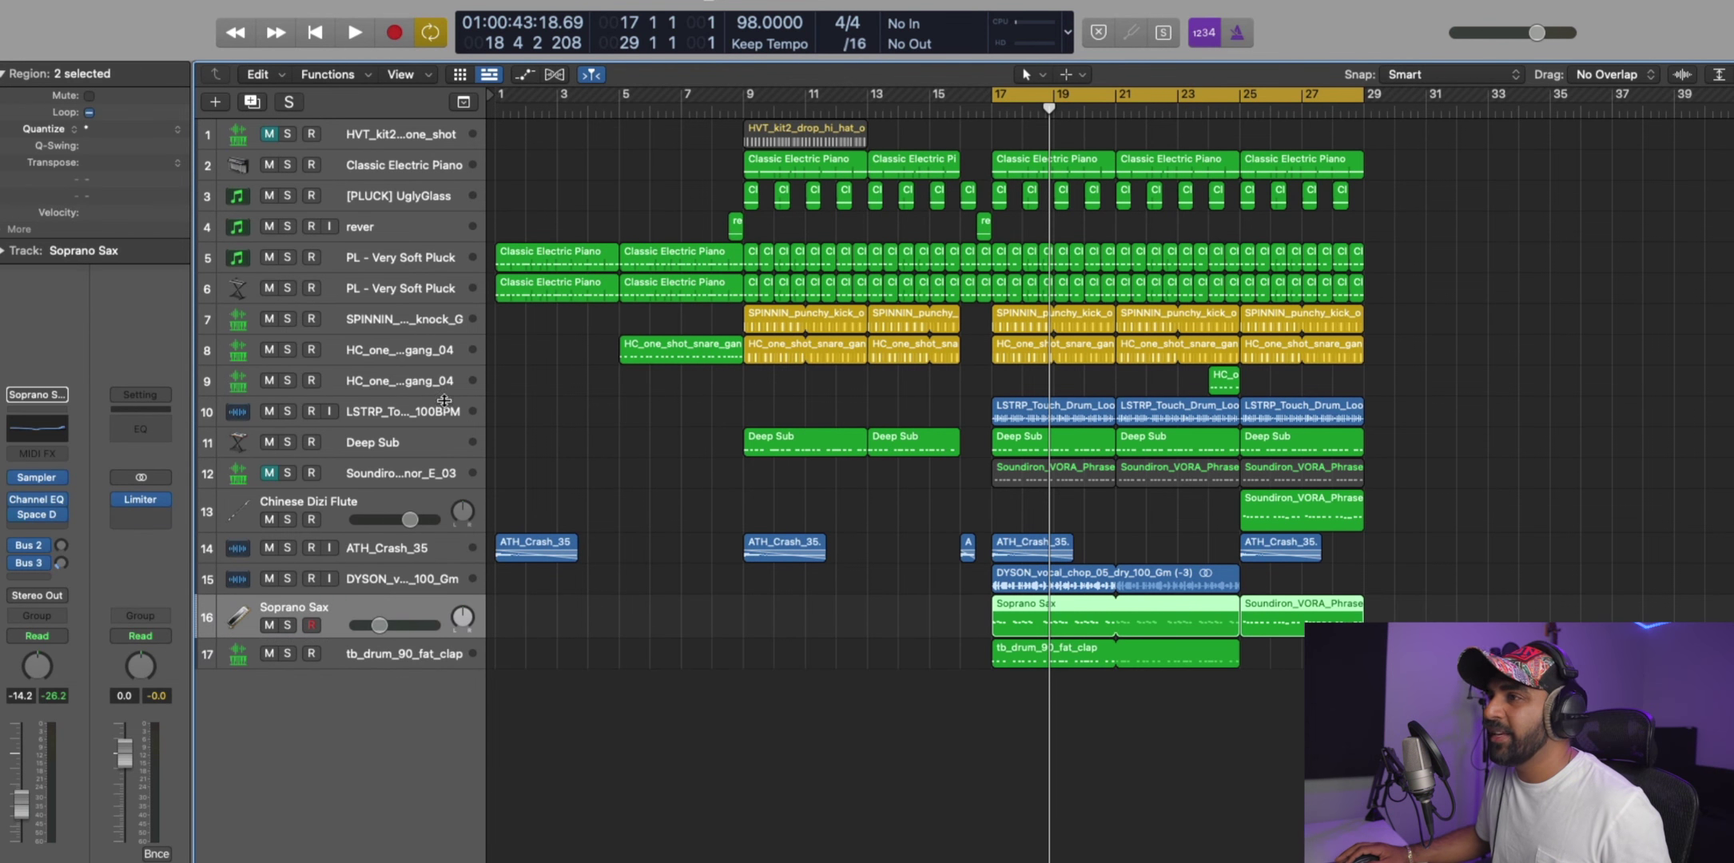
click(379, 319)
click(60, 496)
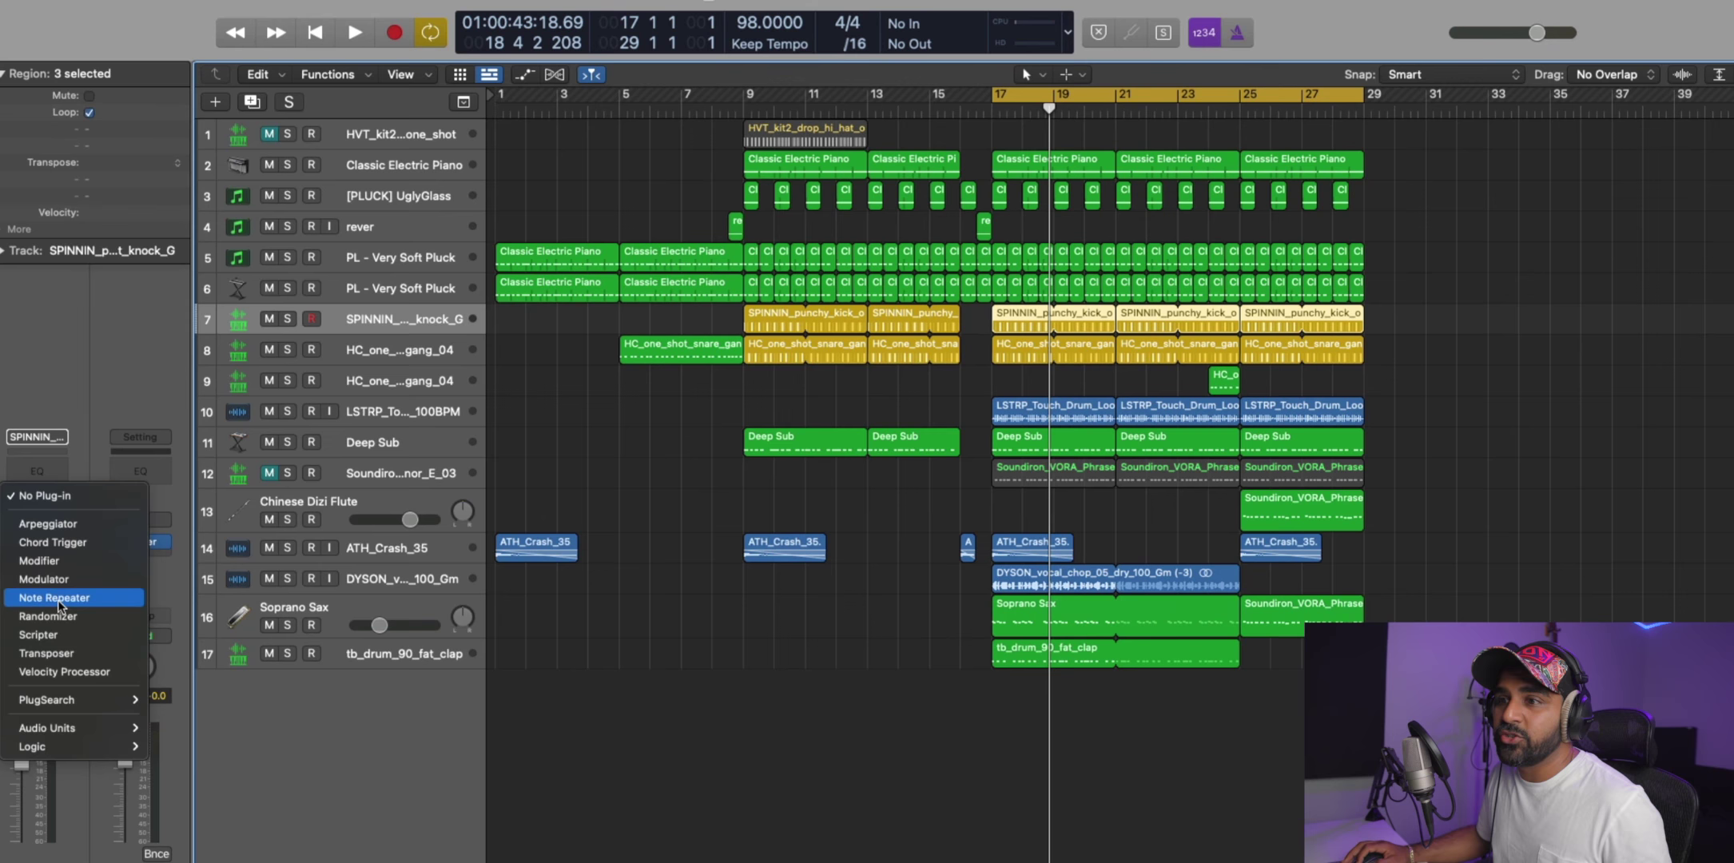
click(44, 674)
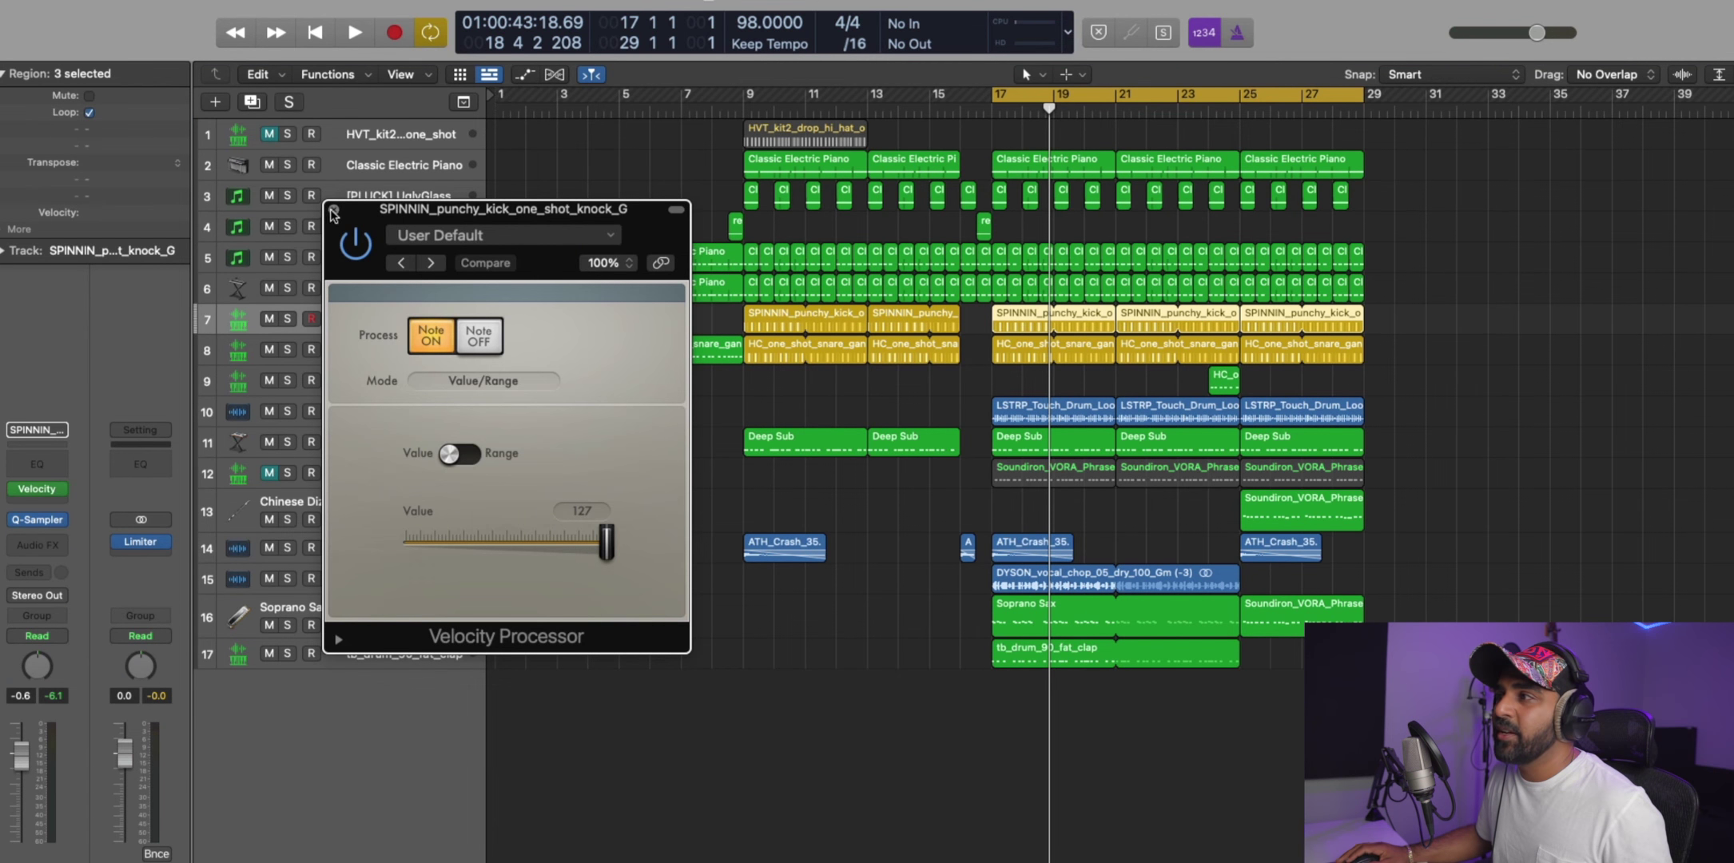
click(333, 210)
Add a default Velocity Processor MIDI effect to the HC_one_shot_snare_gang_04 track on row 8, and play from bar 17 with Deep Sub selected.
click(370, 354)
click(40, 496)
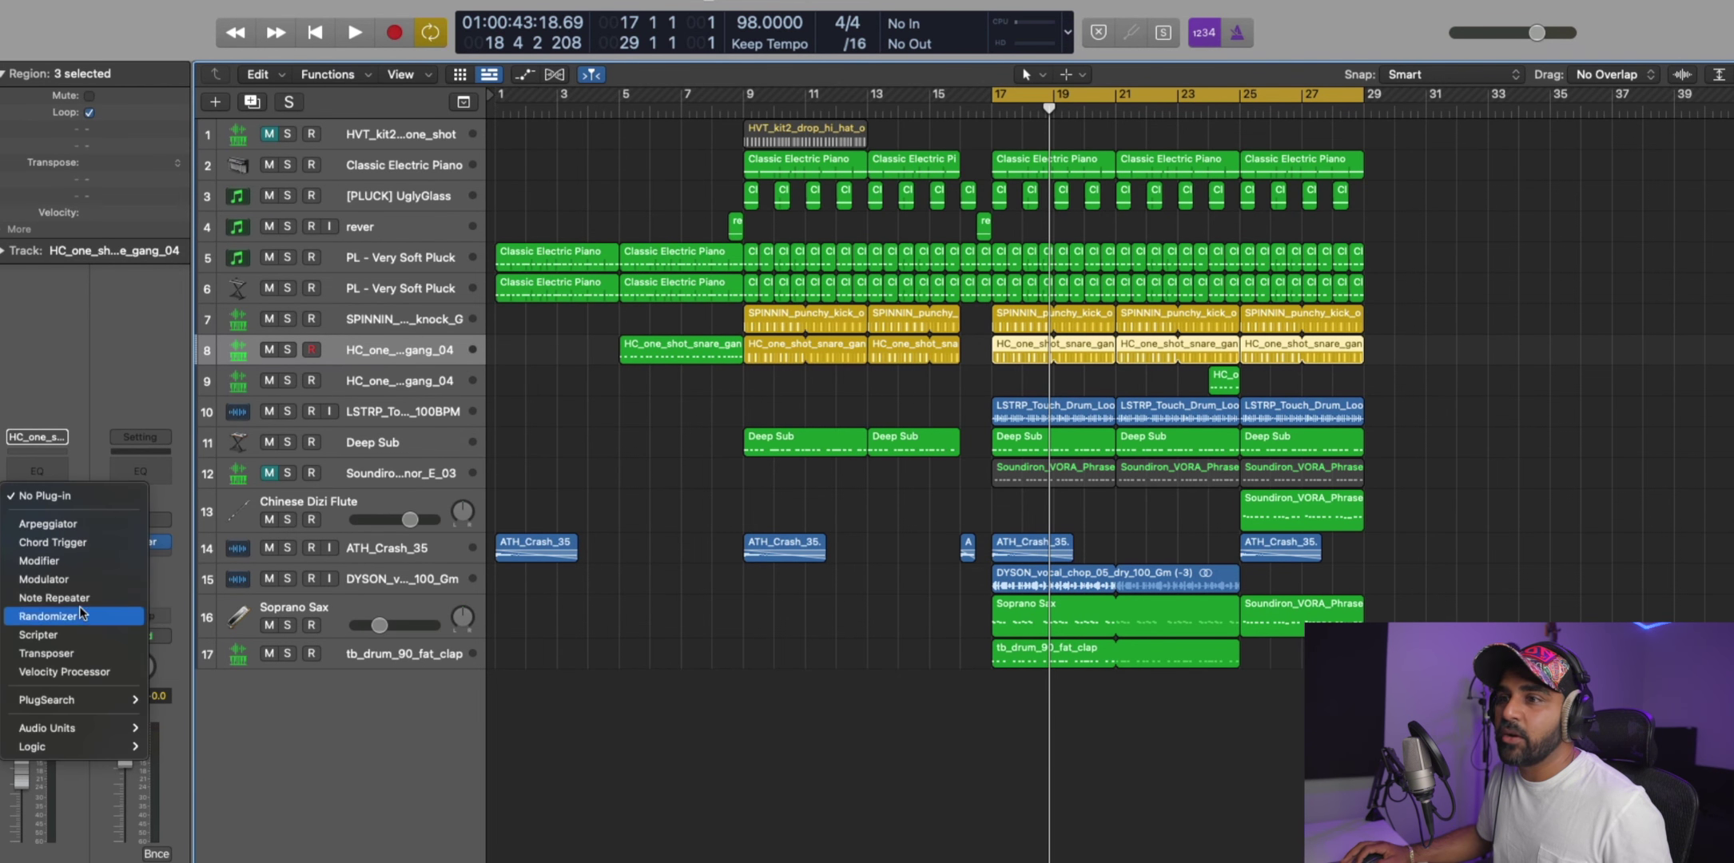
click(78, 674)
key(space)
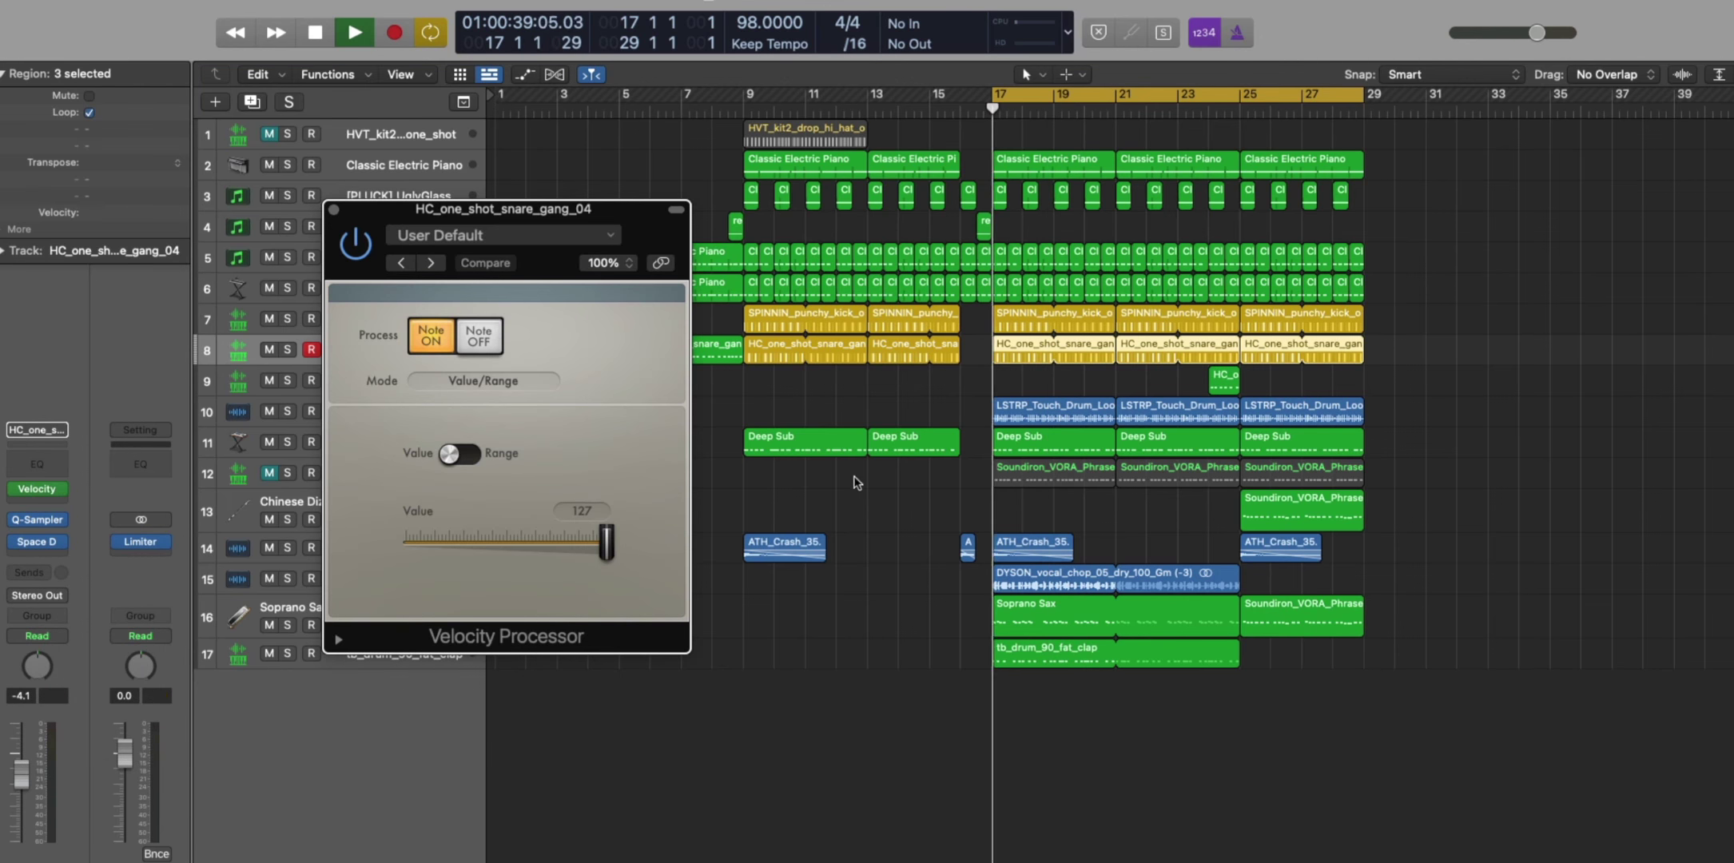
click(333, 210)
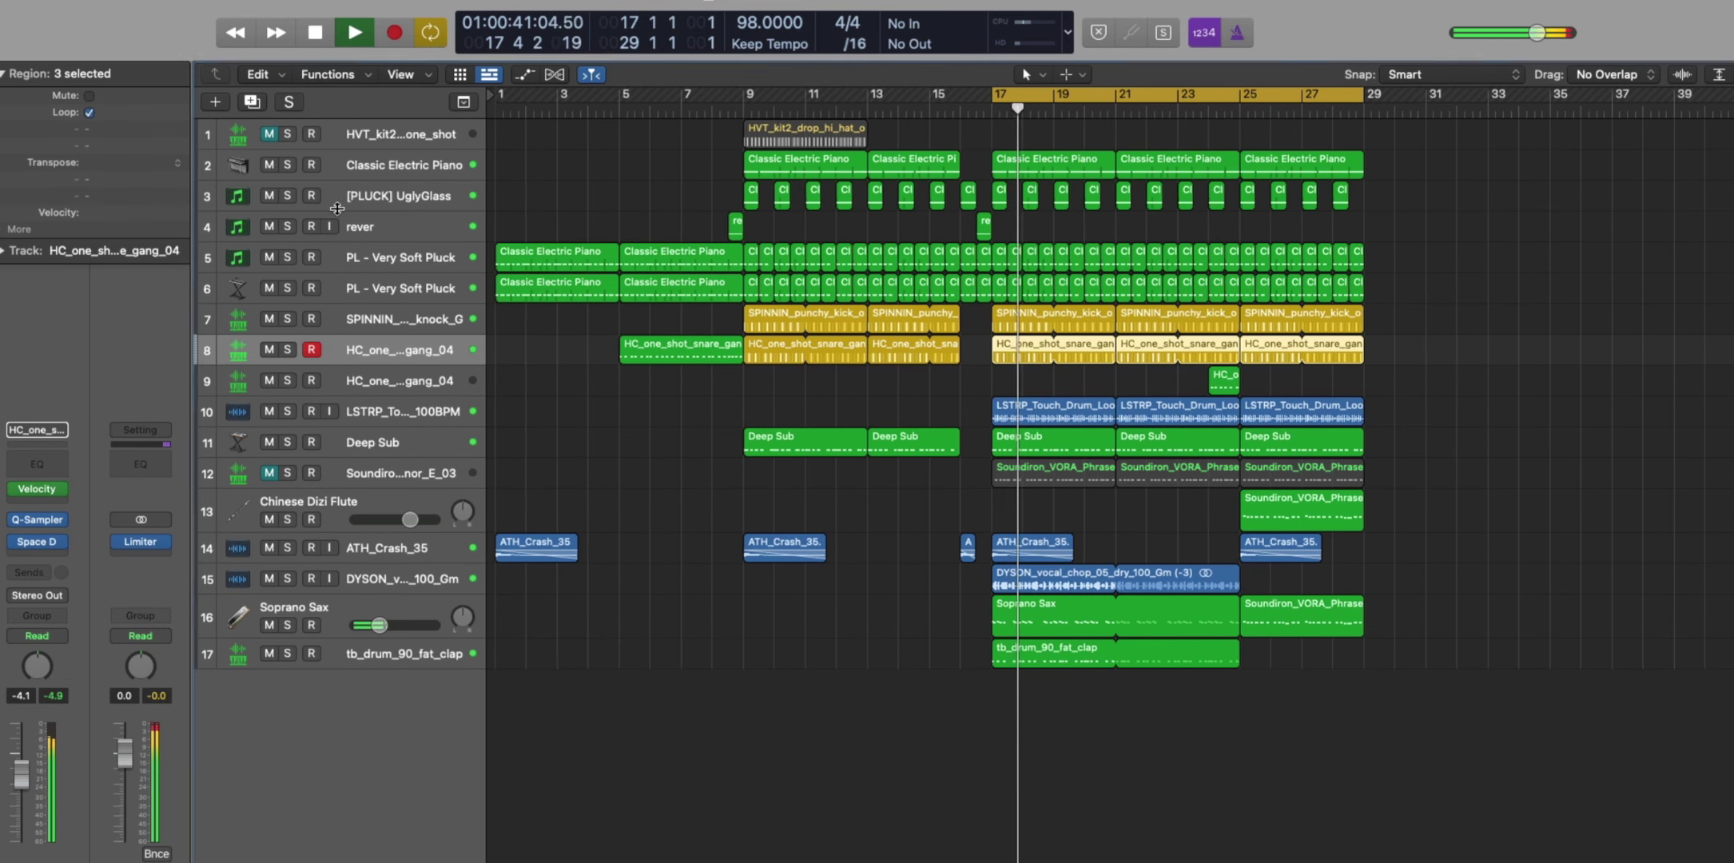
click(390, 452)
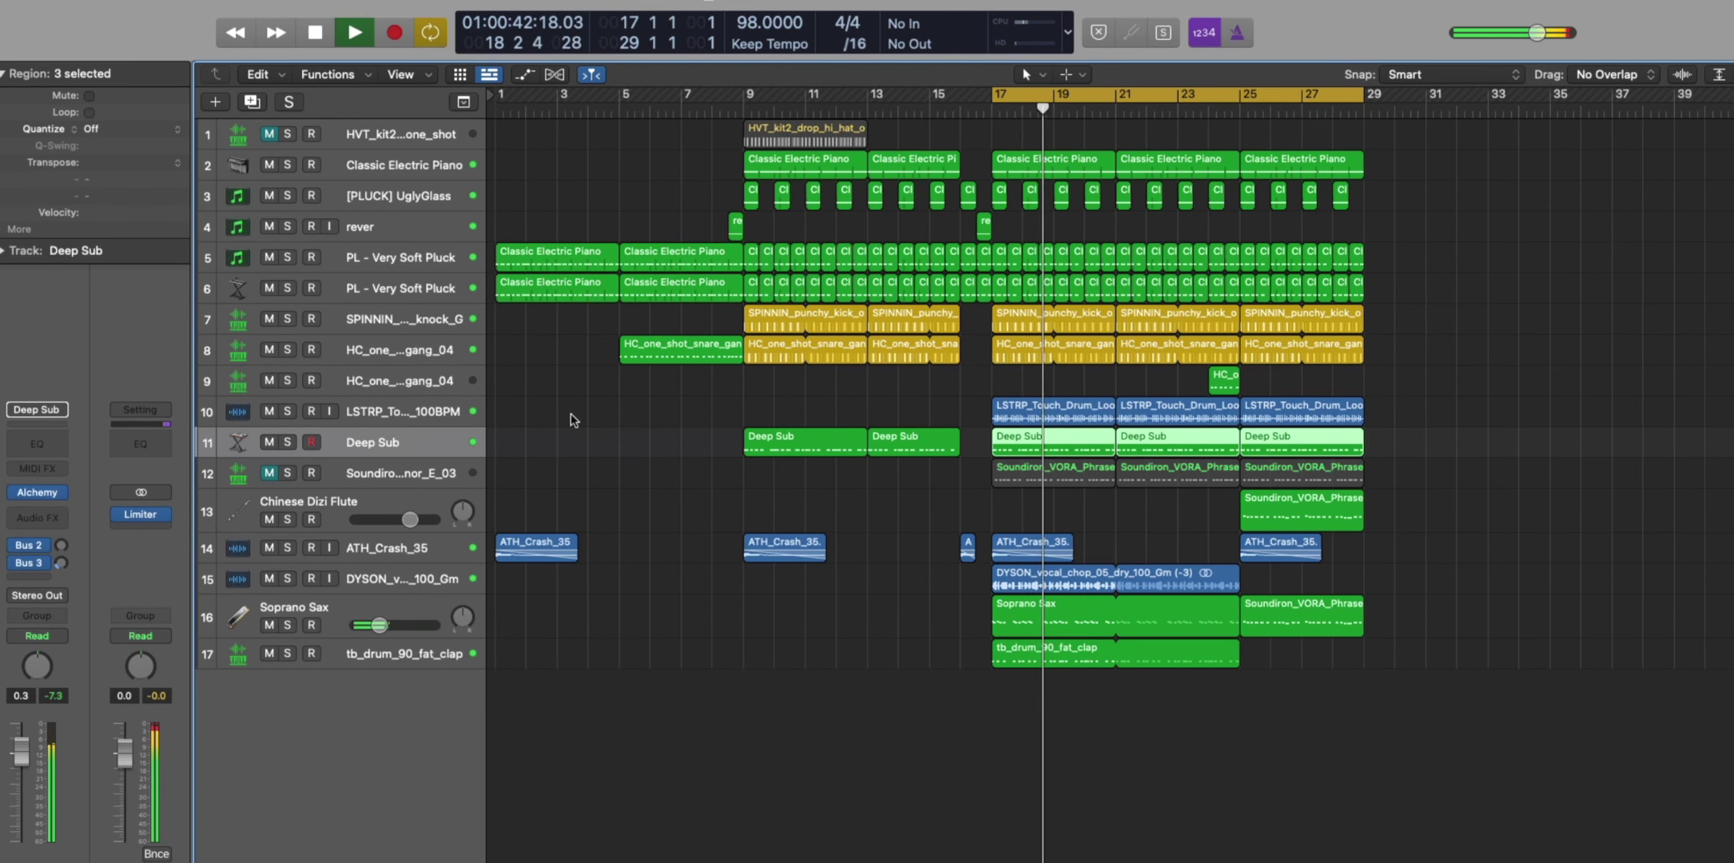